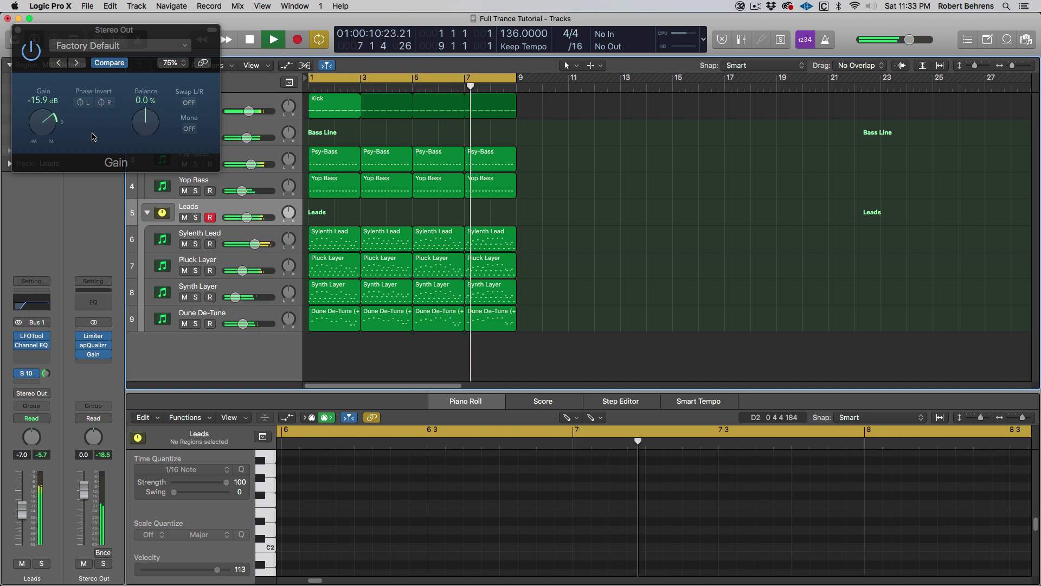
Step: Set the Stereo Out Gain plug-in to -16.5 dB, stop playback and move its window over the empty arrange area
left_click_drag(44, 120, 44, 123)
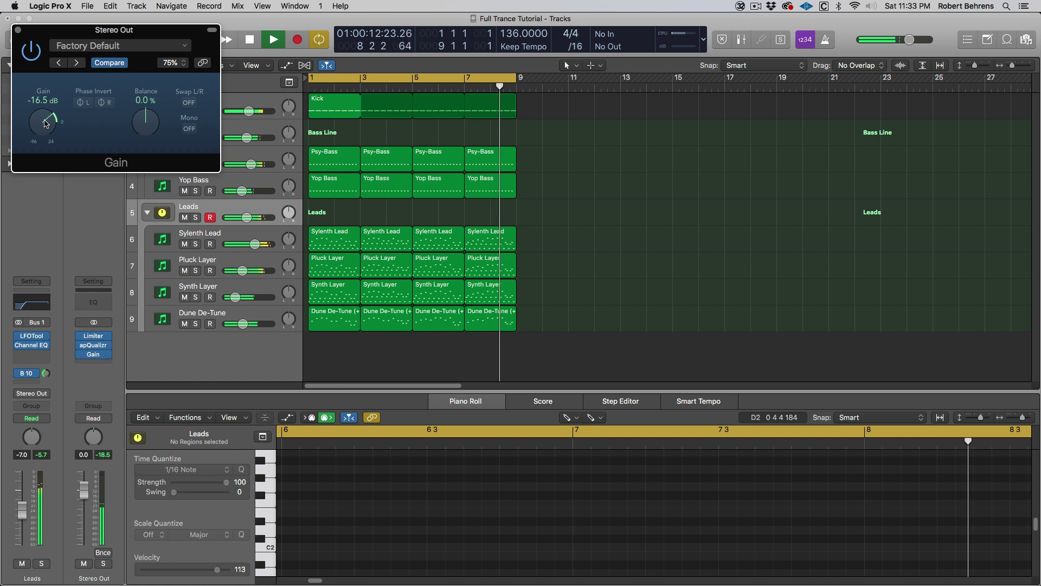
key("space")
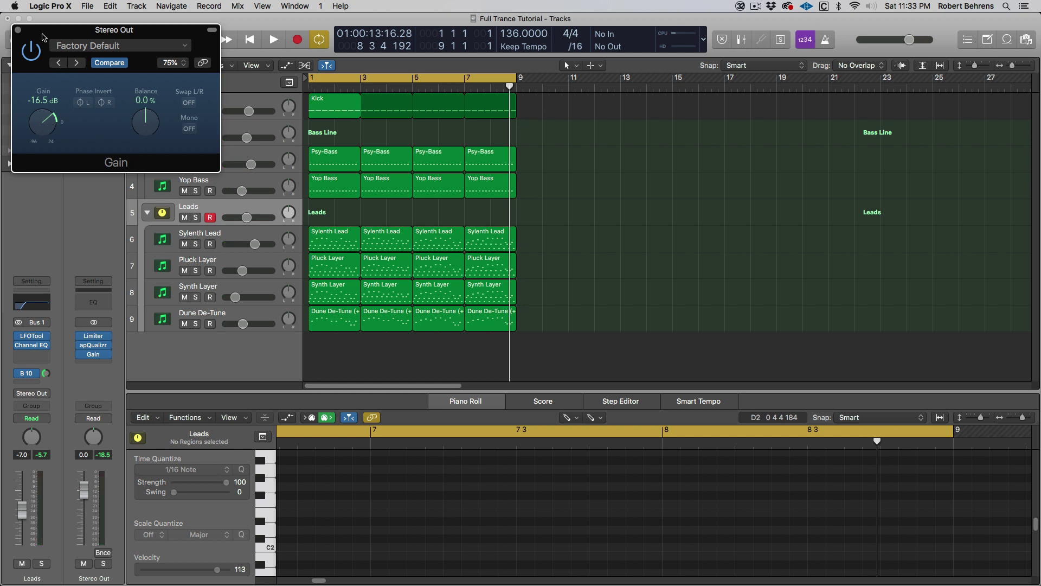
left_click_drag(43, 31, 644, 180)
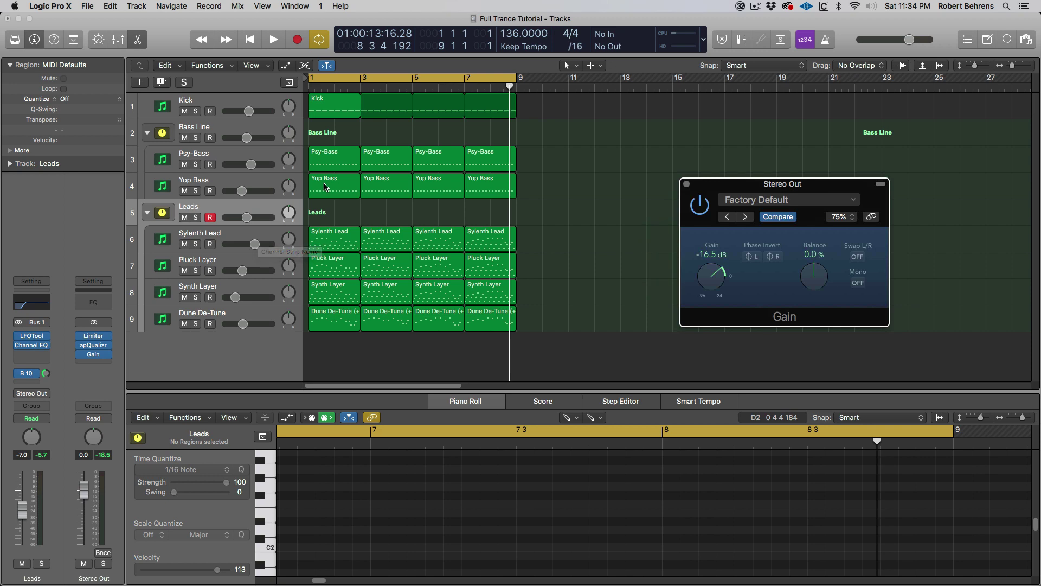
Step: Rename the Yop Bass track to Top Bass and return the playhead to the project start
left_click(263, 183)
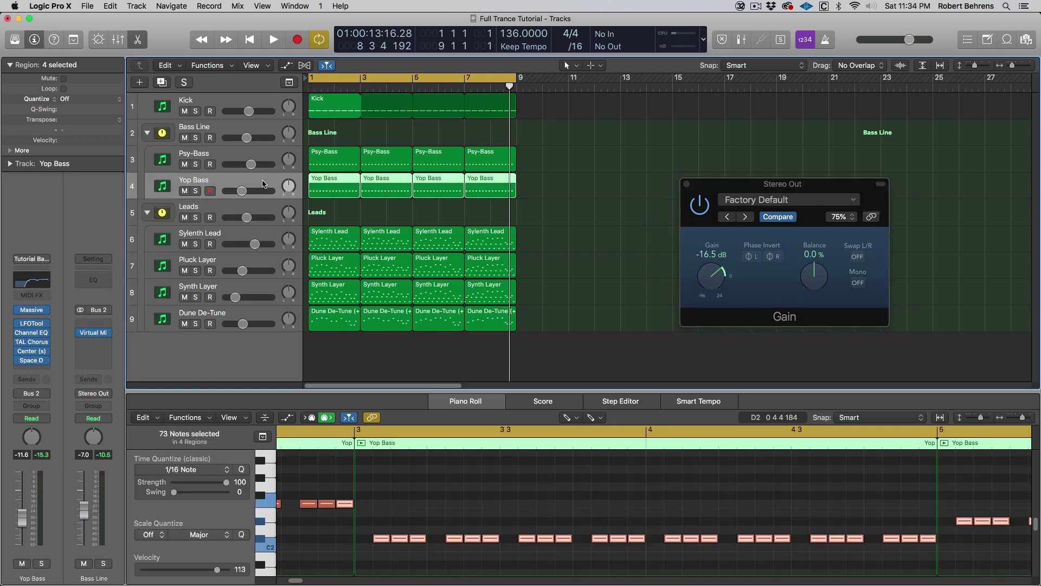
double_click(190, 180)
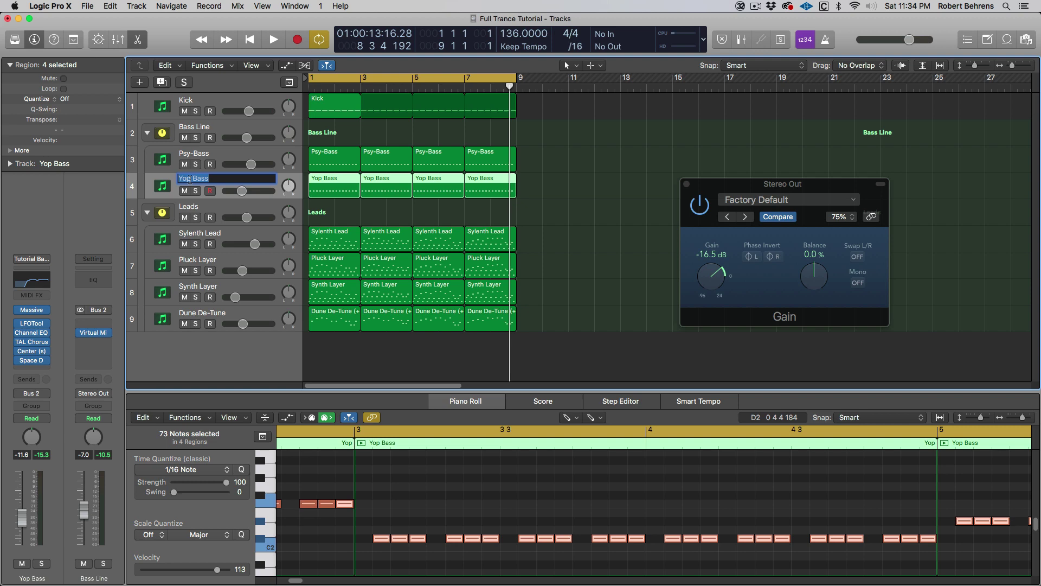
type("T")
key("Return")
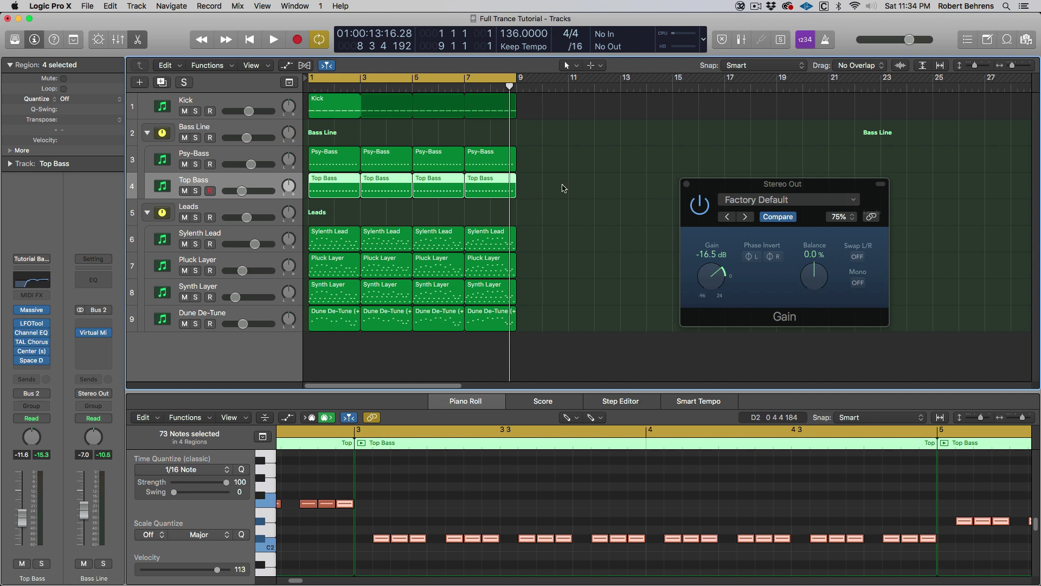
key("Return")
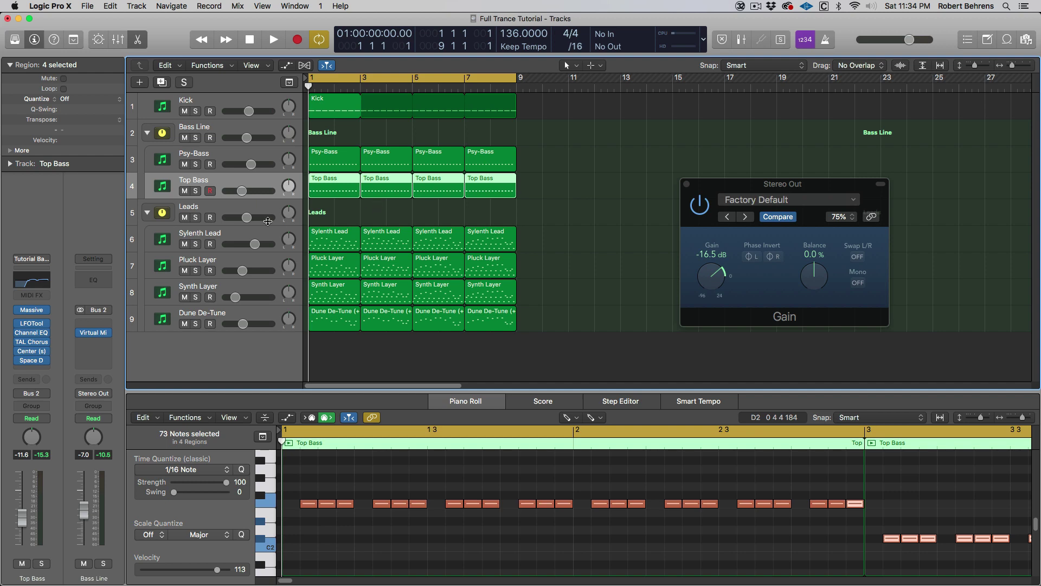
Step: Check the channel strips of Sylenth Lead, Psy-Bass and Bass Line, and view the LFOTool curve on Psy-Bass
left_click(233, 238)
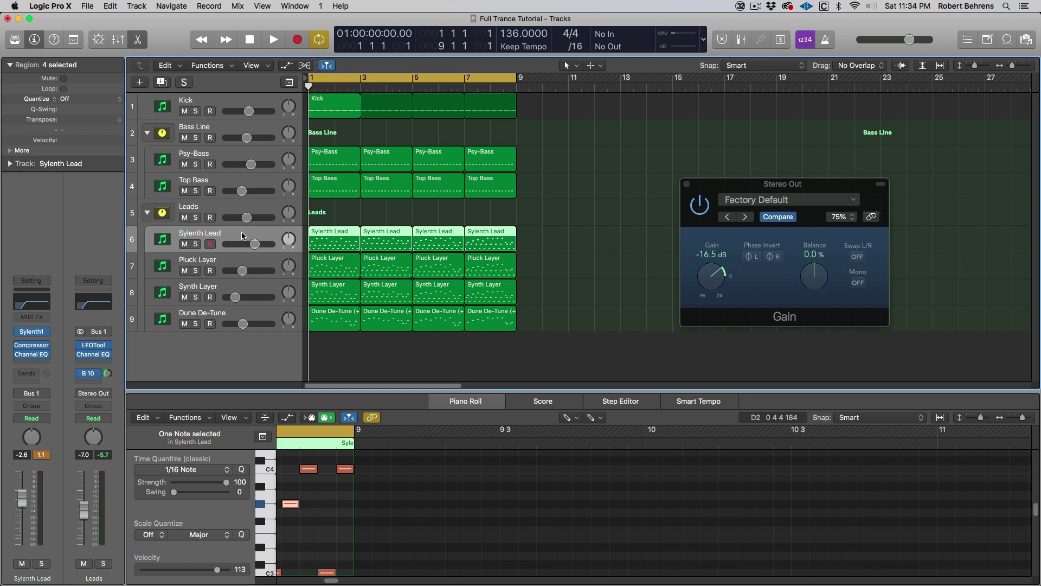
left_click(235, 157)
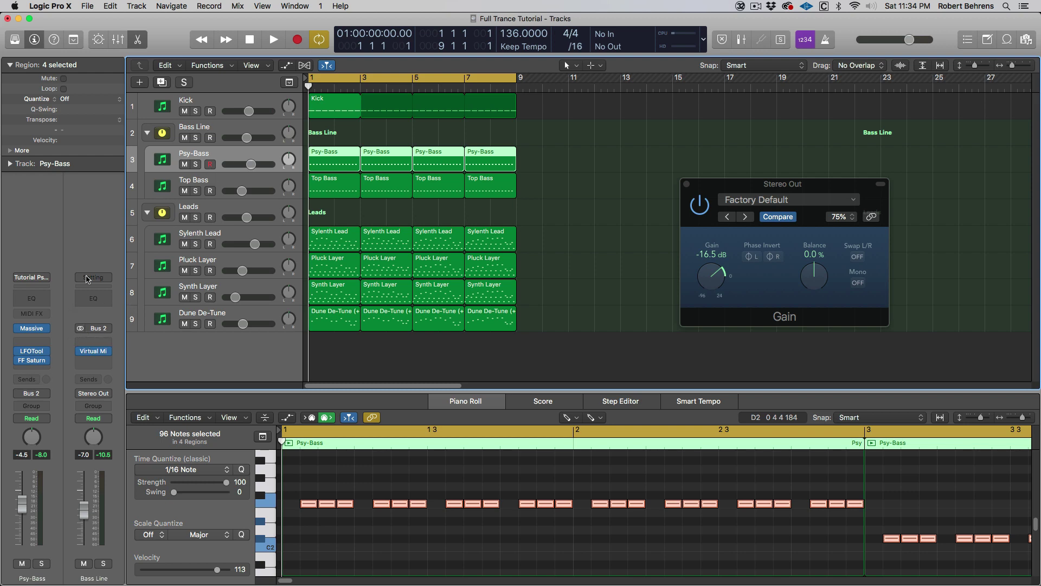
left_click(222, 132)
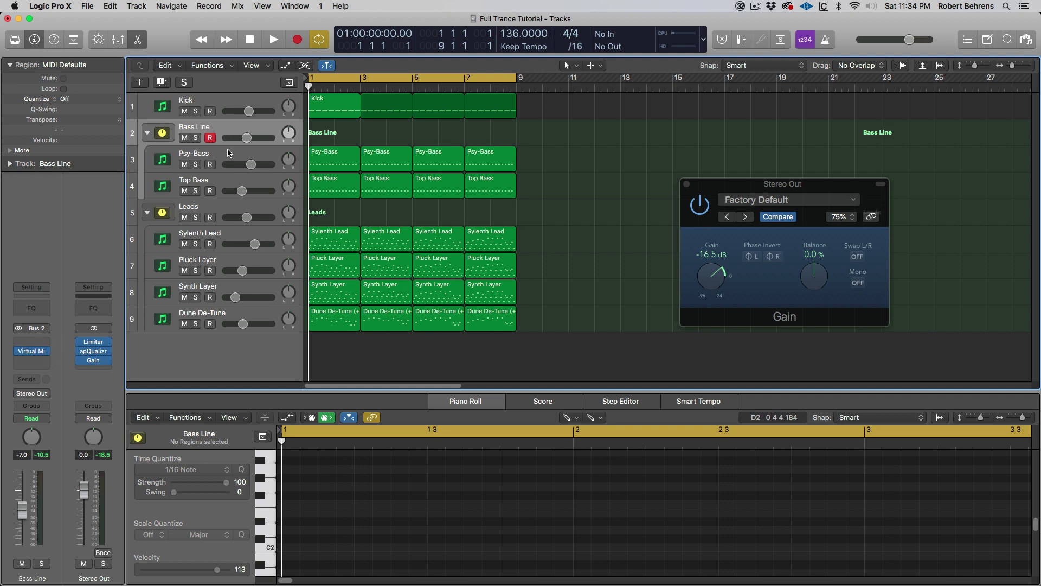
left_click(226, 157)
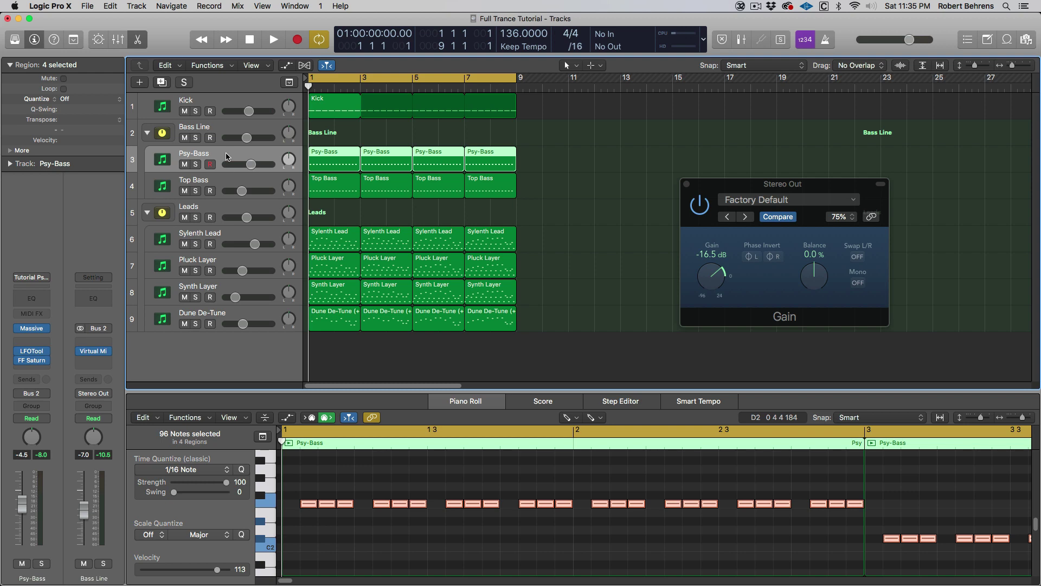
left_click(33, 353)
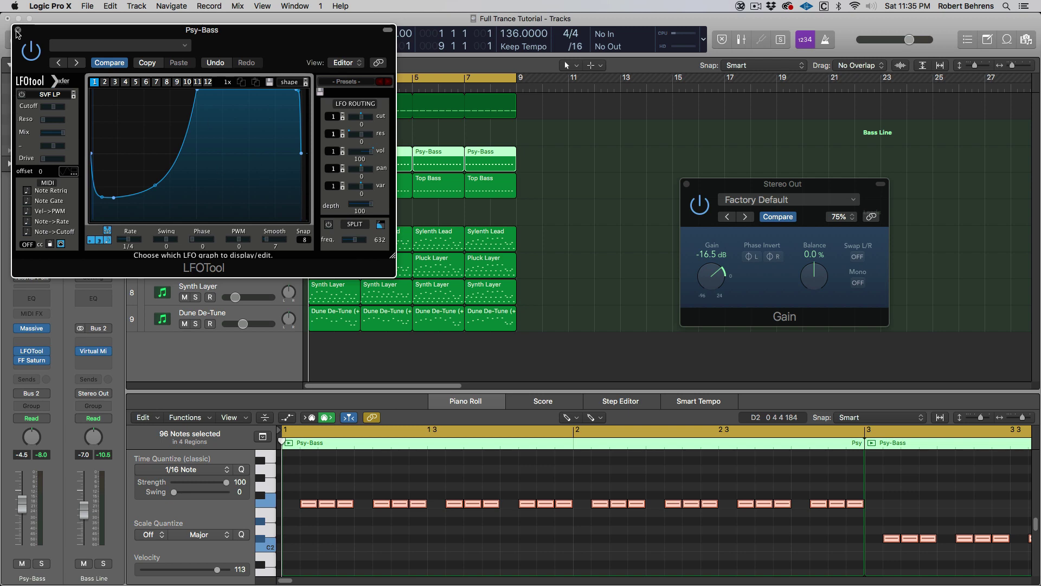
left_click(18, 30)
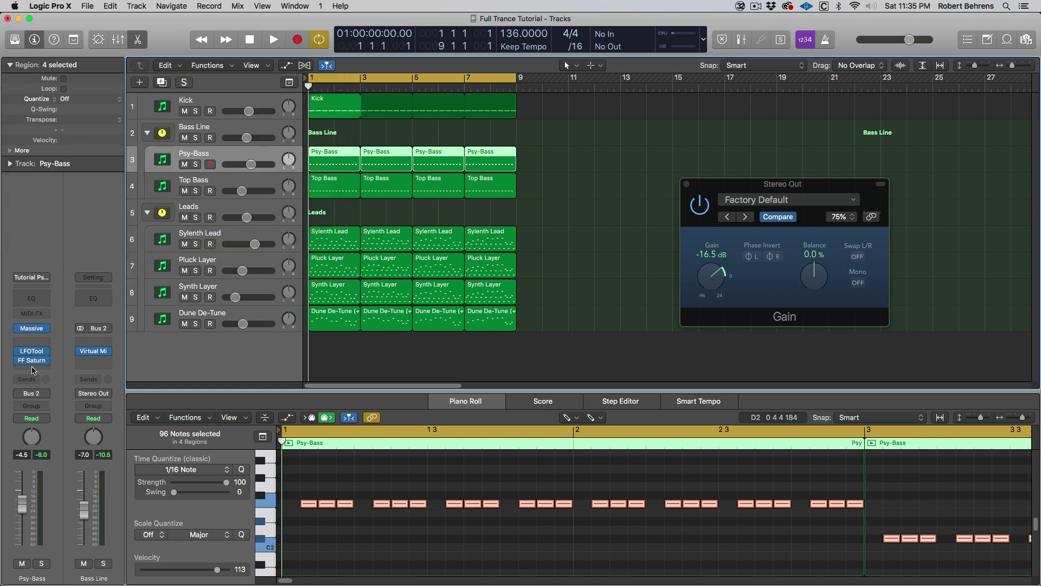
Step: Open FF Saturn on the Psy-Bass track and move its window clear of the track headers
mouse_move(33, 361)
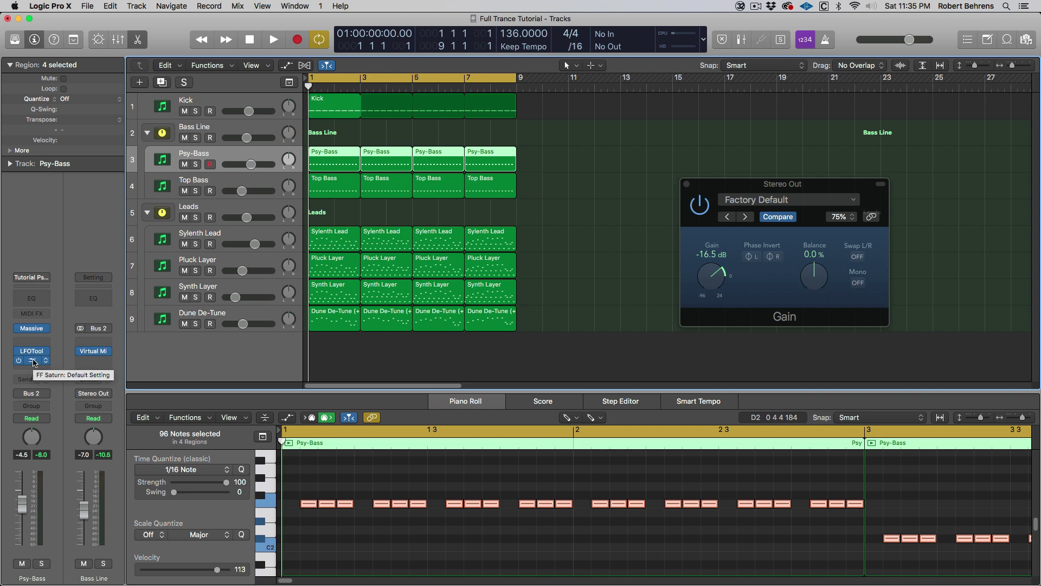
left_click(33, 360)
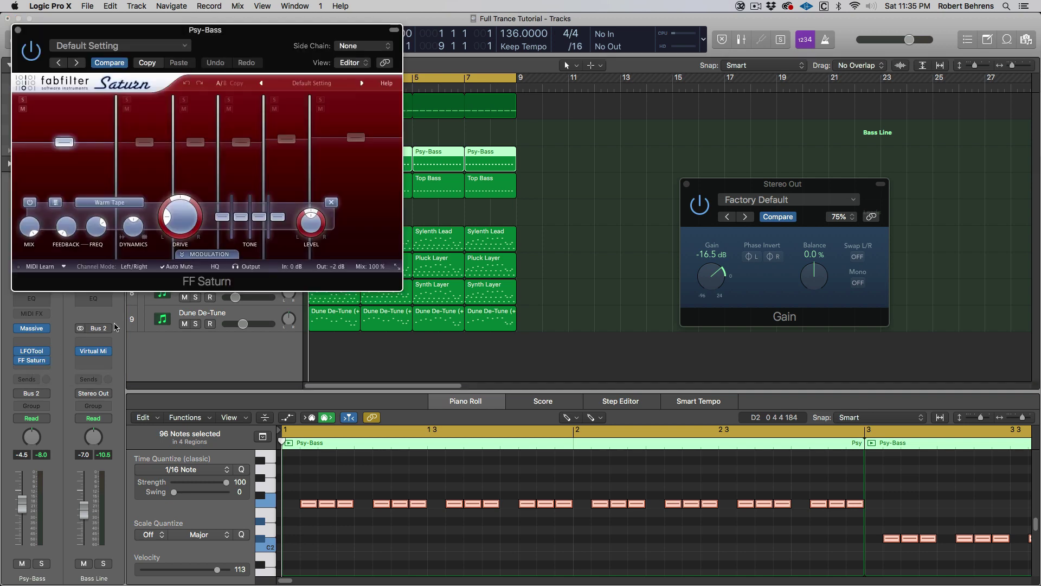
left_click_drag(104, 30, 526, 121)
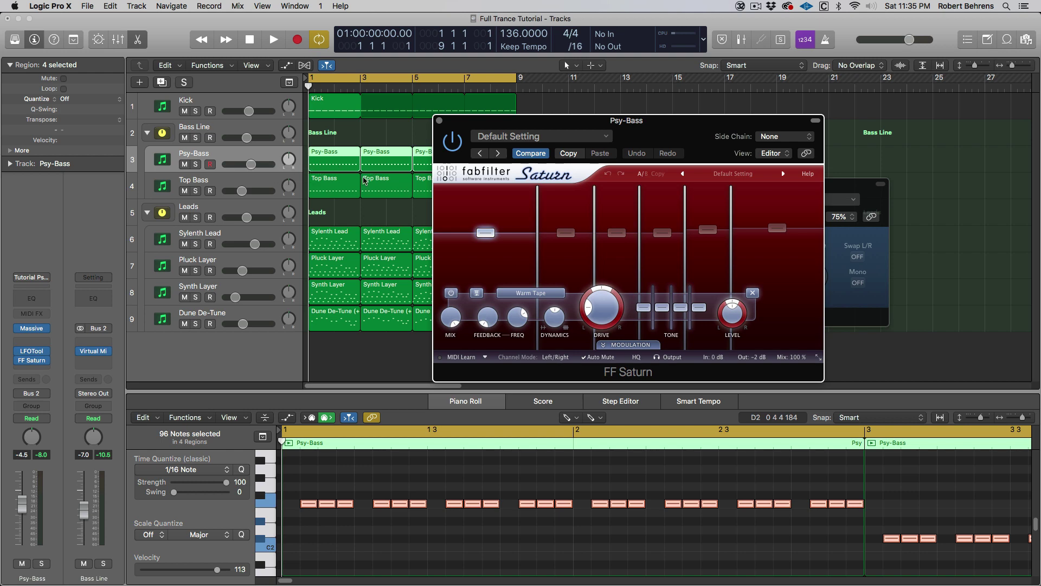
Step: Solo the Psy-Bass track during playback and bypass the Gain plug-in on Stereo Out
key("space")
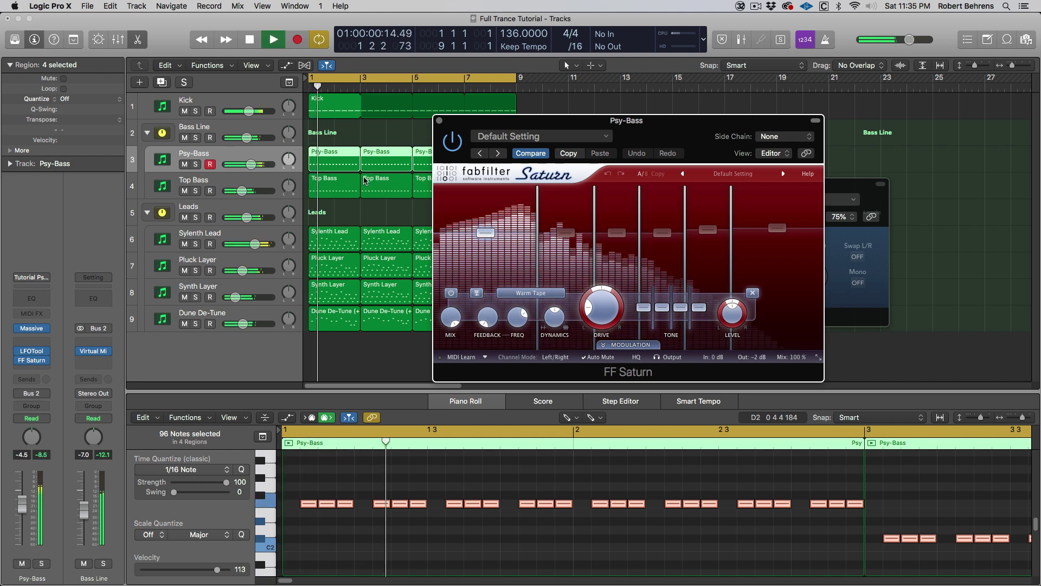
left_click(195, 165)
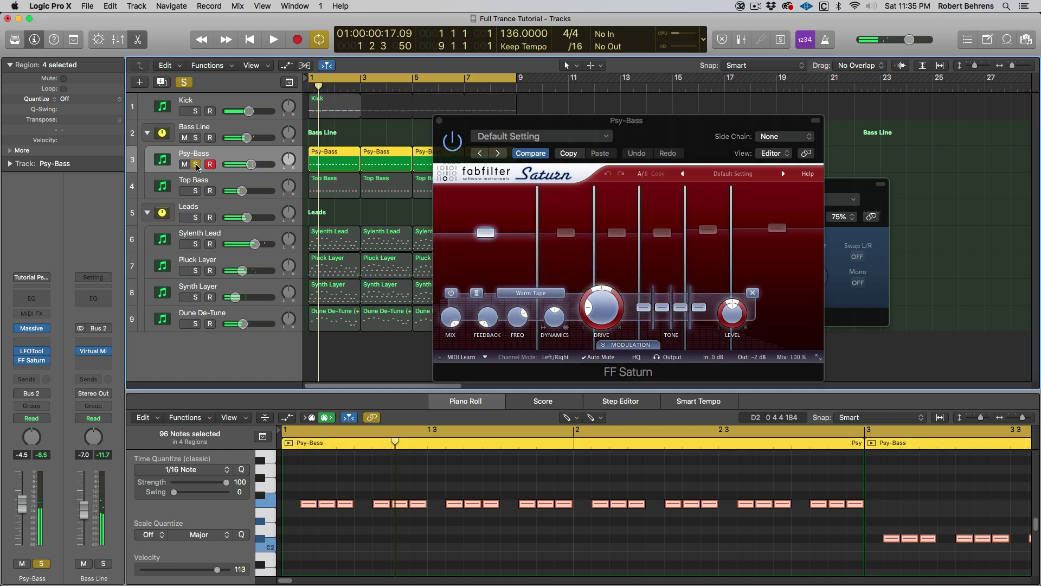
key("space")
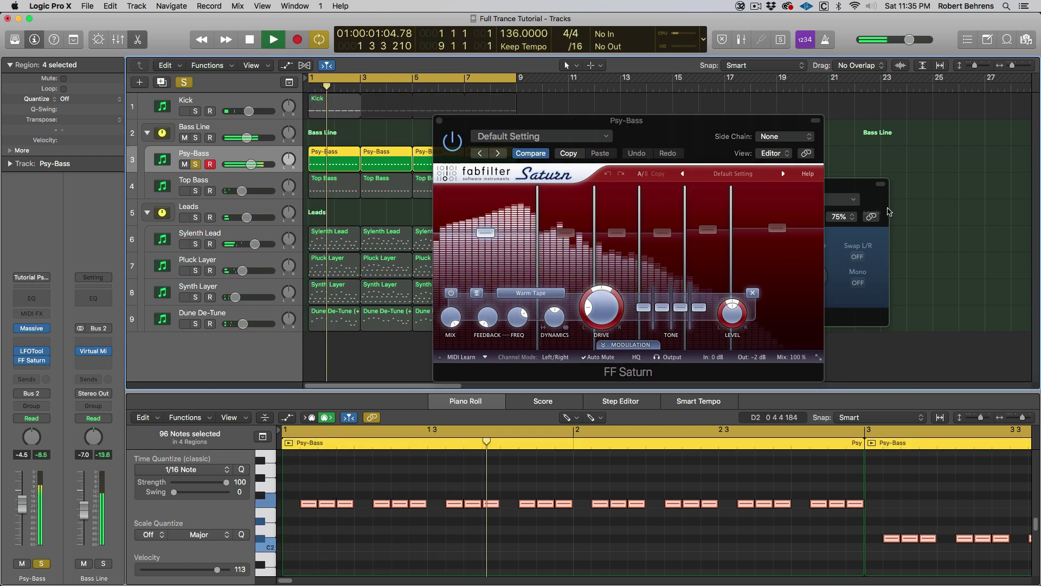
left_click(855, 201)
left_click(703, 212)
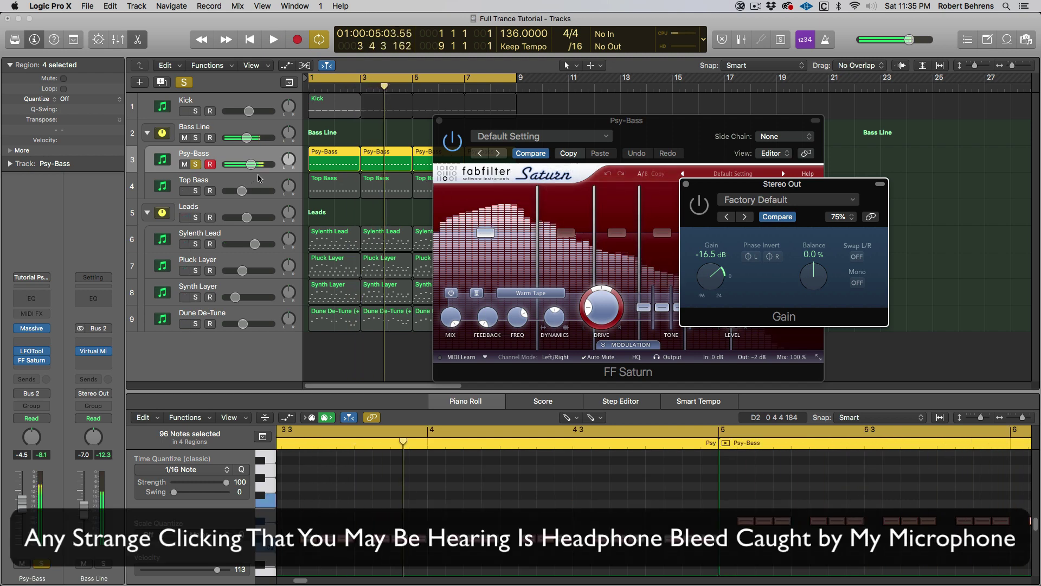
Step: Solo the Top Bass track as well and listen to both bass layers together from the project start
left_click(196, 191)
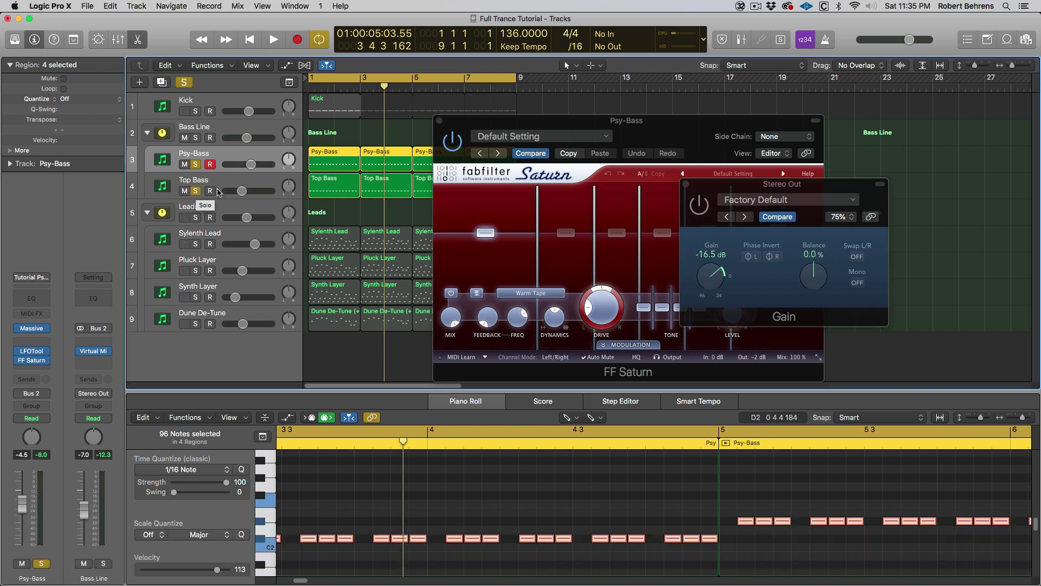
key("Return")
key("space")
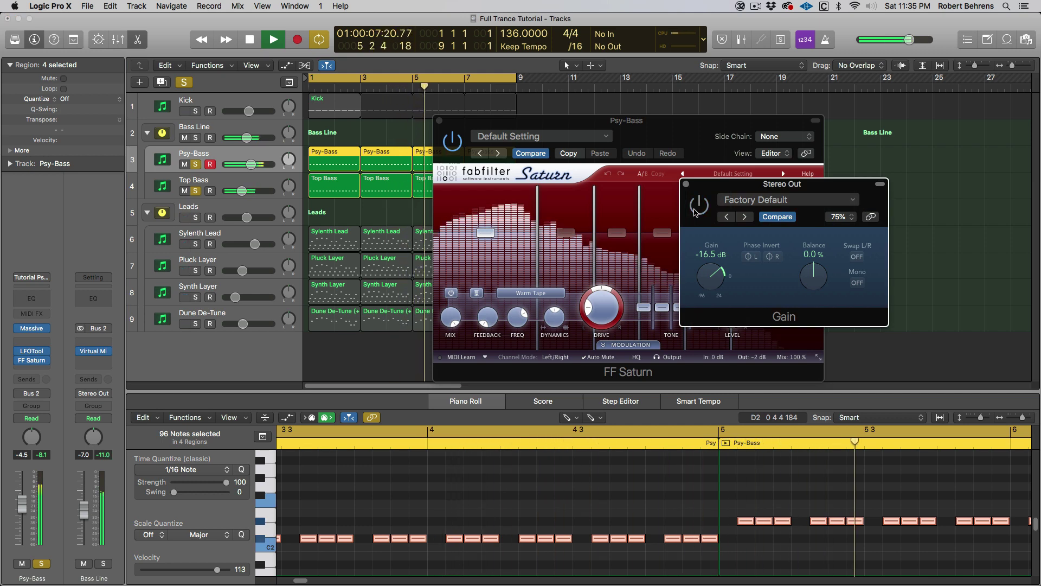
key("space")
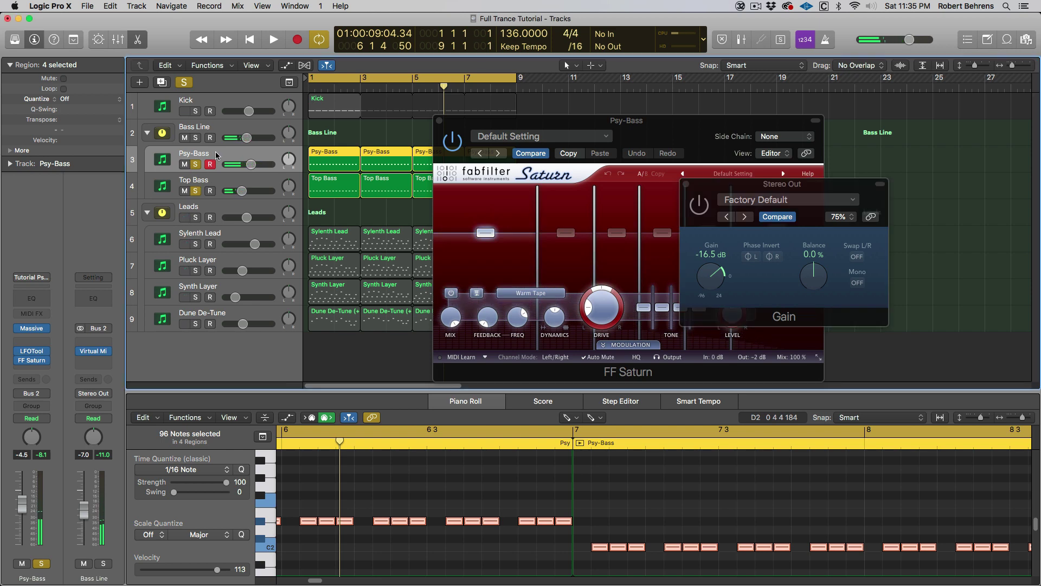
Step: Inspect Saturn's band 1 drive, audition Psy-Bass while toggling the fifth band's mute, and close the plug-in
left_click(672, 135)
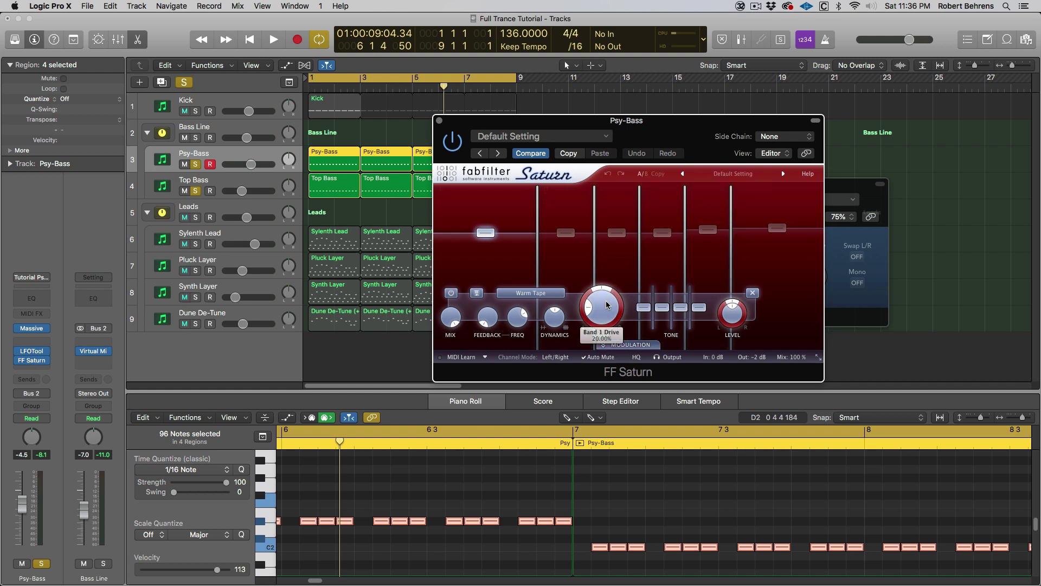
mouse_move(606, 305)
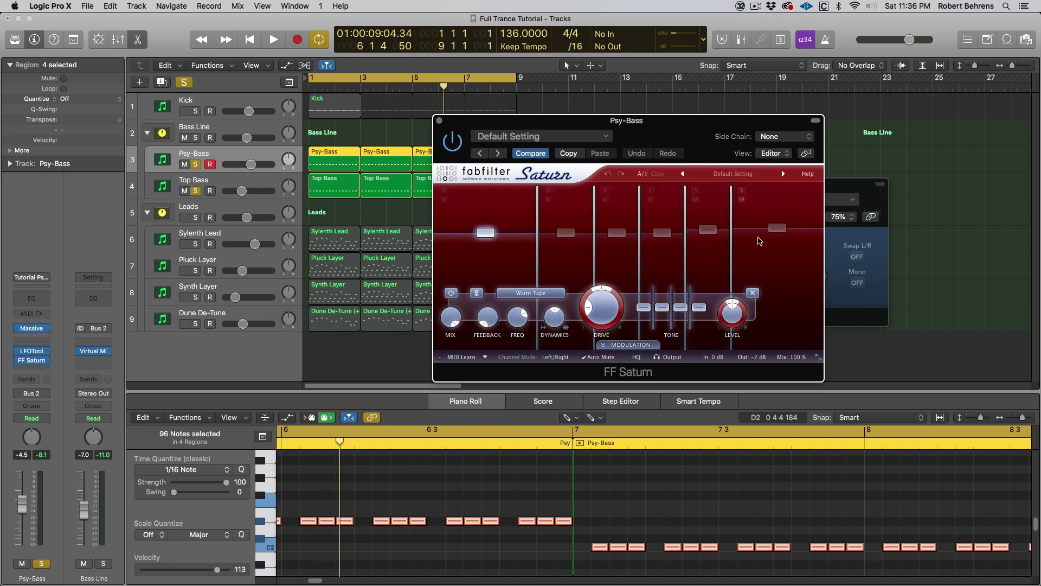
key("space")
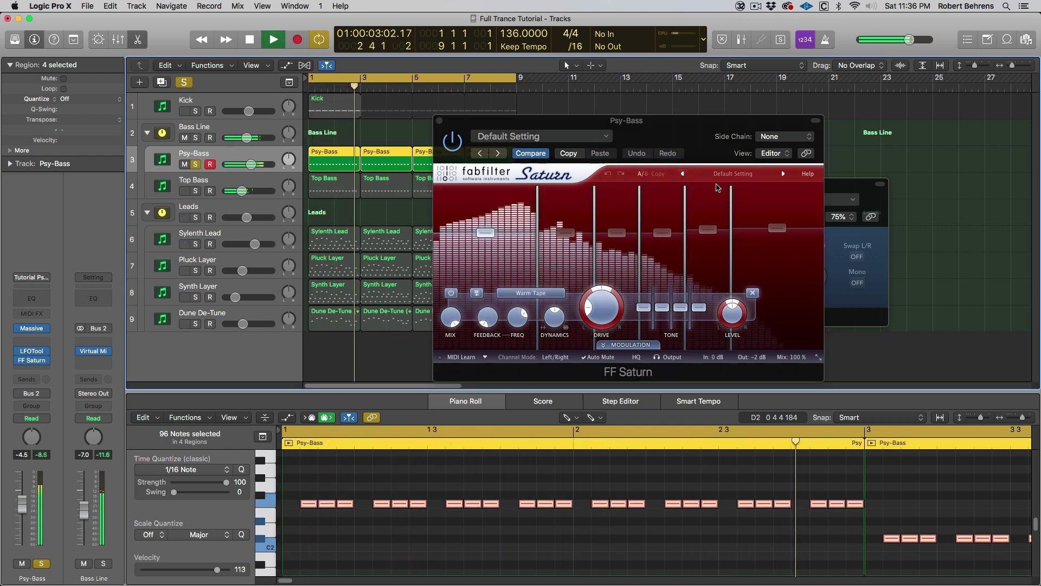
mouse_move(711, 204)
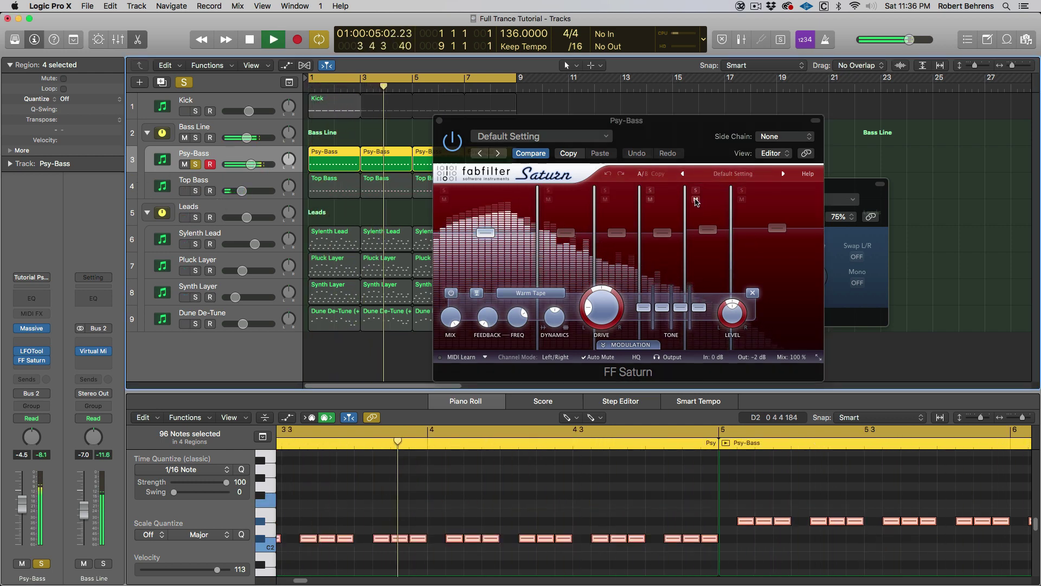
left_click(697, 200)
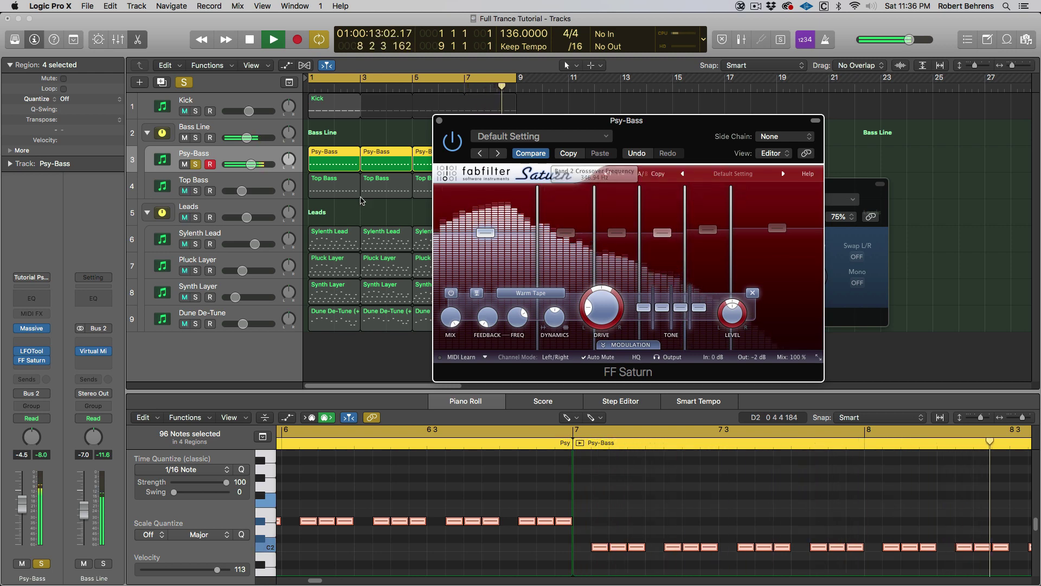
left_click(439, 122)
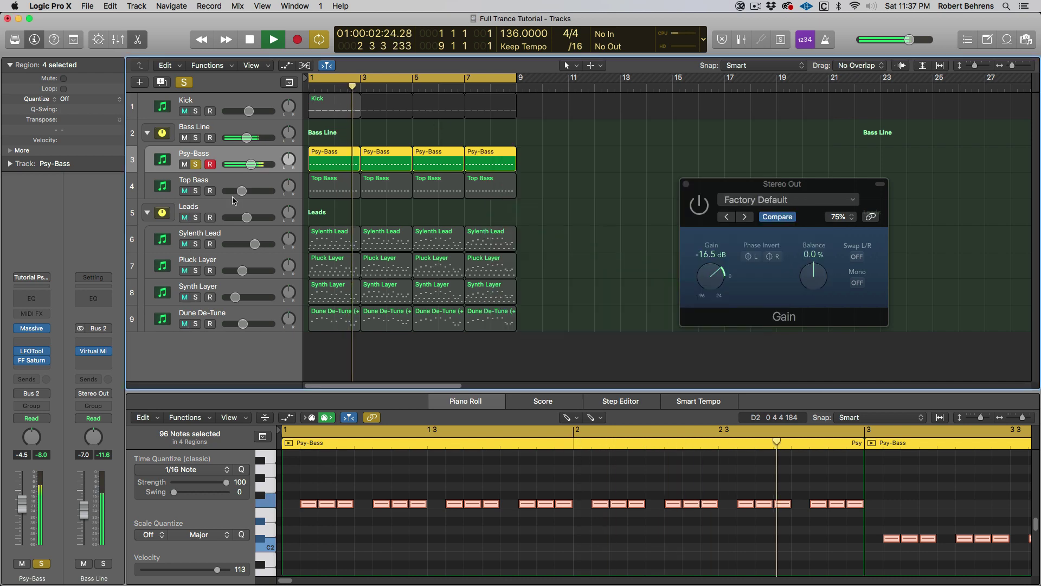
Step: Bring Top Bass into the soloed playback, clear all solos to hear the full mix, and stop playback
left_click(196, 190)
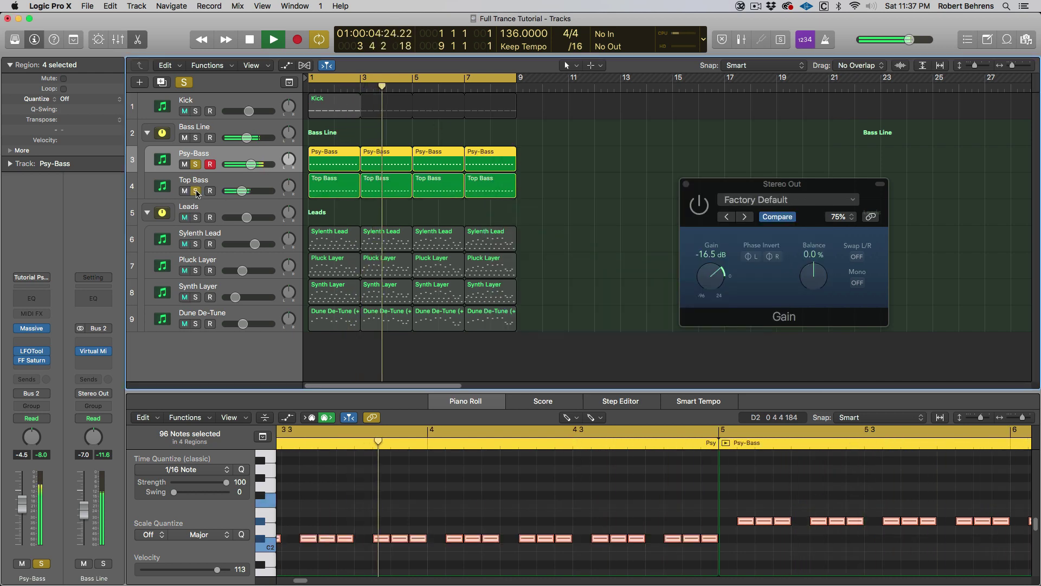
left_click(183, 82)
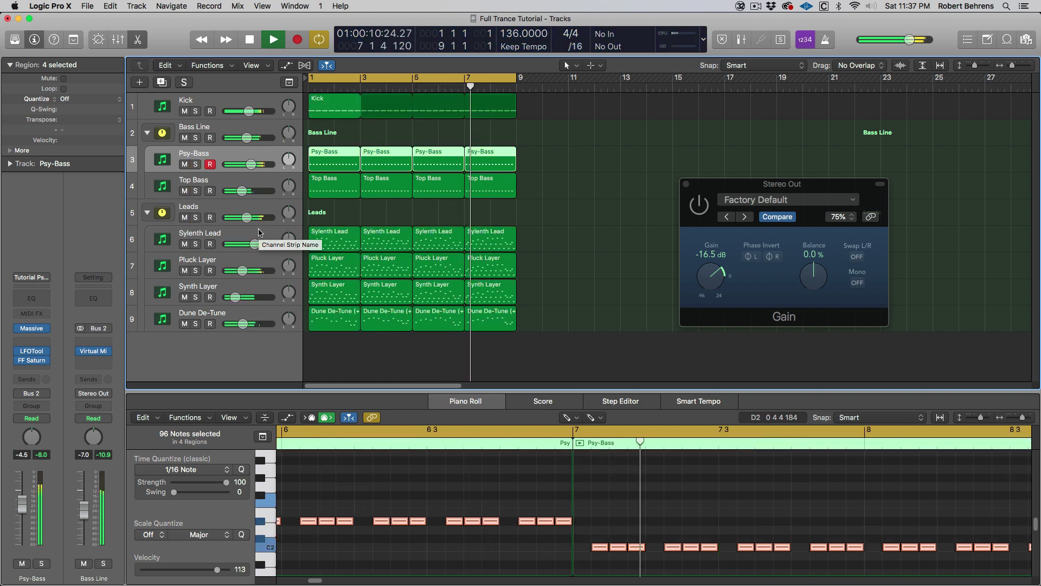
key("space")
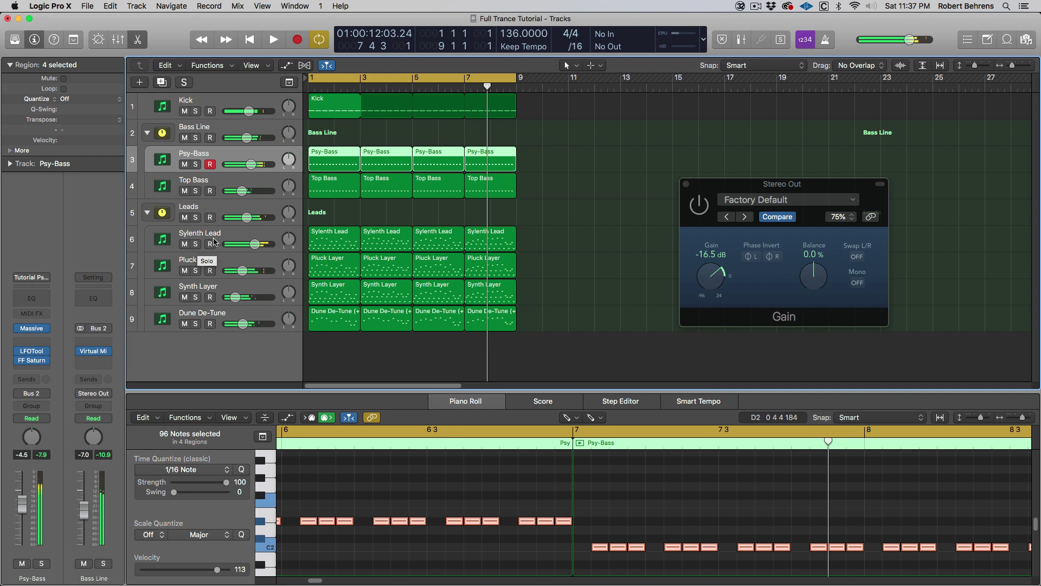
Step: Follow the Leads track's Bus 10 send to the Big Reverb channel and open its ArtsAcoustic Reverb
left_click(231, 211)
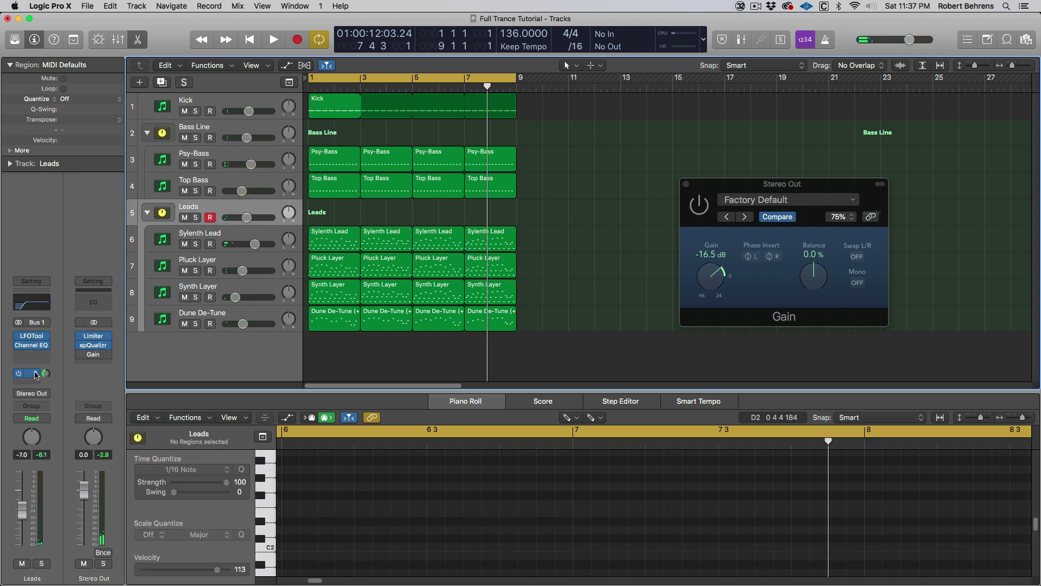
left_click(29, 375)
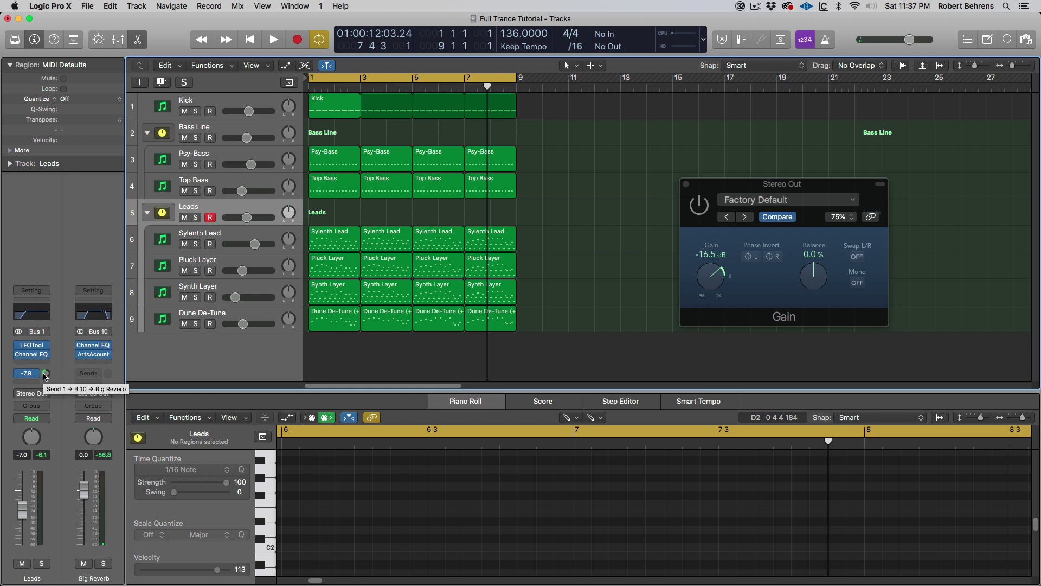
left_click(95, 355)
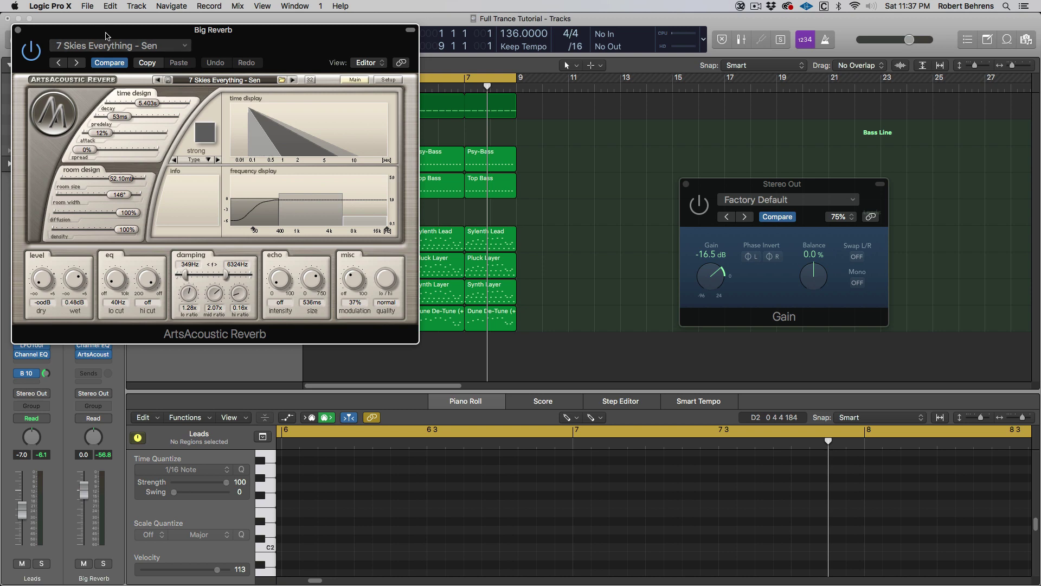
Step: Browse ArtsAcoustic Reverb's user presets for the 7 Skies Everything entries, and close the plug-in
left_click(282, 80)
mouse_move(308, 152)
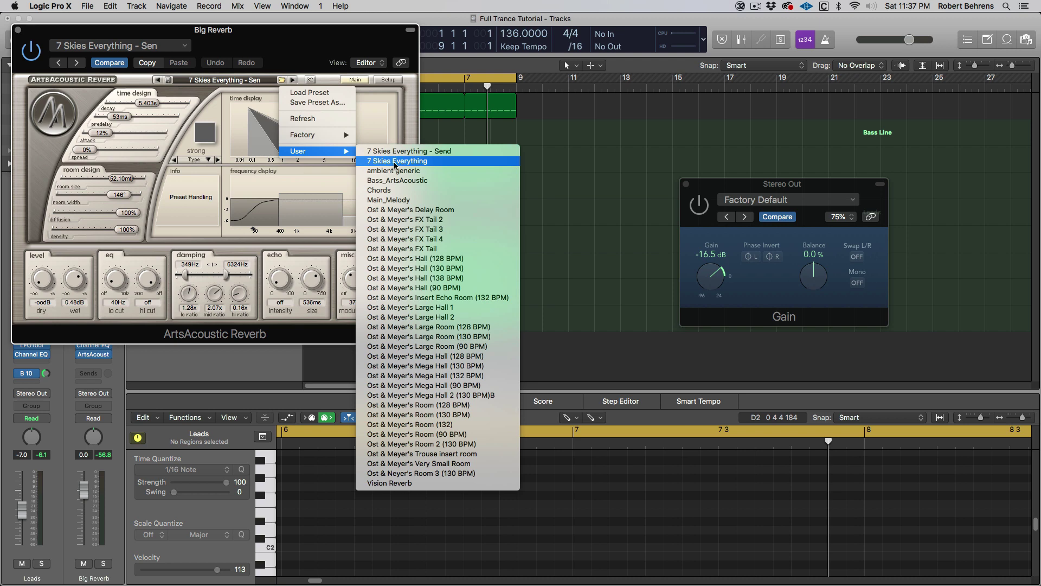
left_click(396, 162)
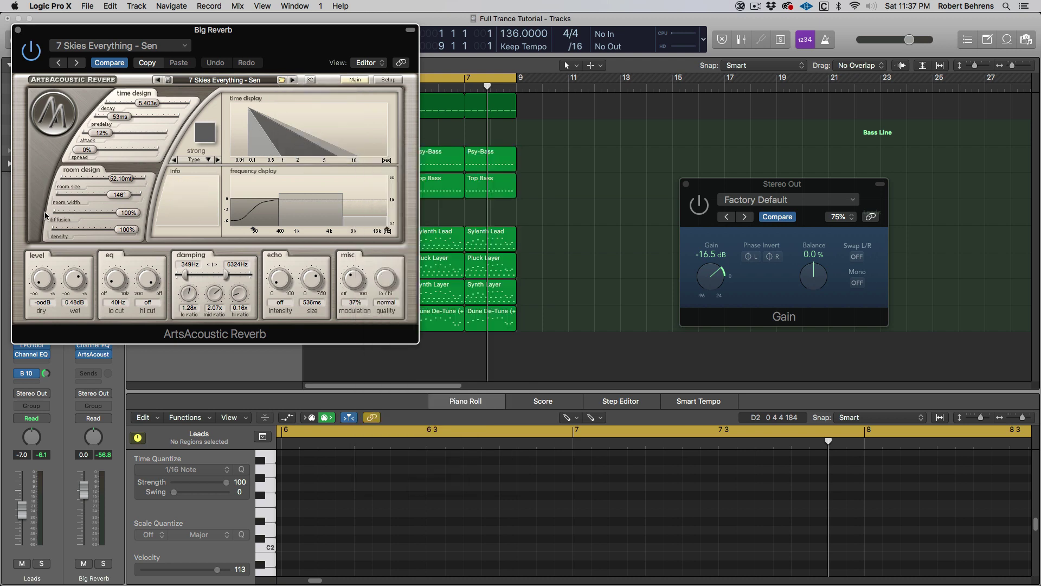
left_click(18, 30)
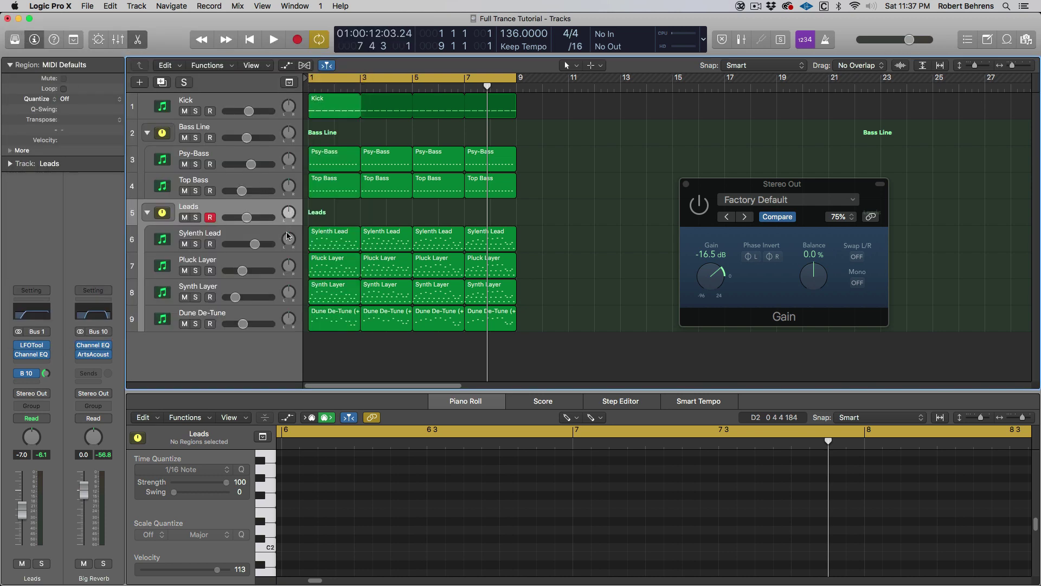
Step: Audition the full mix from the project start, and stop playback
key("Return")
key("space")
key("space")
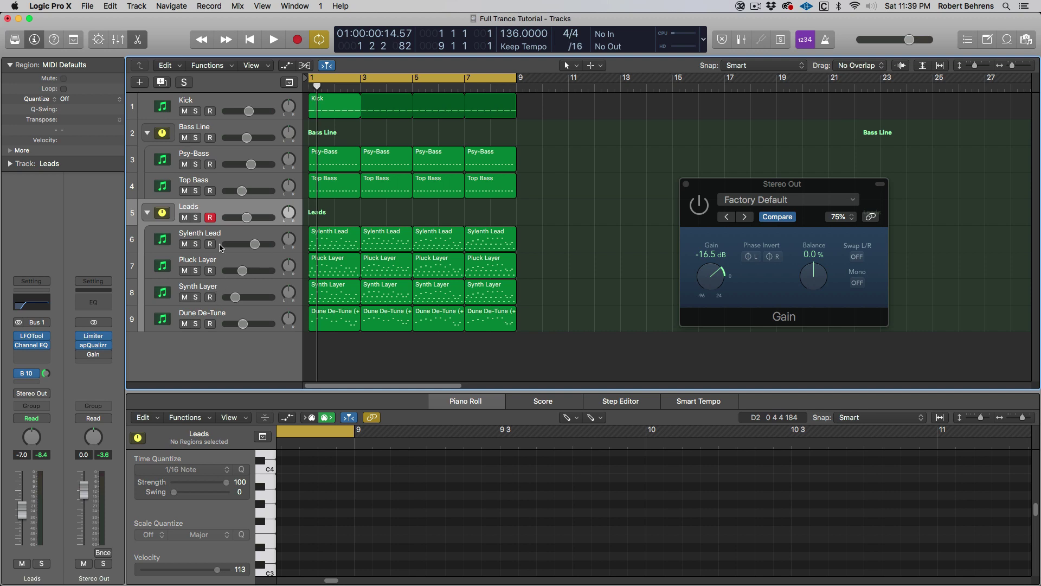
Step: Open the Leads track's Channel EQ and enable its 3000 Hz and 7500 Hz bands during playback
left_click(36, 303)
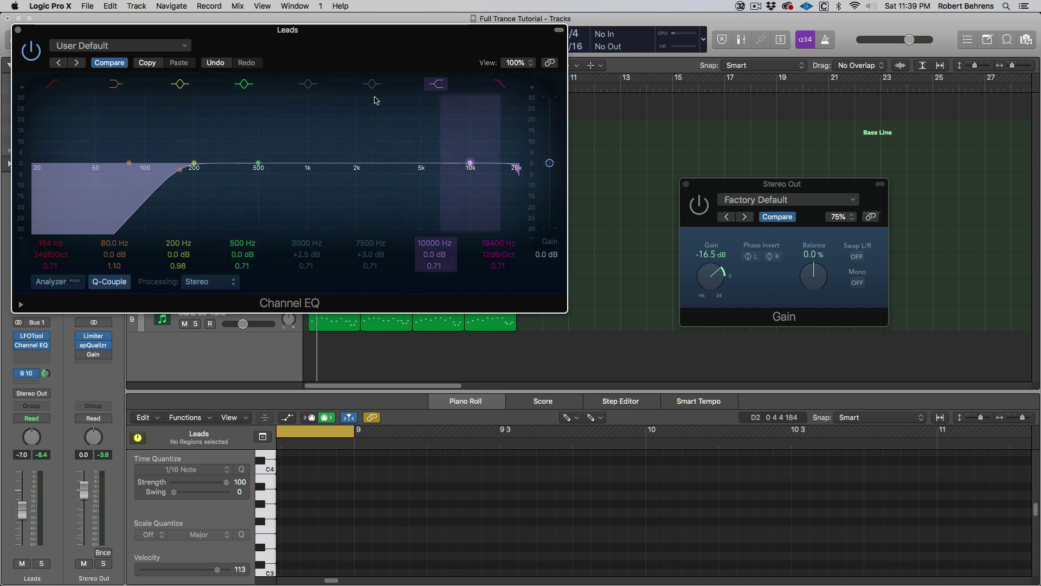
key("space")
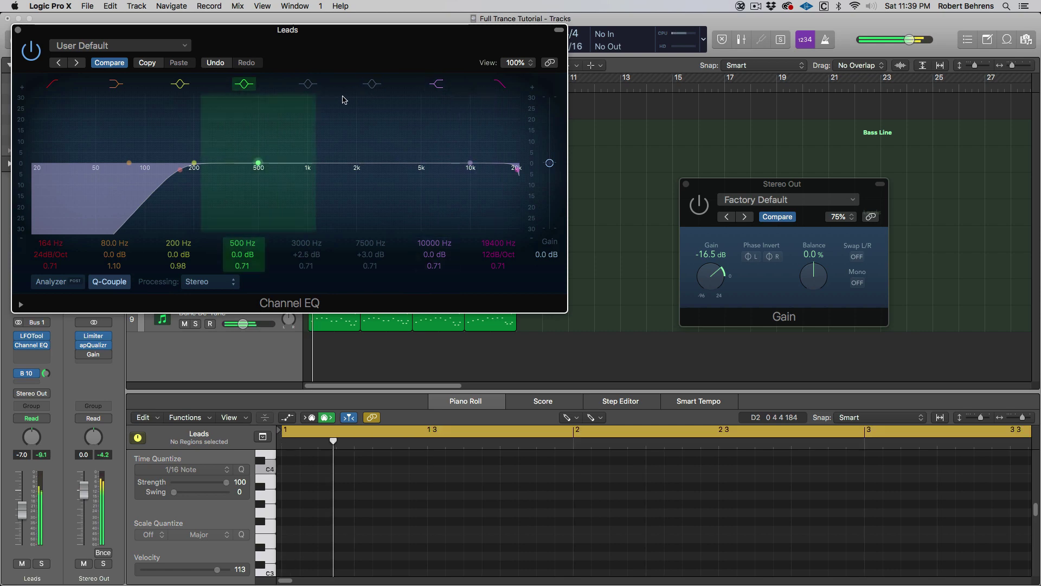
left_click(309, 85)
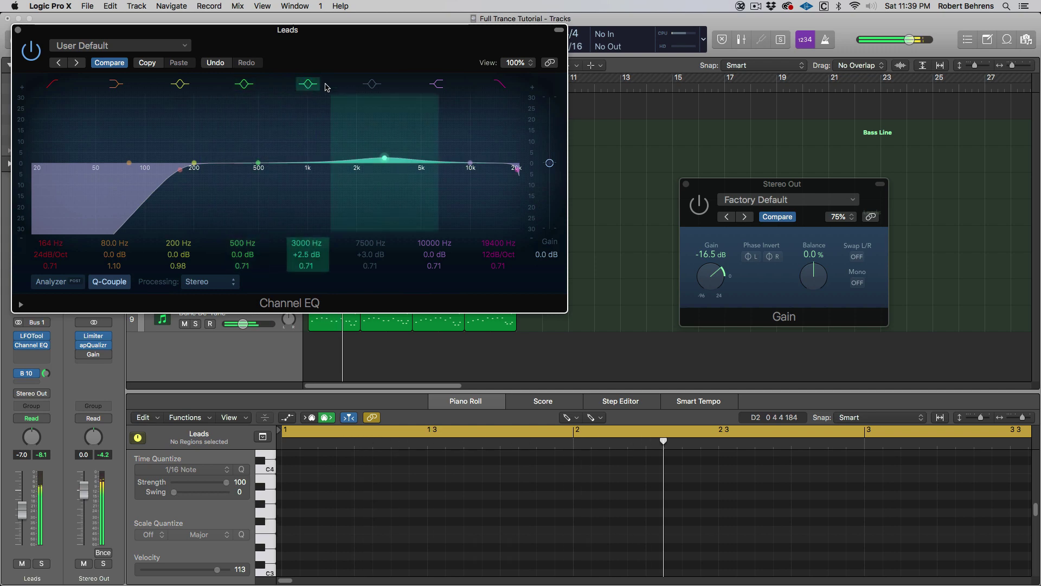
left_click(372, 85)
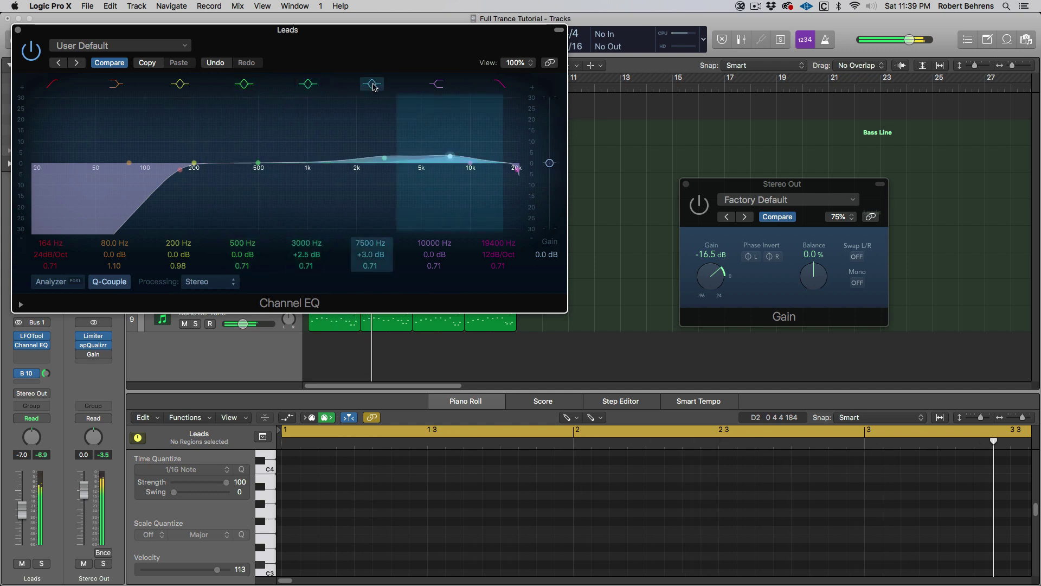
Step: Boost the Leads EQ by 4.0 dB at 3000 Hz, 4.5 dB at 7000 Hz and 9.5 dB at 10000 Hz, with output gain at -2.0 dB
mouse_move(450, 157)
left_mouse_down()
mouse_move(448, 139)
mouse_move(445, 159)
left_mouse_up()
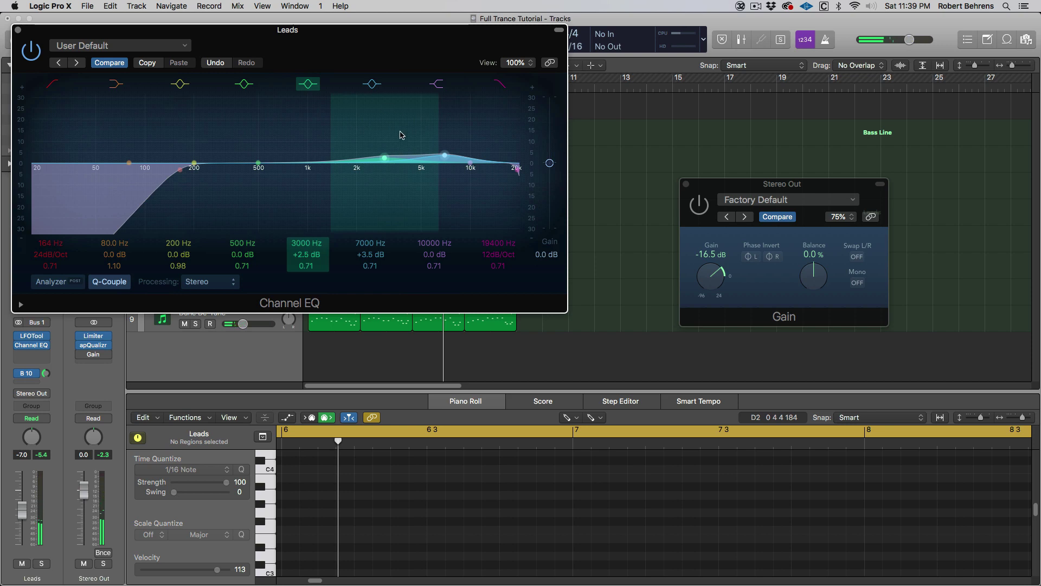
mouse_move(445, 156)
left_mouse_down()
mouse_move(386, 157)
mouse_move(444, 155)
left_mouse_up()
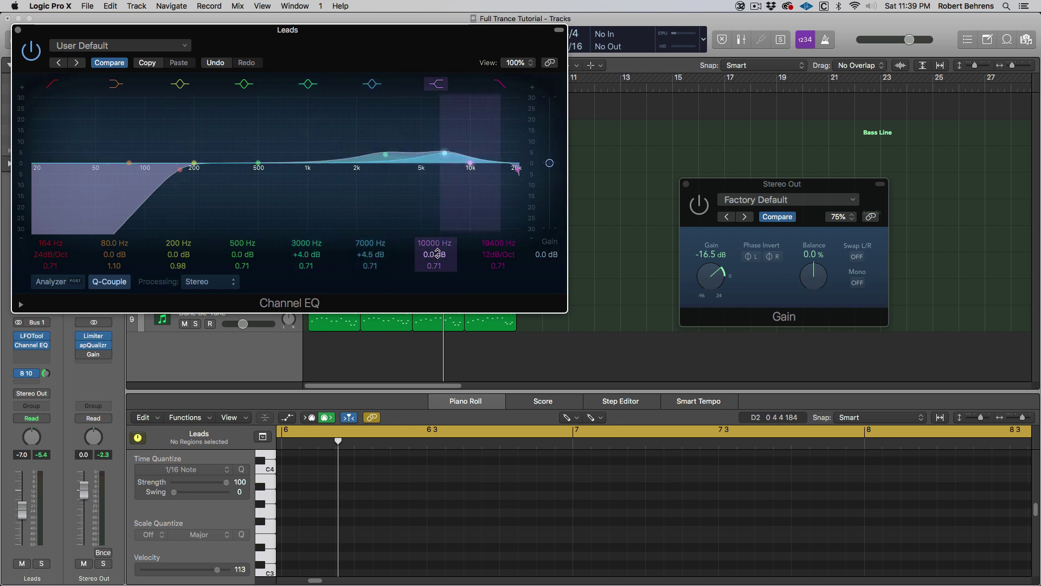
left_click_drag(470, 163, 471, 152)
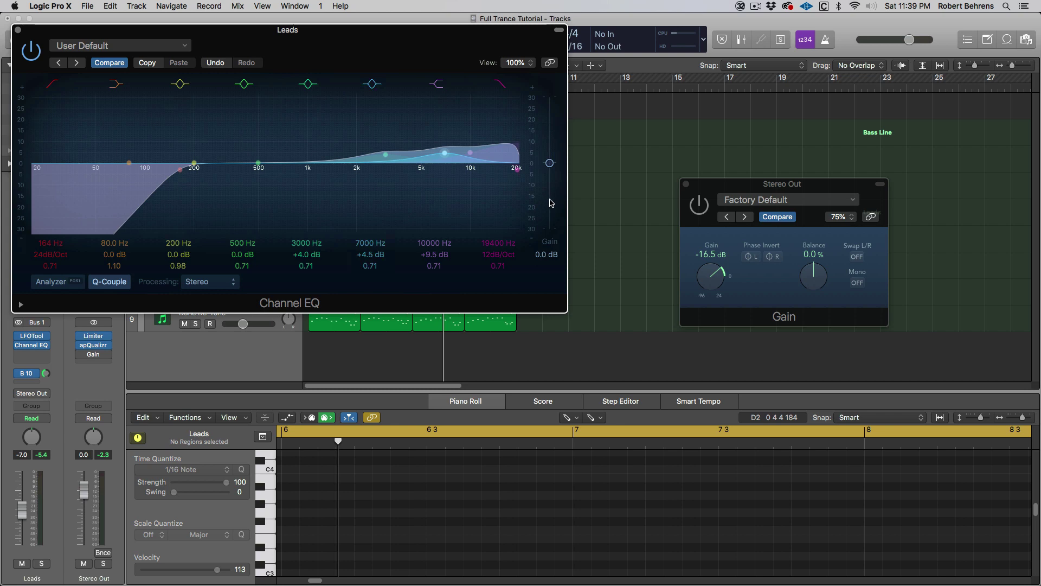
key("space")
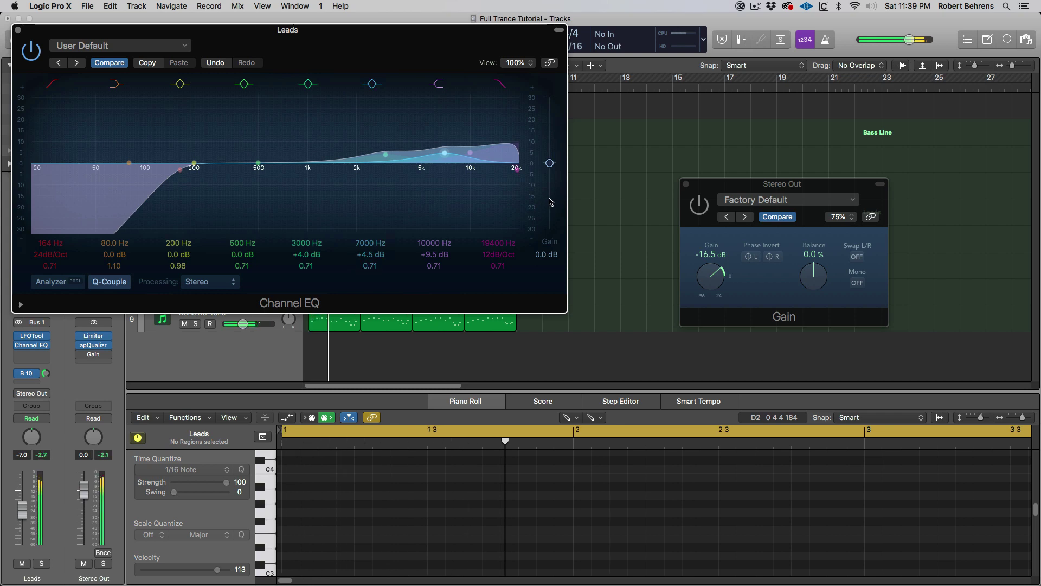
left_click_drag(549, 163, 549, 173)
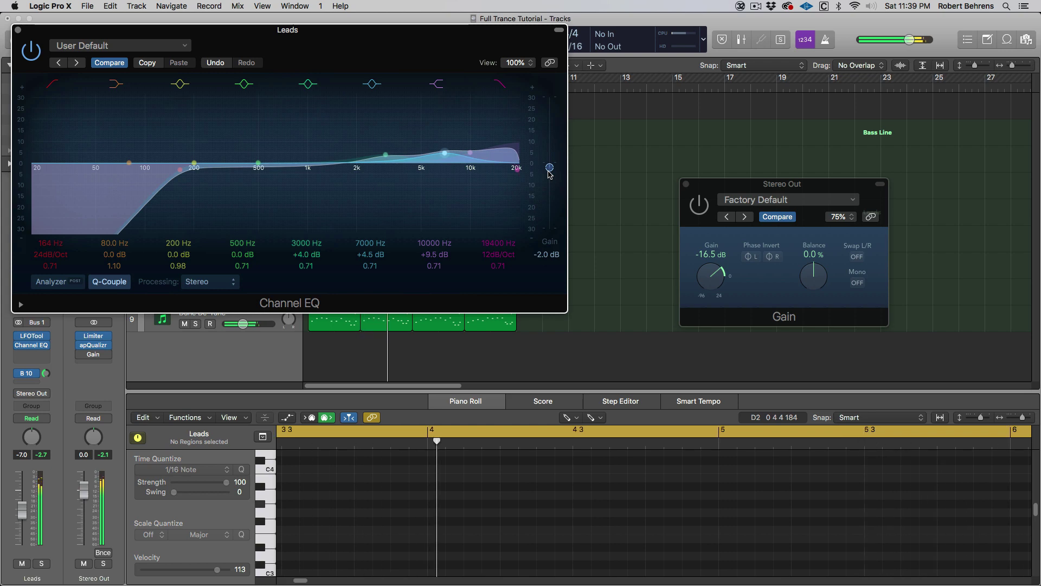
Step: Revert the Leads EQ with Compare, disable its 3000 Hz and 7500 Hz bands, and close the plug-in
left_click(110, 63)
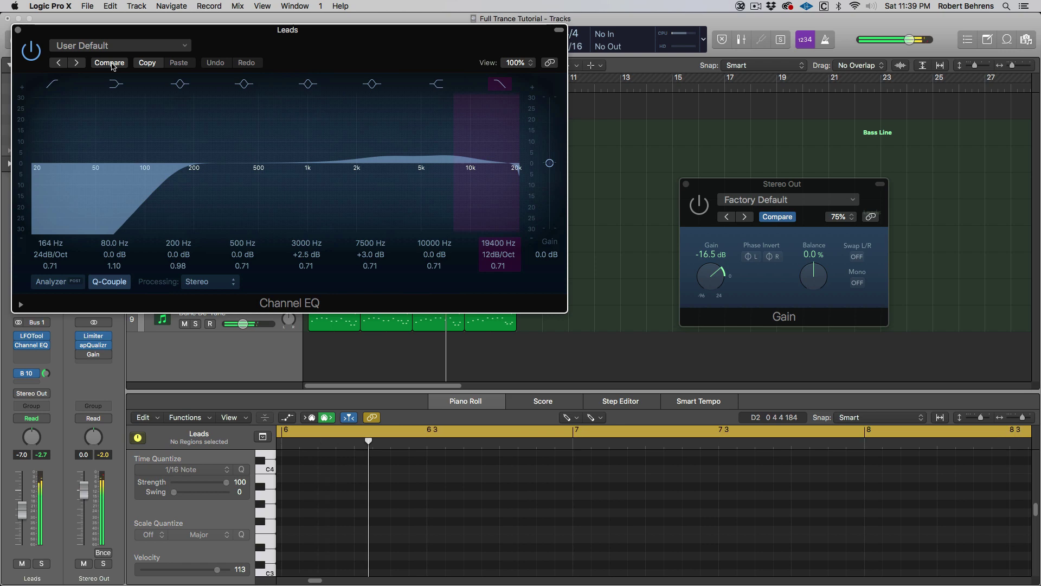
left_click(308, 83)
left_click(372, 83)
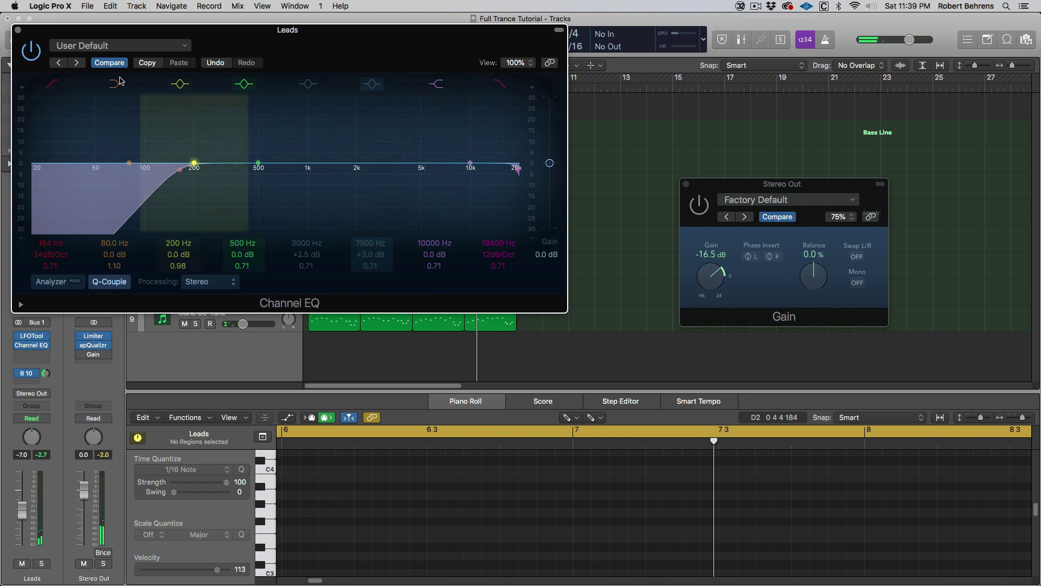
left_click(18, 30)
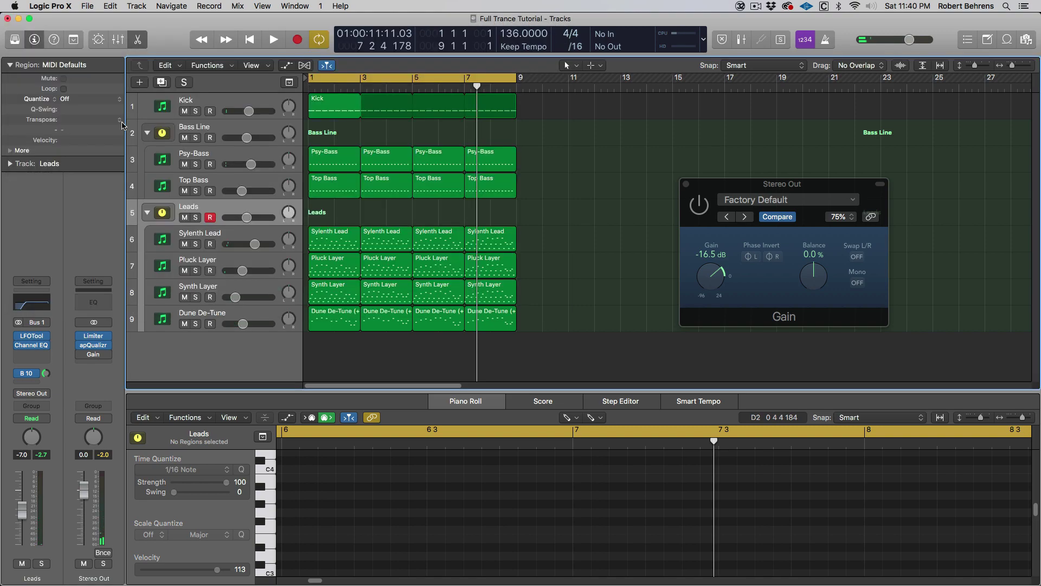
Step: Select all regions of the Dune De-Tune track and bring their notes around C5 into view in the Piano Roll
left_click(256, 314)
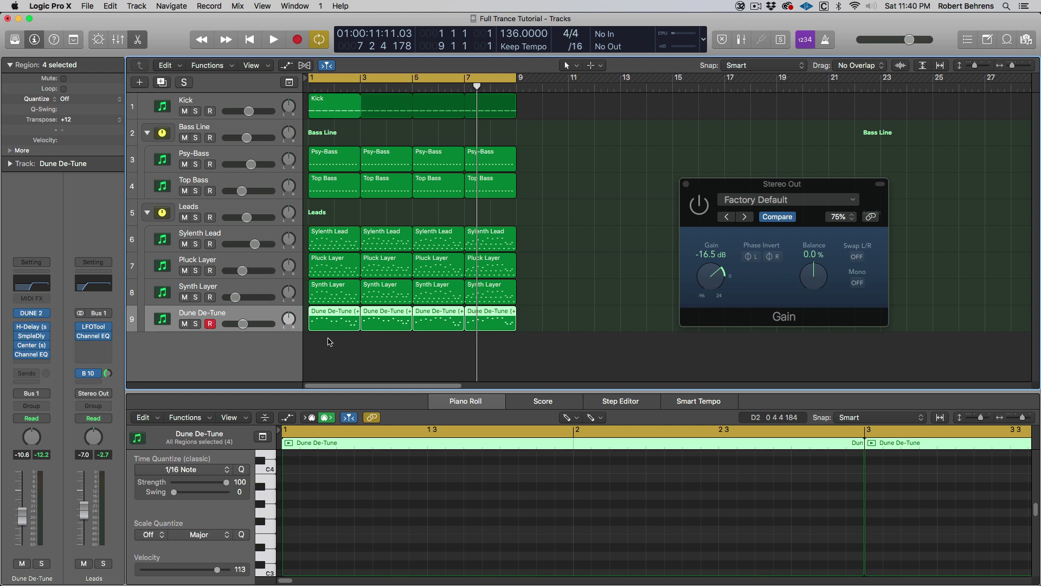
left_click_drag(328, 338, 512, 319)
scroll(445, 491, "down", 3)
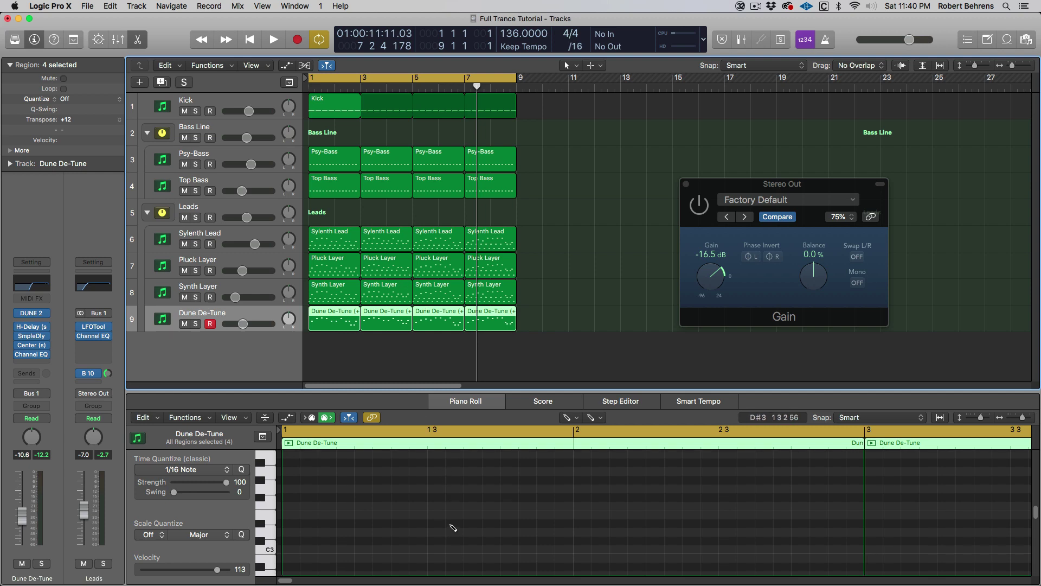
left_click(453, 528)
scroll(477, 494, "up", 10)
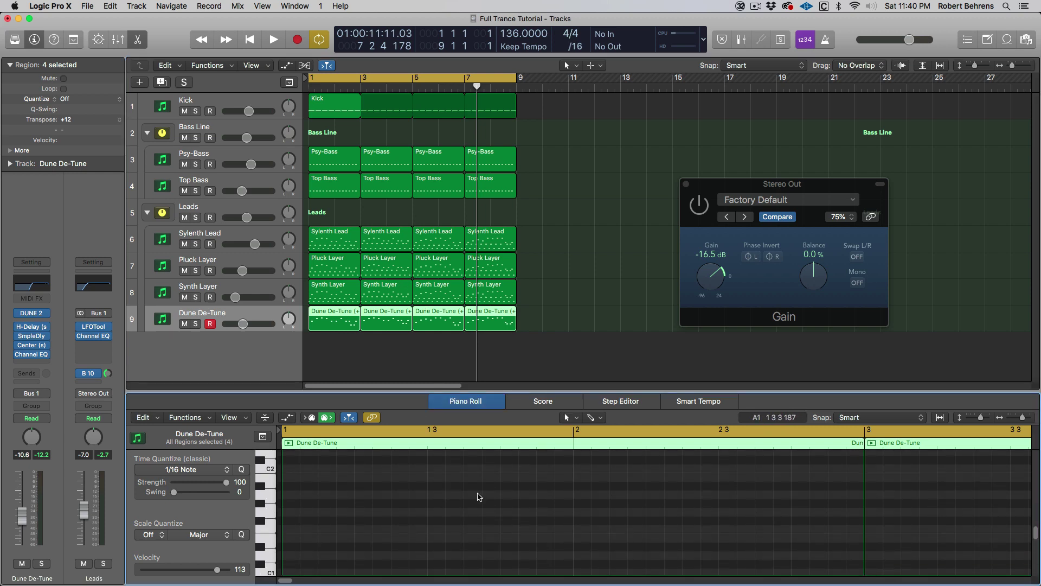
scroll(478, 497, "down", 6)
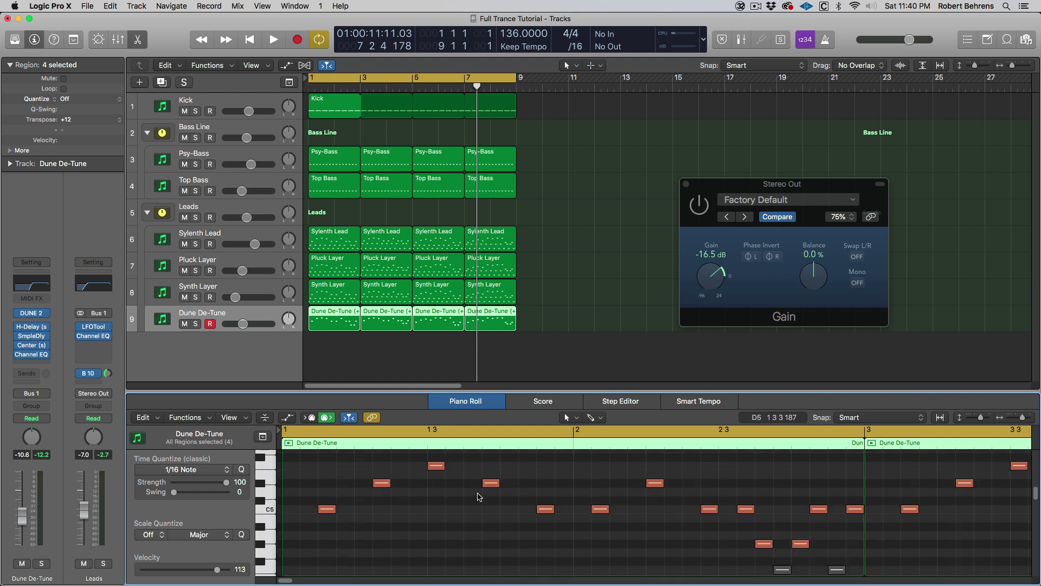
Step: Enlarge the Piano Roll to over half the window height and close the Stereo Out Gain plug-in
left_click_drag(503, 419, 499, 248)
left_click_drag(730, 184, 735, 99)
scroll(463, 429, "up", 2)
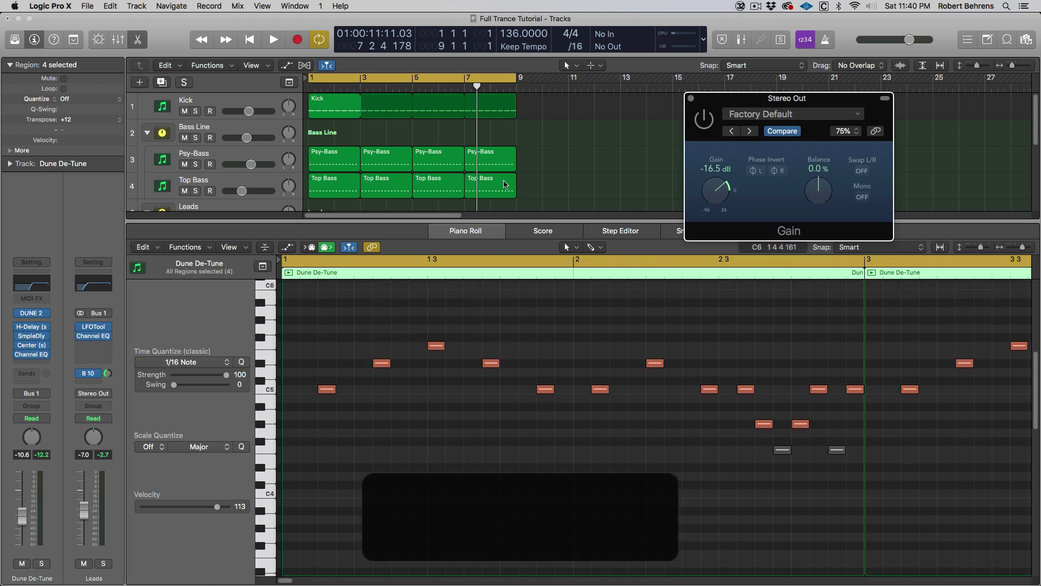
left_click(691, 98)
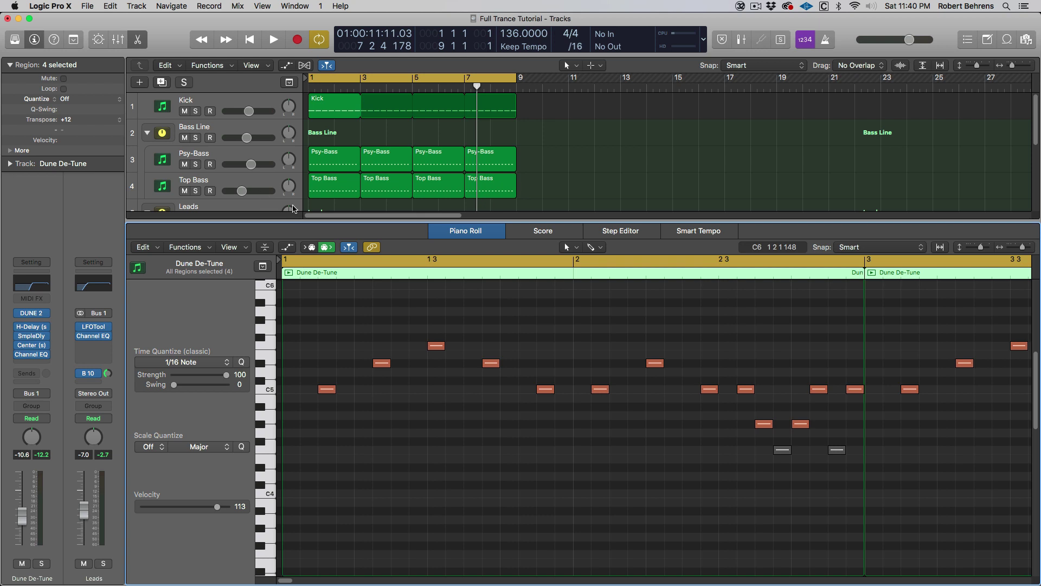
Step: Solo the Dune De-Tune track, play its melody from the project start, and stop playback
scroll(293, 209, "down", 5)
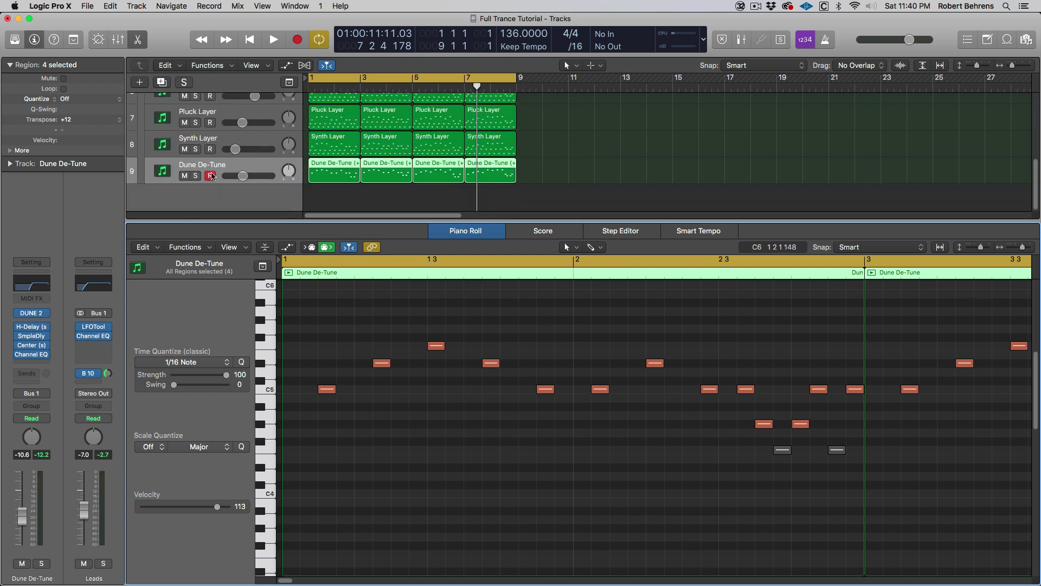
left_click(196, 176)
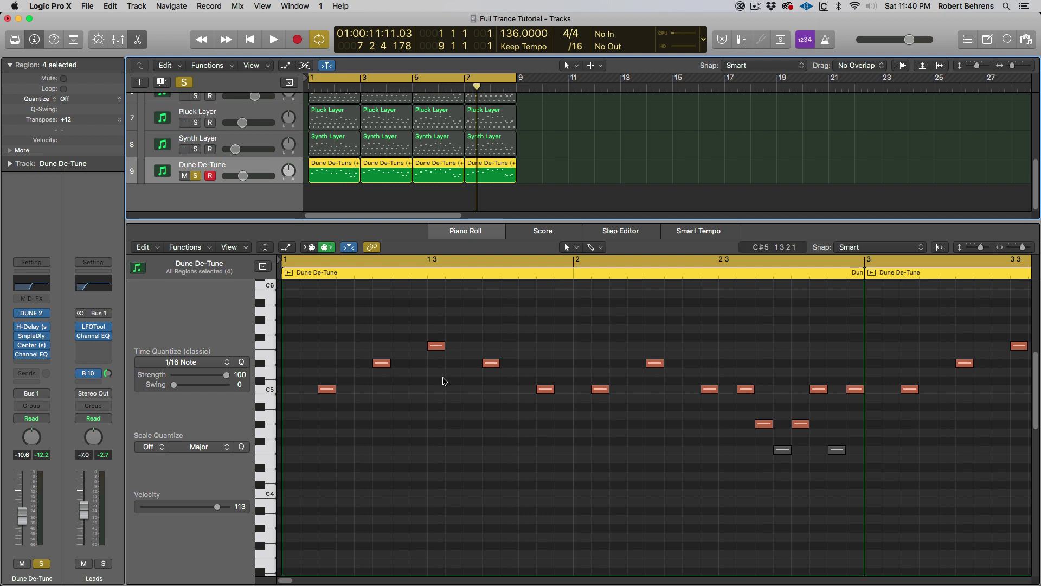
key("space")
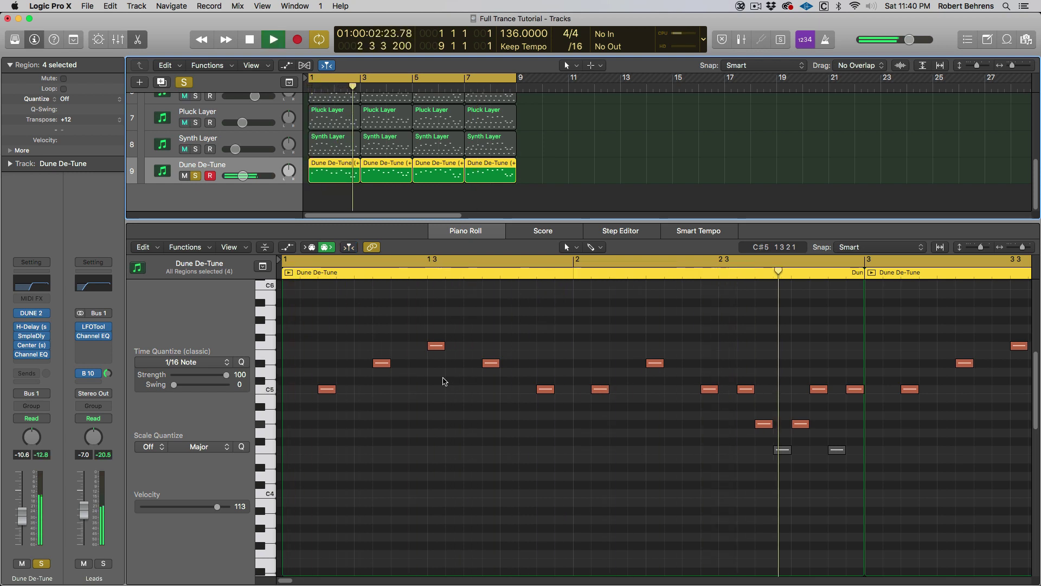
key("space")
Step: Select the two lowest notes near the end of bar 2, and examine the melody's low notes further along while auditioning Dune De-Tune
scroll(666, 424, "right", 5)
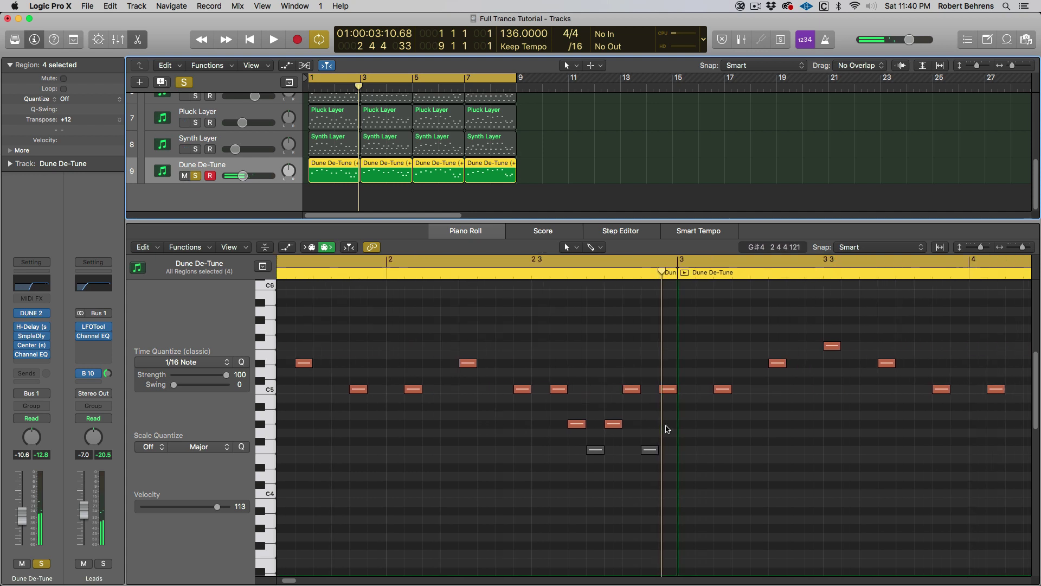
left_click_drag(574, 441, 671, 467)
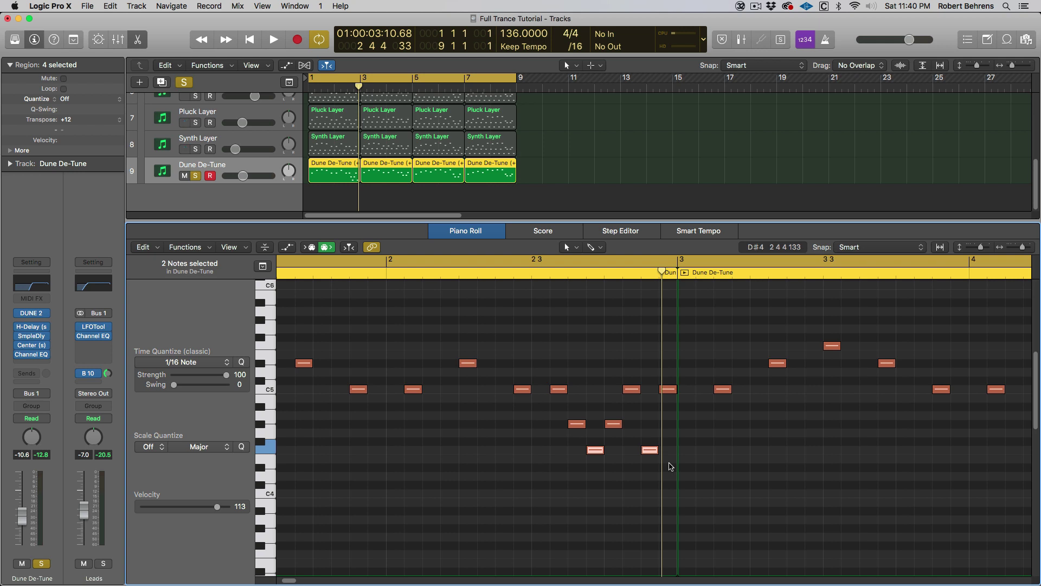
key("space")
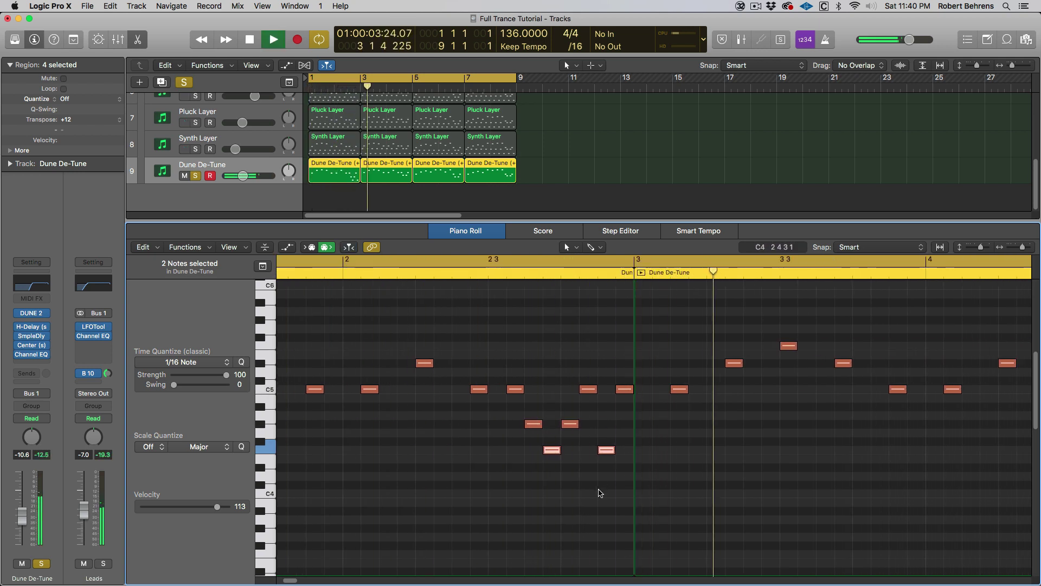
key("space")
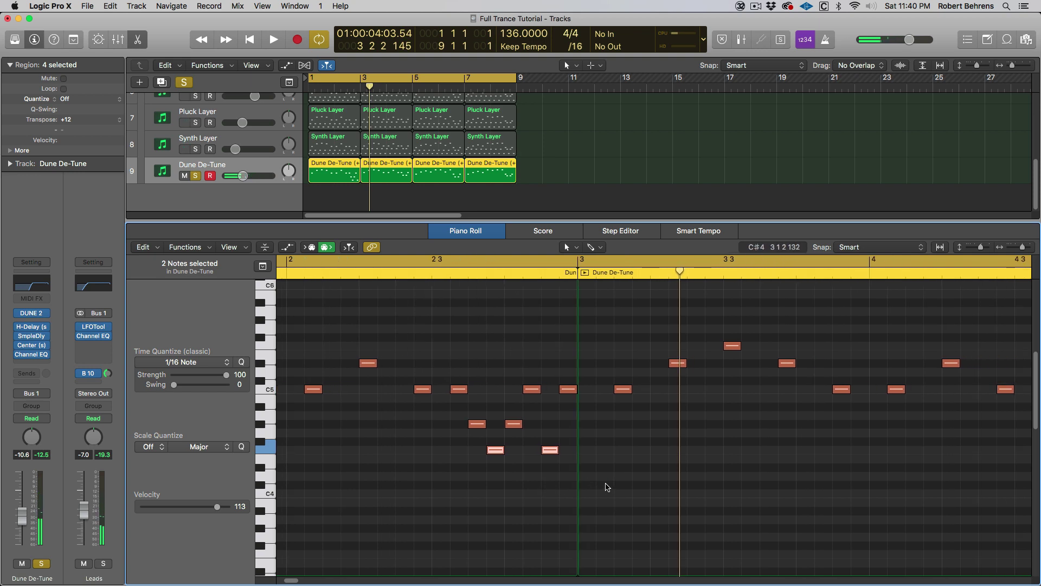
scroll(606, 487, "right", 5)
left_click_drag(804, 465, 911, 495)
key("space")
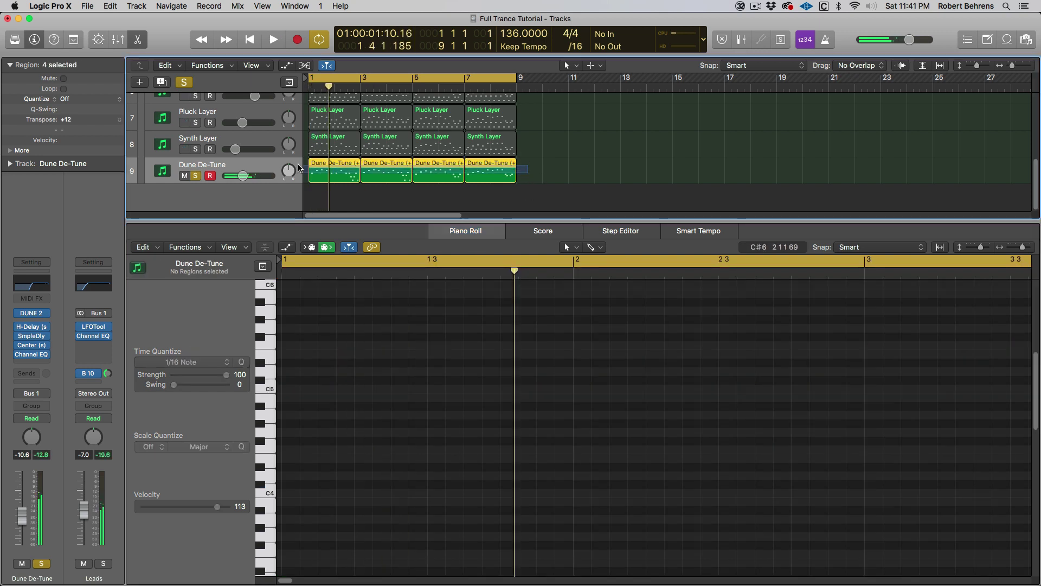
Step: Replace the Dune De-Tune regions with copies of the four Synth Layer regions
key("Delete")
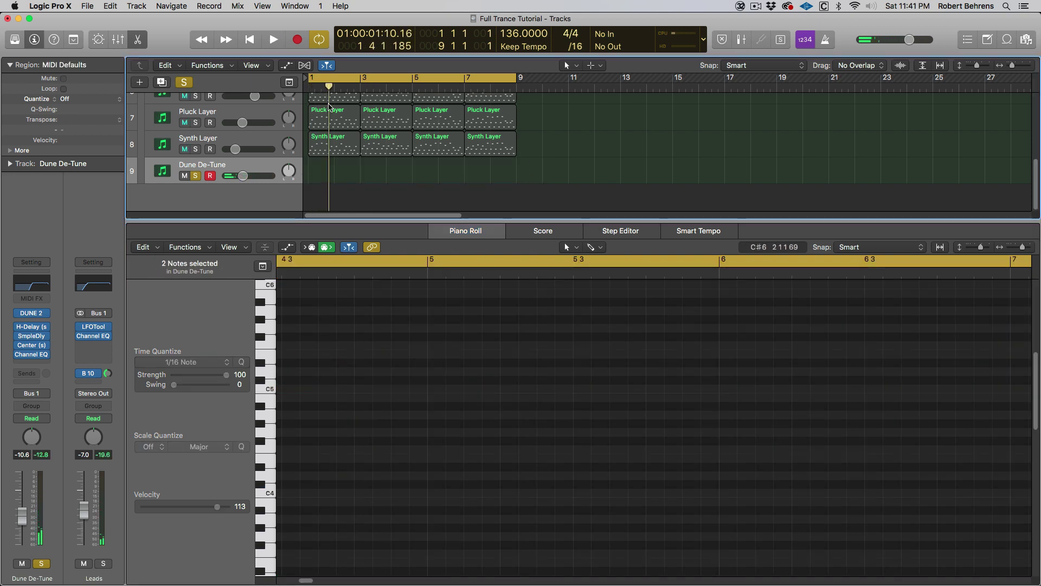
left_click_drag(307, 154, 510, 142)
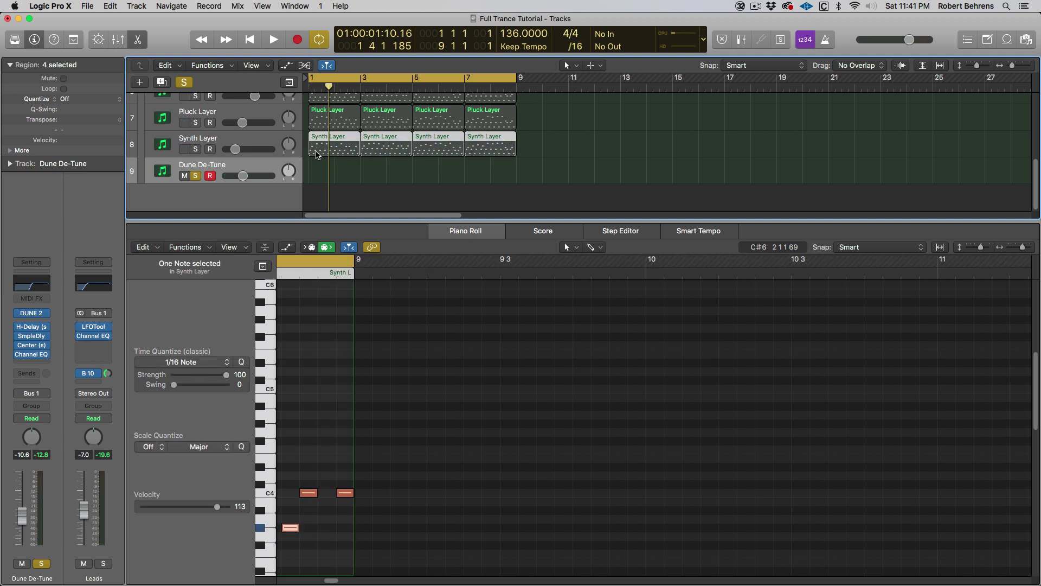
left_click_drag(318, 155, 319, 174)
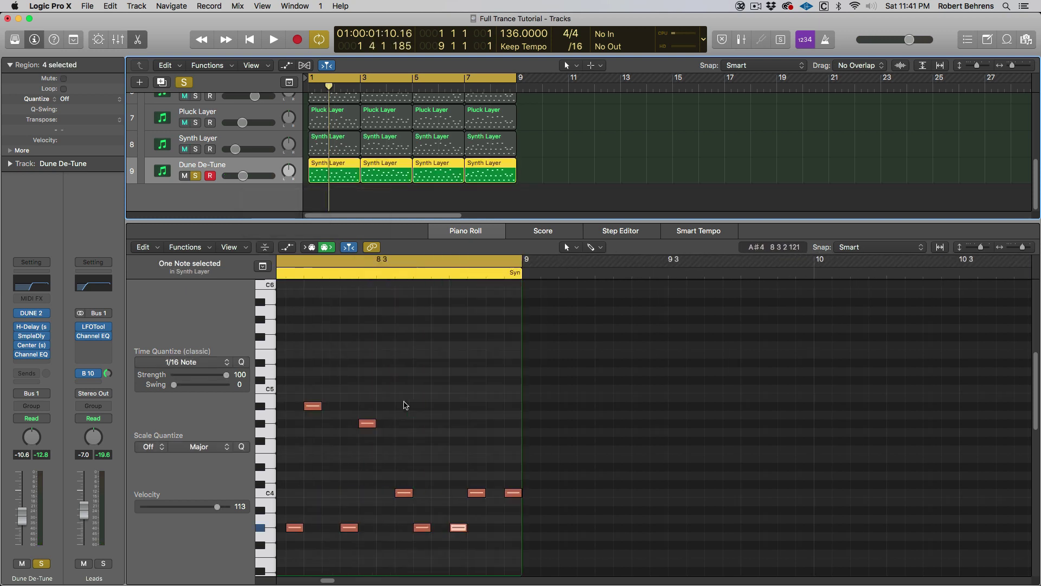
scroll(405, 405, "left", 10)
scroll(446, 419, "up", 5)
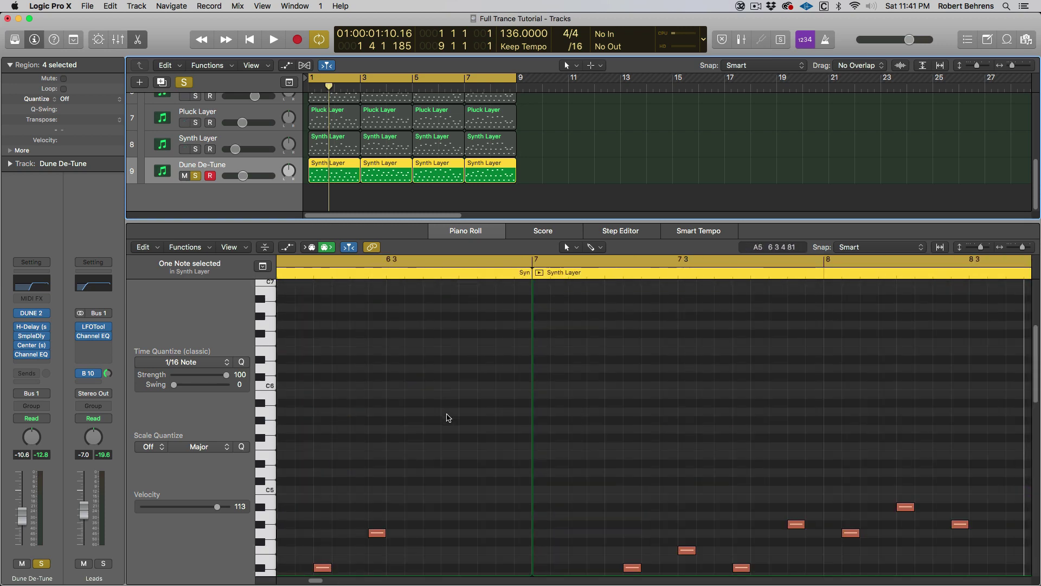
scroll(448, 417, "down", 5)
scroll(449, 417, "left", 20)
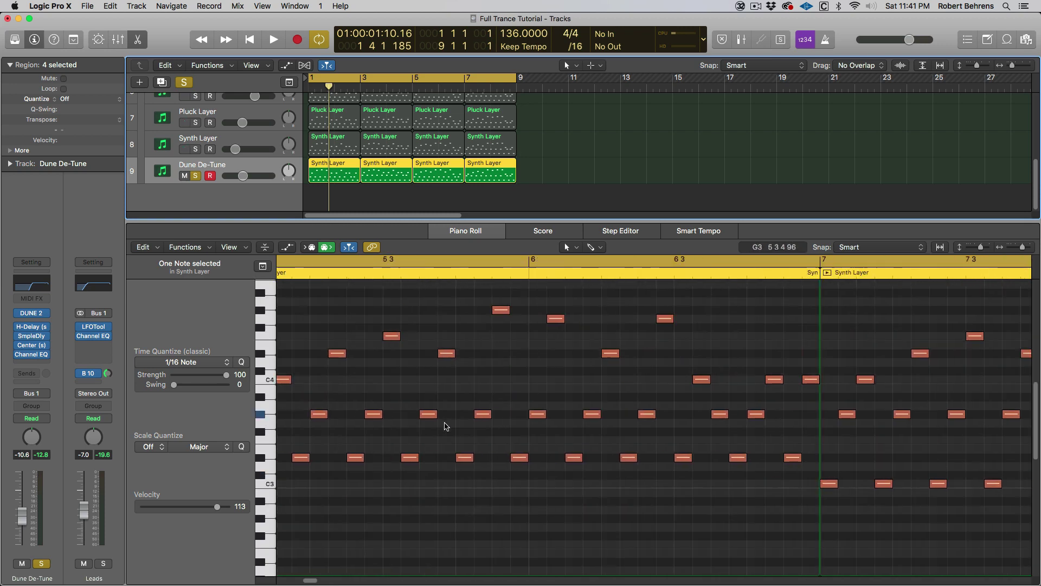
Step: Delete the repeated notes on the two lowest pitches in bars 1 and 2, keeping the low notes at the end of bar 2
scroll(448, 425, "left", 5)
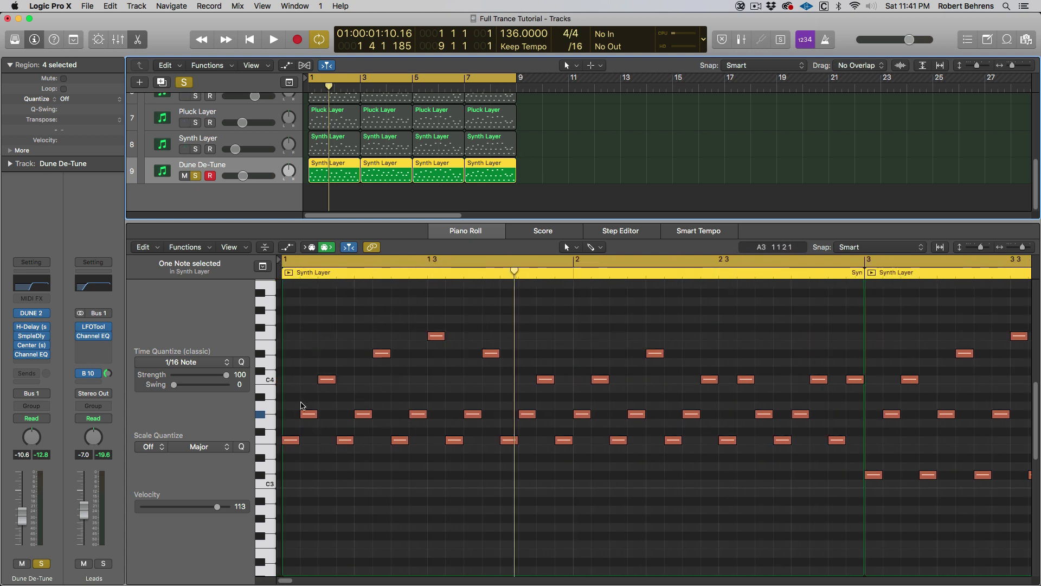
left_click_drag(296, 400, 753, 492)
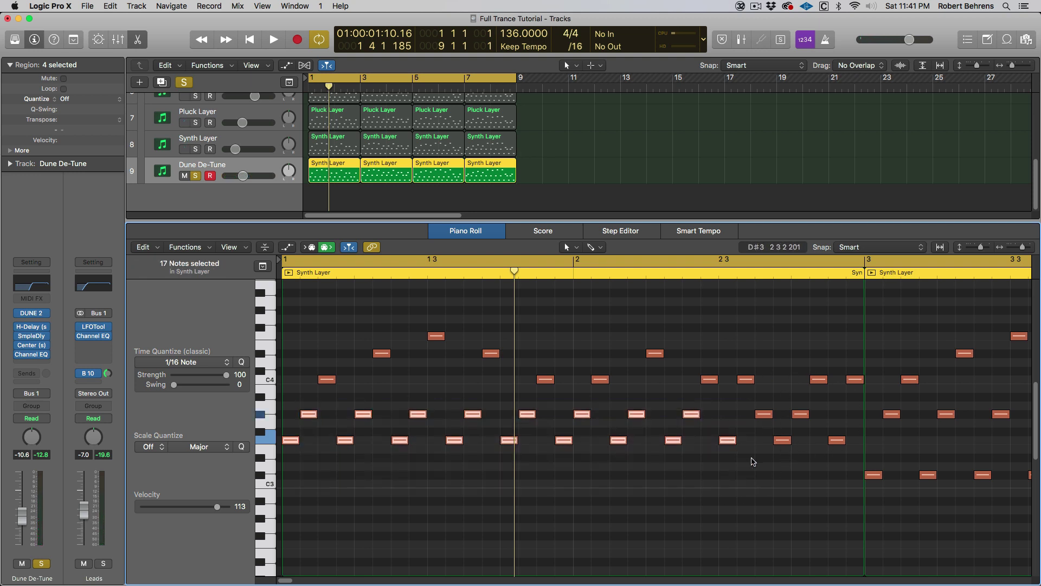
key("Delete")
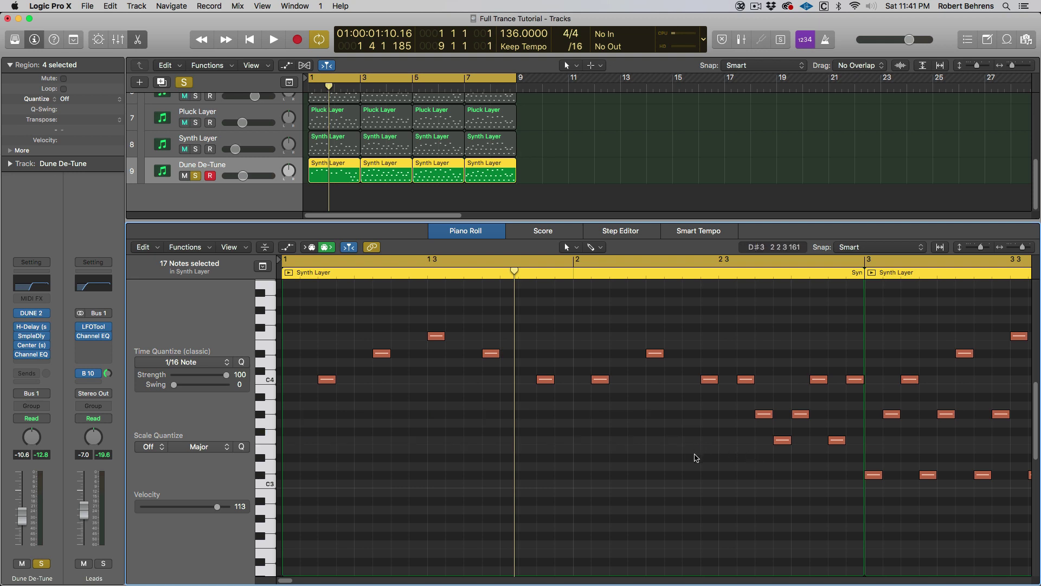
Step: Delete the repeated notes on the two lowest pitches in bars 3 and 4, keeping the low notes at the end of bar 4
scroll(712, 460, "right", 5)
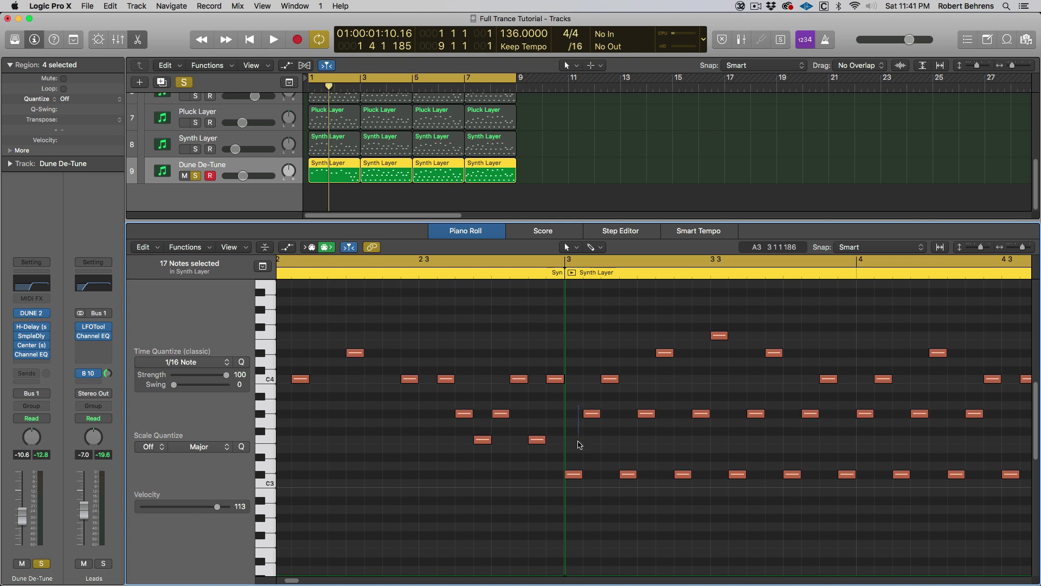
left_click_drag(580, 443, 901, 496)
scroll(725, 488, "right", 5)
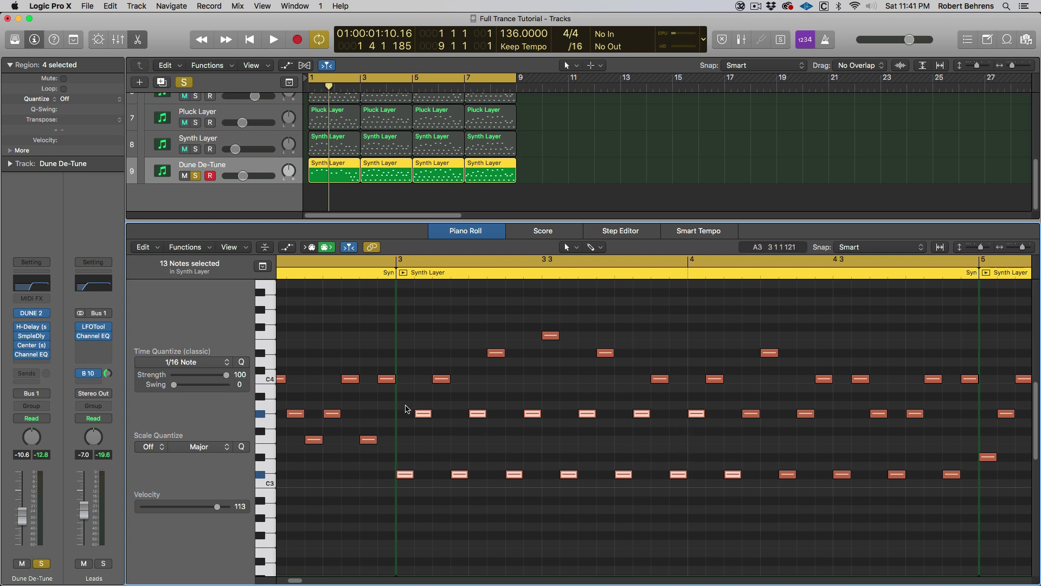
left_click(408, 406)
left_click_drag(409, 488, 859, 520)
scroll(811, 490, "right", 7)
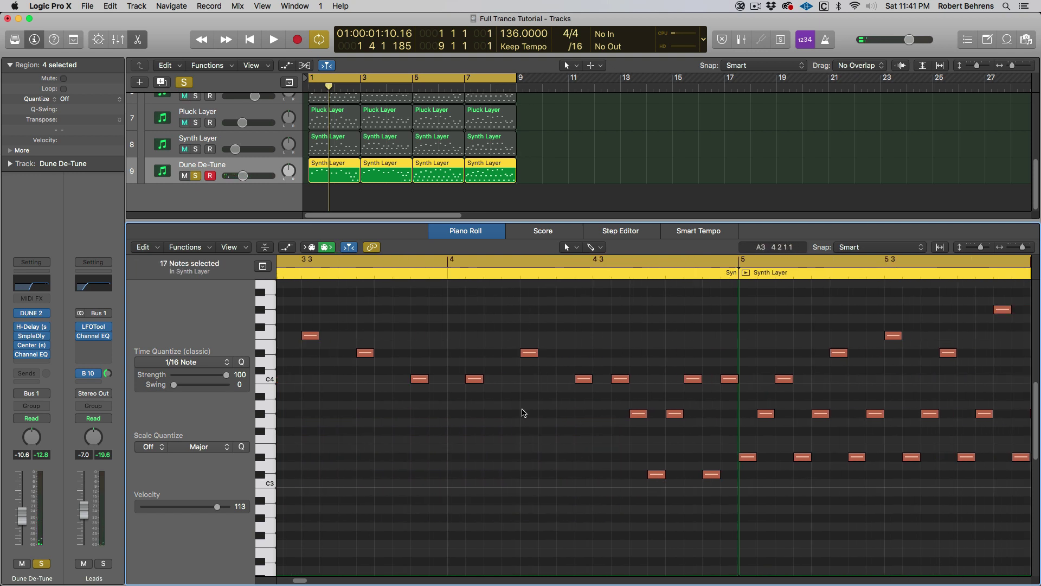
Step: Audition the thinned Dune De-Tune melody into bar 5, and replay its opening from the project start
key("space")
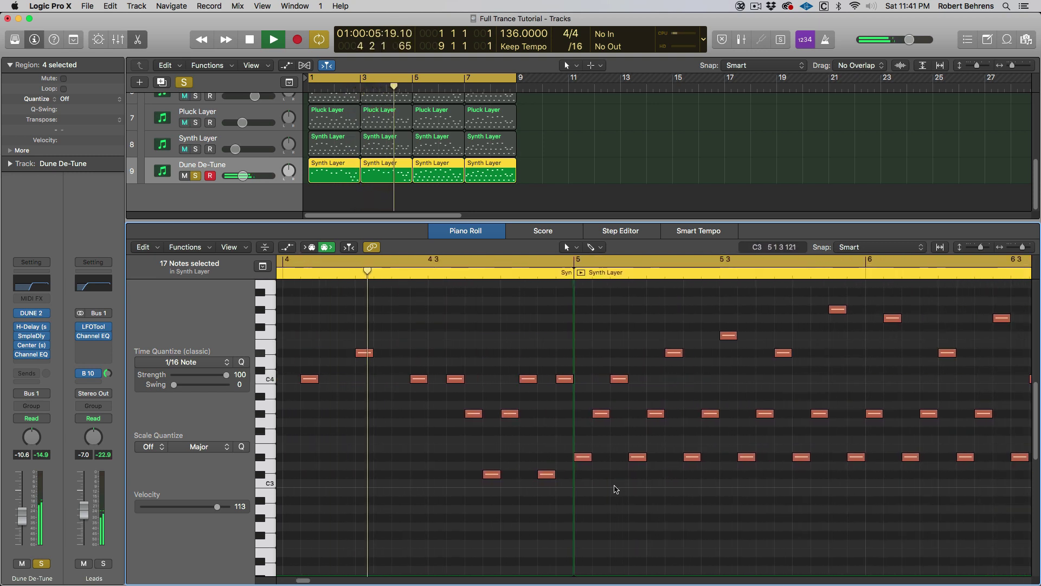
key("space")
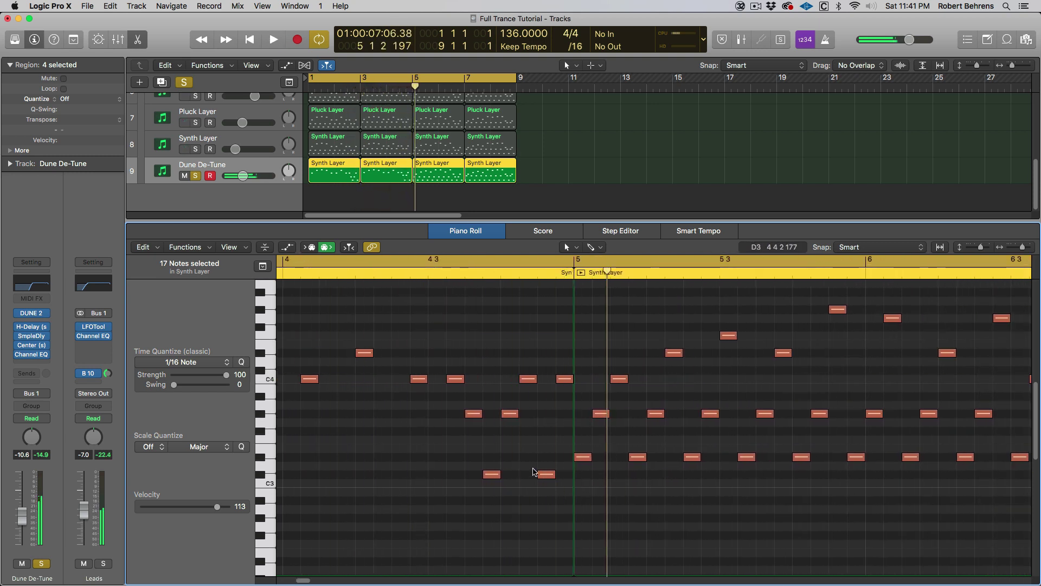
scroll(534, 472, "left", 10)
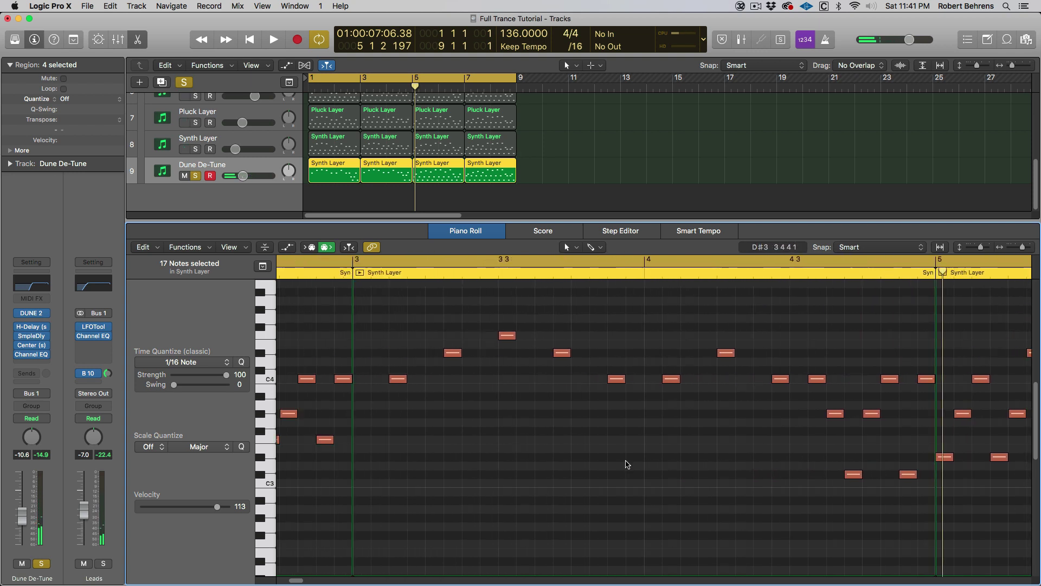
key("Return")
key("space")
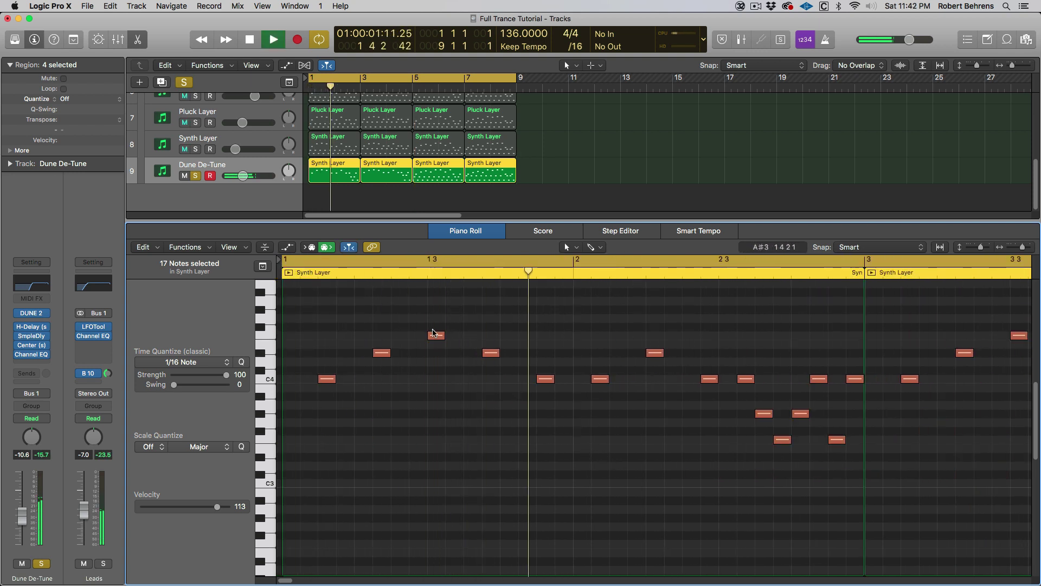
key("space")
Step: Add Synth Layer to the solo and play both layers together from the project start into bar 5
left_click(196, 149)
key("Return")
key("space")
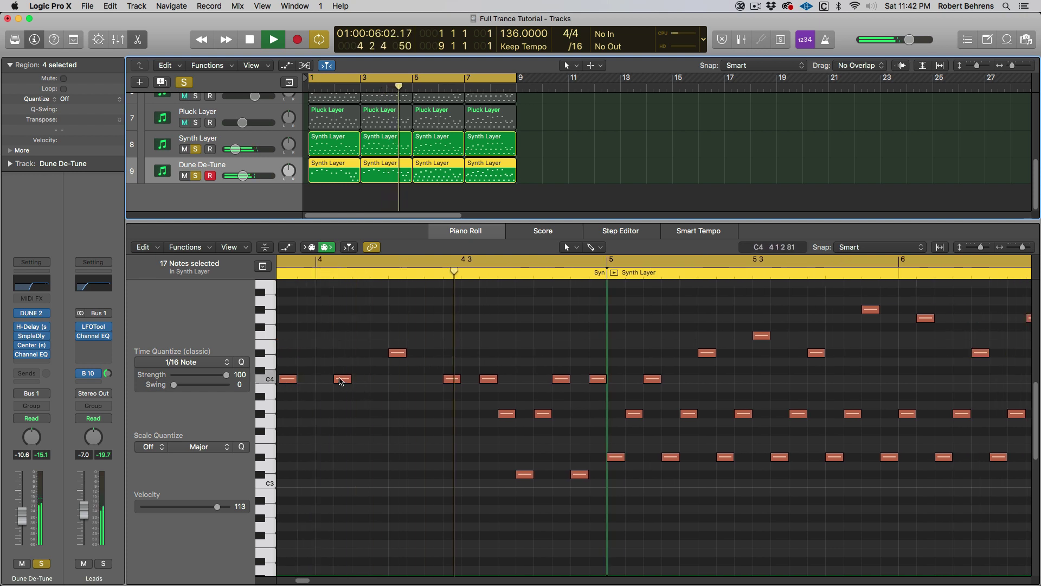
key("space")
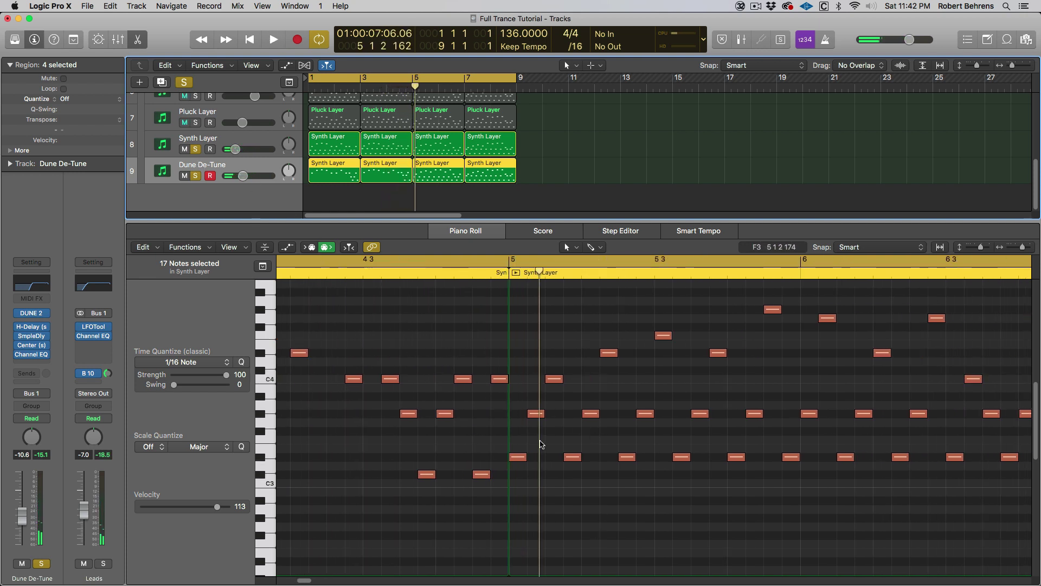
Step: Delete the repeated notes on the two lowest pitches in bars 5 to 8, keeping the low notes at the ends of bars 6 and 8
left_click_drag(521, 400, 971, 502)
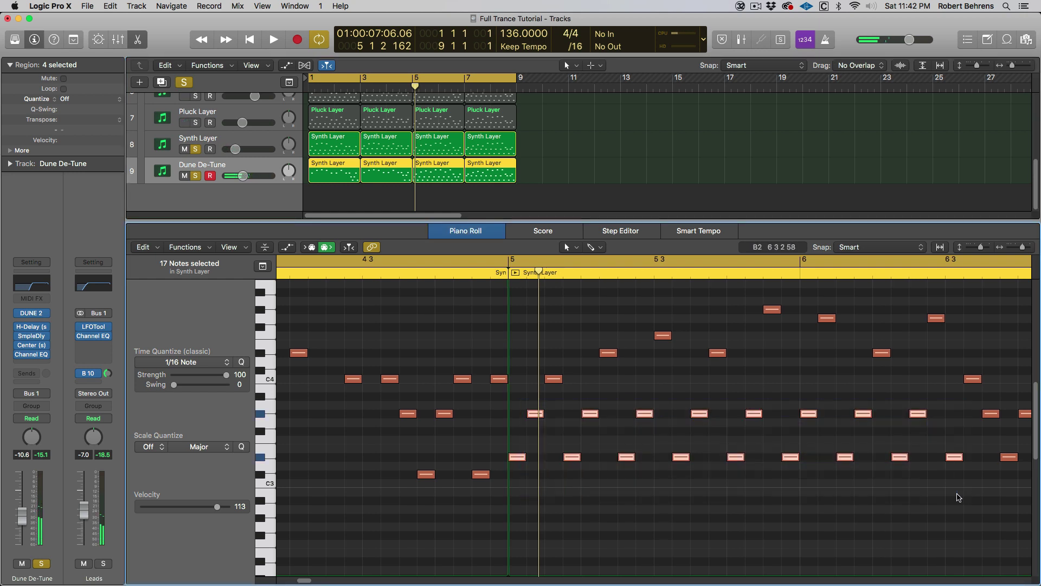
key("Delete")
scroll(876, 503, "right", 5)
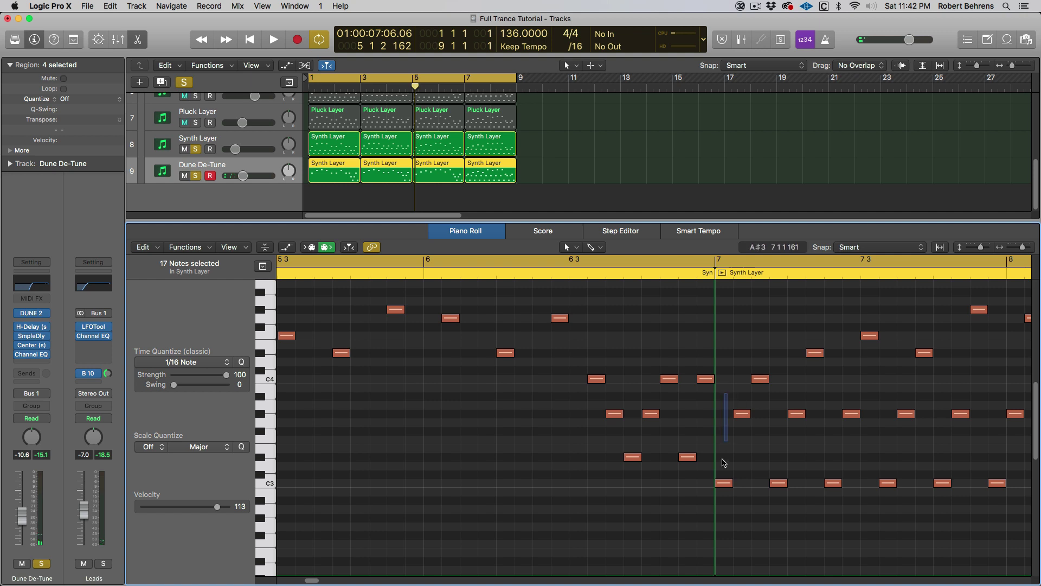
left_click_drag(724, 462, 930, 523)
scroll(745, 498, "right", 5)
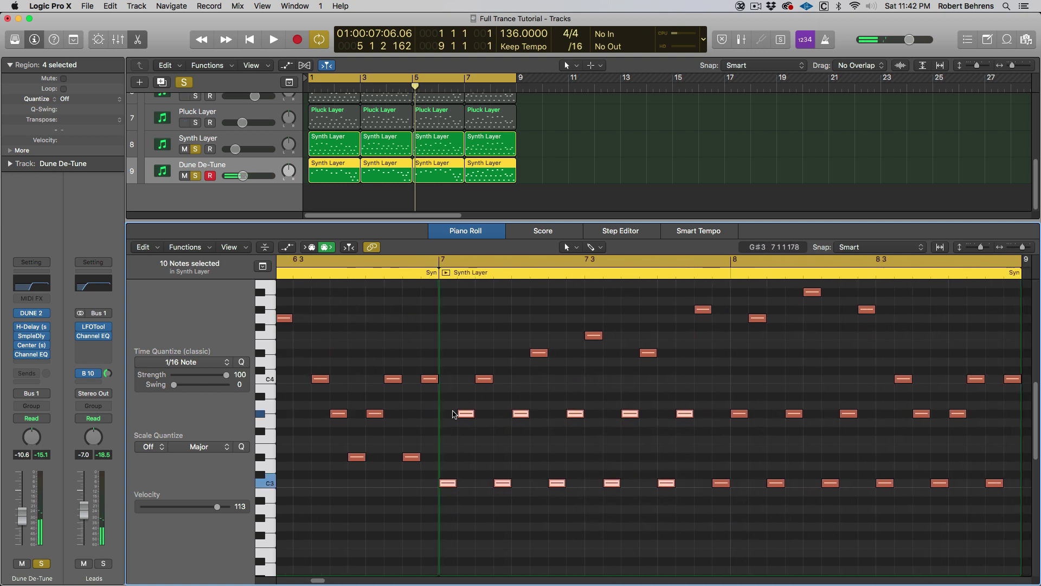
left_click_drag(452, 406, 908, 514)
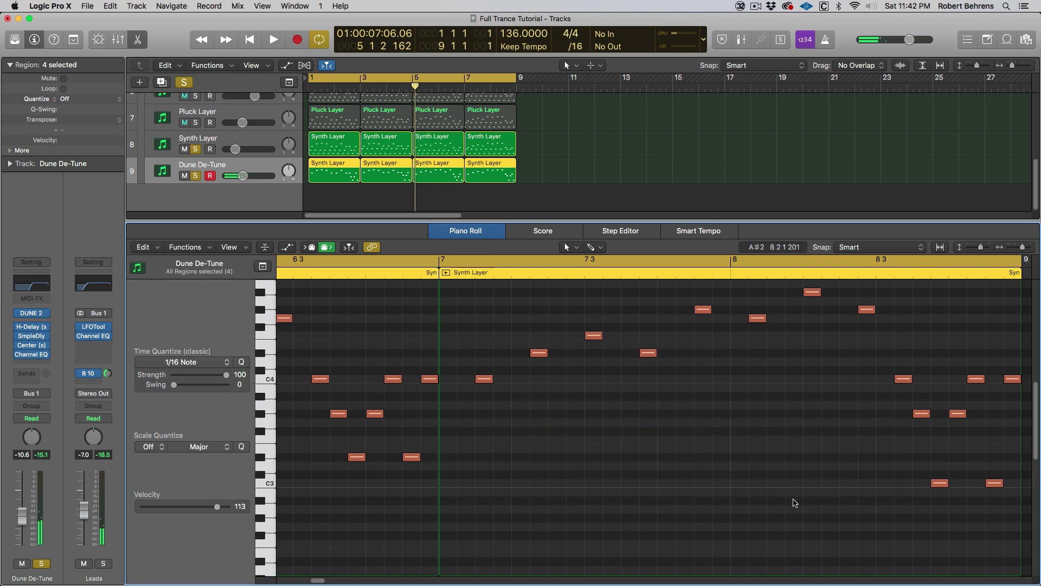
scroll(783, 498, "right", 6)
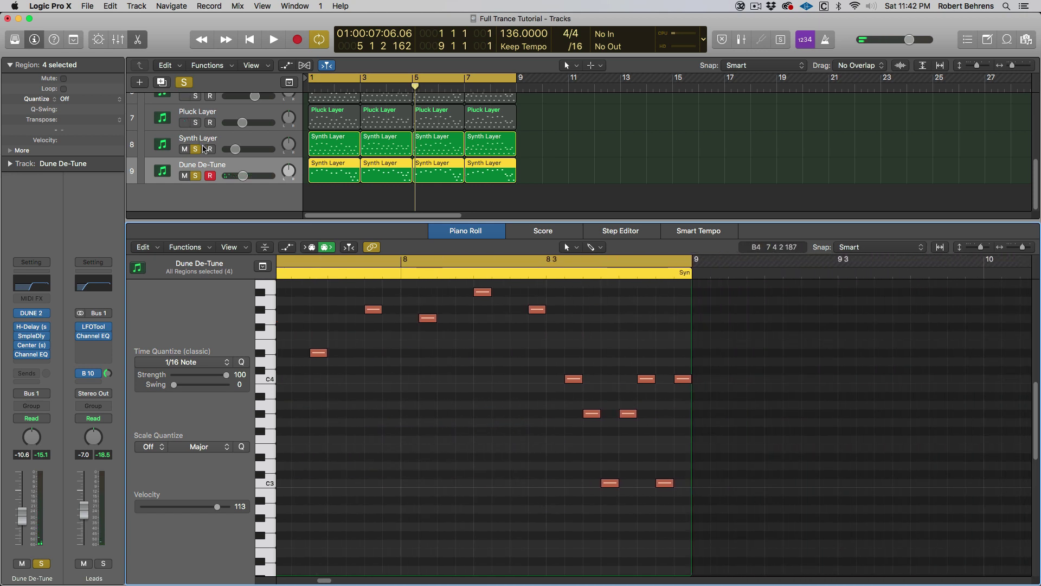
Step: Audition both layers from the start, and take Synth Layer out of solo to hear Dune De-Tune alone
key("space")
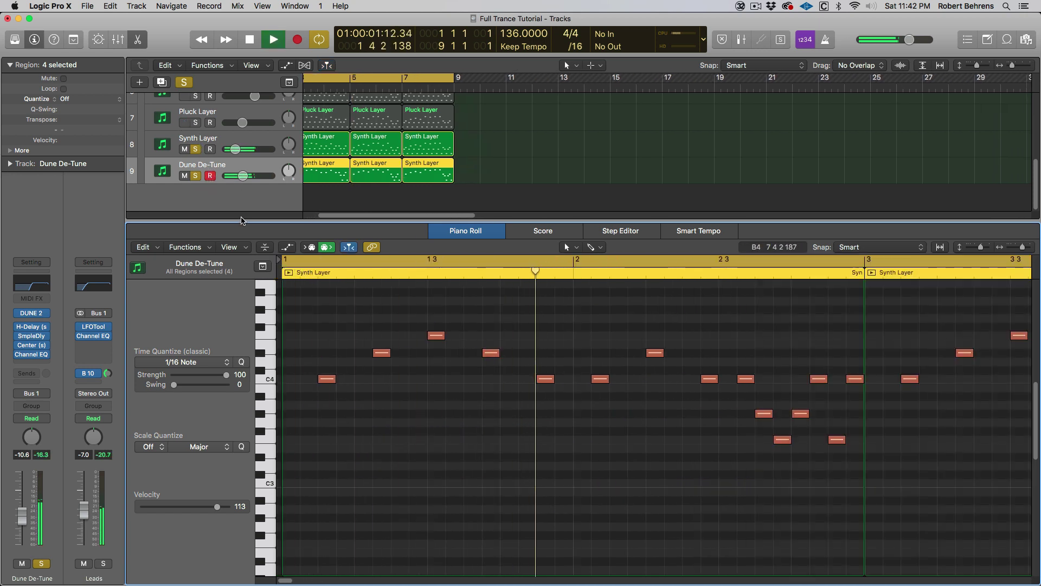
key("space")
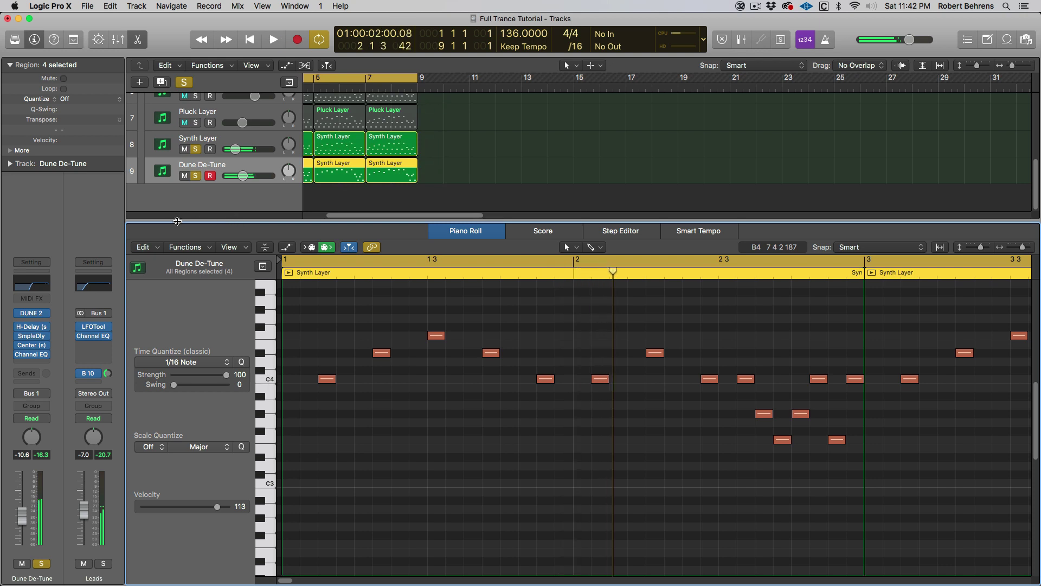
left_click(195, 149)
key("space")
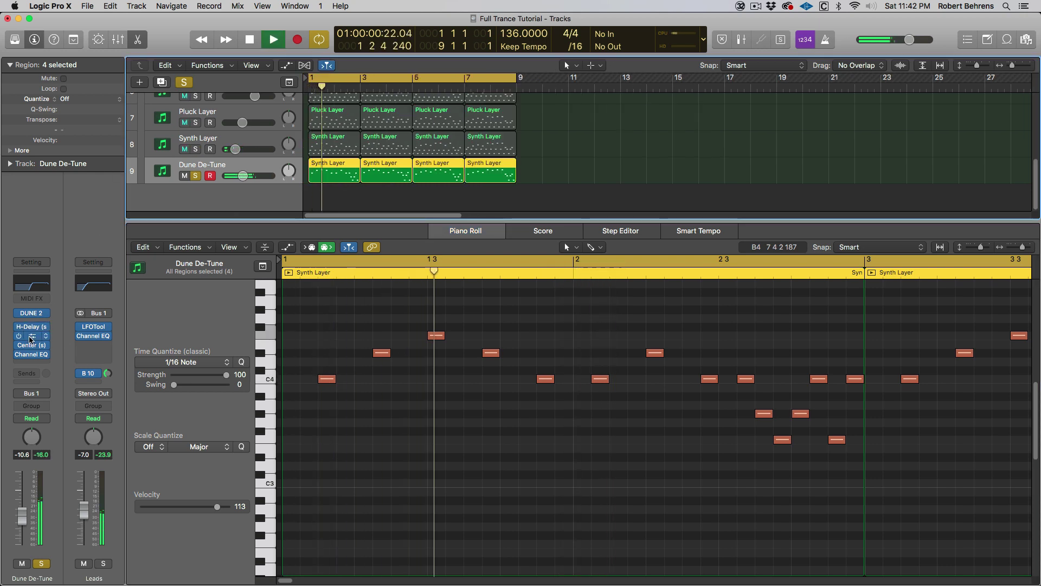
key("space")
Step: Examine the H-Delay settings on Dune De-Tune while playing the melody, and close the plug-in
left_click(32, 328)
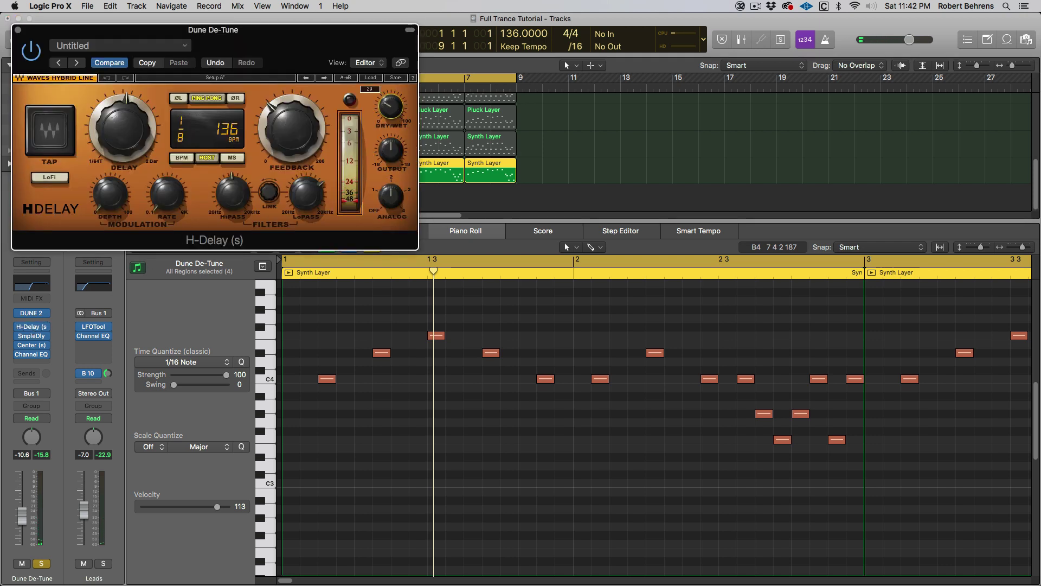
key("space")
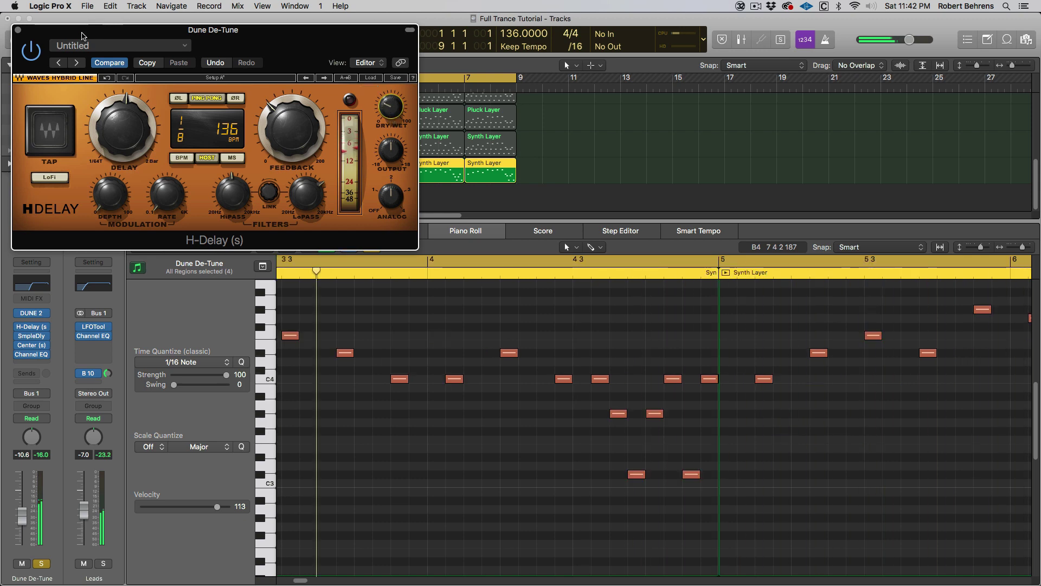
left_click(18, 30)
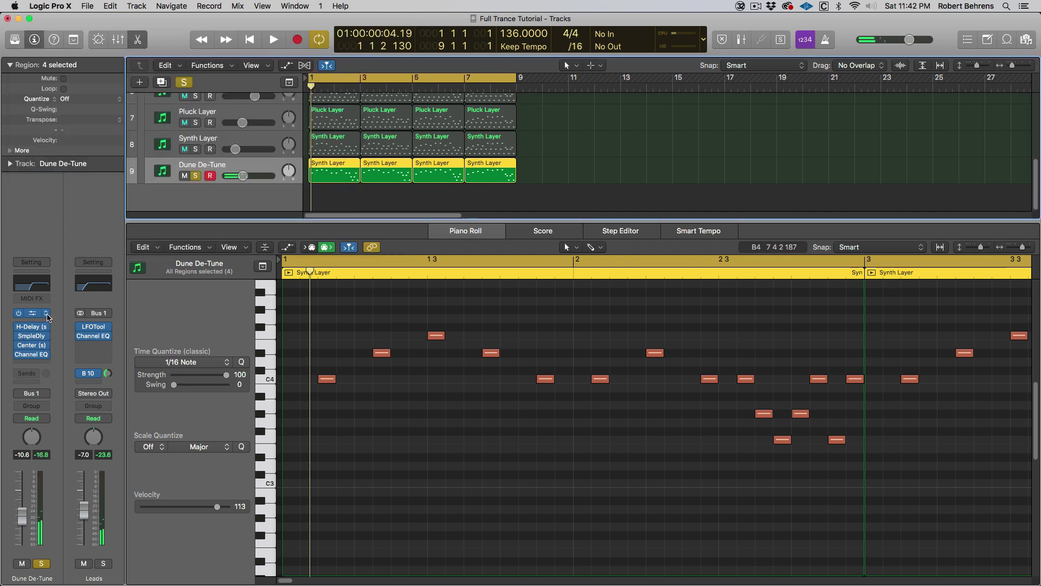
Step: Lower the low-cut frequency in Dune De-Tune's Channel EQ to 118 Hz and close the plug-in
left_click(31, 283)
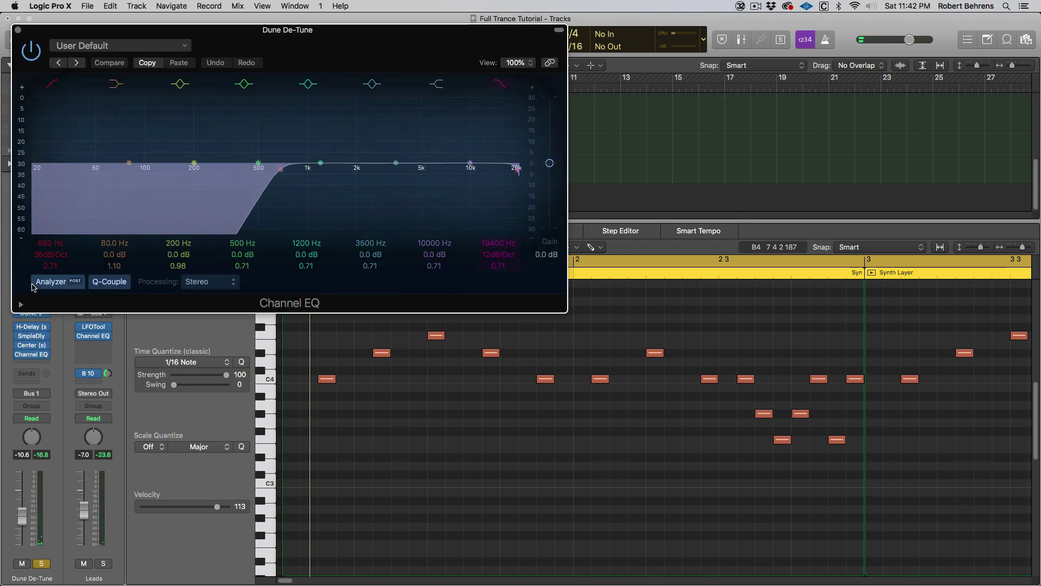
left_click_drag(51, 243, 51, 293)
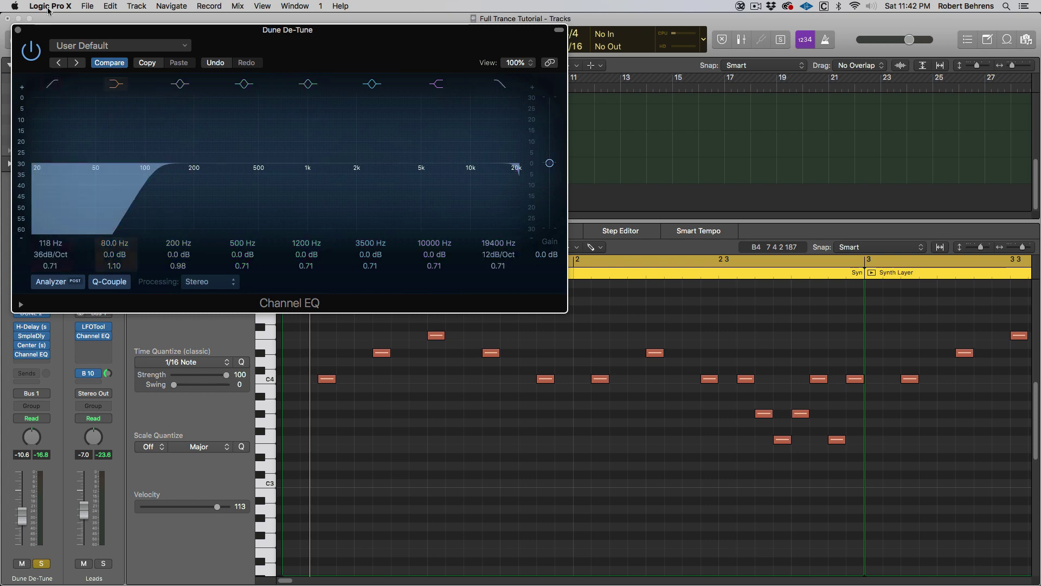
left_click(18, 30)
Step: Replace the DUNE 2 instrument on the Dune De-Tune track with LennarDigital's Sylenth1
left_click(47, 314)
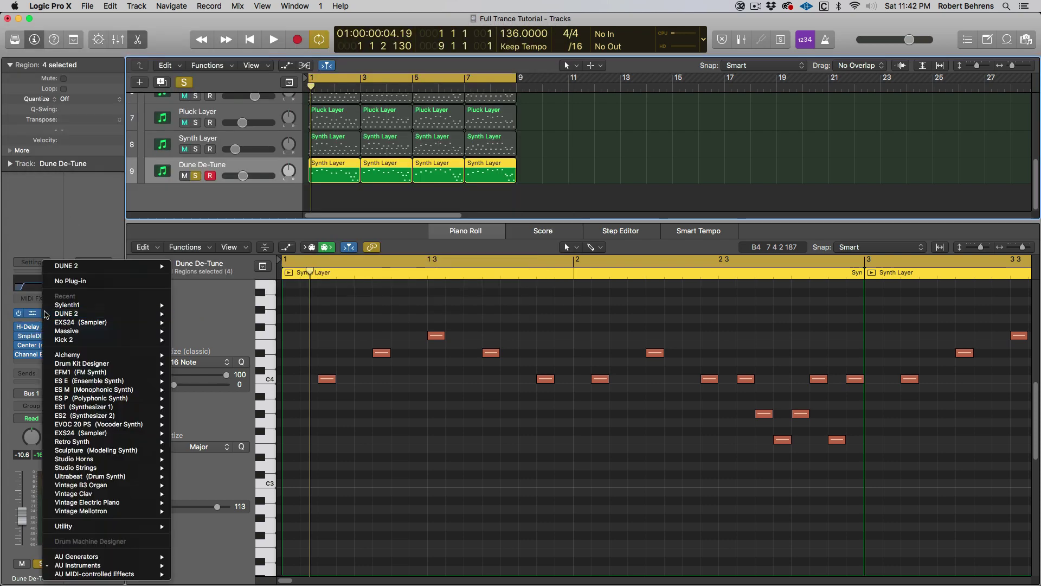
mouse_move(90, 567)
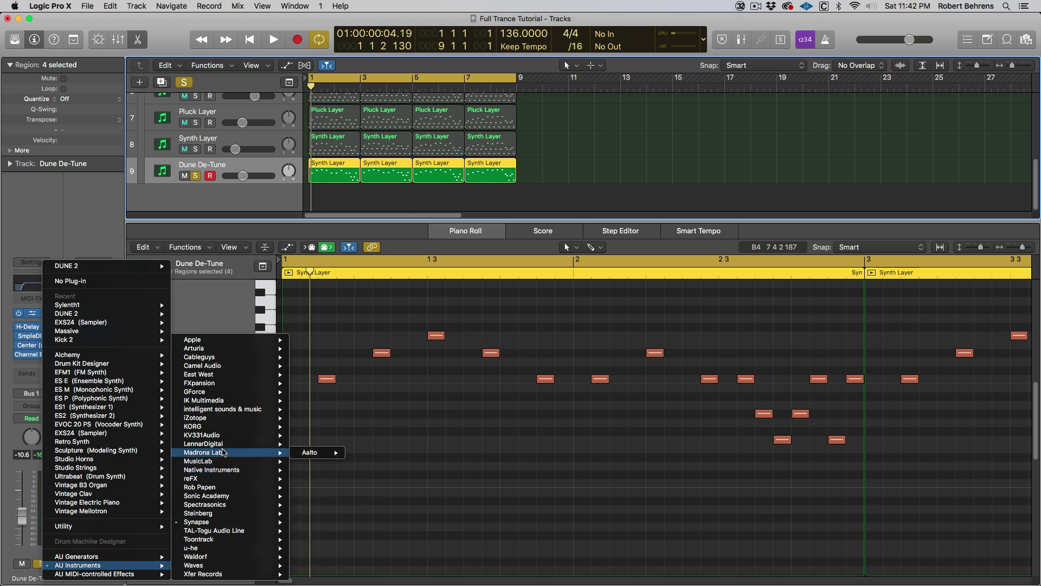
mouse_move(224, 445)
left_click(380, 445)
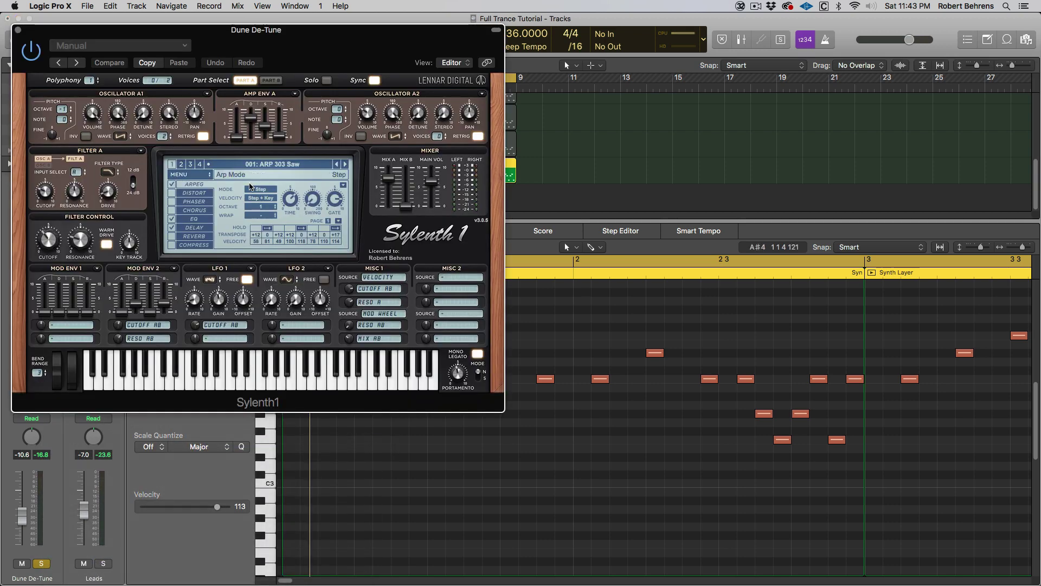
Step: Load the factory bank Ultimate Dance_Rob Lee_340 into Sylenth1
left_click(196, 176)
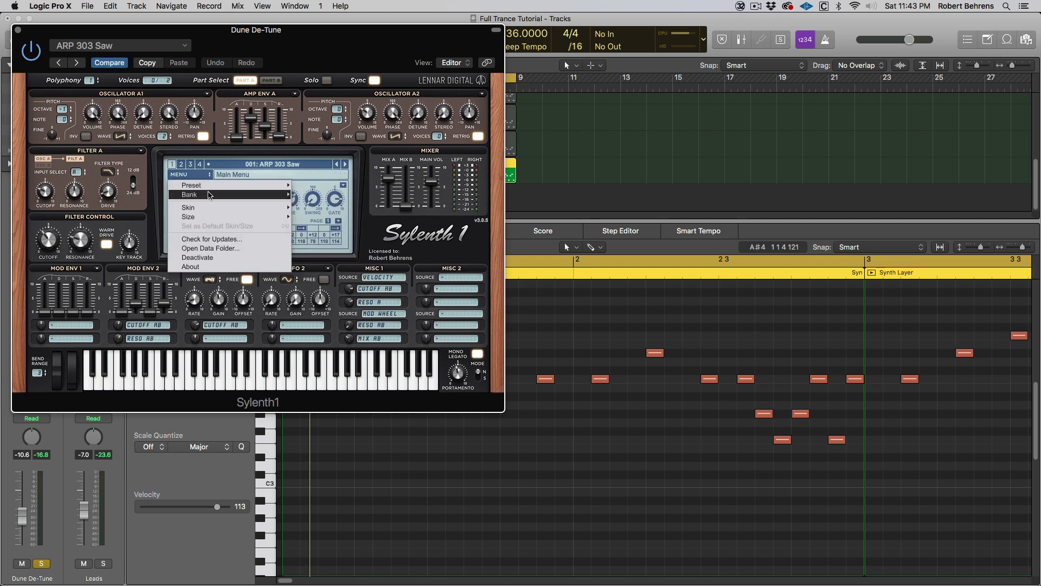
mouse_move(207, 197)
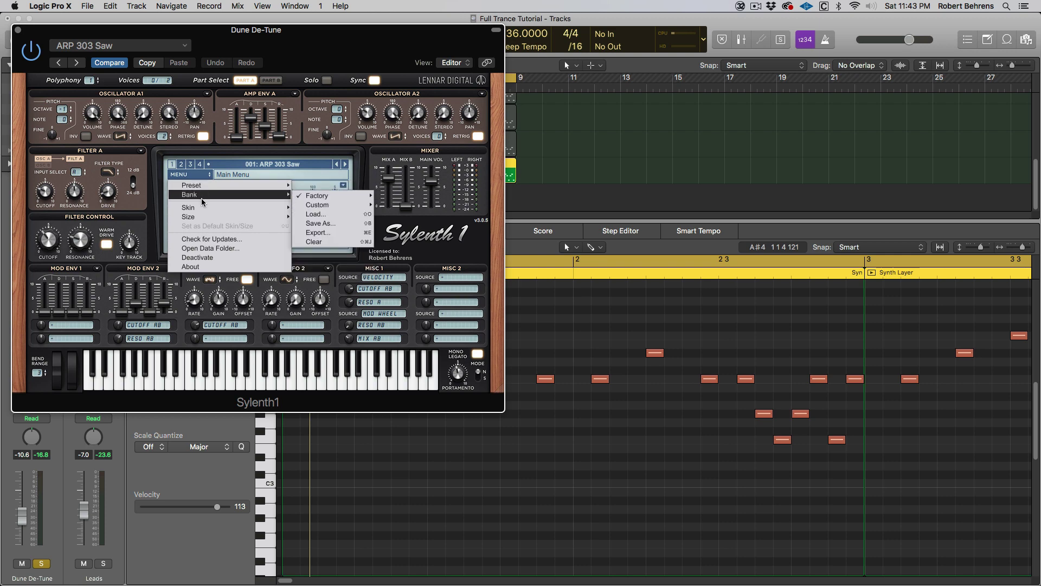
mouse_move(315, 199)
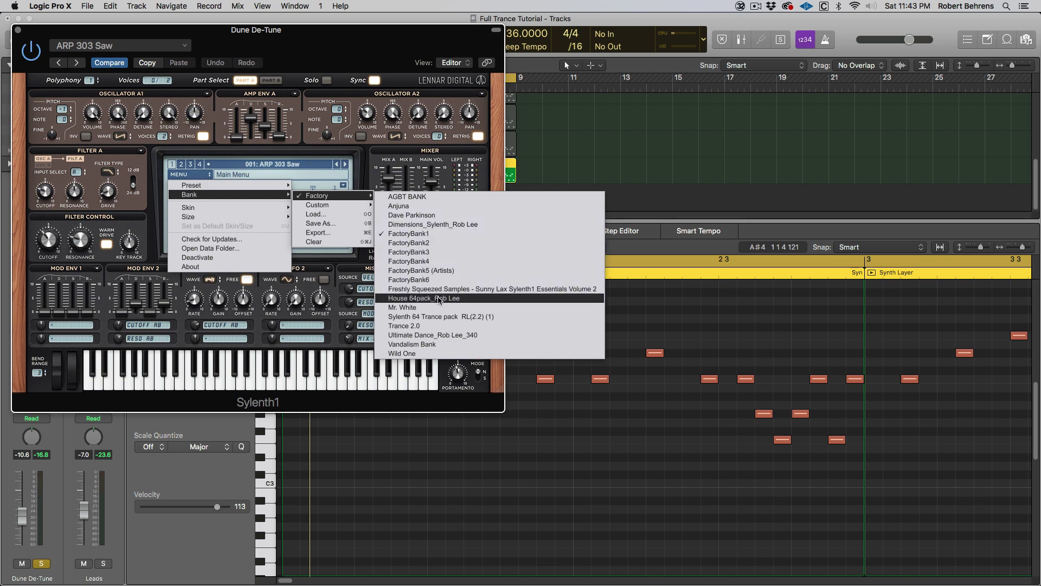
left_click(453, 335)
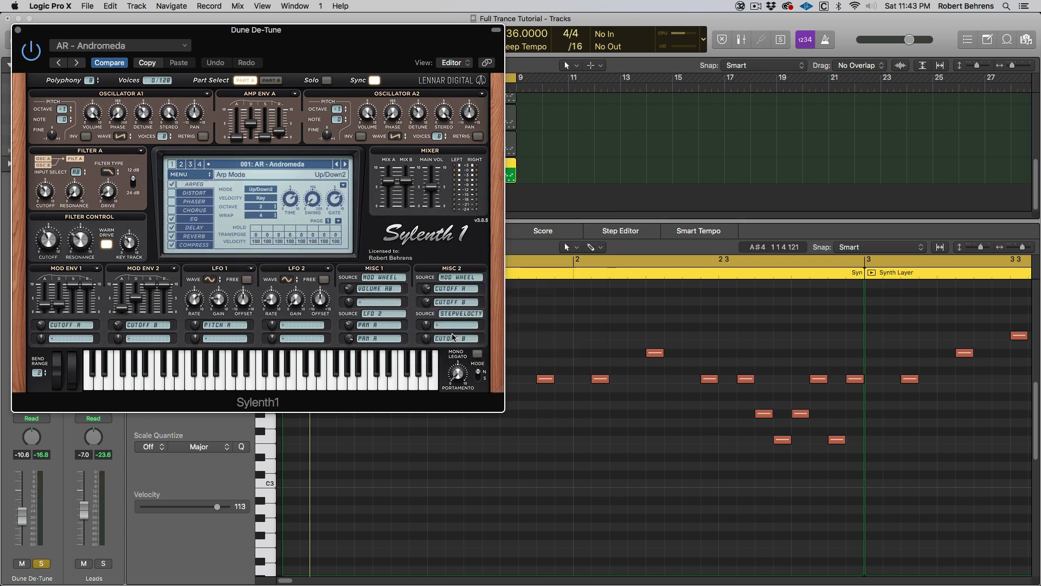
Step: Load the lead preset 199: LD - 2 Tone from the second preset group of the Sylenth1 bank
left_click(270, 165)
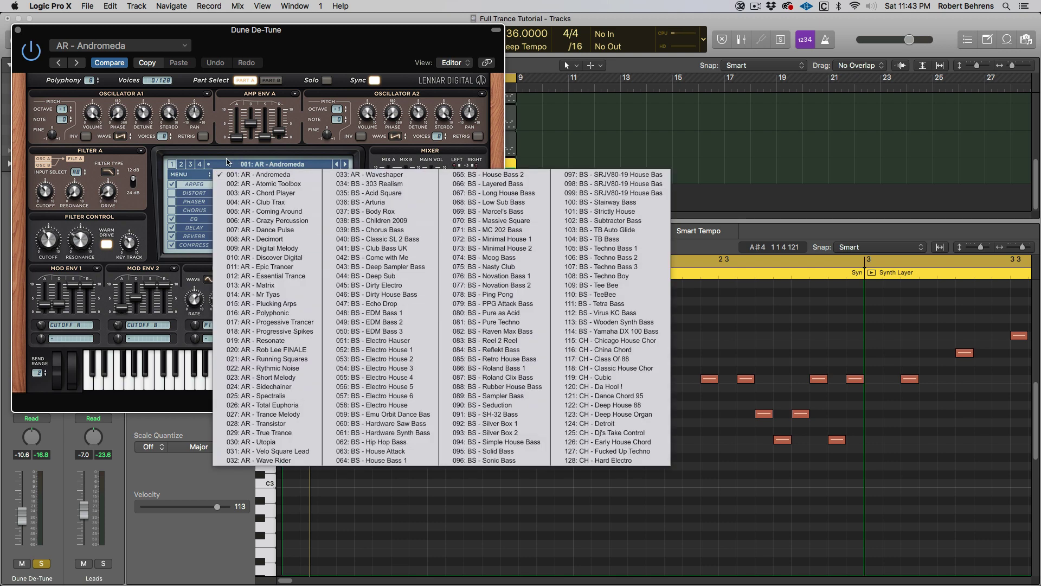
left_click(182, 165)
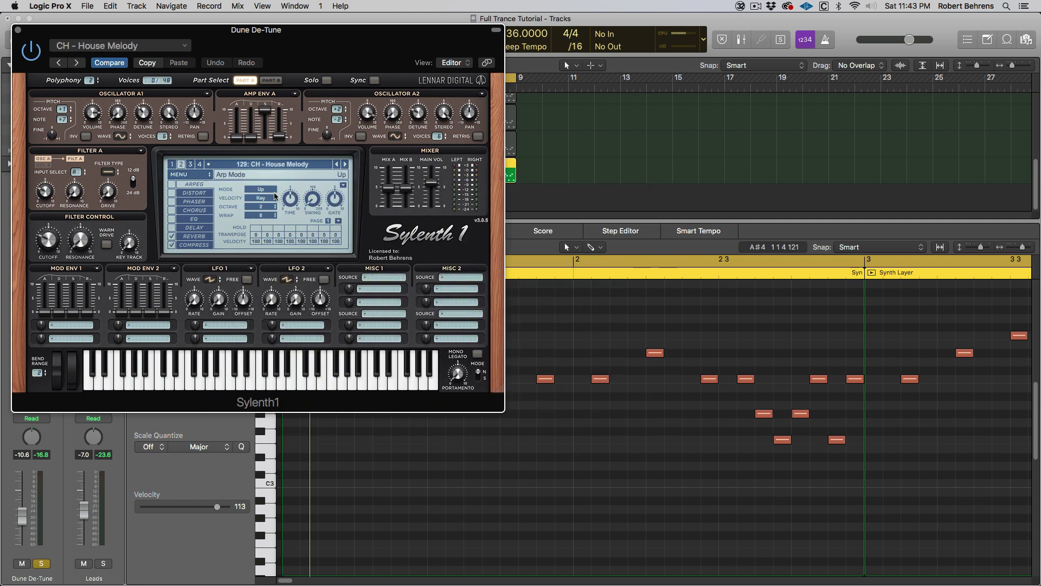
left_click(273, 165)
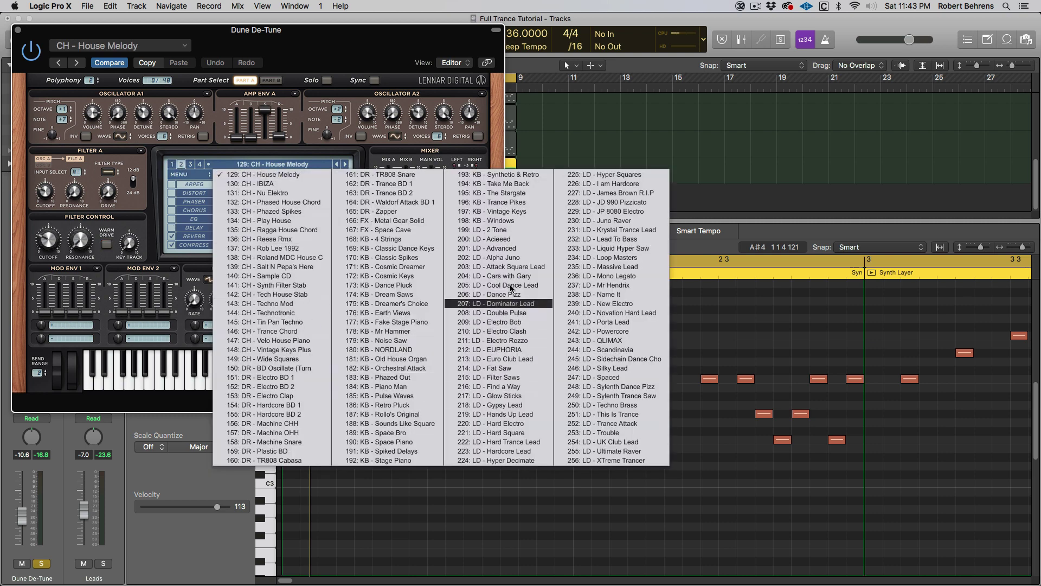
left_click(496, 230)
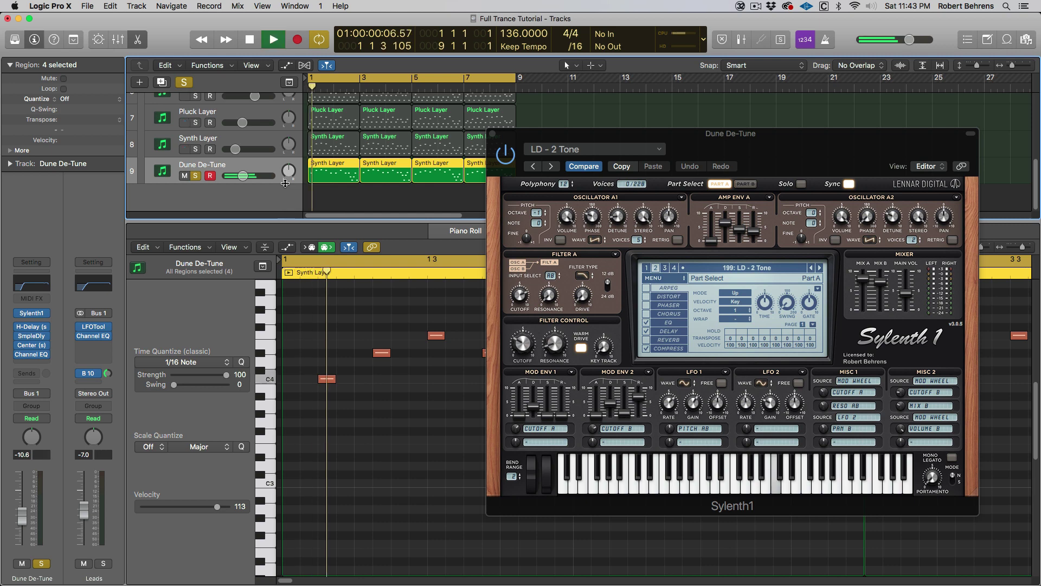
Step: Audition successive Sylenth1 lead presets during playback and settle on 212: LD - EUPHORIA
left_click(820, 268)
left_click(820, 268)
left_click(820, 269)
left_click(820, 268)
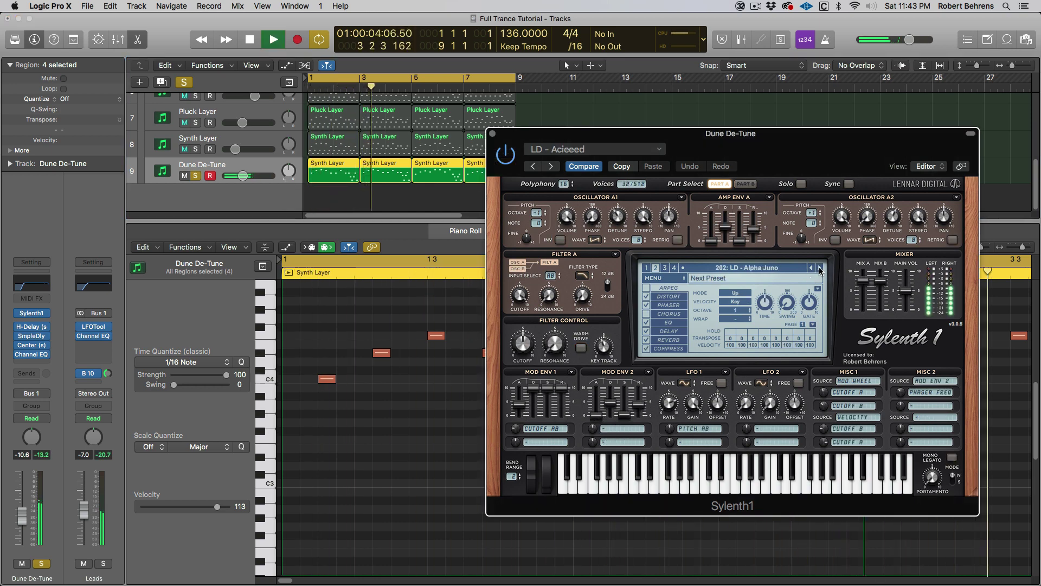
left_click(819, 268)
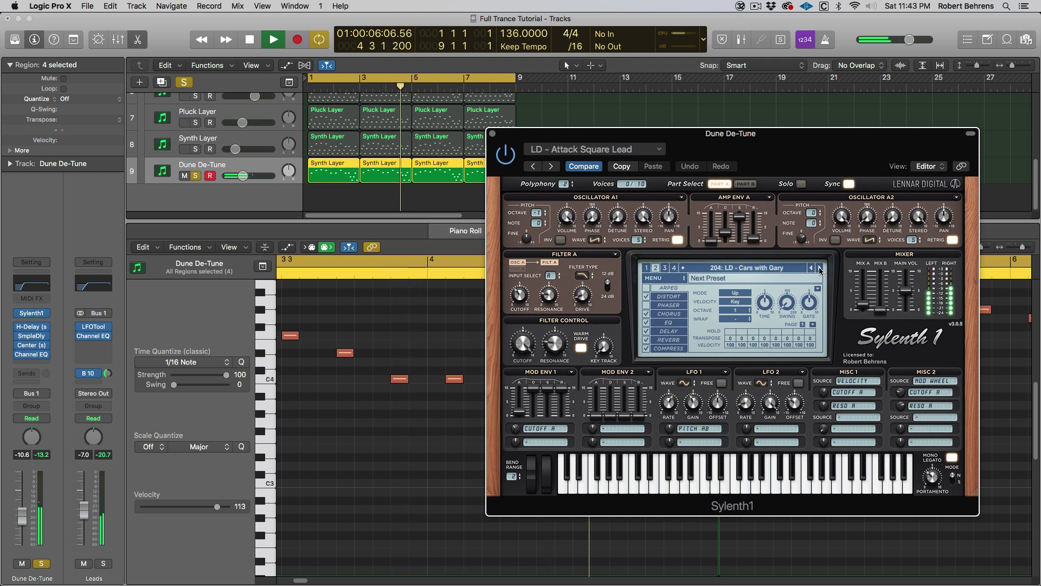
left_click(820, 268)
left_click(820, 269)
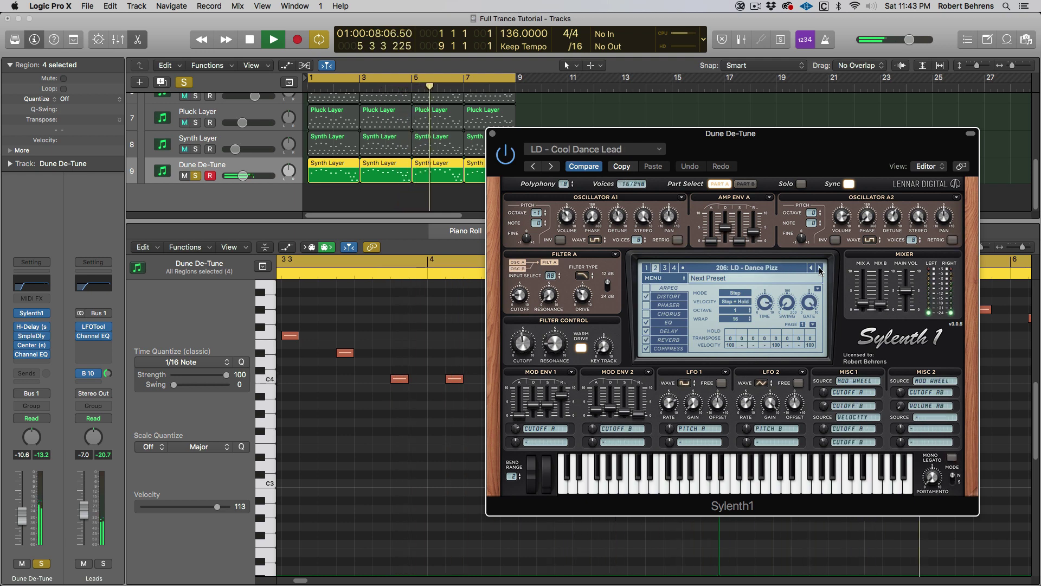
left_click(820, 269)
left_click(819, 269)
left_click(819, 269)
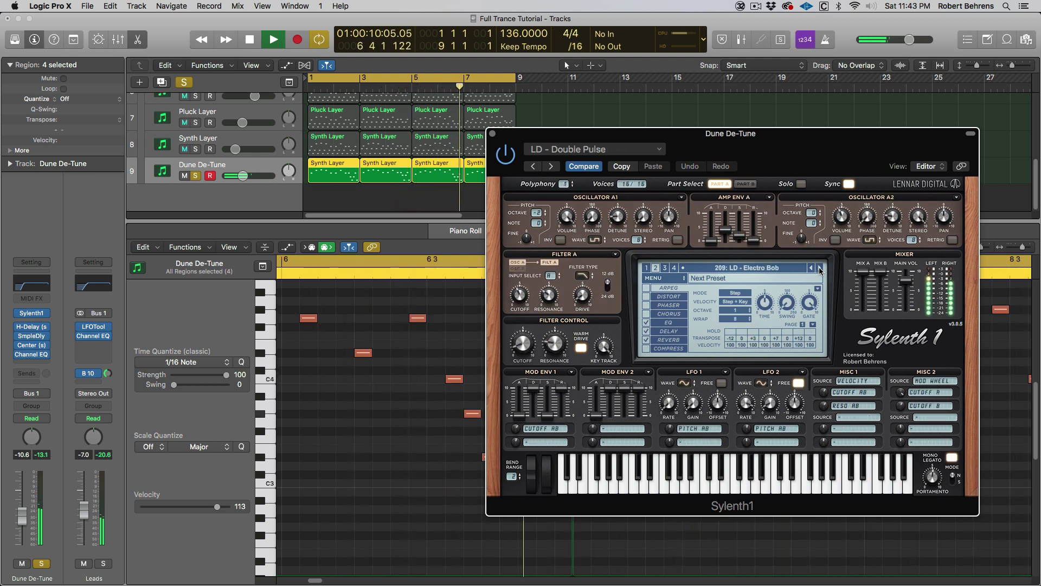
left_click(820, 268)
left_click(820, 269)
left_click(819, 268)
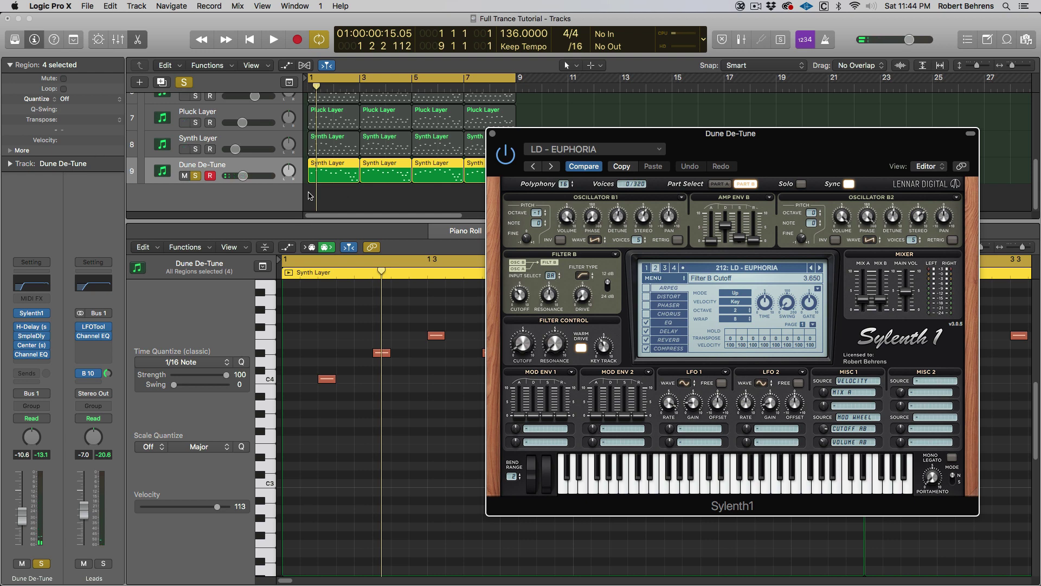
Step: Transpose the four Dune De-Tune regions up by 12 semitones
left_click(245, 170)
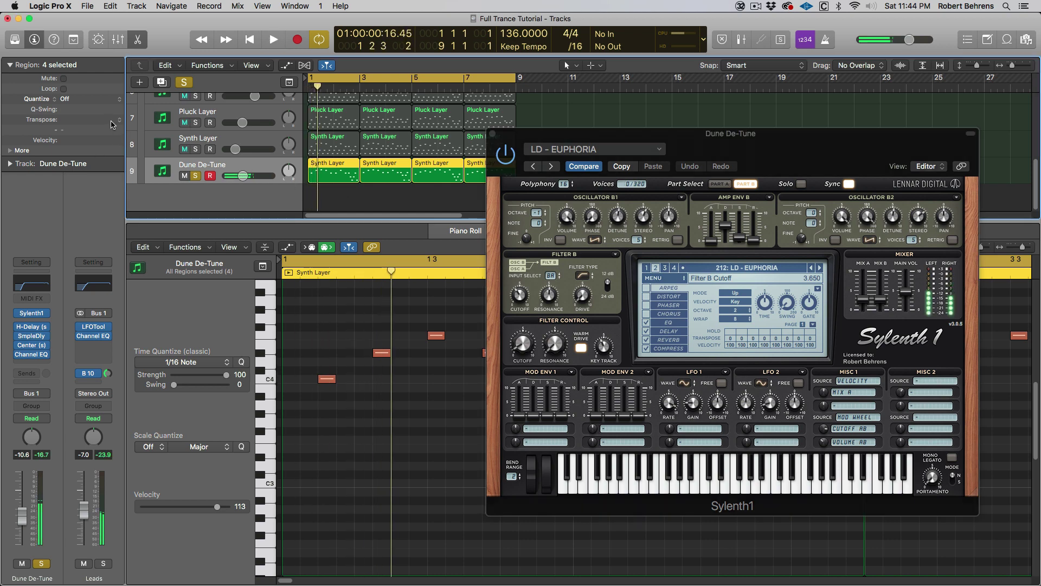
key("alt+Up")
key("alt+Up")
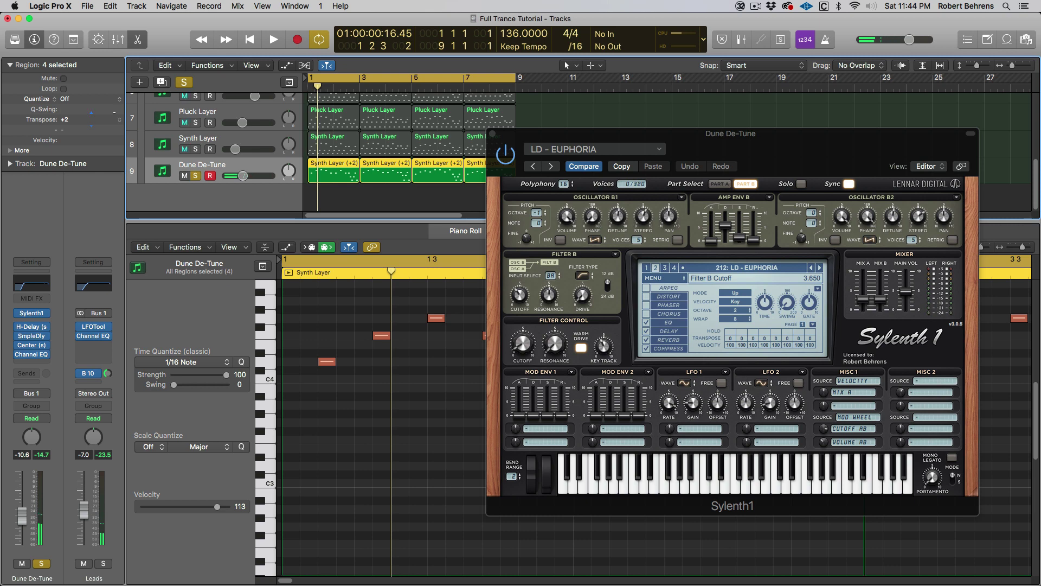
key("alt+Up")
key("alt+Up")
key("alt+Up")
key("alt+Up")
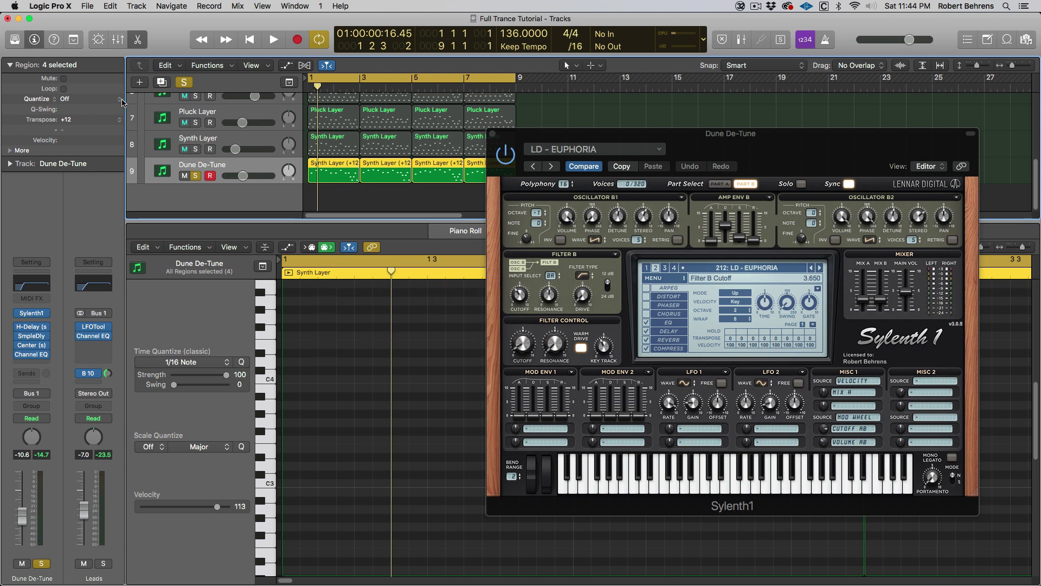
Step: Turn off Sylenth1's built-in delay and reverb effects while checking the transposed melody in playback
key("space")
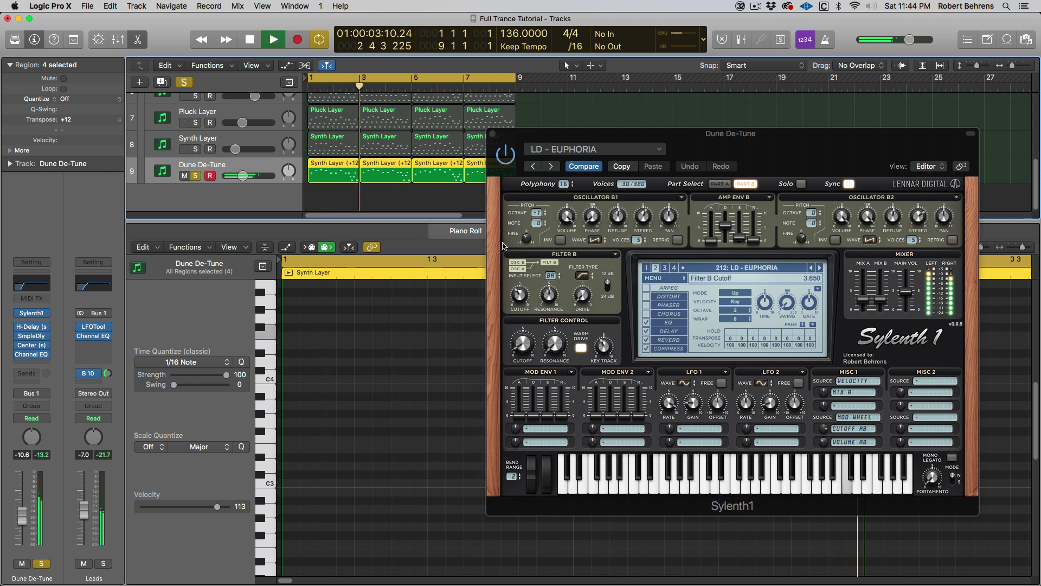
left_click(646, 341)
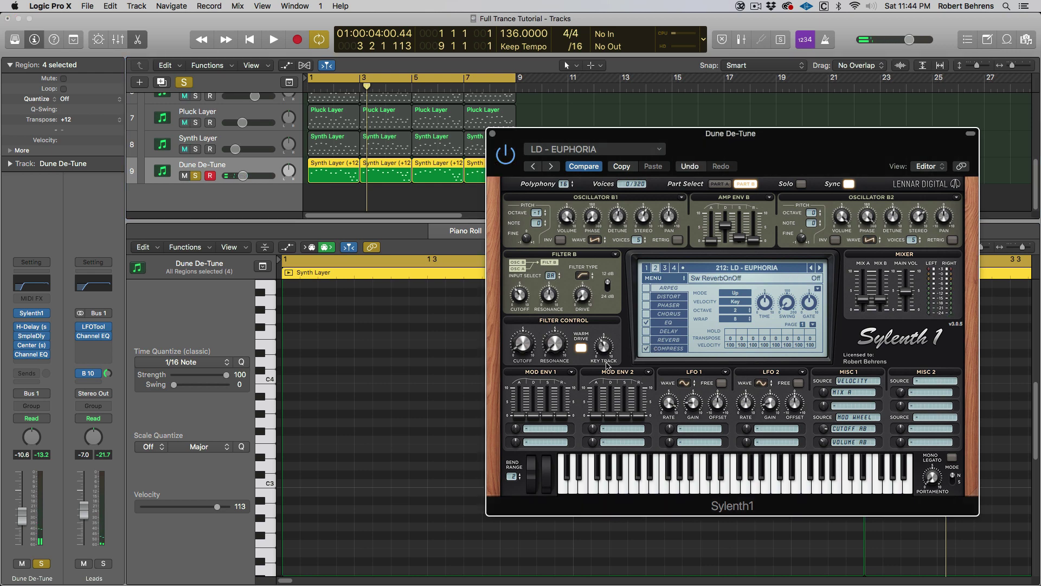
key("space")
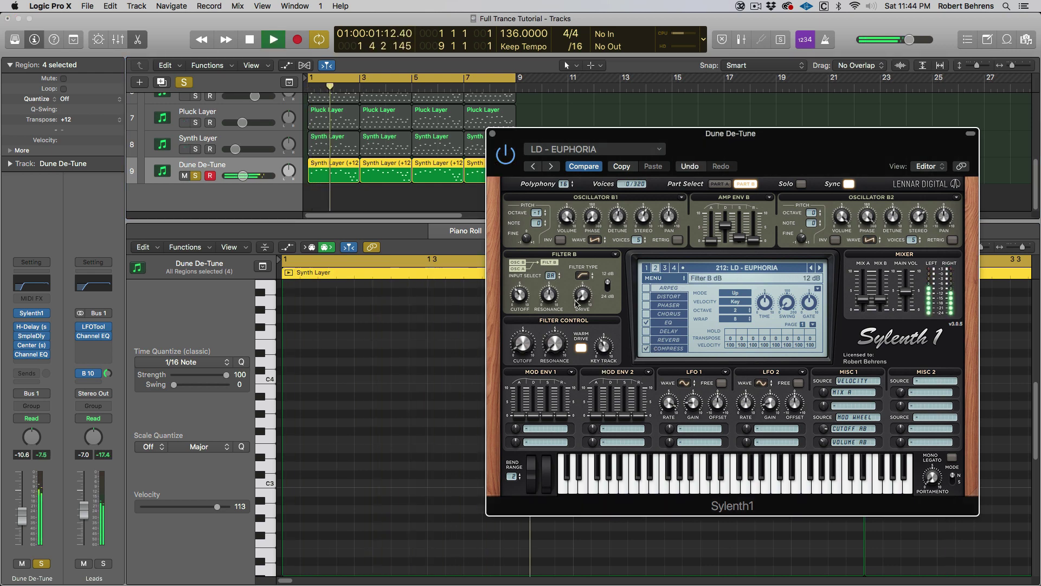
Step: Raise the low-cut frequency in Dune De-Tune's Channel EQ to 455 Hz and close the plug-in
left_click(45, 286)
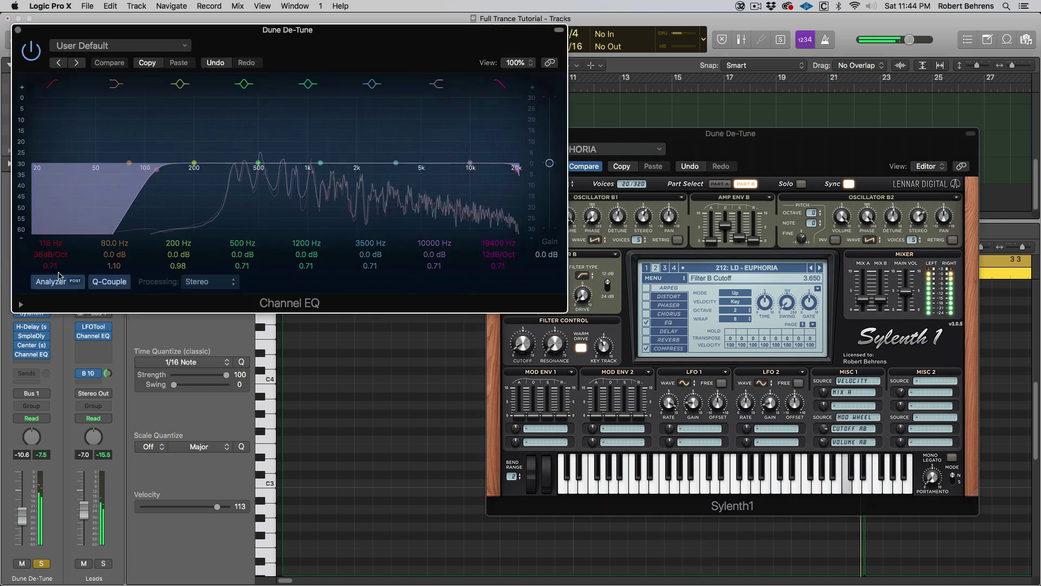
left_click_drag(53, 255, 51, 225)
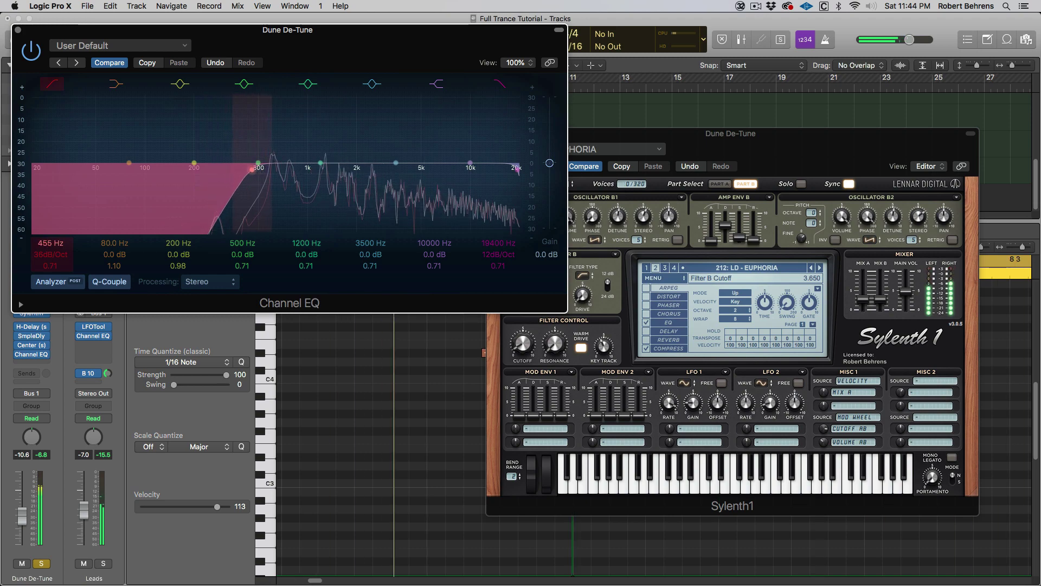
left_click(18, 31)
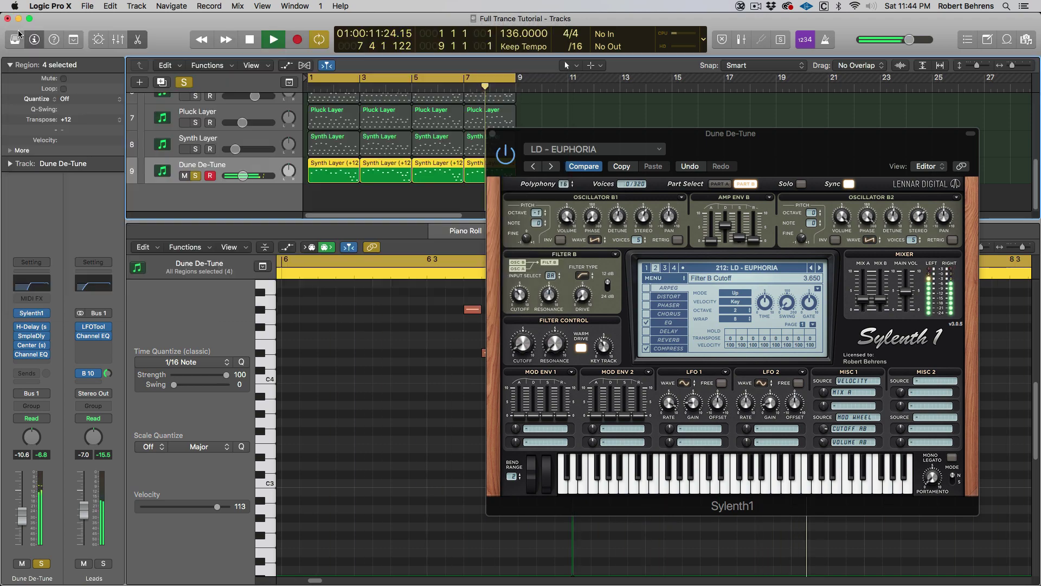
Step: Solo Synth Layer, Pluck Layer and Sylenth Lead together with Dune De-Tune, close Sylenth1, and listen to the combined leads
left_click(196, 149)
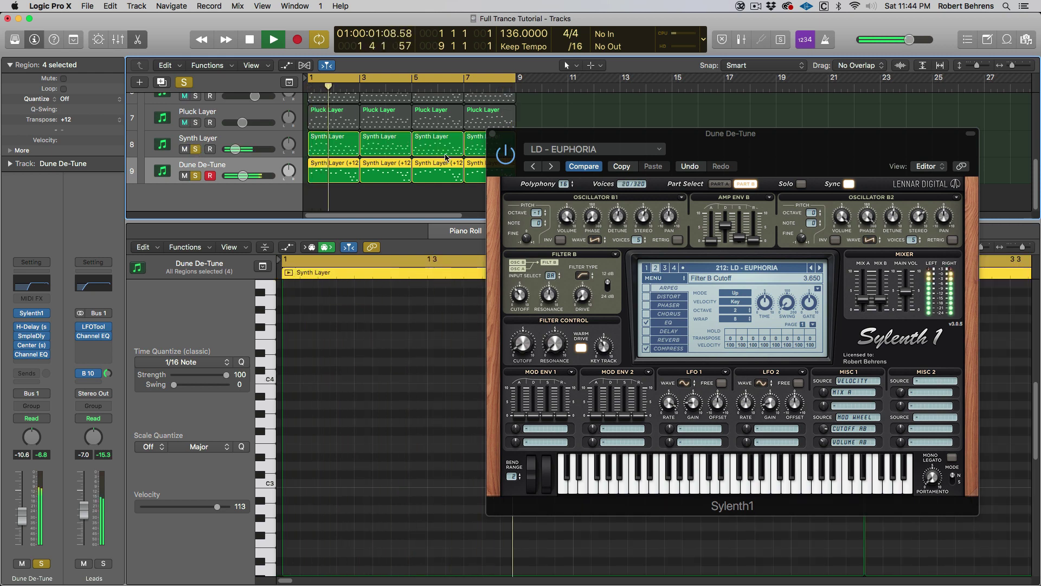
left_click(492, 134)
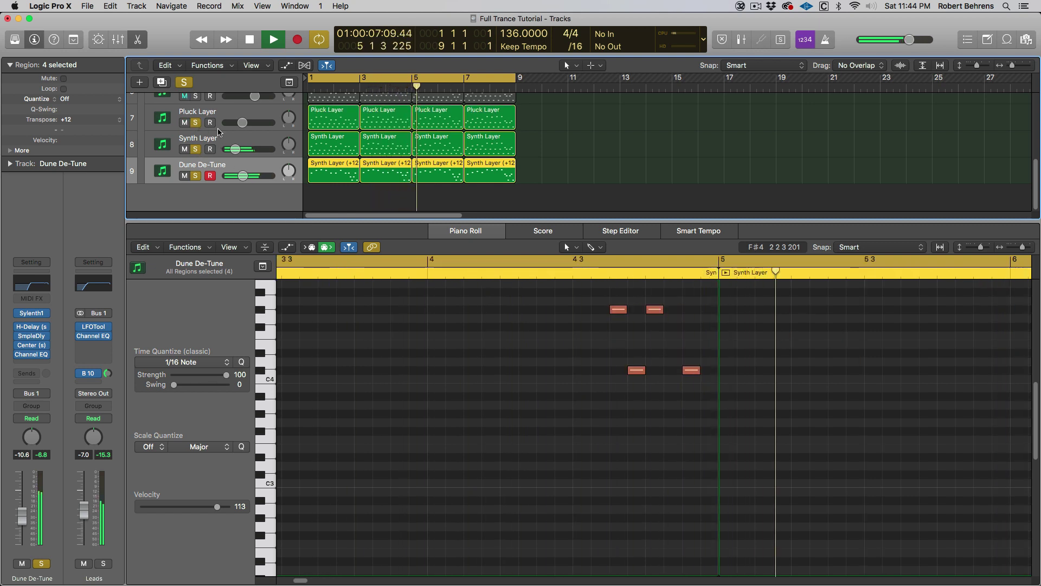
scroll(202, 133, "up", 3)
left_click(195, 139)
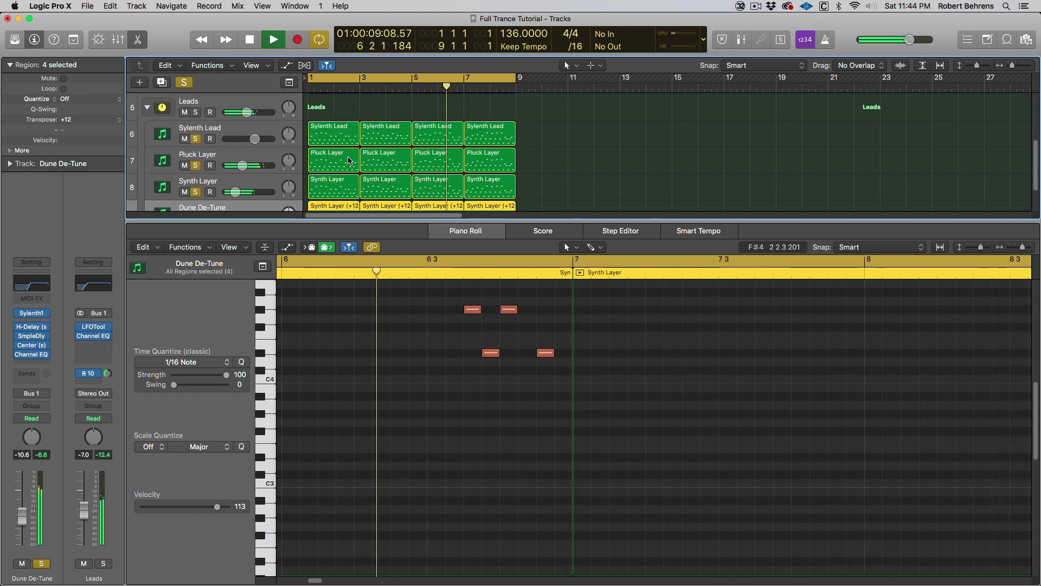
scroll(347, 160, "down", 3)
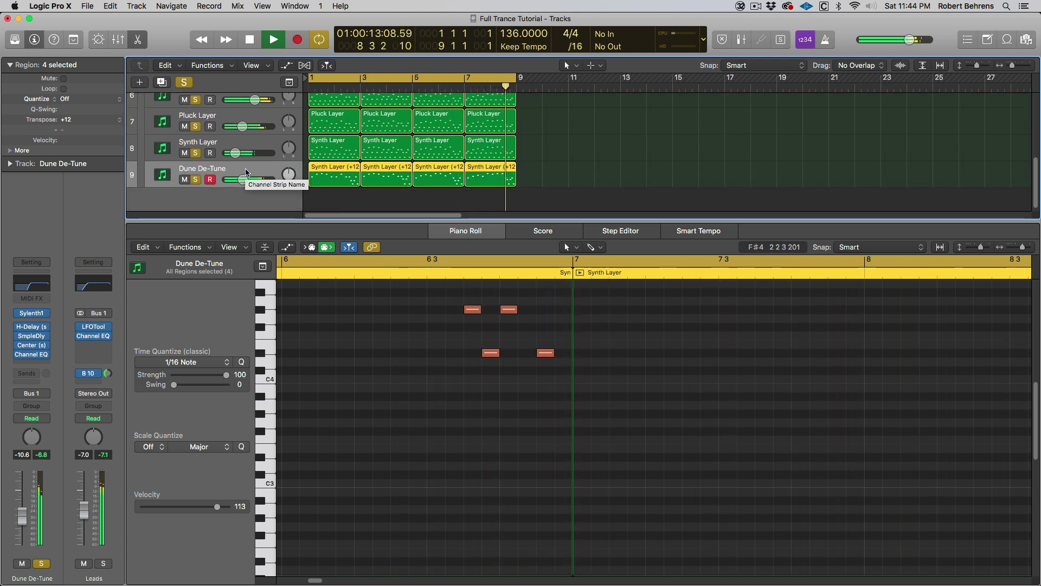
key("space")
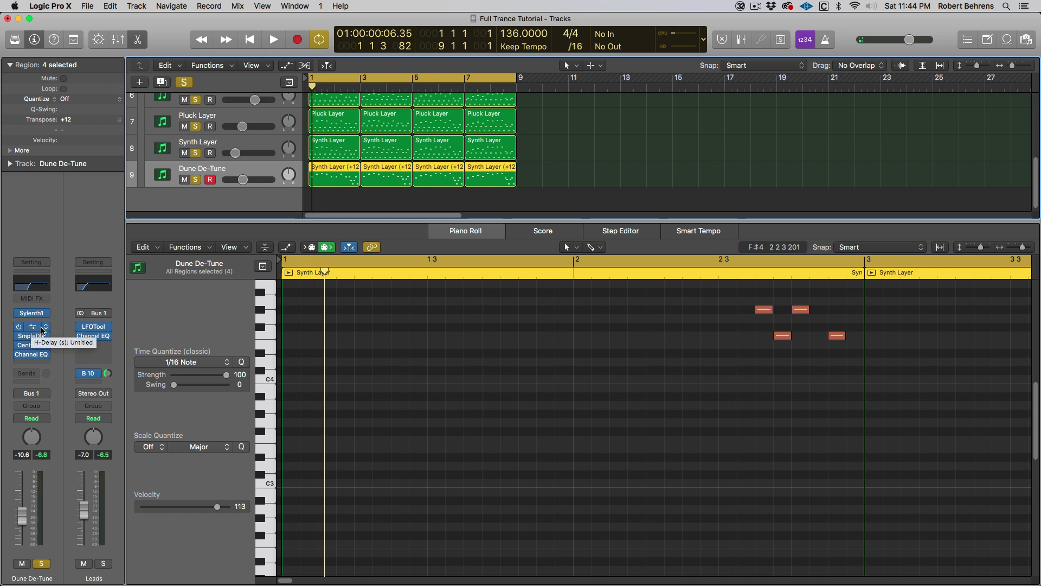
Step: Clear all track solos and play the full mix with the new Dune De-Tune sound
key("space")
left_click(194, 100)
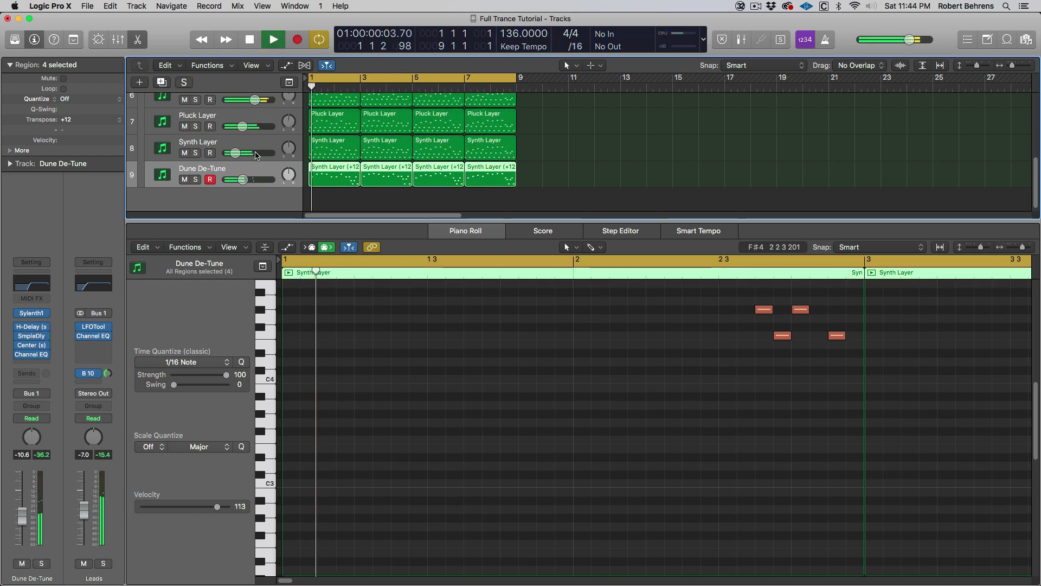
scroll(215, 152, "up", 2)
scroll(211, 163, "down", 1)
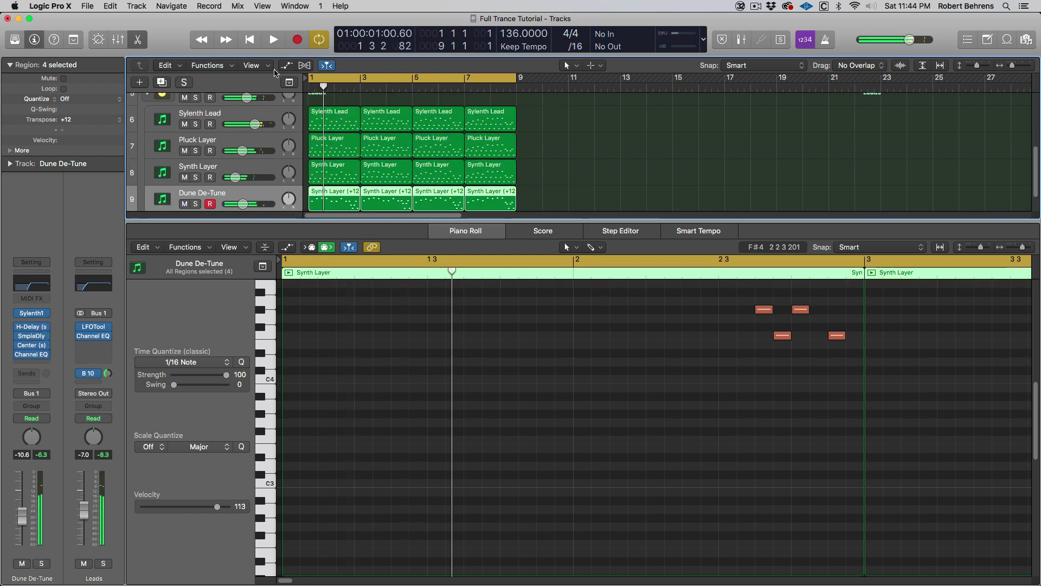
scroll(209, 153, "down", 3)
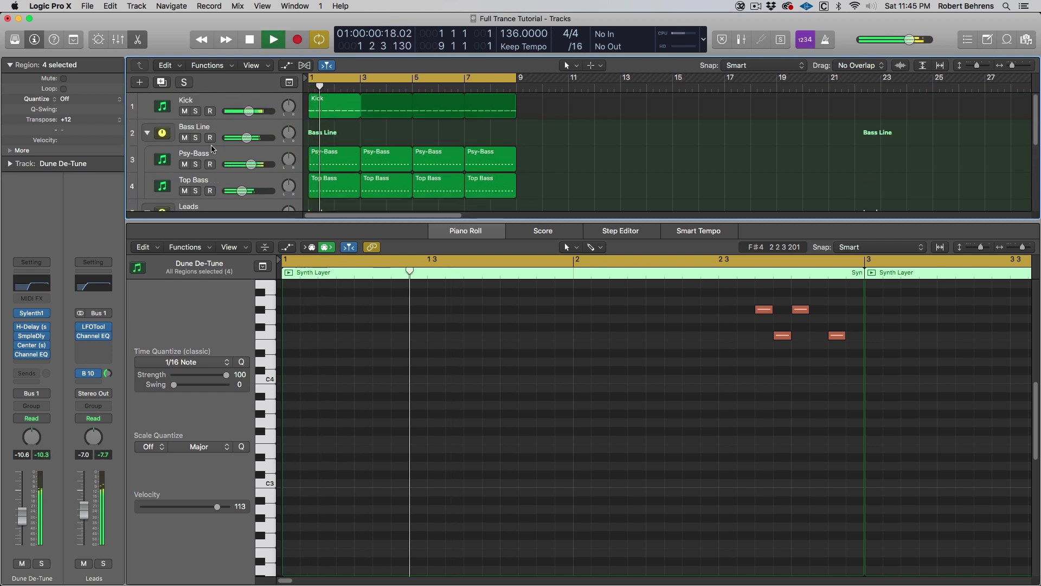
Step: With Dune De-Tune soloed, adjust its H-Delay high-pass filter and set the dry/wet mix to about 27
key("s")
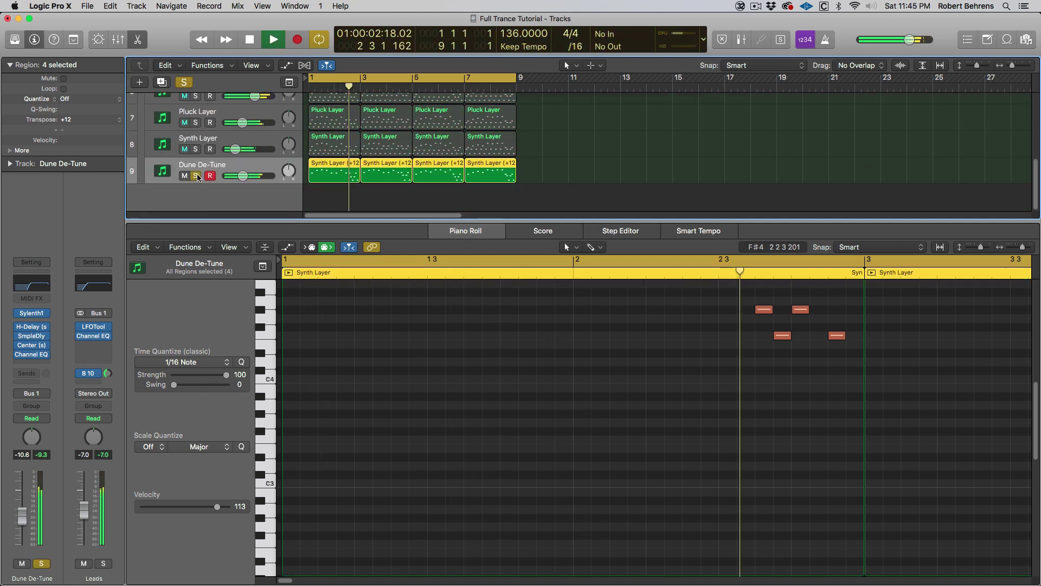
key("space")
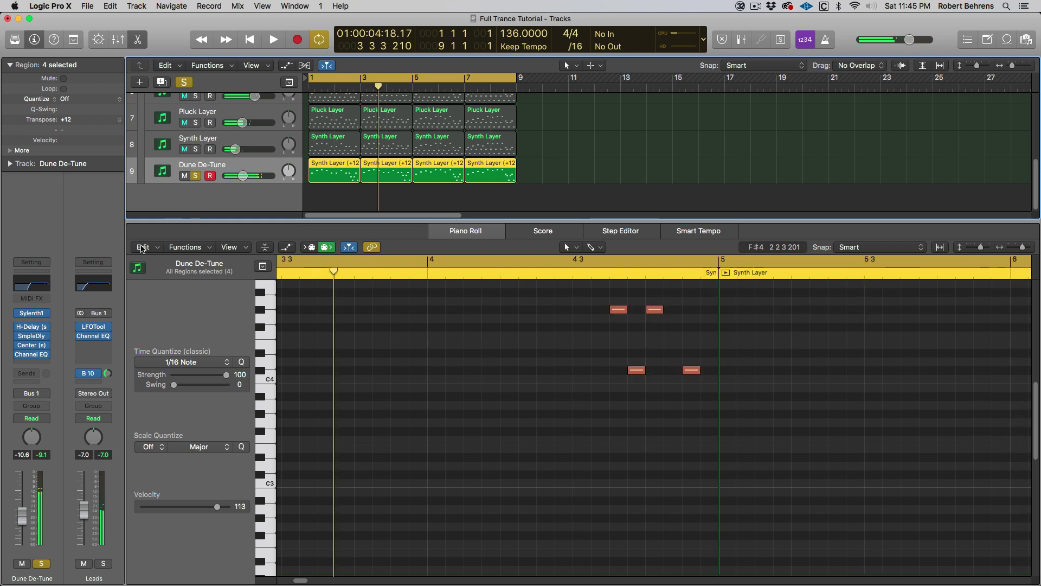
left_click(33, 330)
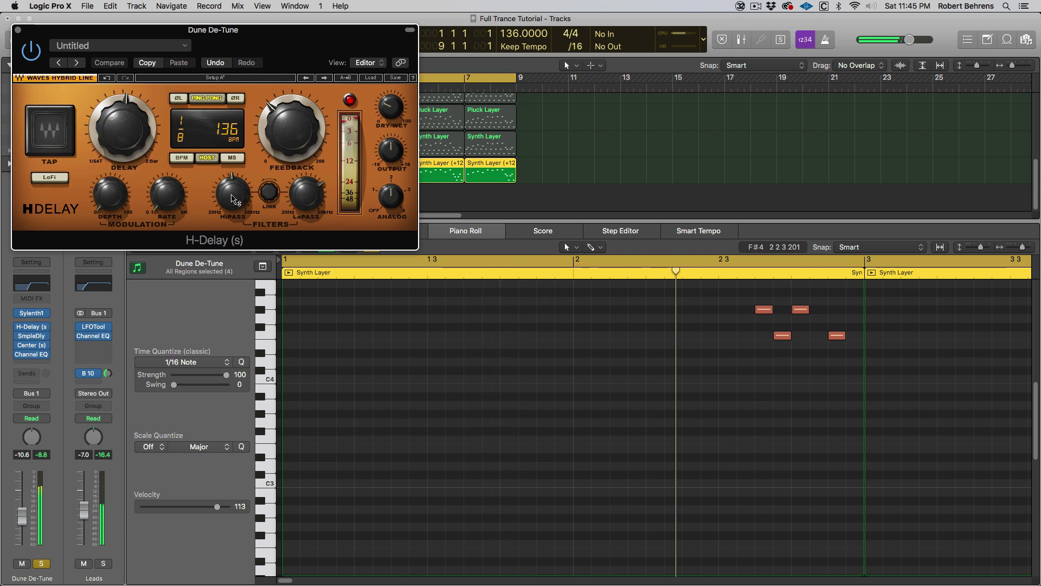
left_click_drag(233, 200, 307, 220)
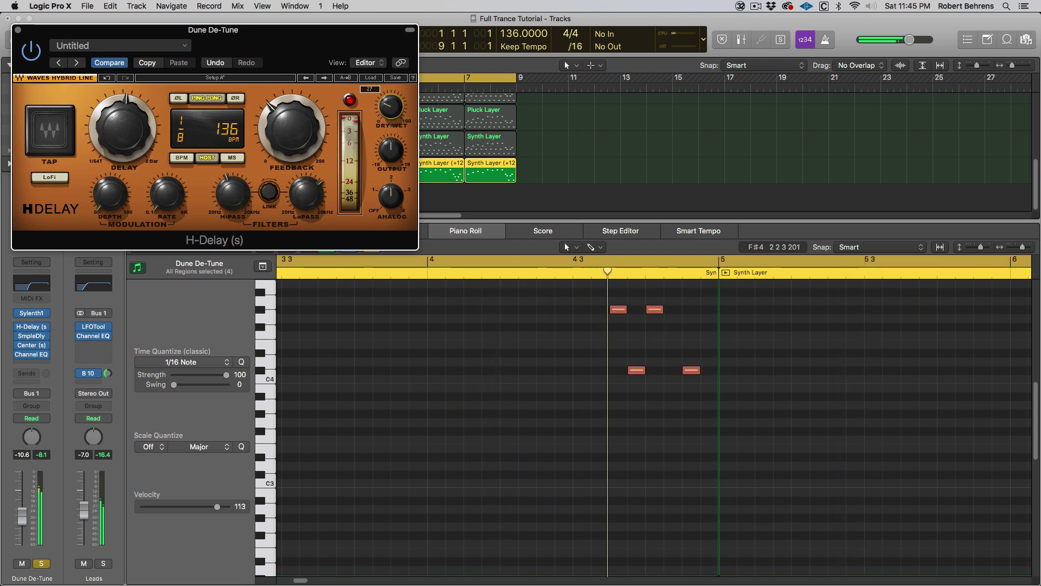
left_click(378, 107)
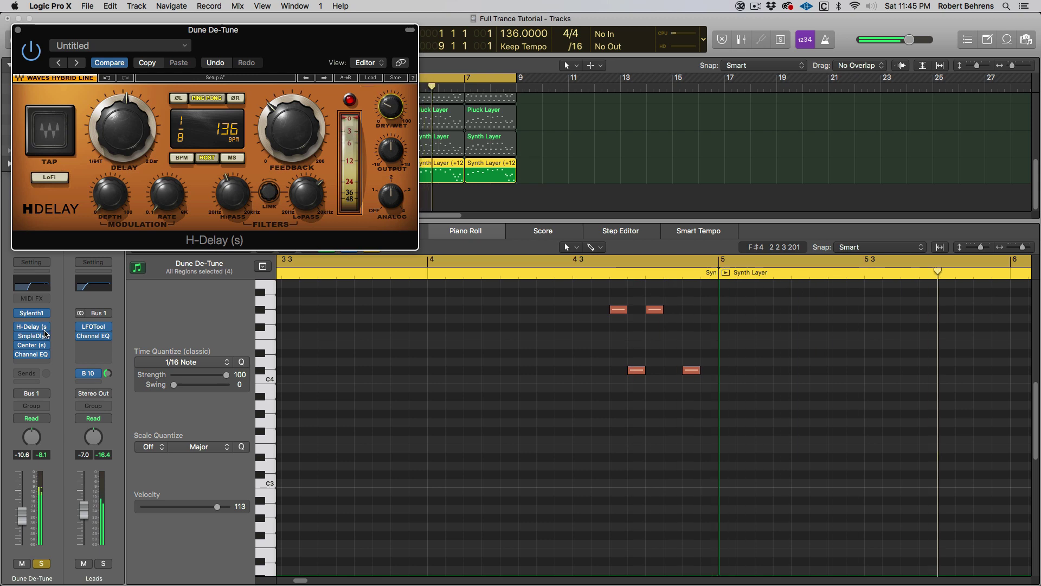
left_click_drag(94, 42, 447, 102)
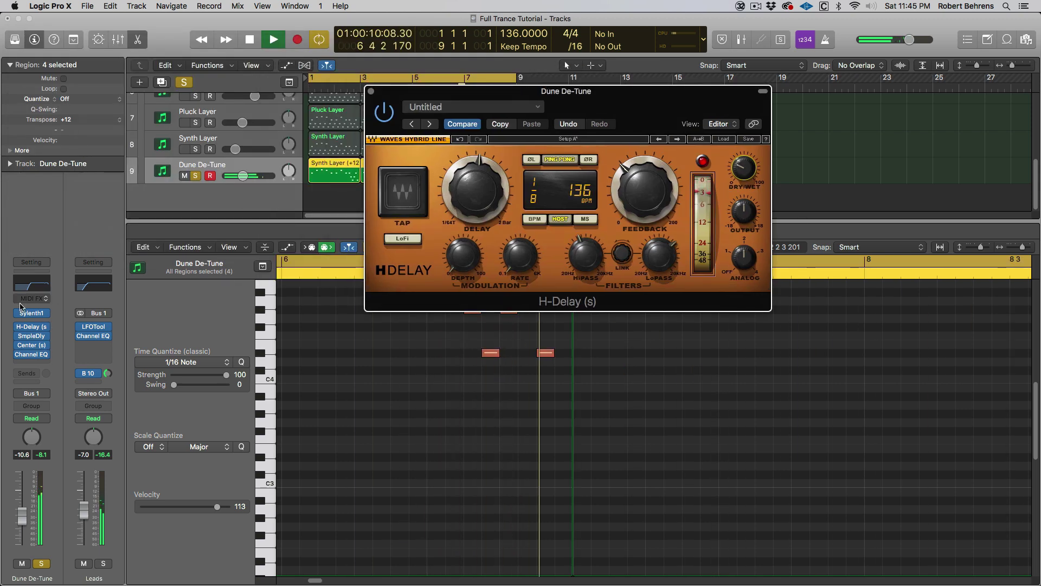
Step: Lower Sylenth1's main volume on Dune De-Tune to about 3.6
left_click(34, 315)
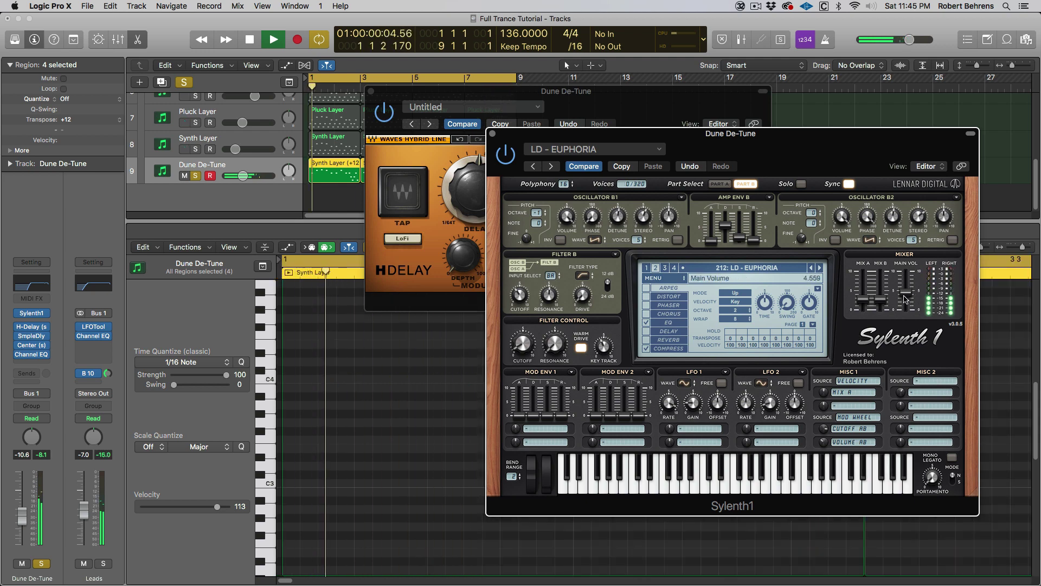
left_click_drag(906, 293, 904, 307)
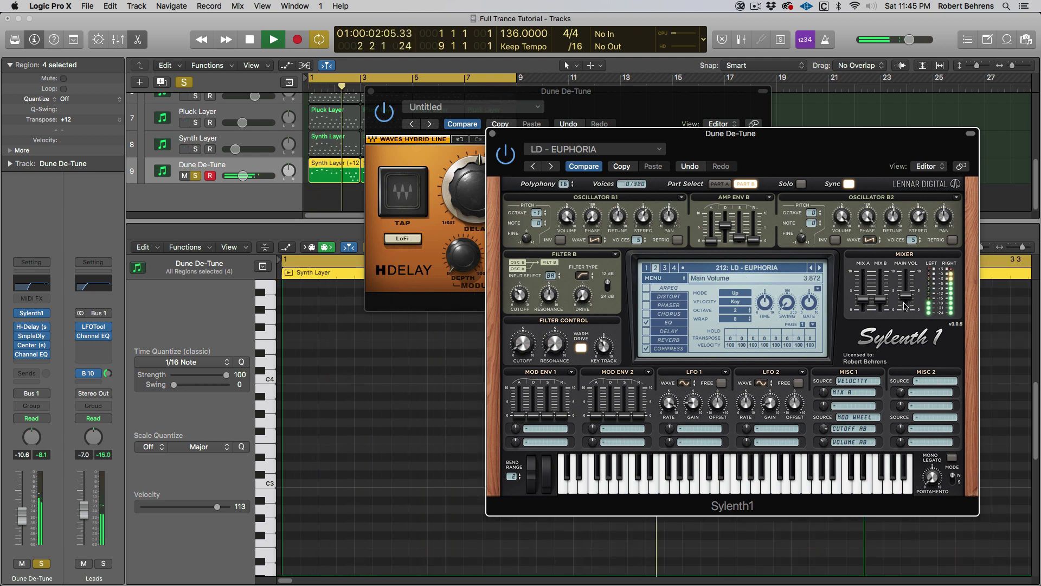
left_click_drag(904, 307, 904, 307)
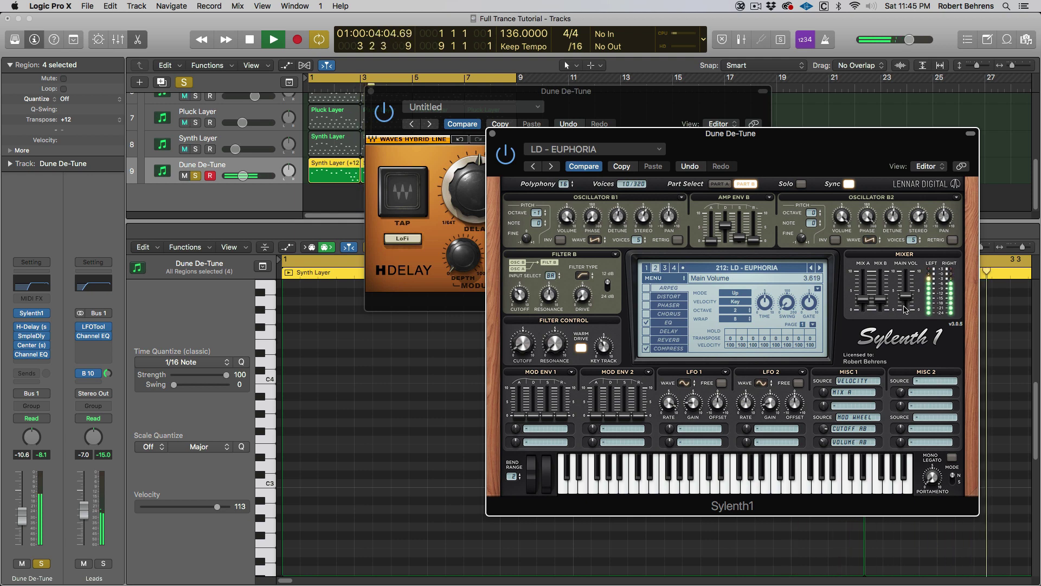
Step: Close Sylenth1, set H-Delay's dry/wet mix on Dune De-Tune to about 36, and audition the soloed layer
left_click(492, 134)
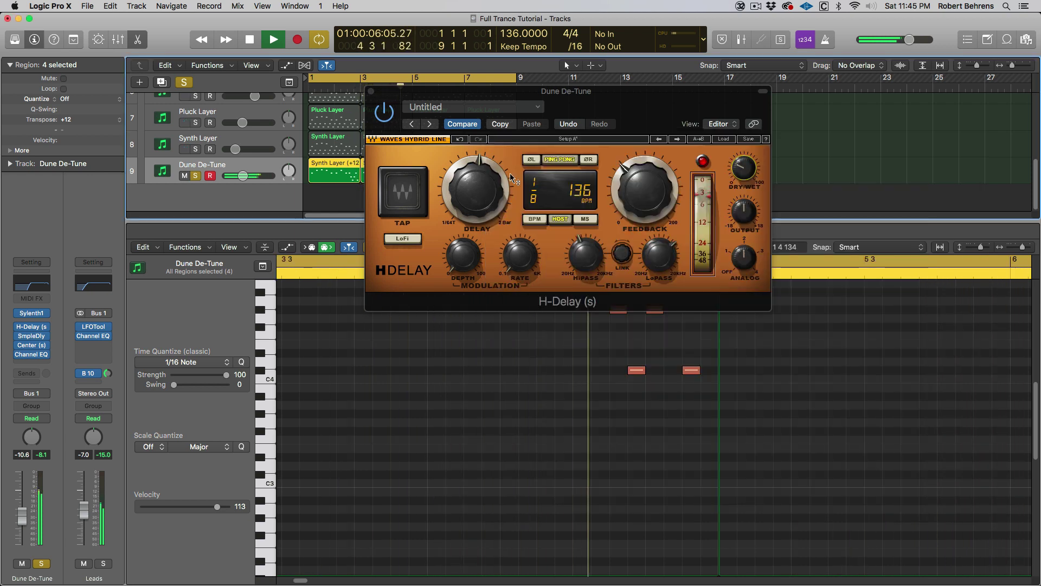
left_click(703, 164)
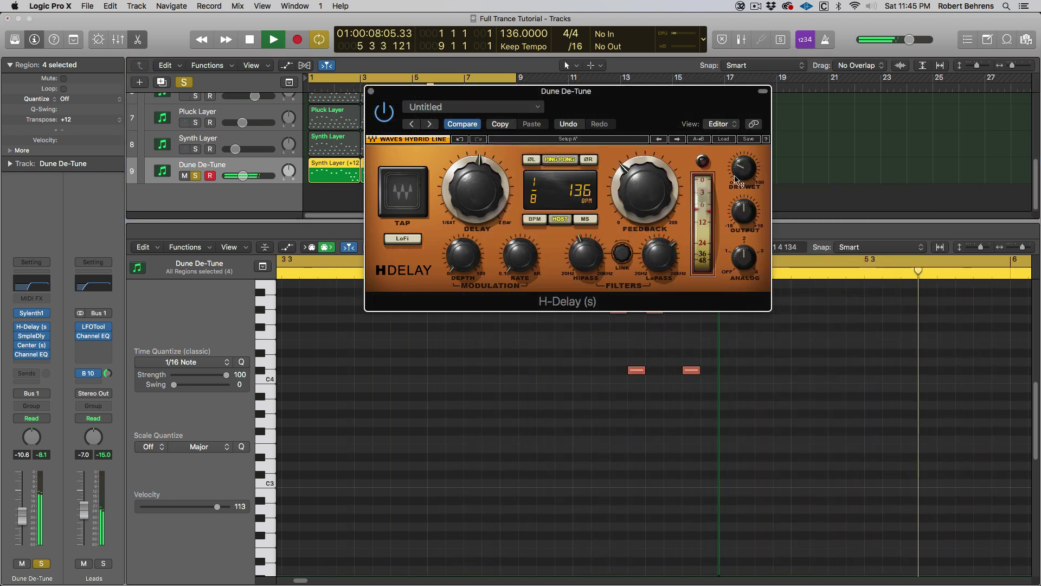
left_click_drag(742, 172, 742, 171)
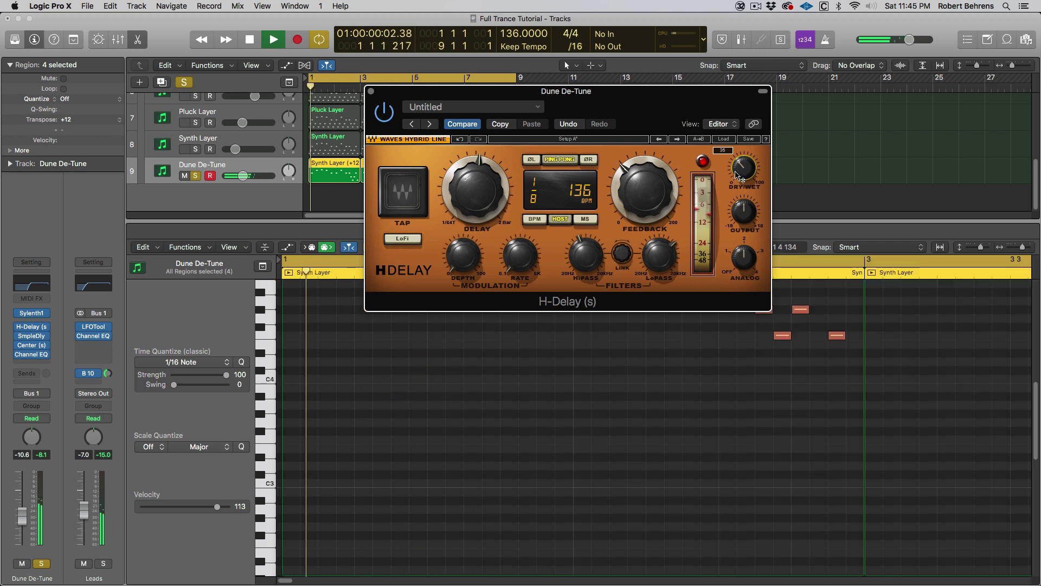
left_click(782, 336)
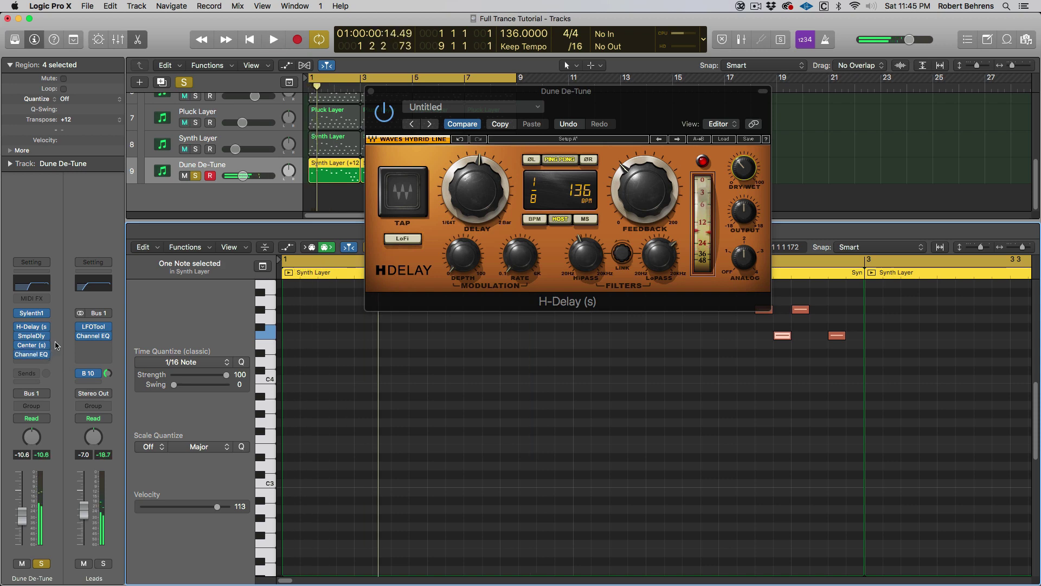
key("space")
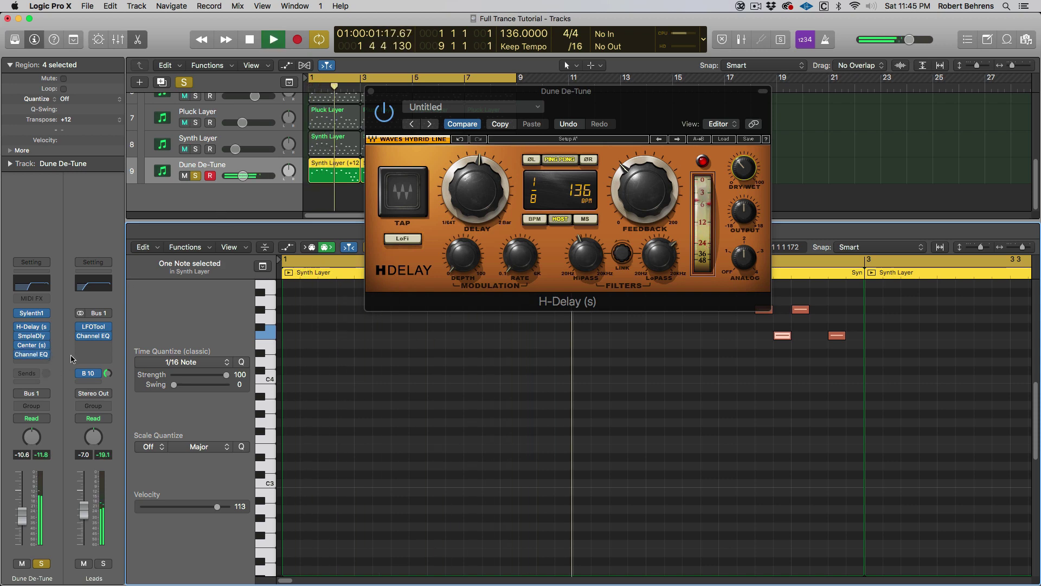
key("space")
Step: Close H-Delay, clear the track solo and play the full mix with Dune De-Tune
scroll(231, 182, "up", 5)
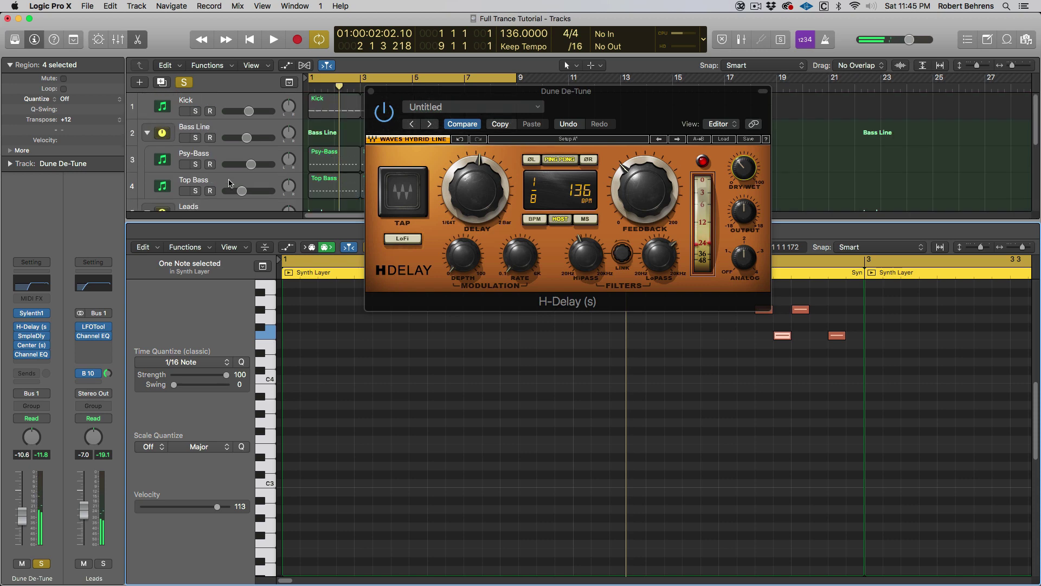
scroll(225, 188, "down", 1)
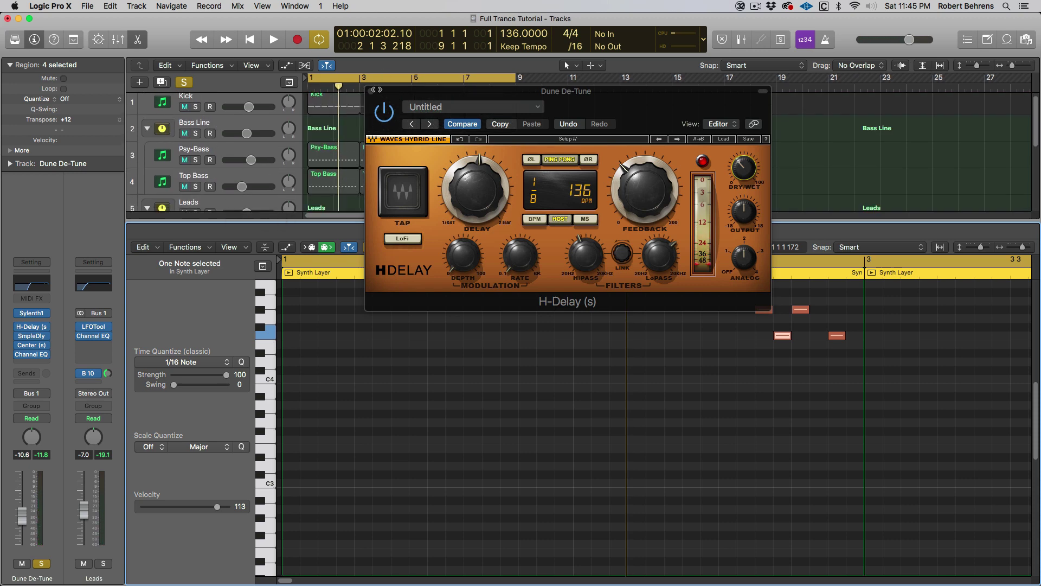
left_click(373, 90)
key("space")
scroll(227, 152, "down", 5)
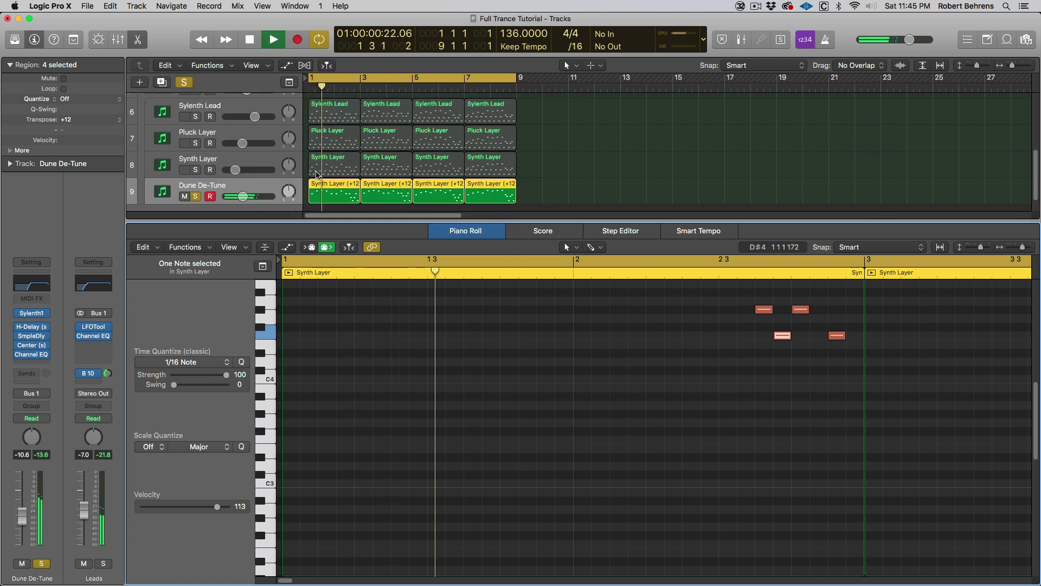
left_click(177, 81)
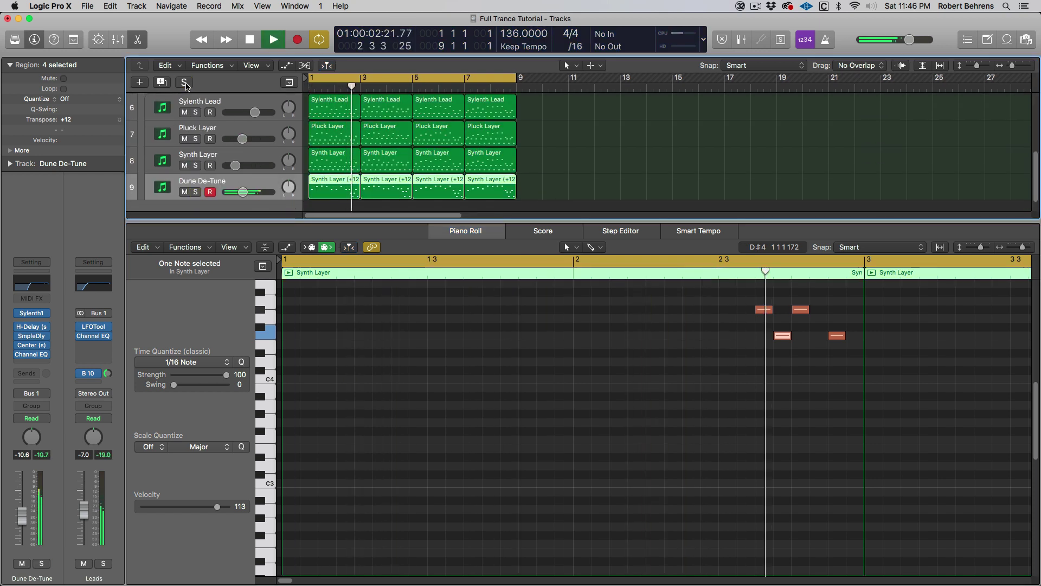
scroll(292, 133, "up", 4)
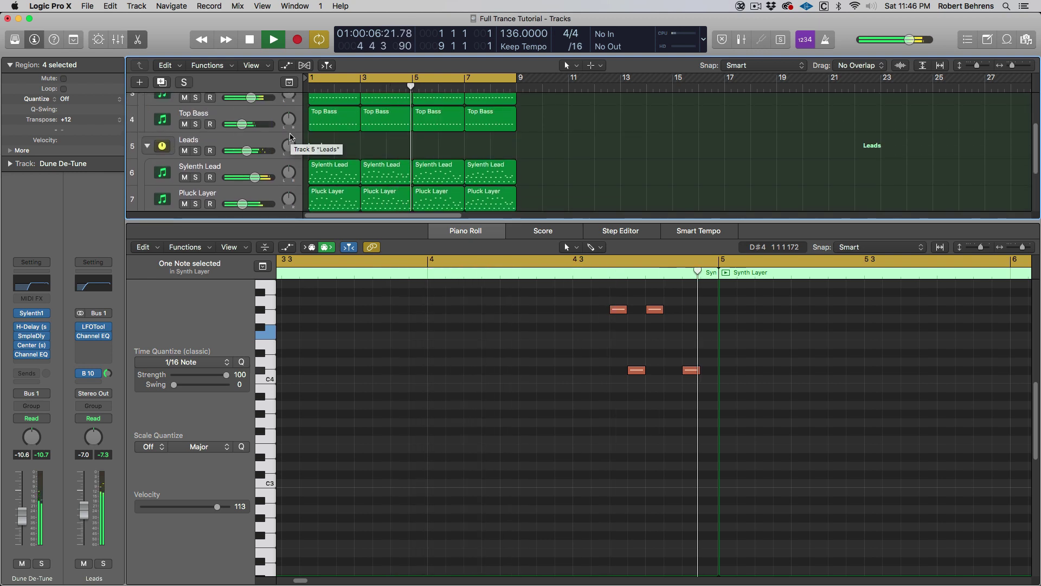
scroll(201, 209, "down", 1)
scroll(200, 209, "down", 3)
key("space")
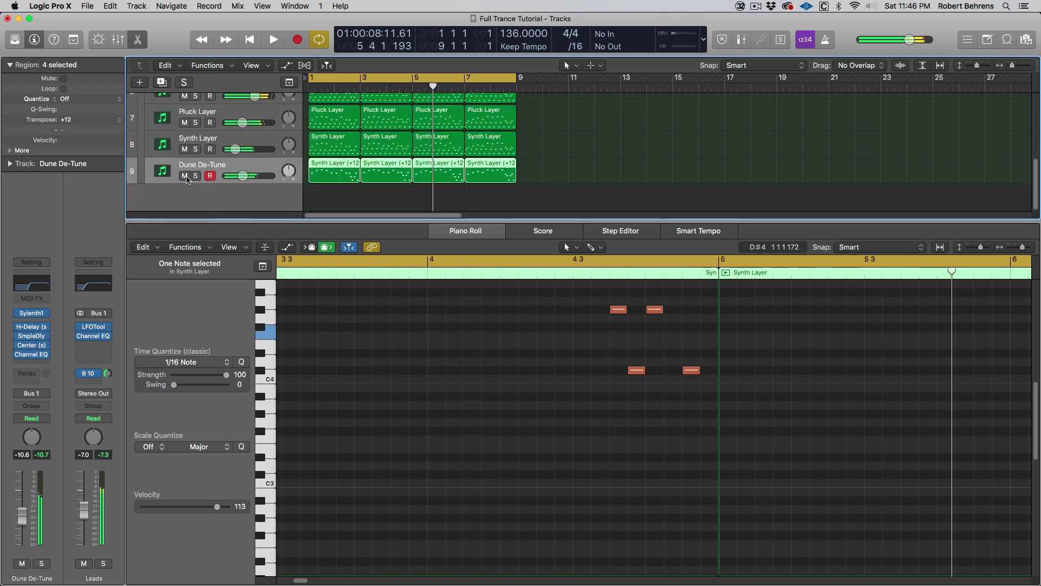
Step: Play the full mix while muting and unmuting Dune De-Tune to compare it with and without the layer
key("space")
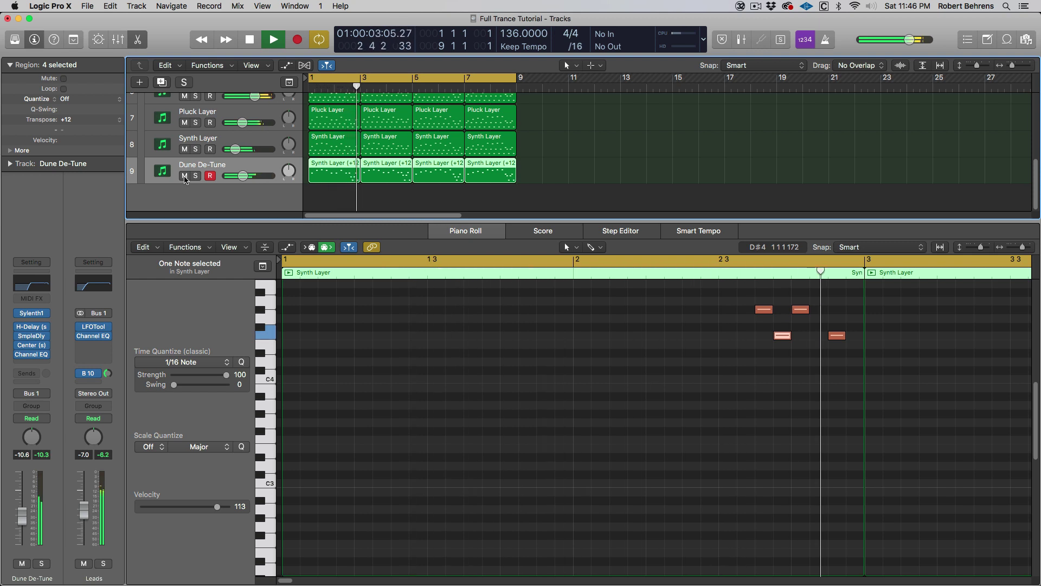
left_click(185, 178)
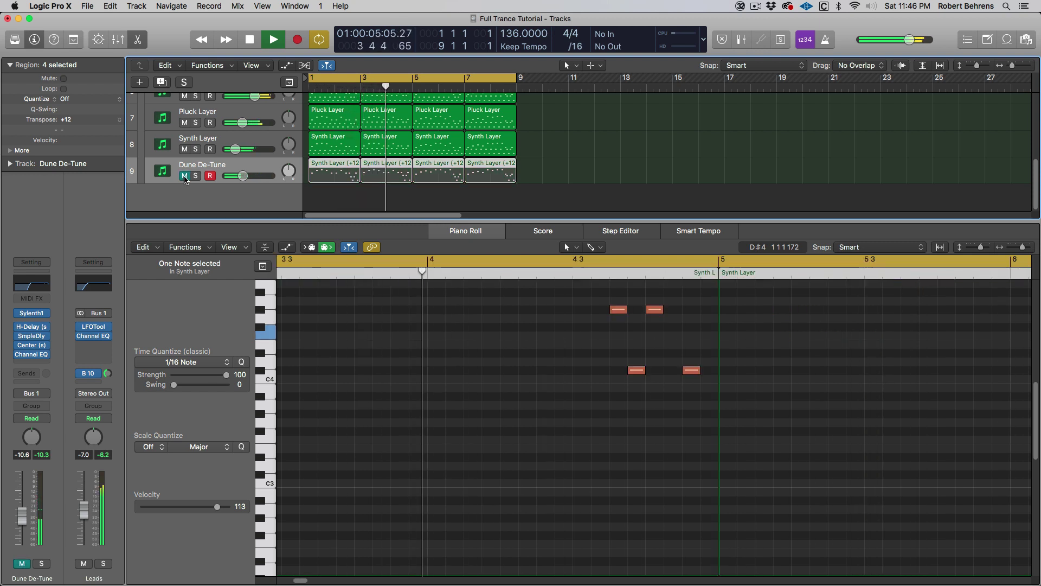
key("space")
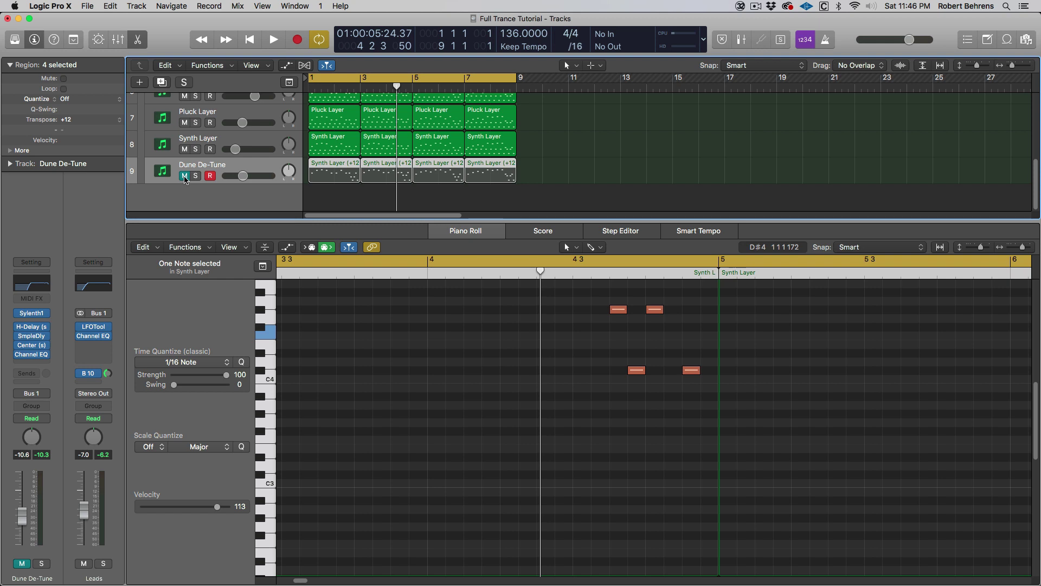
key("space")
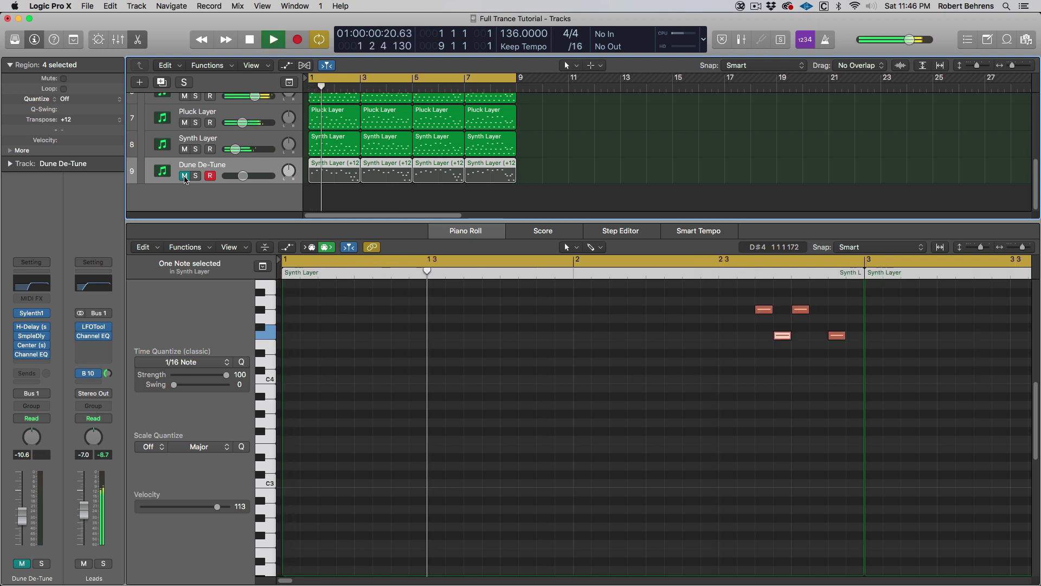
left_click(185, 177)
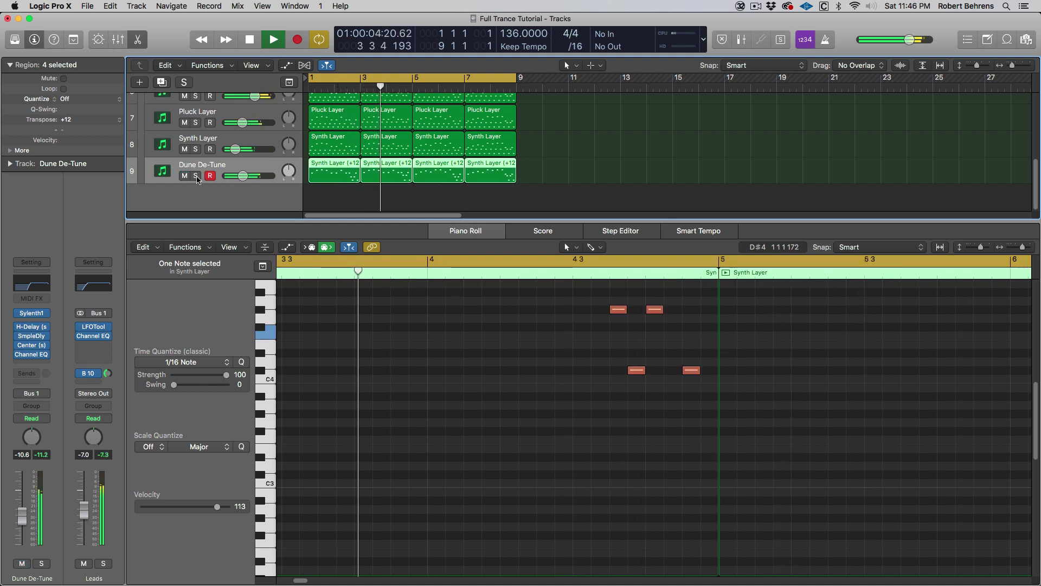
left_click(185, 177)
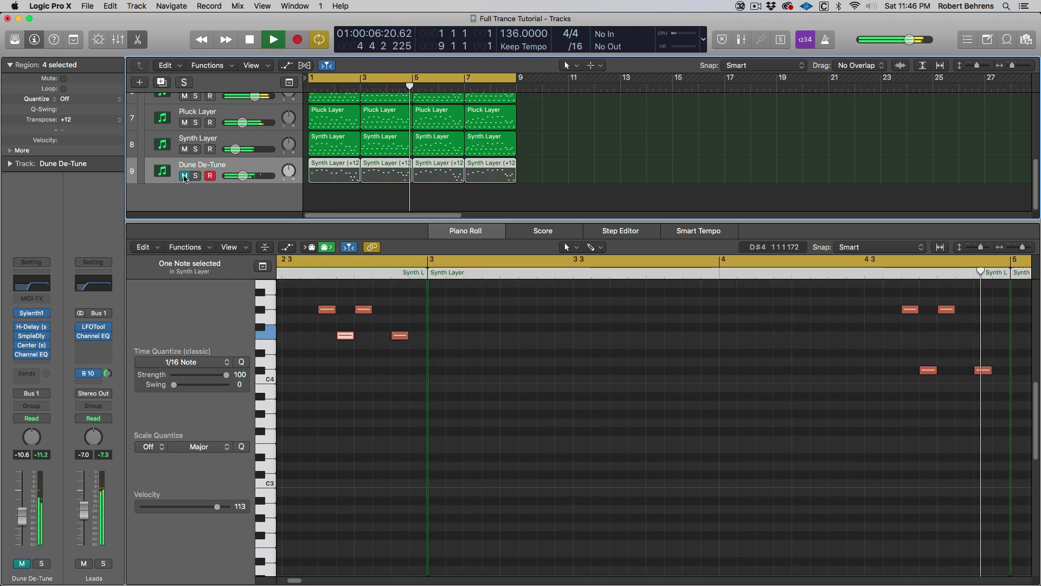
left_click(185, 176)
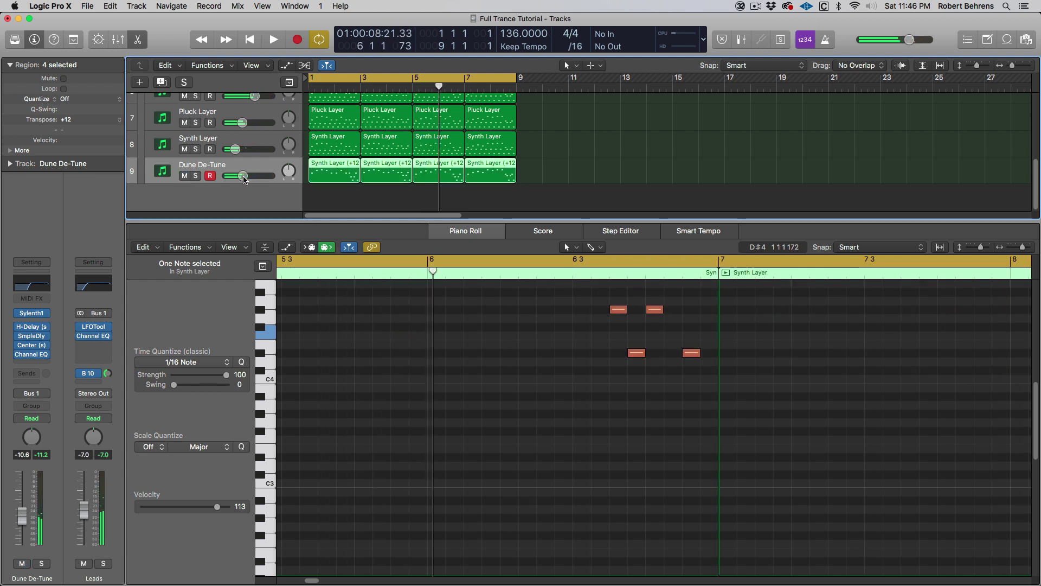
Step: Audition Dune De-Tune in solo, return to the full mix, and set its track volume to -8.2 dB
left_click(195, 176)
key("Return")
key("space")
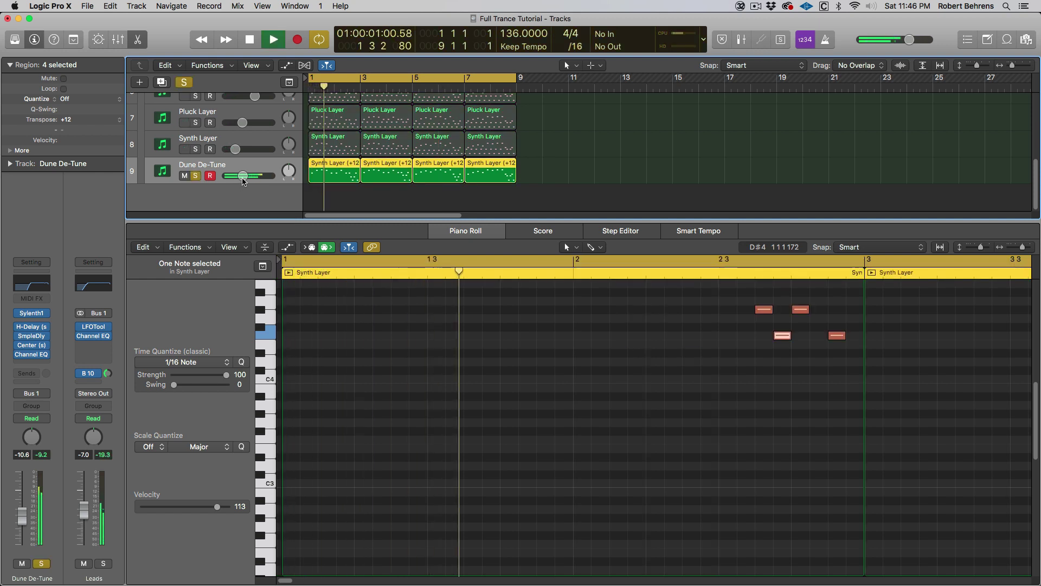
key("s")
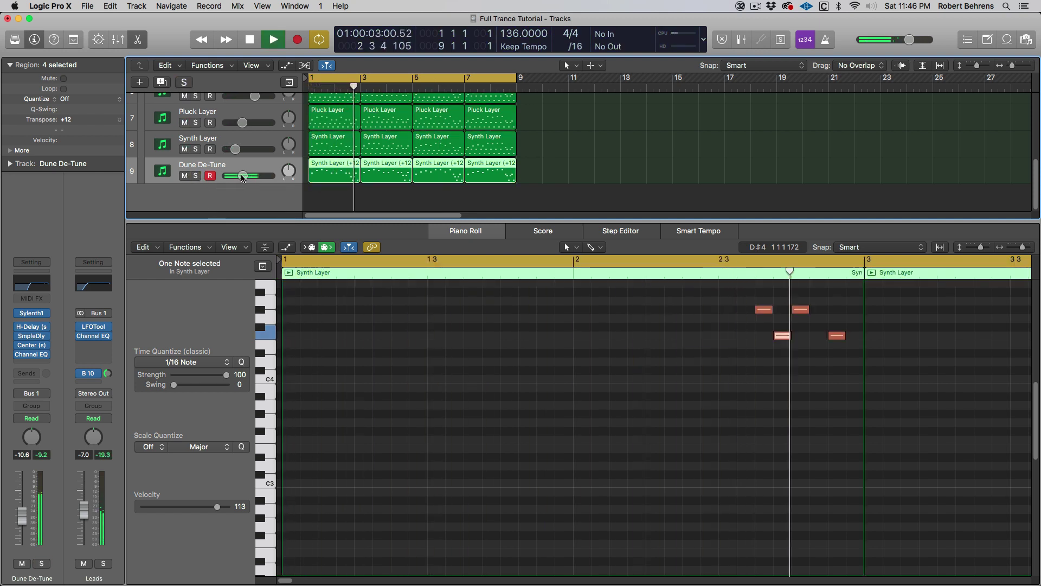
left_click_drag(243, 176, 218, 182)
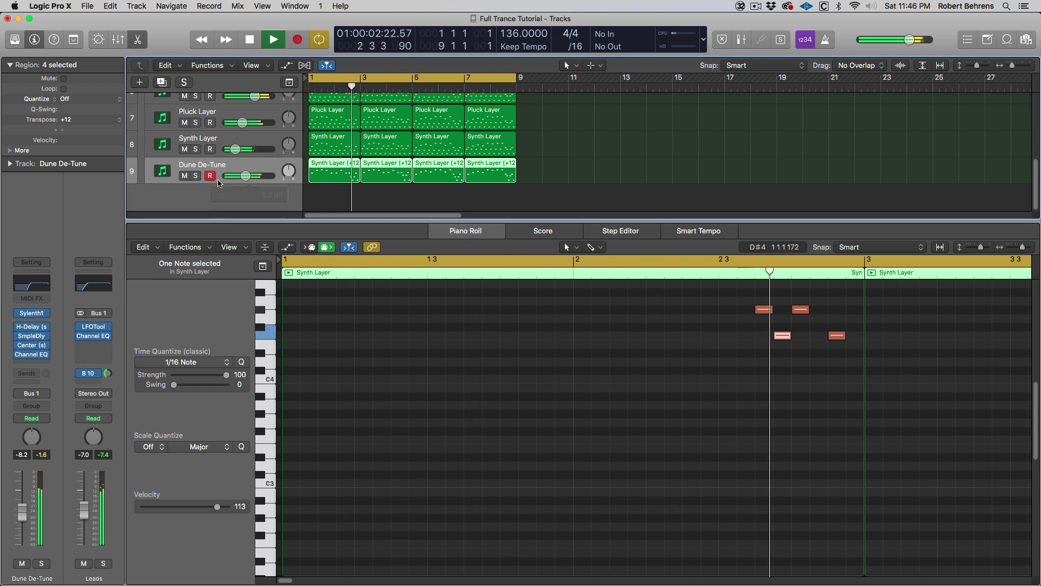
Step: Mute and unmute Dune De-Tune once more to check its new level against the mix, and stop playback
left_click(185, 176)
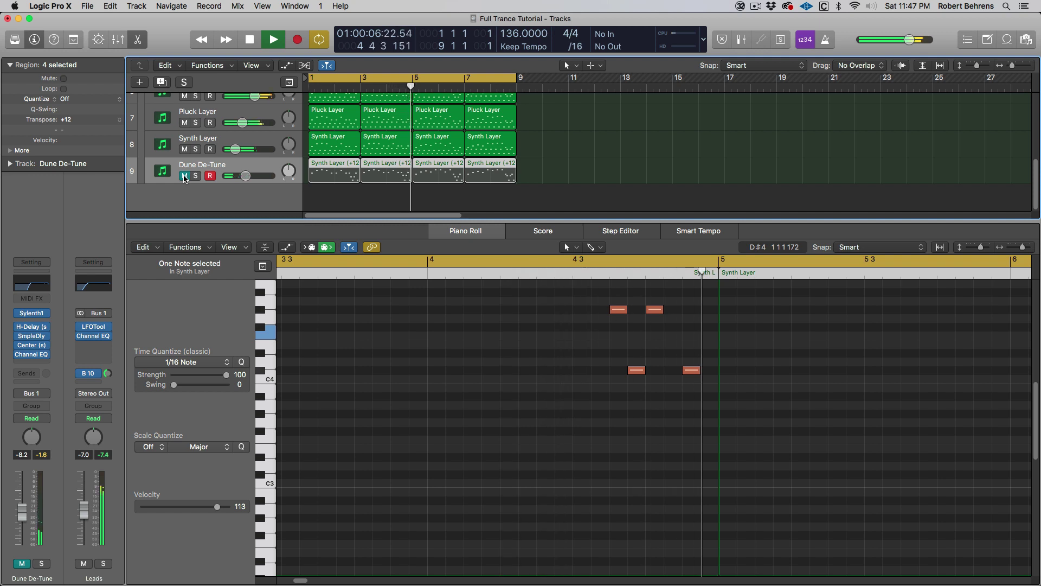
left_click(184, 176)
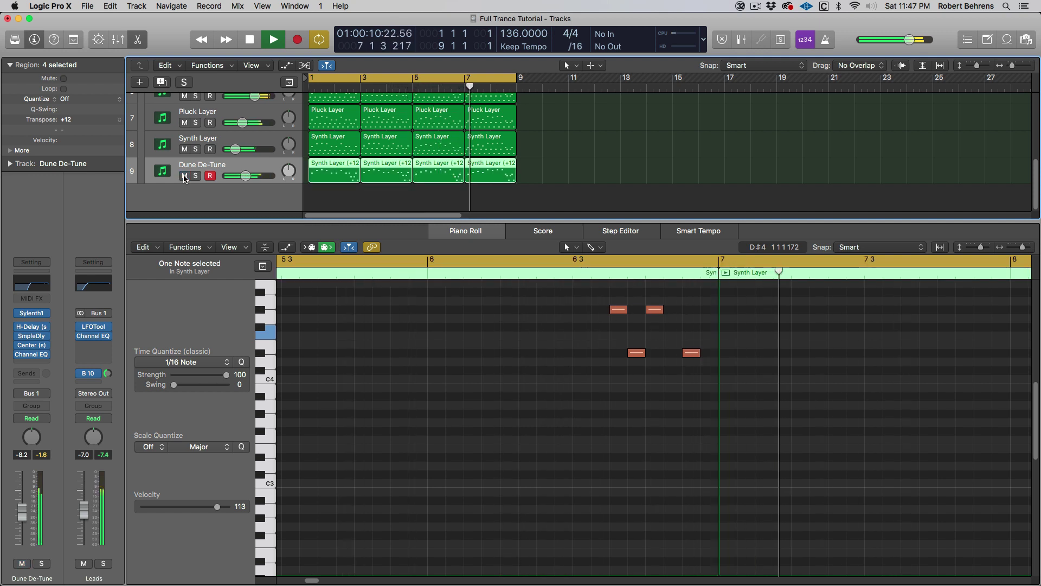
key("space")
Step: Close the Piano Roll editor and create five empty software instrument tracks directly below the Kick track
scroll(345, 162, "up", 8)
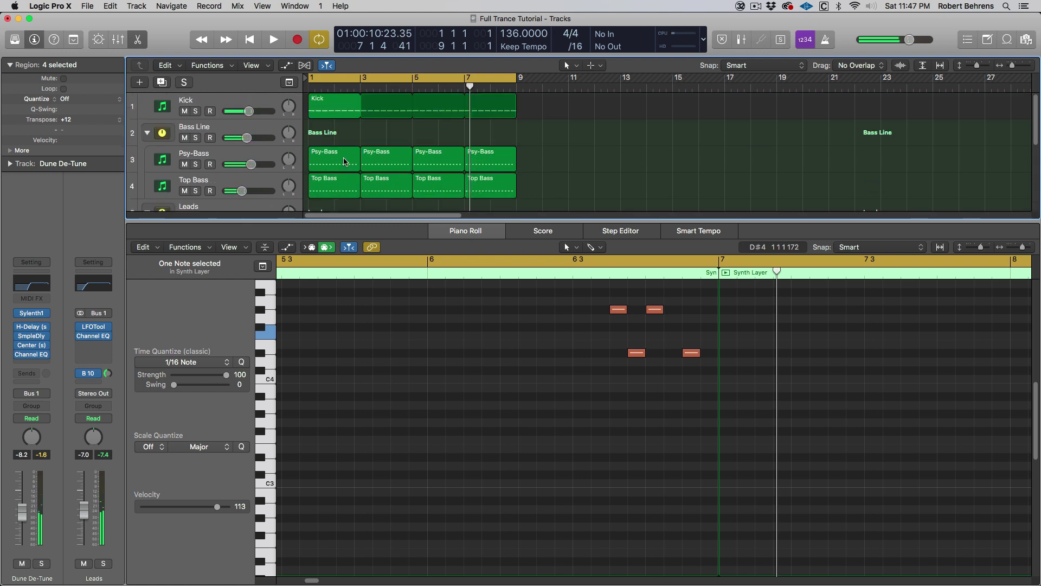
scroll(345, 161, "down", 1)
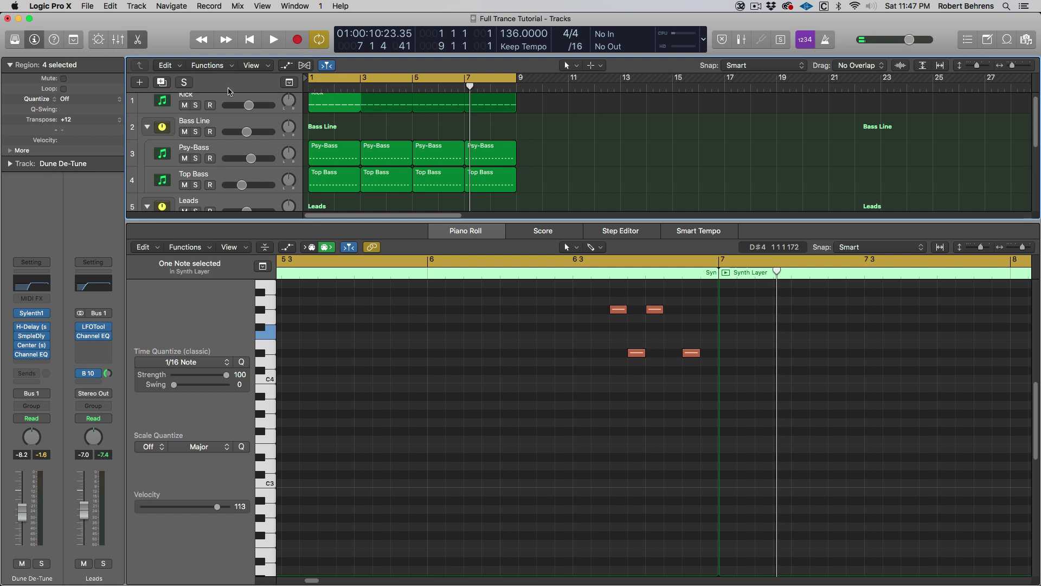
key("e")
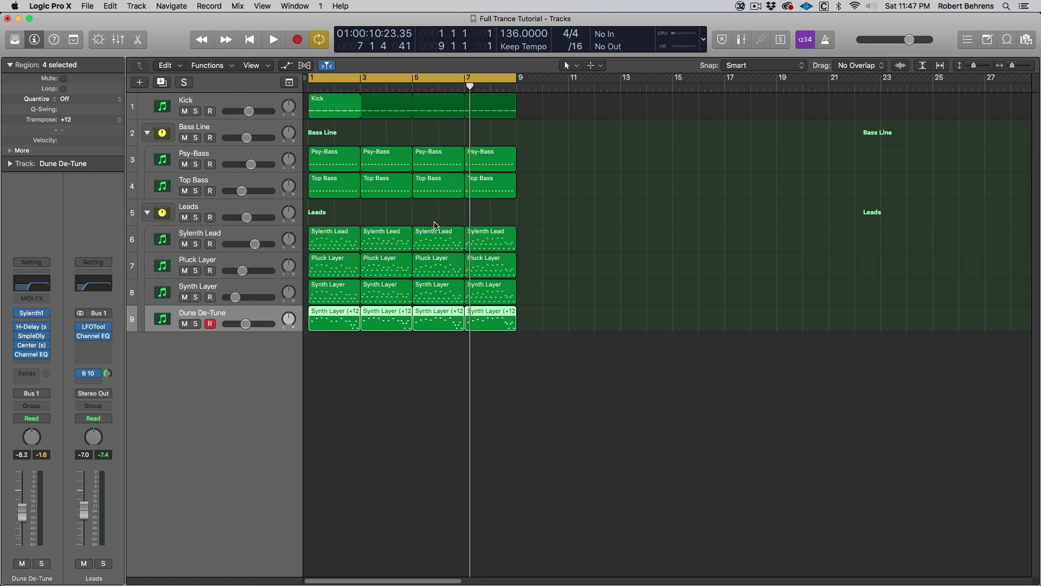
left_click(272, 104)
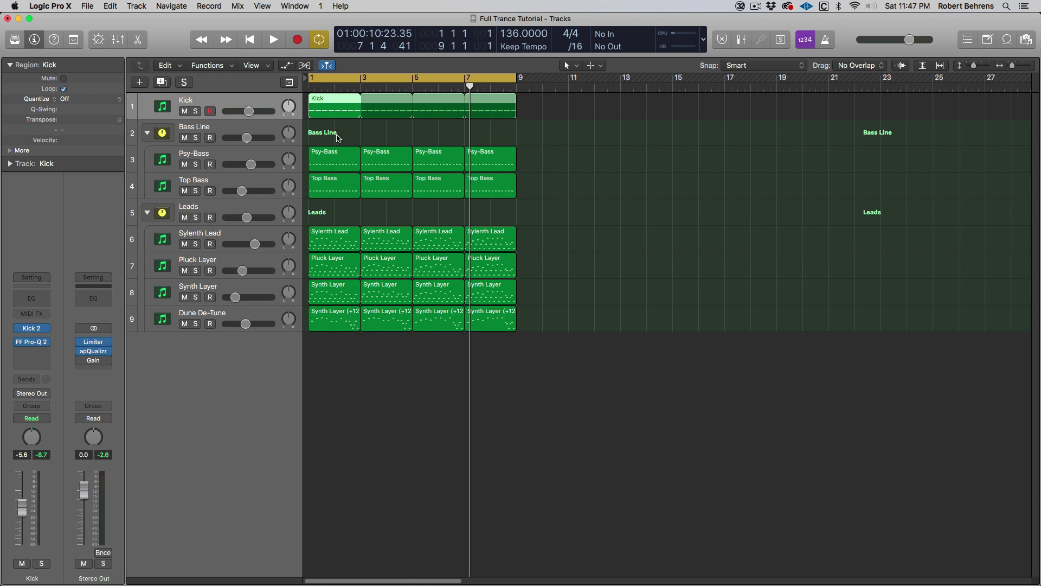
key("alt+super+n")
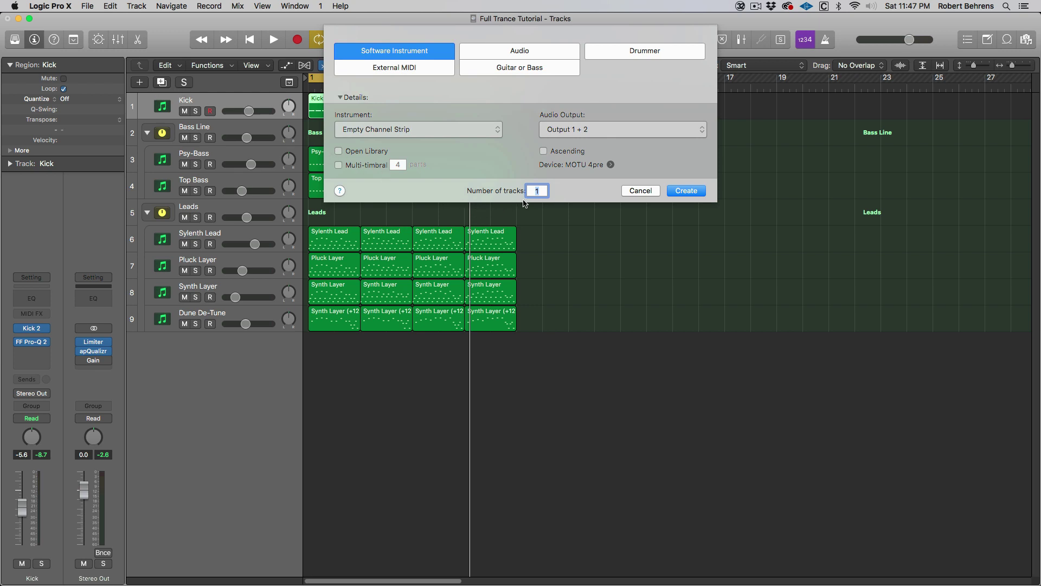
left_click(686, 191)
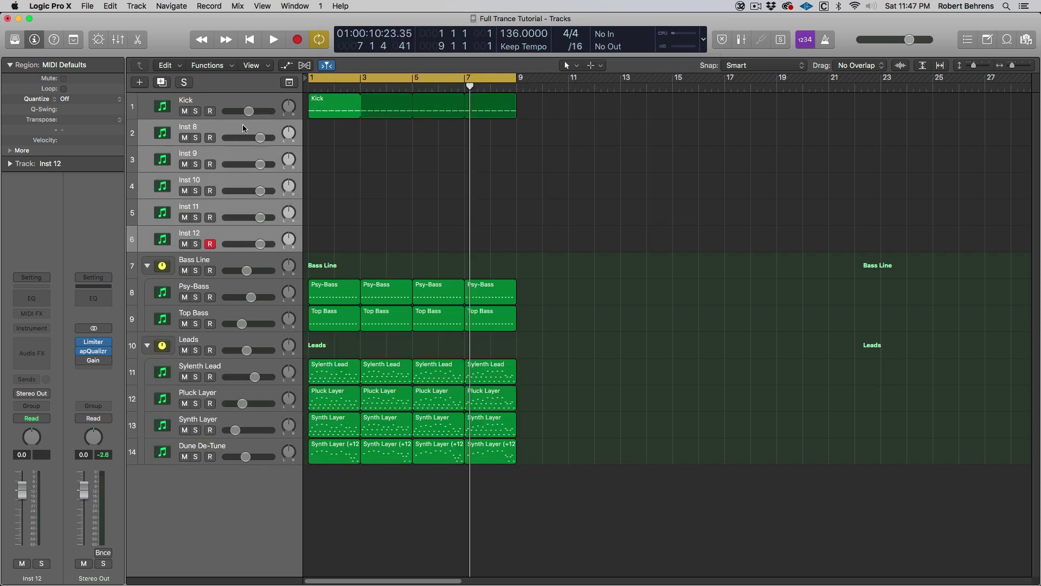
Step: Load Ultrabeat on the first new track, Inst 8, with the Drag & Drop Samples 2 setting
left_click(239, 133)
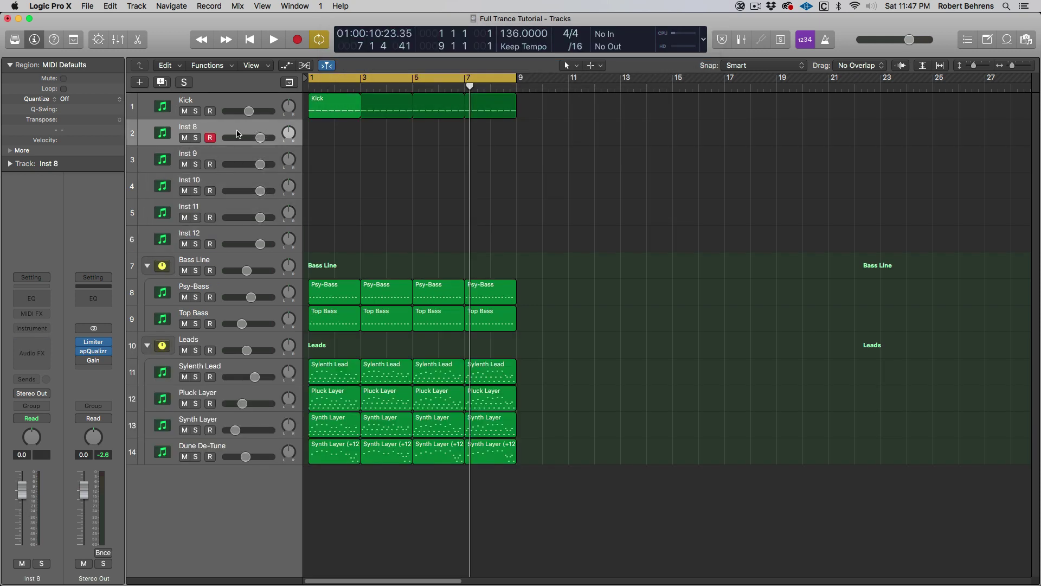
left_click(43, 328)
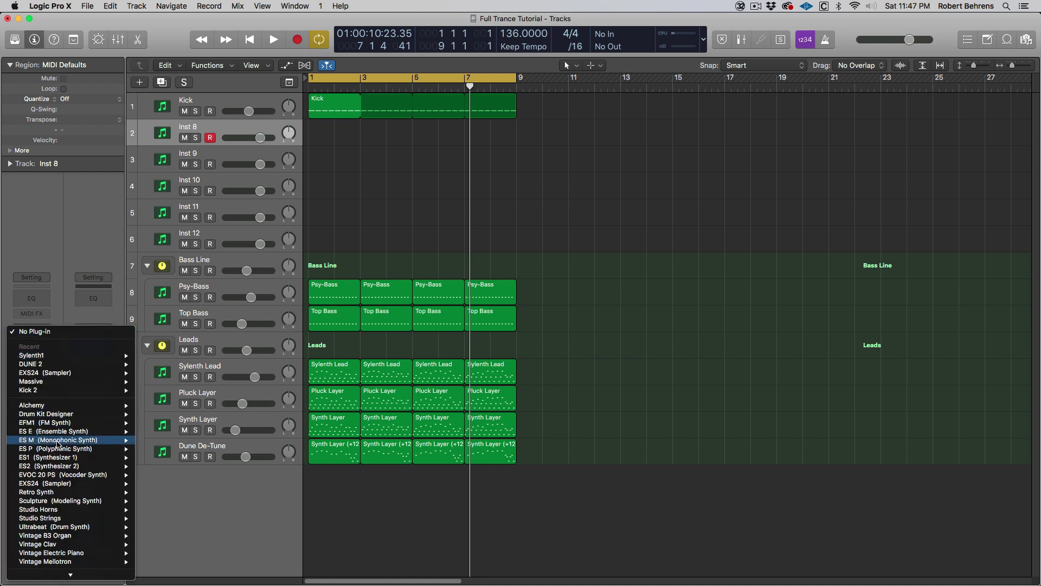
mouse_move(69, 495)
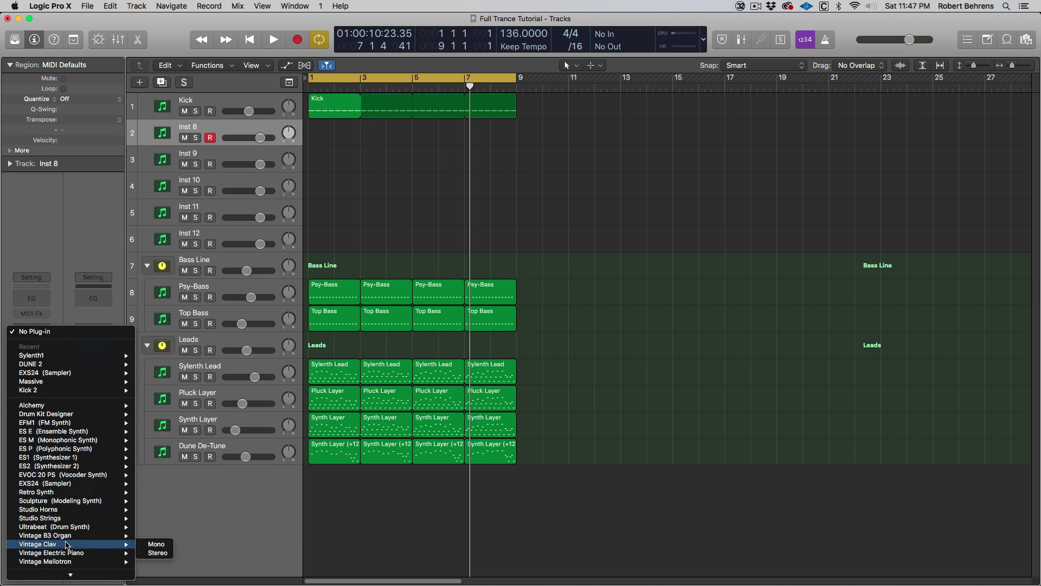
mouse_move(68, 527)
left_click(156, 527)
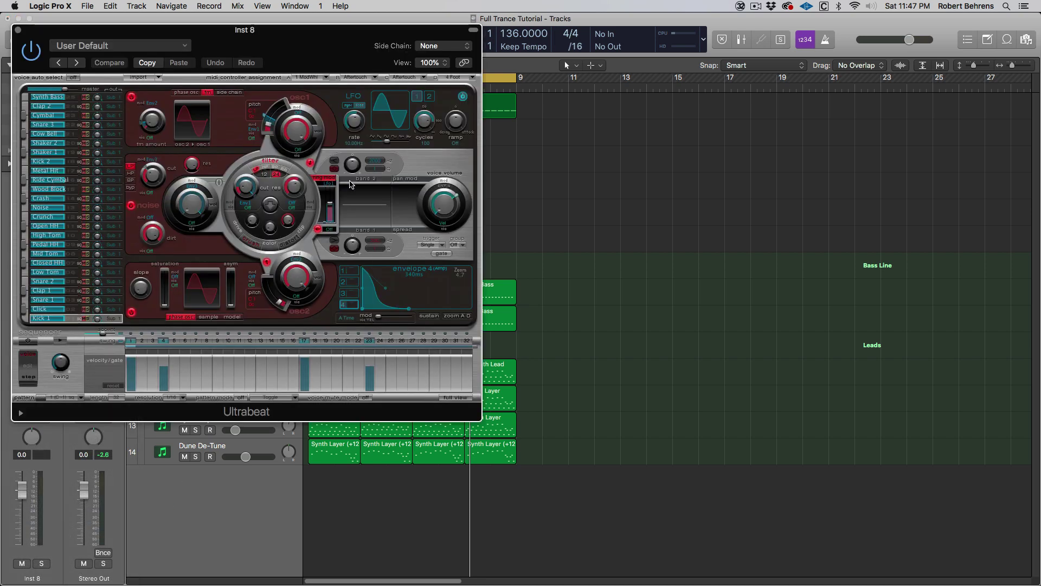
left_click(128, 46)
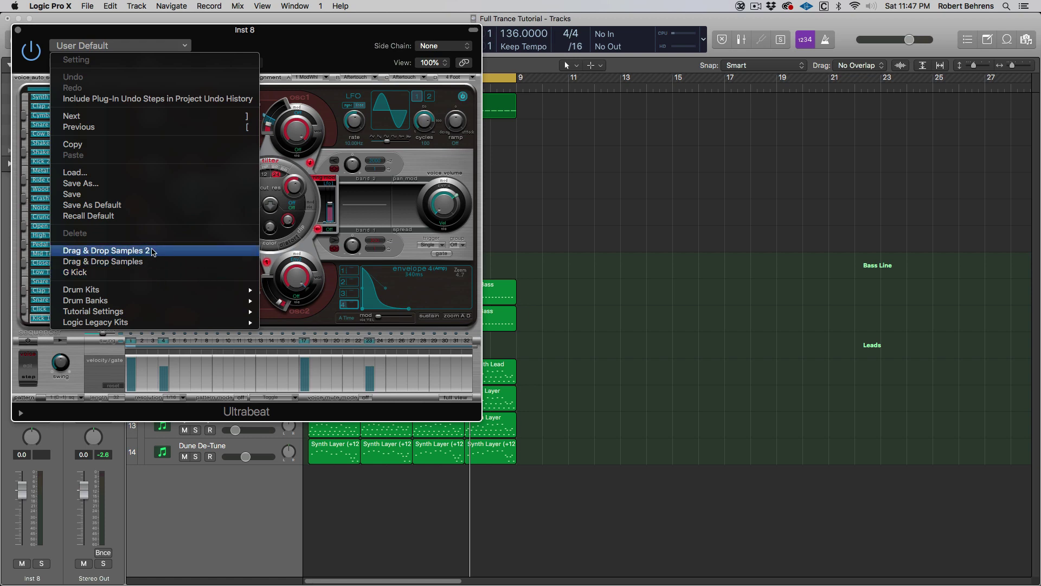
left_click(150, 251)
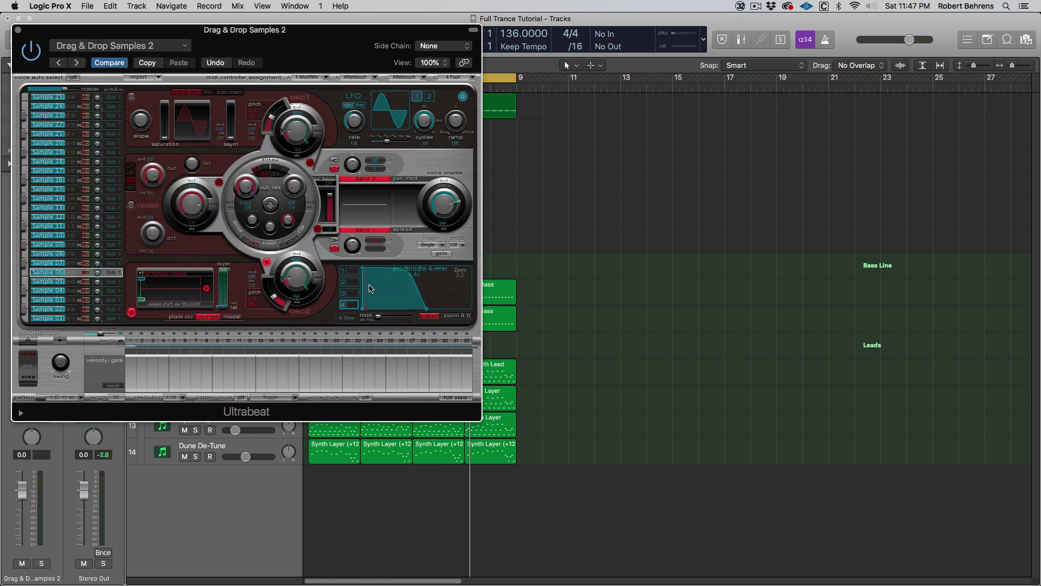
Step: Start loading a sample into Ultrabeat's Sample 01 voice and browse the Audio drive's Freshly Squeezed sample library to DPTE Drum Hits > DPTE Claps
left_click(48, 318)
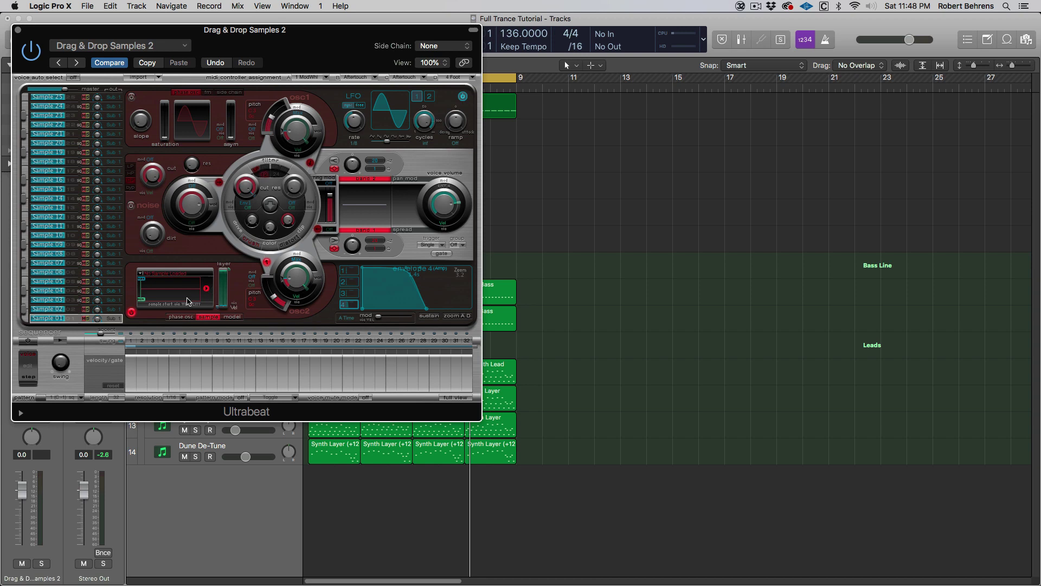
left_click(148, 276)
left_click(157, 287)
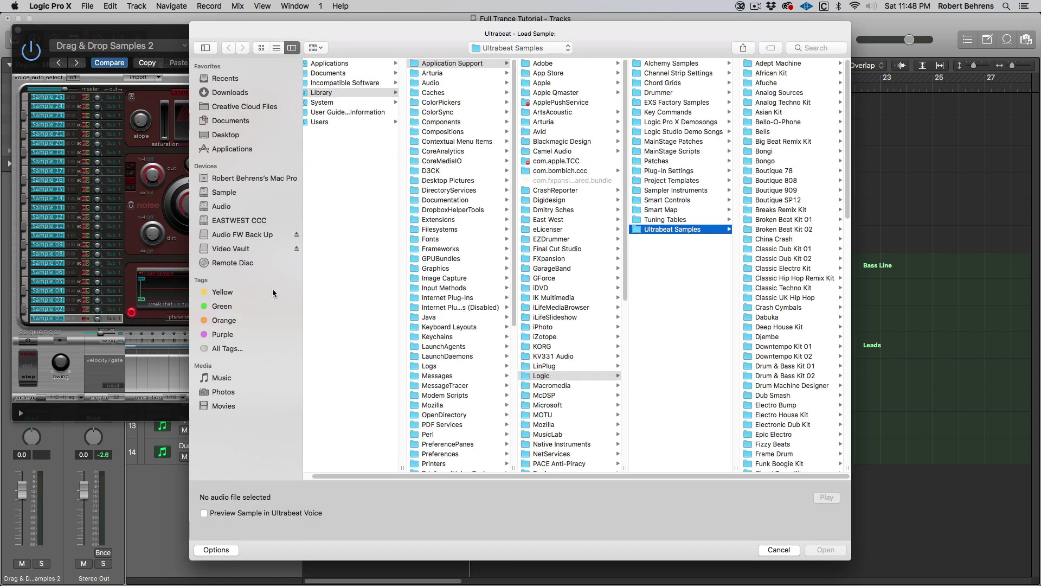
left_click(222, 207)
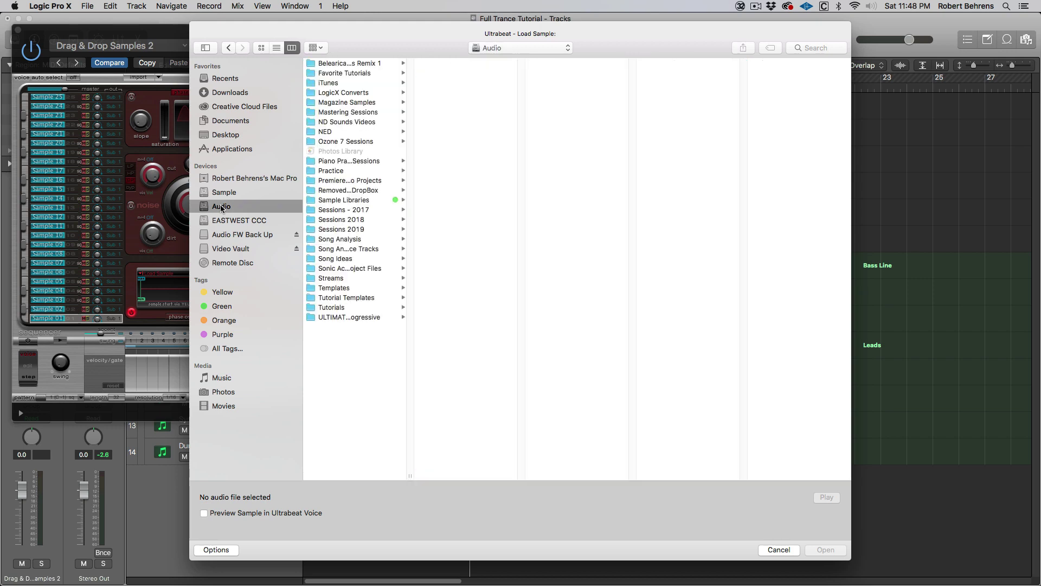
left_click(350, 200)
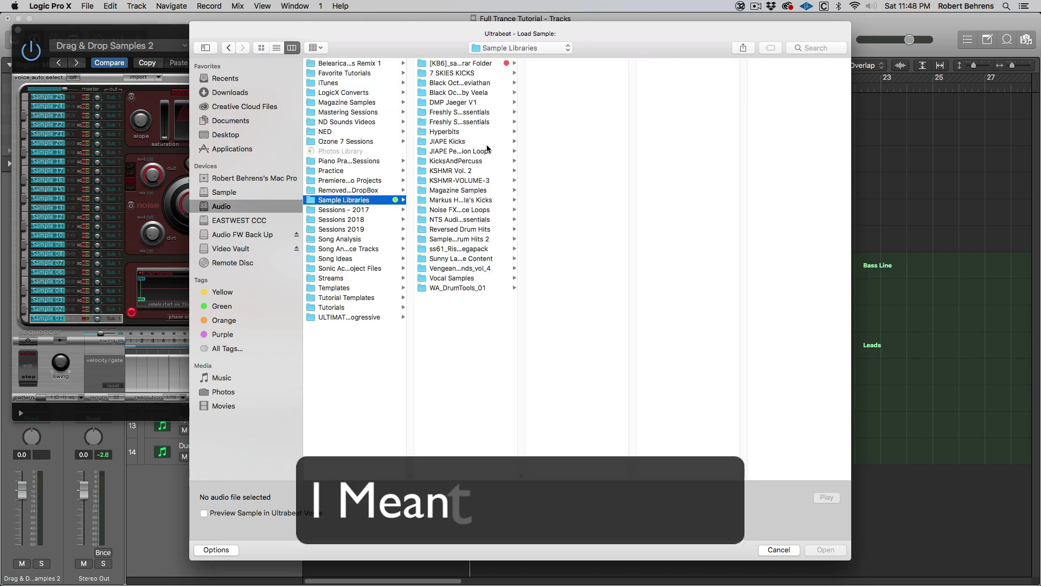
left_click(464, 122)
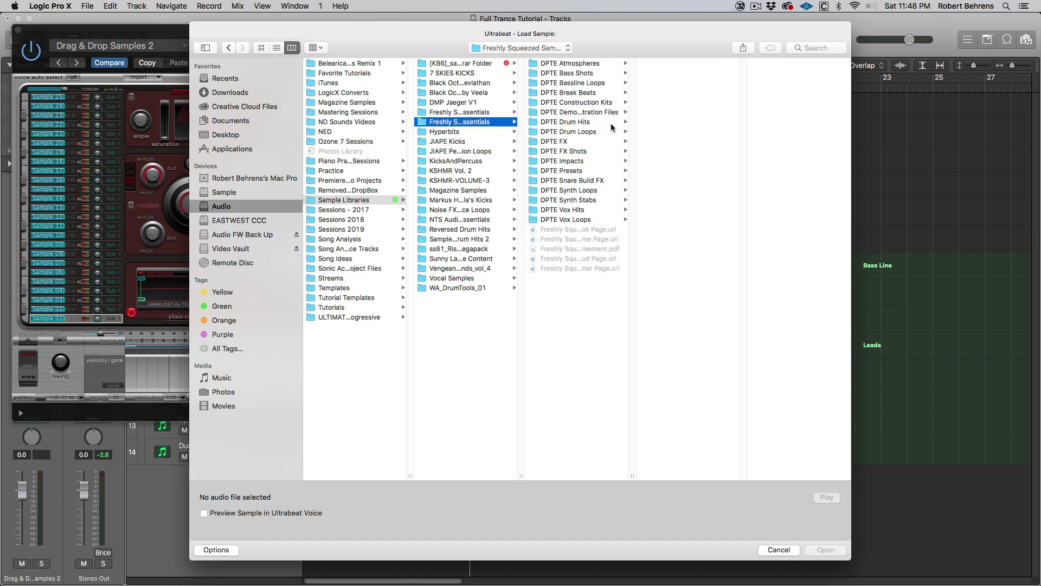
left_click(585, 122)
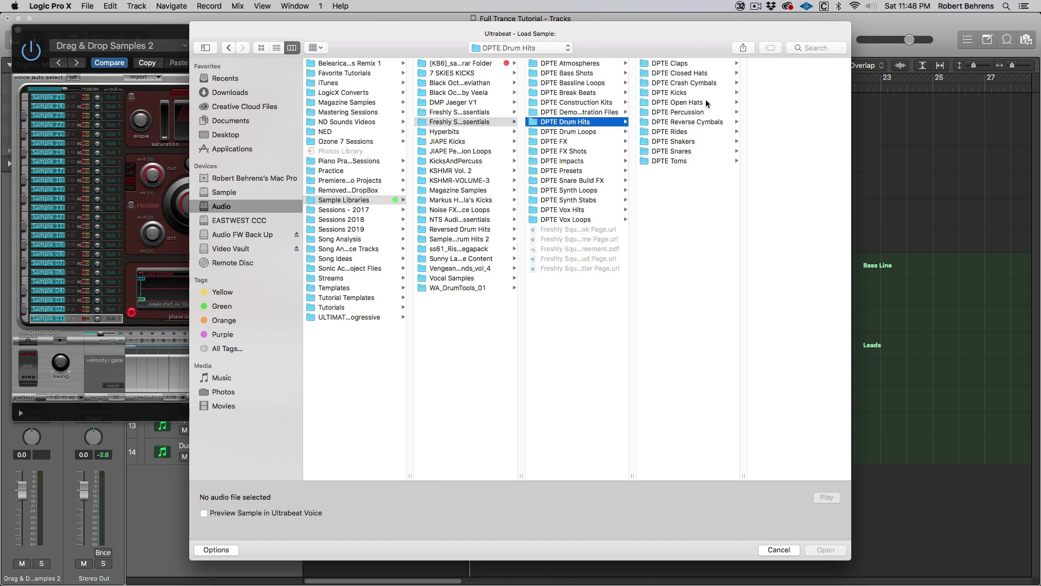
left_click(673, 64)
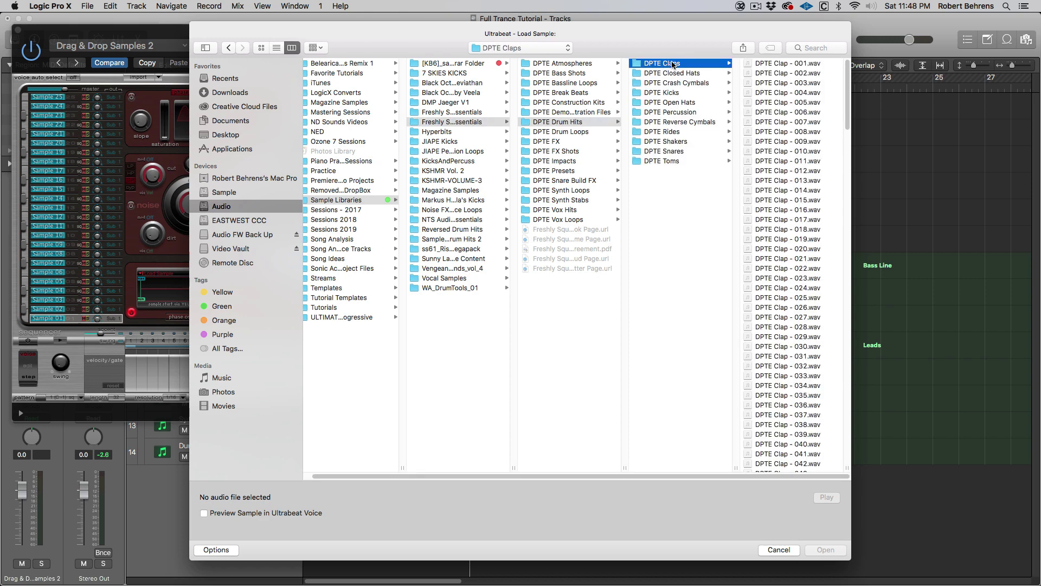
Step: Preview the first two clap samples and load DPTE Clap - 001.wav into the Sample 01 voice
left_click(759, 64)
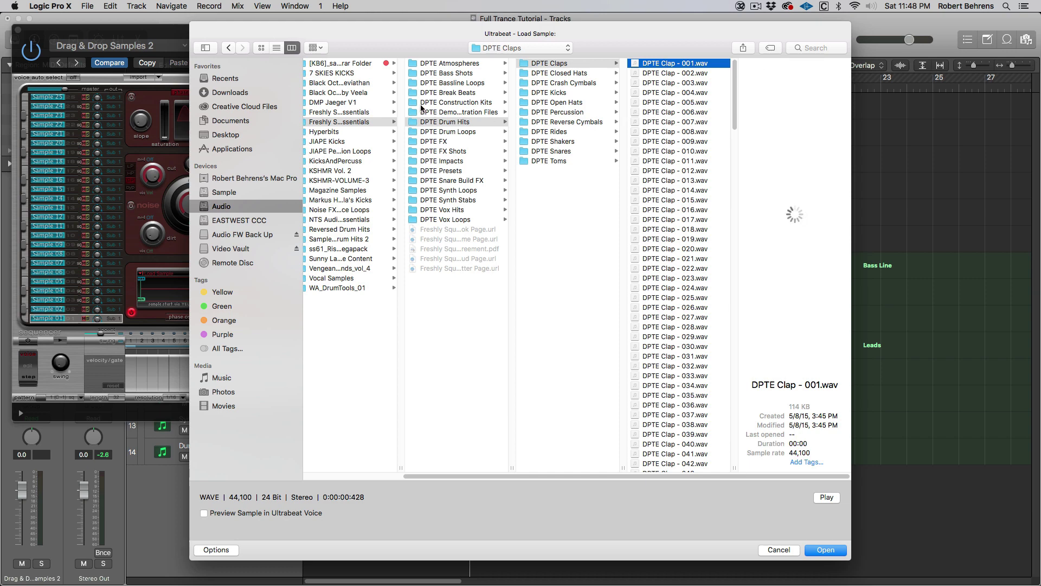
key("space")
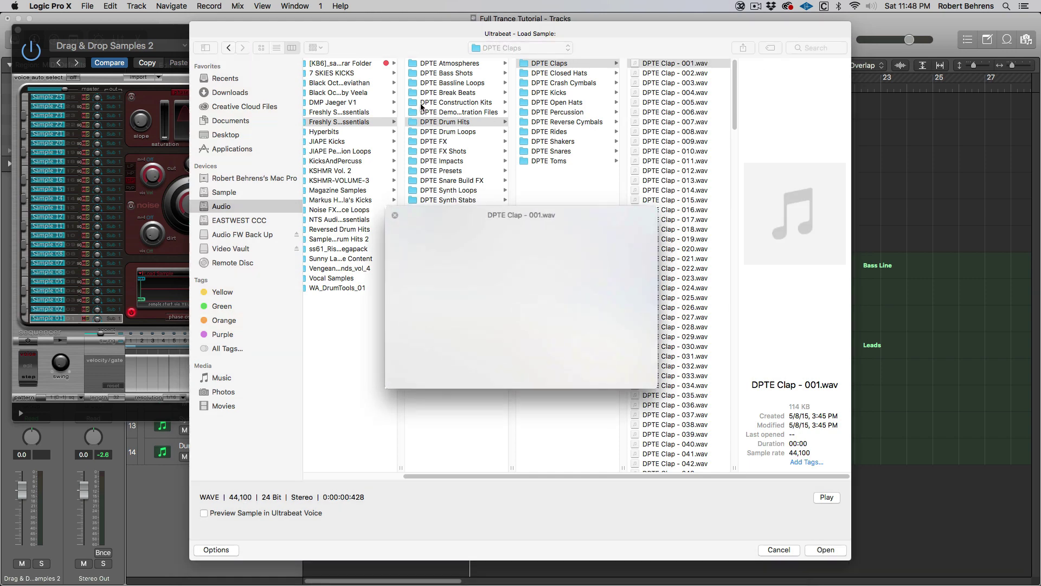
key("Down")
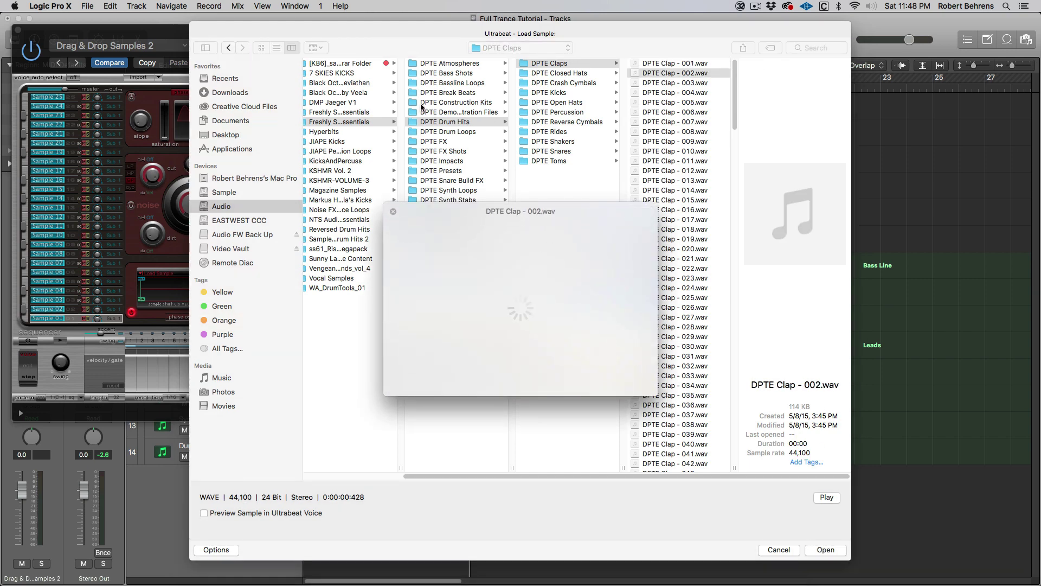
key("Up")
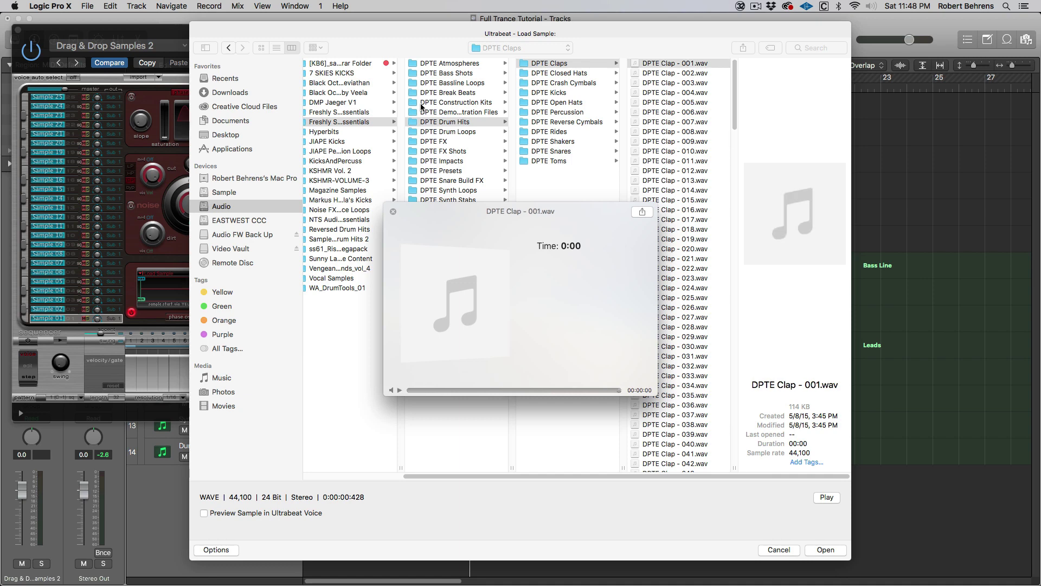
left_click(796, 215)
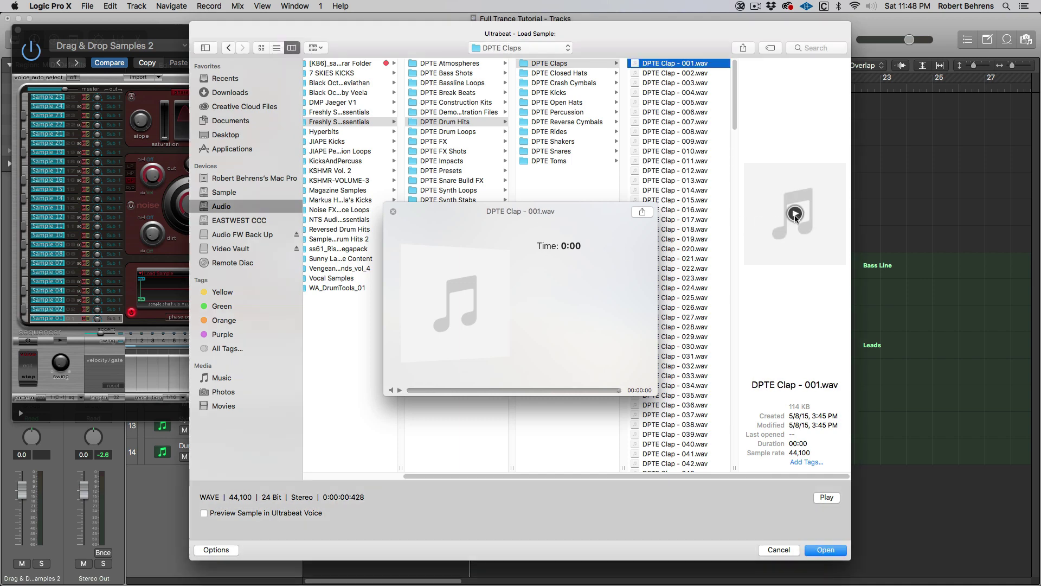
left_click(796, 216)
left_click(823, 550)
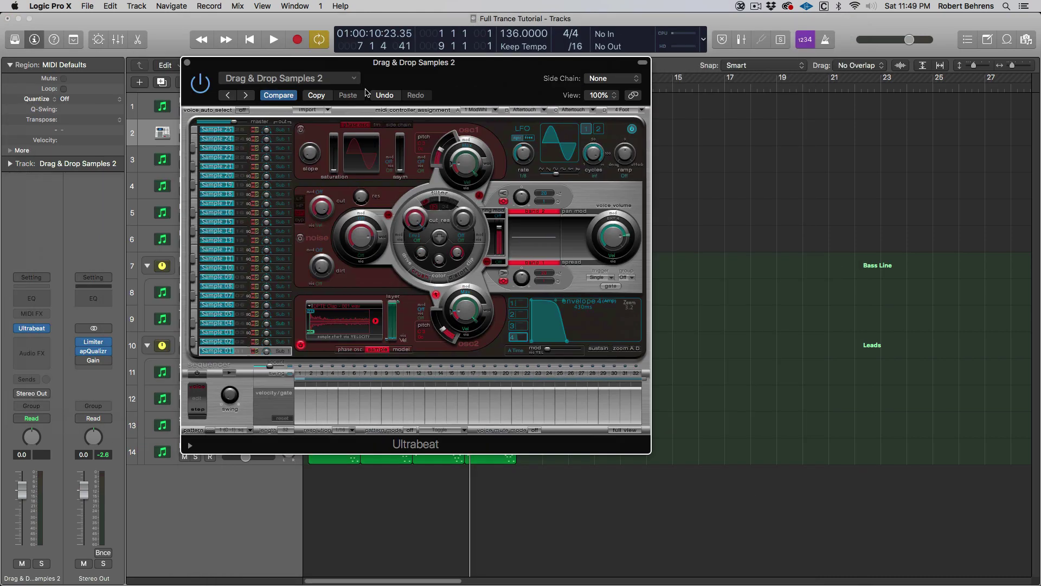
Step: Move Ultrabeat aside, create an empty MIDI region at bar 1 on the Drag & Drop Samples 2 track, and open it in the Piano Roll
left_click_drag(366, 90, 882, 228)
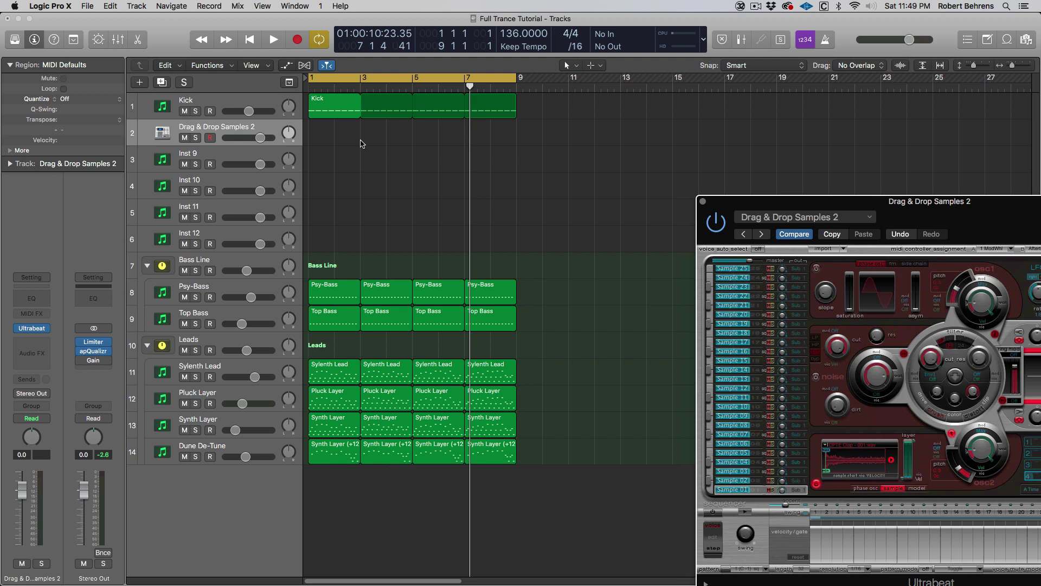
right_click(322, 133)
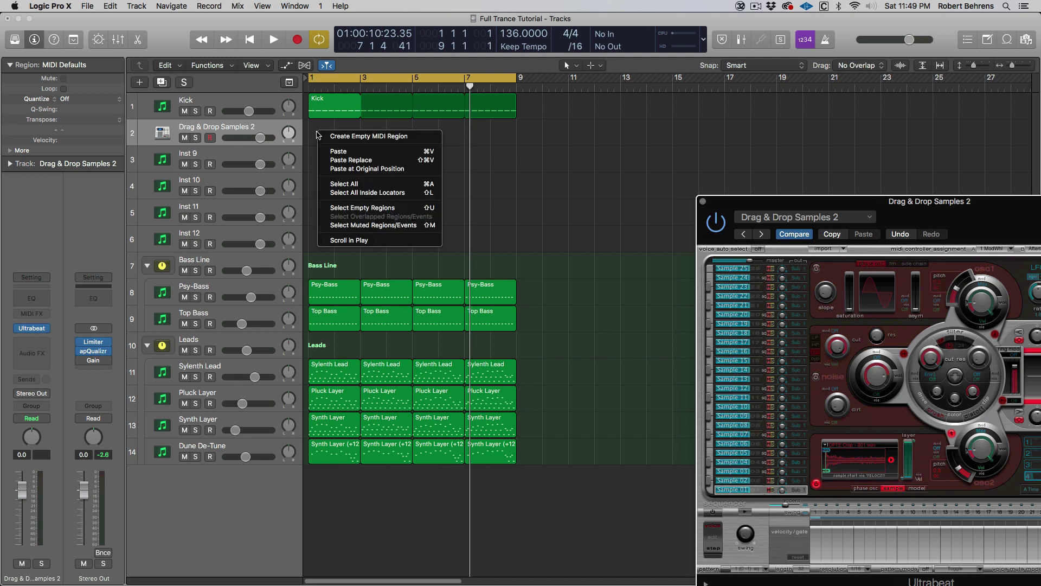
left_click(346, 140)
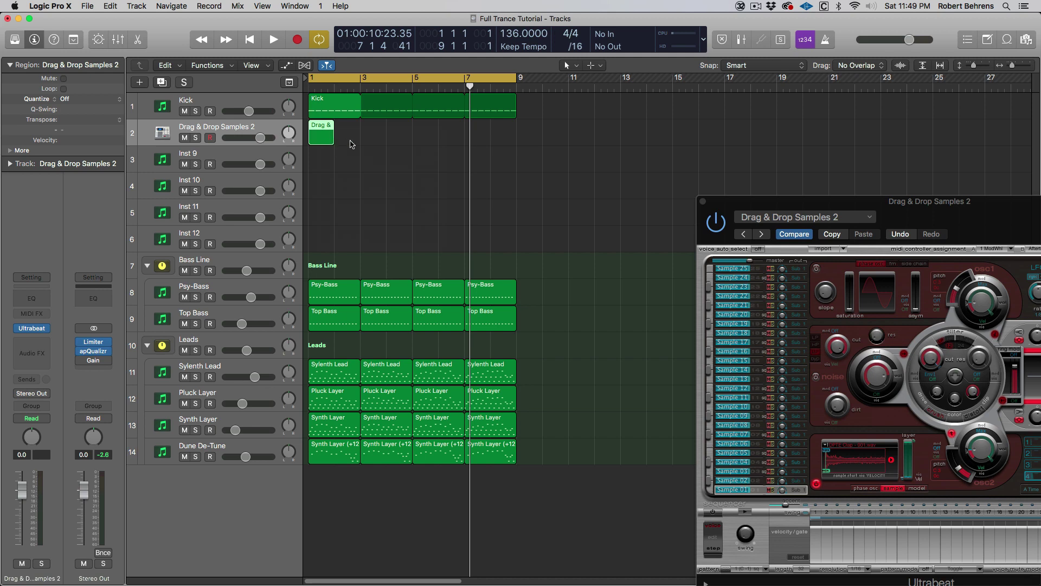
double_click(323, 136)
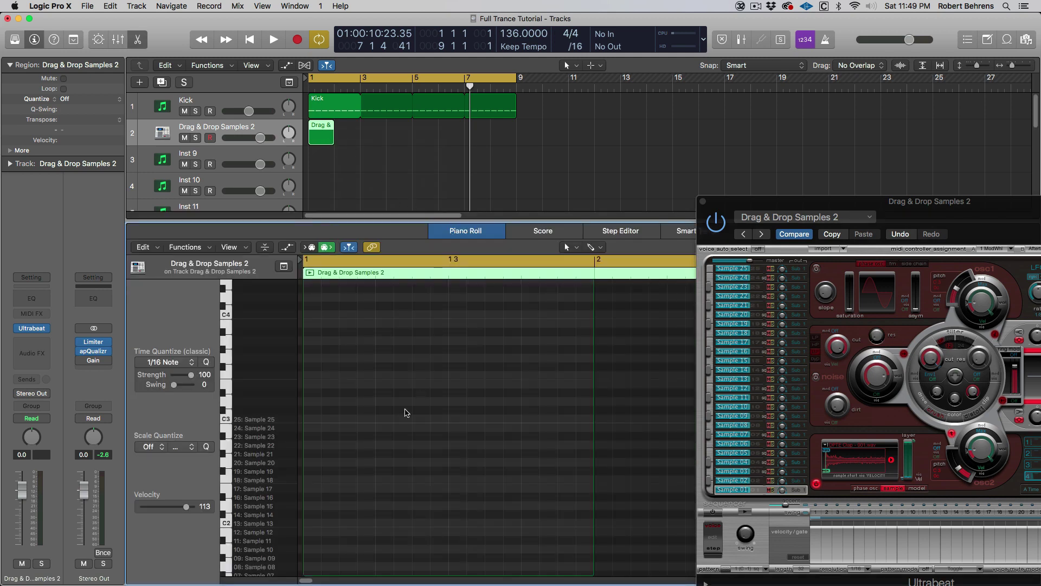
Step: Audition the Sample 01 key (C1) in the Piano Roll and briefly play the project
scroll(267, 477, "down", 5)
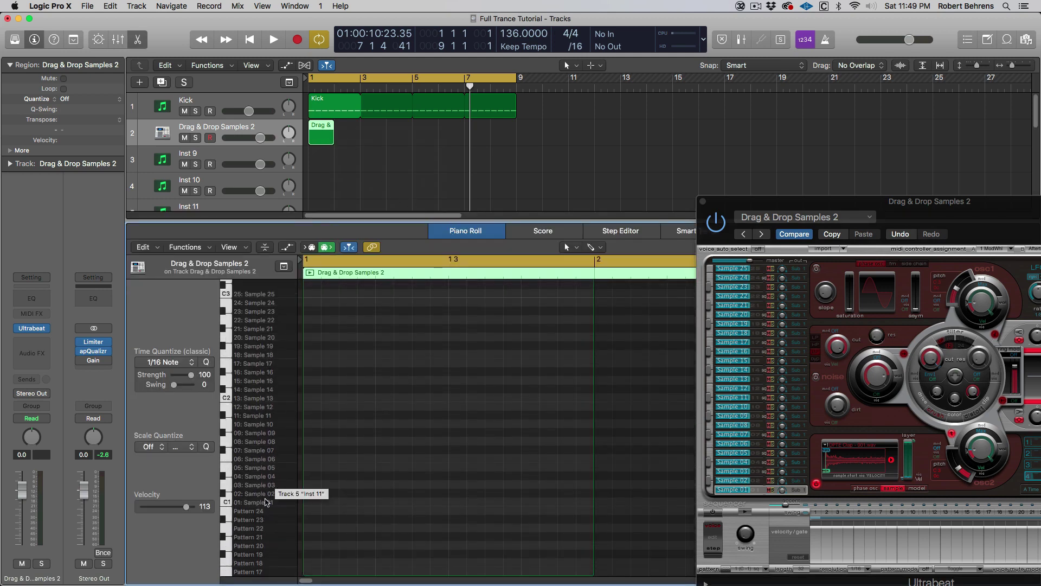
left_click(254, 503)
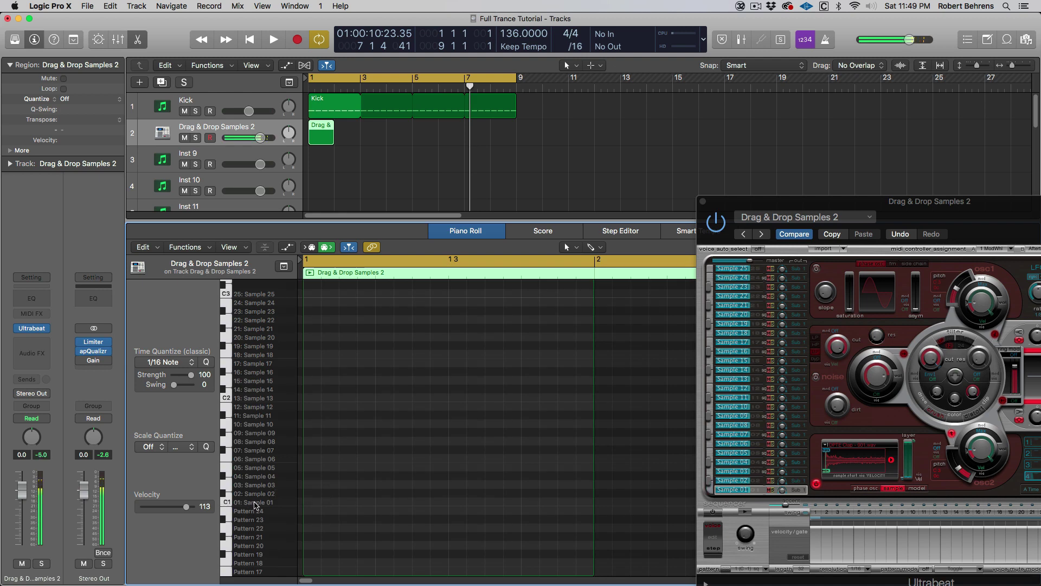
key("space")
key("space")
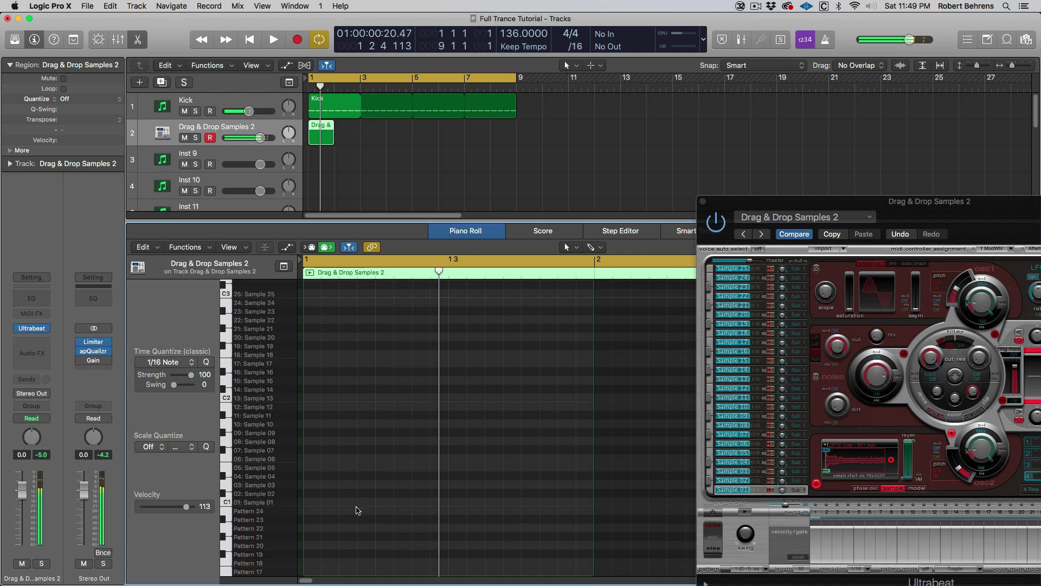
Step: Draw clap notes with the Pencil Tool on the Sample 01 row at beats 2 and 4 of bar 1
key("t")
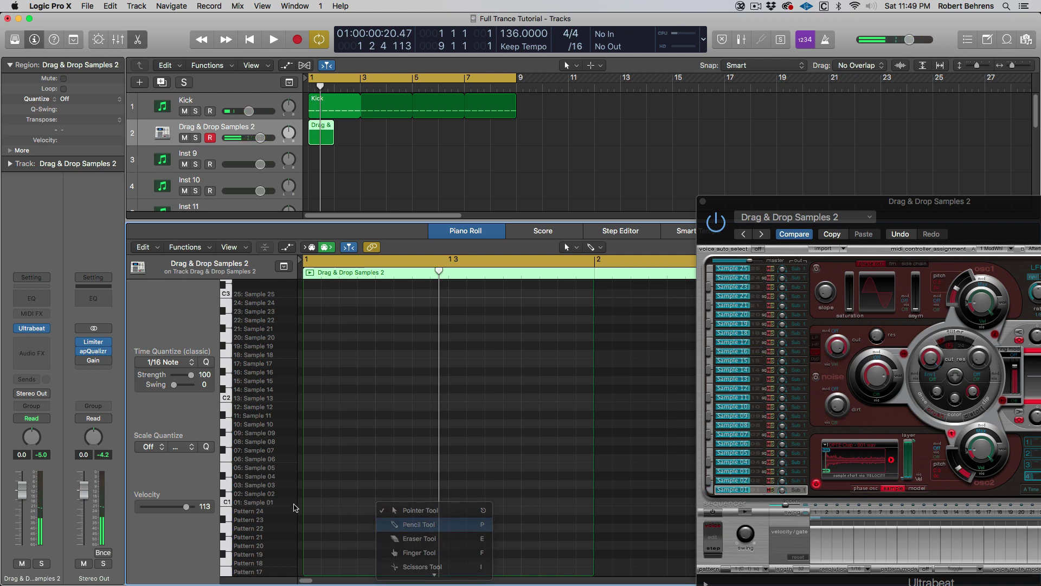
left_click(418, 525)
left_click(264, 504)
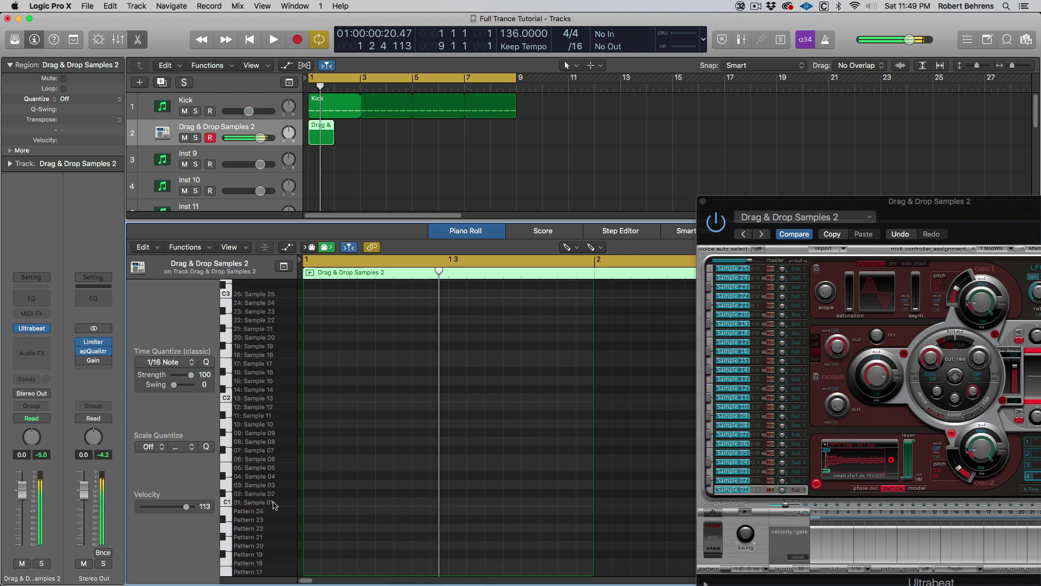
left_click(384, 502)
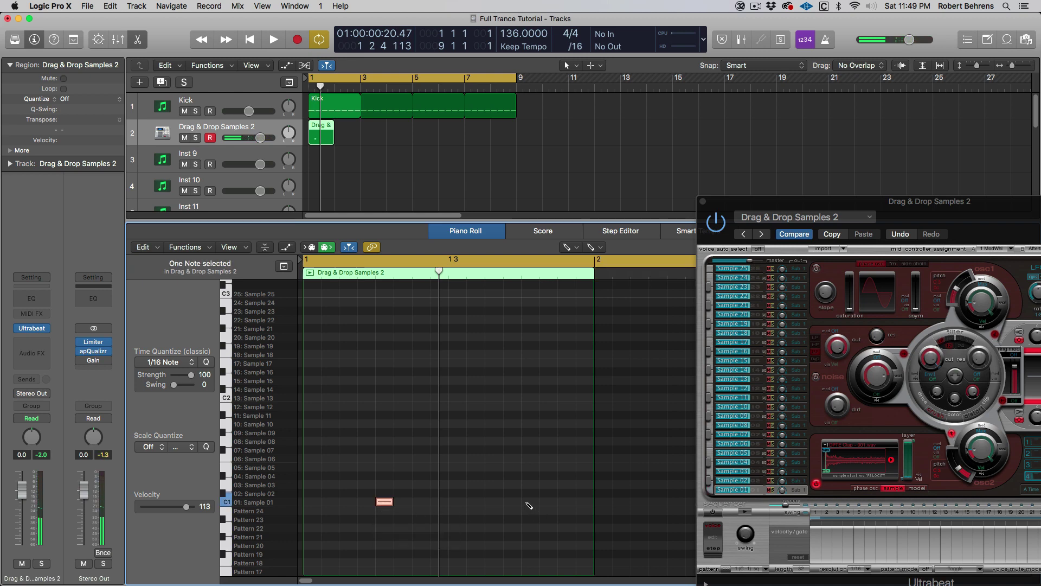
left_click(527, 502)
Step: Play back the clap pattern against the kick and loop its region out to bar 9
key("space")
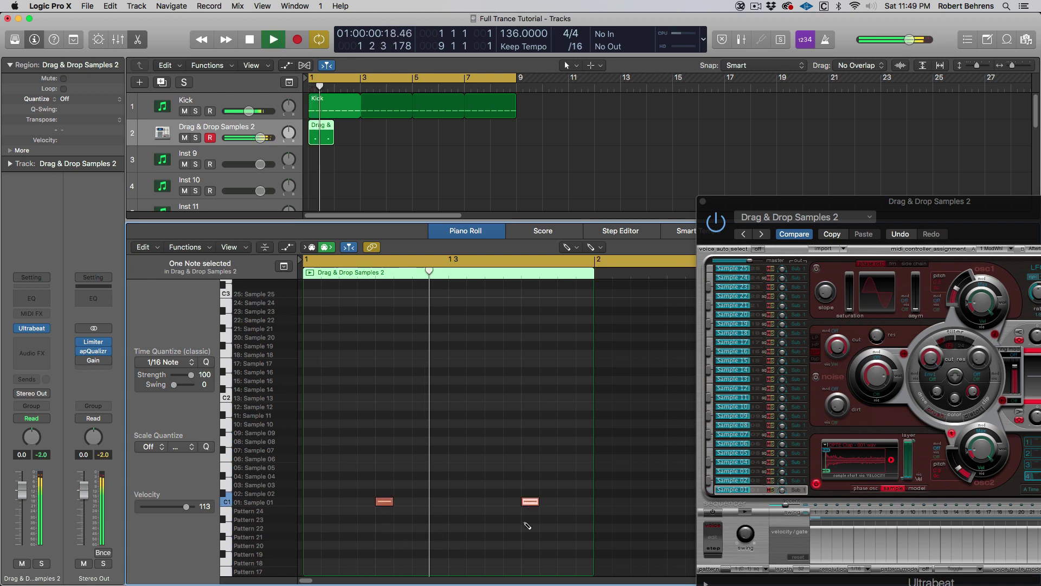
key("space")
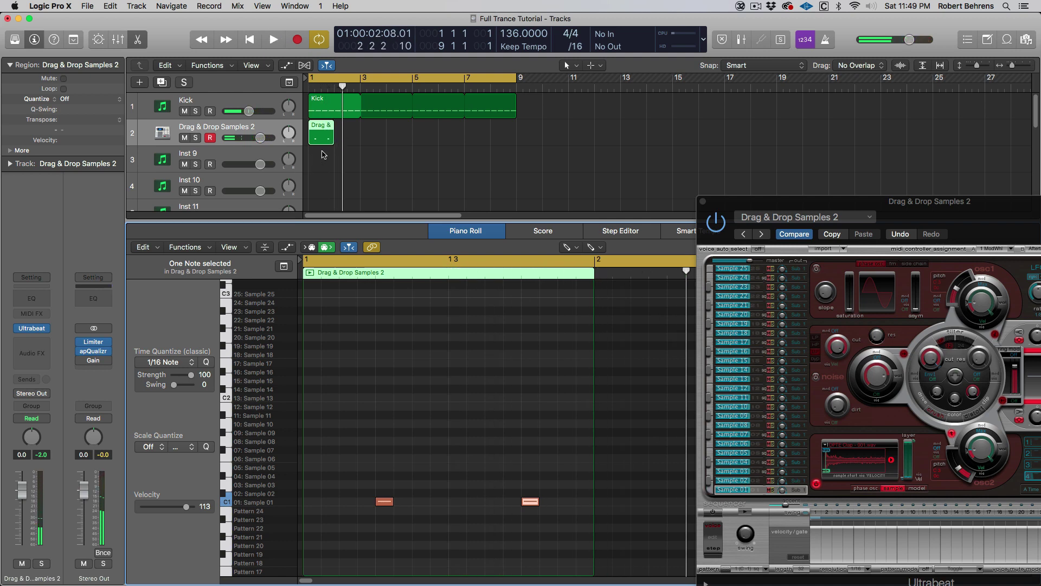
left_click_drag(336, 124, 514, 134)
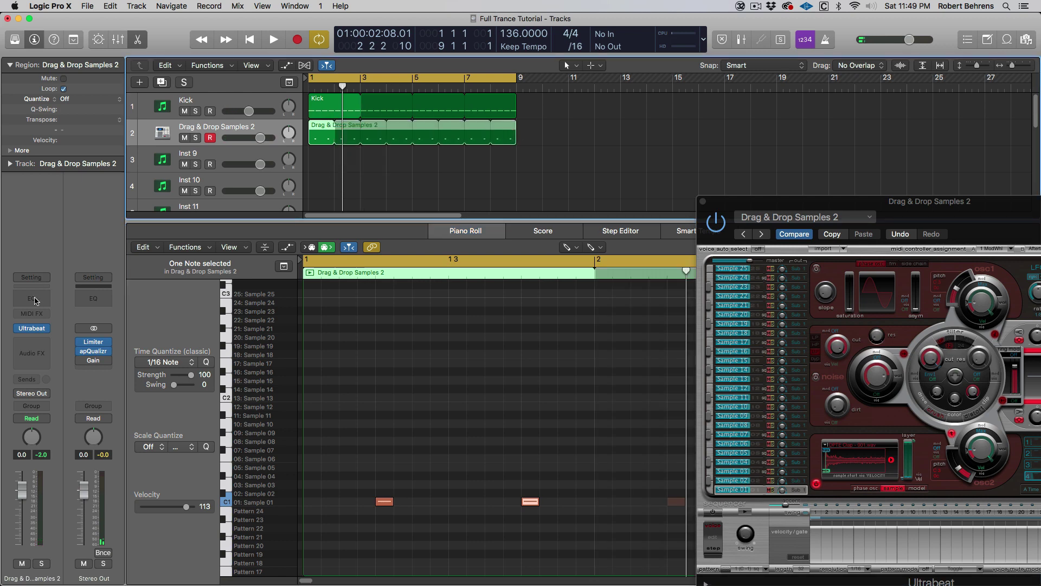
Step: Add a Channel EQ to the clap track and set its low cut to 375 Hz with an 18 dB/Oct slope
left_click(33, 299)
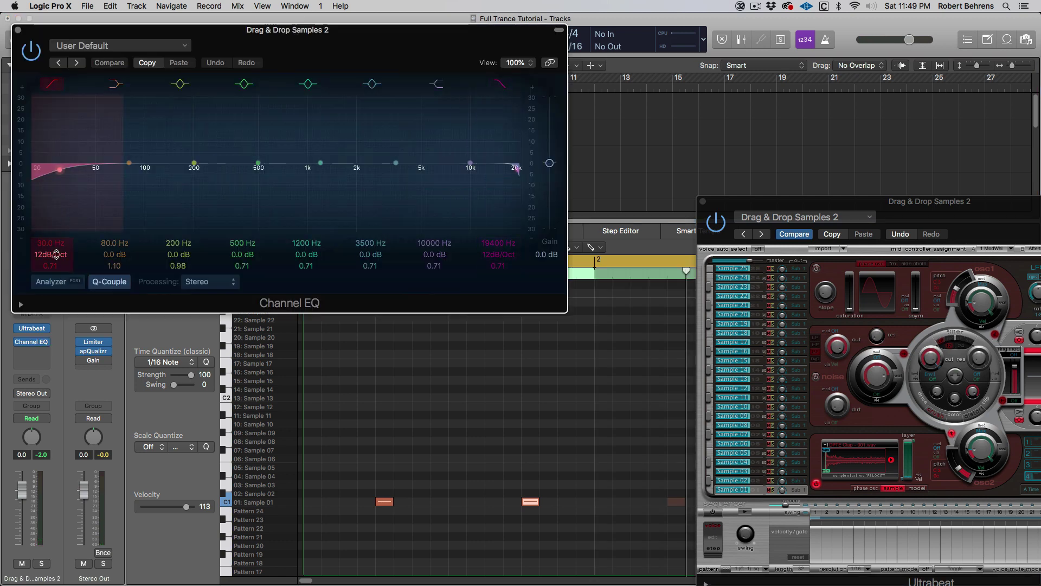
left_click_drag(55, 252, 50, 210)
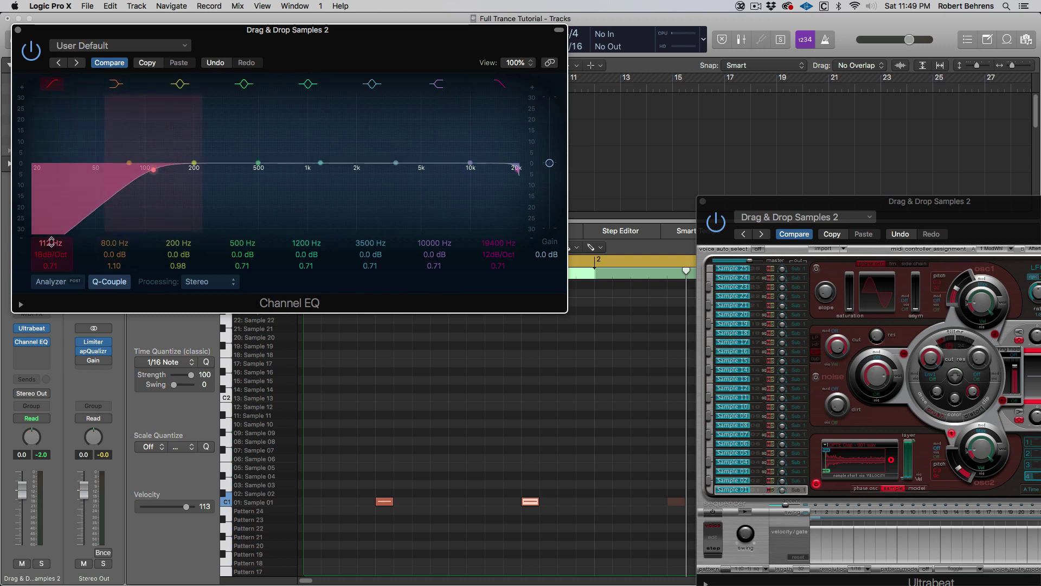
left_click_drag(52, 253, 52, 211)
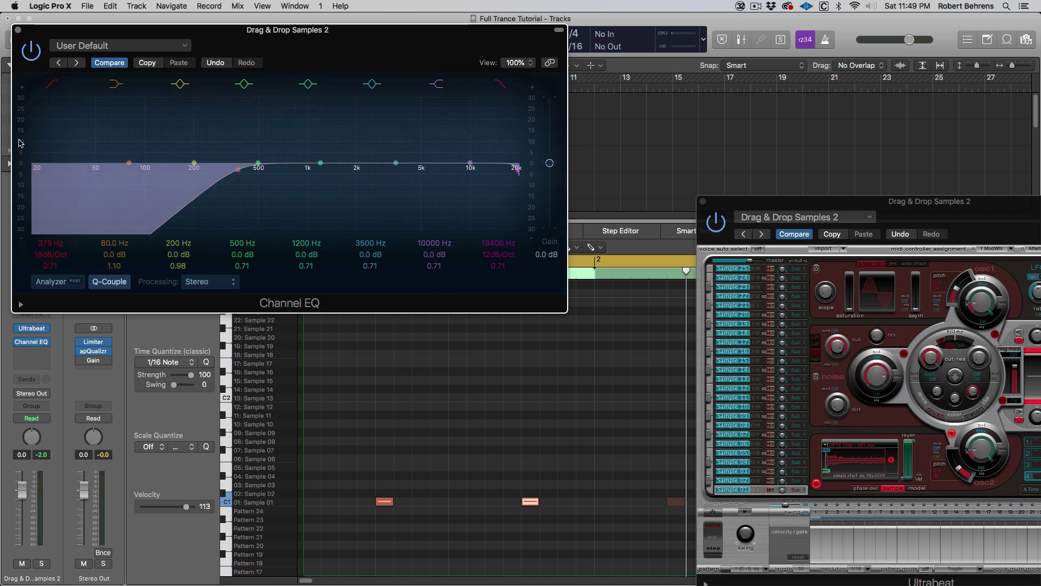
Step: Lower the clap track's volume to -5.9 dB during playback, stop, and close the Channel EQ
key("space")
left_click_drag(21, 504, 22, 522)
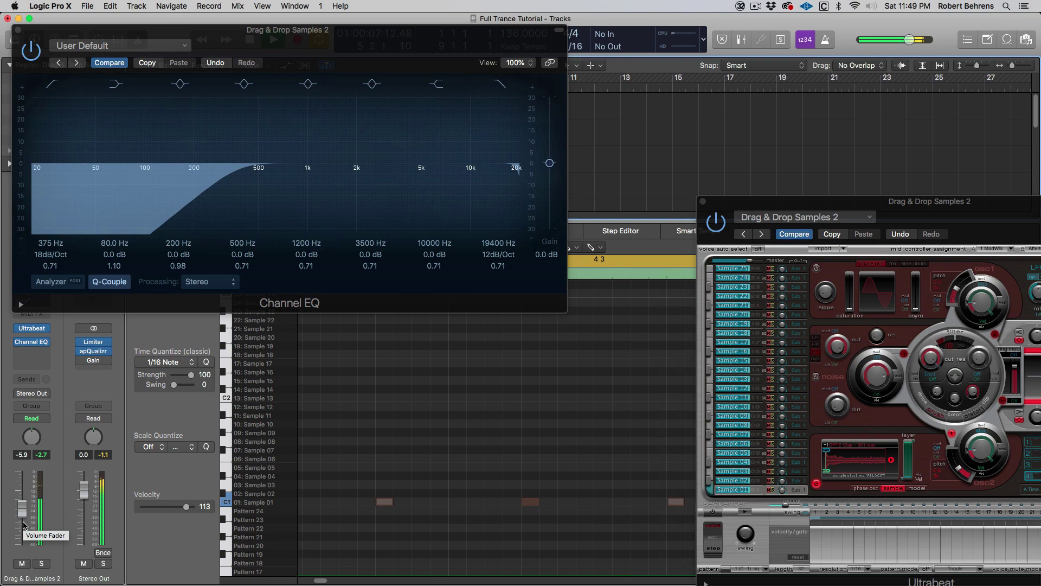
key("space")
left_click(17, 30)
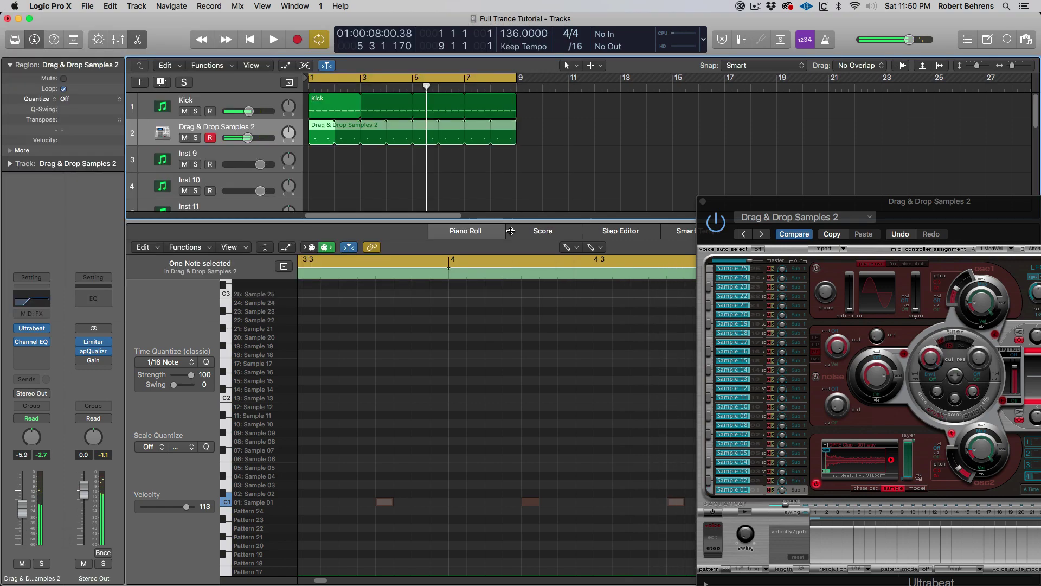
Step: Open the sample loader for Ultrabeat's Sample 01 voice and select DPTE Clap - 001.wav
left_click_drag(821, 204, 494, 173)
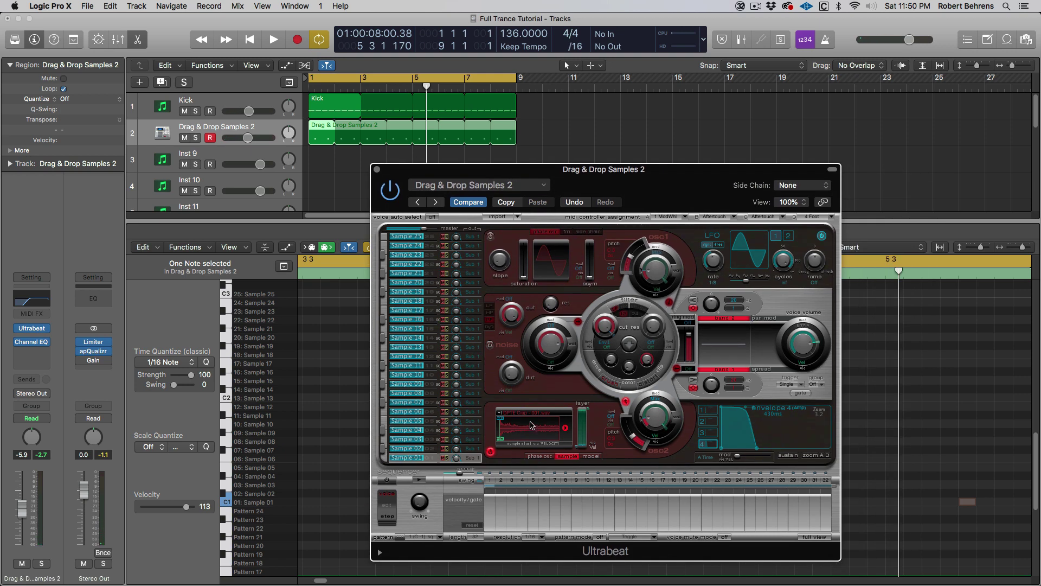
left_click(500, 415)
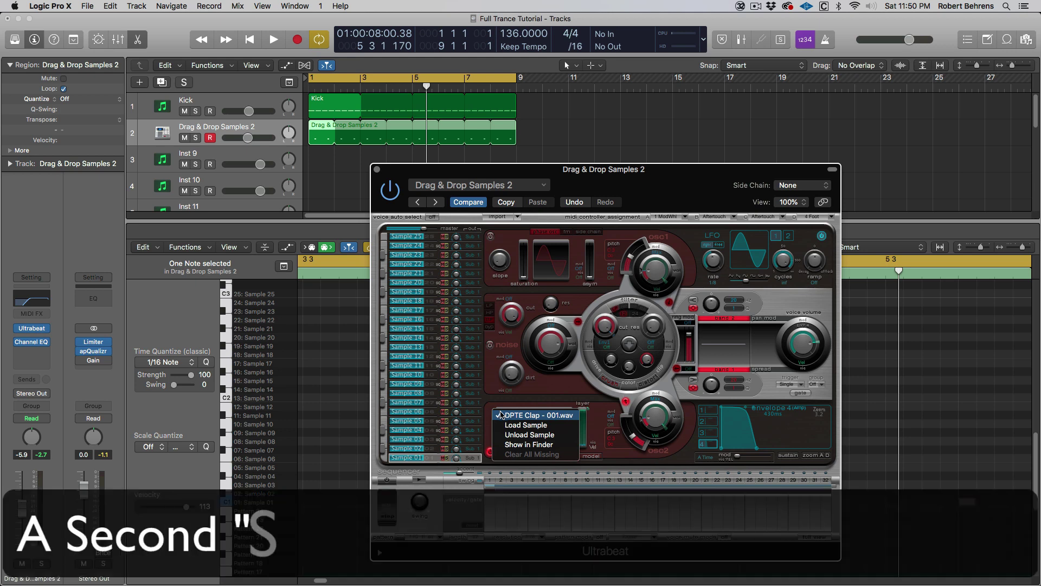
left_click(529, 426)
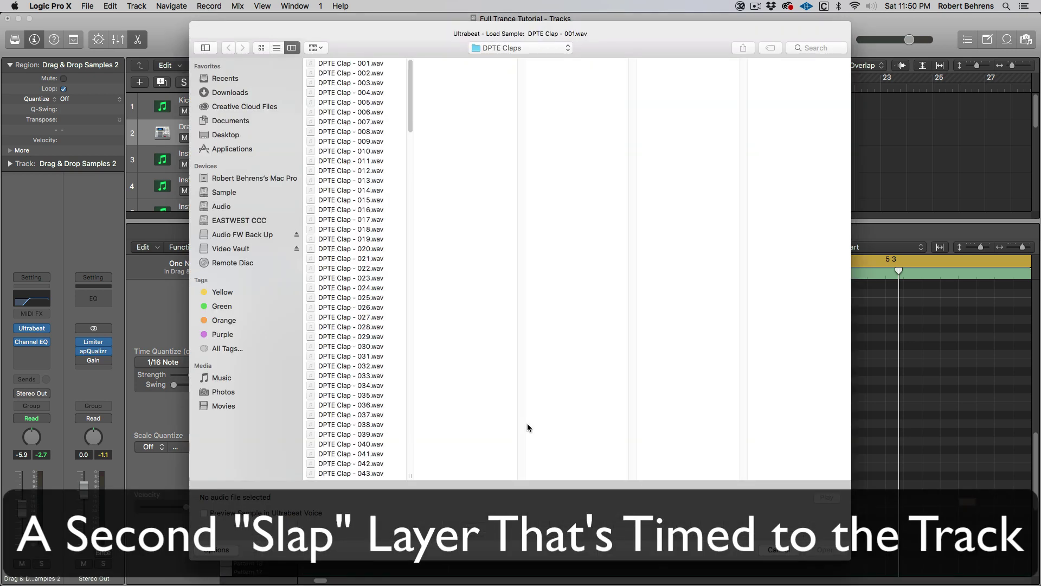
left_click(342, 63)
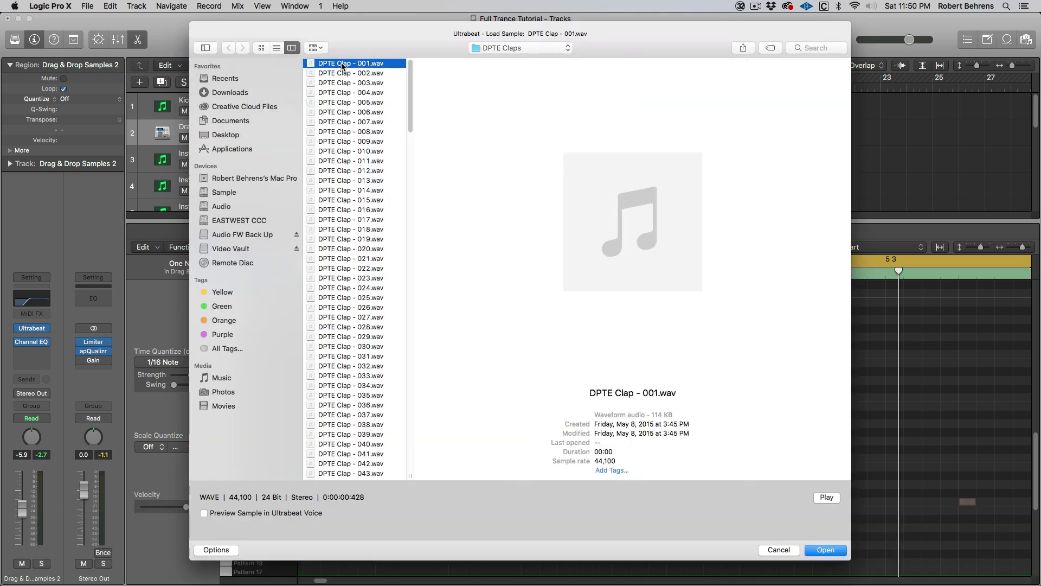
Step: Audition the clap samples in the DPTE Claps folder and load DPTE Clap - 028.wav into Sample 01
key("space")
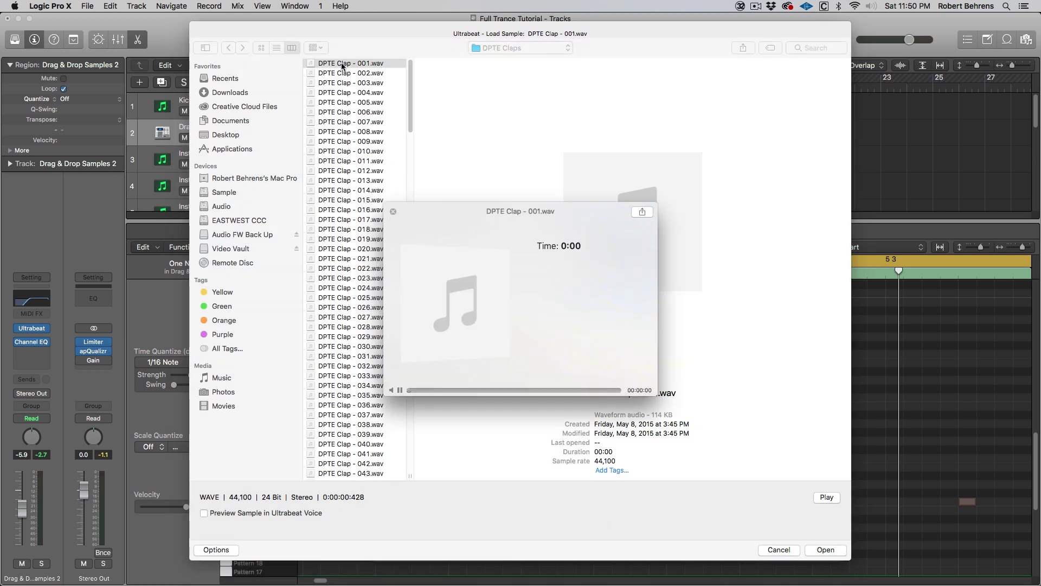
key("Down")
key("Down")
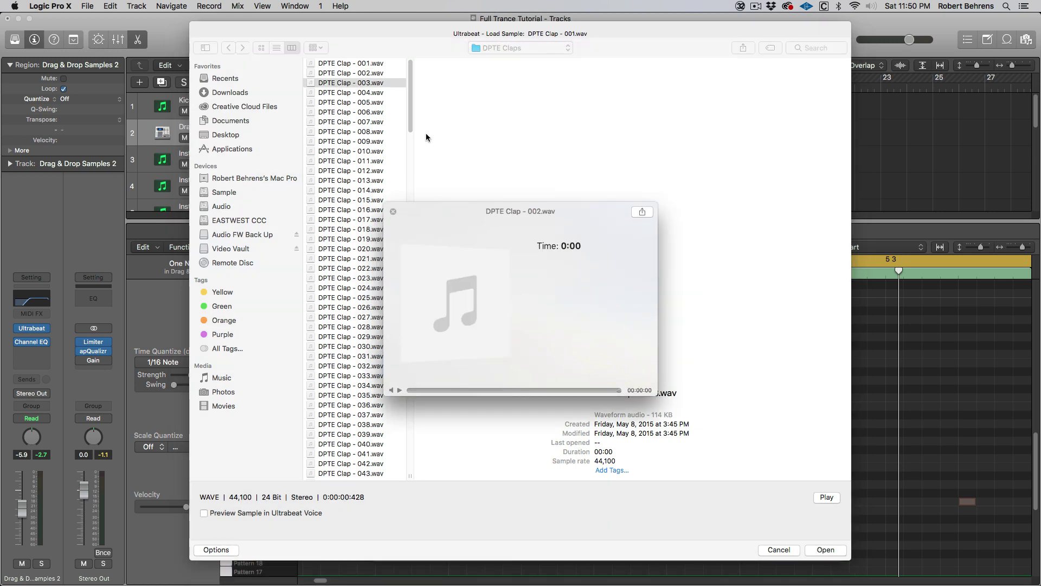
key("Down")
key("Down")
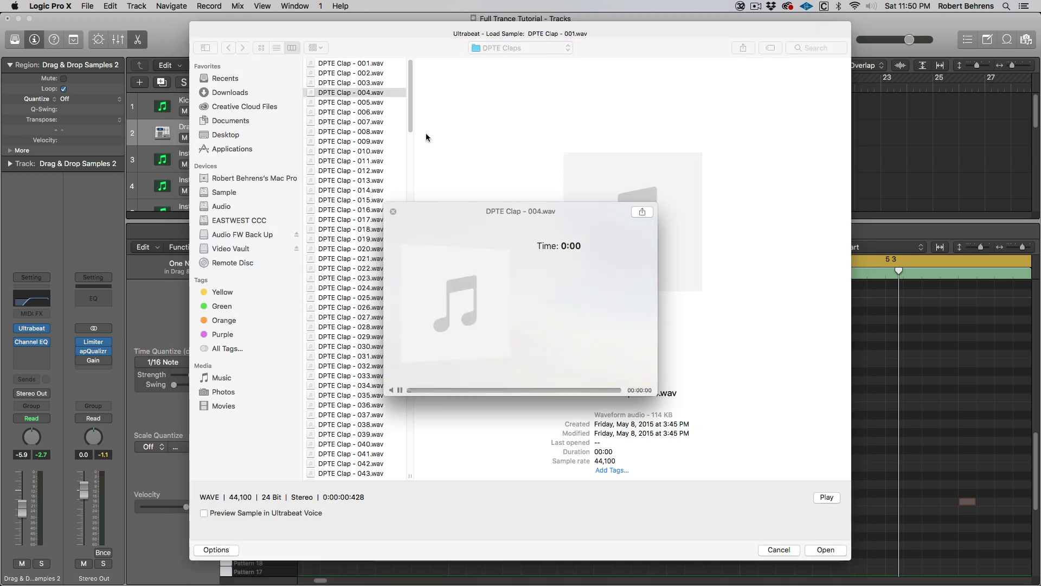
key("Down")
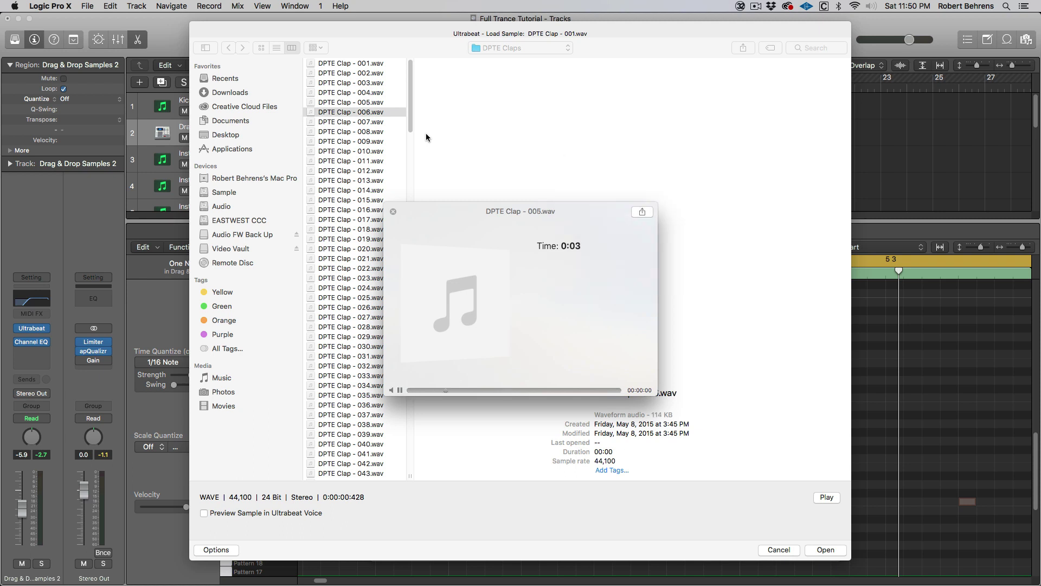
key("Down")
key("Down")
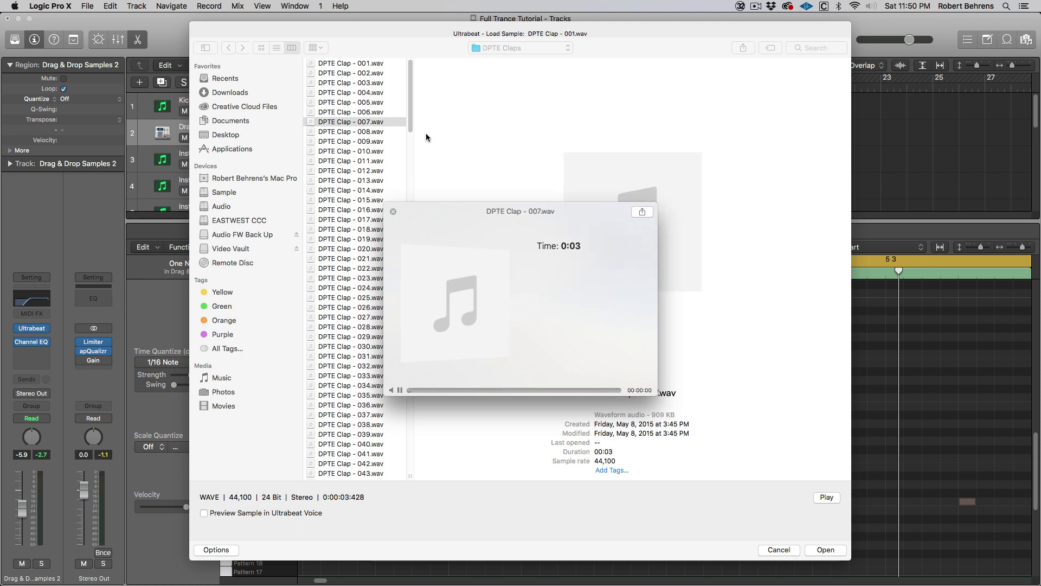
key("Down")
key("Down")
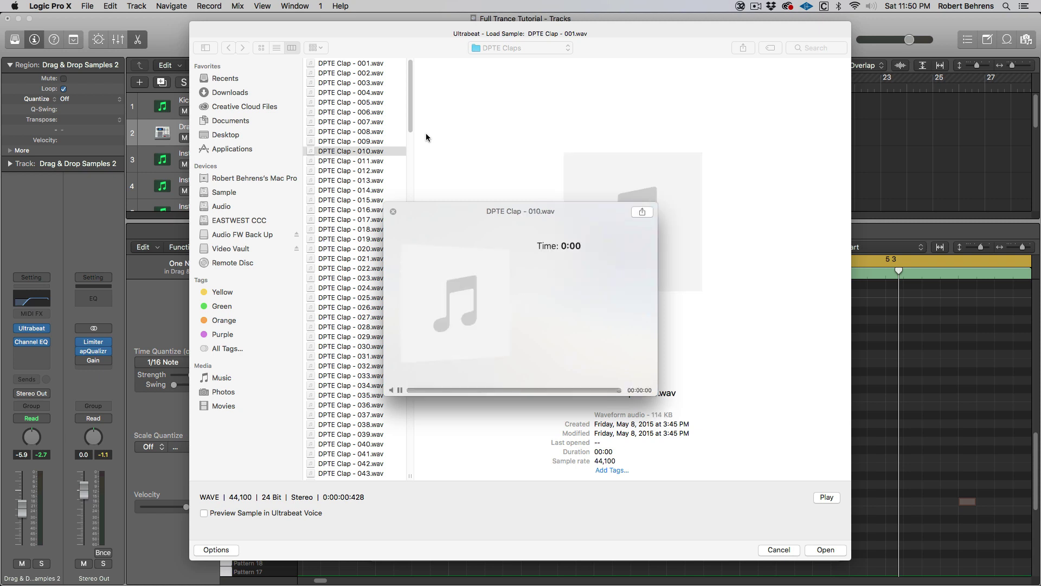
key("Down")
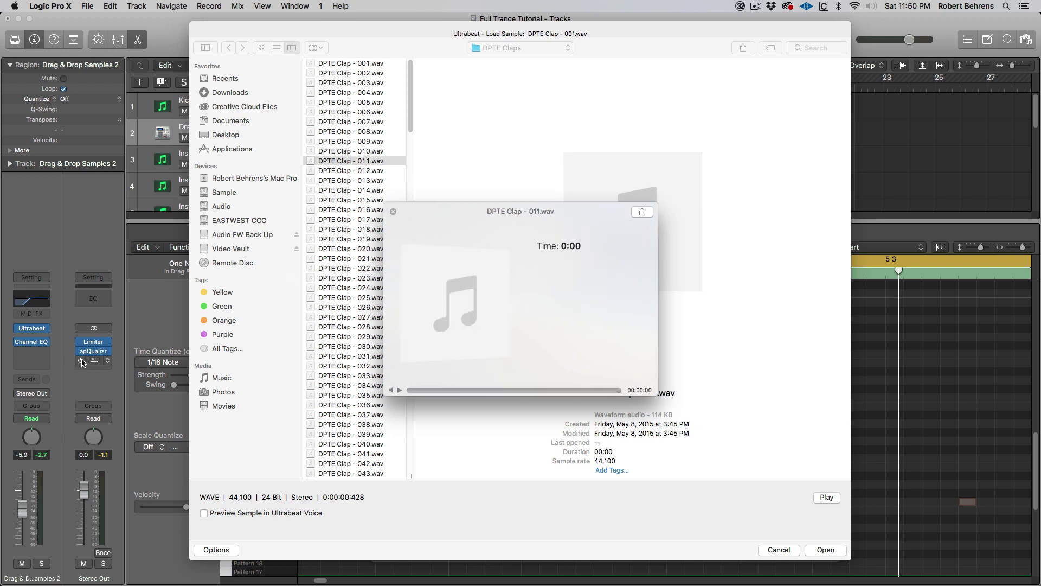
key("Down")
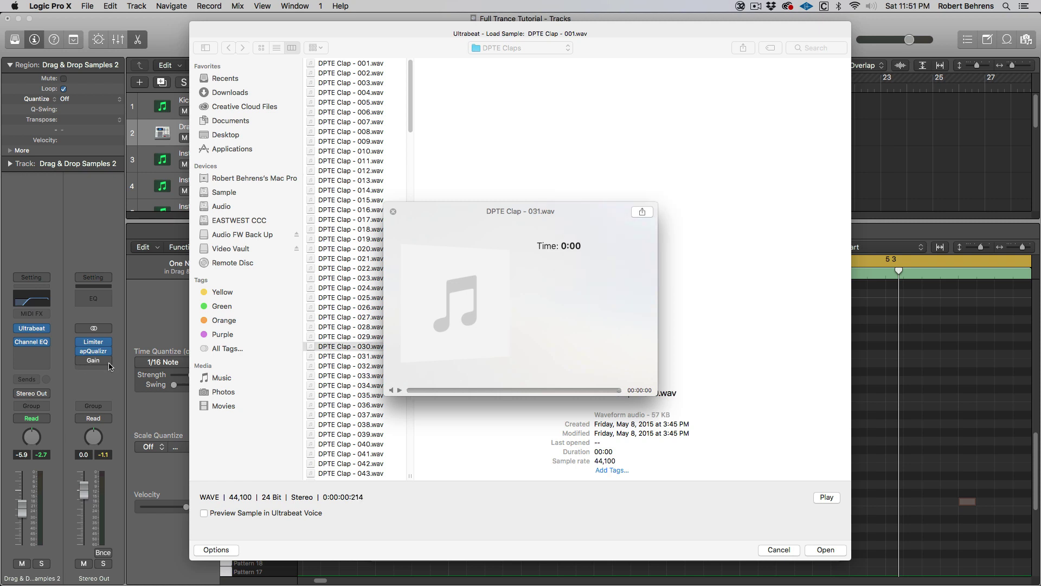
key("Up")
key("Up")
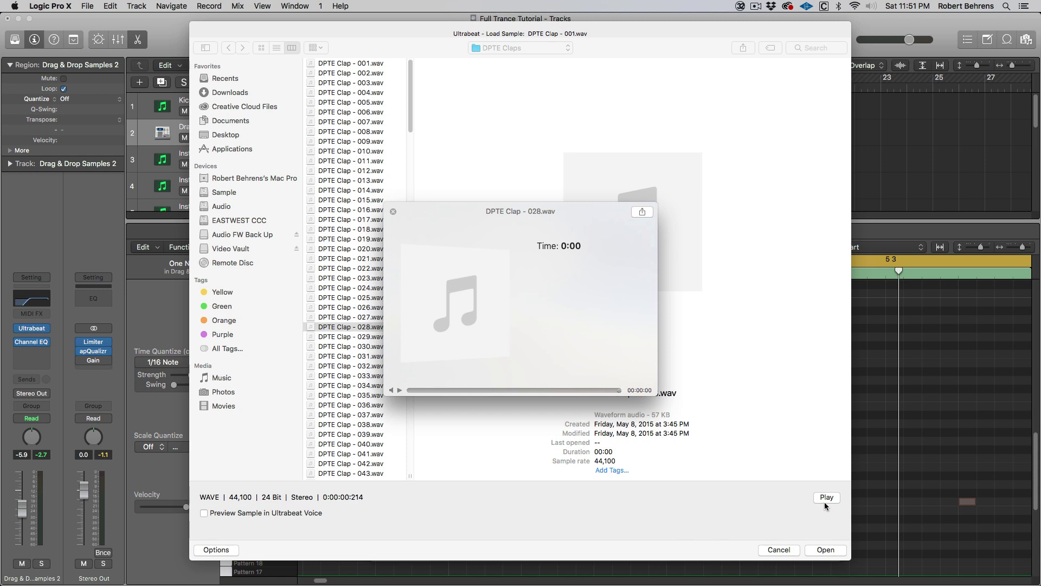
left_click(825, 550)
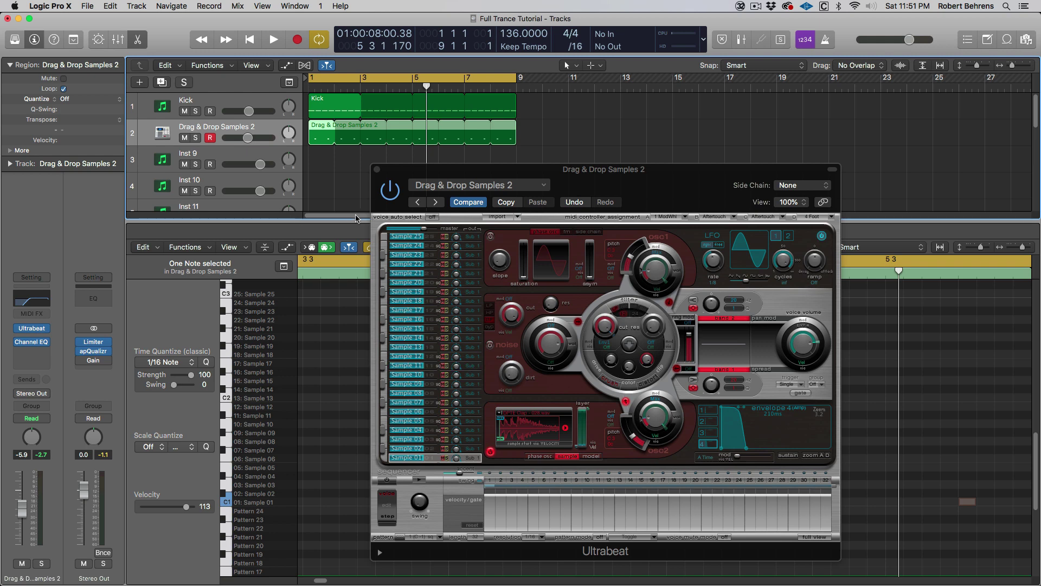
Step: Lower the clap track's volume to -10.0 dB during playback, stop, and audition the Sample 01 voice
key("space")
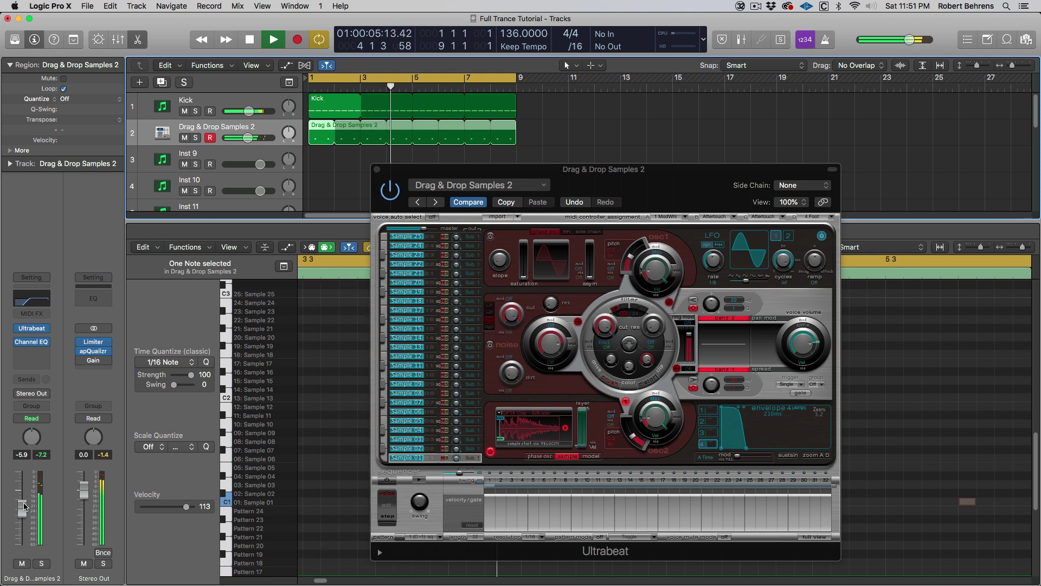
left_click_drag(23, 509, 25, 513)
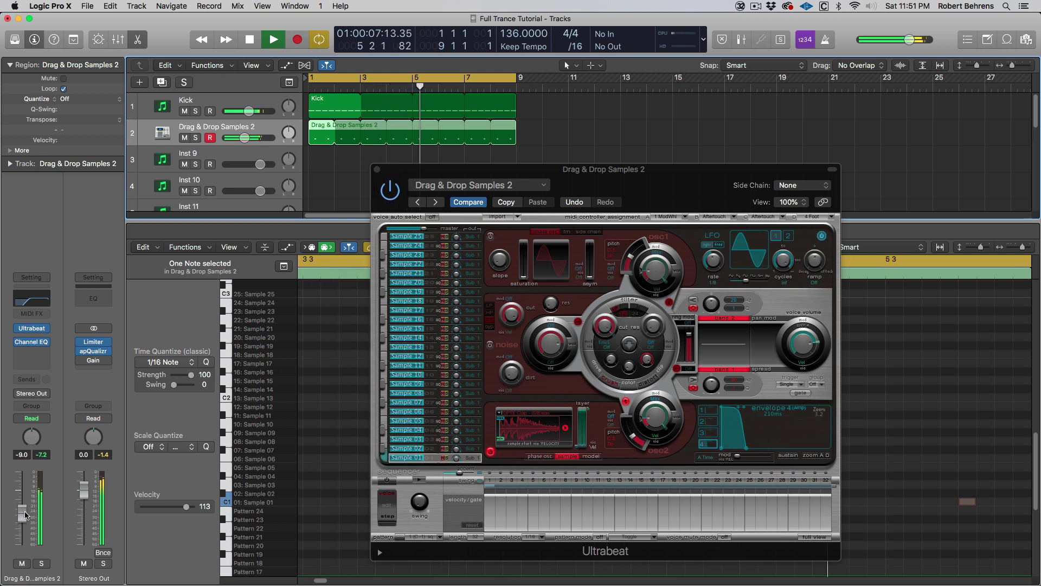
left_click_drag(25, 514, 25, 517)
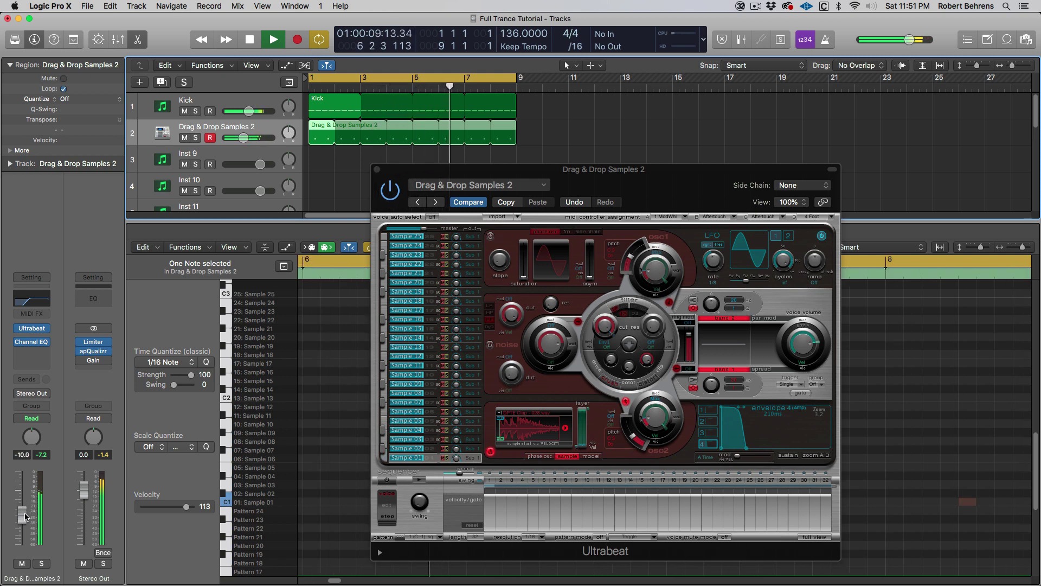
key("space")
left_click(401, 421)
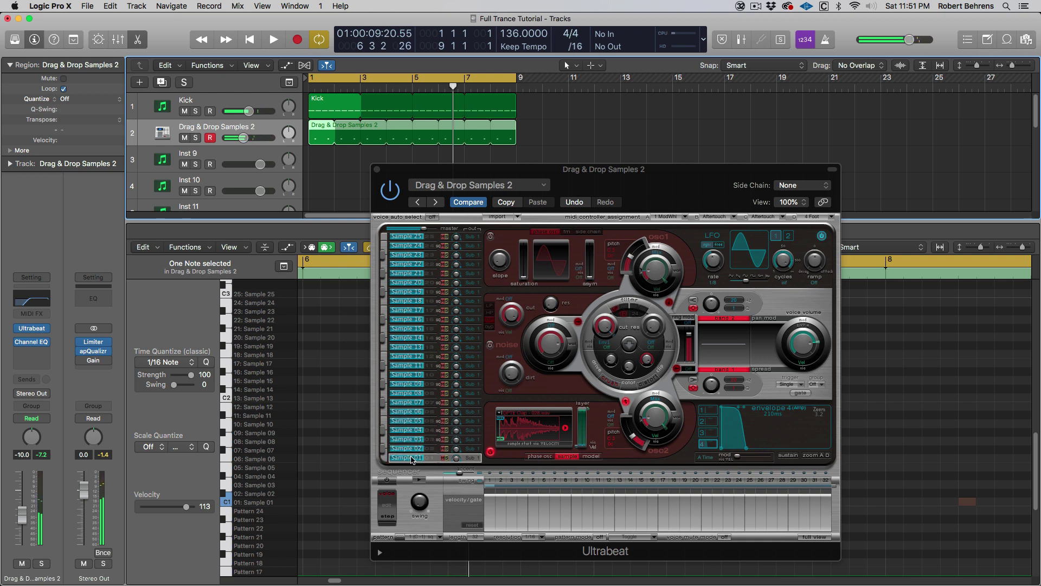
Step: Close the Ultrabeat window and set the Piano Roll's snap value to Ticks
left_click(319, 138)
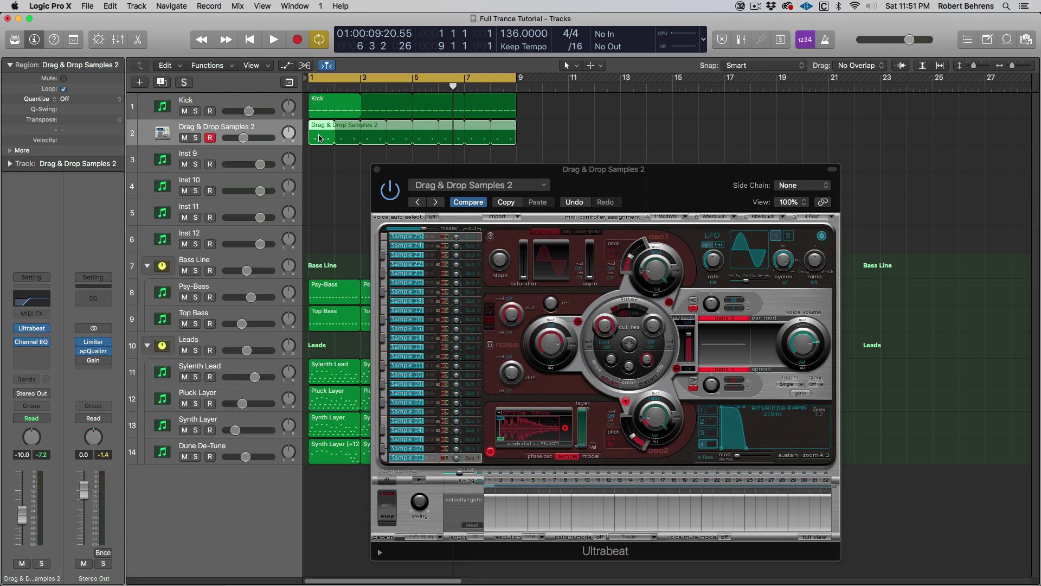
left_click(377, 170)
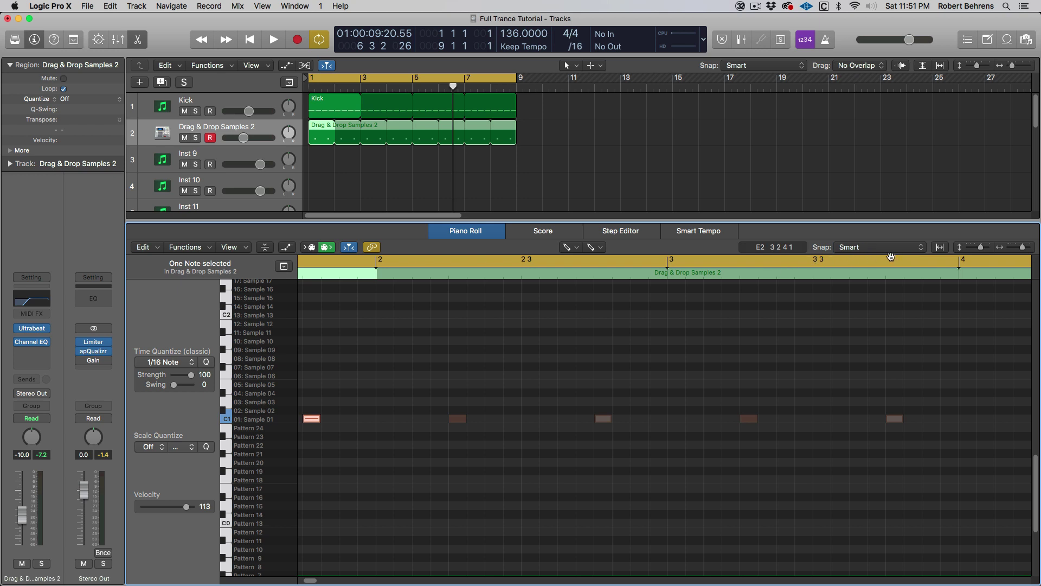
left_click(918, 249)
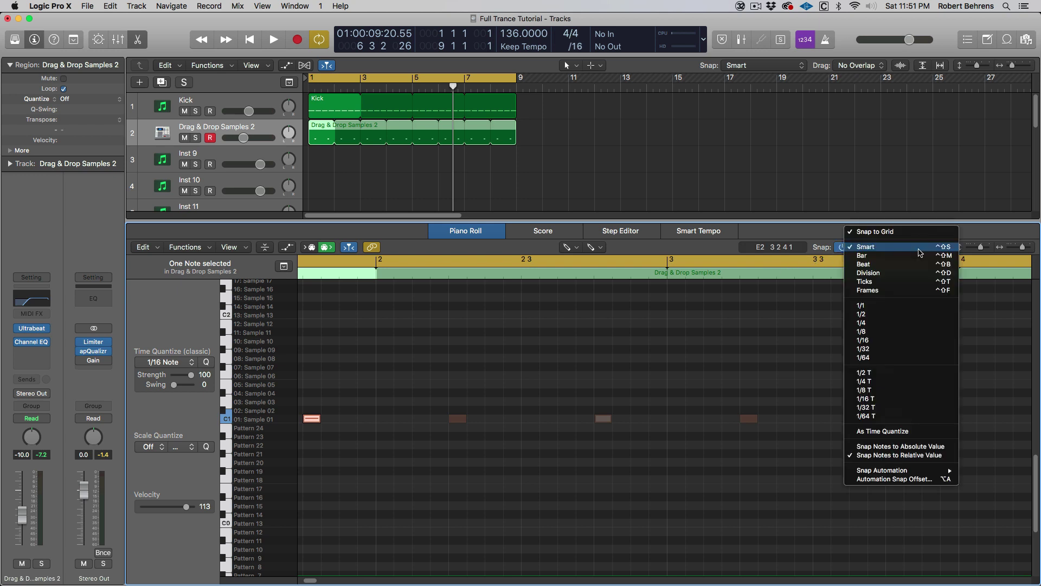
left_click(885, 285)
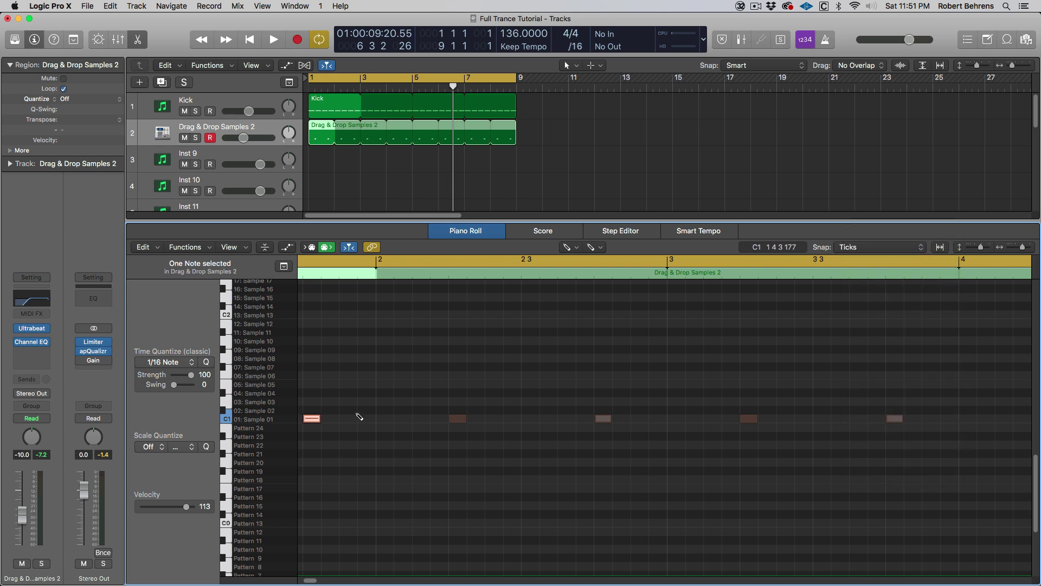
Step: Switch the Piano Roll to the Pointer Tool and select both notes on the Sample 01 row
left_click_drag(332, 396, 415, 490)
scroll(418, 414, "left", 2)
scroll(418, 414, "up", 8)
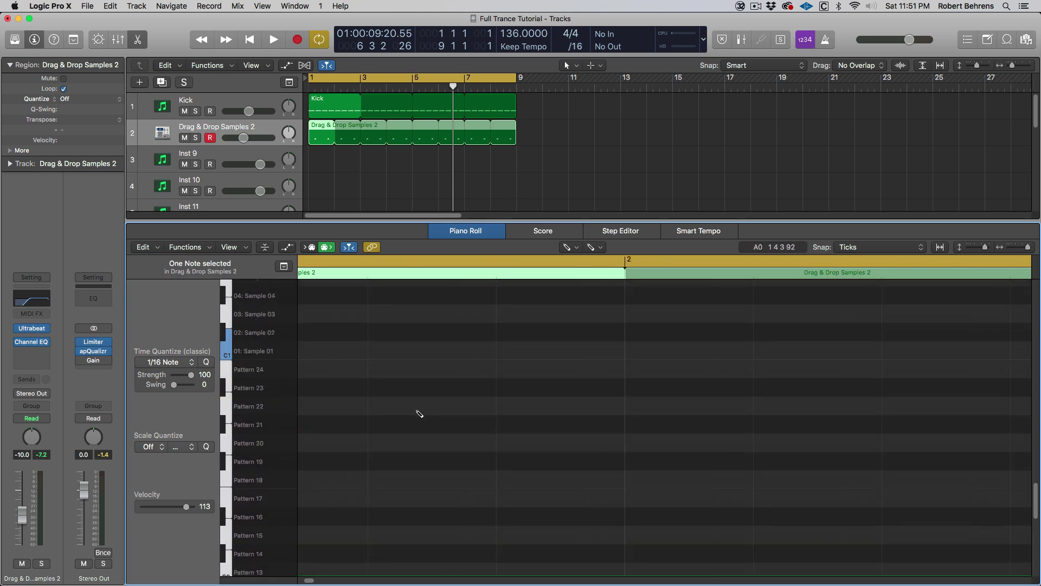
scroll(419, 414, "left", 5)
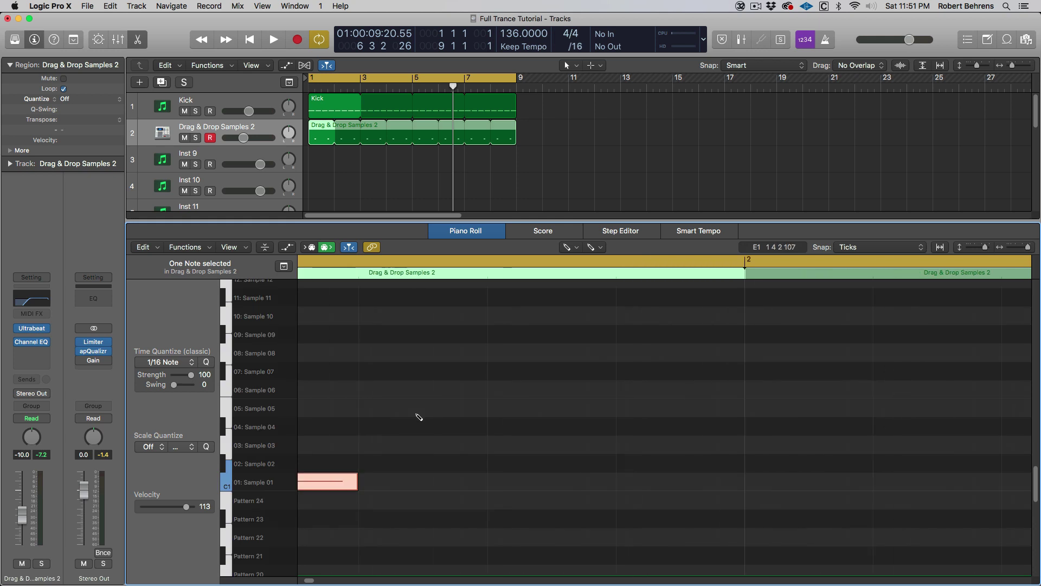
key("t")
key("t")
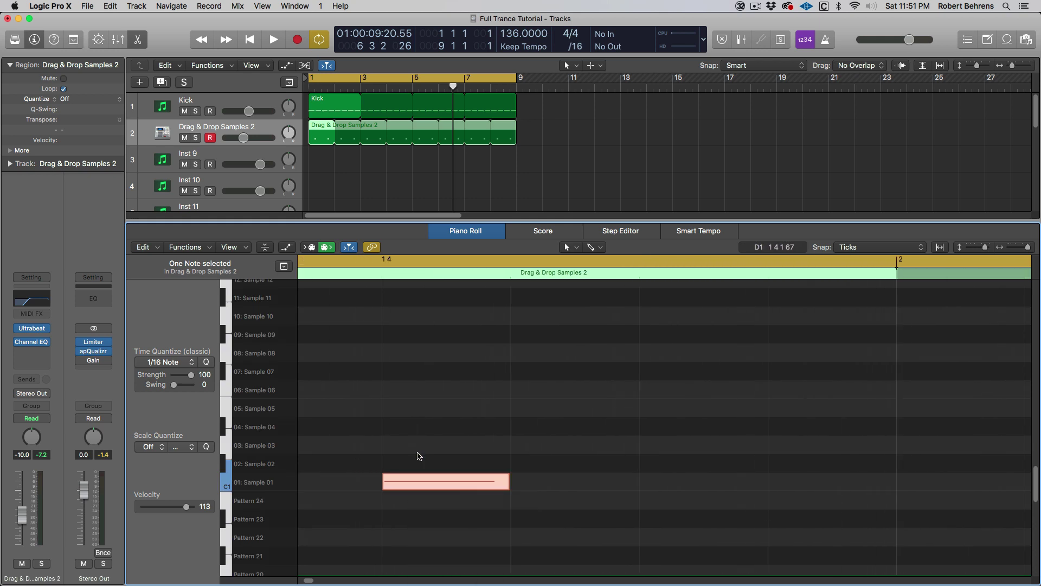
left_click(270, 484)
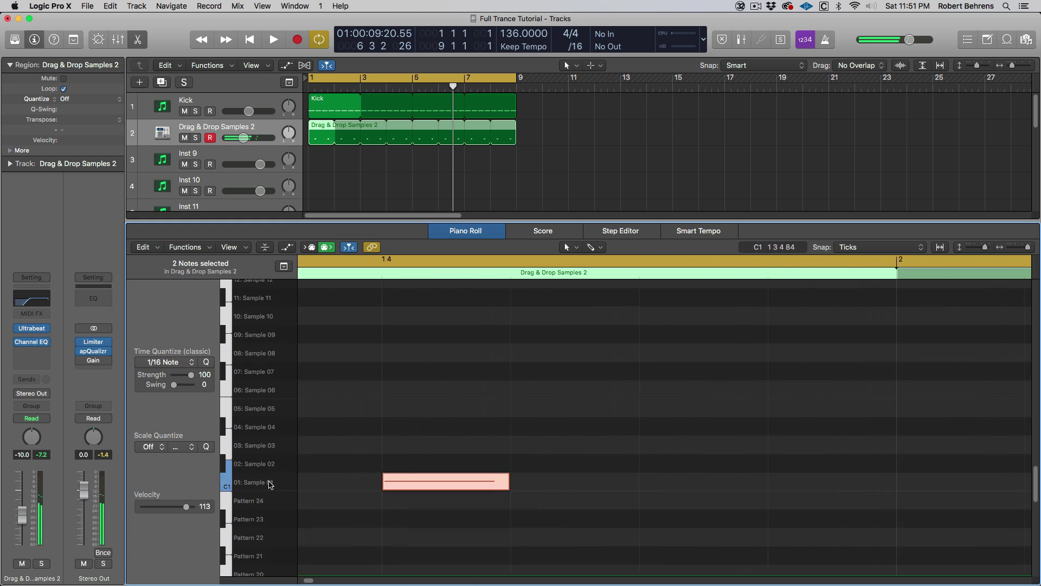
Step: Shift both selected clap notes a few ticks earlier, slightly ahead of beats 2 and 4
scroll(551, 419, "down", 8)
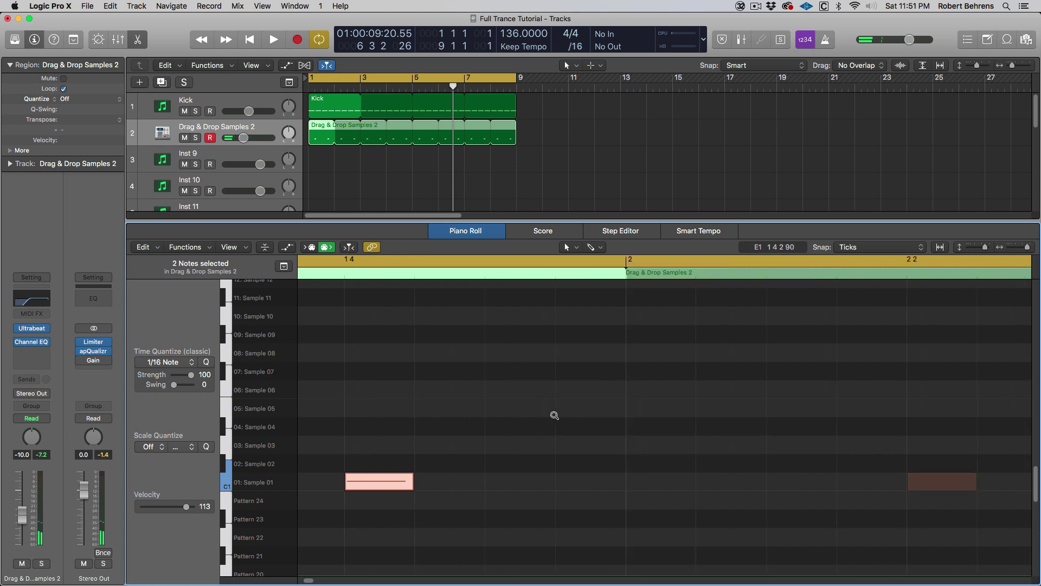
scroll(554, 415, "down", 2)
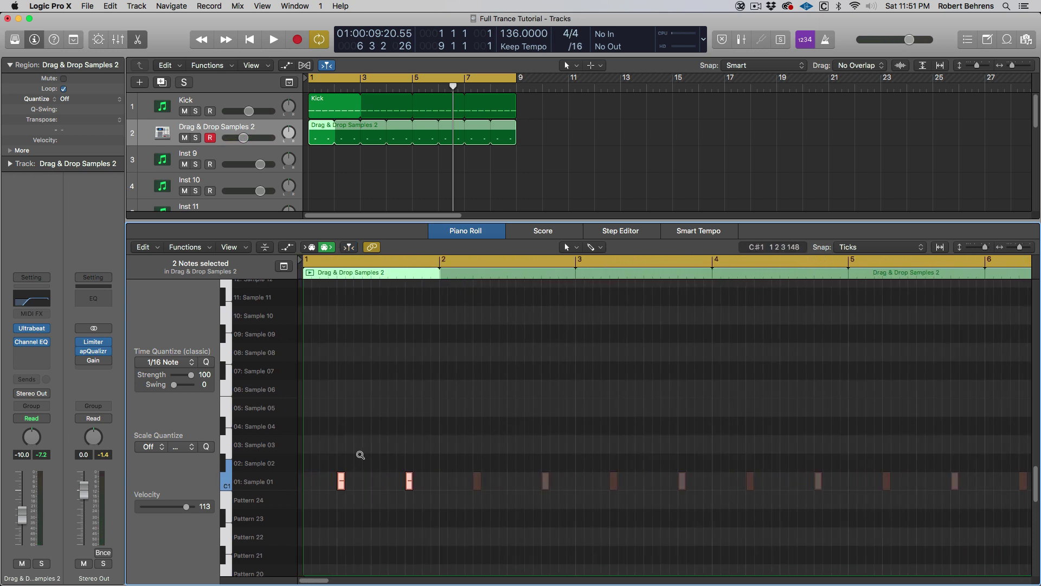
scroll(361, 454, "up", 10)
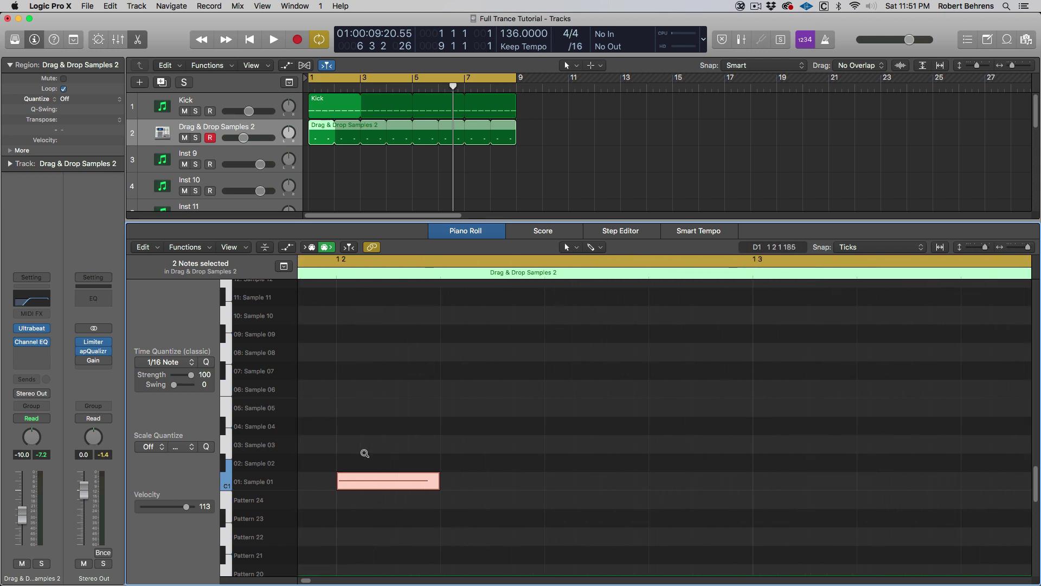
scroll(442, 465, "right", 10)
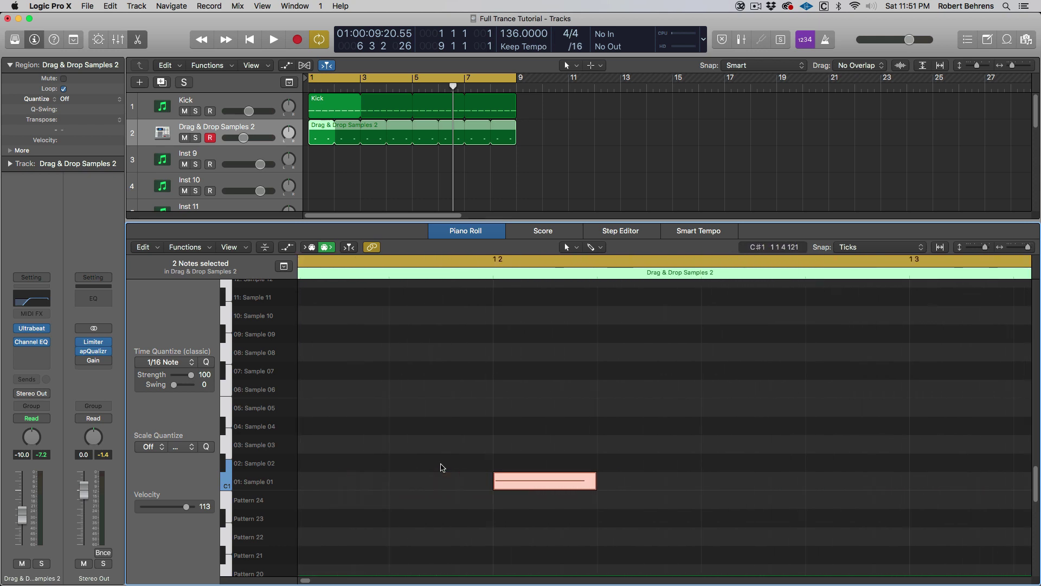
scroll(442, 465, "left", 8)
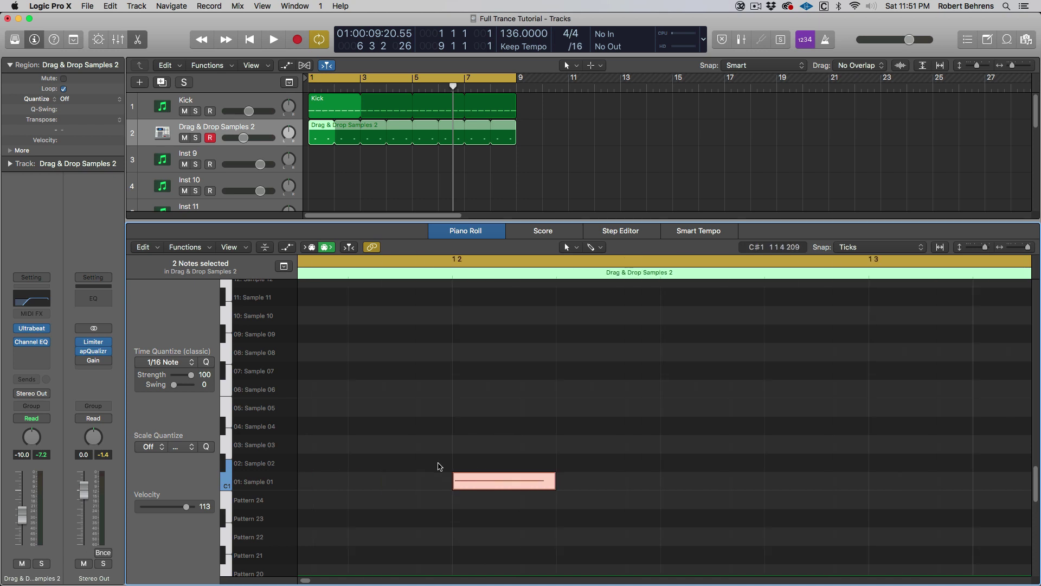
left_click_drag(473, 481, 468, 481)
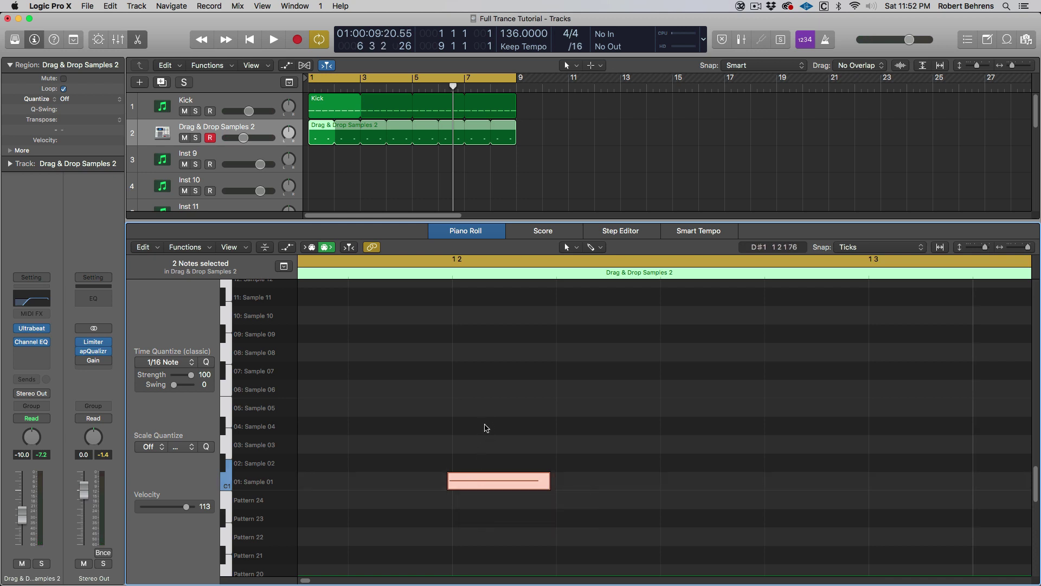
Step: Play the project from the start to check the shifted clap timing against the kick, then stop playback
left_click(486, 427, "ctrl+alt")
key("Return")
key("space")
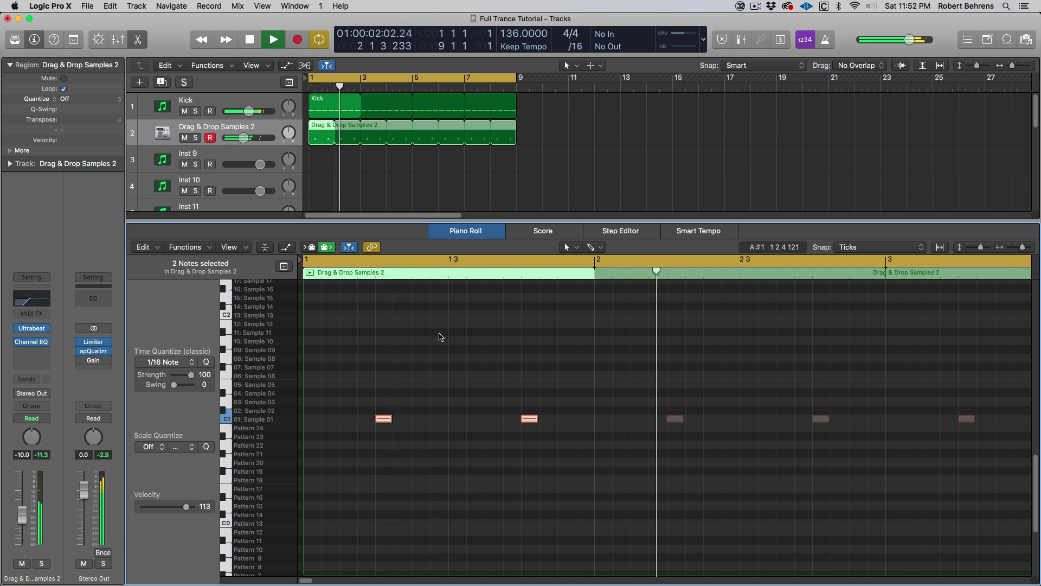
key("space")
Step: In the clap track's Channel EQ, set the low cut to 630 Hz, the 10000 Hz shelf to +6.0 dB and the high cut to 18000 Hz
left_click(38, 303)
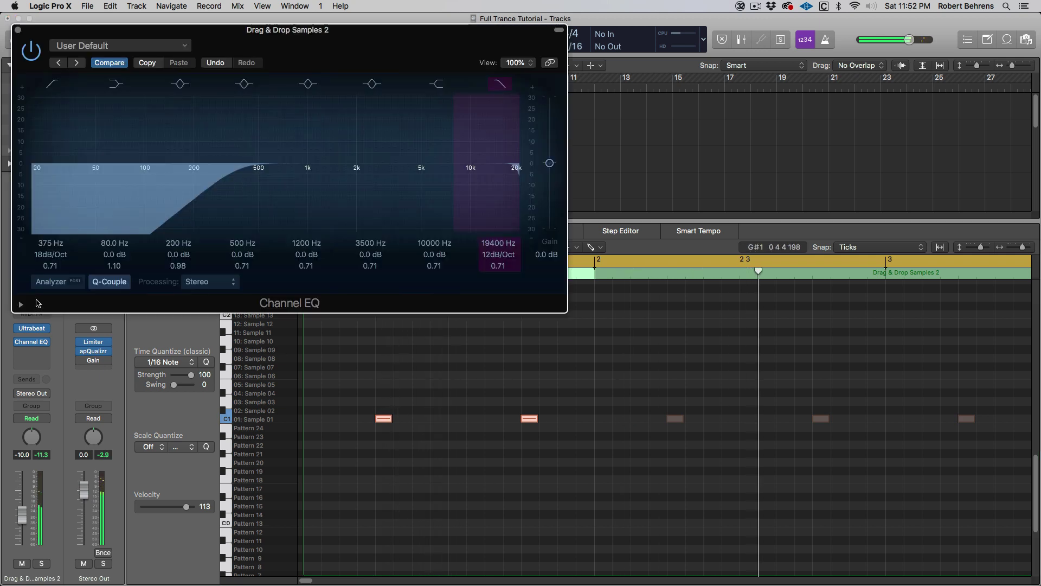
left_click_drag(47, 242, 47, 217)
left_click_drag(431, 251, 431, 238)
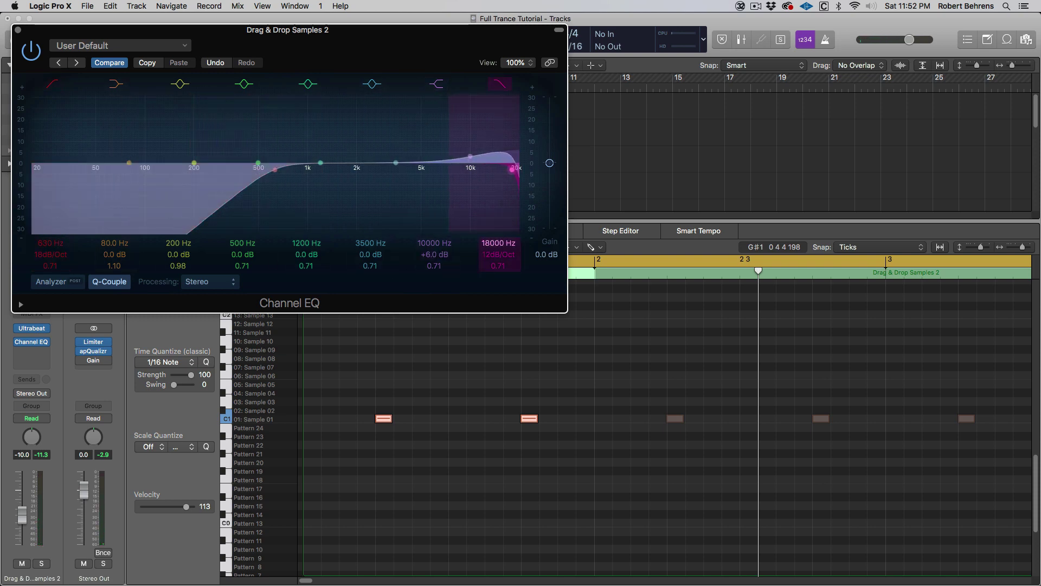
Step: In the clap track's Channel EQ, set the high cut to 19200 Hz and the high shelf to 5300 Hz at +4.5 dB
left_click_drag(513, 169, 516, 169)
left_click_drag(434, 254, 435, 250)
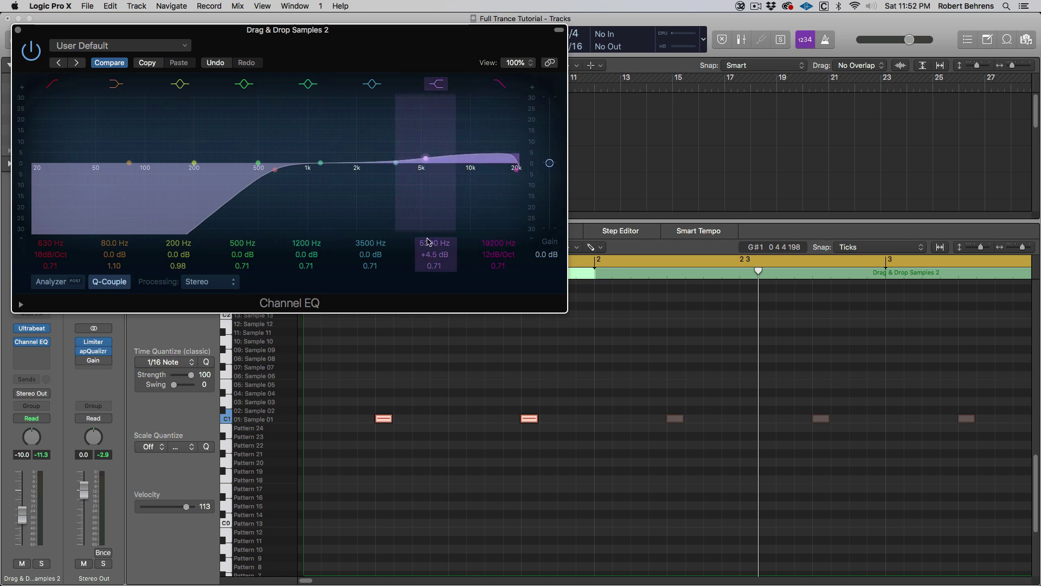
Step: Play the project, lower the clap track's volume to -12.8 dB and close the Channel EQ
key("space")
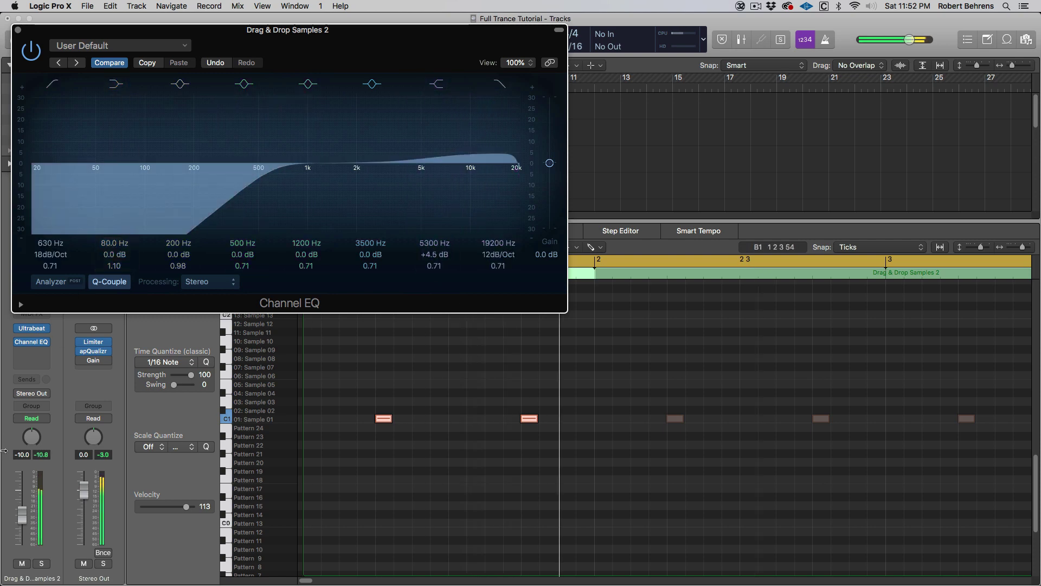
left_click_drag(22, 515, 23, 519)
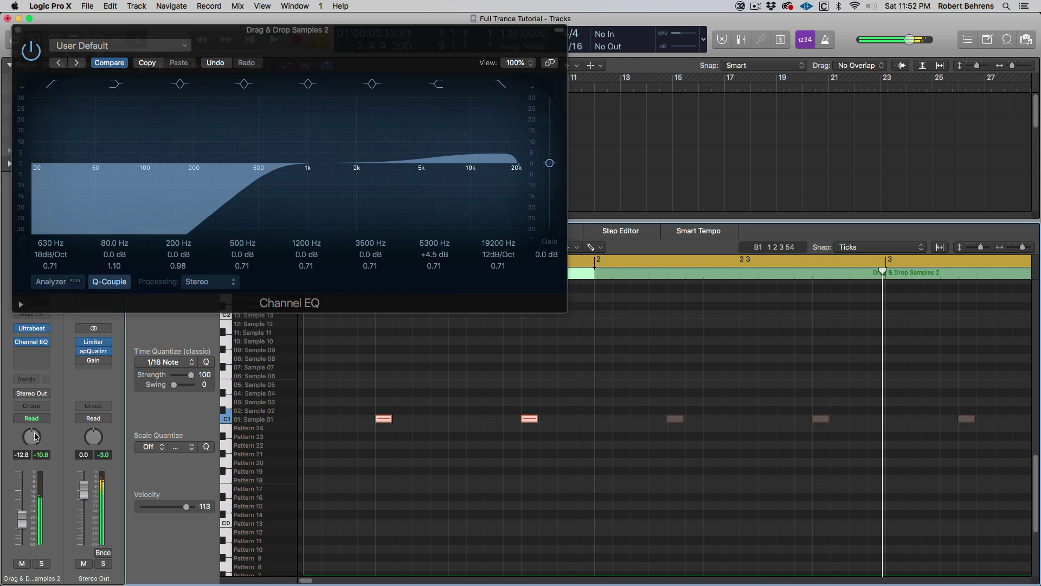
left_click(19, 29)
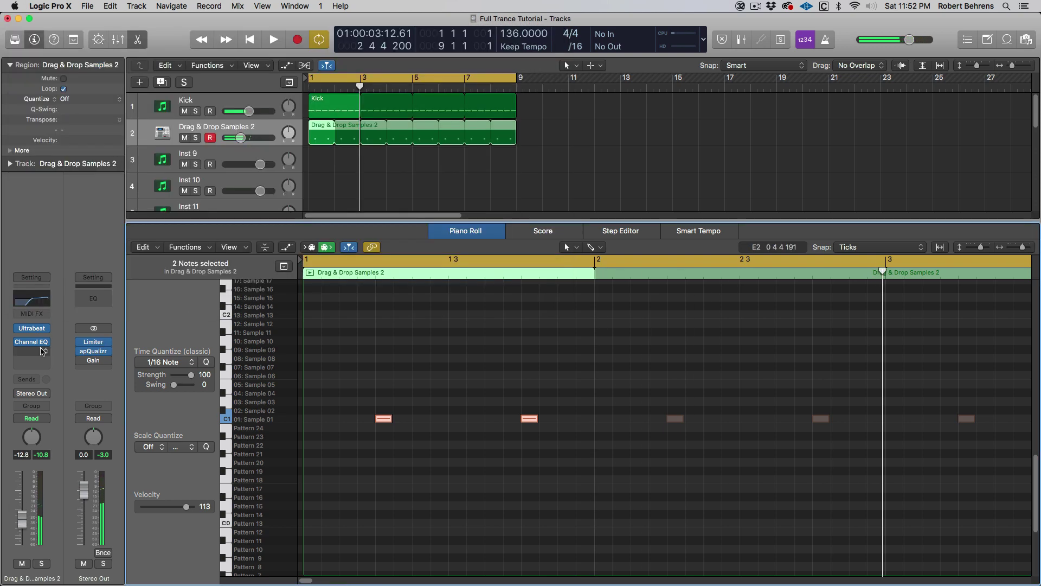
Step: Reopen the clap track's Channel EQ, bring the 5300 Hz high shelf's gain close to 0 dB and close the EQ
left_click(32, 299)
left_click_drag(425, 163, 426, 167)
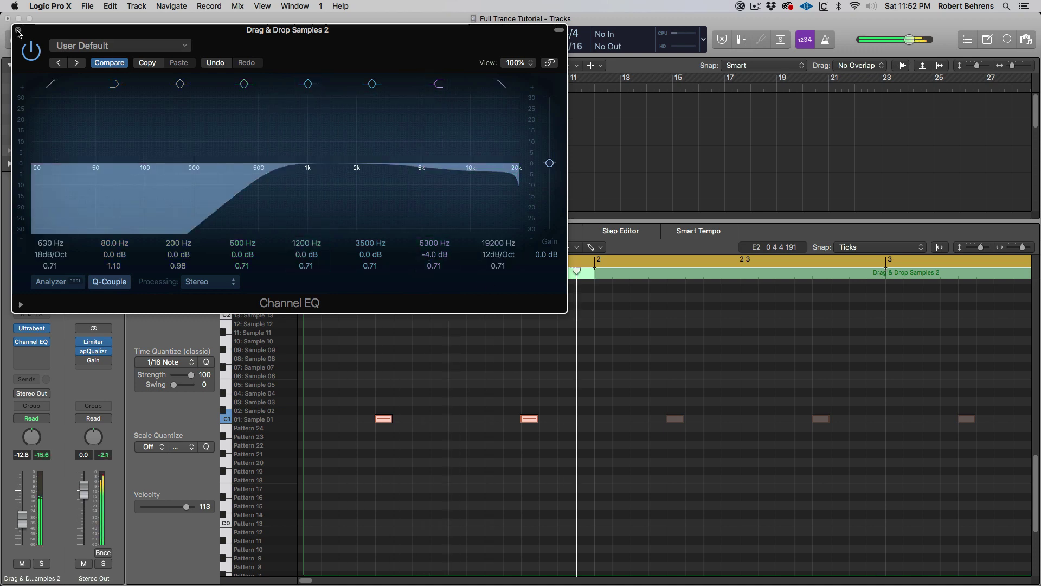
left_click_drag(435, 253, 435, 240)
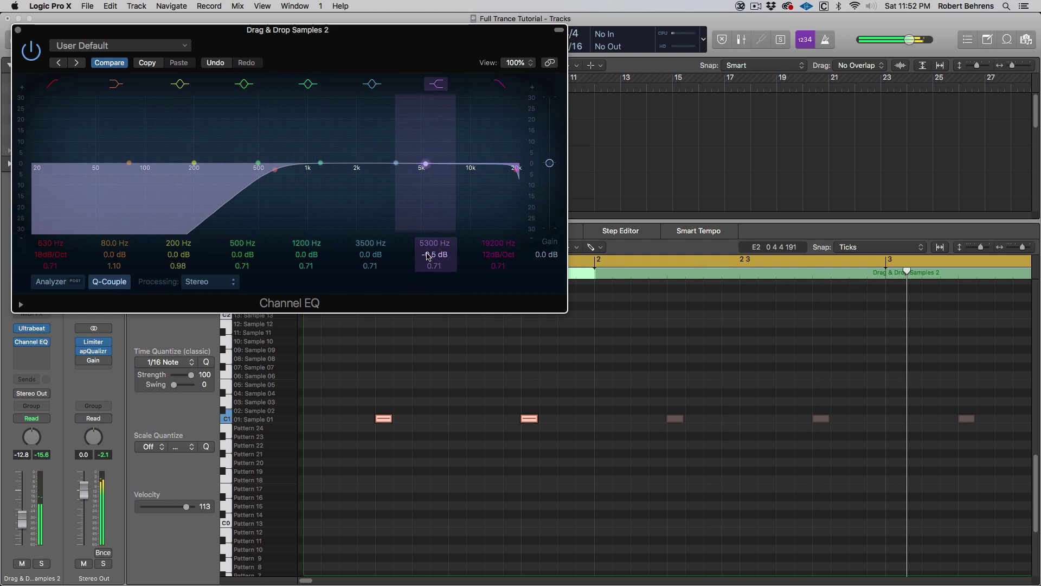
left_click(18, 29)
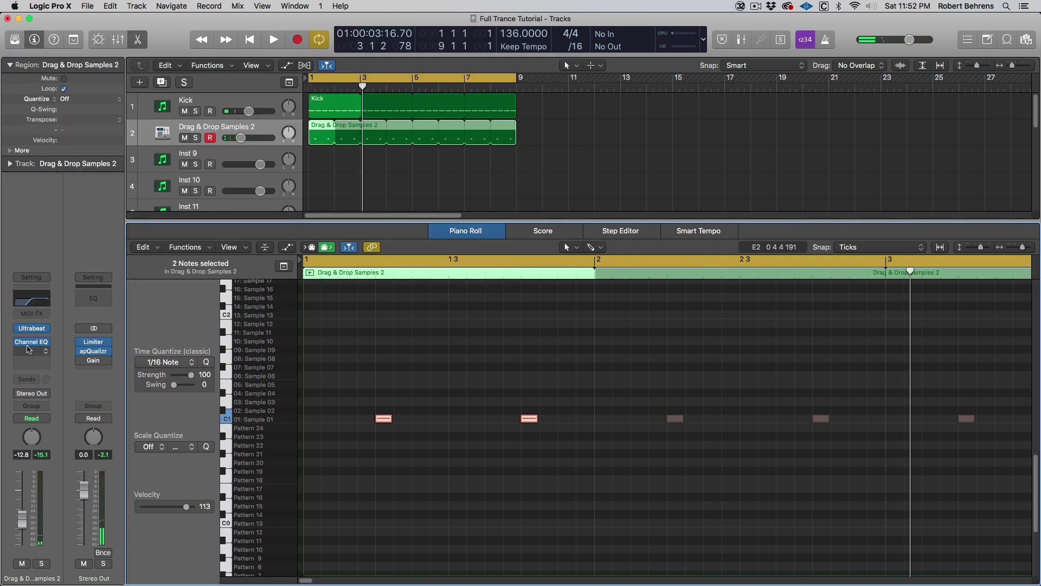
Step: Open Ultrabeat on the clap track, select the Sample 03 voice and open its Load Sample dialog
mouse_move(32, 329)
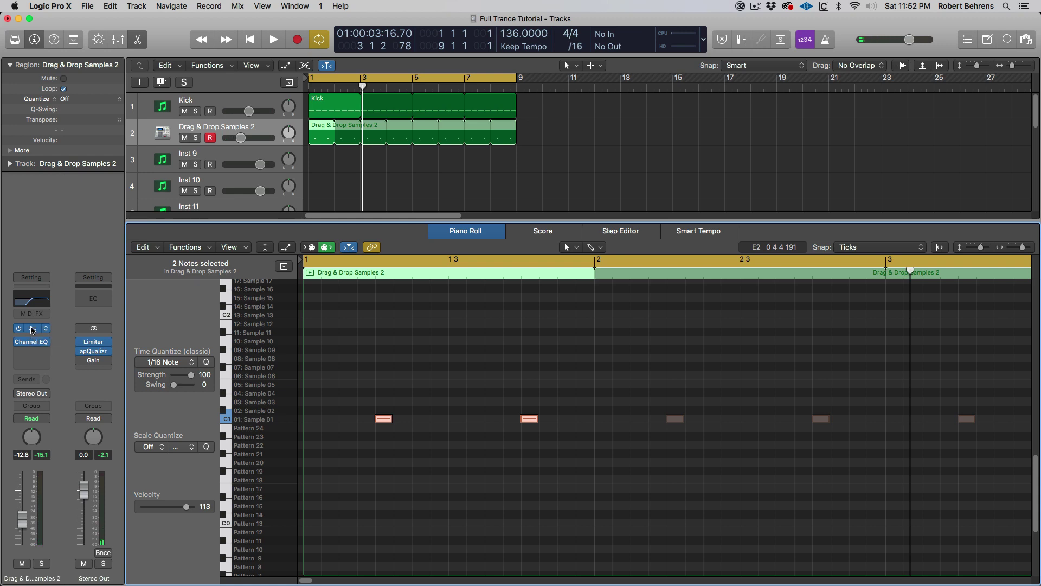
left_click(33, 329)
left_click(399, 449)
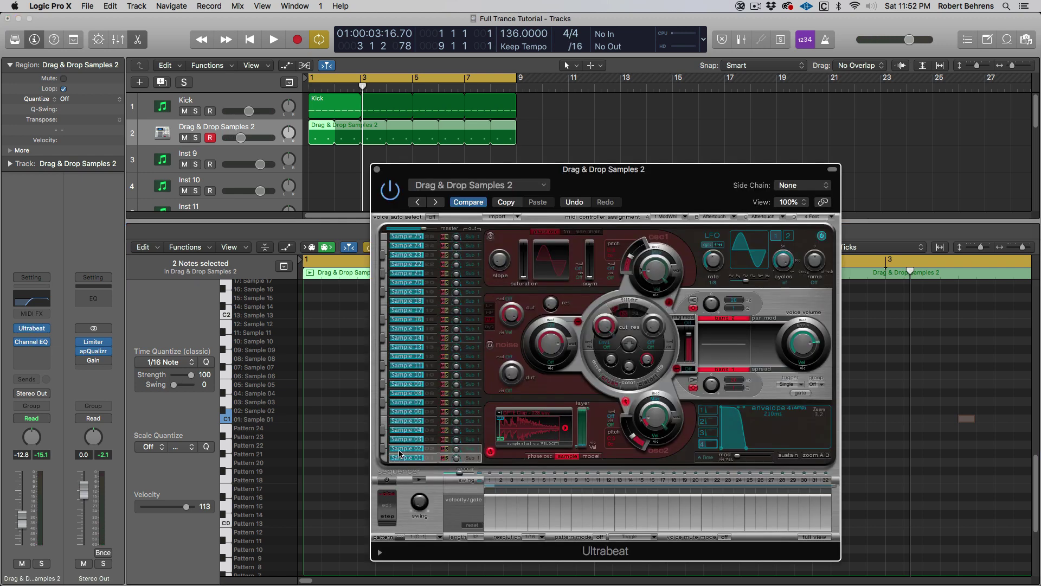
left_click(399, 440)
left_click(400, 440)
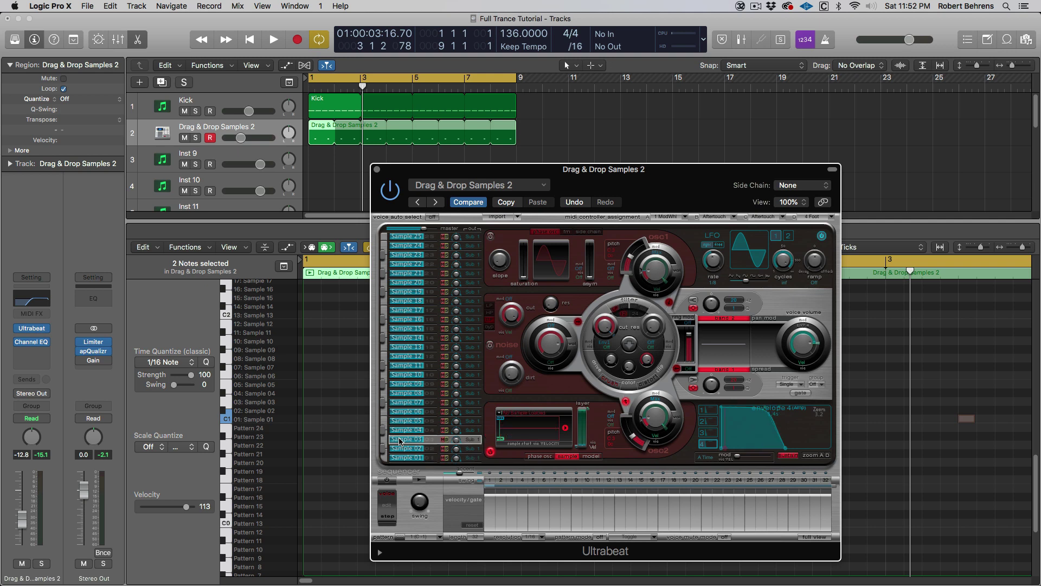
left_click(498, 413)
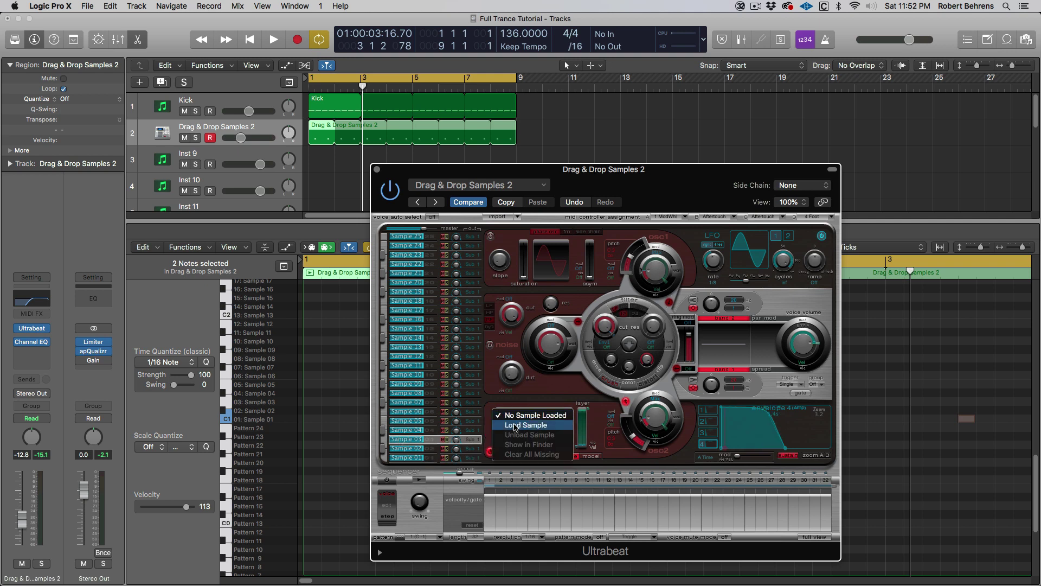
left_click(515, 427)
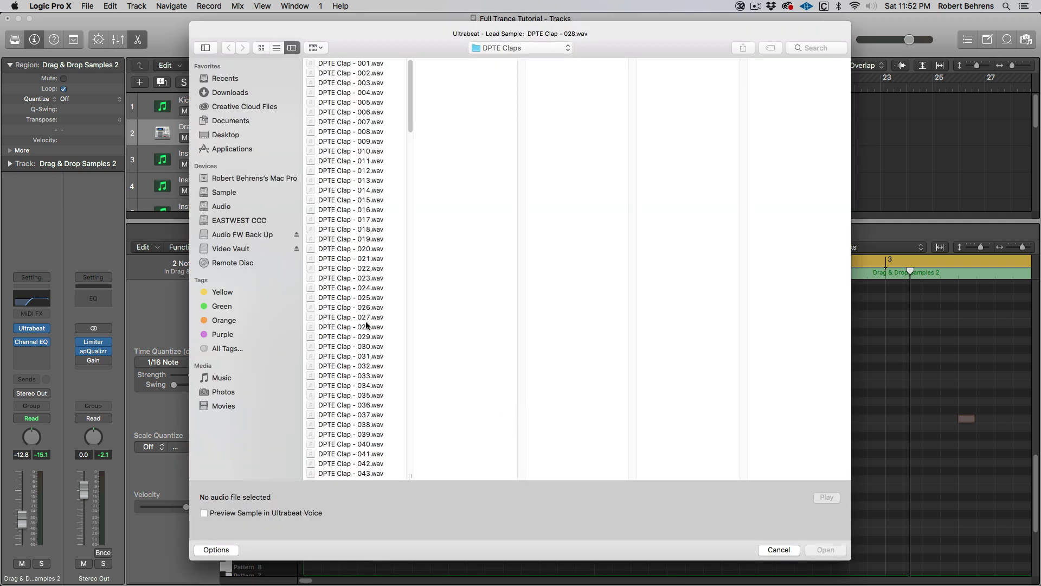
Step: Audition DPTE Clap samples 009 to 013 and load DPTE Clap - 012.wav into the Sample 03 voice
left_click(345, 143)
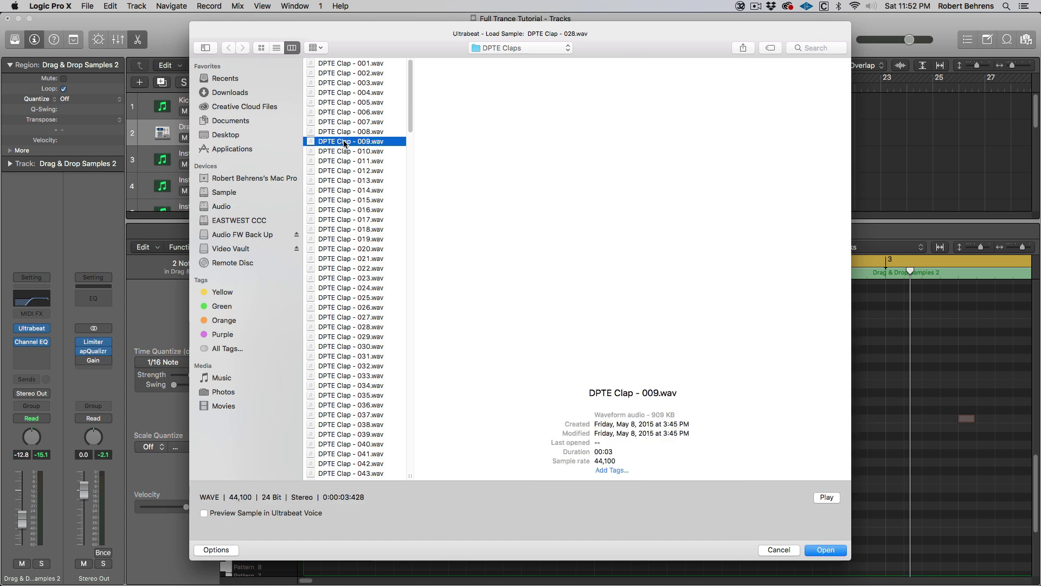
key("space")
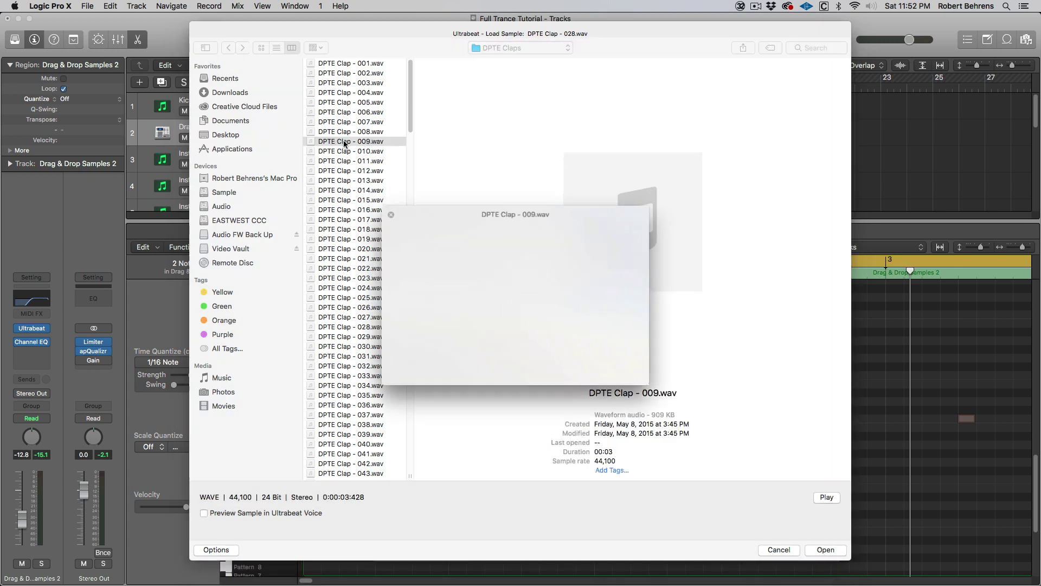
key("Down")
key("Down")
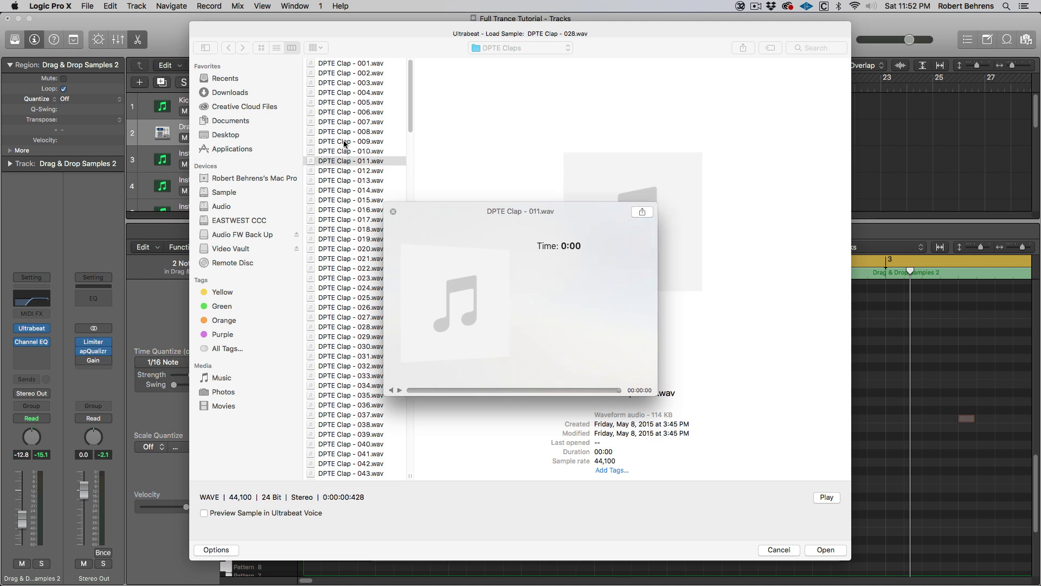
key("Up")
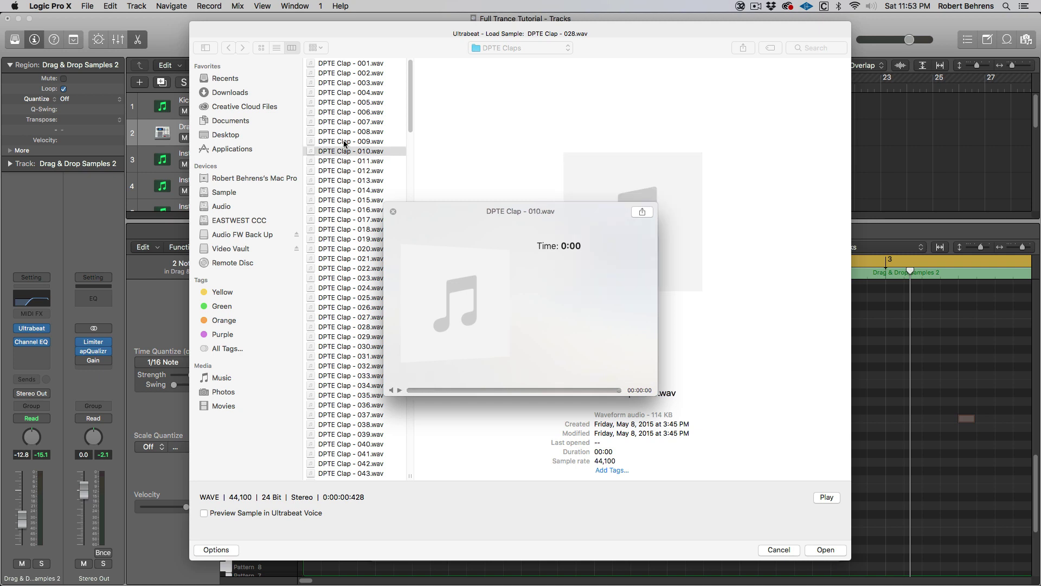
key("Down")
key("Down")
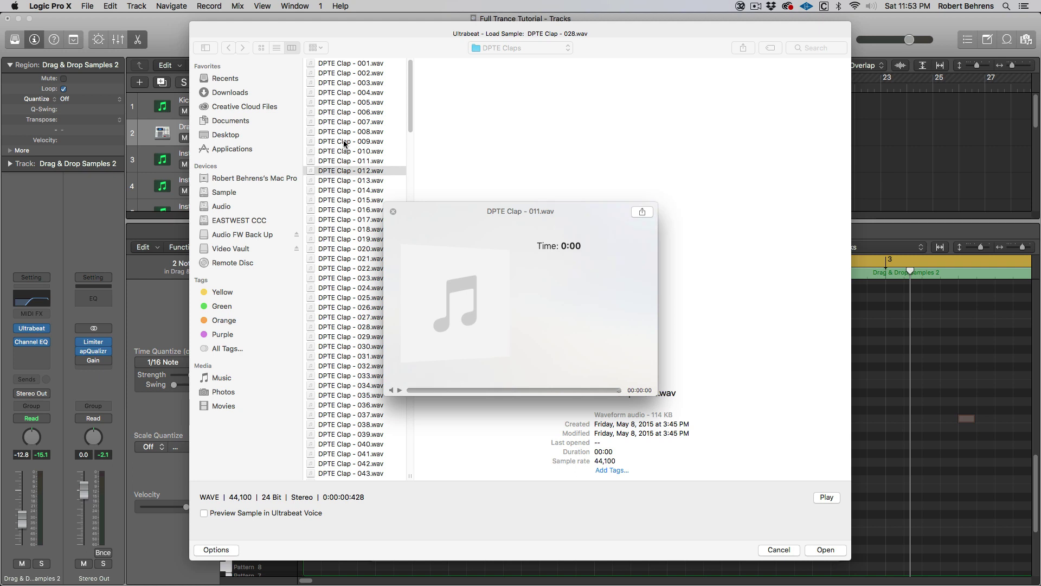
key("Down")
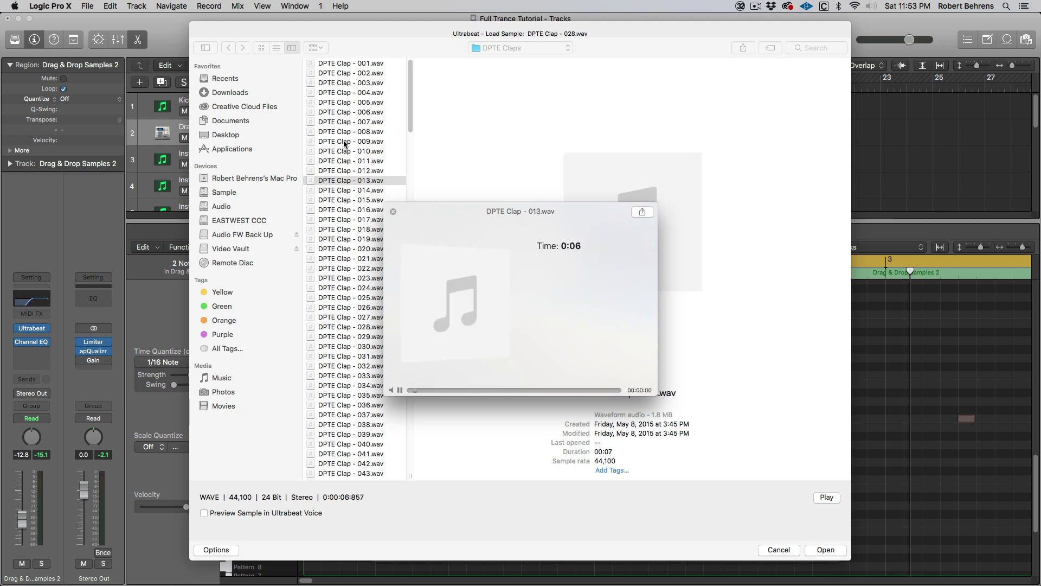
key("Up")
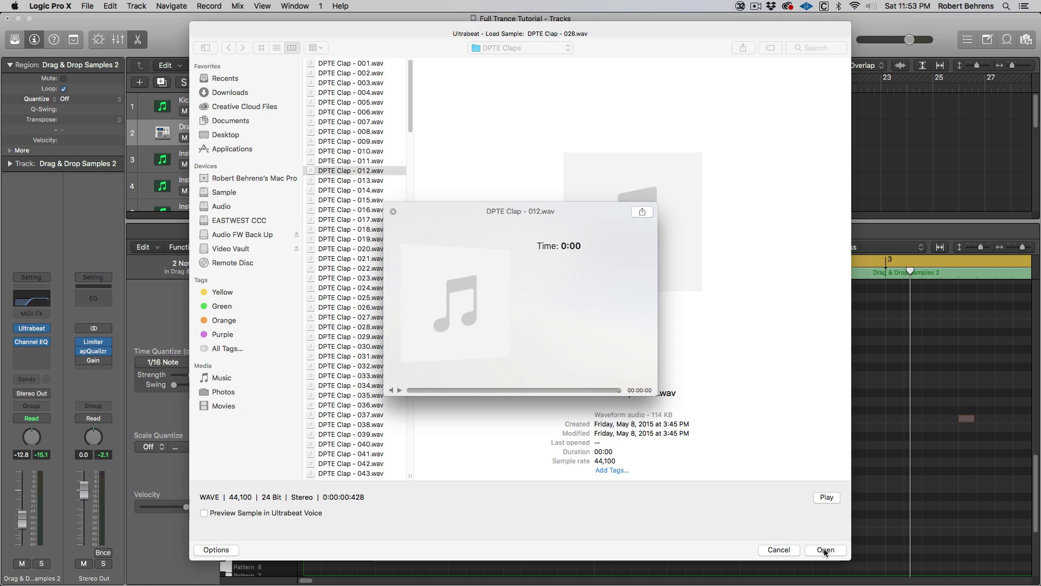
left_click(825, 550)
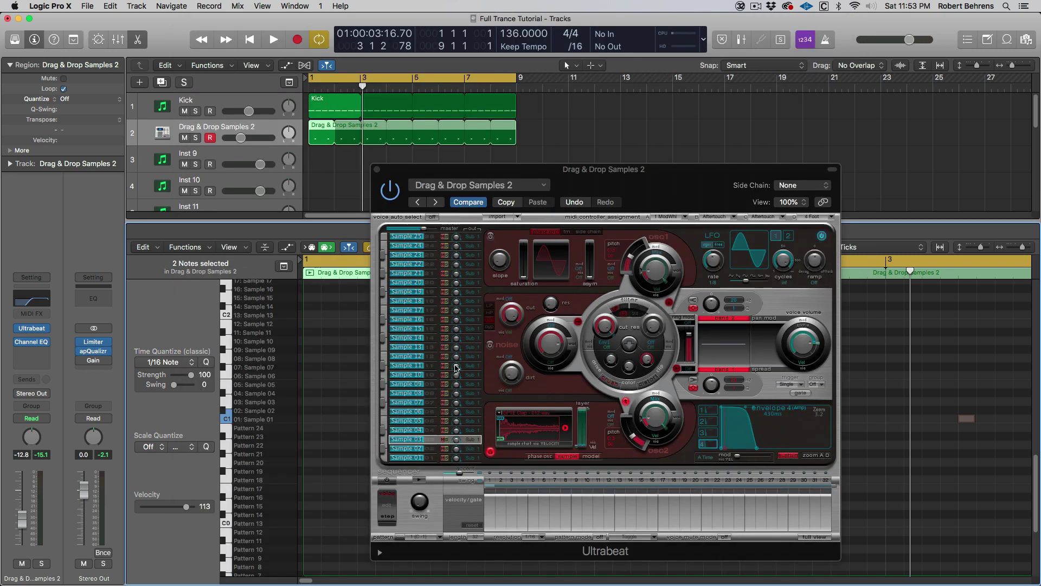
Step: Close Ultrabeat and draw two Pencil Tool notes on the Sample 03 row, directly above the existing Sample 01 clap notes
left_click(324, 140)
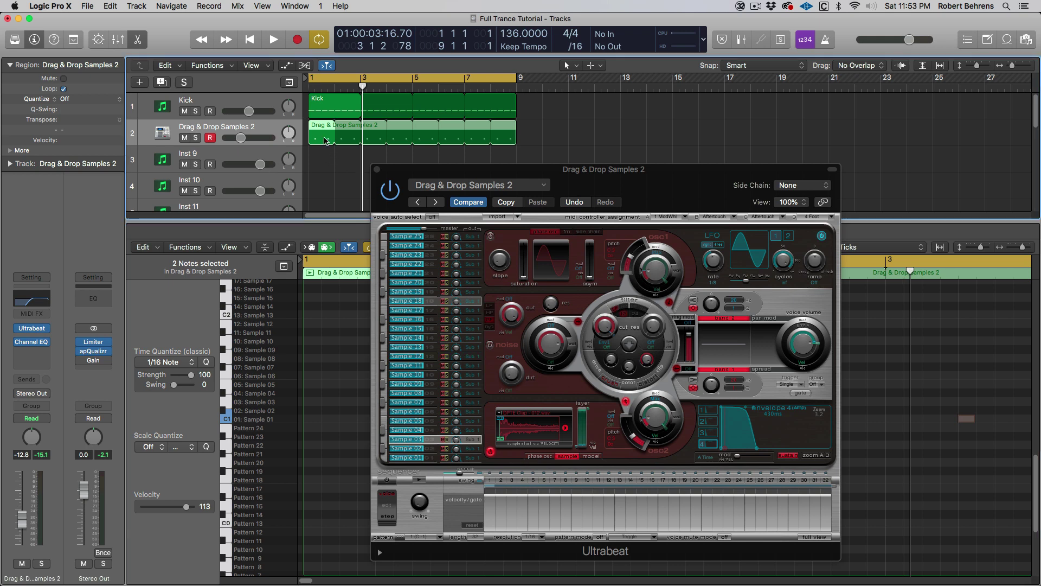
left_click(377, 170)
left_click_drag(353, 387, 613, 481)
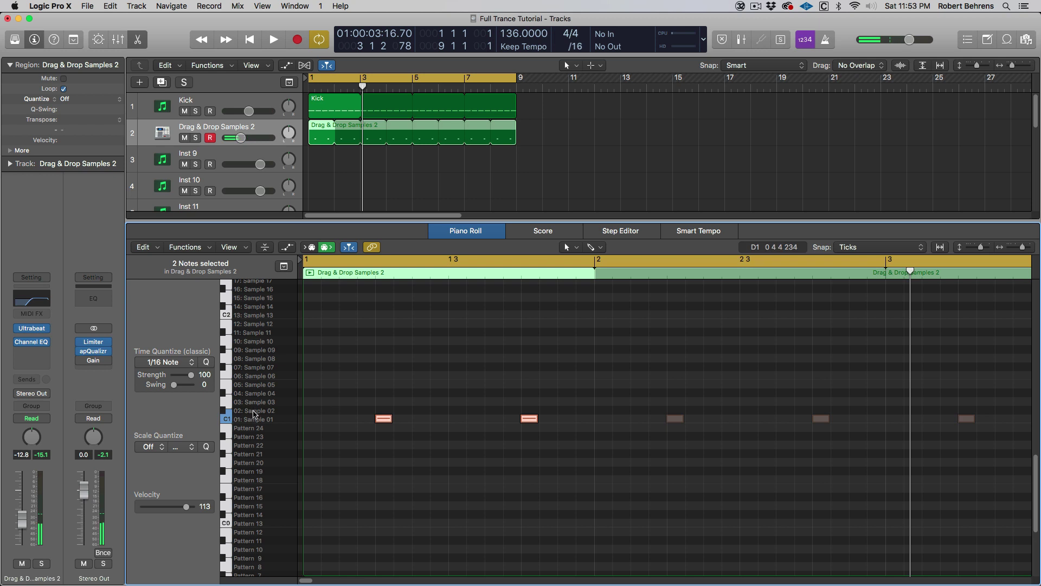
left_click(256, 404)
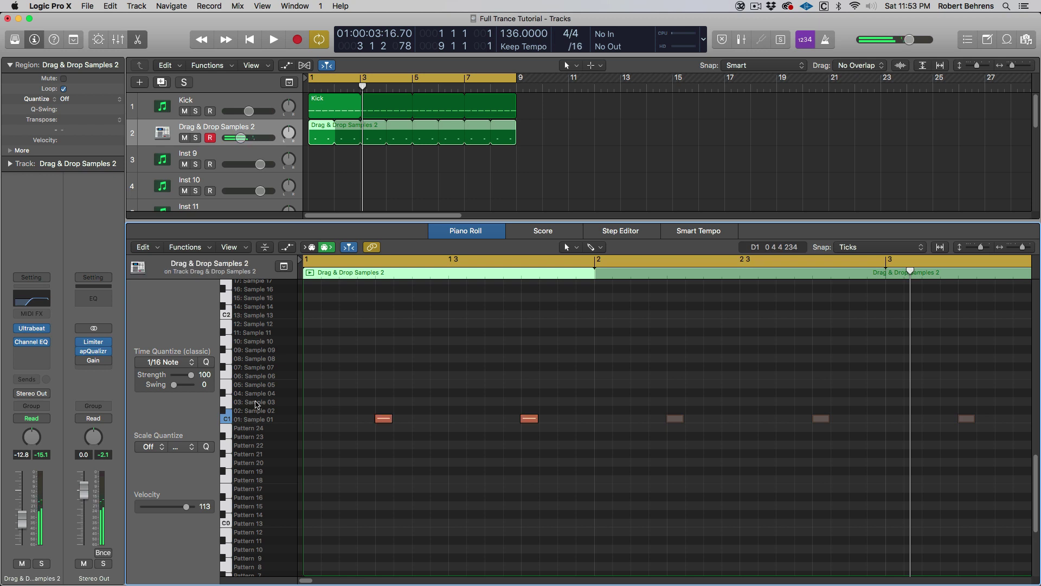
key("t")
left_click(277, 417)
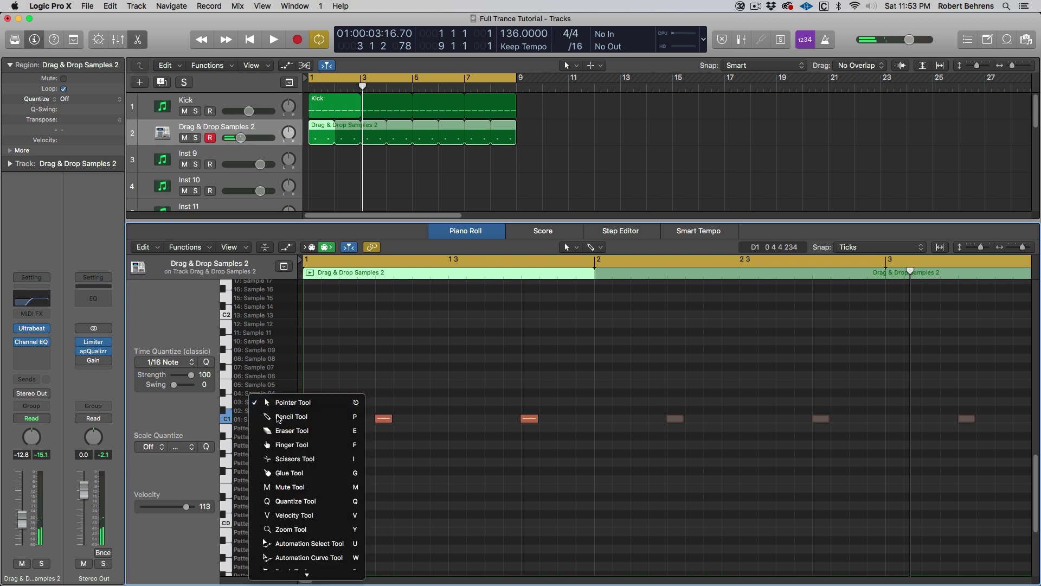
left_click(384, 402)
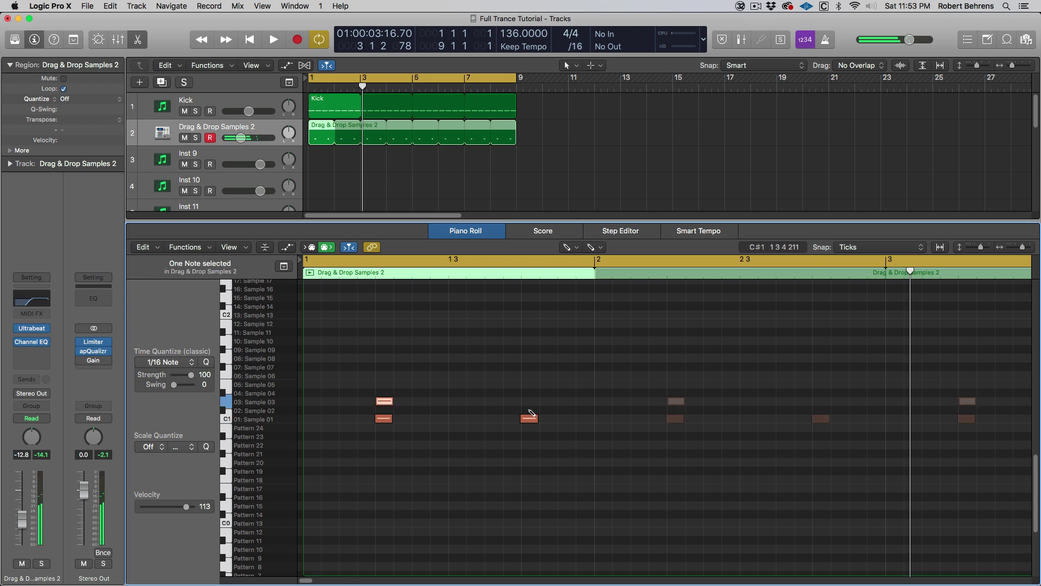
left_click(530, 402)
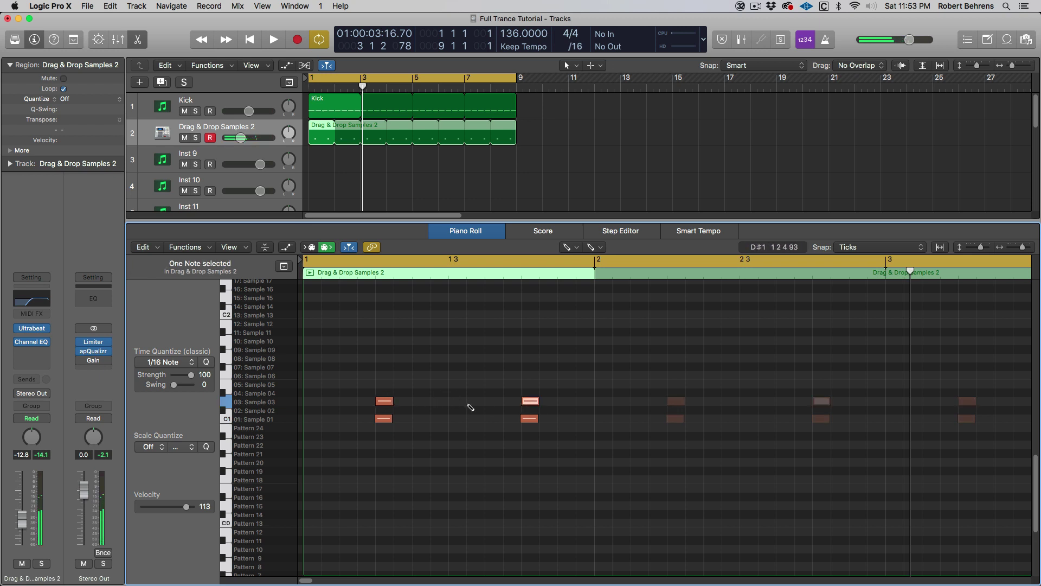
Step: Play the opening bar twice to hear the new clap layered with the first one and the kick
key("space")
key("space")
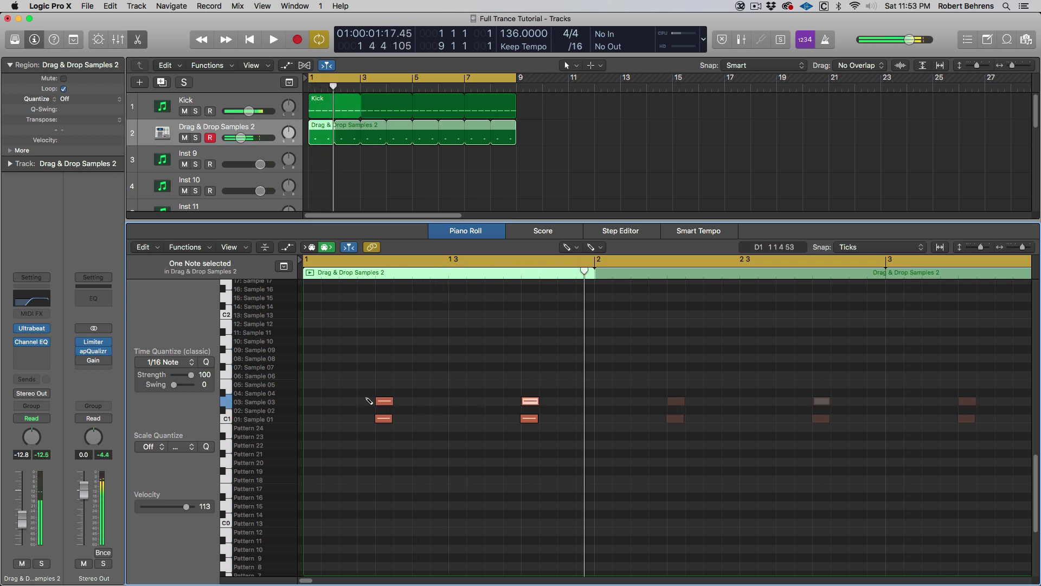
key("space")
key("space")
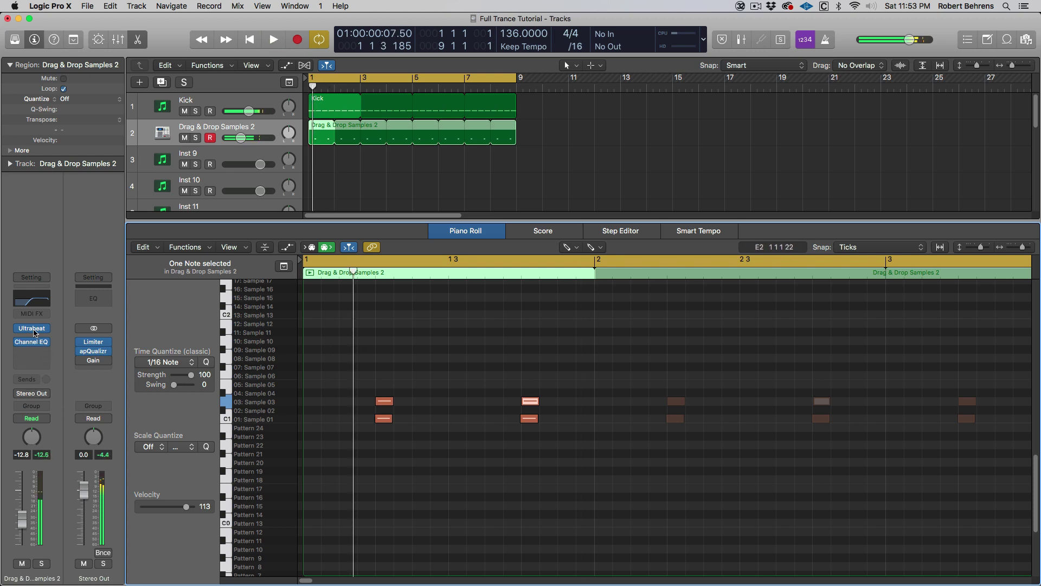
Step: Reopen Ultrabeat and adjust the Sample 03 voice volume to about -3 dB while listening to playback
left_click(33, 329)
key("space")
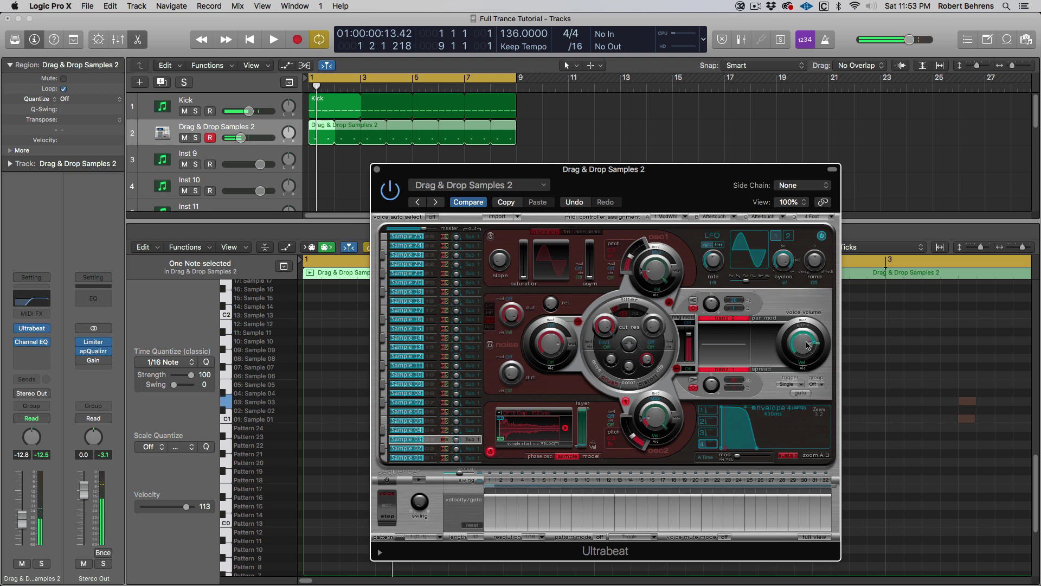
key("space")
mouse_move(806, 343)
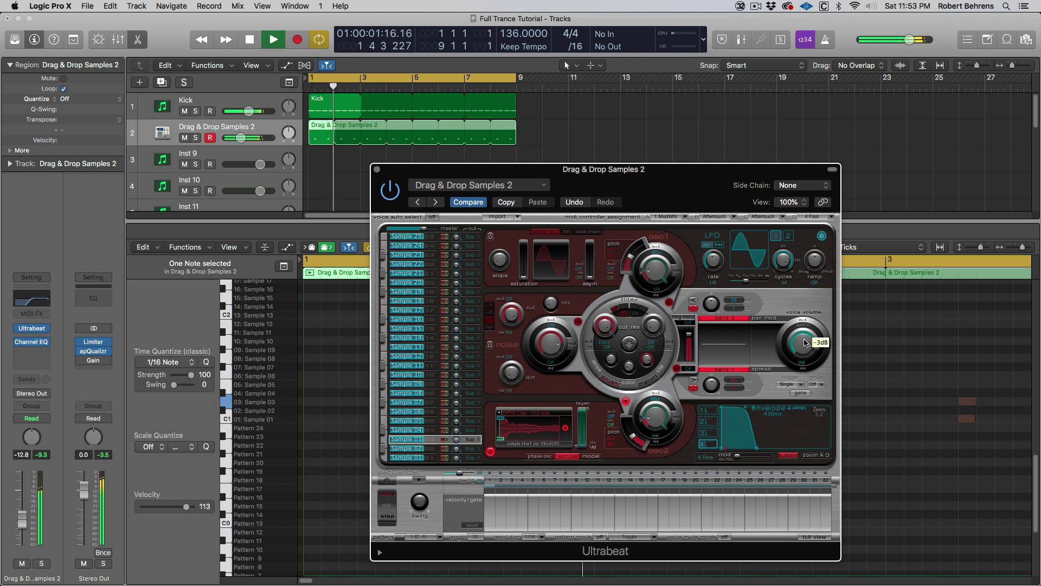
left_click_drag(804, 340, 804, 340)
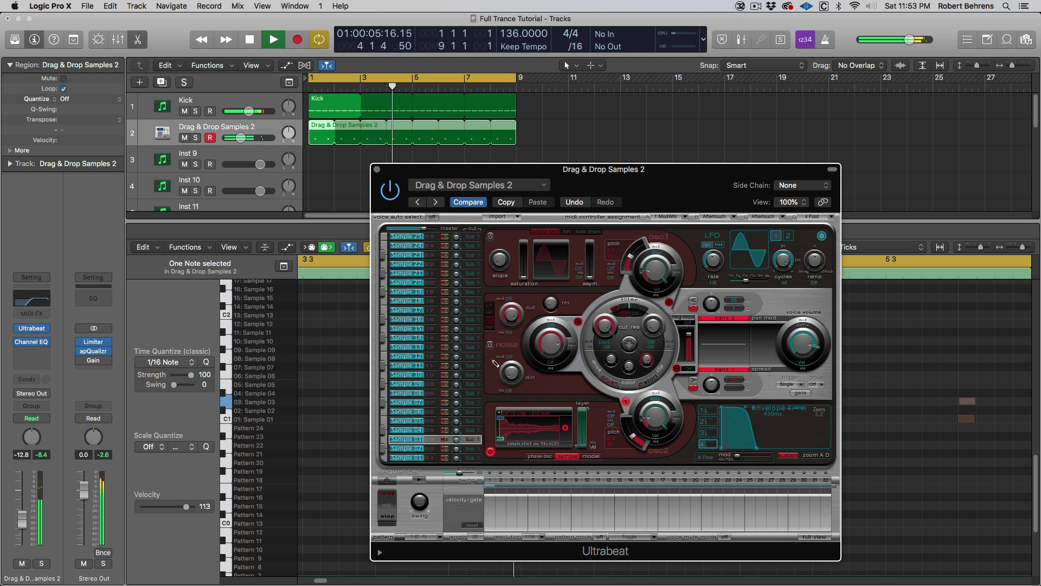
key("space")
key("space")
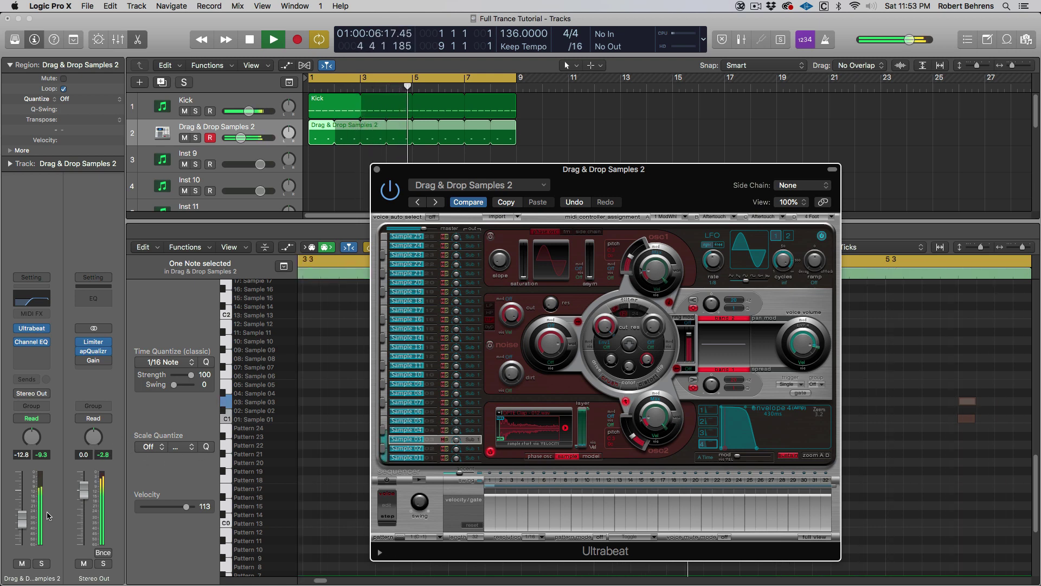
Step: Lower the clap track's volume to -14.8 dB during playback, stop the project and hide the Piano Roll editor
left_click_drag(26, 516, 26, 519)
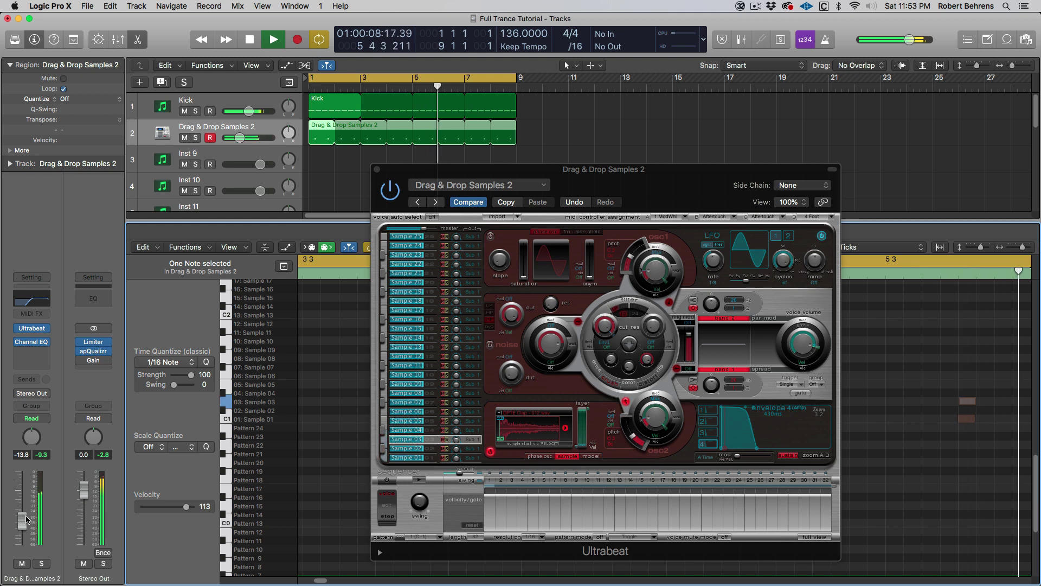
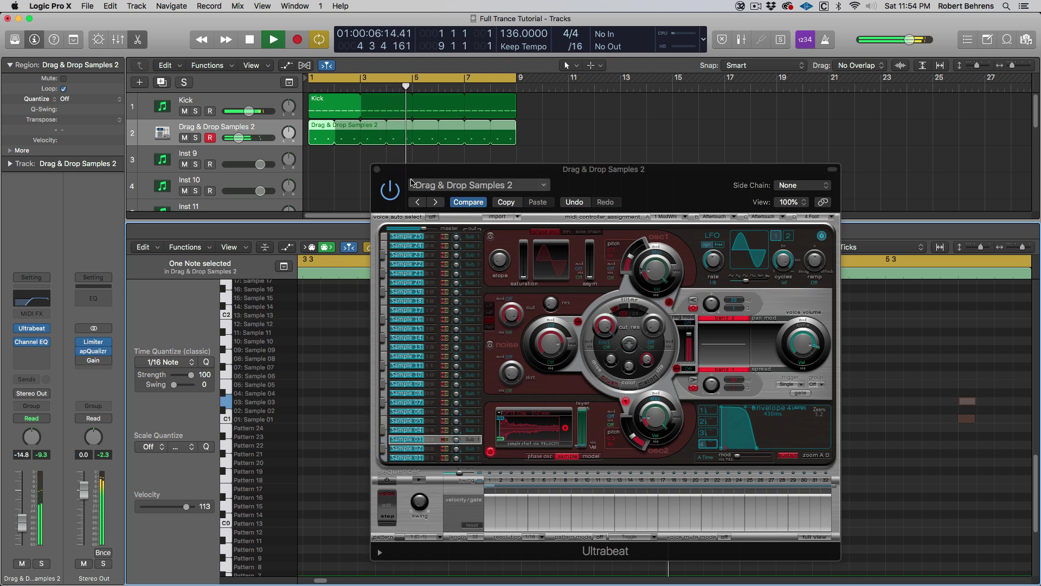
key("space")
key("e")
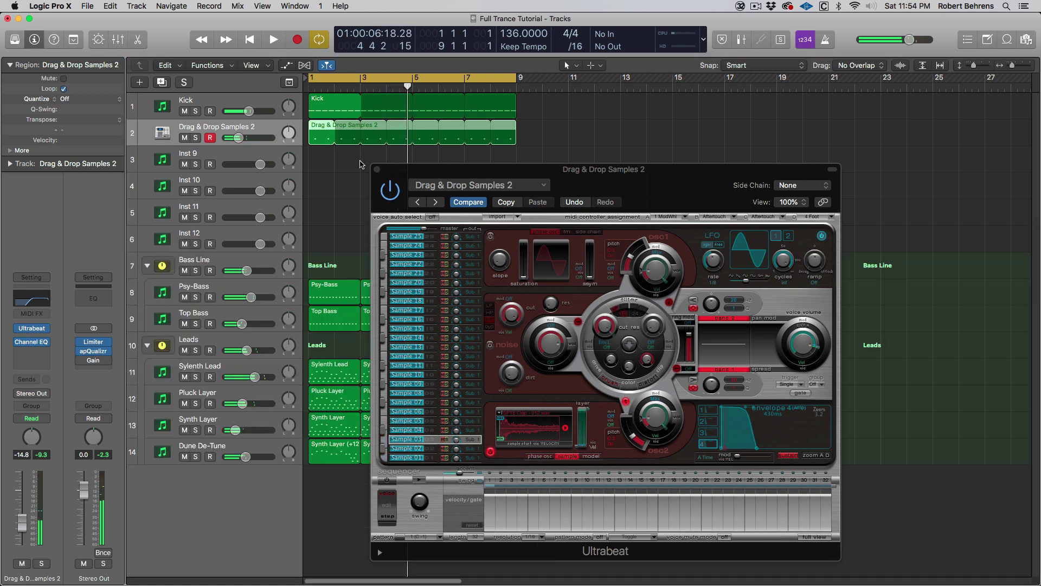
Step: Move the clap region's two Sample 03 notes about 12 ticks later in the Piano Roll and set its snap to Smart
left_click(377, 170)
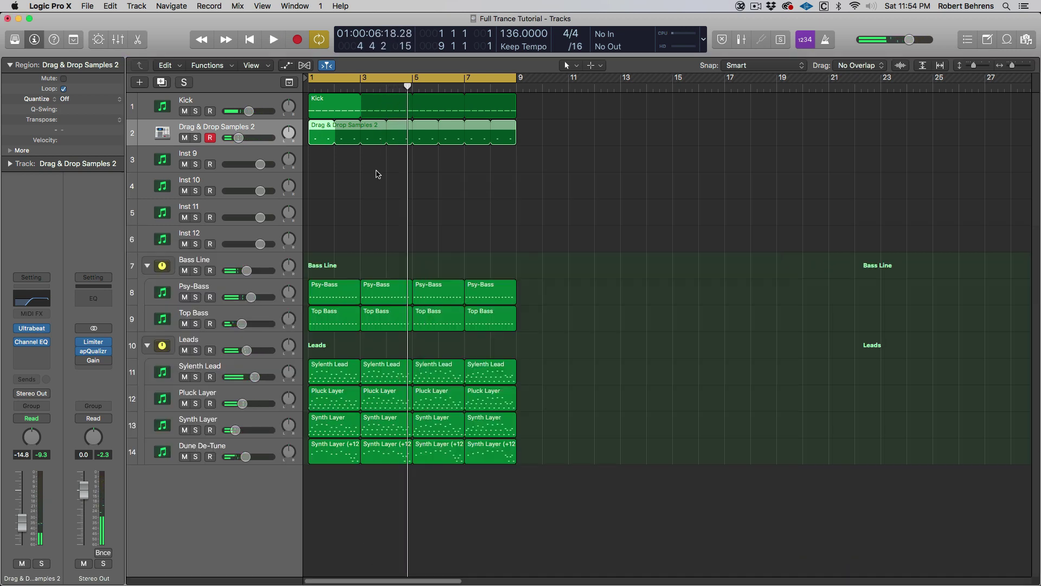
double_click(320, 136)
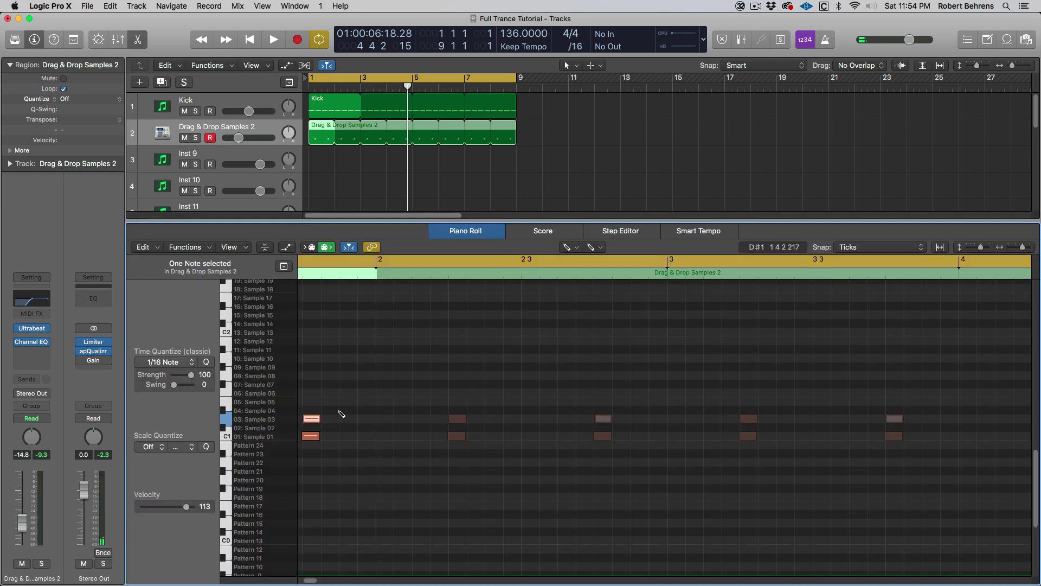
key("t")
key("t")
scroll(332, 420, "left", 5)
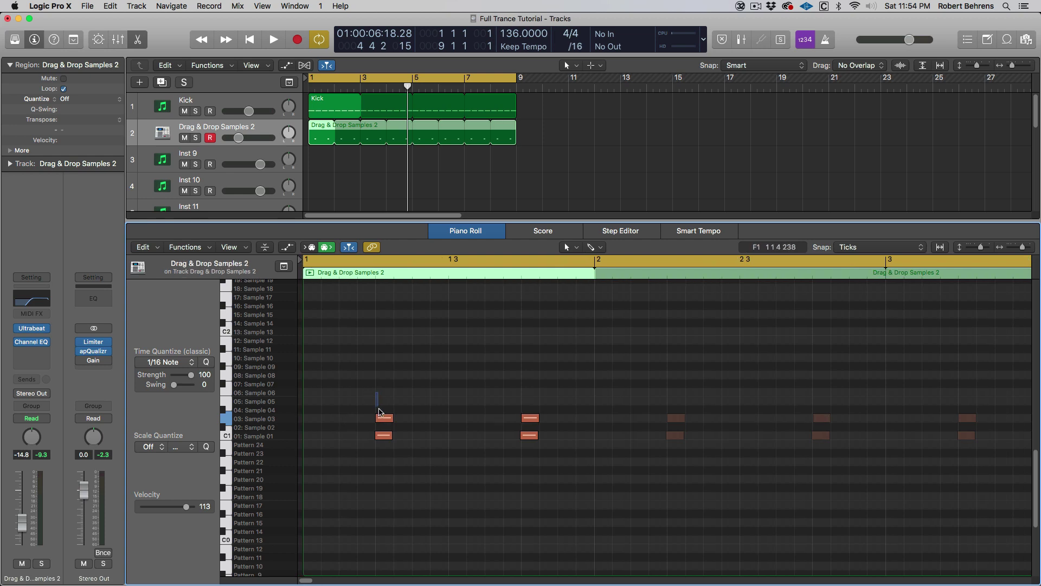
left_click_drag(374, 392, 545, 427)
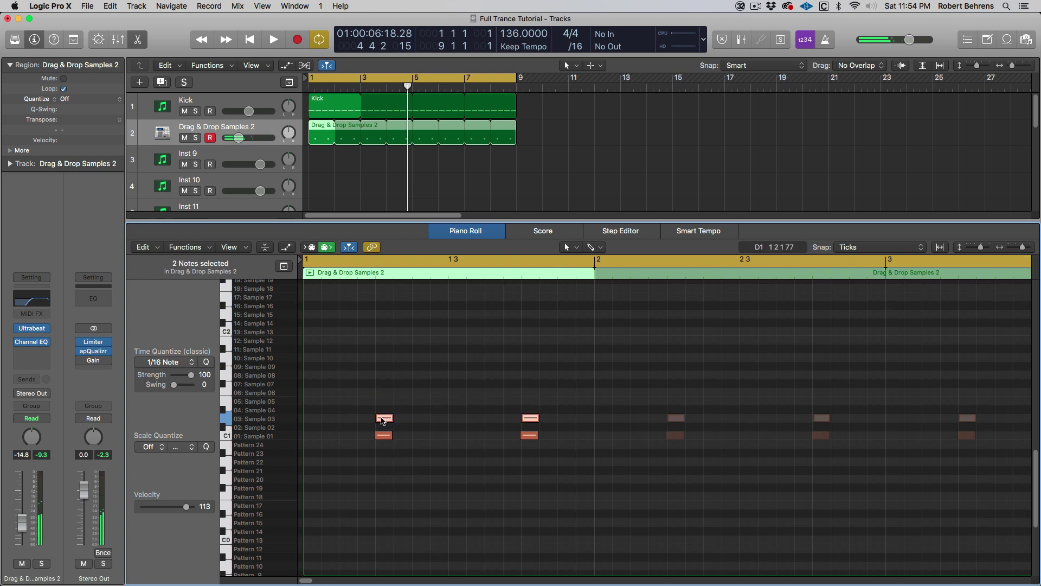
left_click_drag(383, 420, 384, 421)
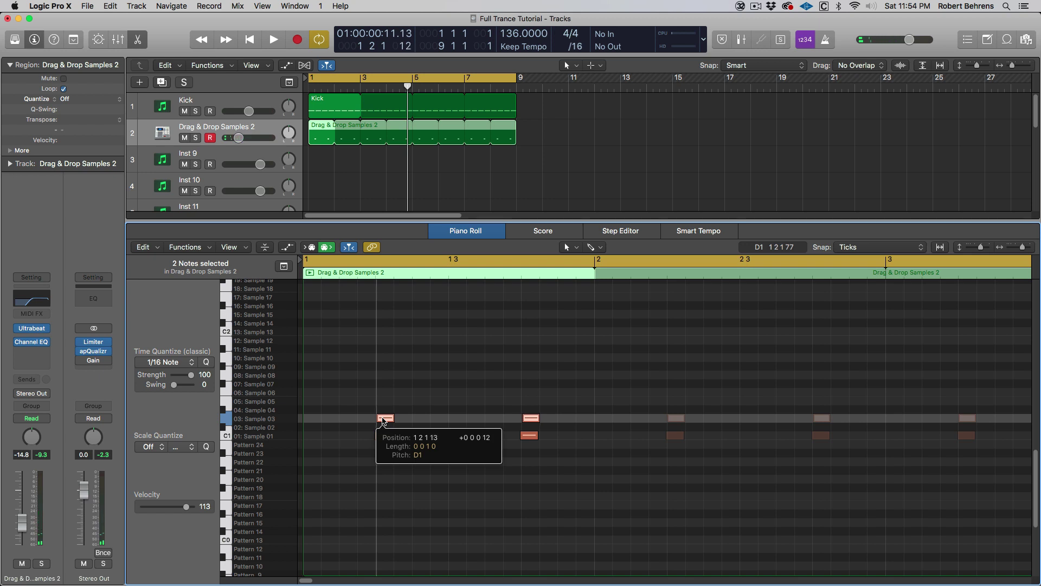
left_click(868, 248)
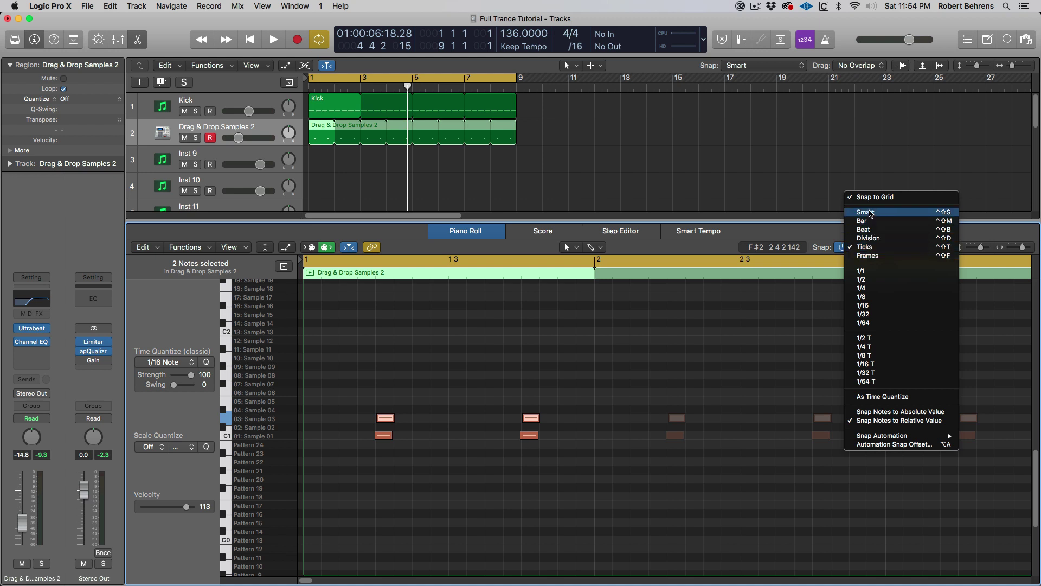
left_click(870, 213)
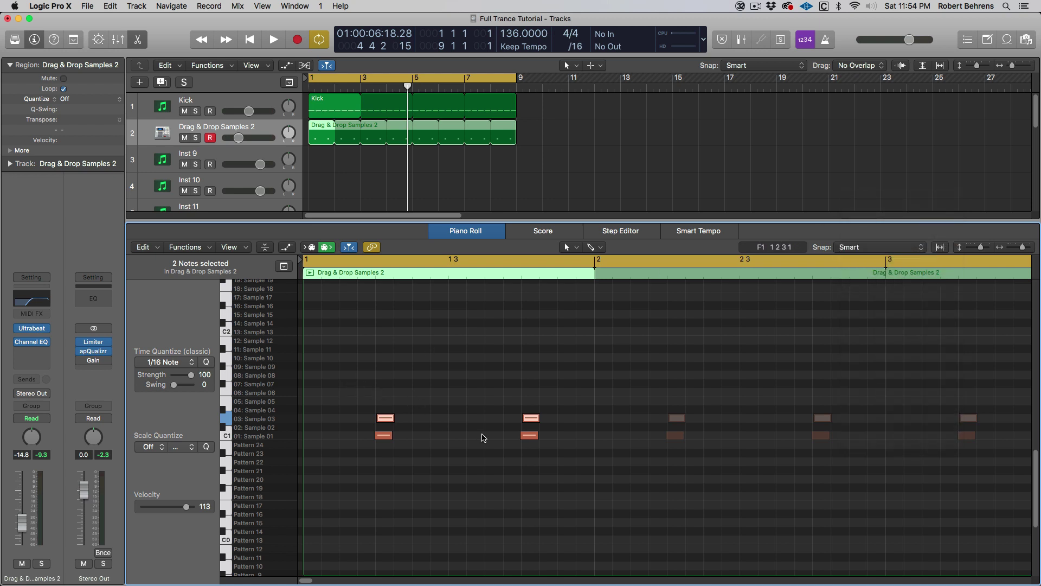
Step: During playback, reopen Ultrabeat, rebalance the Sample 01 and Sample 03 clap voice volumes, and close it after stopping
key("space")
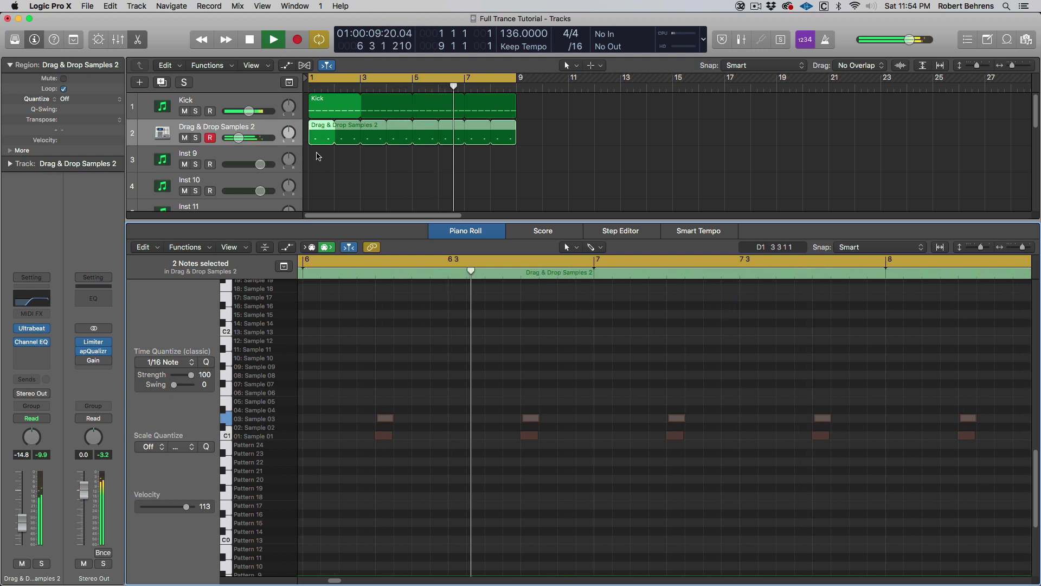
left_click(31, 329)
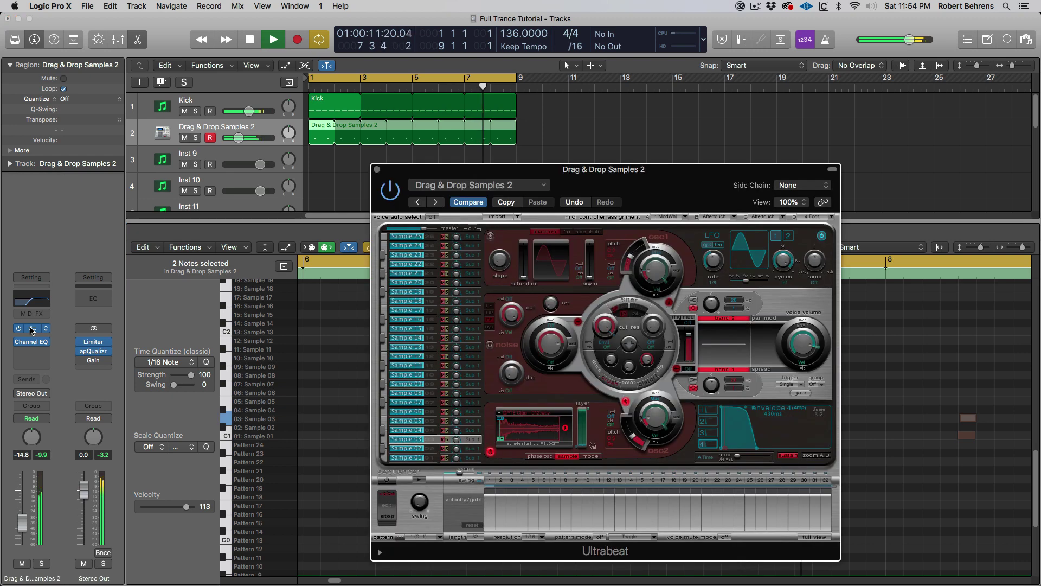
left_click(418, 460)
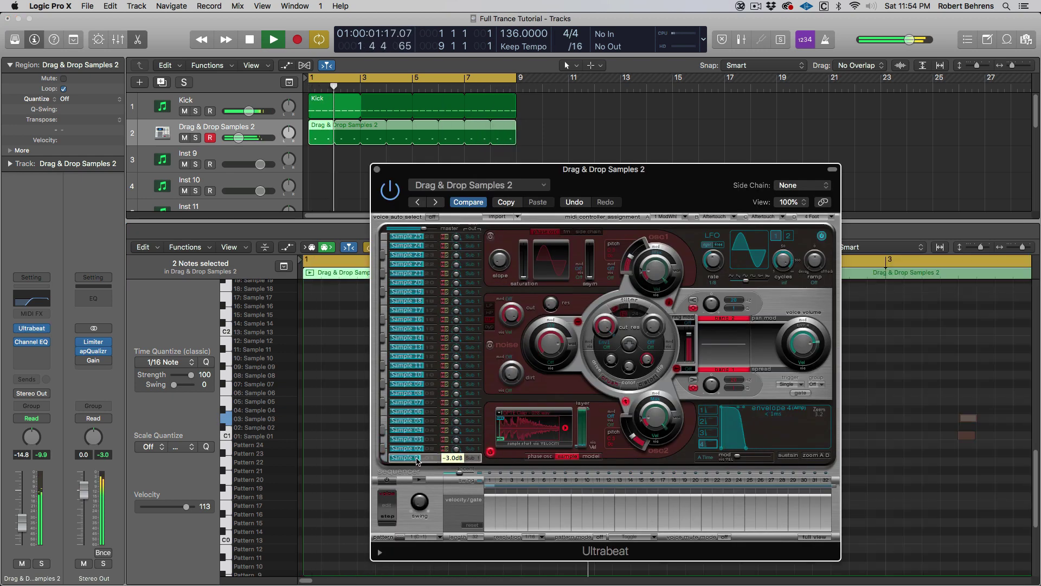
left_click_drag(416, 459, 416, 459)
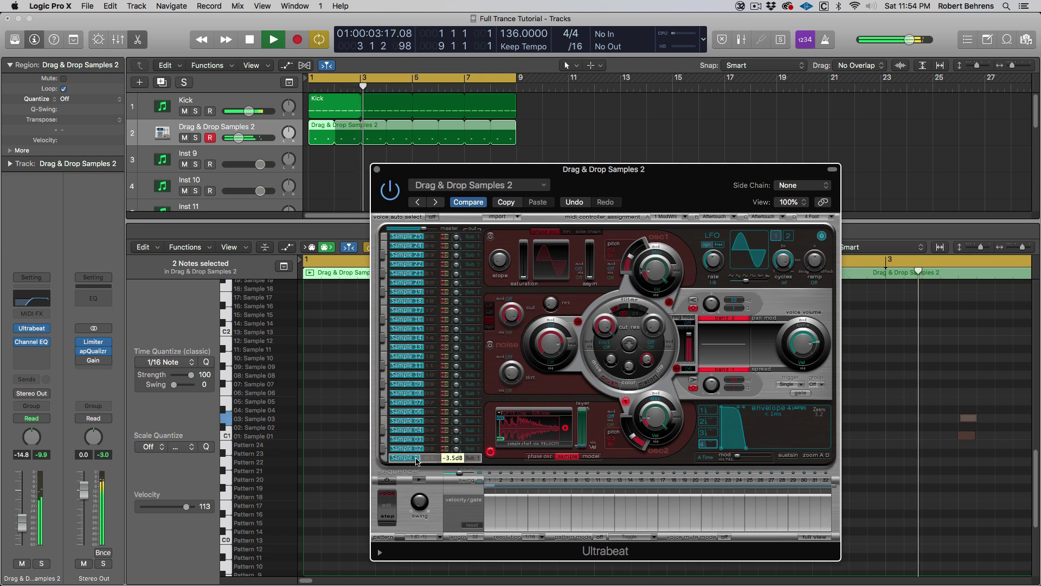
left_click(422, 441)
left_click_drag(420, 440, 406, 462)
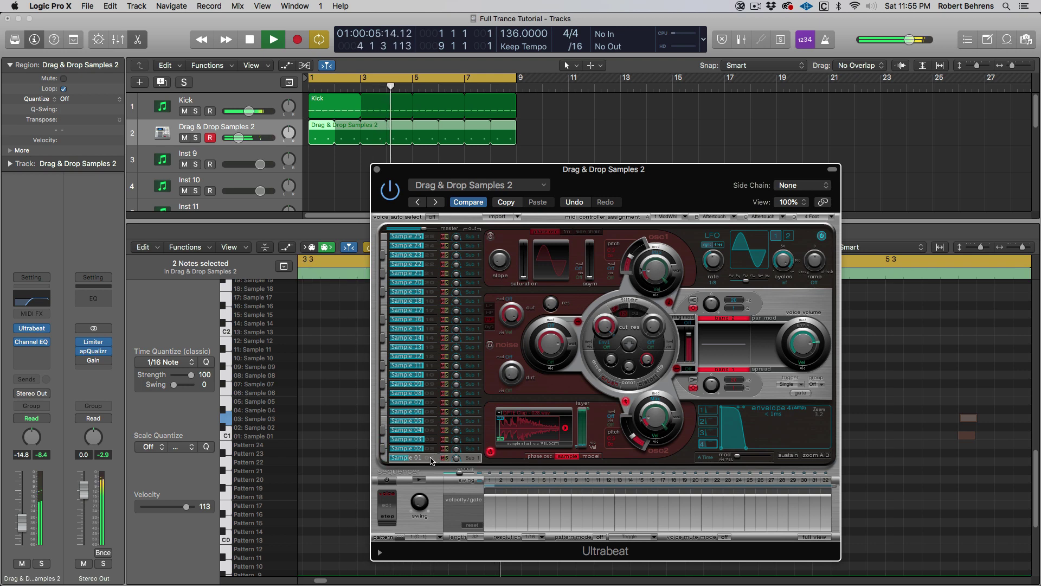
key("space")
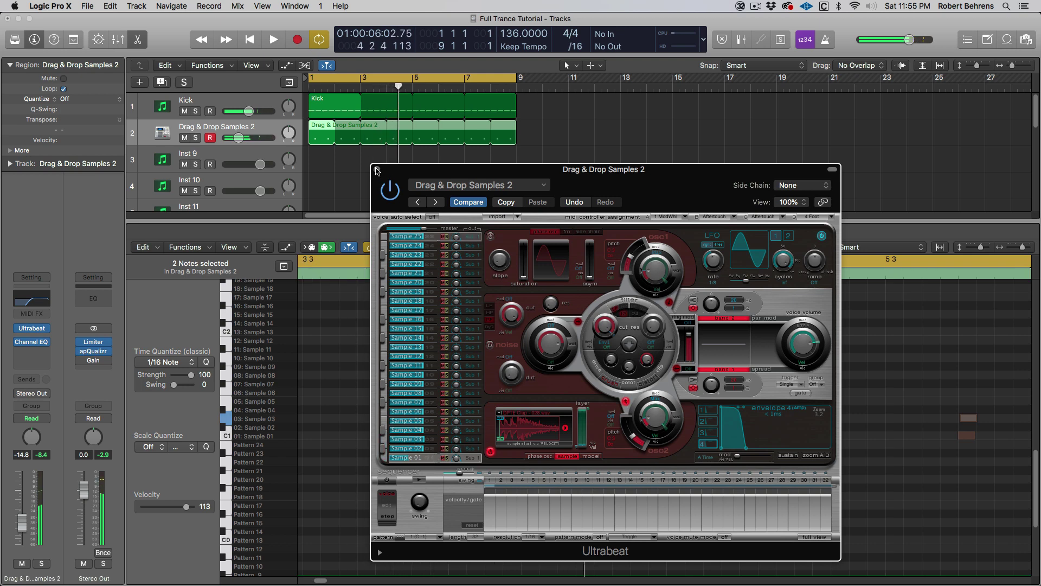
left_click(377, 170)
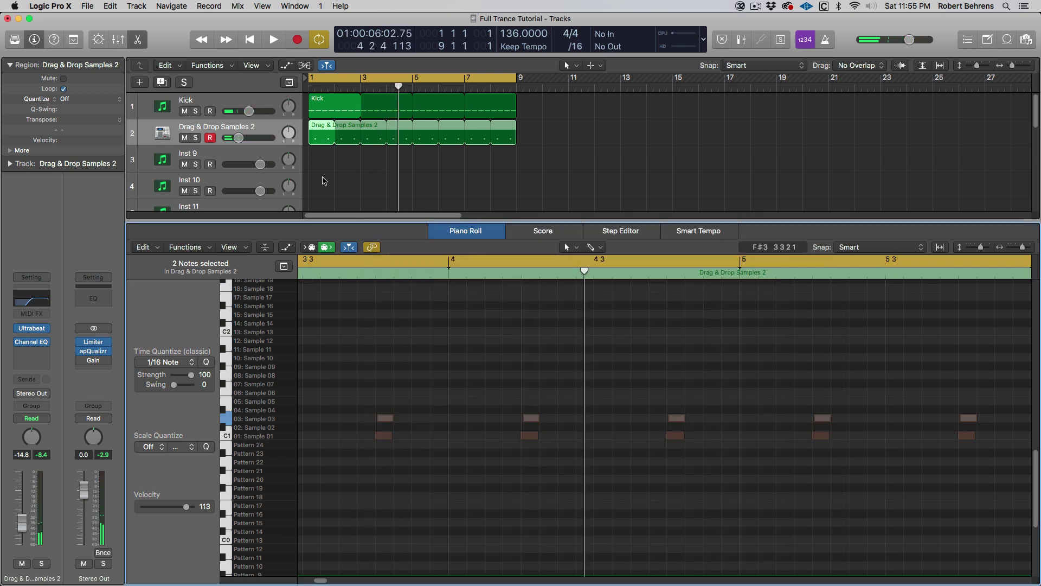
Step: Insert a stereo Ultrabeat on the Inst 9 track and load its Drag & Drop Samples 2 setting
left_click(237, 154)
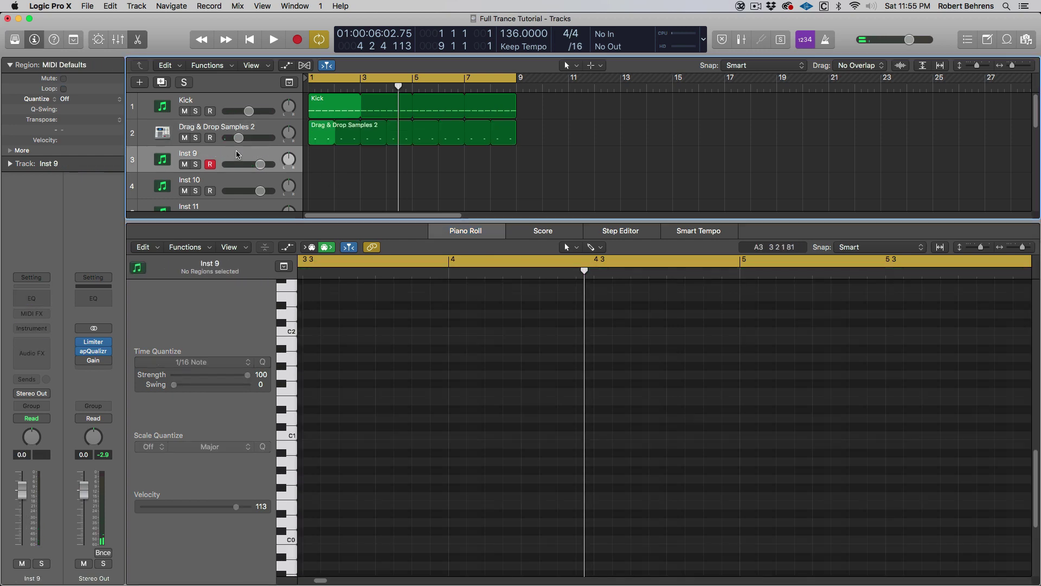
left_click(45, 329)
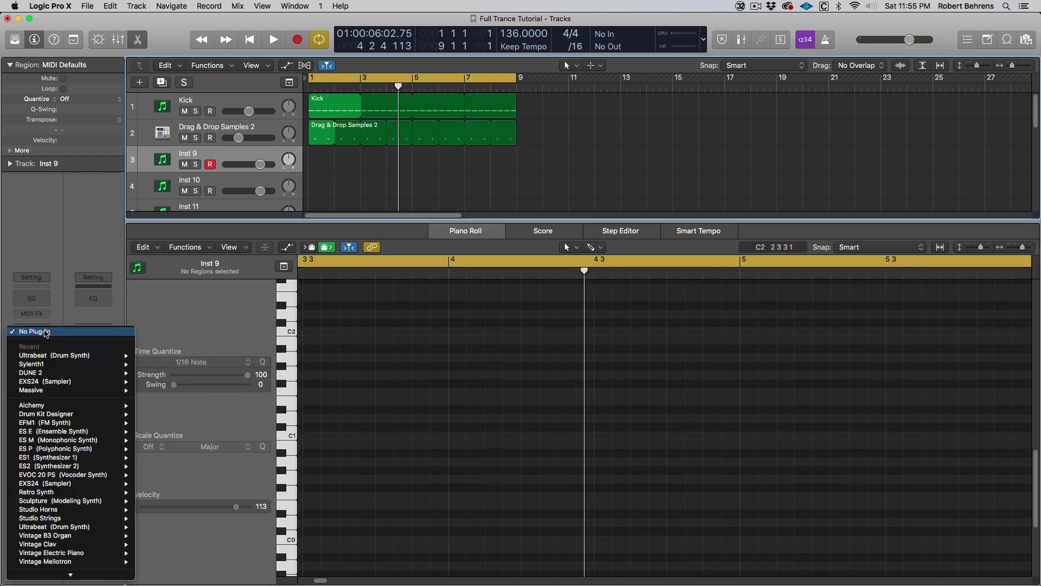
mouse_move(68, 445)
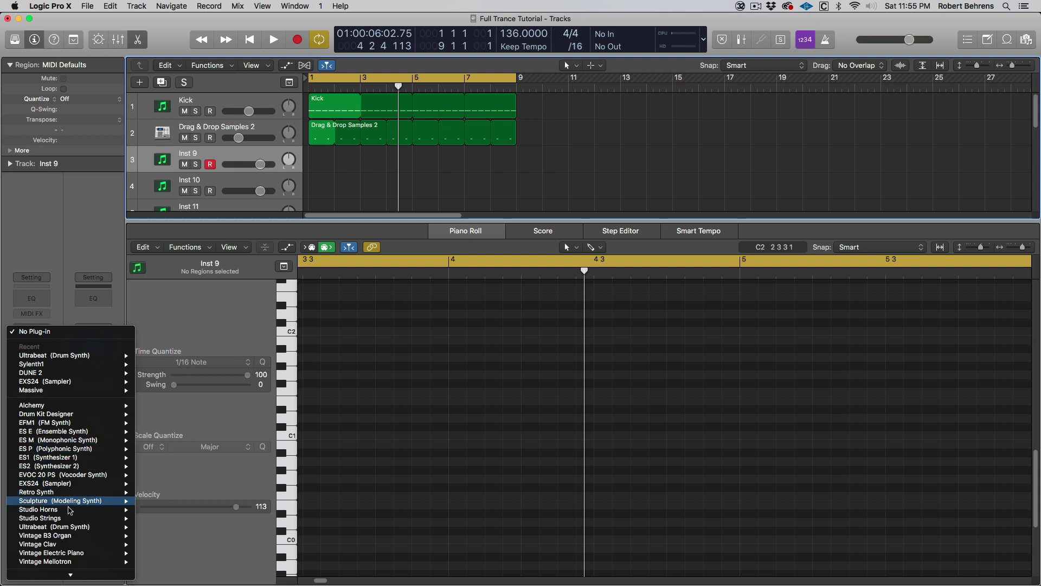
mouse_move(69, 527)
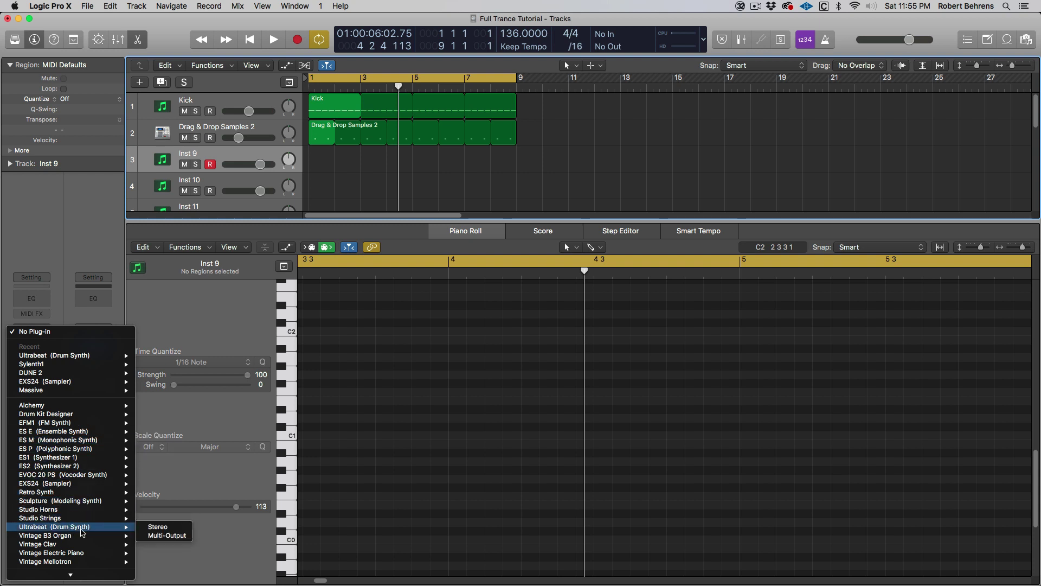
left_click(158, 527)
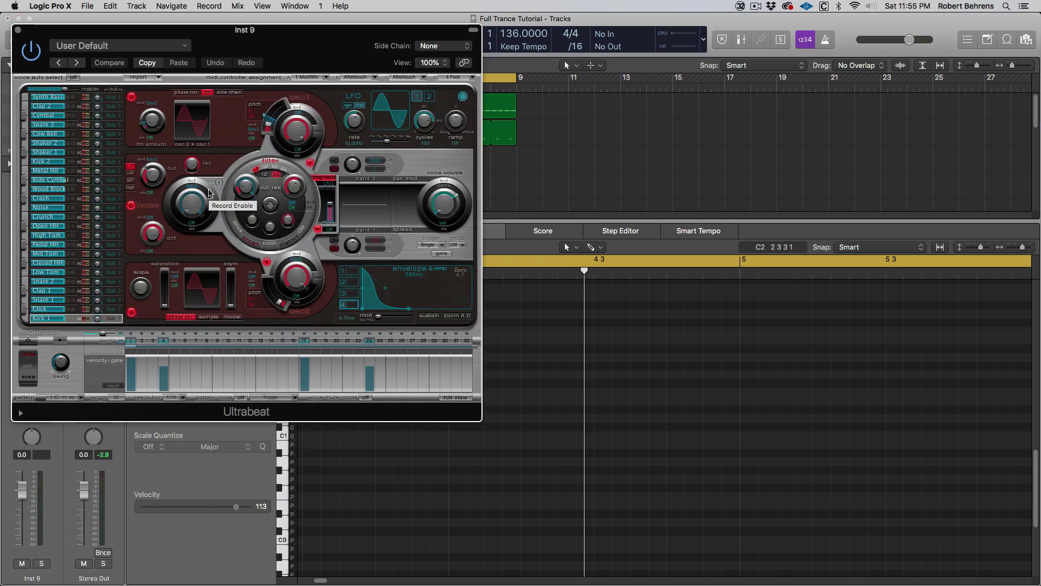
left_click(120, 45)
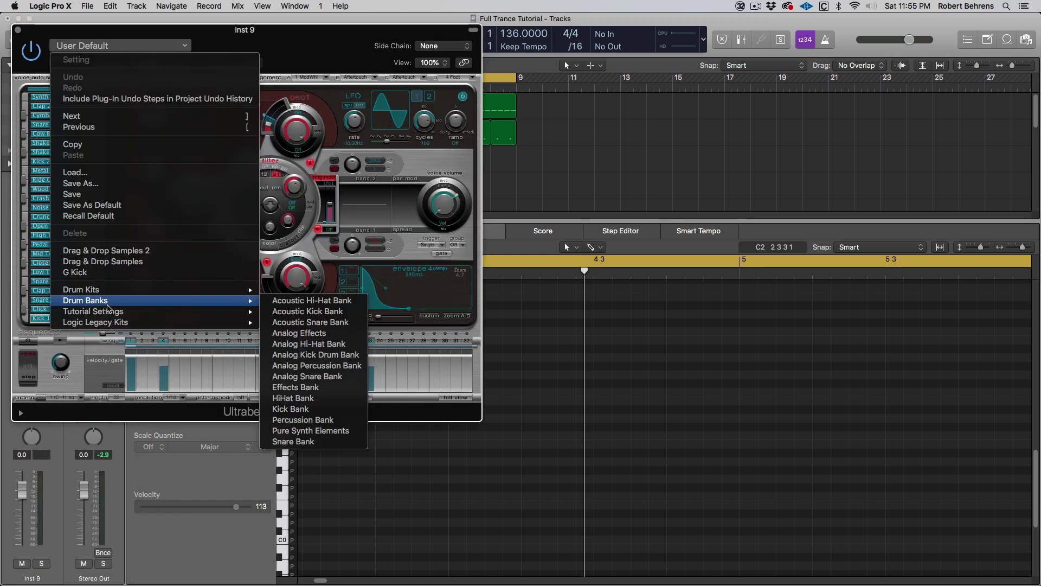
left_click(110, 252)
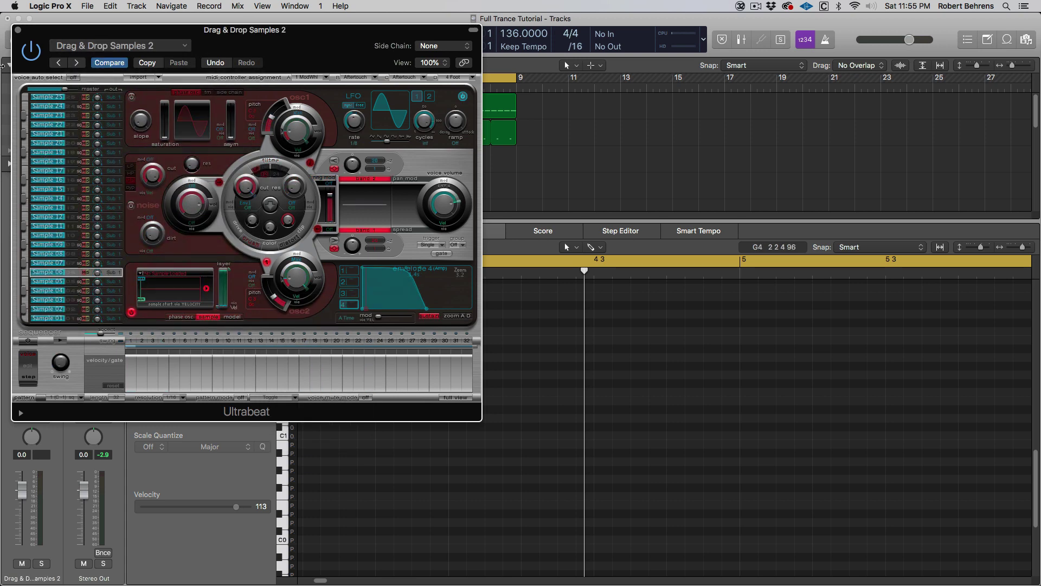
Step: Start loading a sample into the Sample 01 voice and browse the Audio drive's Sample Libraries to the DPTE Closed Hats folder
left_click(47, 318)
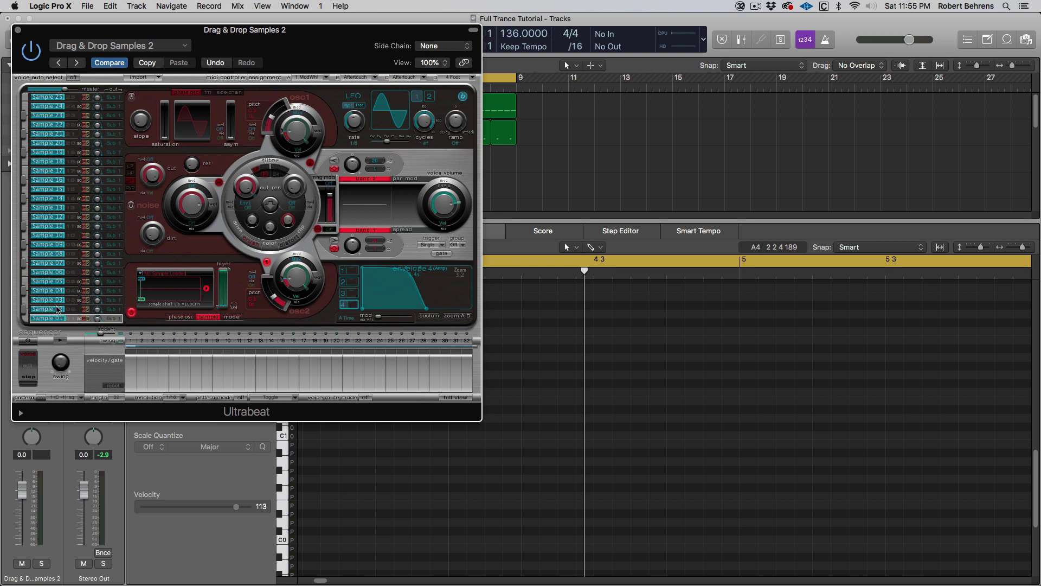
left_click(142, 276)
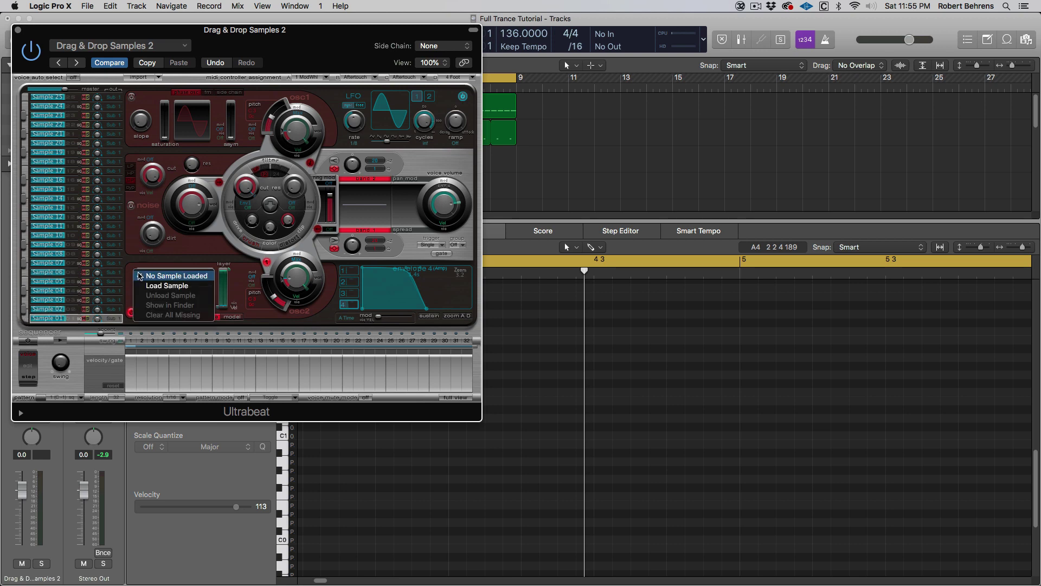
left_click(160, 287)
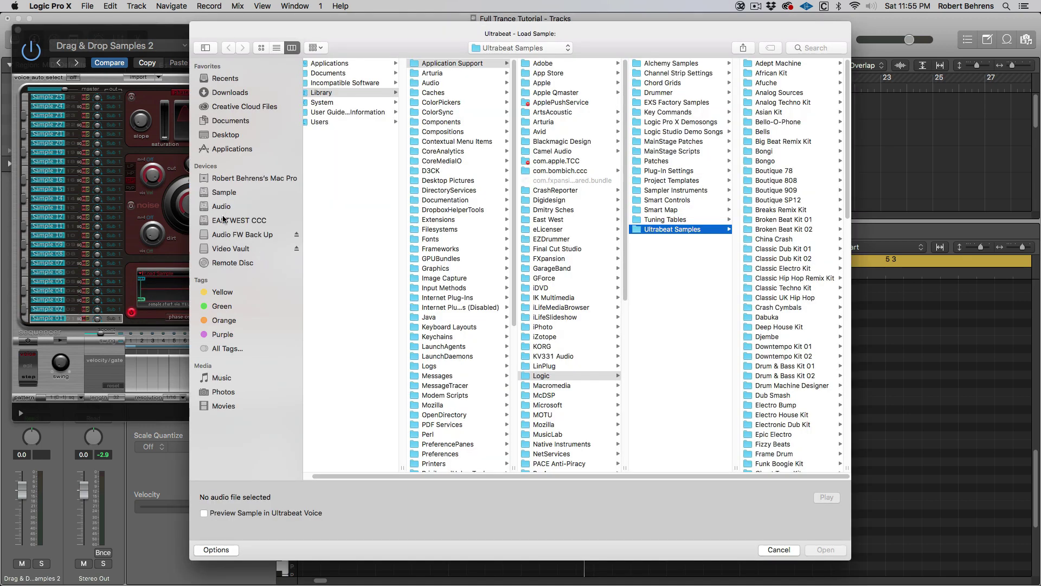
left_click(224, 207)
left_click(342, 201)
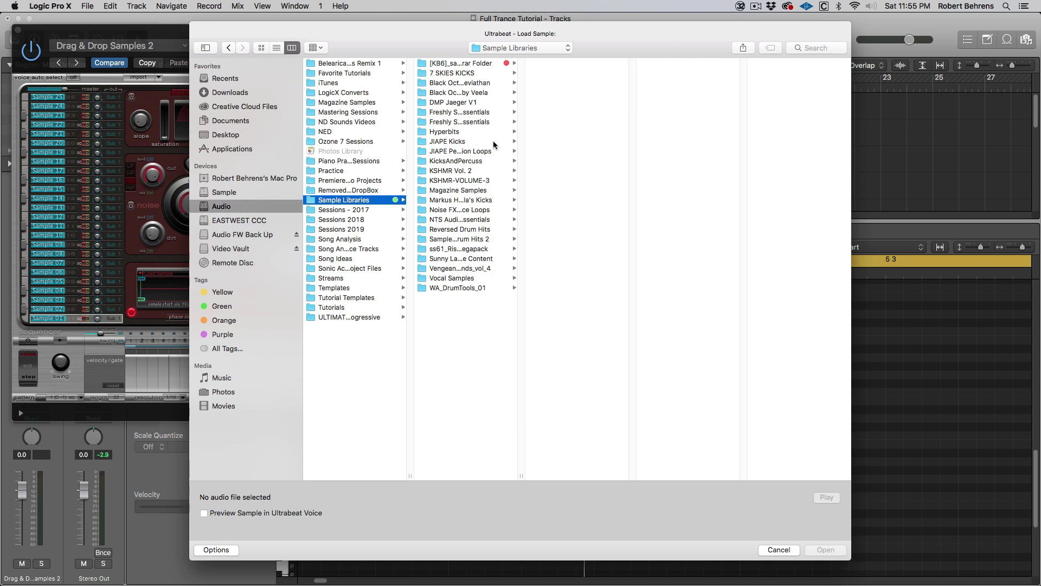
left_click(477, 122)
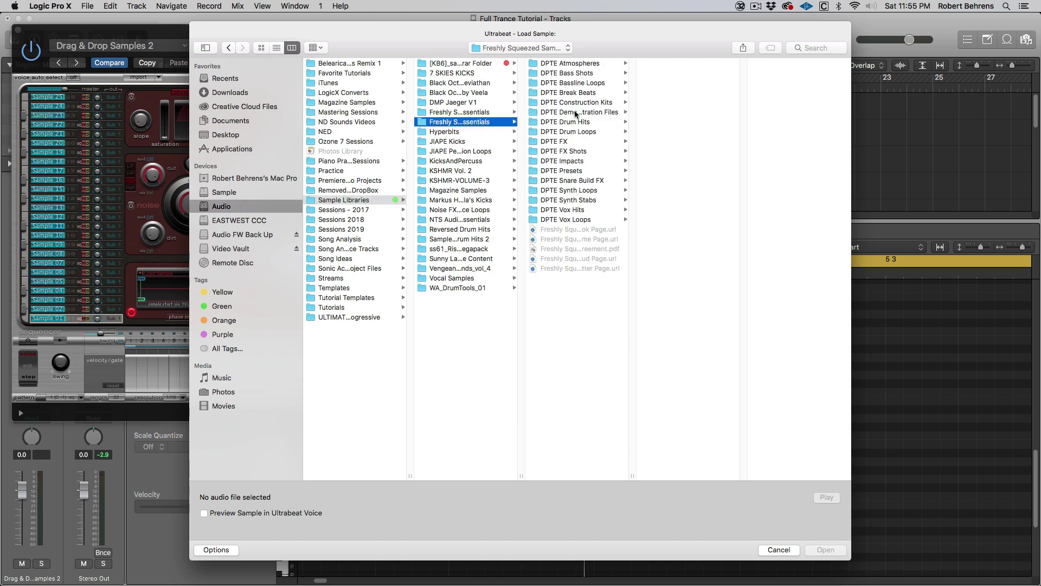
left_click(589, 123)
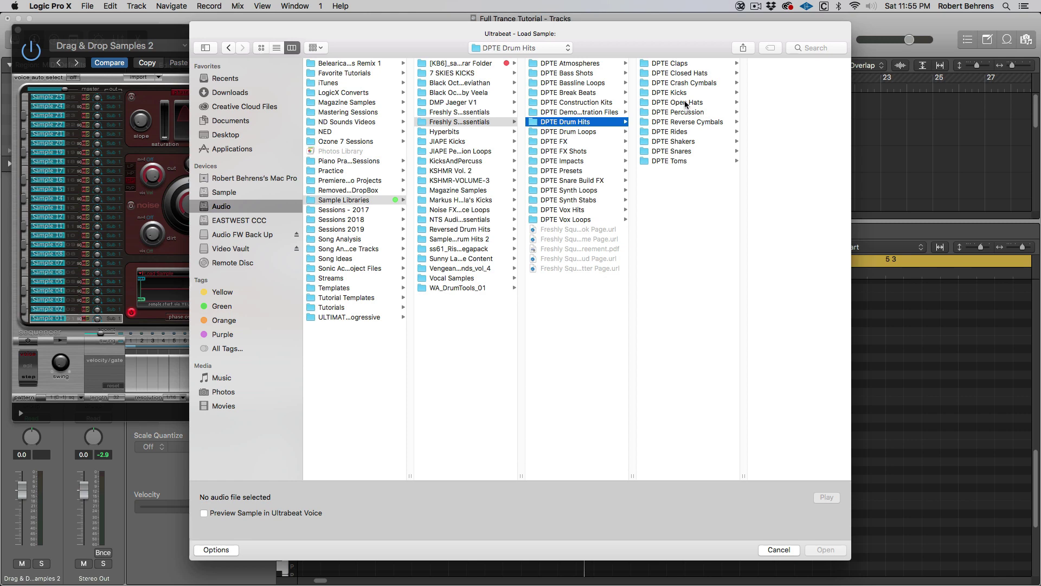
left_click(680, 74)
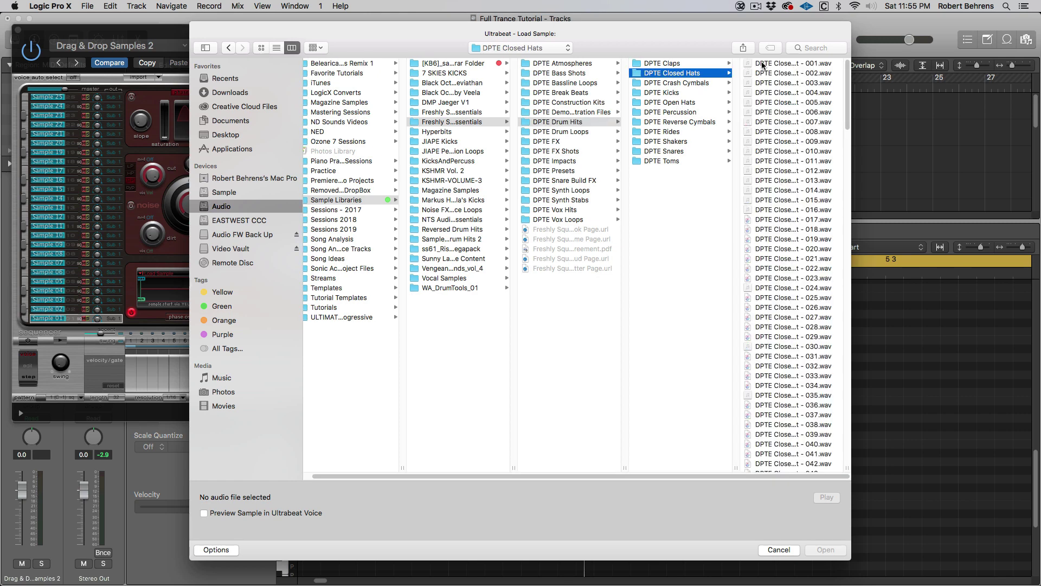
Step: Preview the closed hat samples and load DPTE Closed Hat - 037.wav into the Sample 01 voice
key("Right")
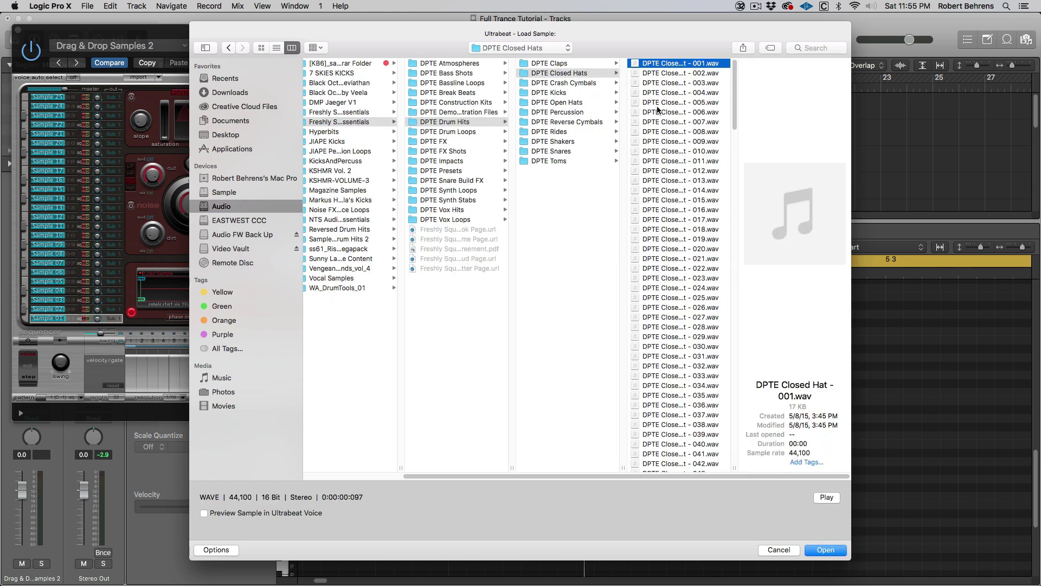
key("space")
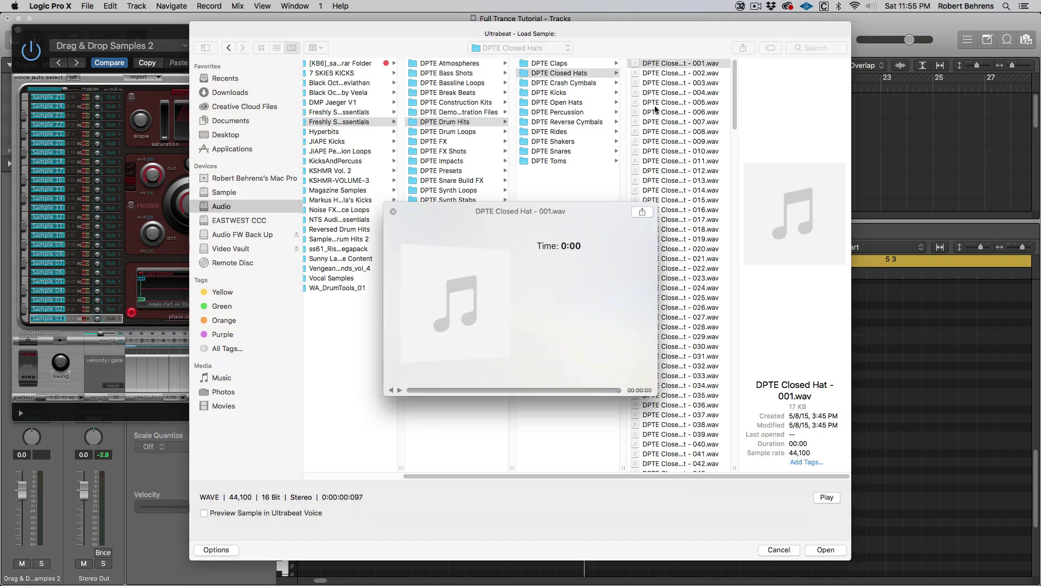
key("Down")
key("Down")
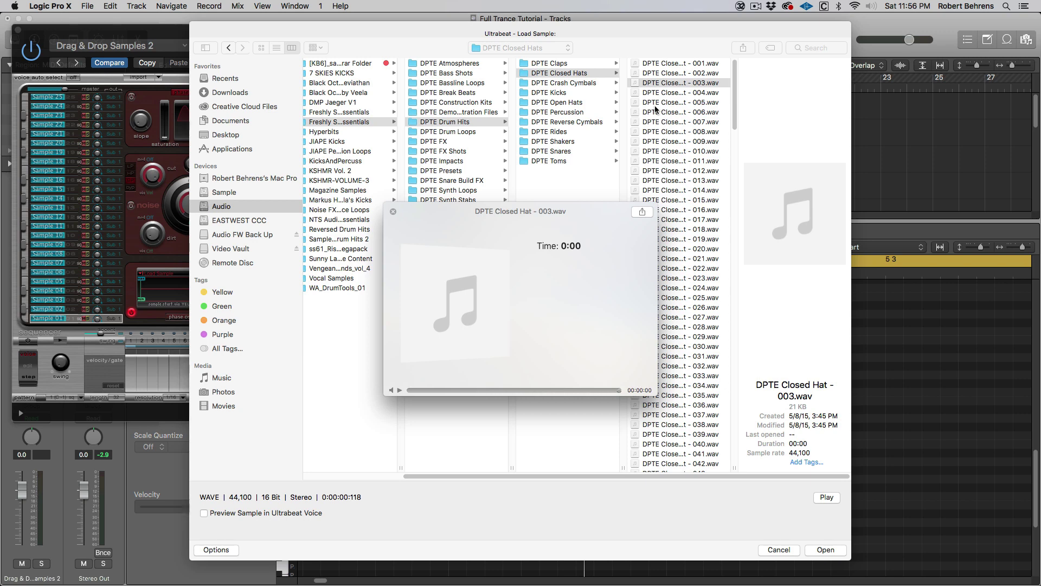
key("Down")
key("Down")
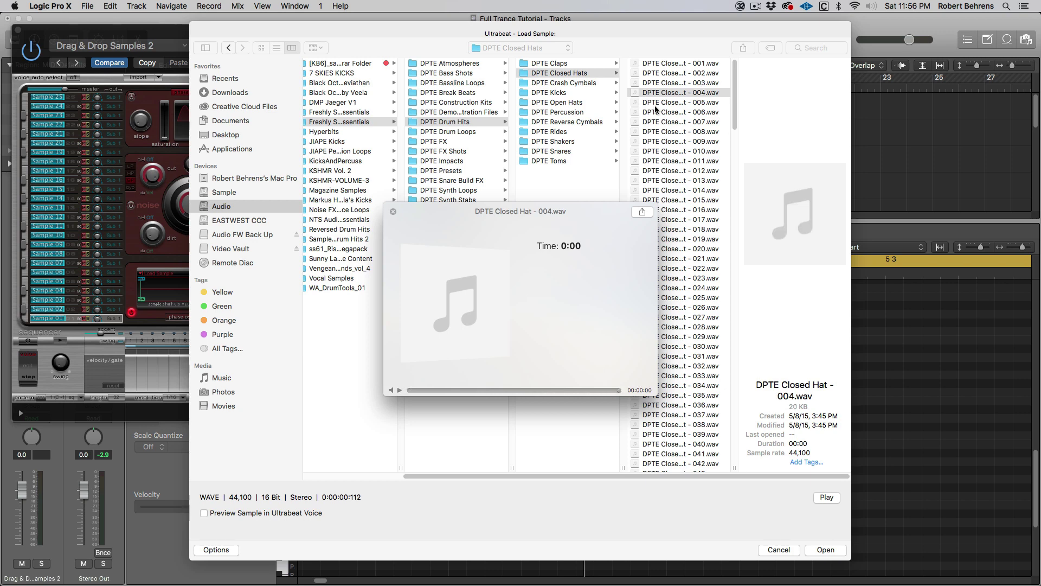
key("Down")
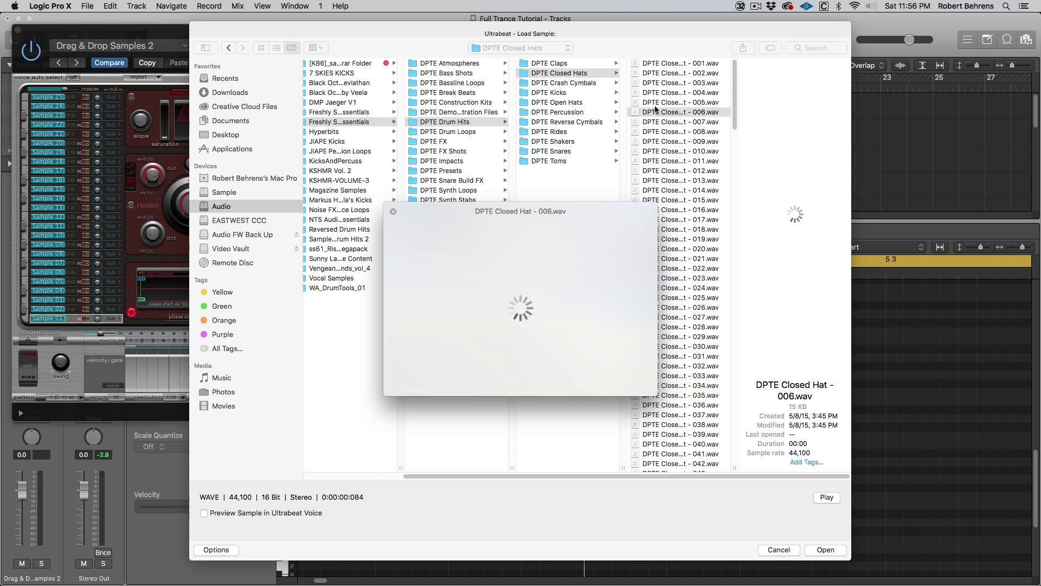
left_click(676, 200)
key("Down")
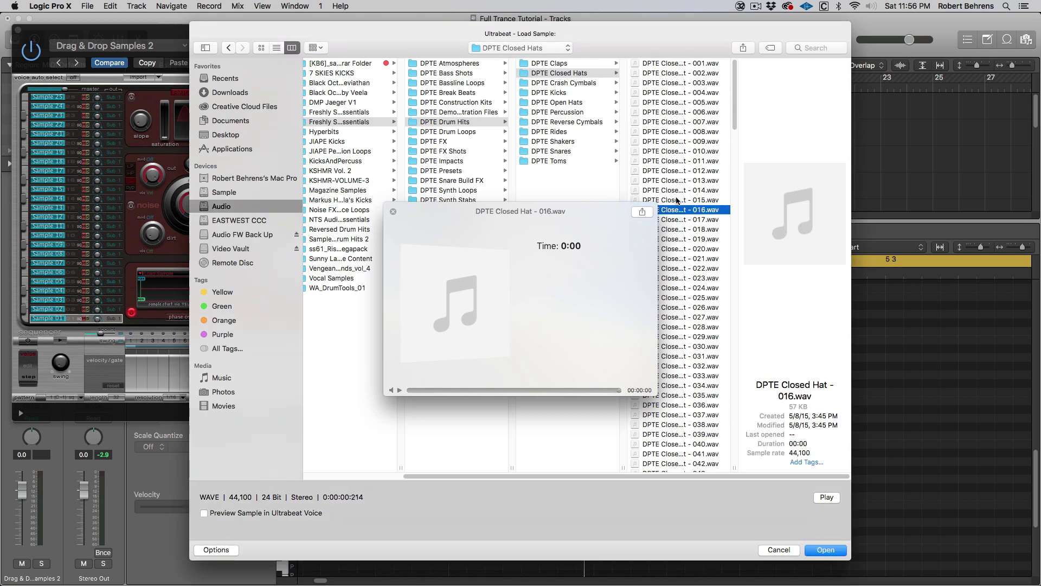
key("Down")
key("Down")
key("Down")
key("Down")
key("Down")
key("Down")
key("Down")
key("Down")
key("Down")
key("Down")
key("Down")
key("Down")
key("Down")
key("Down")
key("Down")
key("Down")
key("Down")
key("Down")
key("Down")
key("Down")
key("Down")
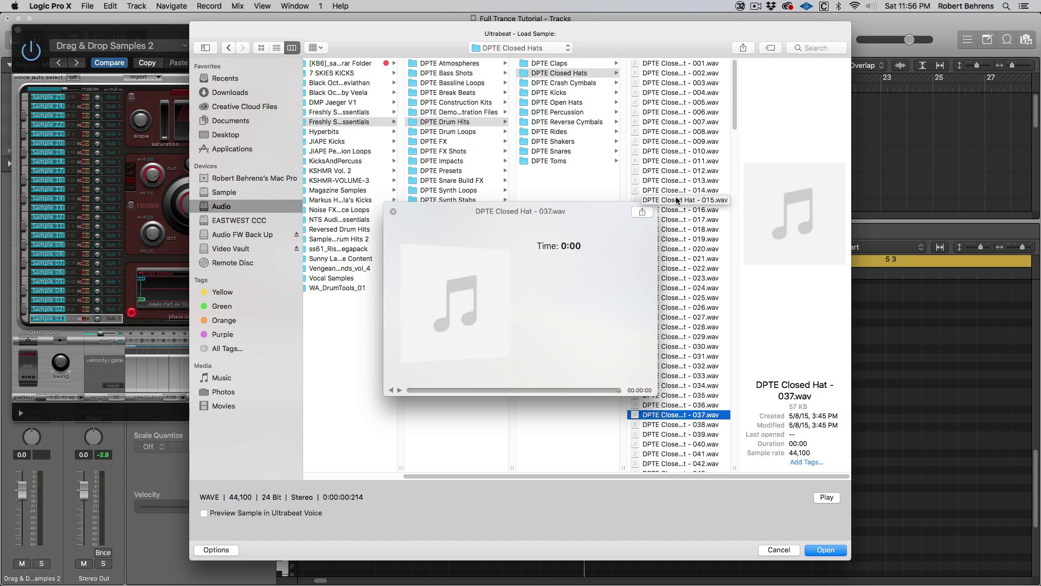
left_click(825, 550)
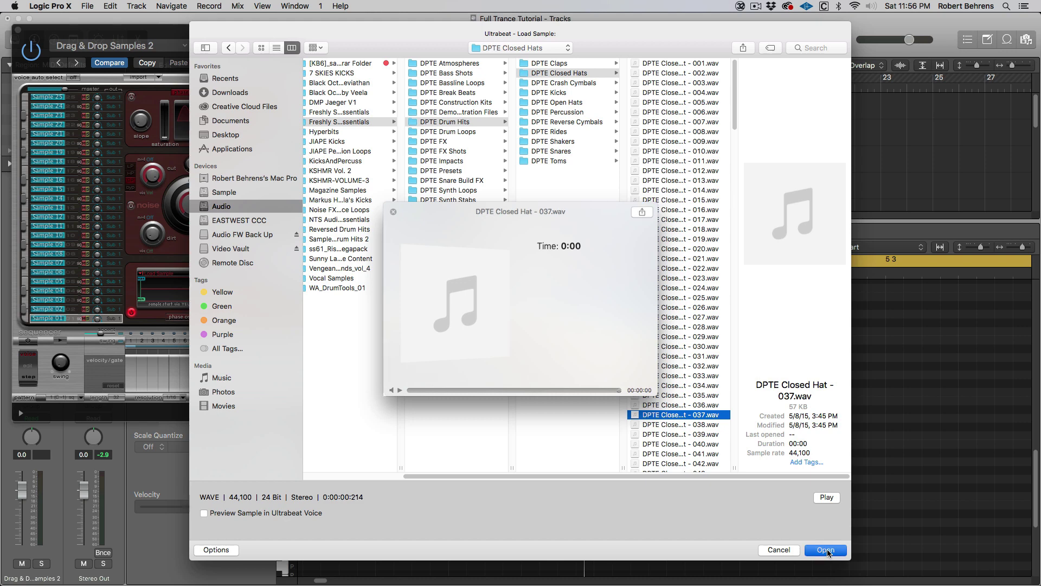
Step: Create an empty MIDI region at bar 1 on the closed hat track and extend it to bar 5, playing the project back in between
left_click_drag(43, 33, 580, 145)
right_click(318, 167)
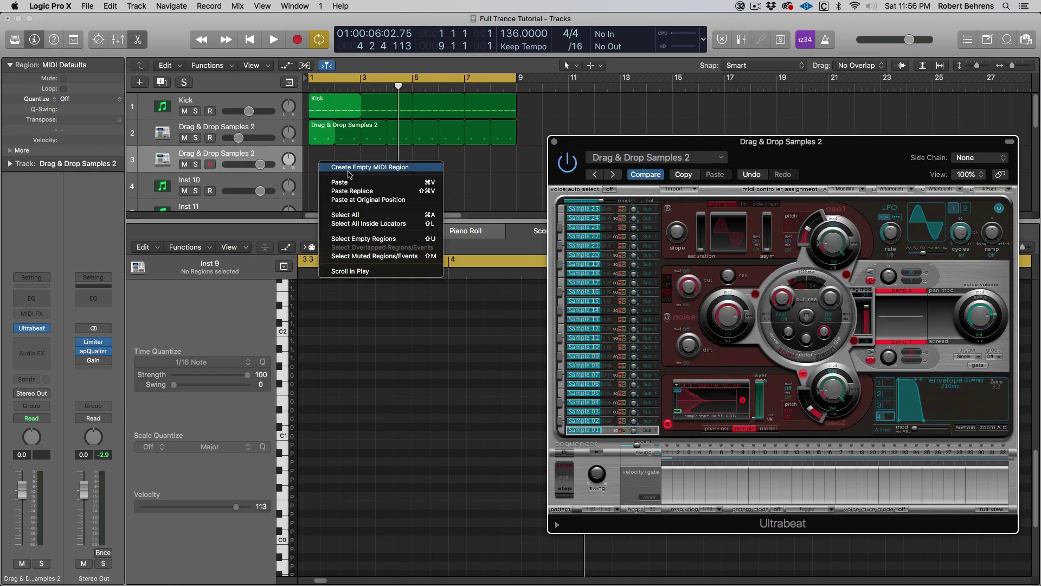
left_click(349, 172)
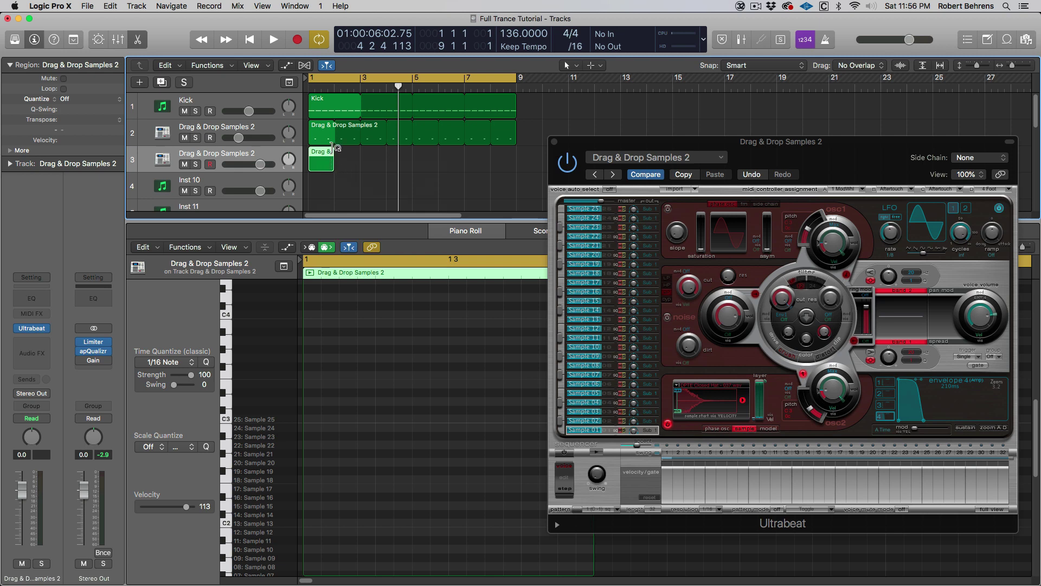
left_click_drag(331, 169, 356, 171)
key("space")
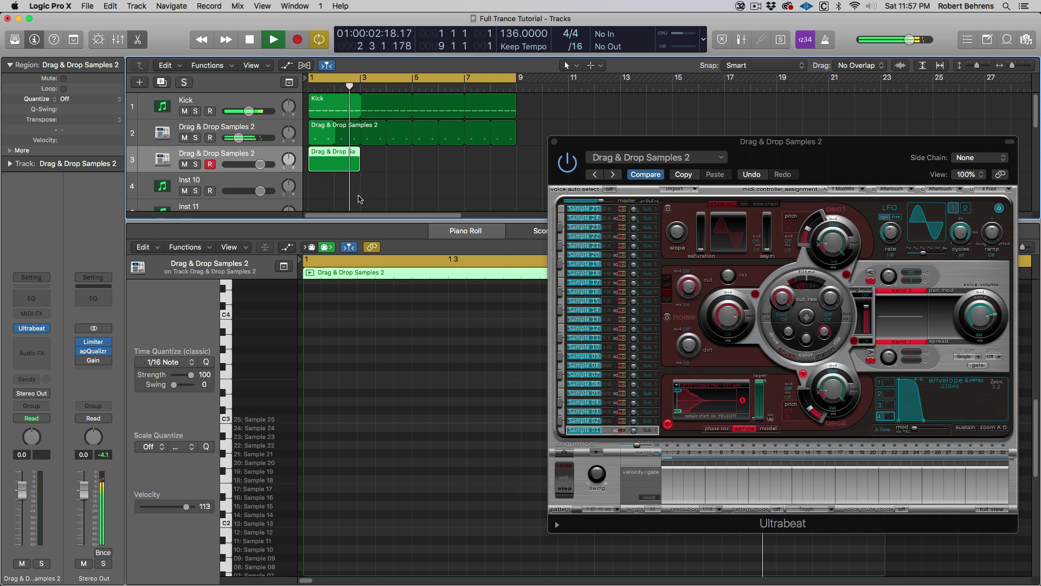
key("space")
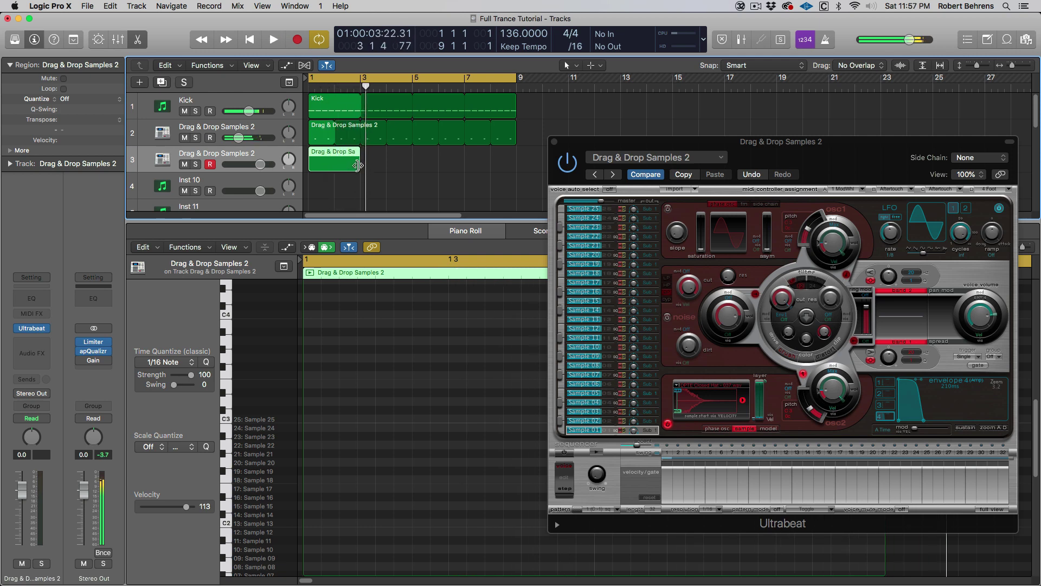
left_click_drag(358, 165, 413, 166)
key("space")
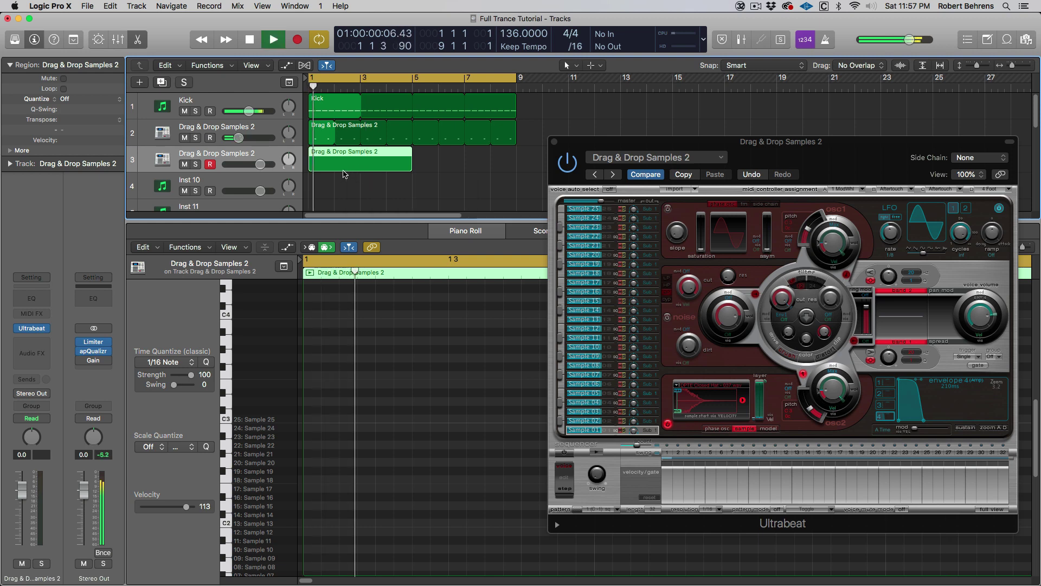
key("space")
Step: Audition the Sample 01 closed hat from the Piano Roll keyboard
scroll(291, 437, "down", 1)
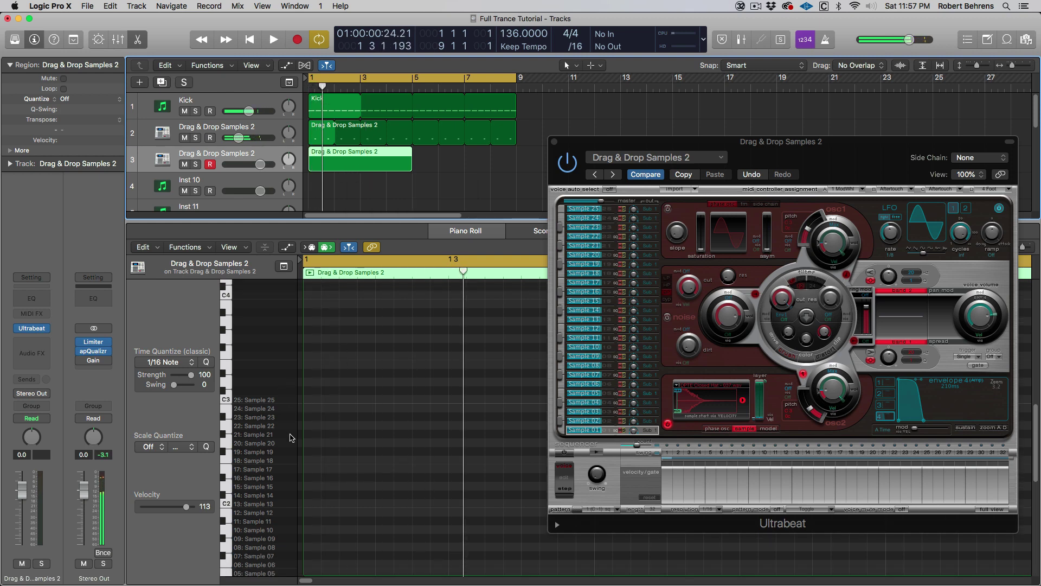
scroll(291, 438, "down", 3)
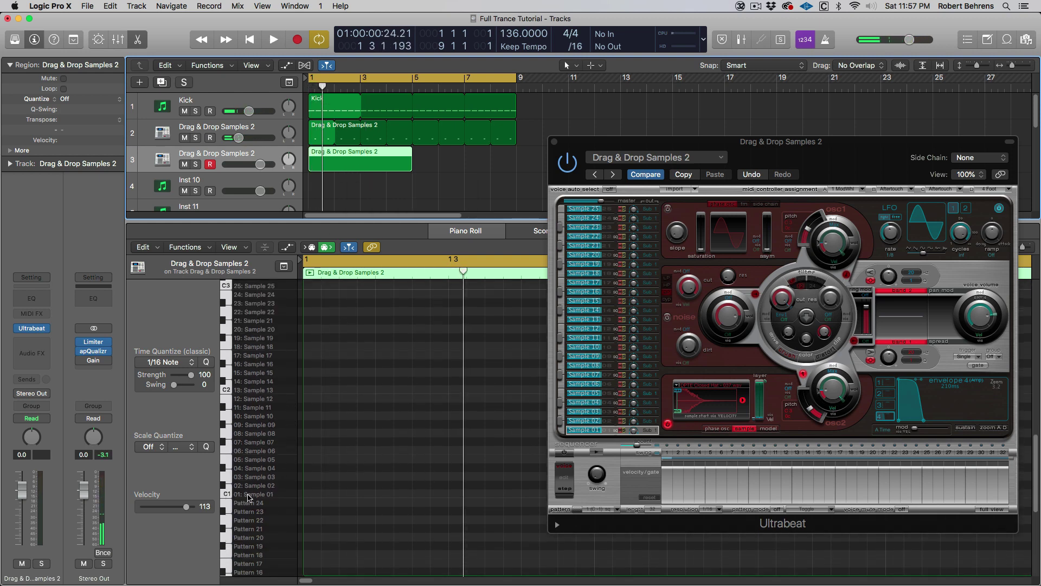
left_click(249, 496)
left_click(248, 496)
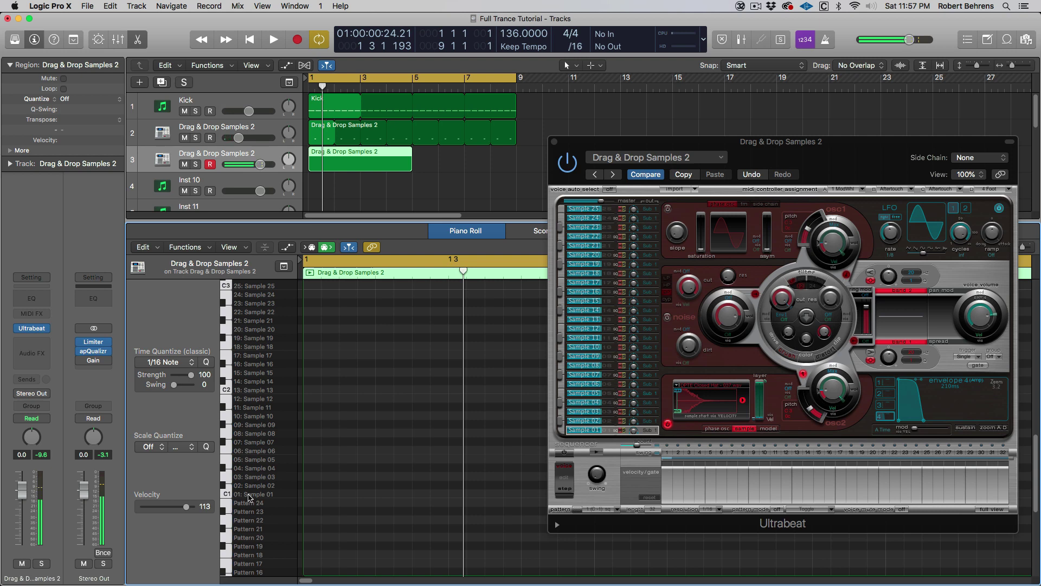
Step: Draw Sample 01 notes on the third and fourth sixteenths of every beat in bar 1, closing the Ultrabeat window along the way
key("t")
left_click(359, 506)
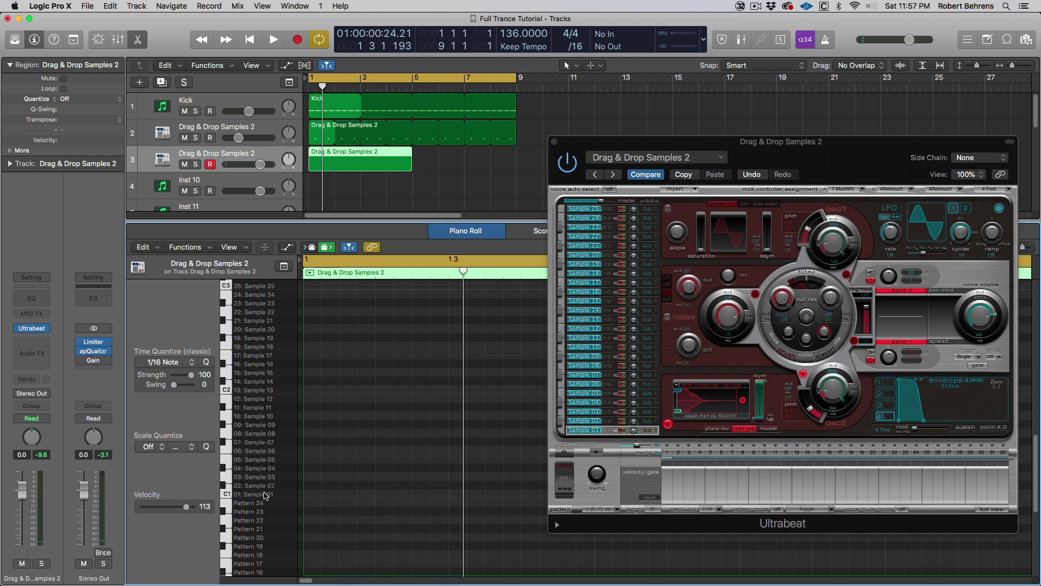
left_click(265, 495)
left_click(348, 494)
left_click(365, 494)
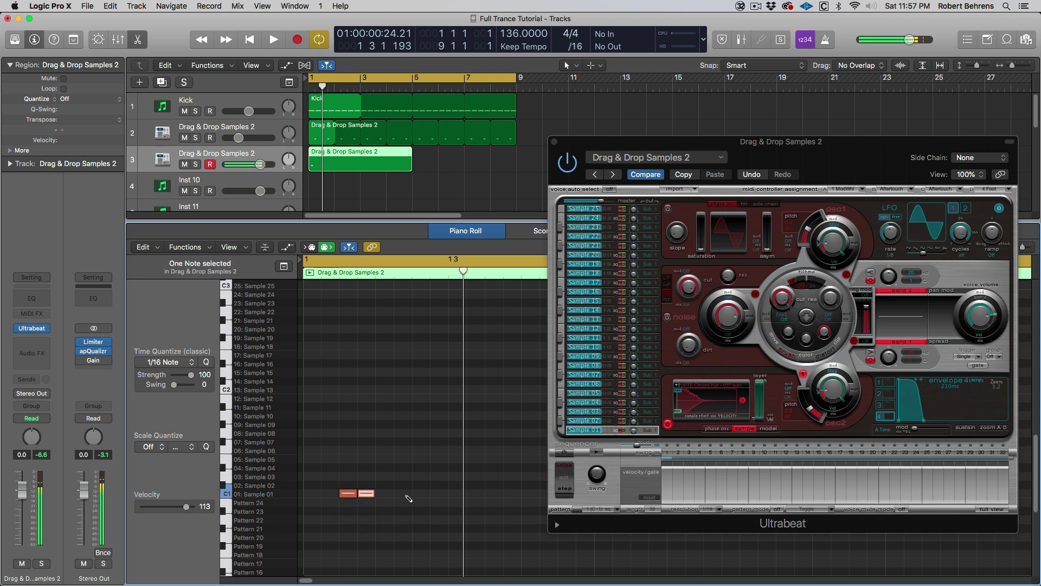
left_click(421, 494)
left_click(438, 494)
left_click(553, 141)
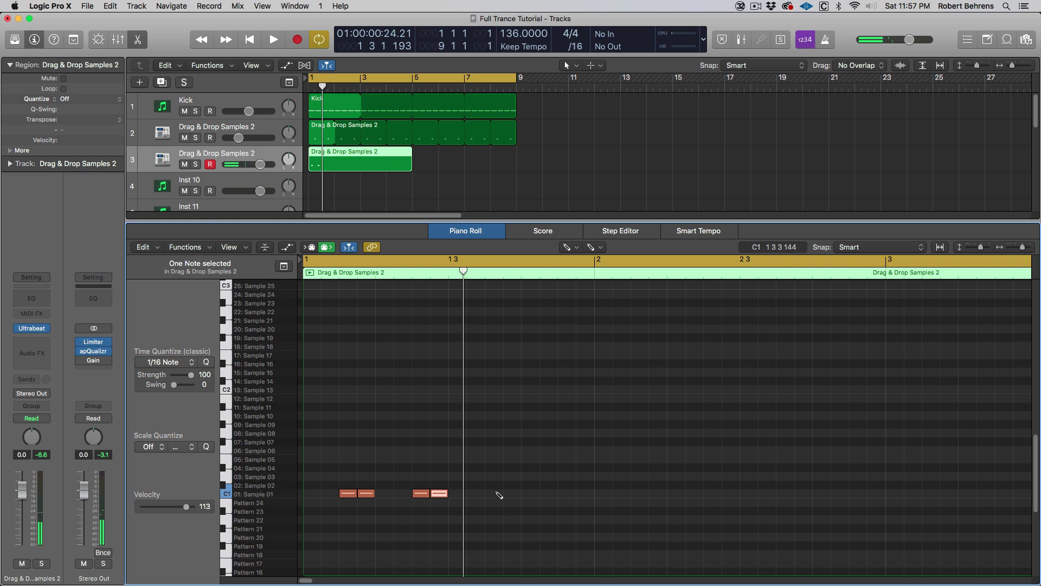
left_click(494, 494)
left_click(511, 494)
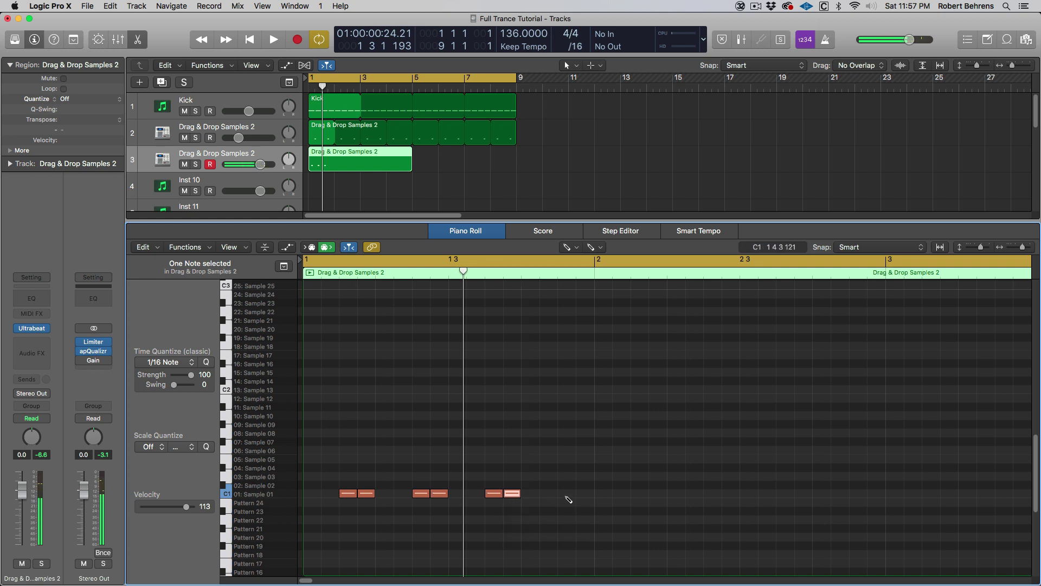
left_click(566, 494)
left_click(585, 494)
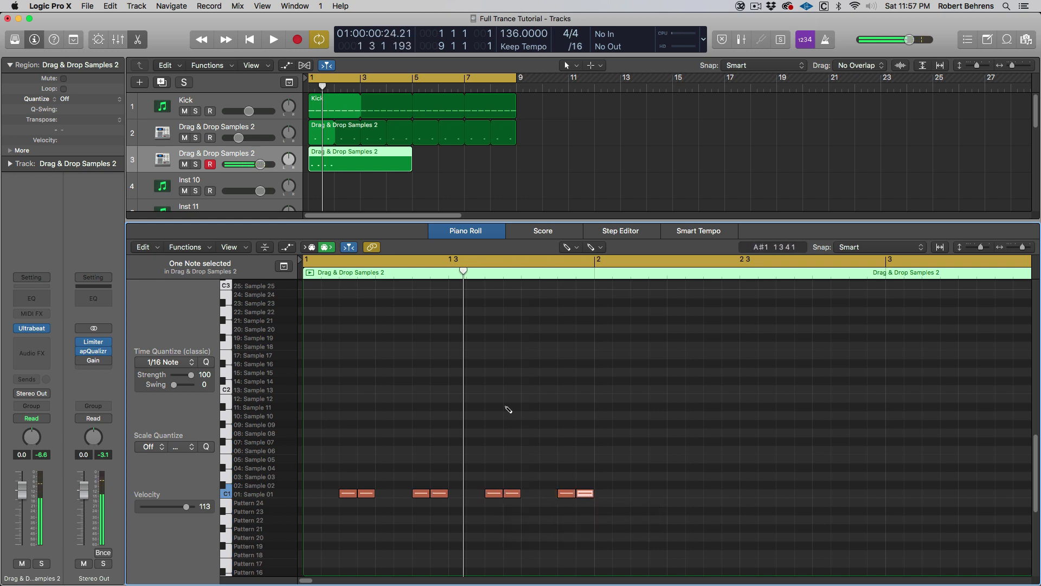
Step: Select all eight hat notes in bar 1 and copy them to bar 2
key("t")
key("t")
left_click_drag(322, 430, 685, 555)
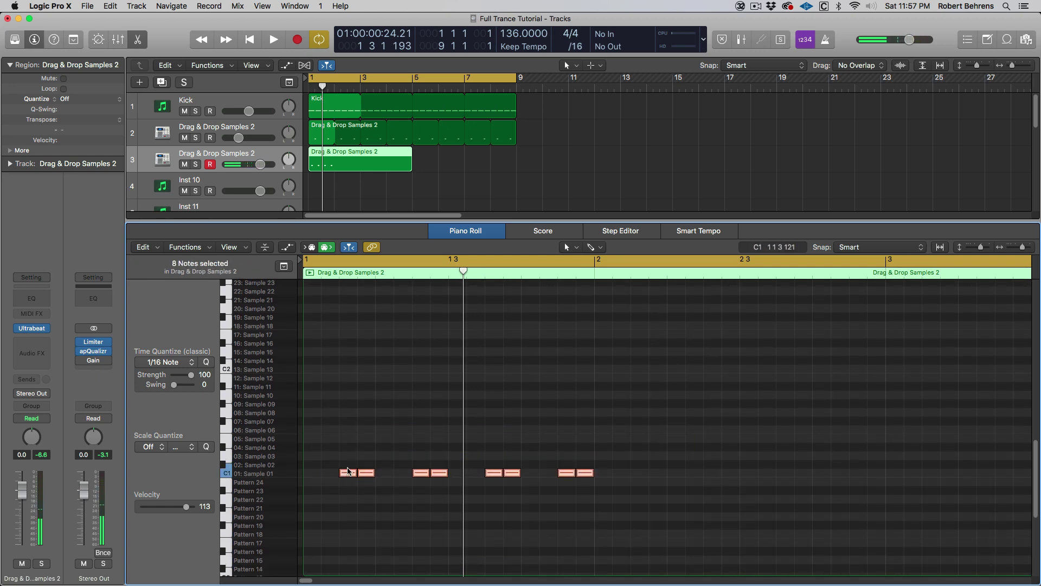
left_click_drag(347, 471, 636, 476)
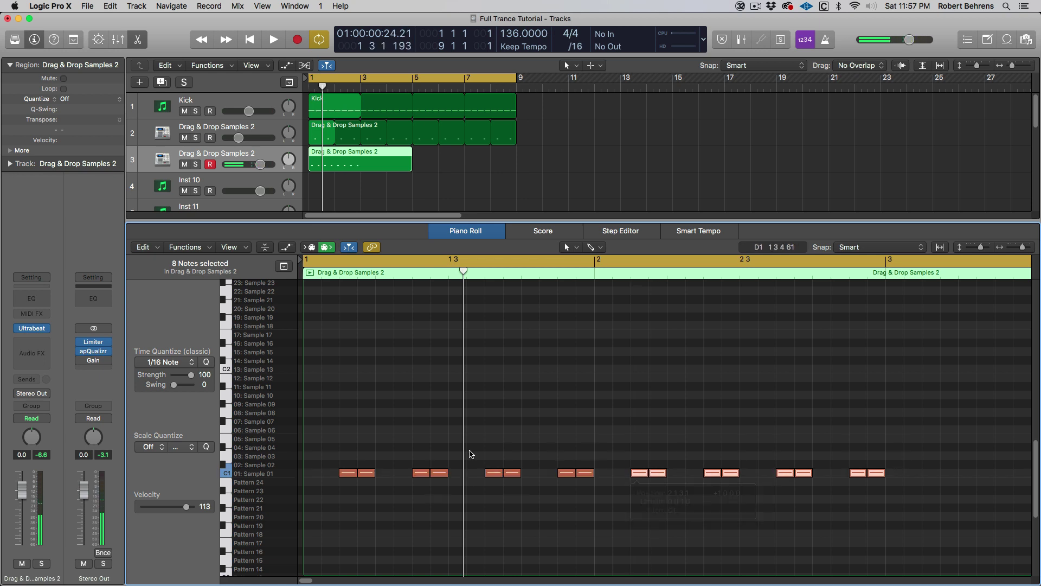
Step: Copy the two-bar hat pattern to bars 3 and 4, and move the last pair of notes one sixteenth earlier
left_click_drag(338, 418, 973, 557)
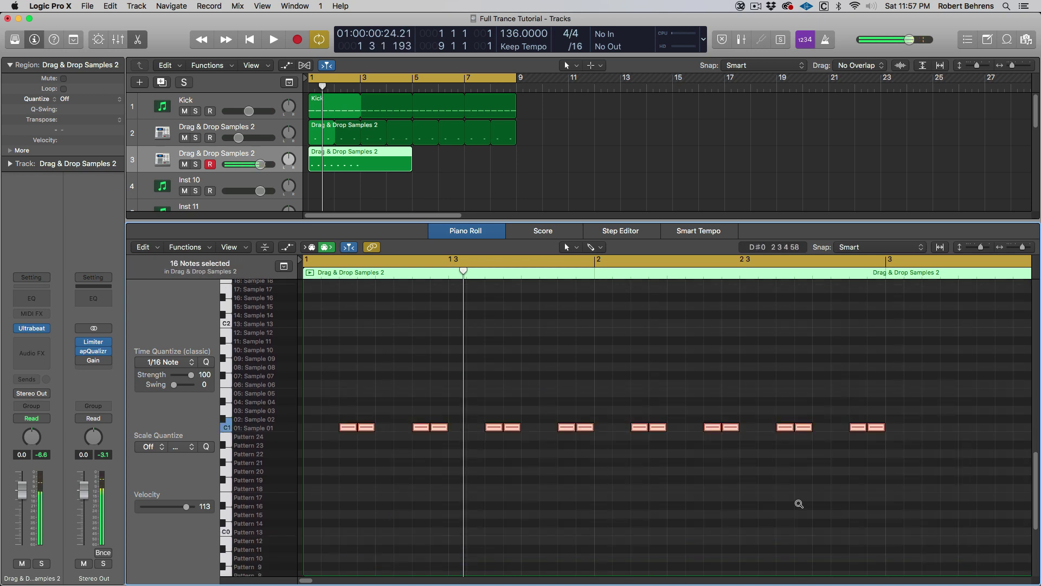
left_click(795, 499, "ctrl+alt")
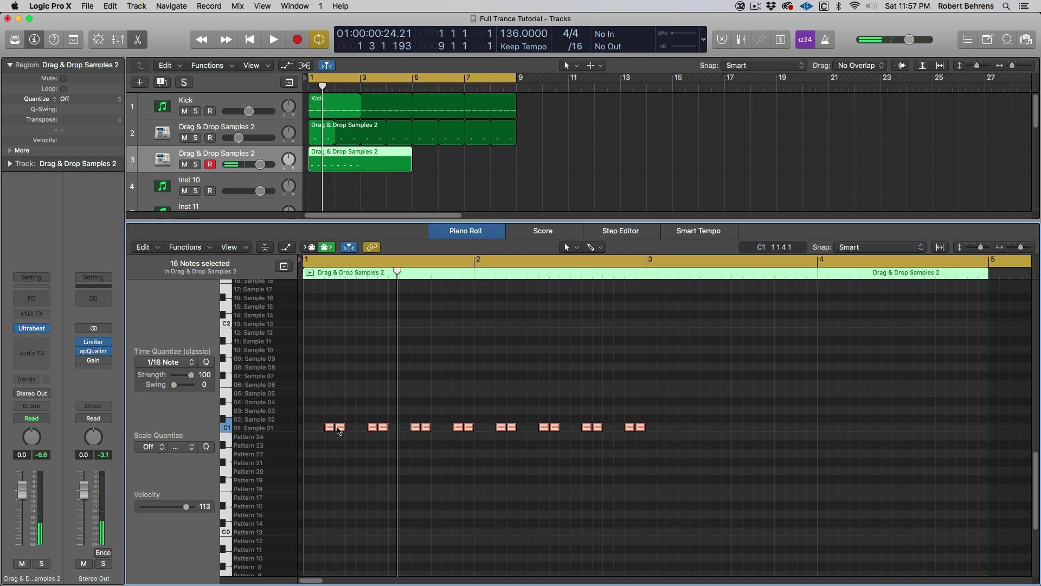
left_click_drag(329, 427, 674, 428)
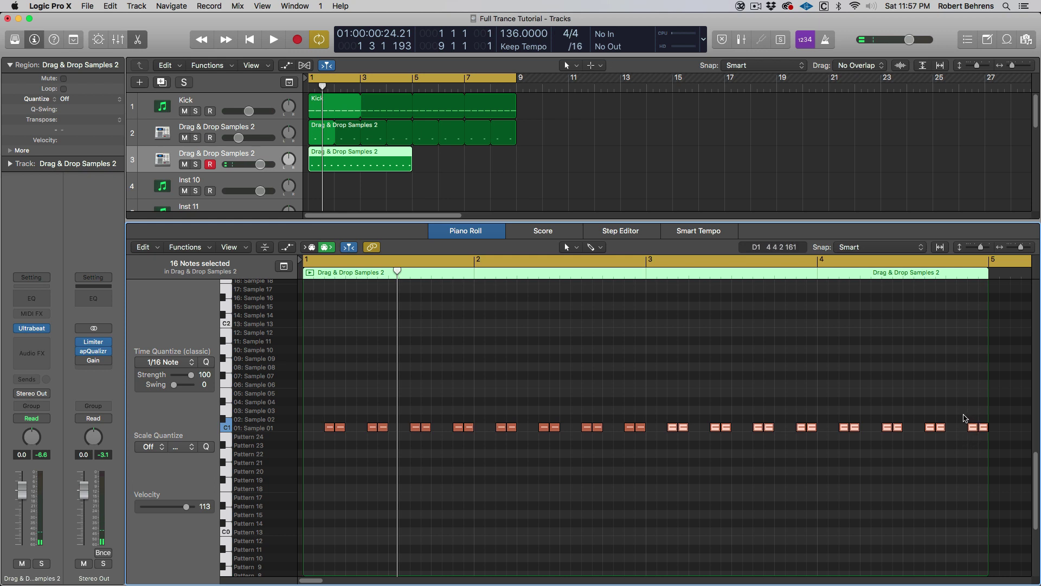
mouse_move(962, 420)
left_mouse_down()
mouse_move(989, 441)
mouse_move(964, 429)
left_mouse_up()
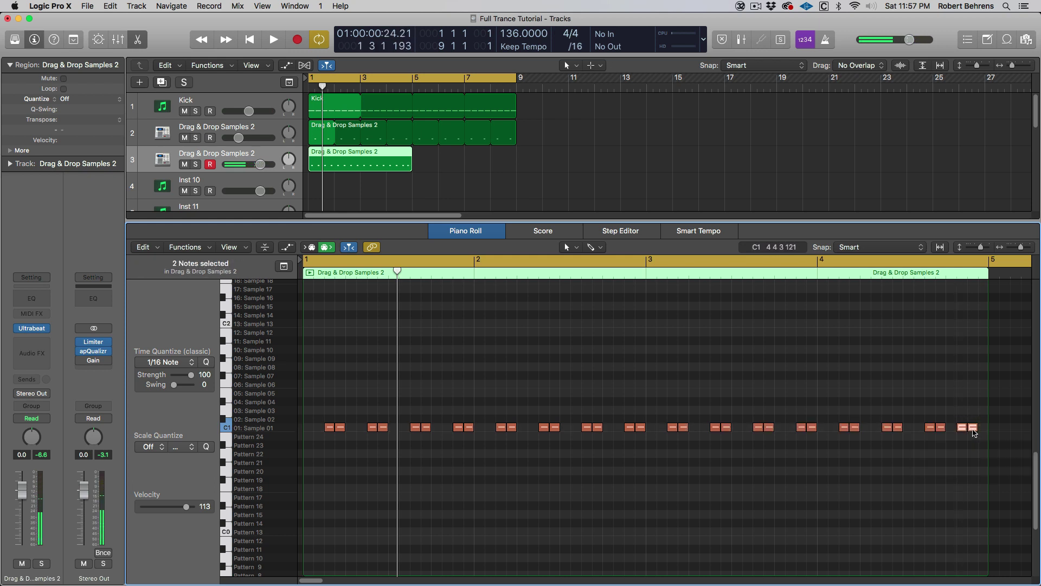
left_click(282, 422)
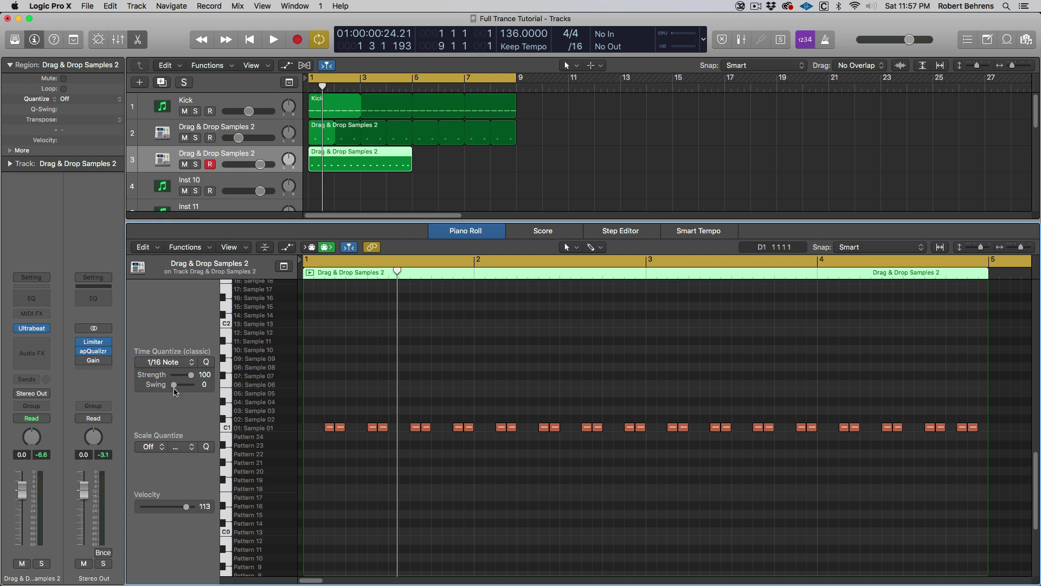
Step: Reopen the closed hat track's Ultrabeat and start loading a sample into the Sample 03 voice
left_click(31, 329)
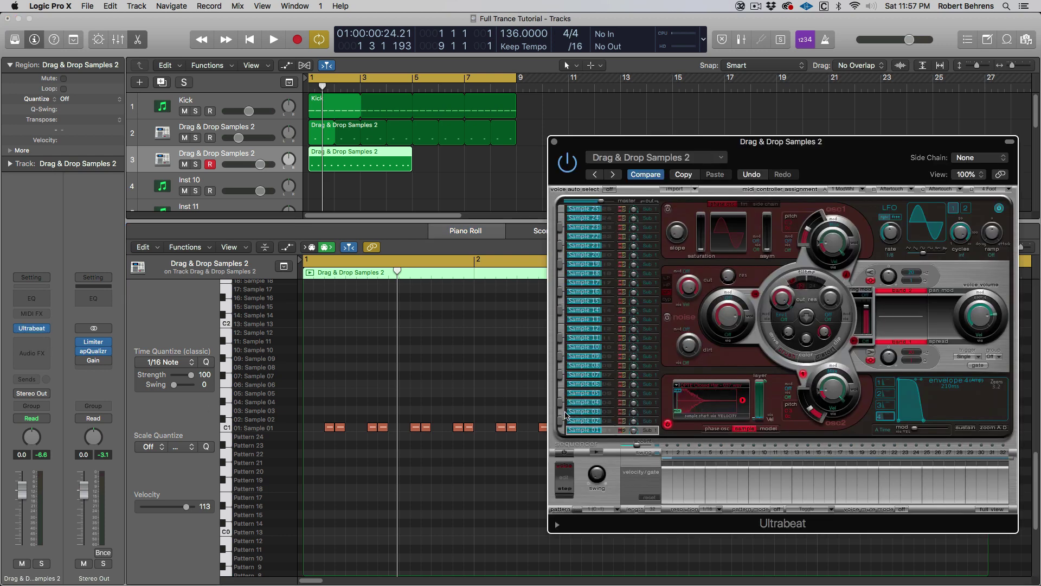
left_click(574, 412)
left_click(677, 386)
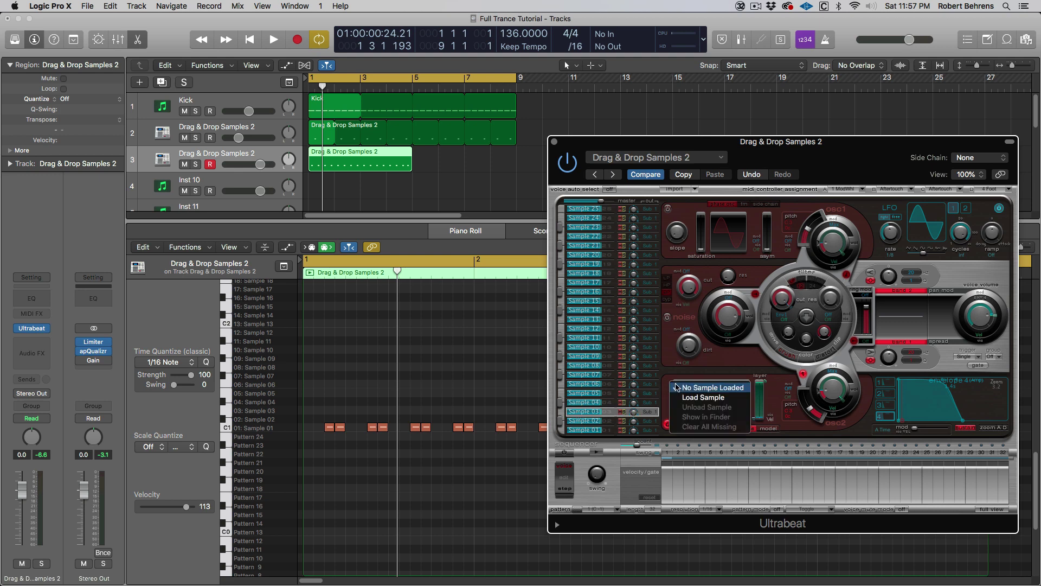
left_click(692, 399)
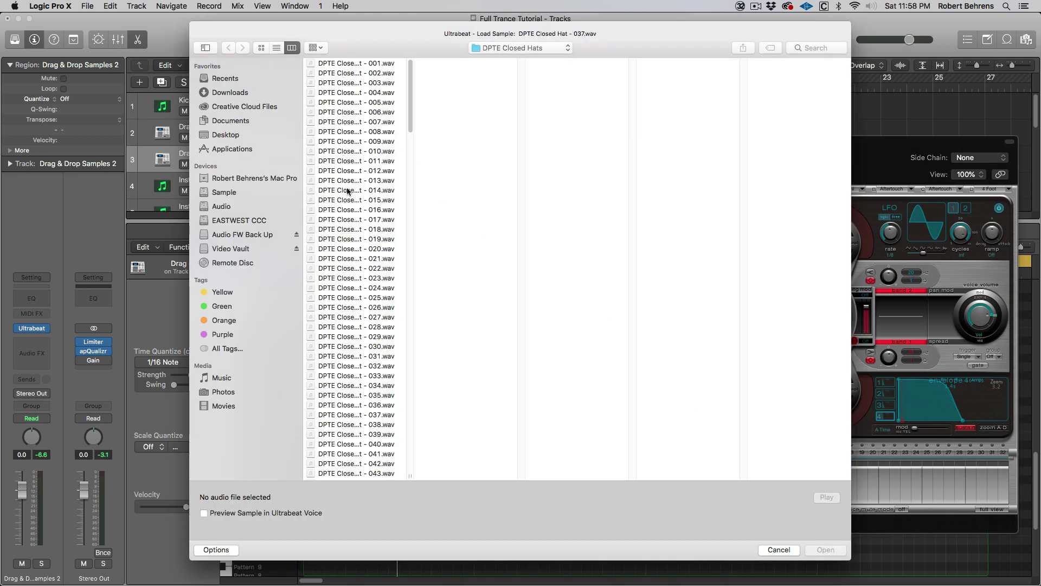
Step: Preview the closed hat samples from DPTE Closed Hat - 022.wav onward for the Sample 03 voice
left_click(348, 190)
left_click(347, 269)
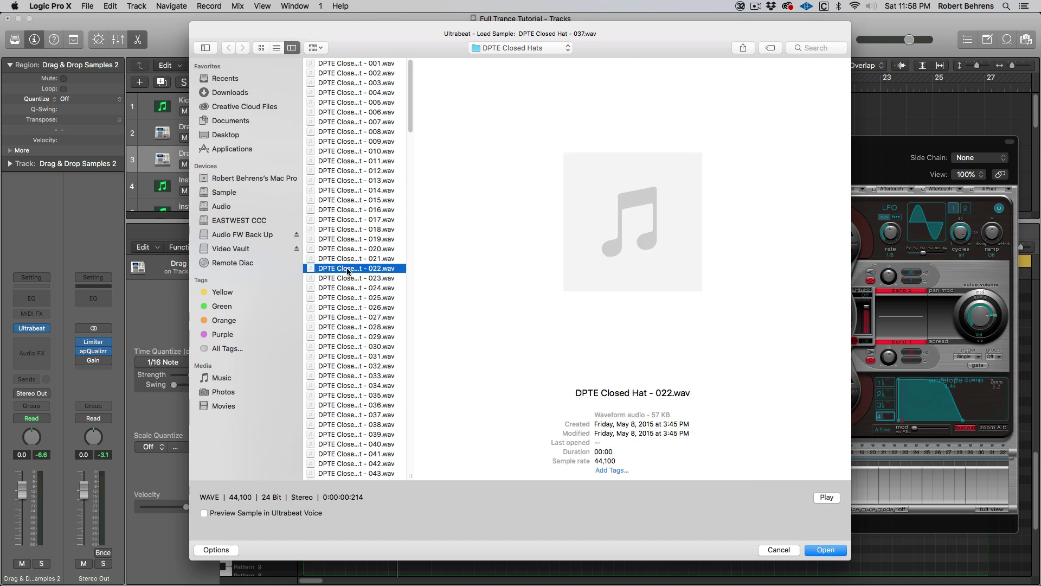
key("space")
key("Down")
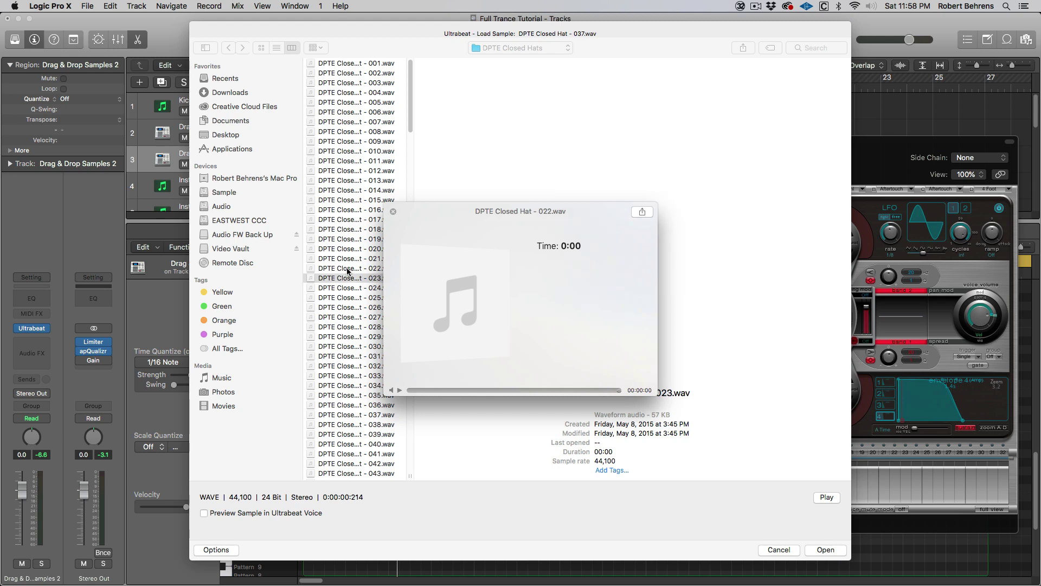
key("Down")
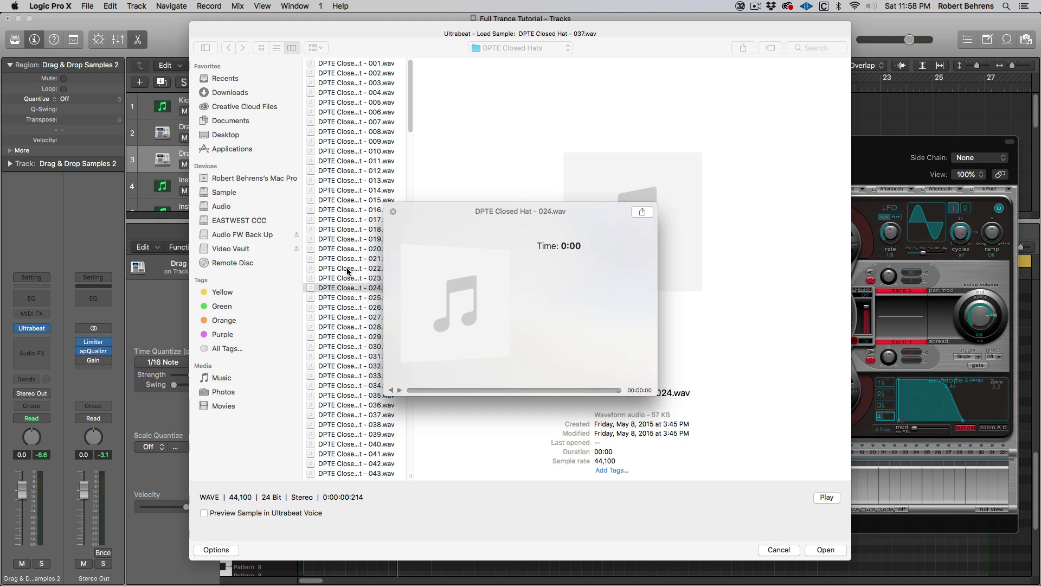
key("Down")
key("Down")
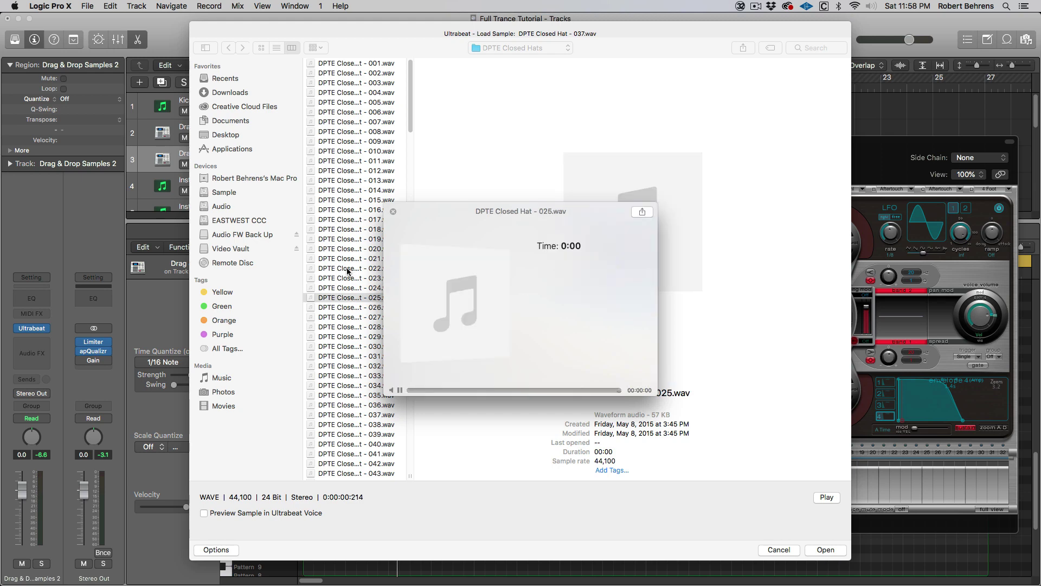
Step: Audition the closed hat samples past number 025 and load DPTE Closed Hat - 050.wav into Ultrabeat's Sample 03 voice
key("Down")
key("Down")
key("Down")
key("Down")
key("Down")
key("Down")
key("Down")
key("Down")
key("Down")
key("Down")
key("Down")
key("Down")
key("Down")
key("Down")
key("Down")
key("Down")
key("Down")
key("Down")
key("Down")
key("Down")
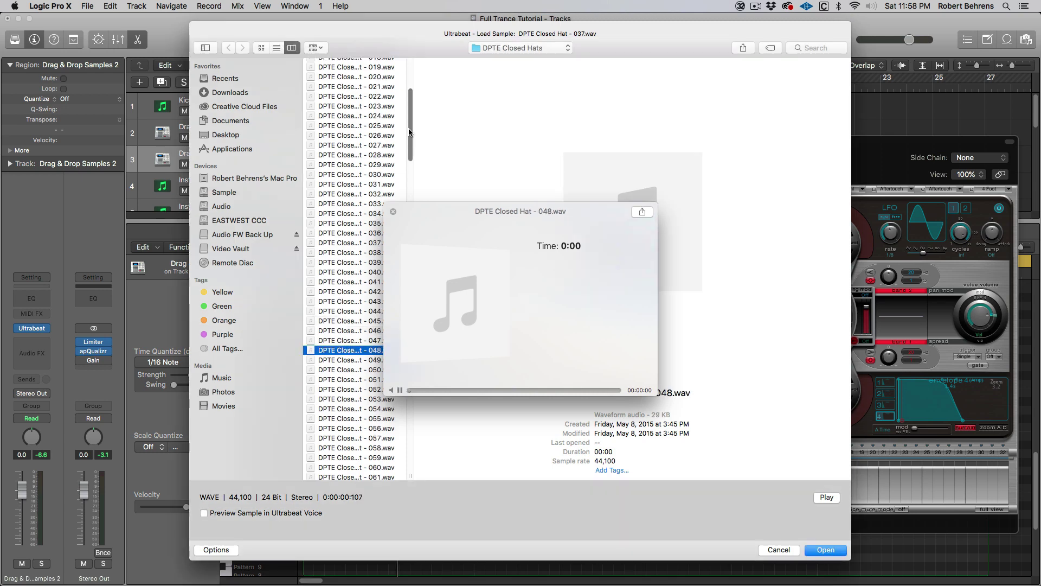
key("Down")
key("Down")
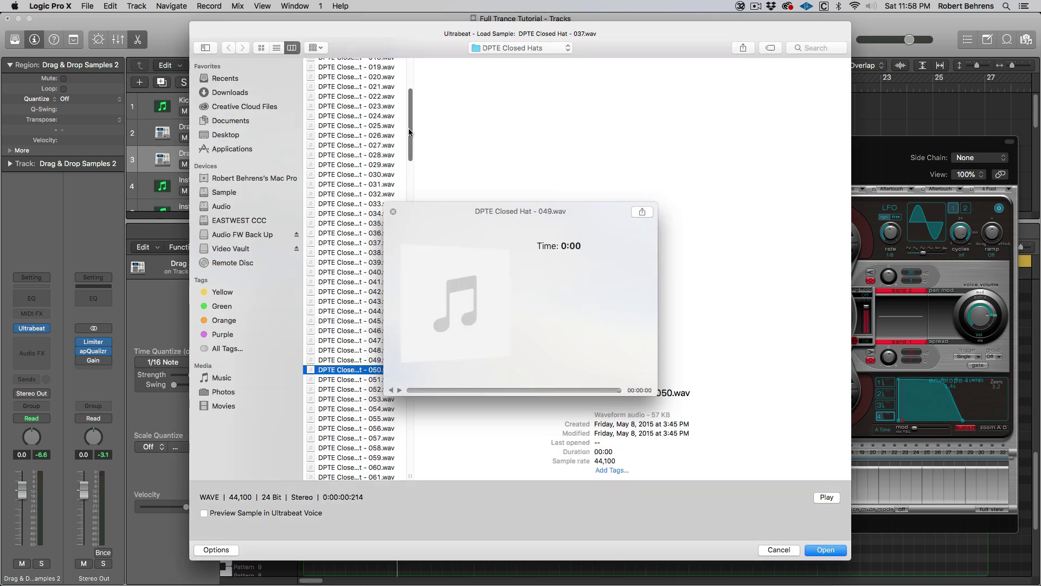
key("Down")
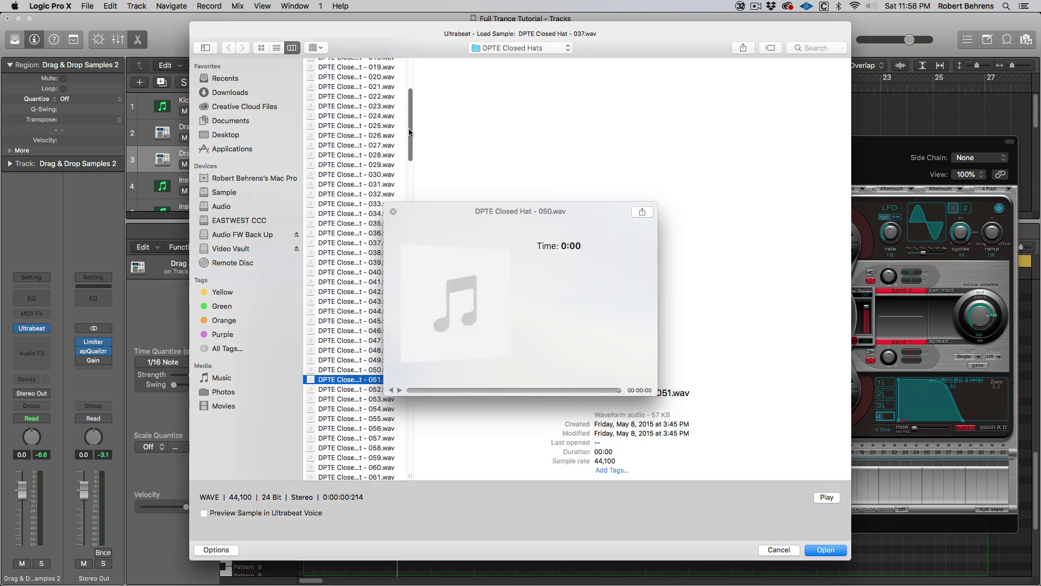
key("Up")
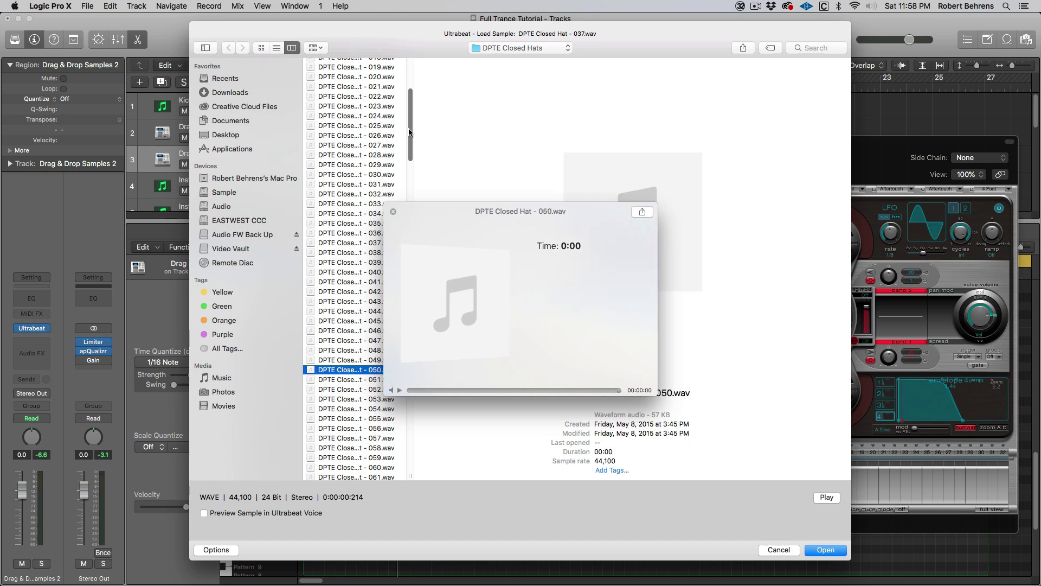
left_click(830, 551)
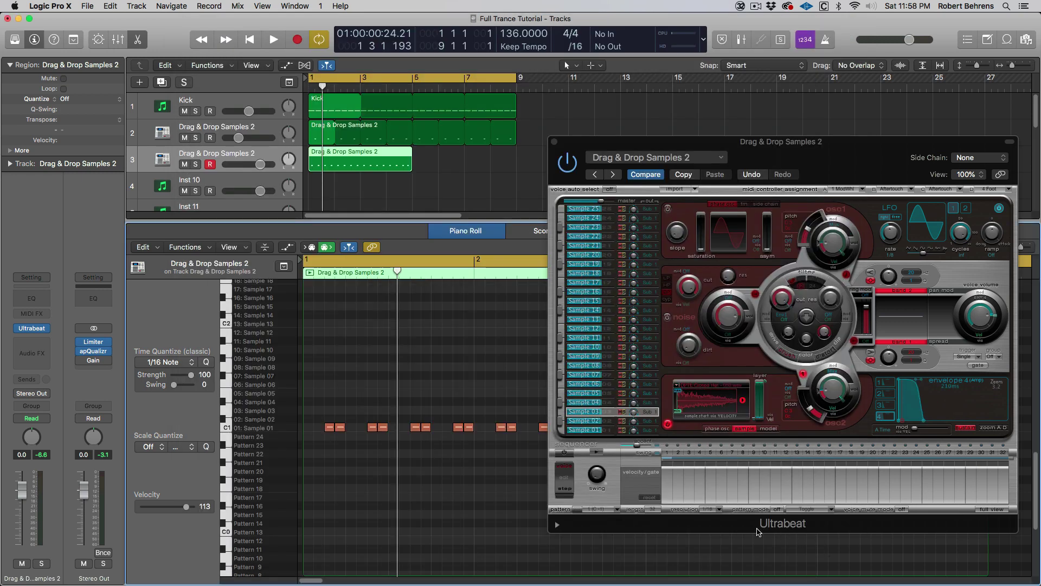
left_click(555, 142)
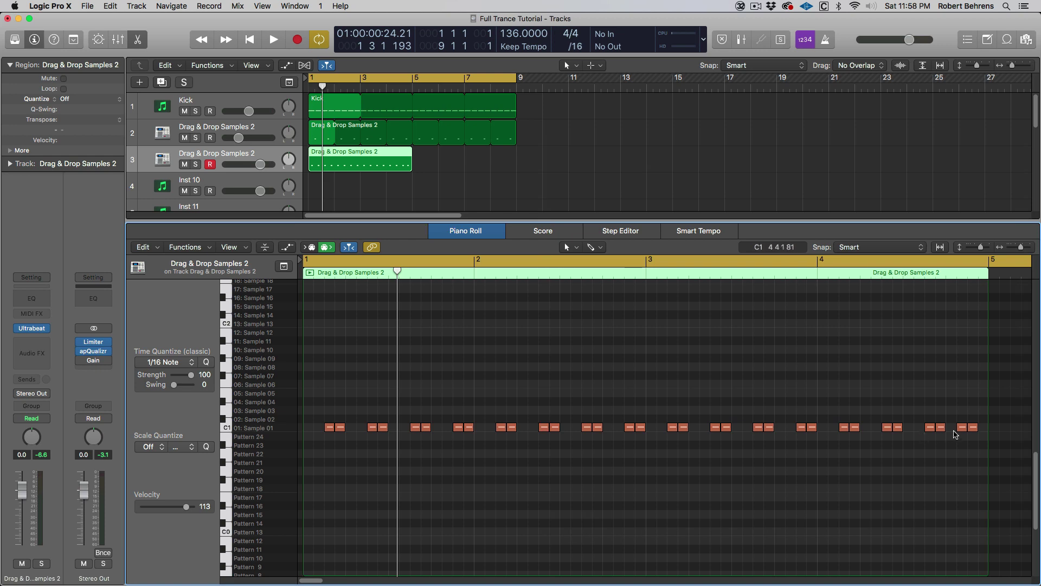
Step: Copy the last Sample 01 note to the end of bar 4 on the Sample 02 row, and play the first three tracks soloed
left_click(973, 428)
left_click_drag(975, 431, 984, 423)
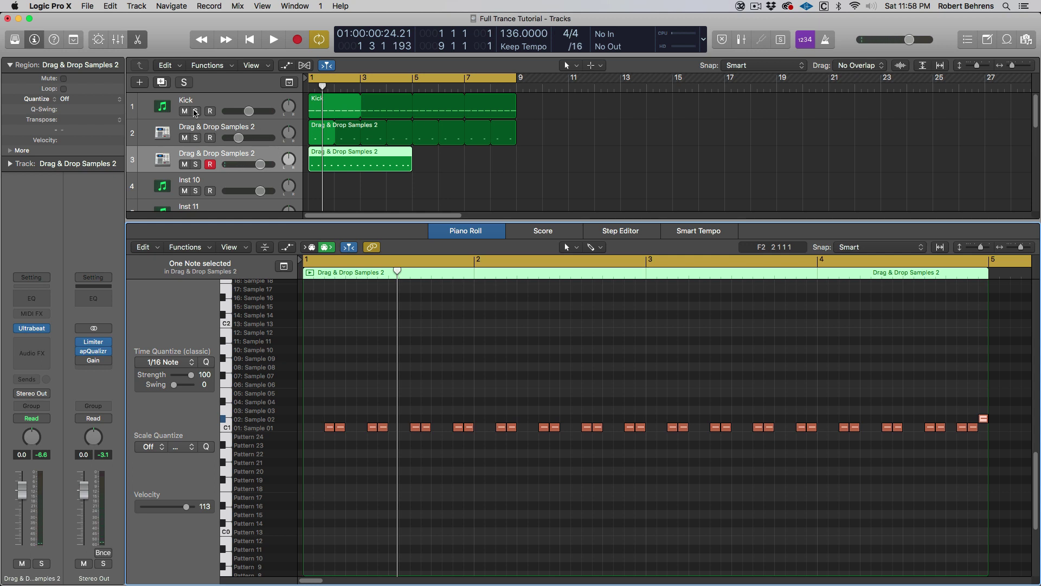
left_click_drag(196, 112, 196, 170)
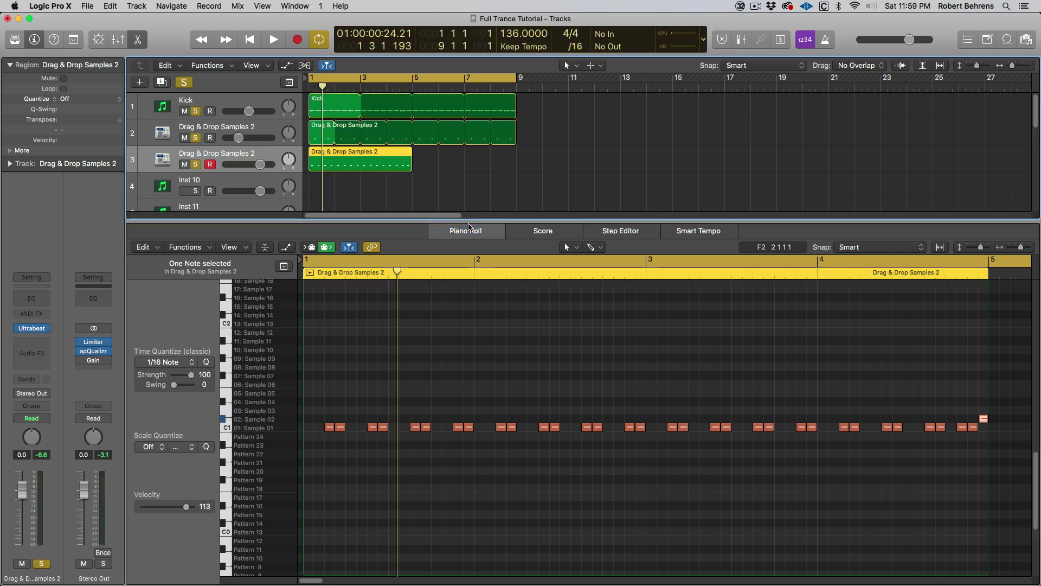
key("space")
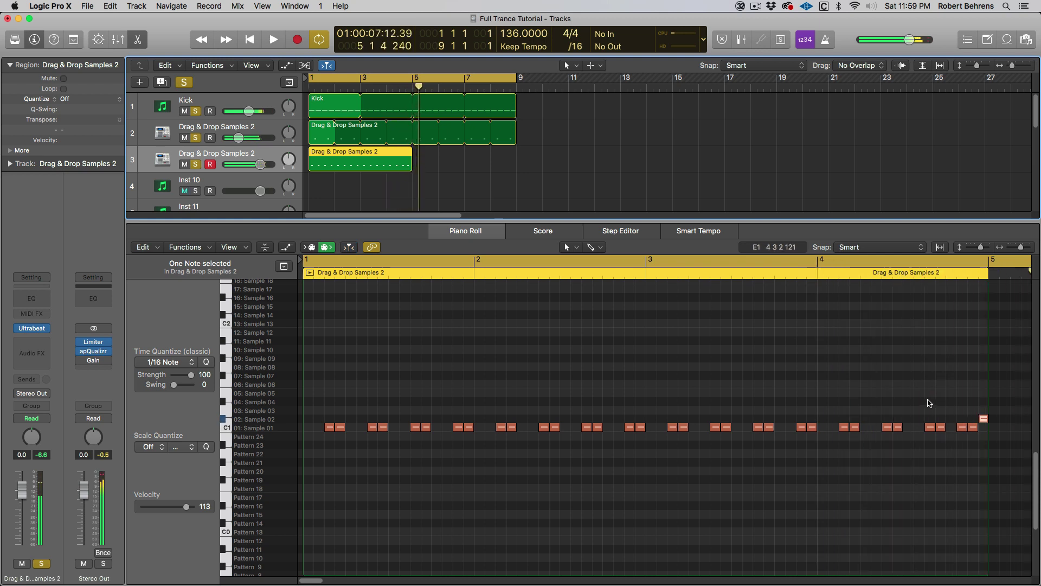
Step: Move the copied note at the end of bar 4 up to the Sample 03 row and play the pattern
left_click(984, 423)
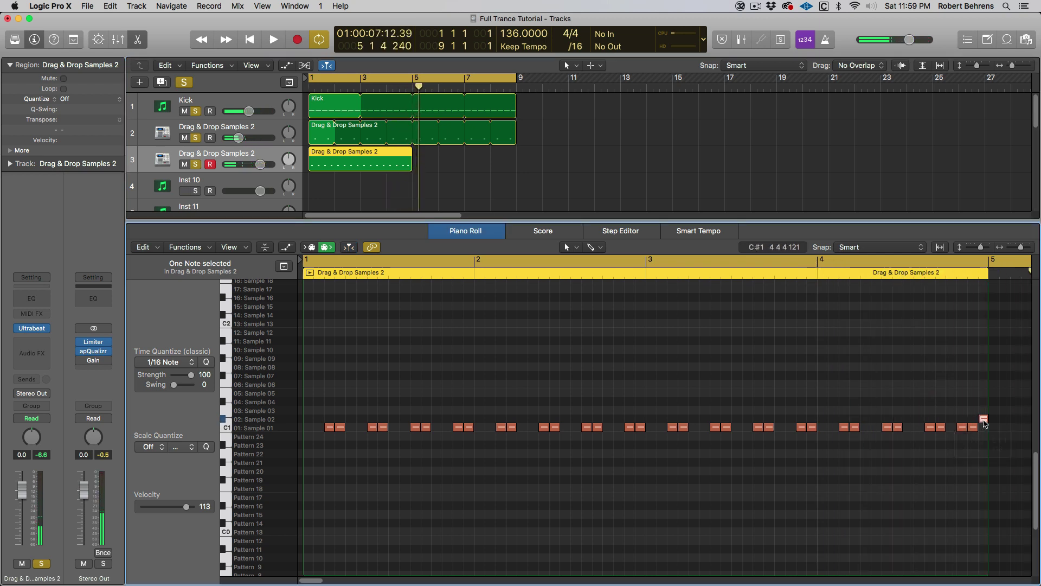
left_click(984, 422)
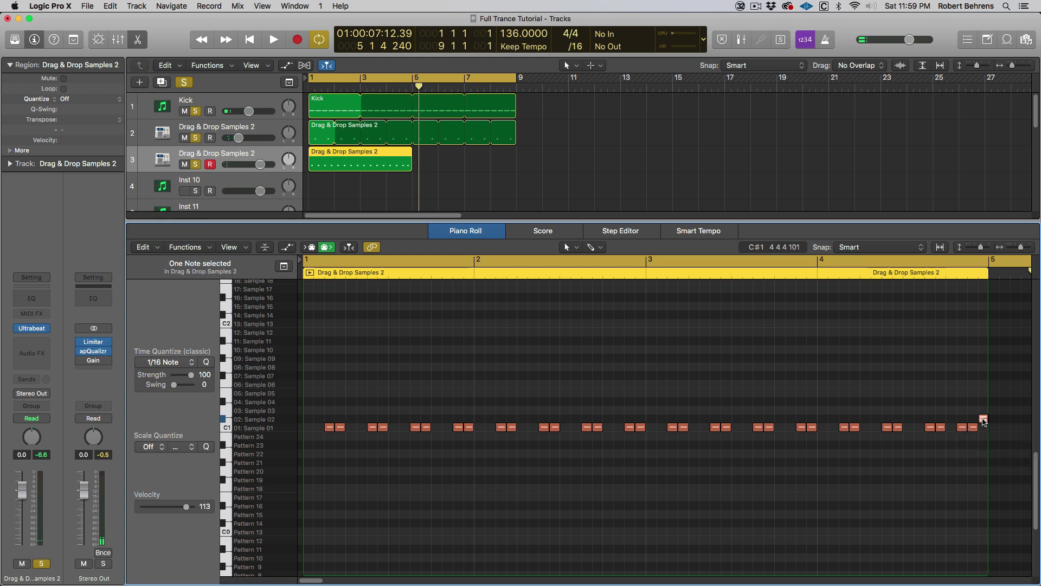
left_click_drag(985, 422, 985, 414)
key("space")
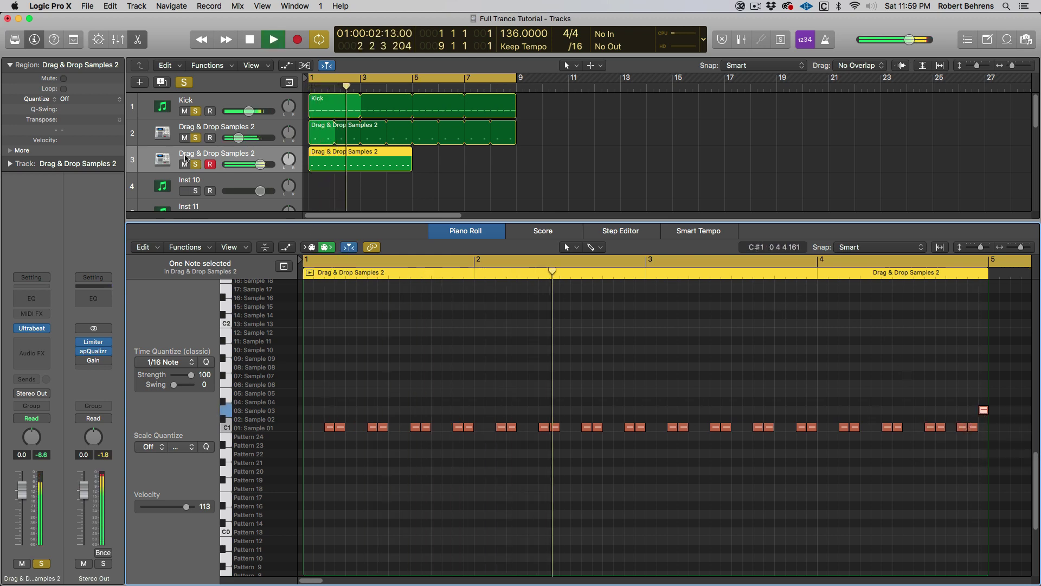
Step: Add a Channel EQ to the hi-hat track with an 18 dB/Oct low cut at 930 Hz
left_click(32, 297)
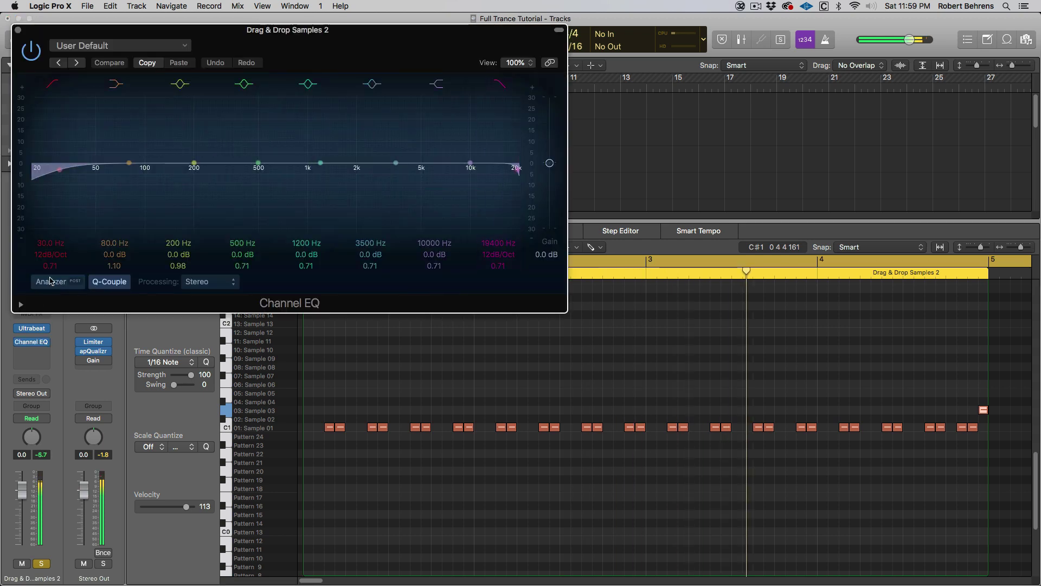
left_click_drag(51, 255, 50, 217)
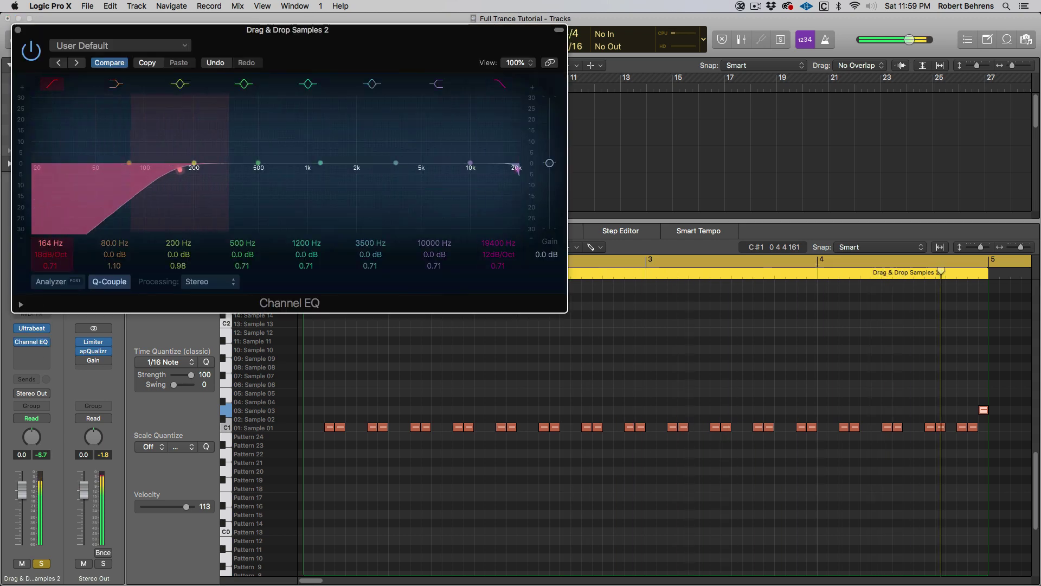
left_click_drag(180, 170, 303, 170)
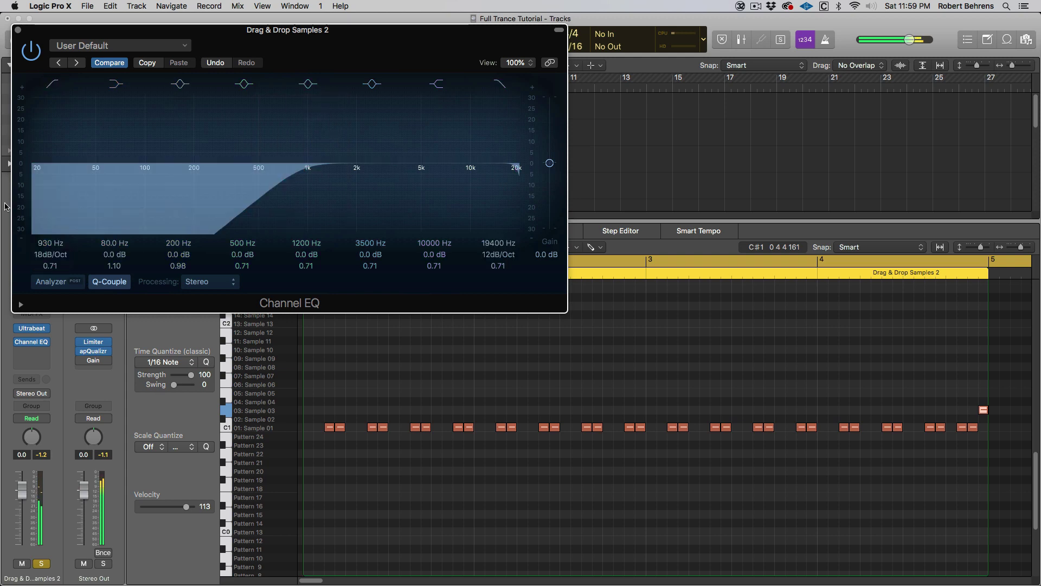
left_click(18, 31)
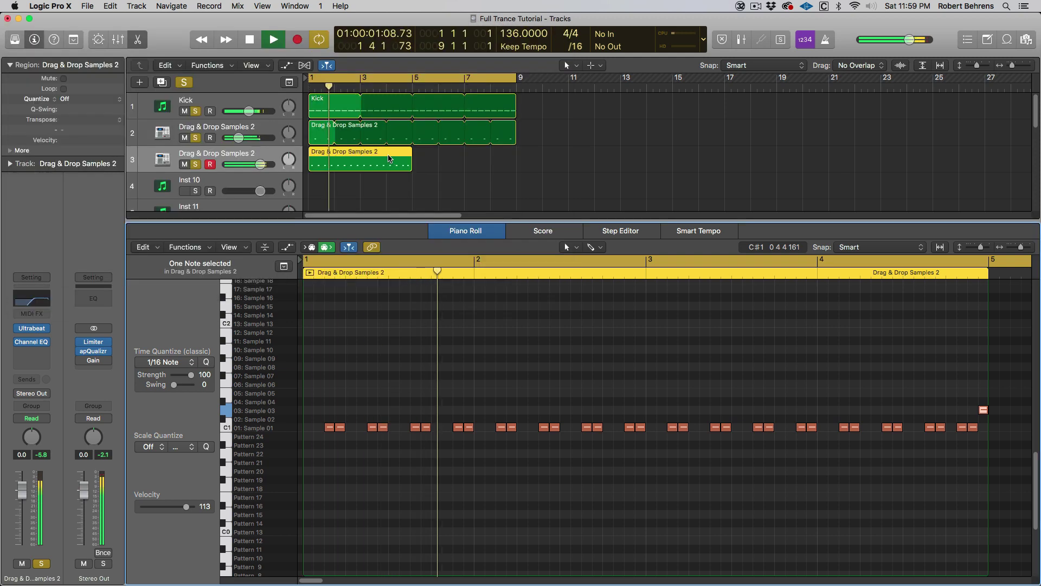
Step: Loop the hi-hat region on track 3 up to bar 9 and turn off solo on all tracks
left_click_drag(433, 151, 516, 153)
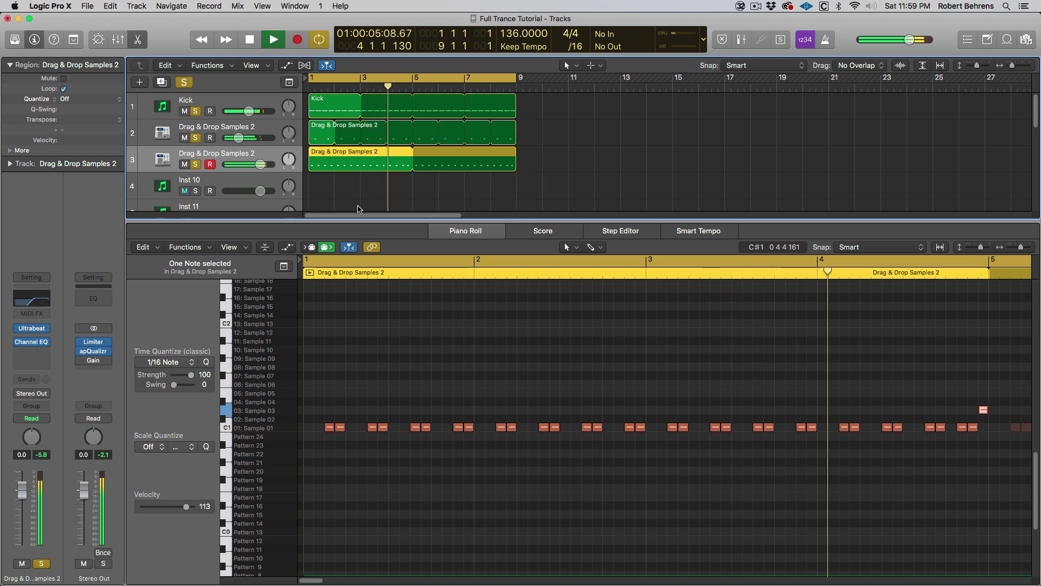
left_click(184, 83)
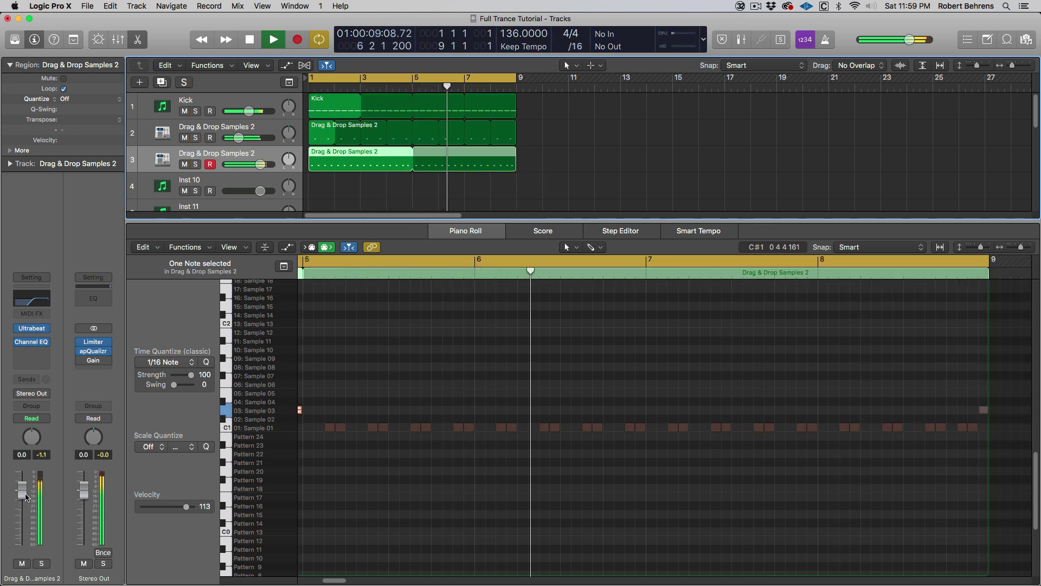
Step: Lower the hi-hat track's volume to -4.9 dB and listen to the beat
left_click_drag(21, 491, 23, 514)
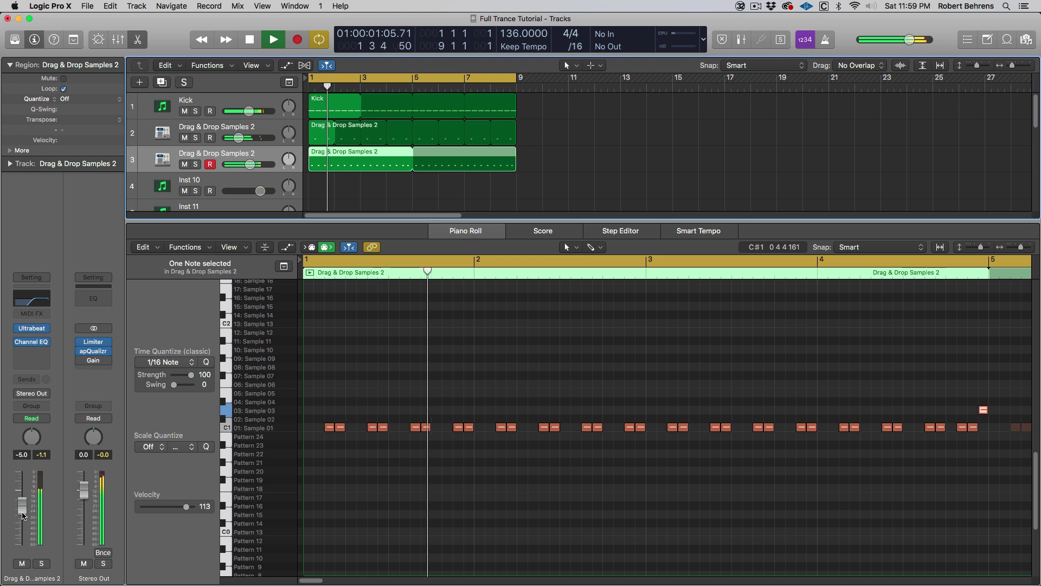
key("space")
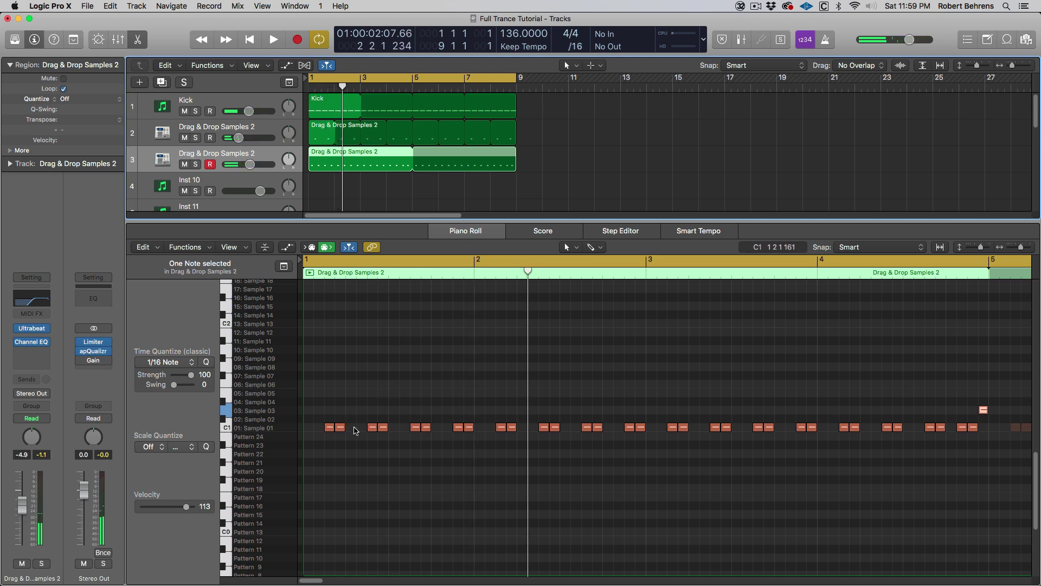
key("space")
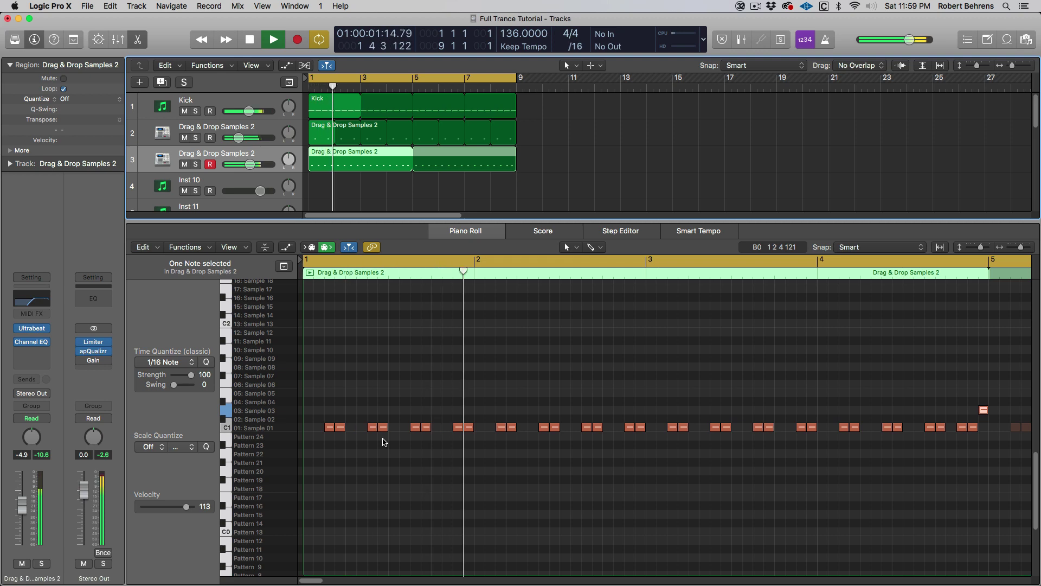
key("space")
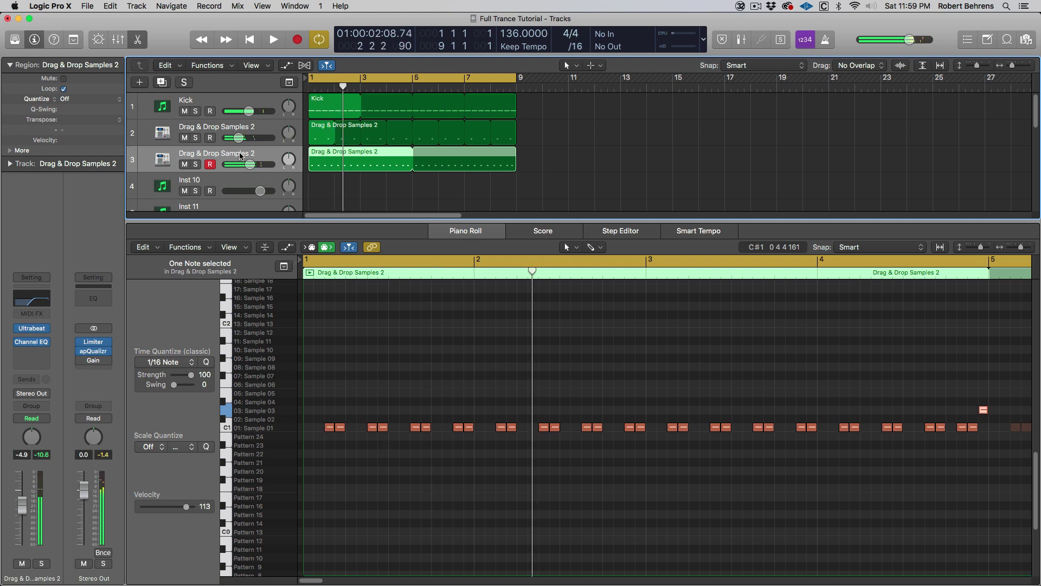
Step: Audition DPTE Closed Hat samples 034 to 041 for Ultrabeat's Sample 01 voice, leaving the loading dialog without choosing one
left_click(33, 329)
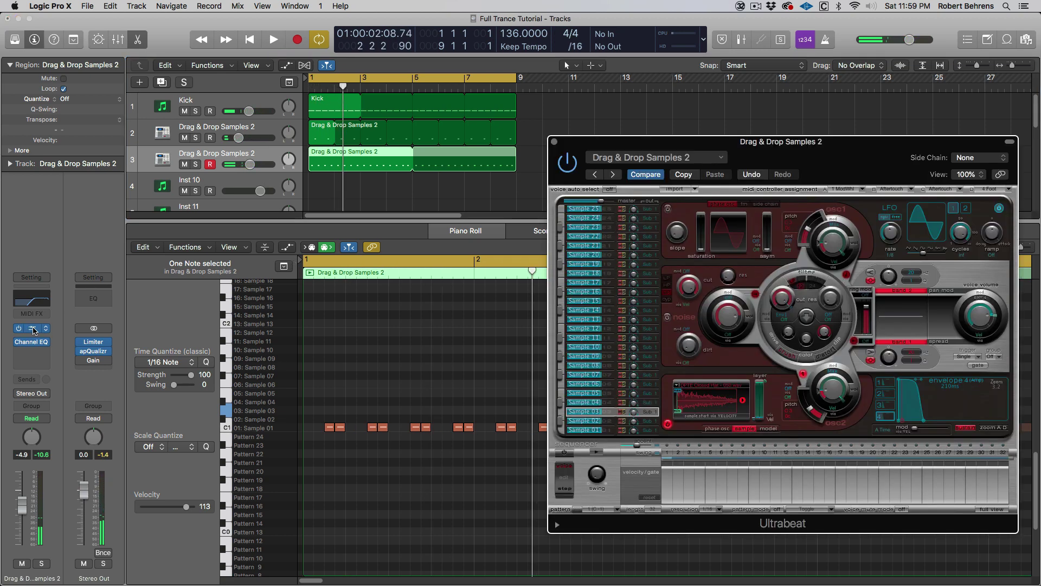
left_click(612, 421)
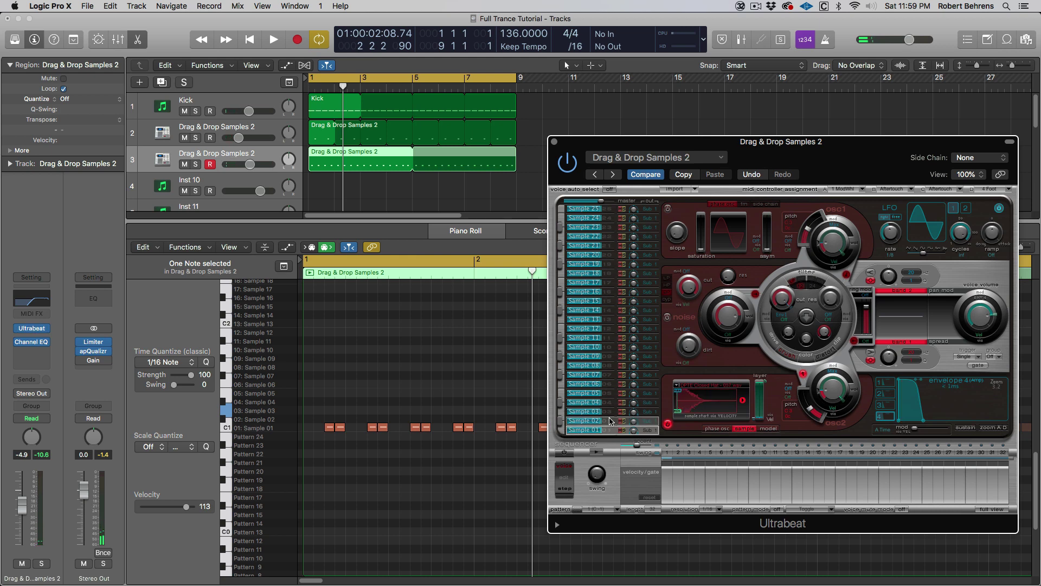
left_click(678, 387)
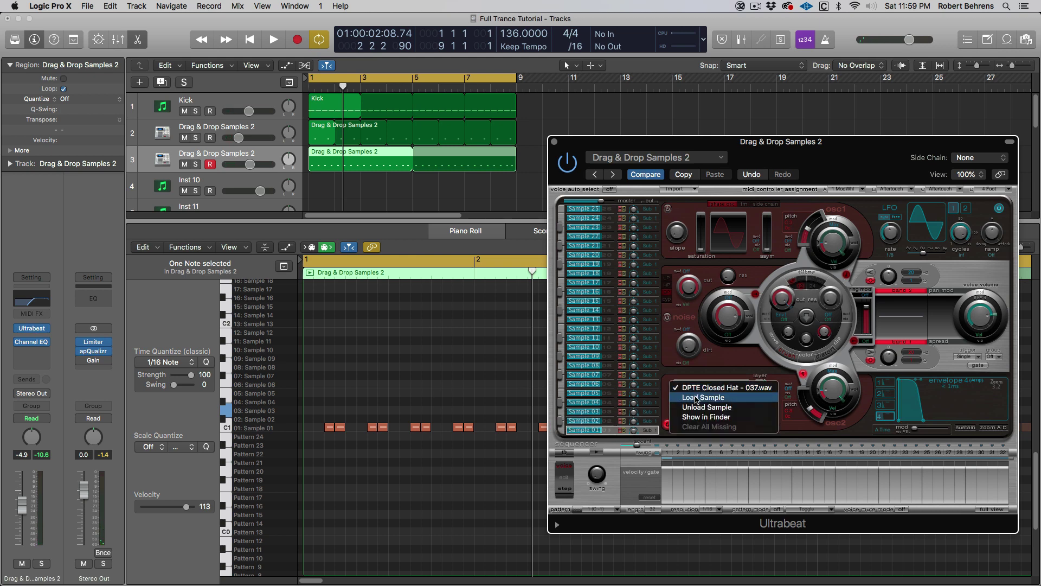
left_click(696, 399)
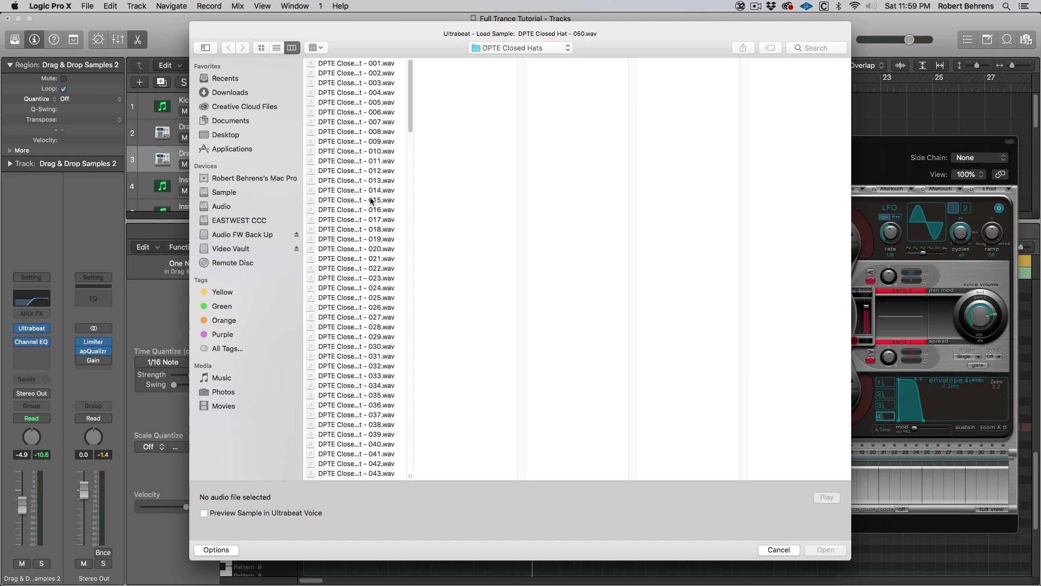
left_click(352, 386)
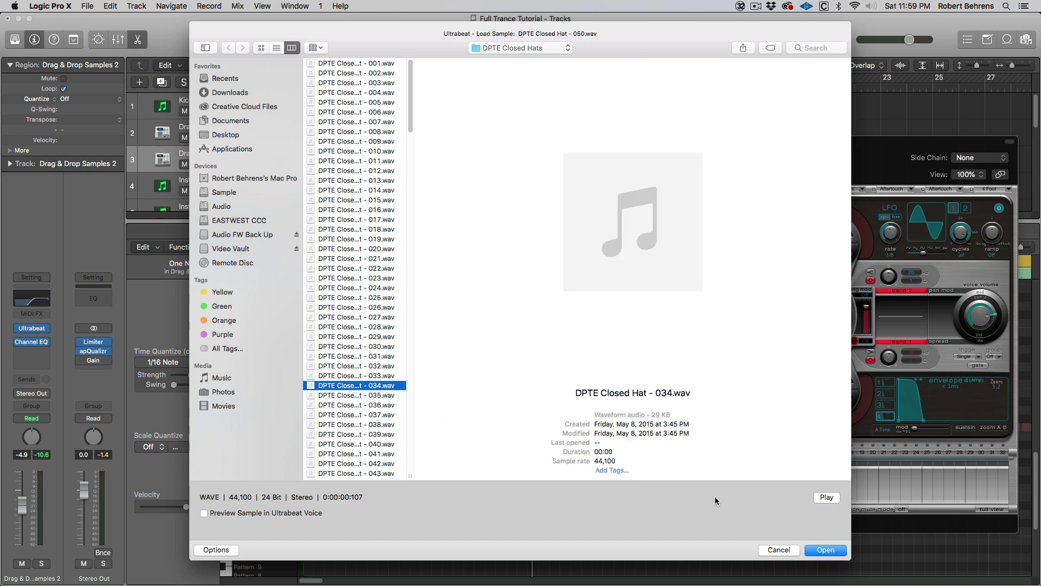
key("space")
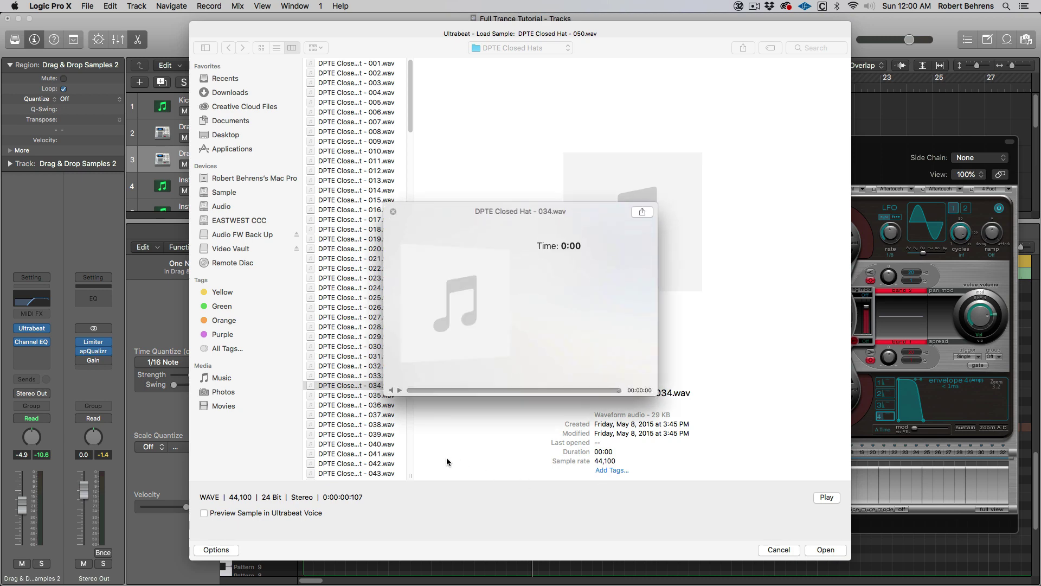
left_click(347, 396)
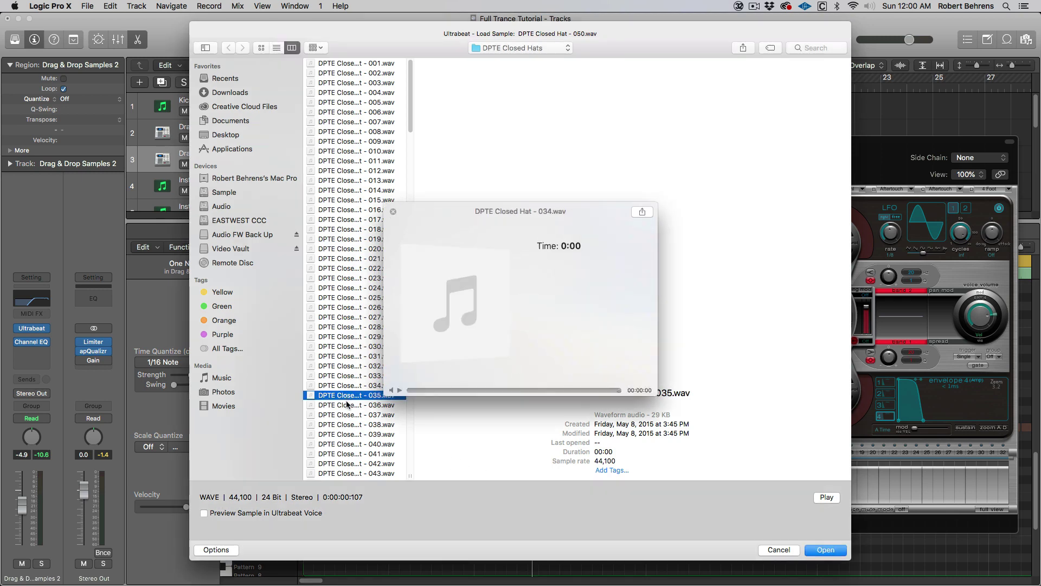
left_click(349, 406)
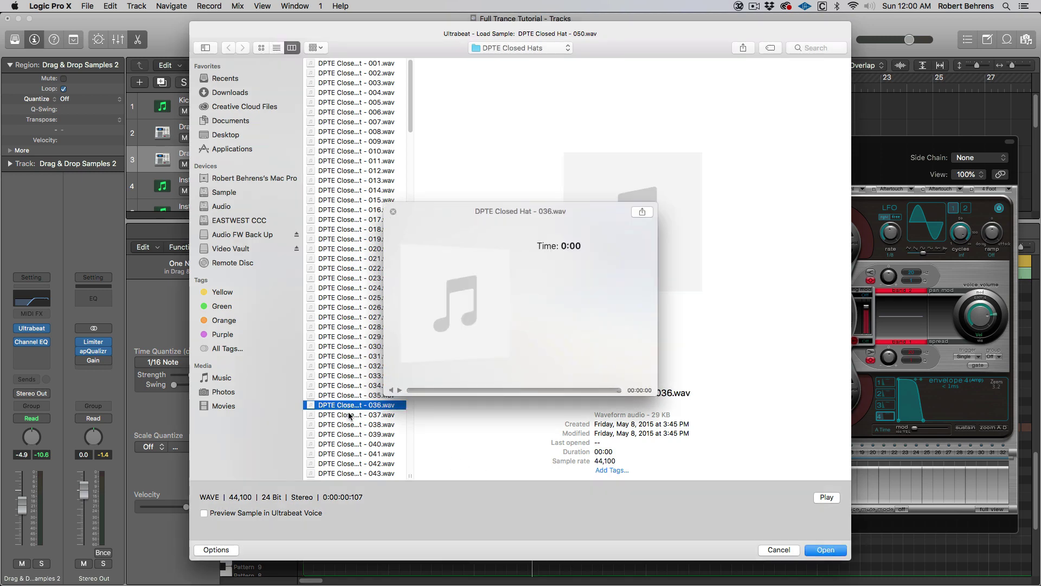
left_click(350, 416)
left_click(347, 426)
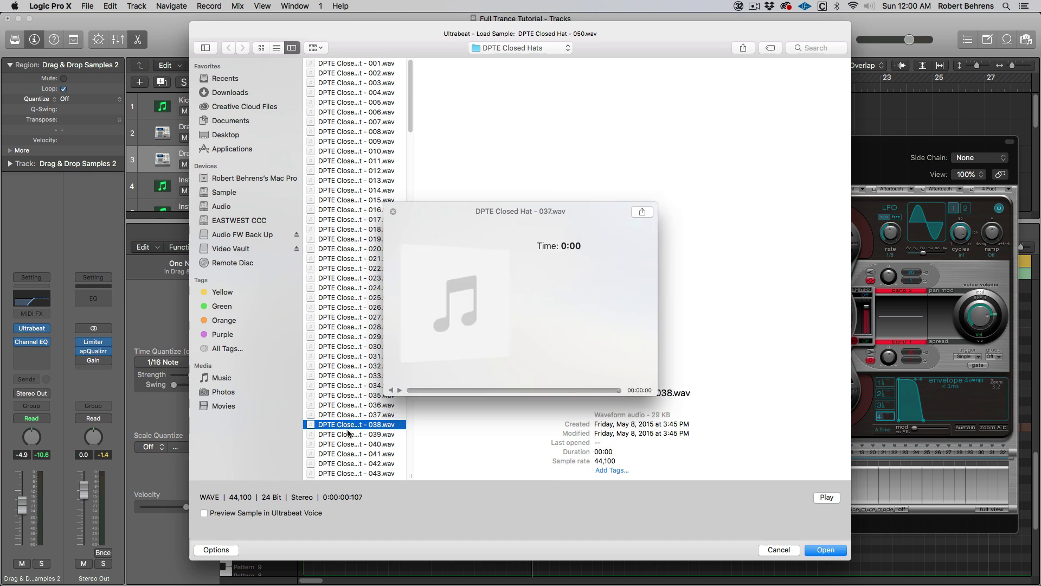
left_click(349, 434)
left_click(351, 445)
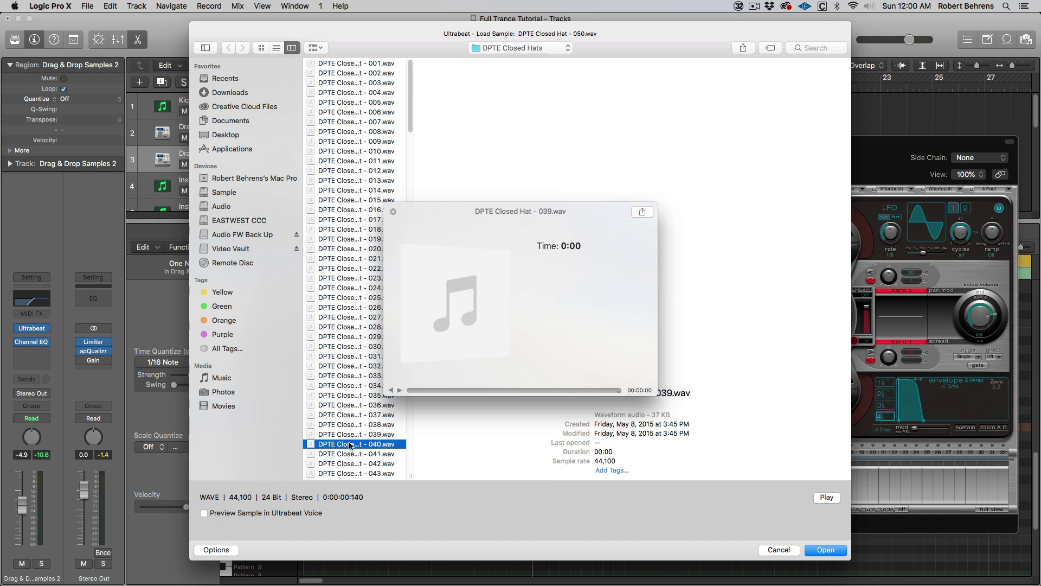
key("Down")
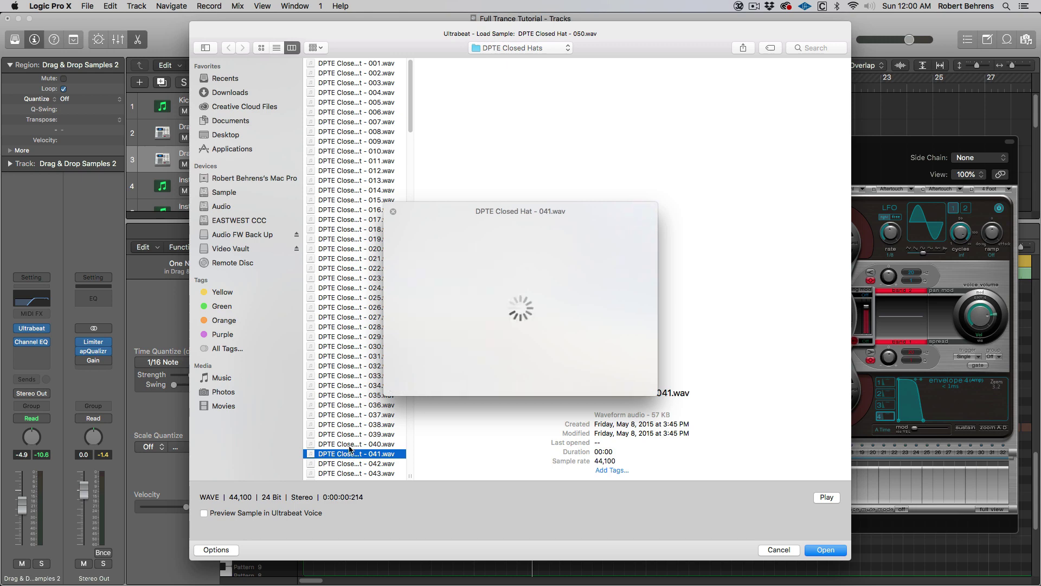
left_click(350, 444)
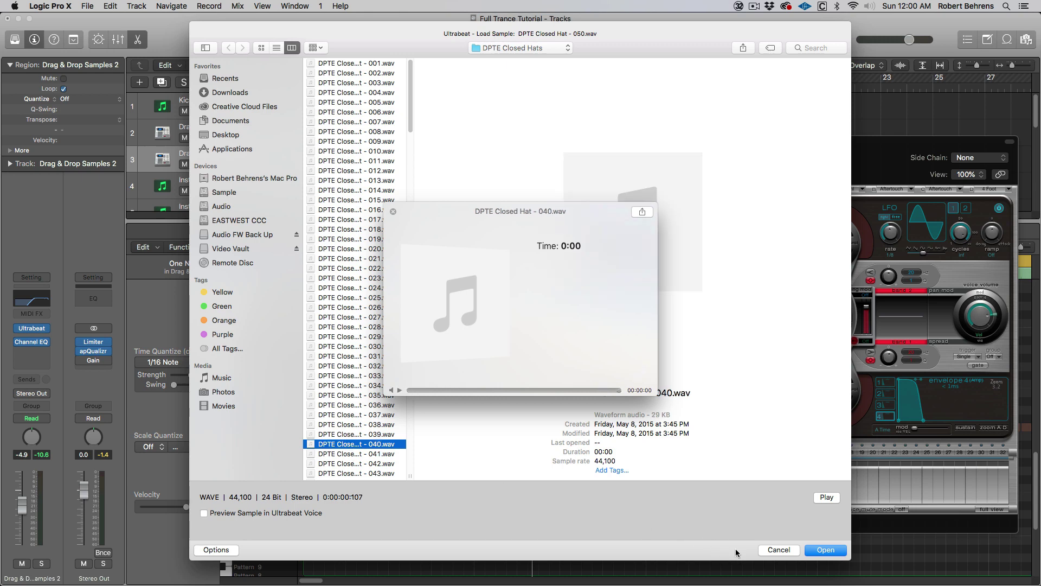
left_click(777, 550)
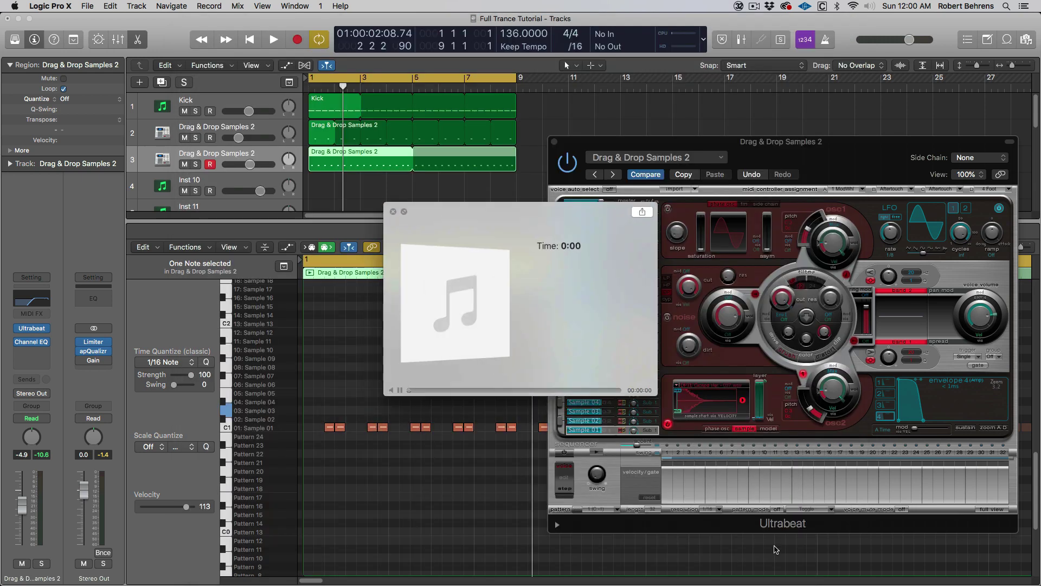
Step: Close the sample preview and Ultrabeat windows and move the region's last note from the Sample 03 row to Sample 01
left_click(393, 212)
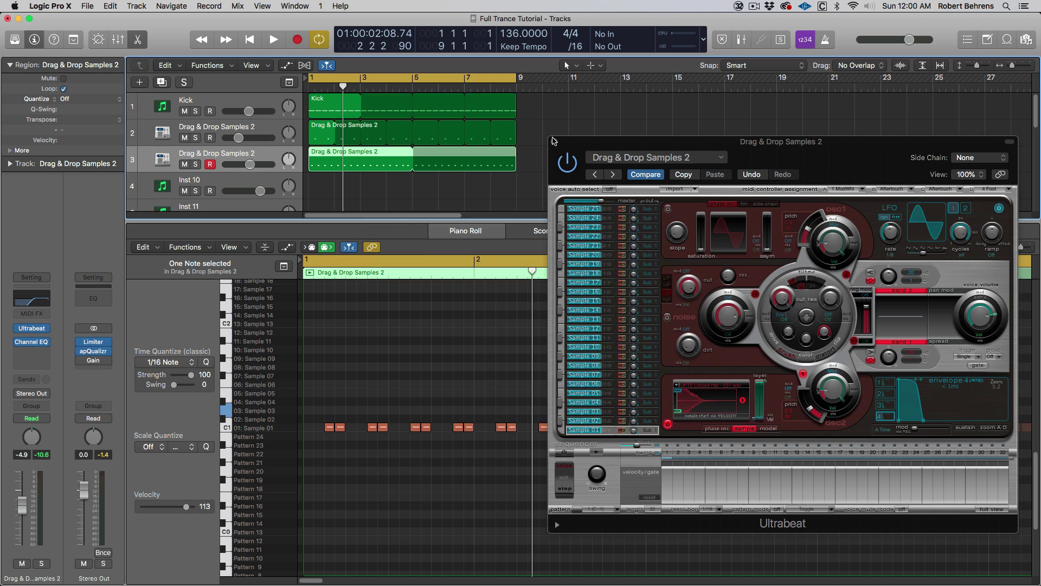
left_click(554, 140)
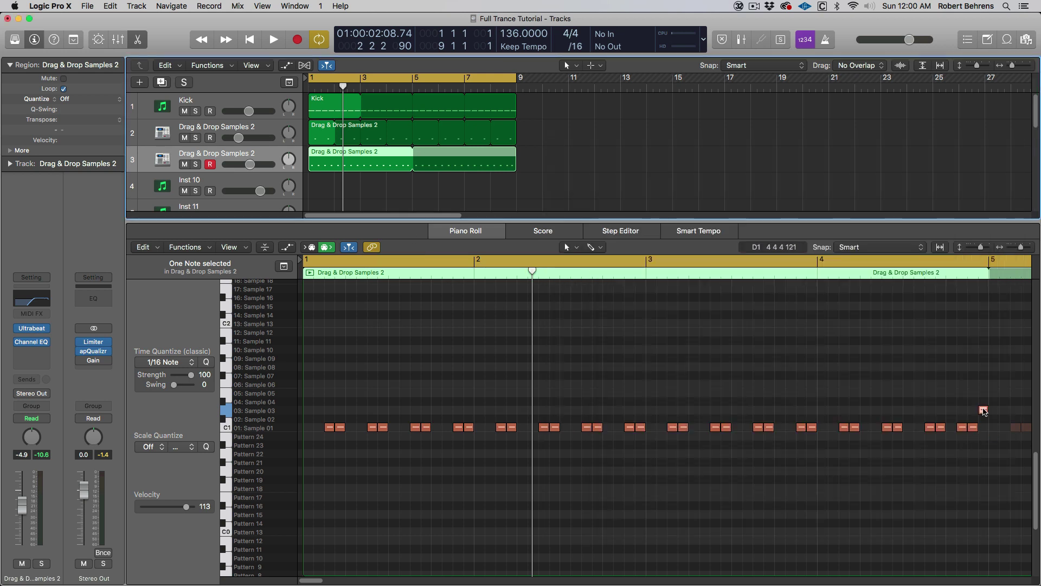
mouse_move(985, 412)
left_mouse_down()
mouse_move(970, 411)
mouse_move(984, 429)
mouse_move(986, 415)
mouse_move(982, 423)
left_mouse_up()
left_click(975, 428)
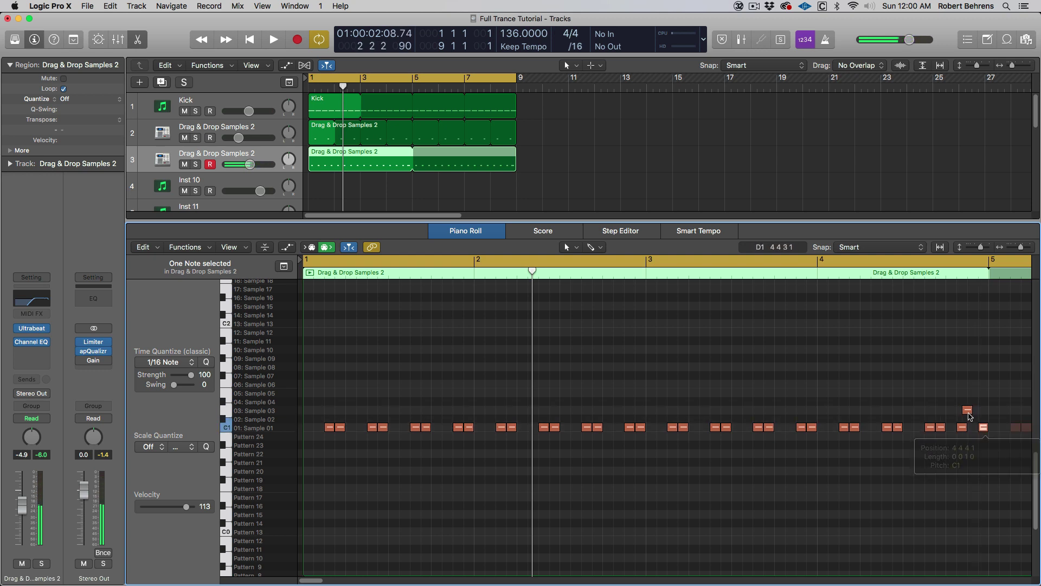
left_click(969, 412)
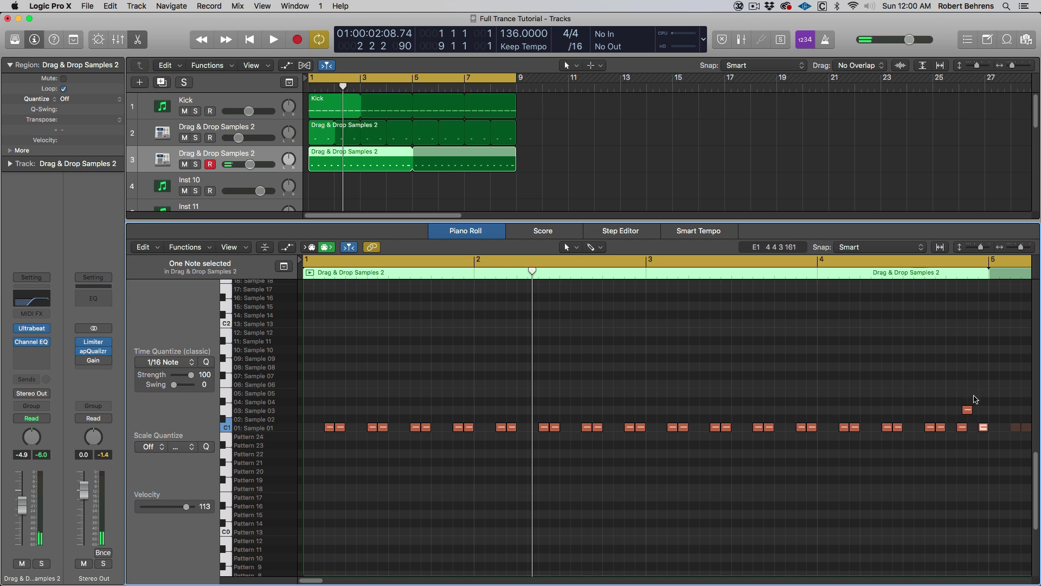
left_click_drag(961, 441, 319, 456)
key("Delete")
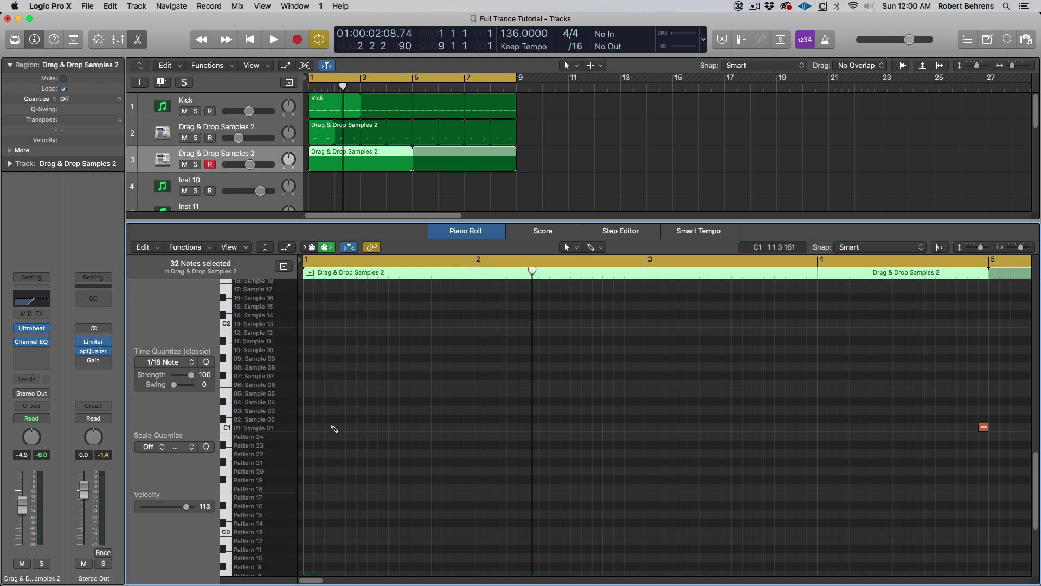
key("super+z")
Step: Select all the Sample 01 notes except the last one and move them up to the Sample 03 row
left_click_drag(324, 420, 961, 428)
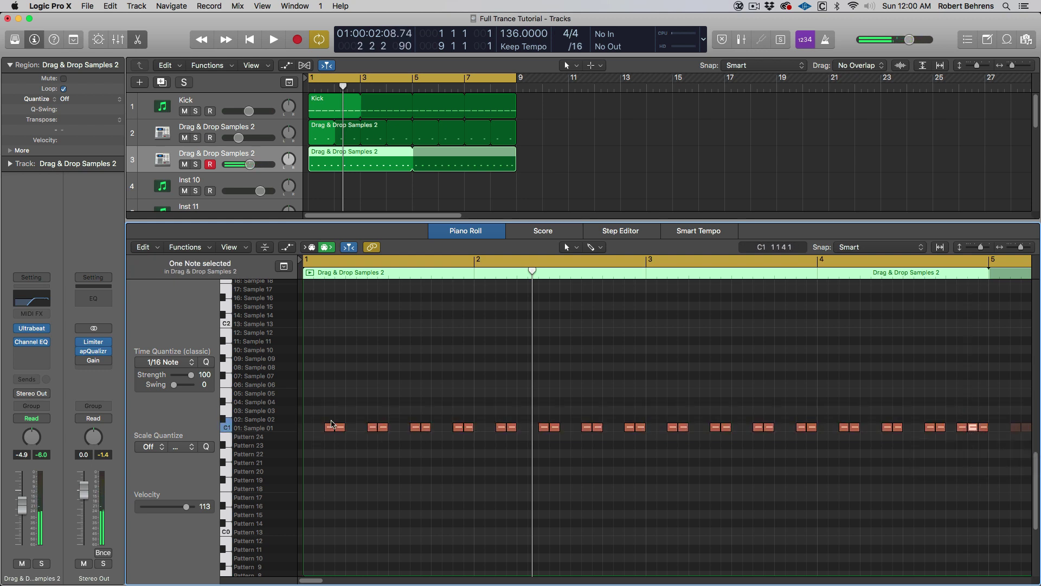
left_click_drag(362, 446, 983, 453)
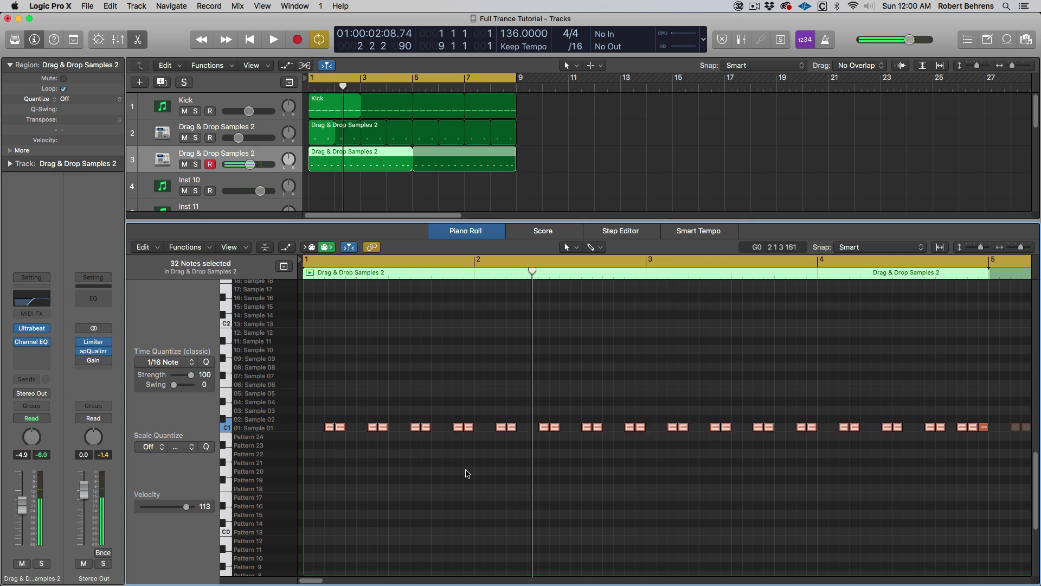
left_click_drag(329, 429, 329, 411)
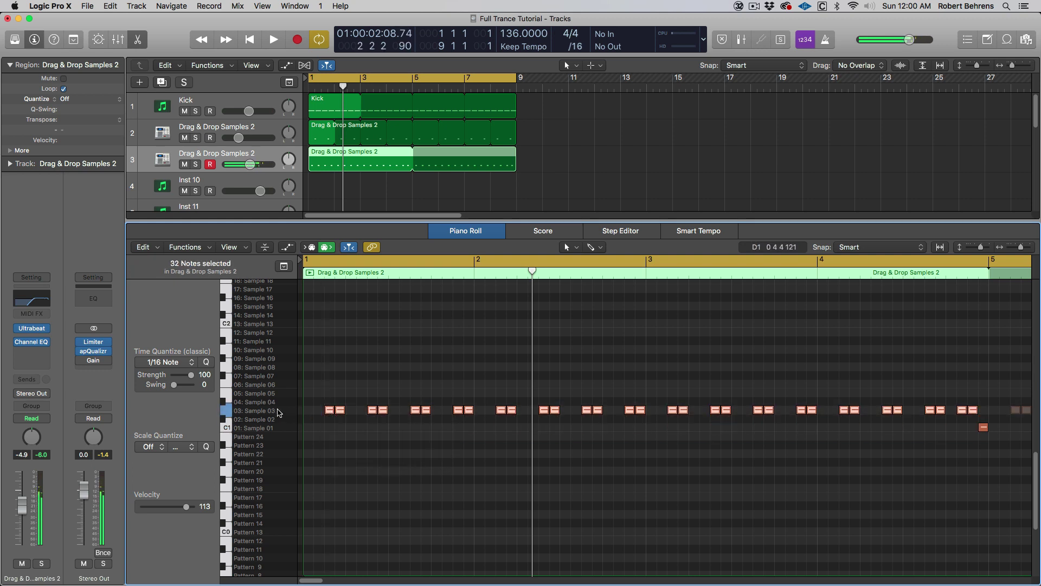
Step: Open the sample loading dialog for Ultrabeat's Sample 03 voice
left_click(39, 331)
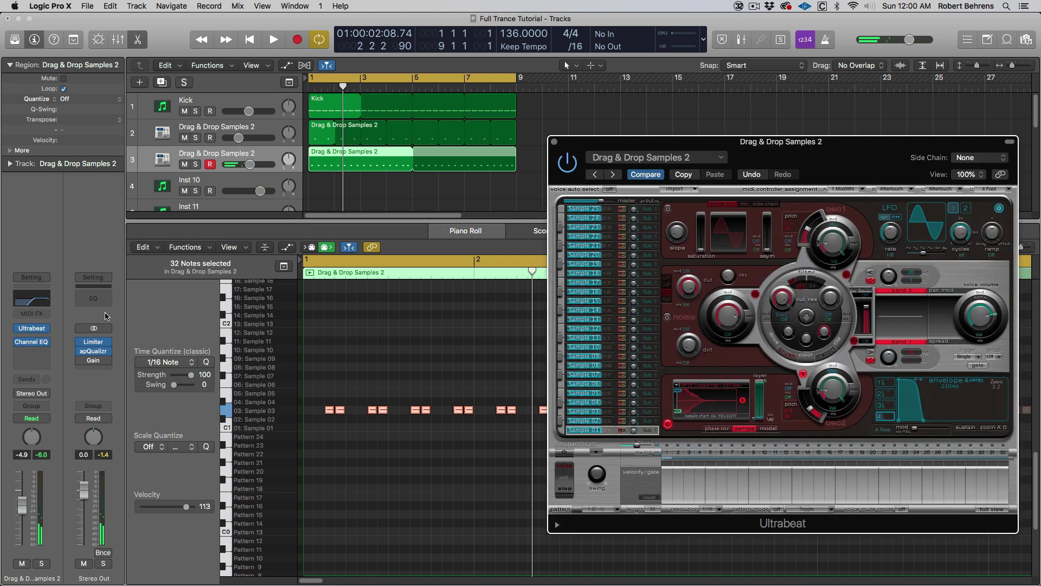
left_click(578, 414)
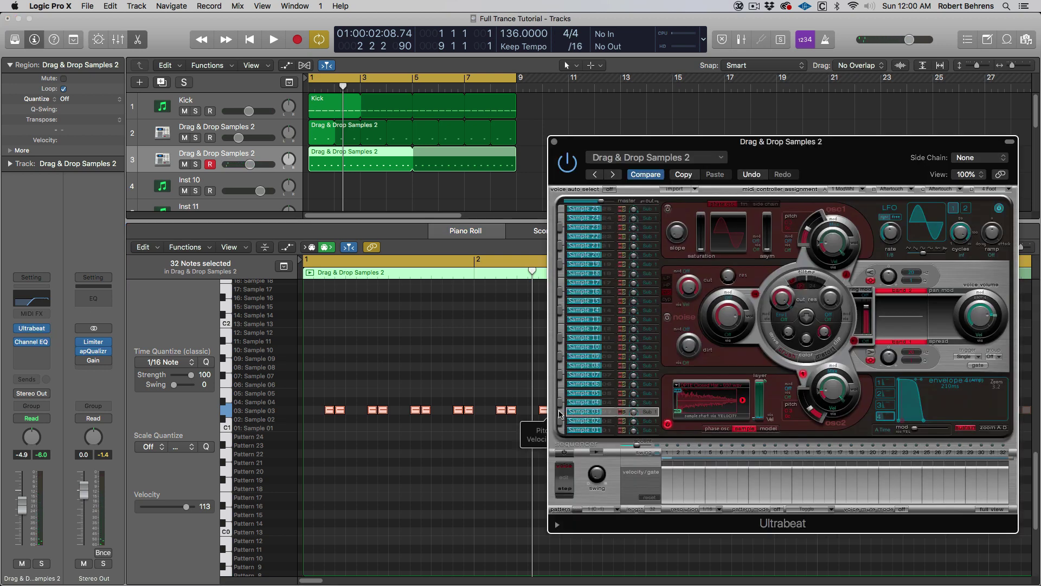
left_click(678, 386)
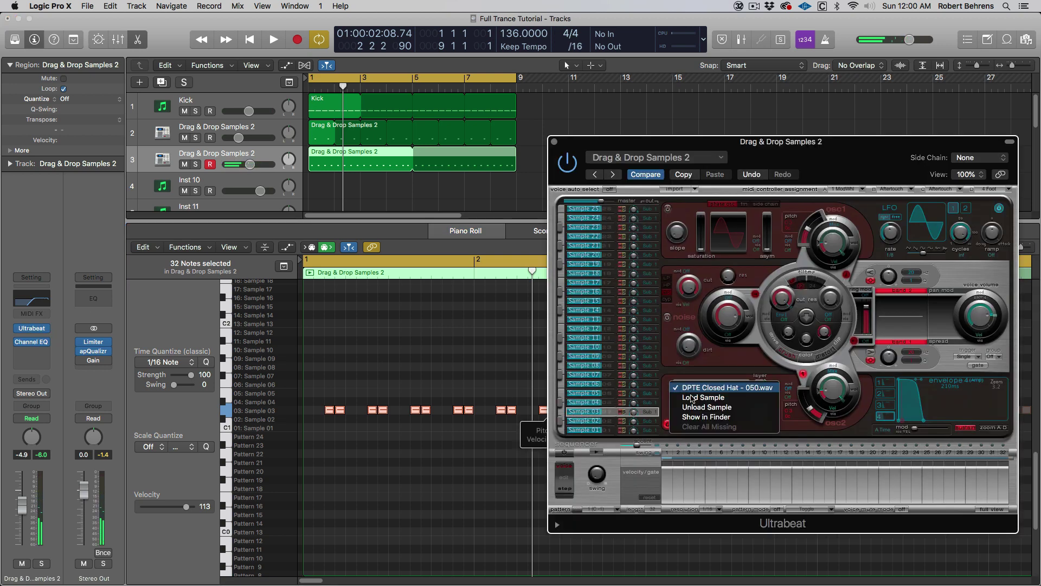
left_click(697, 397)
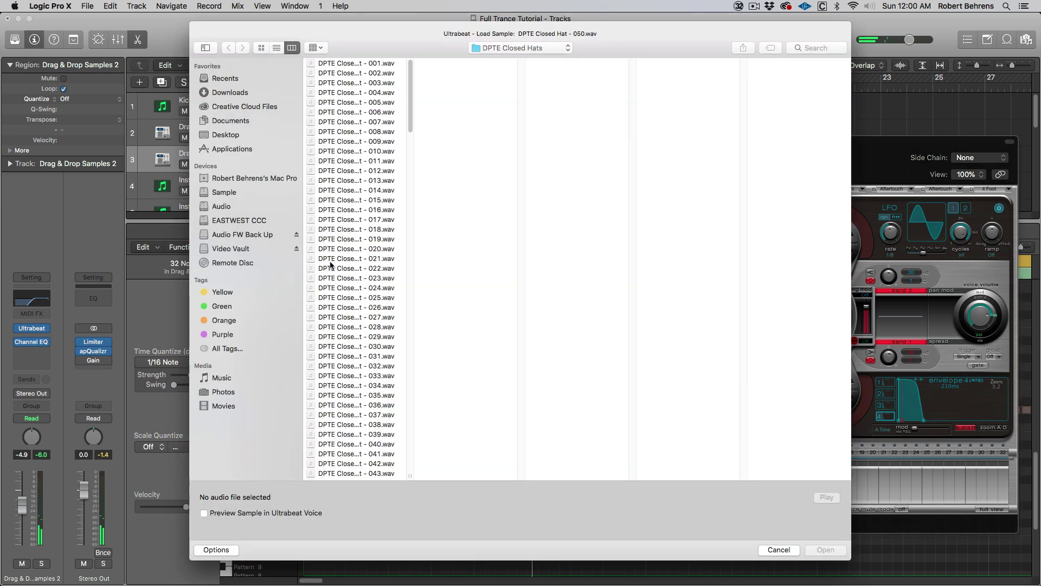
Step: Audition the DPTE Closed Hat samples from 031 to 042 and load DPTE Closed Hat - 042.wav into the Sample 03 voice
left_click(349, 240)
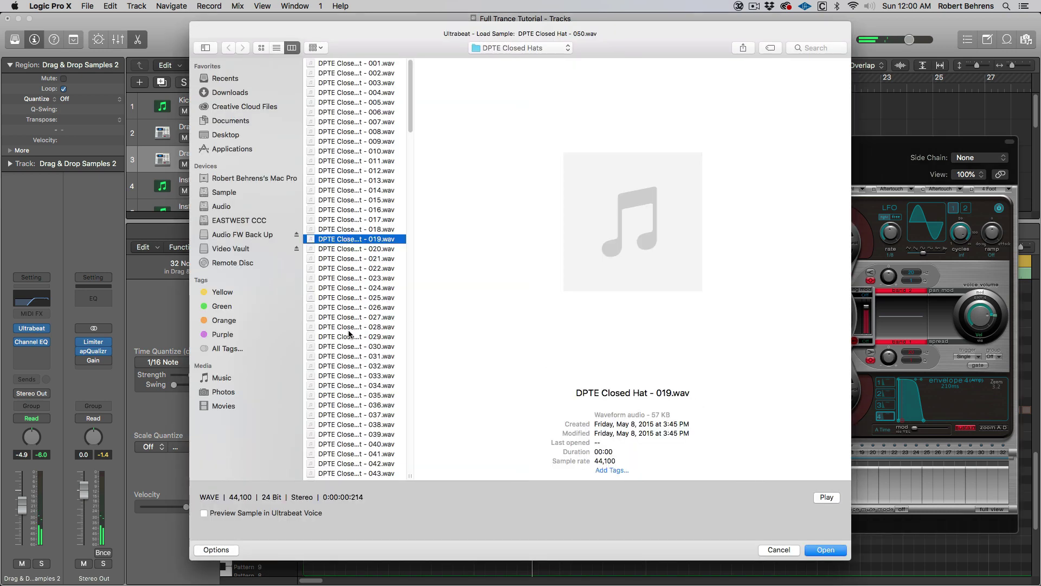
left_click(349, 357)
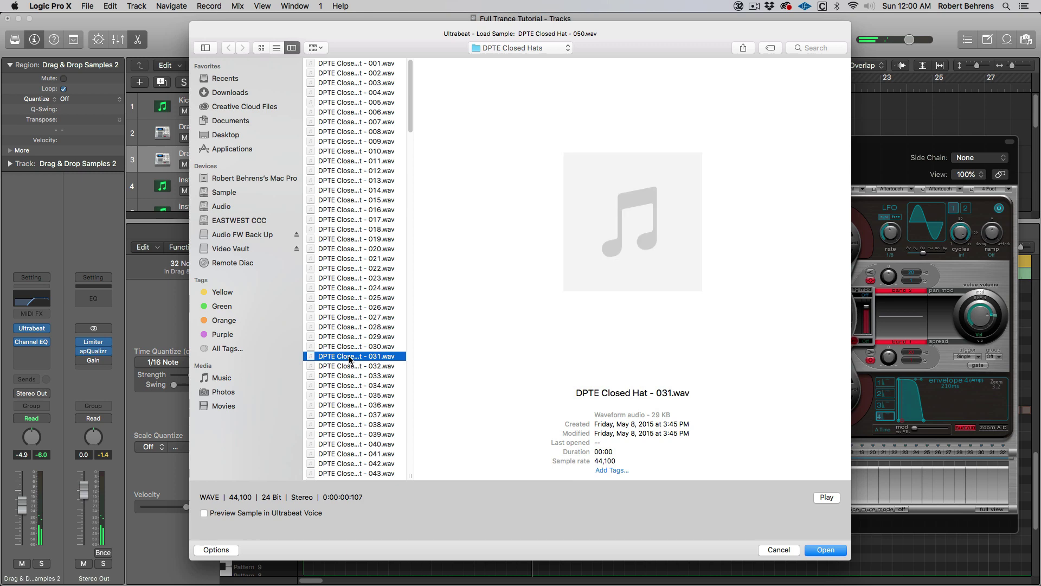
key("space")
key("Down")
key("Down")
key("Down")
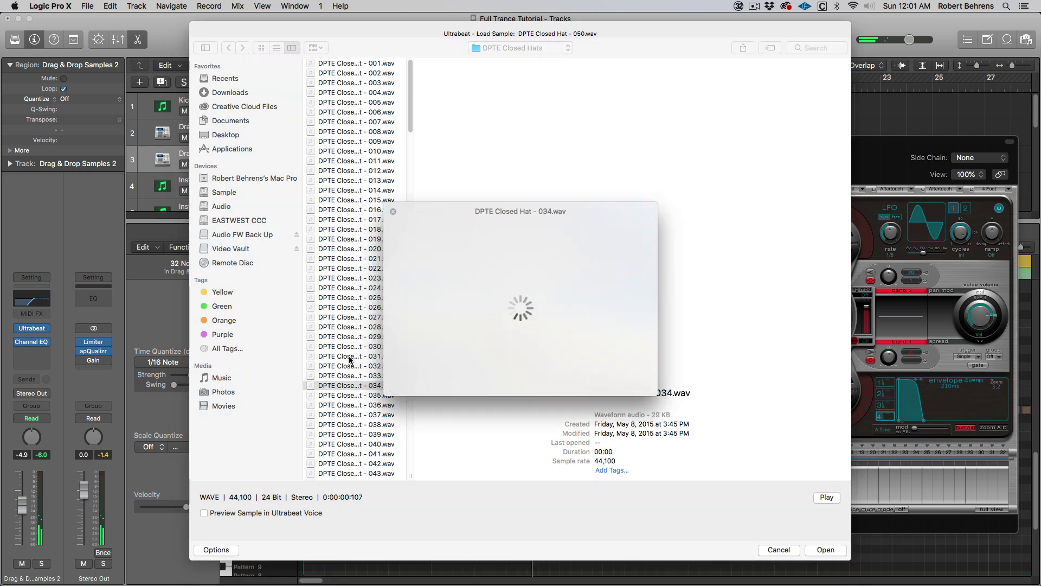
left_click(350, 395)
key("Down")
key("Down")
key("Down")
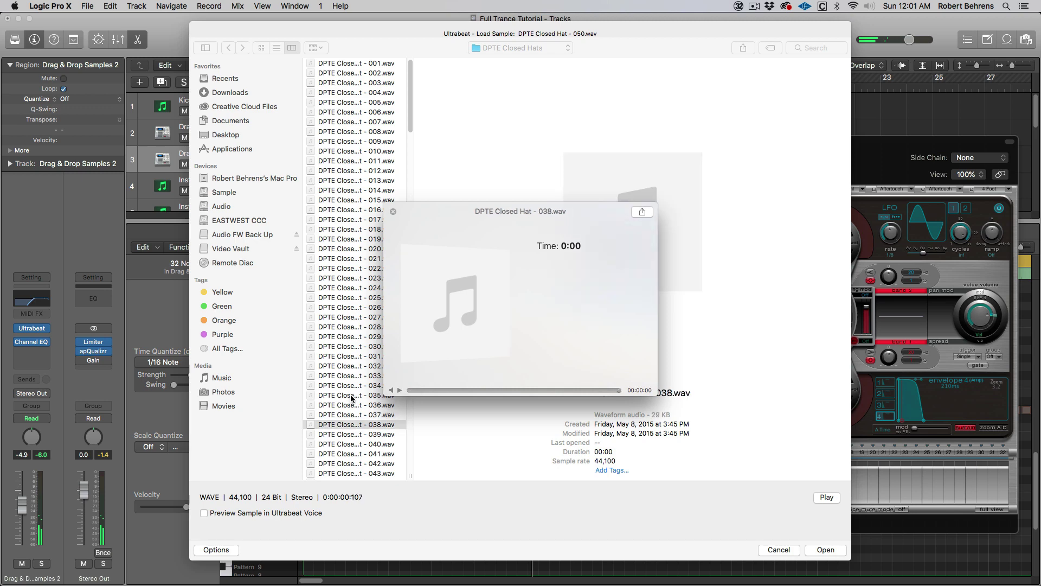
key("Down")
key("Down")
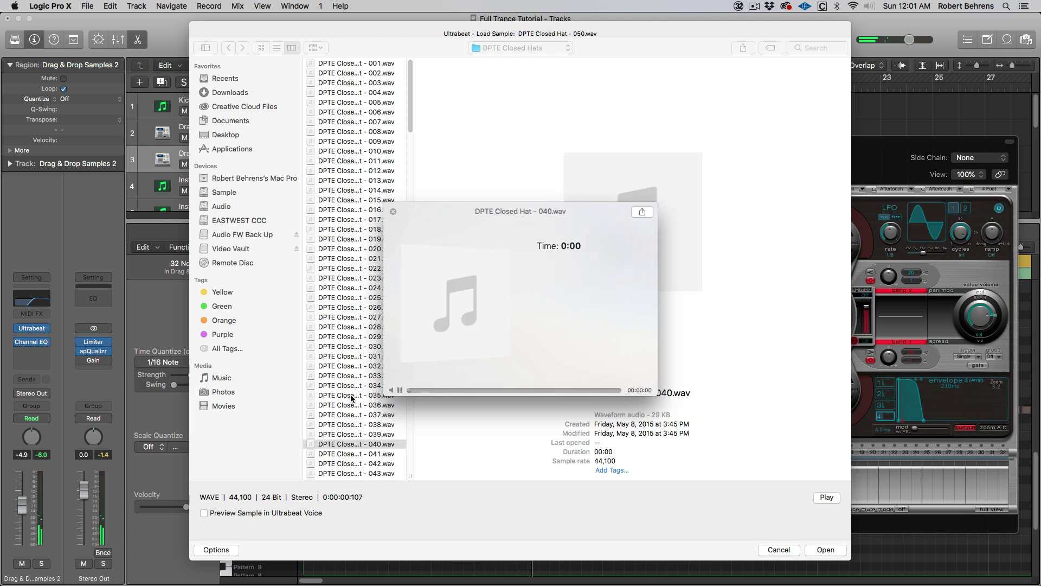
key("Down")
key("Down")
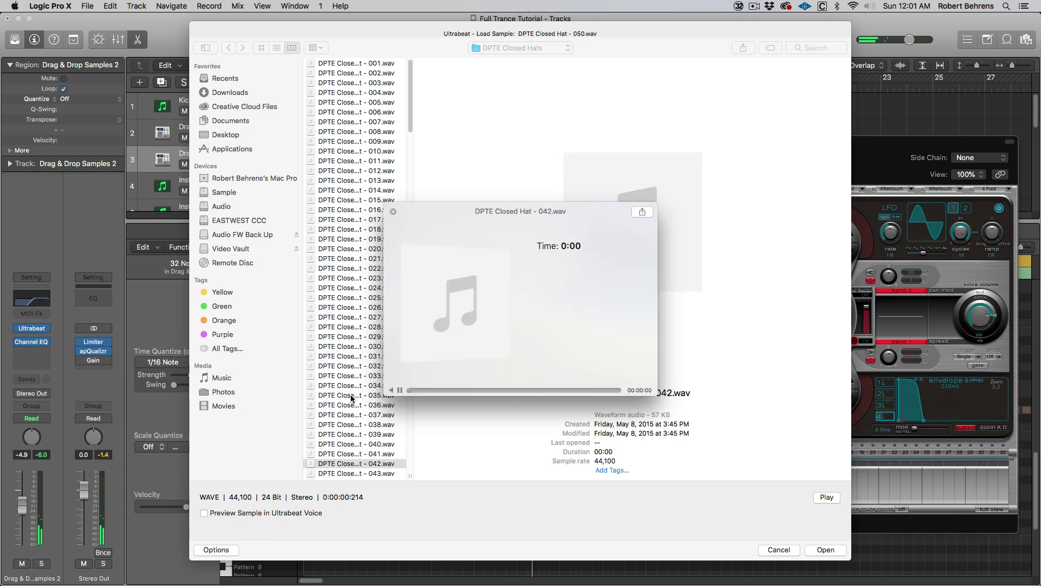
left_click(826, 550)
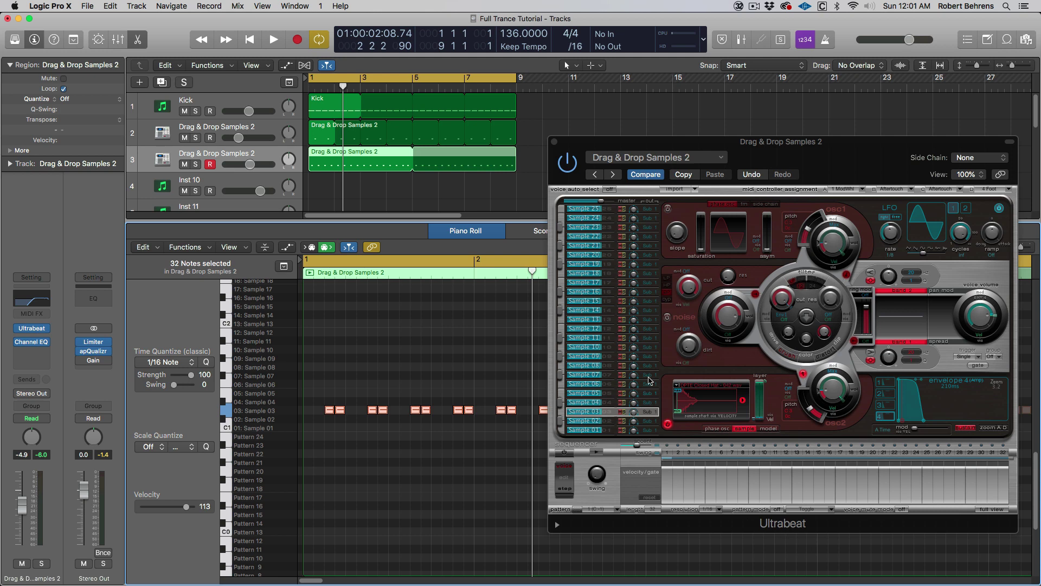
Step: Close Ultrabeat and listen repeatedly to the opening of the beat with the newly loaded hi-hat sample
key("space")
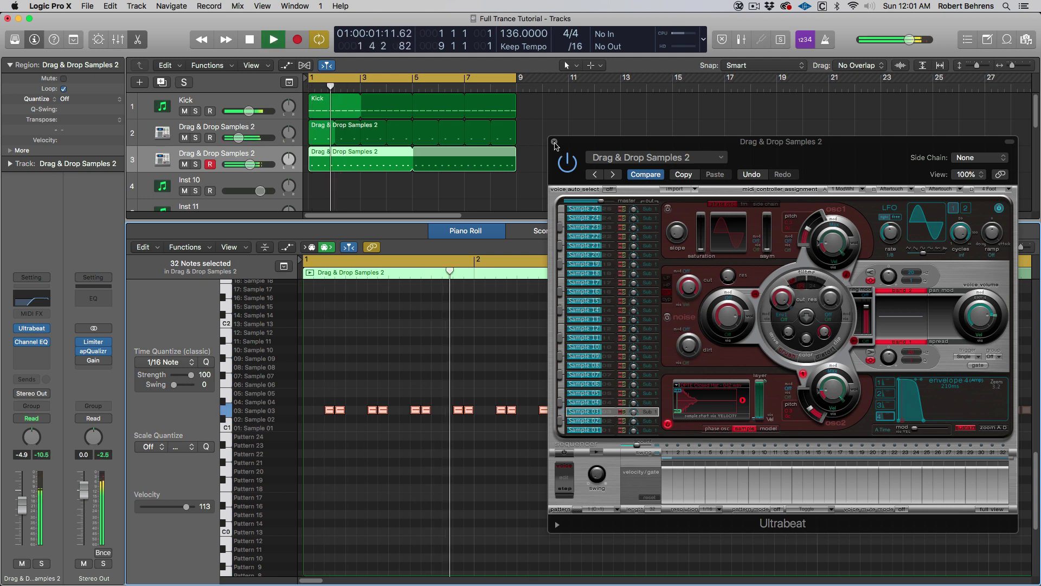
left_click(554, 142)
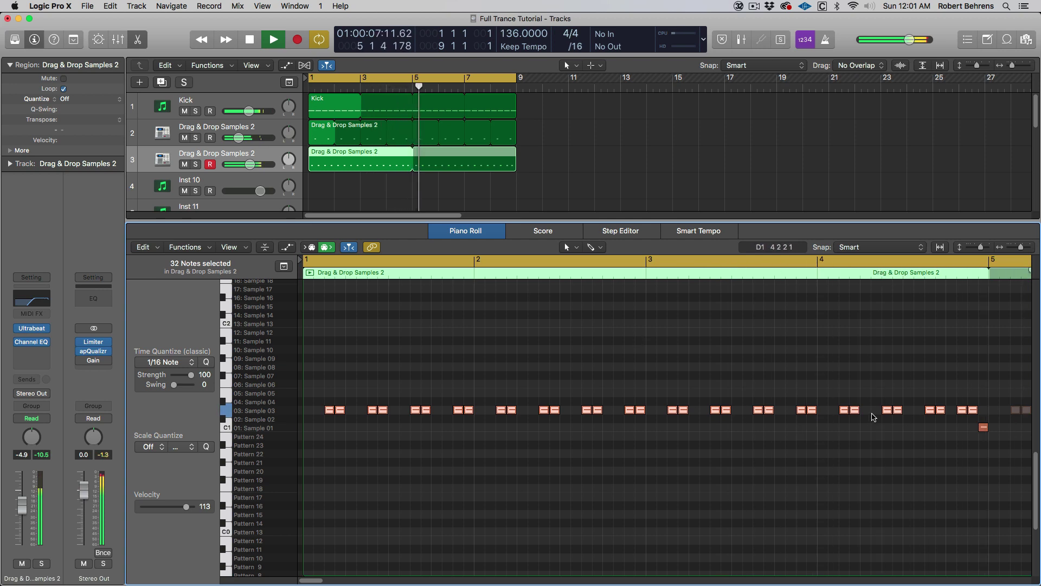
key("Return")
key("space")
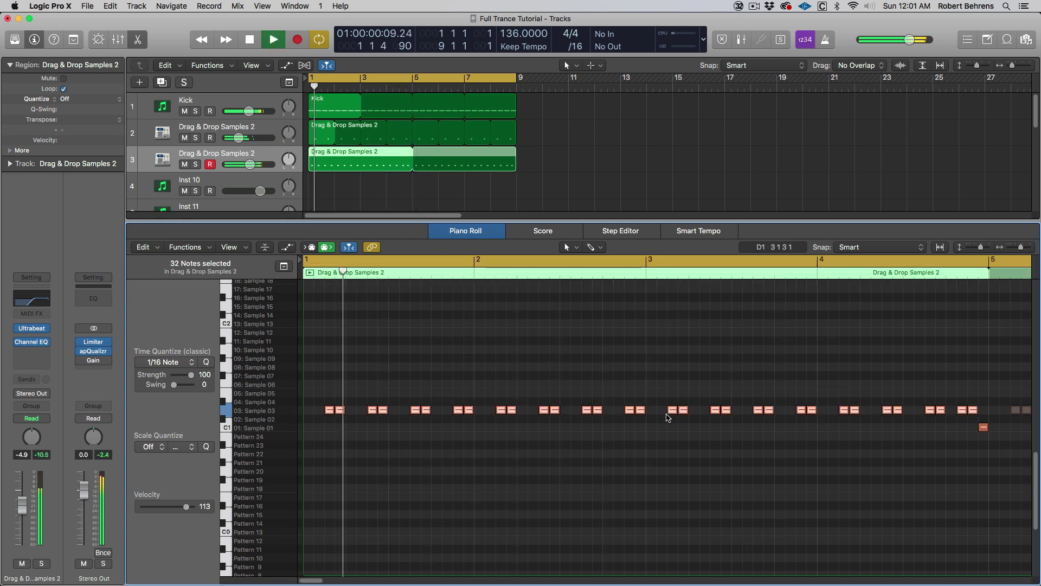
key("space")
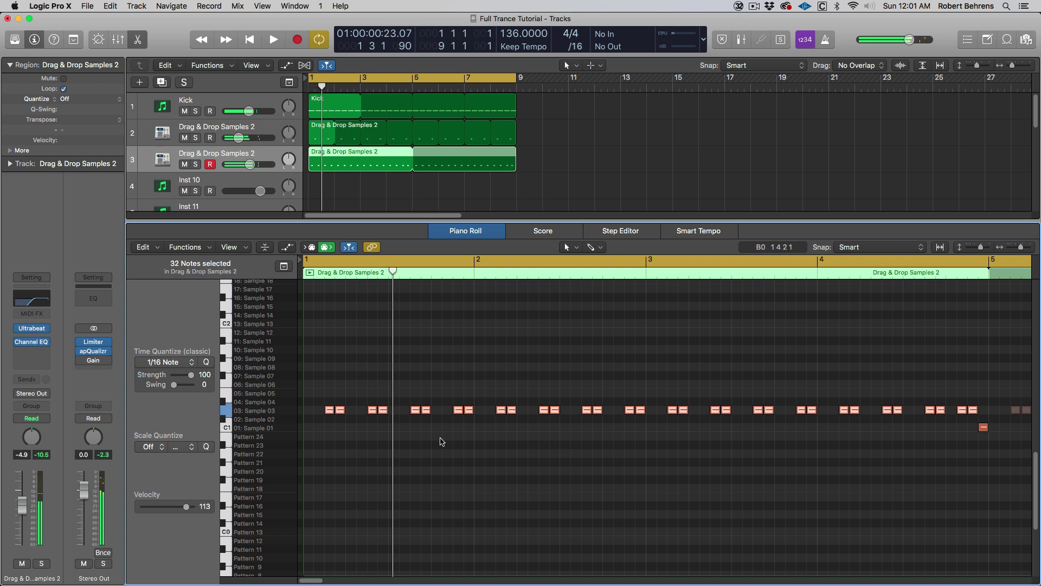
key("Return")
key("space")
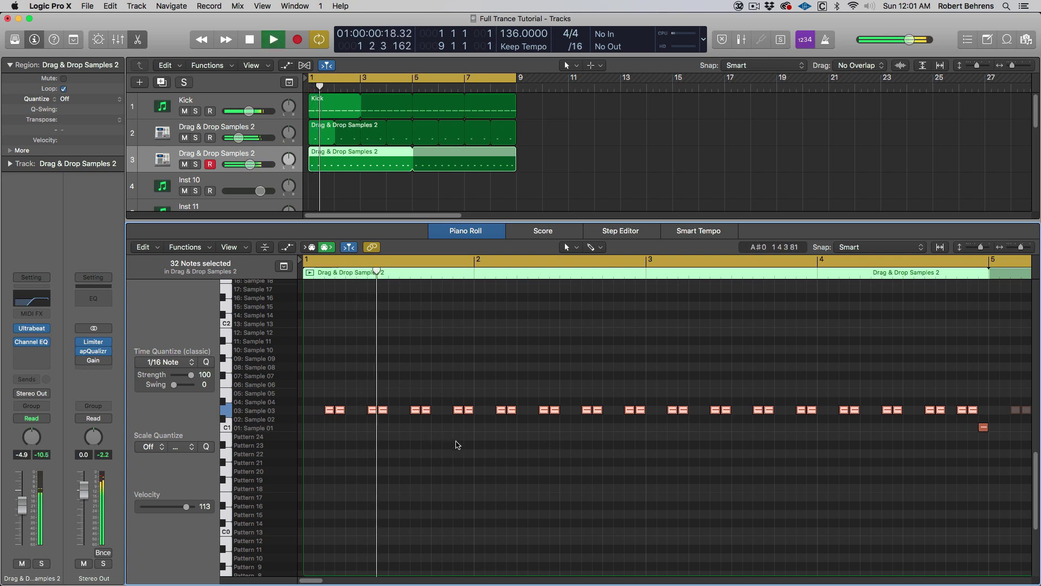
key("Return")
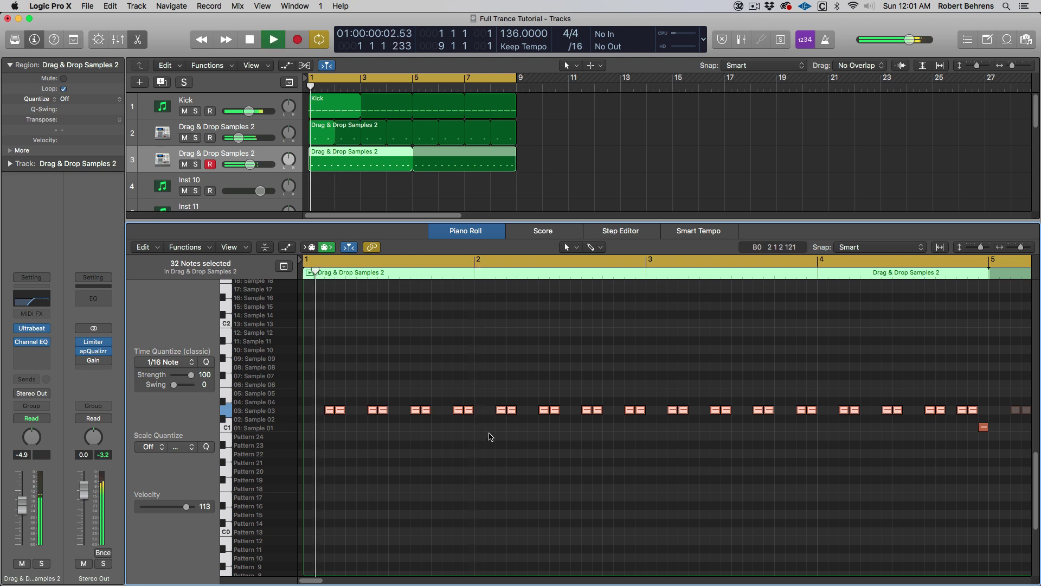
key("space")
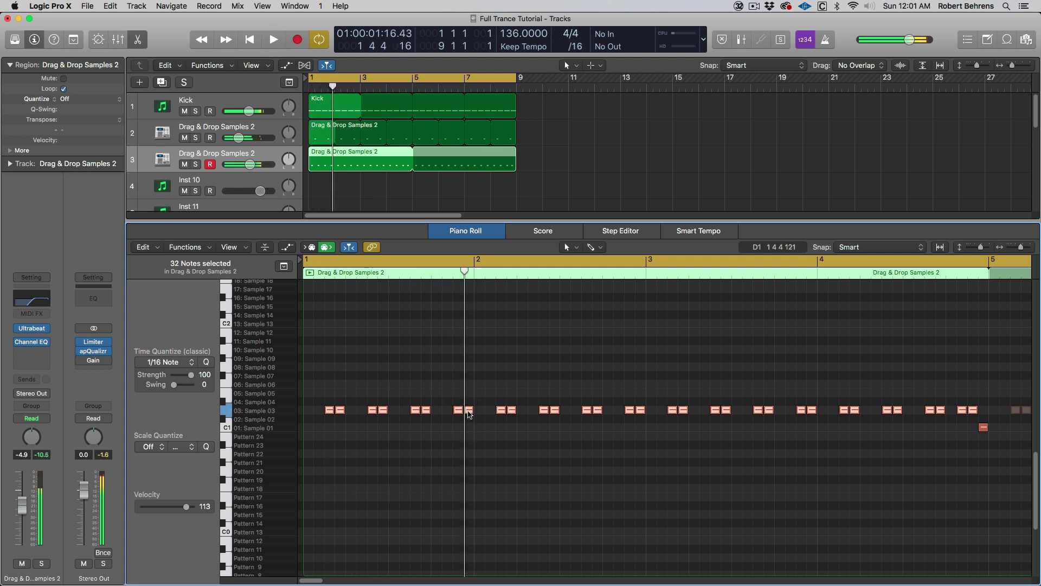
Step: Move the last hi-hat note of bar 1 (1 4 4) down to the Sample 01 row and play back the pattern
left_click_drag(468, 413, 469, 428)
left_click(473, 426)
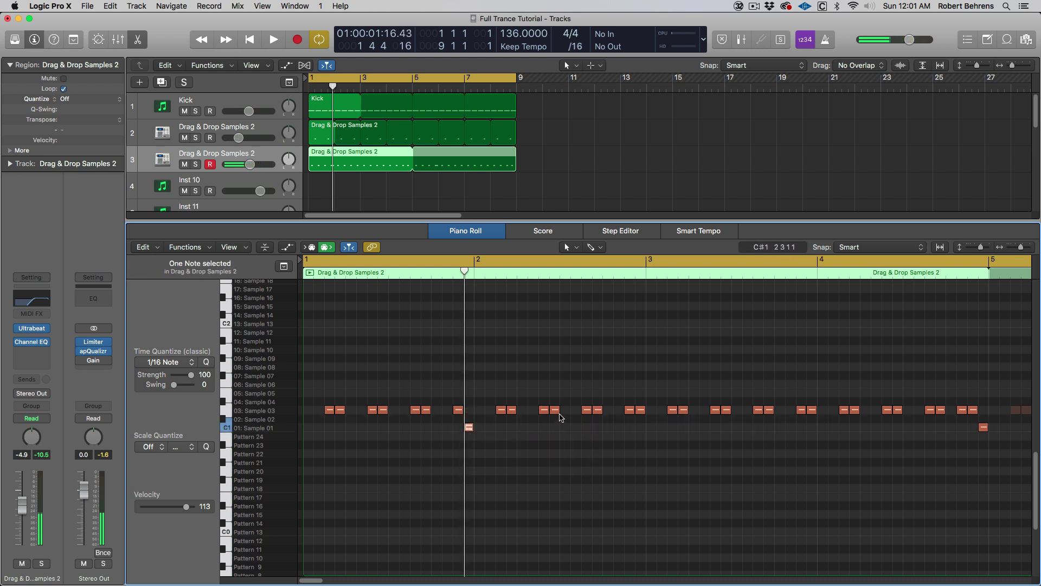
key("space")
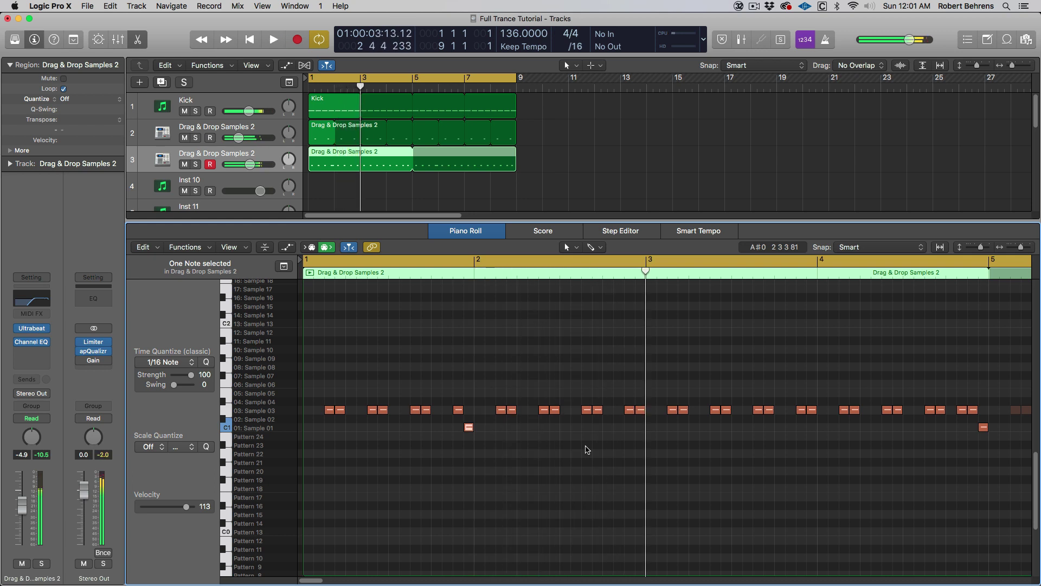
key("space")
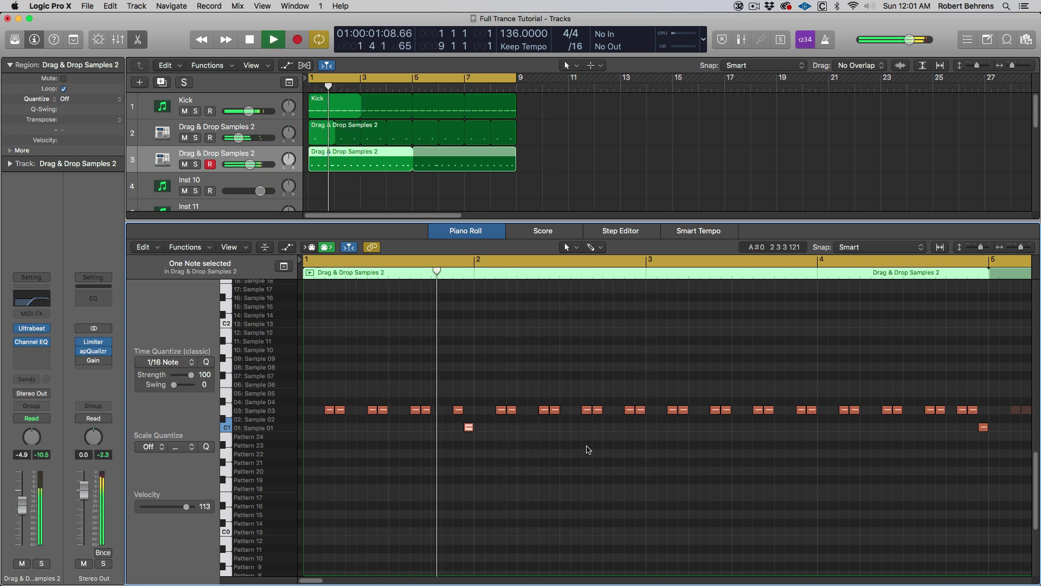
key("space")
key("space")
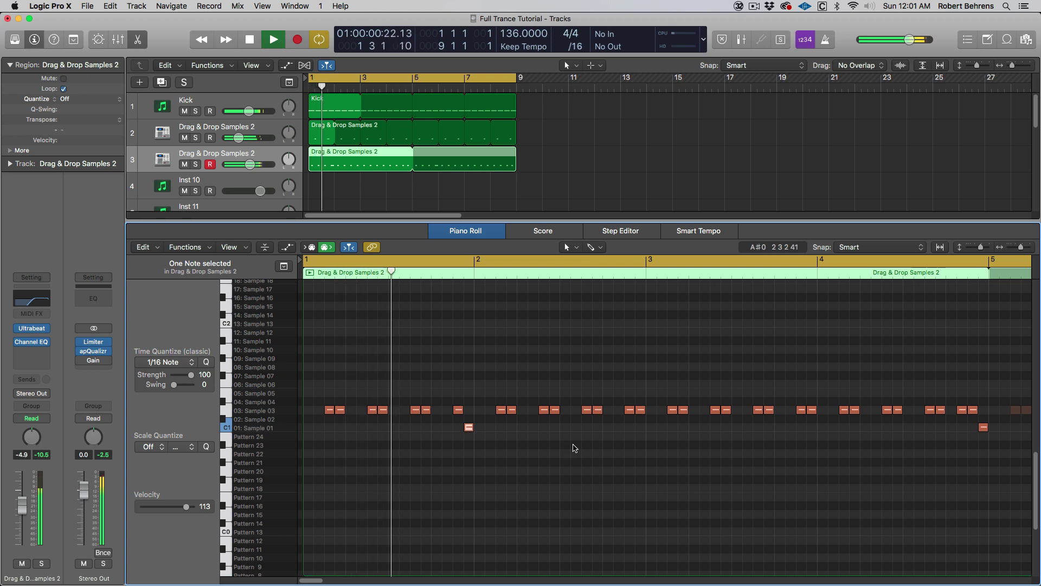
Step: Add a Sample 03 note at 1 4 1 with bar 1's Sample 01 note placed at 1 4 2, and check the pattern by playback
left_click(426, 411)
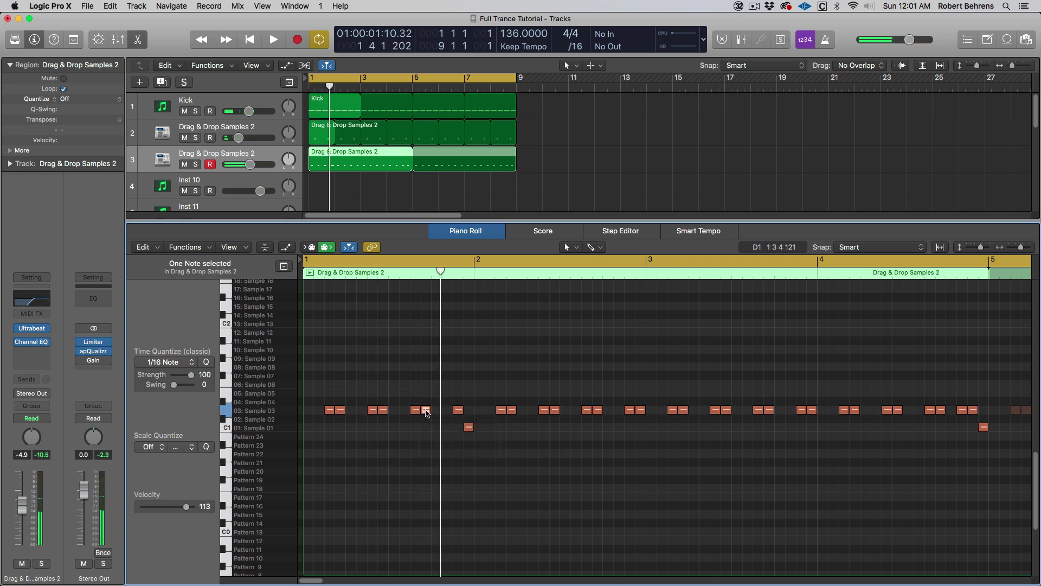
left_click(426, 411)
left_click_drag(428, 411, 447, 432)
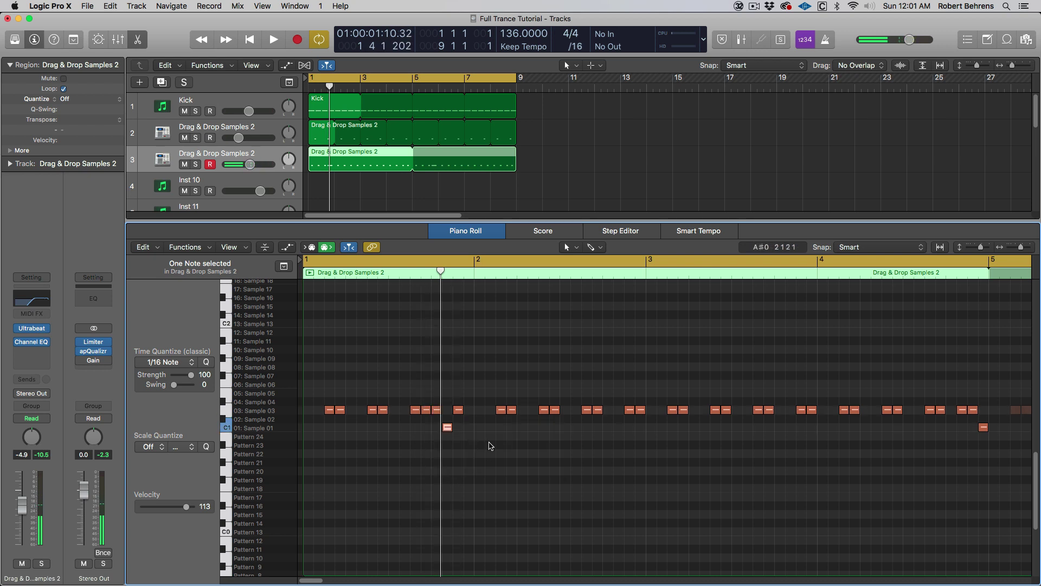
key("space")
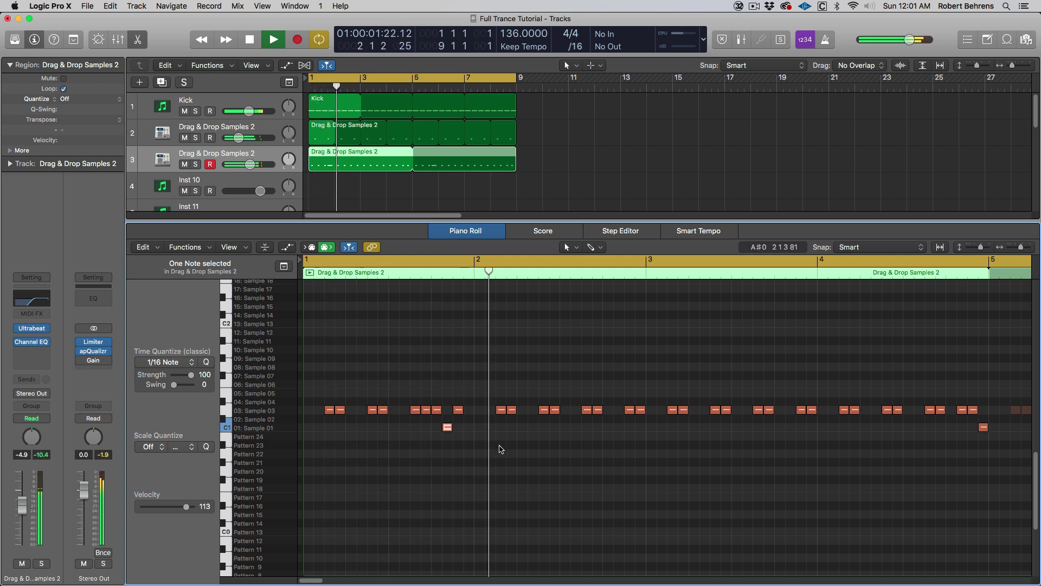
key("space")
key("space")
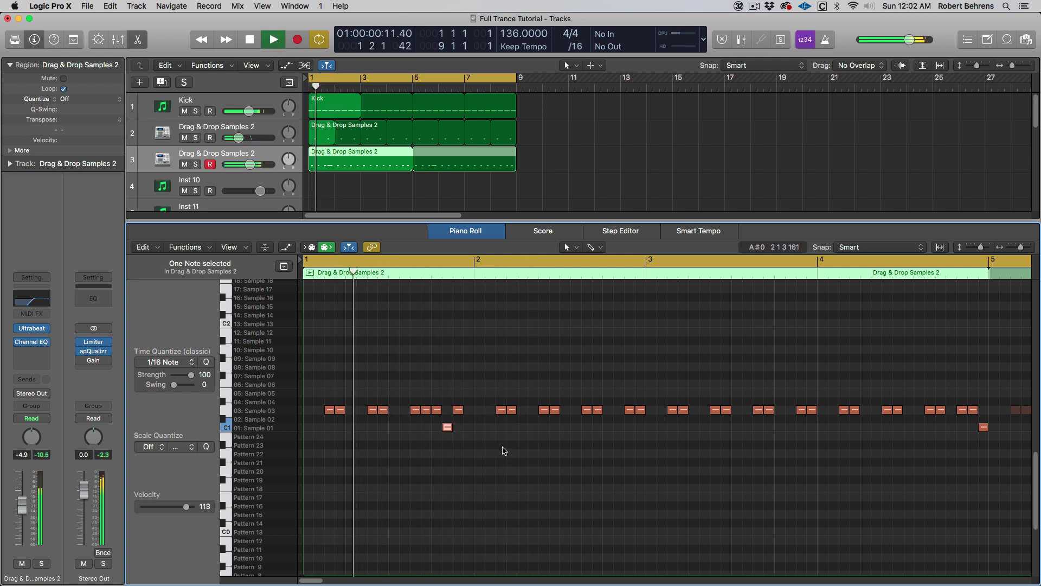
key("space")
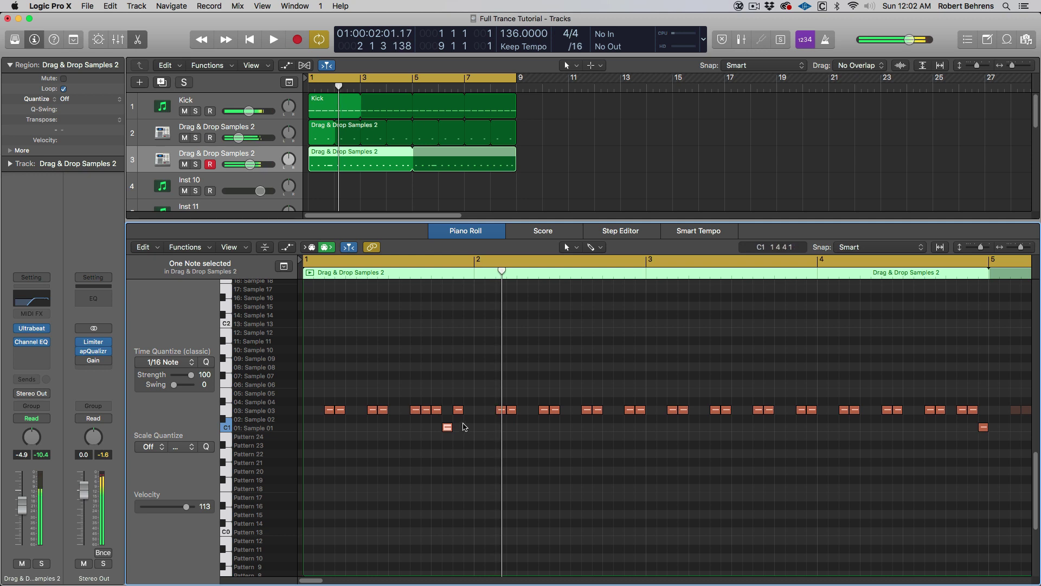
Step: Copy the Sample 03 note at 1 4 3 to 1 4 4 in bar 1 and check the pattern by playback
left_click_drag(457, 410, 482, 411)
key("space")
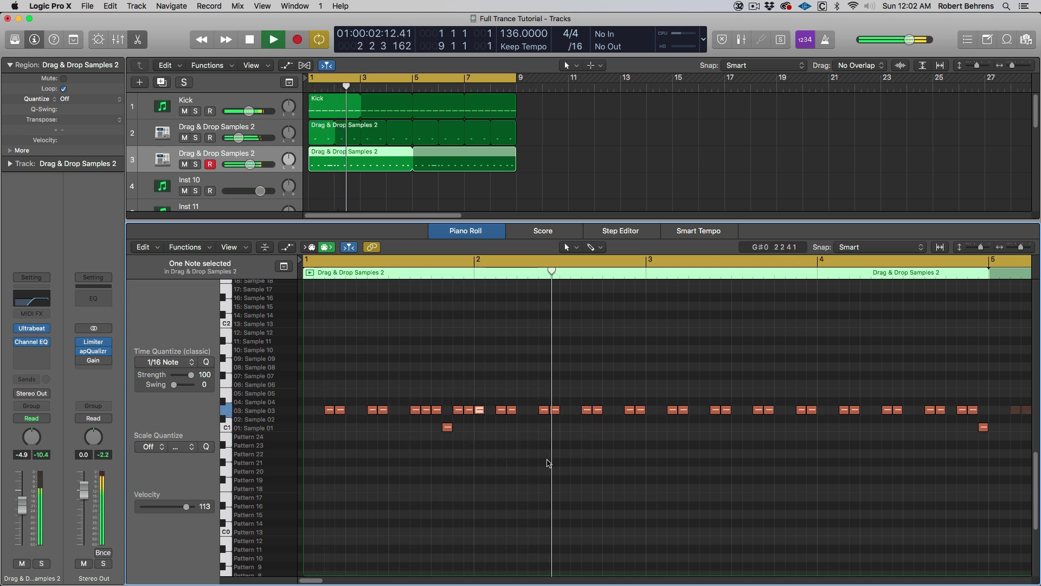
key("space")
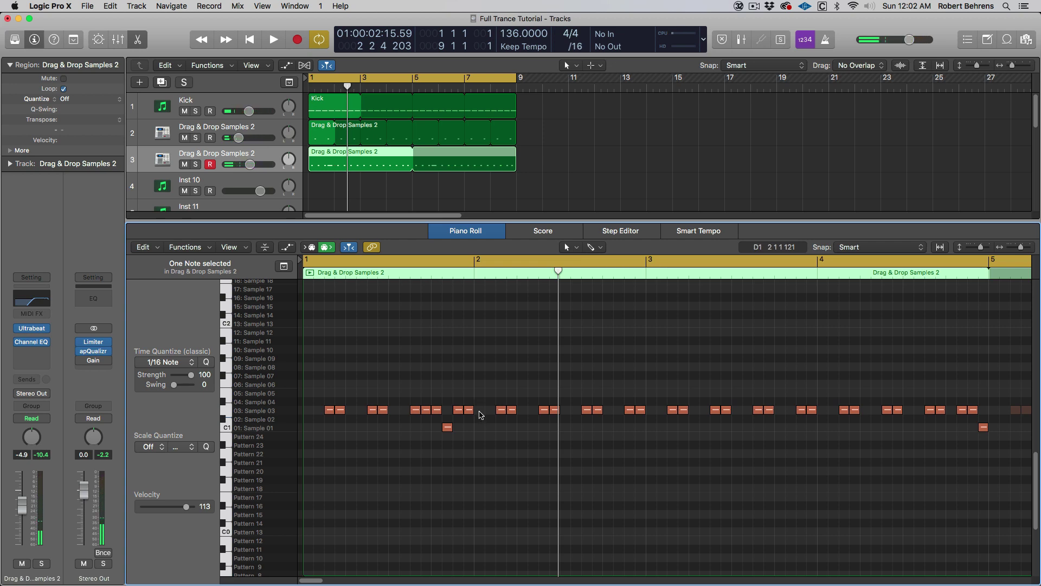
key("space")
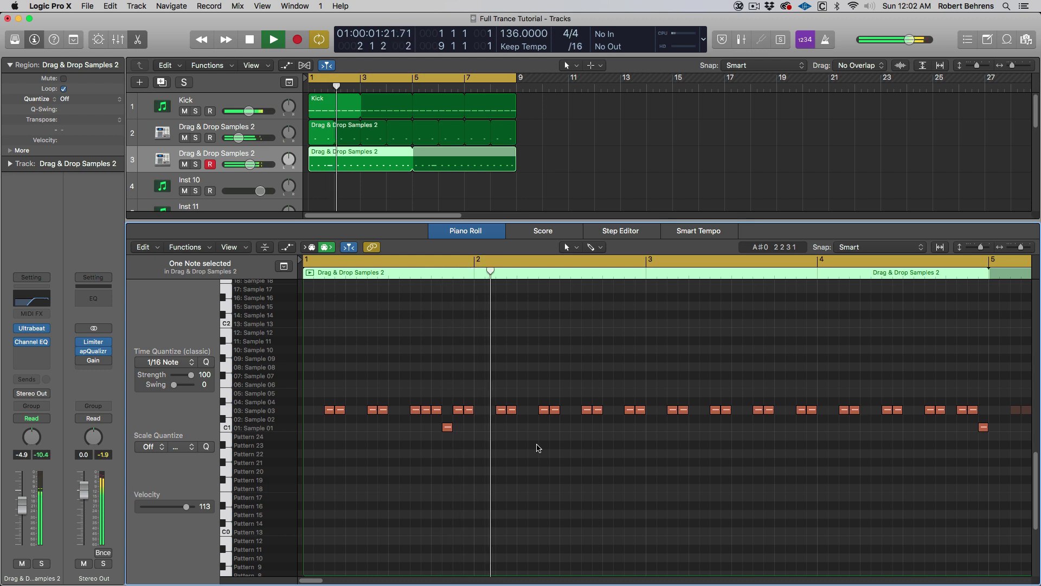
key("space")
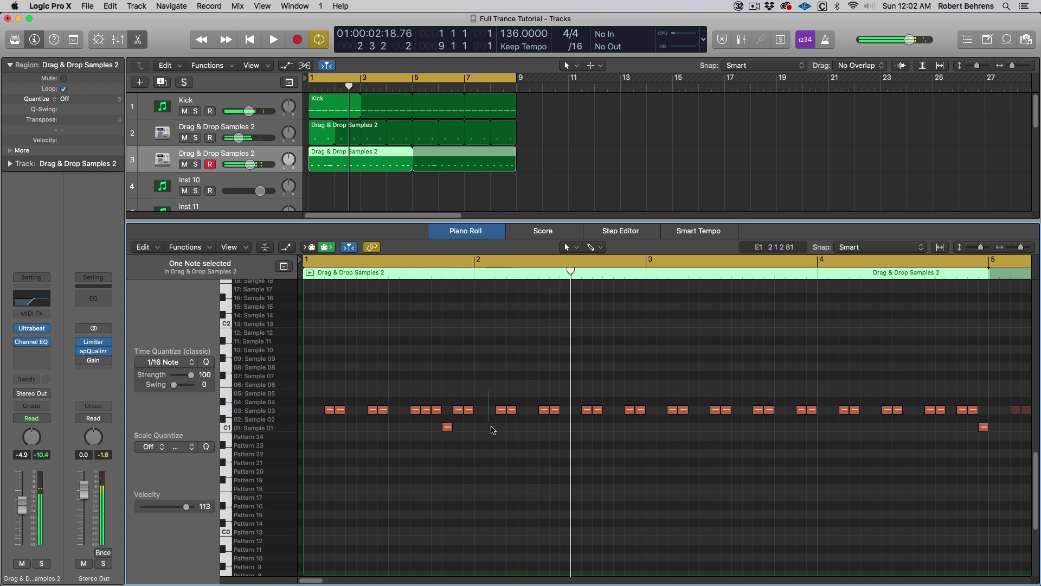
Step: Replace bar 2's hi-hat notes with a copy of bar 1's ten-note pattern and listen to the result
left_click_drag(491, 429, 650, 447)
key("Delete")
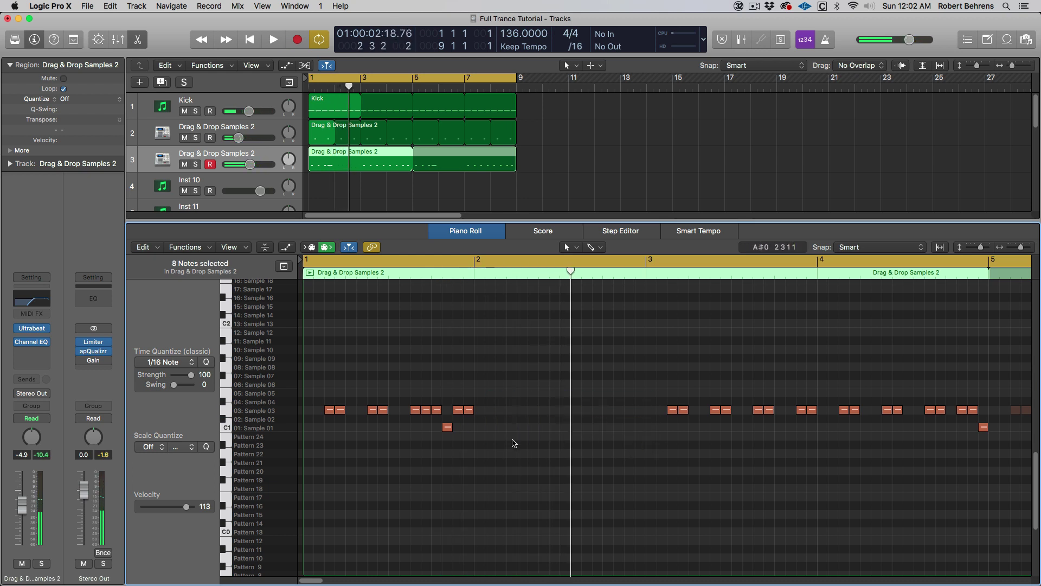
left_click_drag(324, 430, 559, 457)
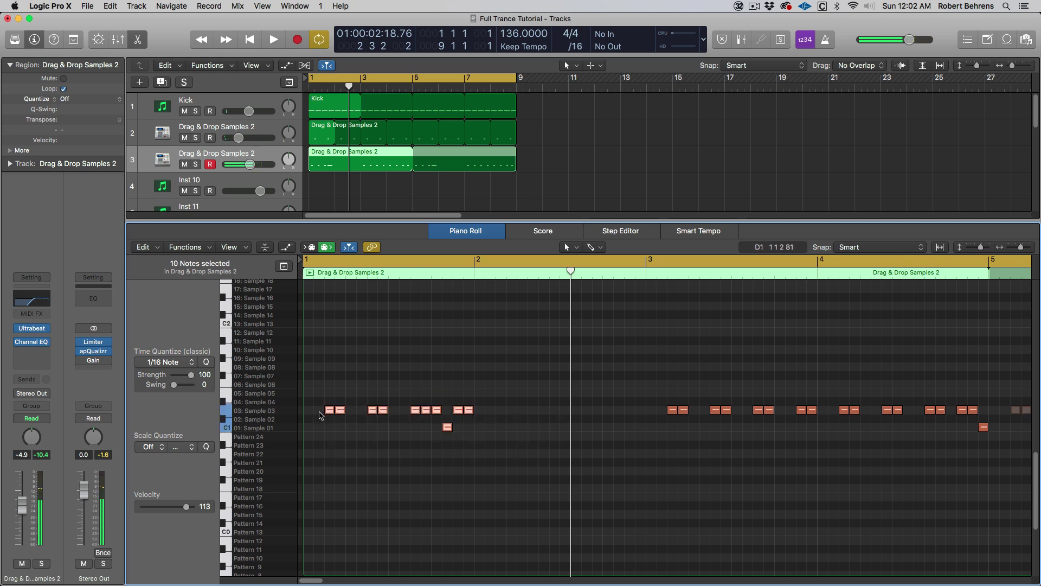
mouse_move(329, 413)
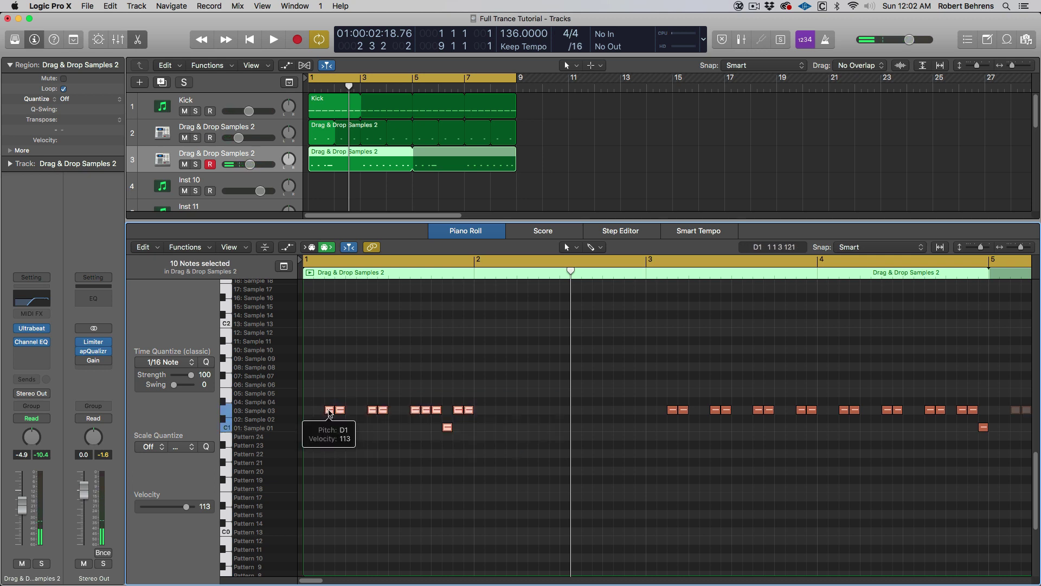
left_click_drag(329, 412, 500, 415)
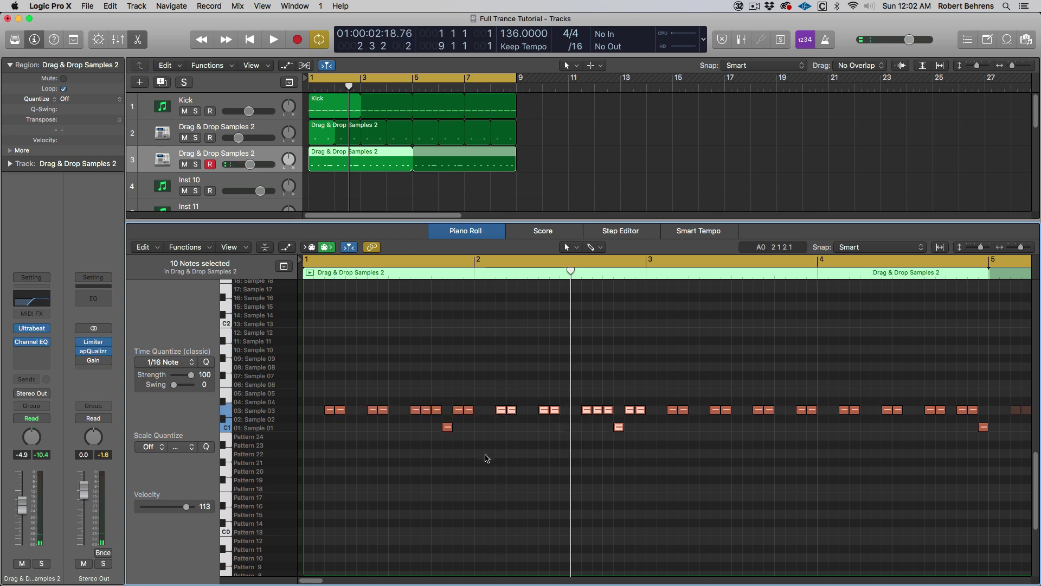
key("space")
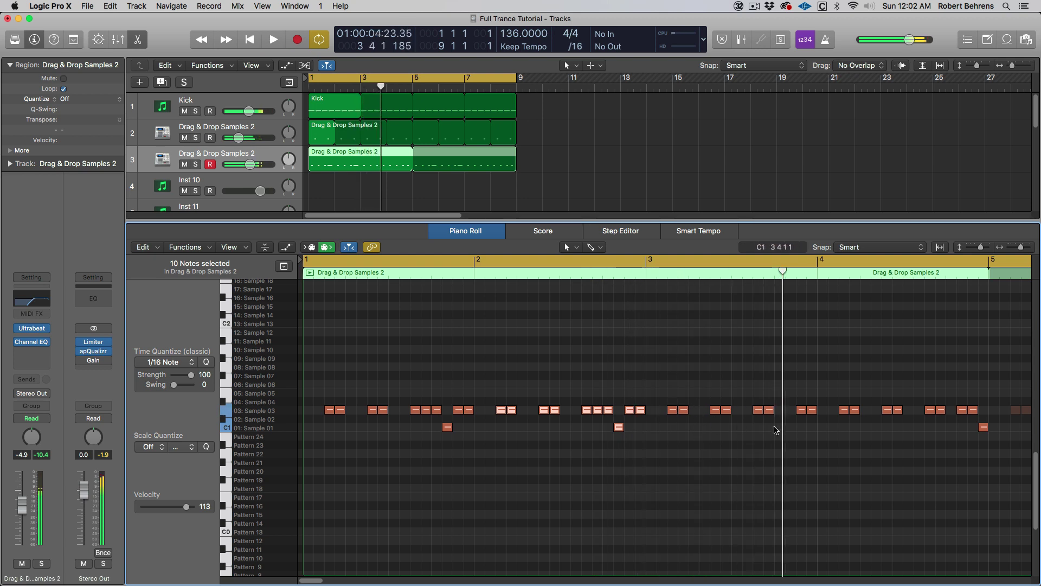
key("space")
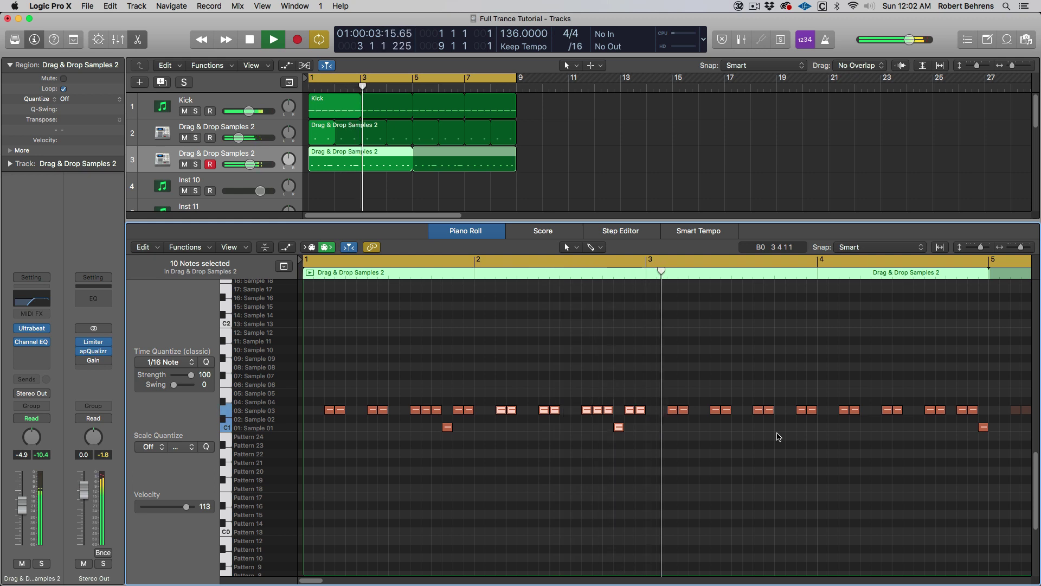
key("space")
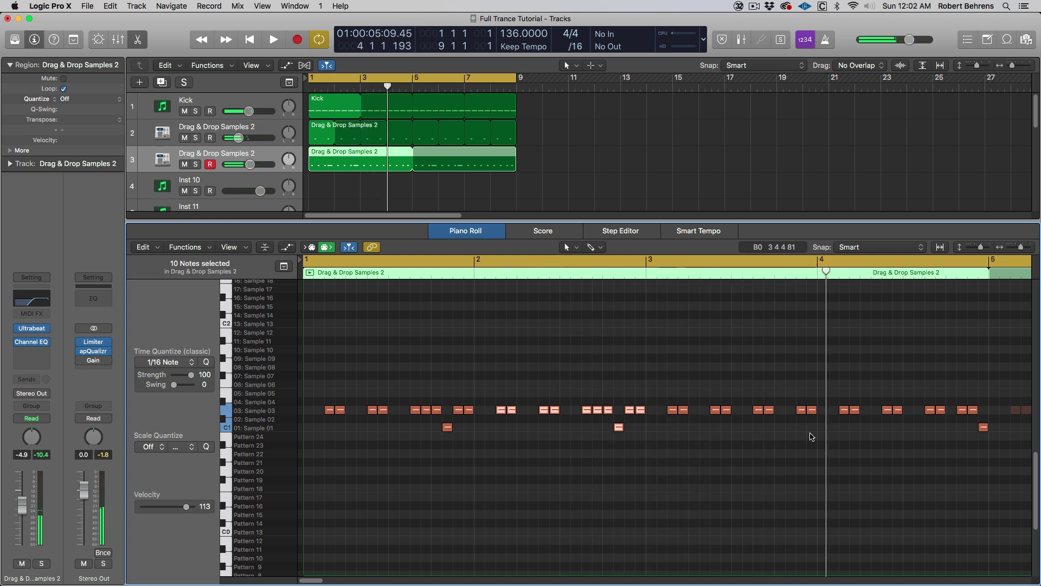
key("space")
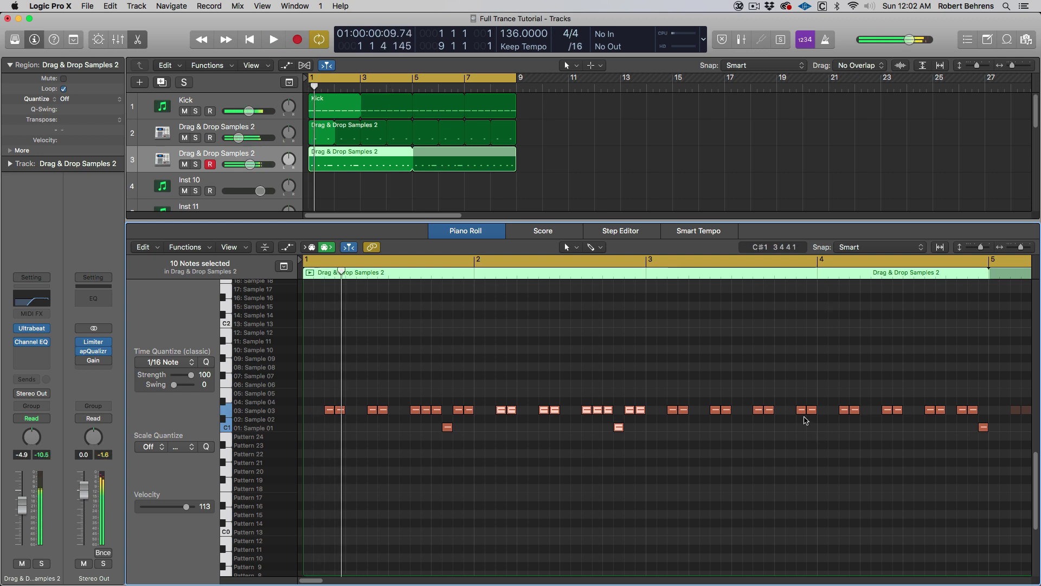
Step: Copy bar 3's Sample 03 note at 3 3 3 to 3 3 1 and to 3 3 2 on the Sample 02 row, and play it back
left_click_drag(790, 413, 818, 415)
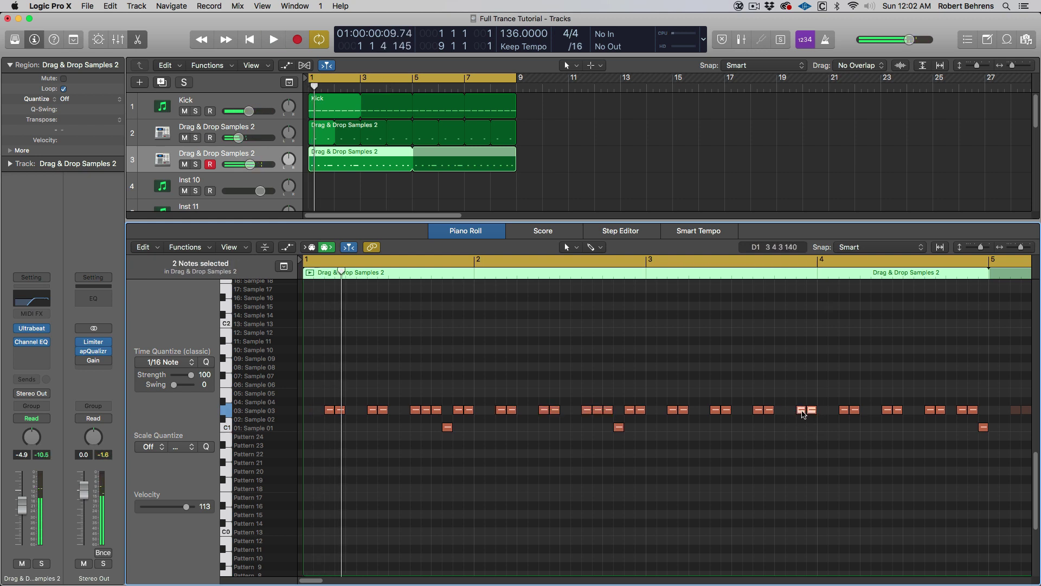
left_click(800, 411)
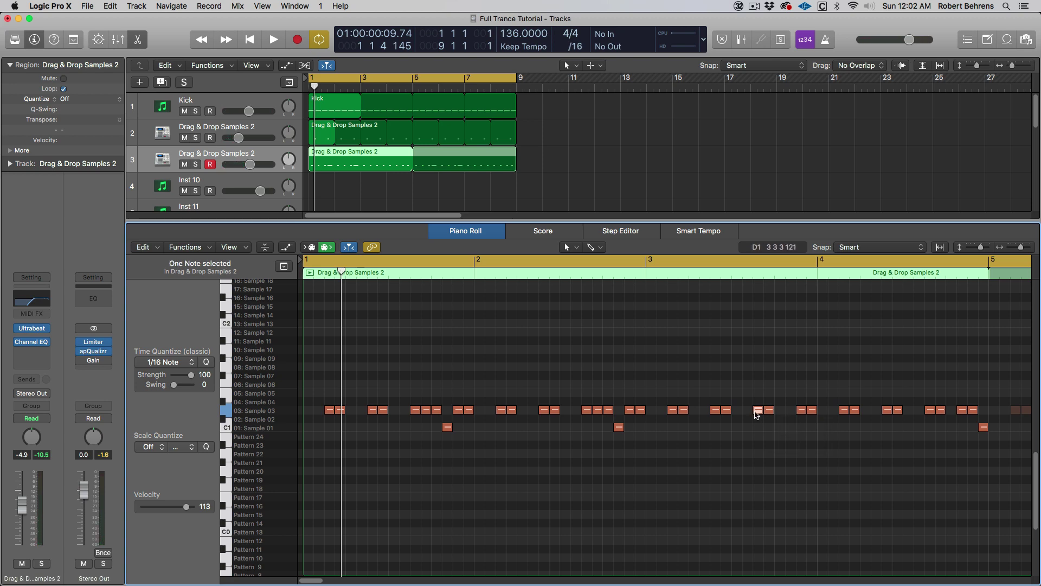
mouse_move(758, 414)
left_mouse_down()
mouse_move(737, 413)
mouse_move(755, 426)
mouse_move(749, 418)
left_mouse_up()
key("space")
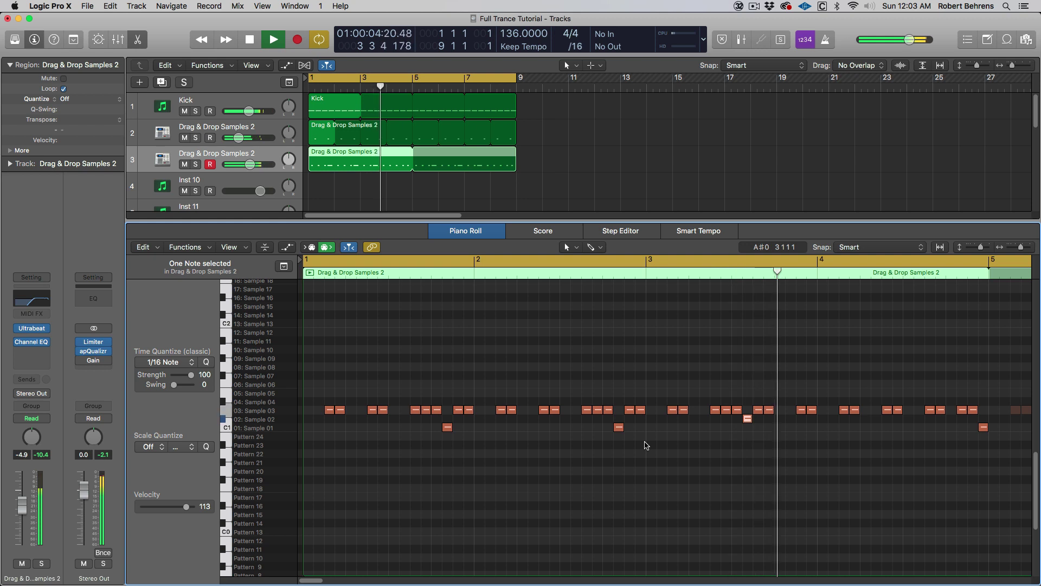
key("Return")
key("space")
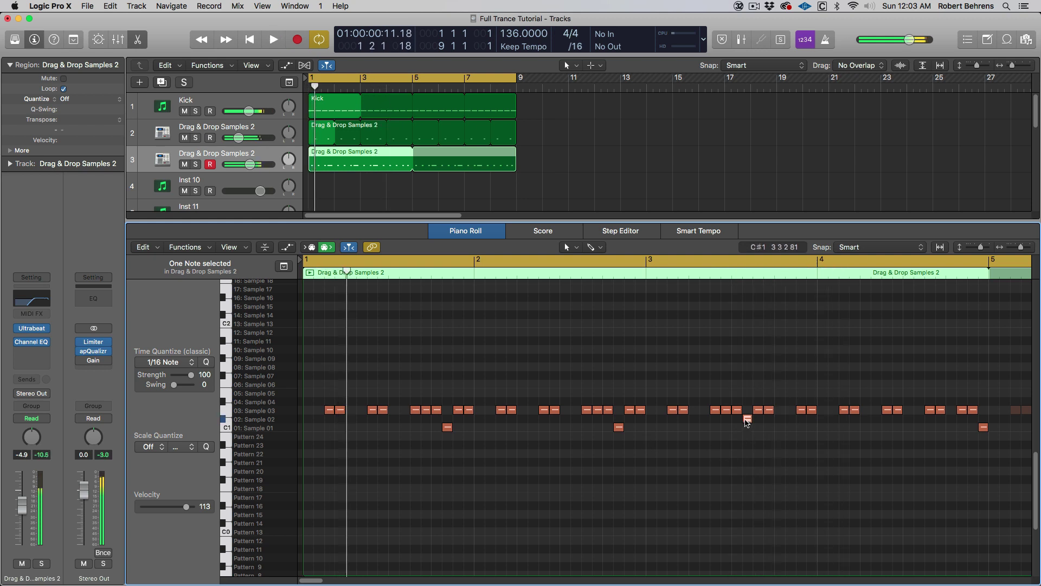
Step: Move the note at 3 3 2 down from the Sample 02 row to the Sample 01 row and listen through the loop
left_click_drag(747, 427, 748, 434)
key("space")
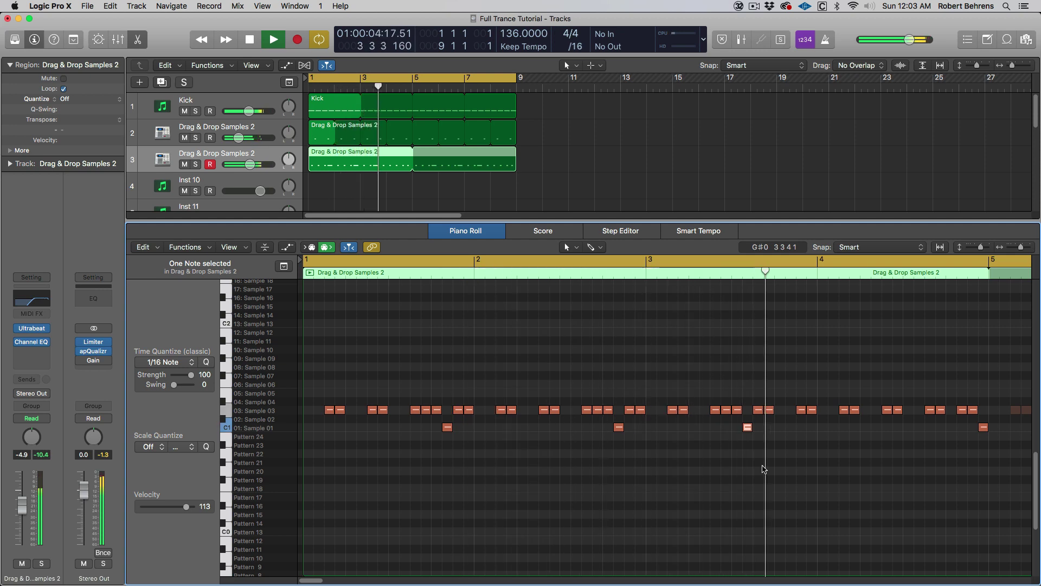
key("space")
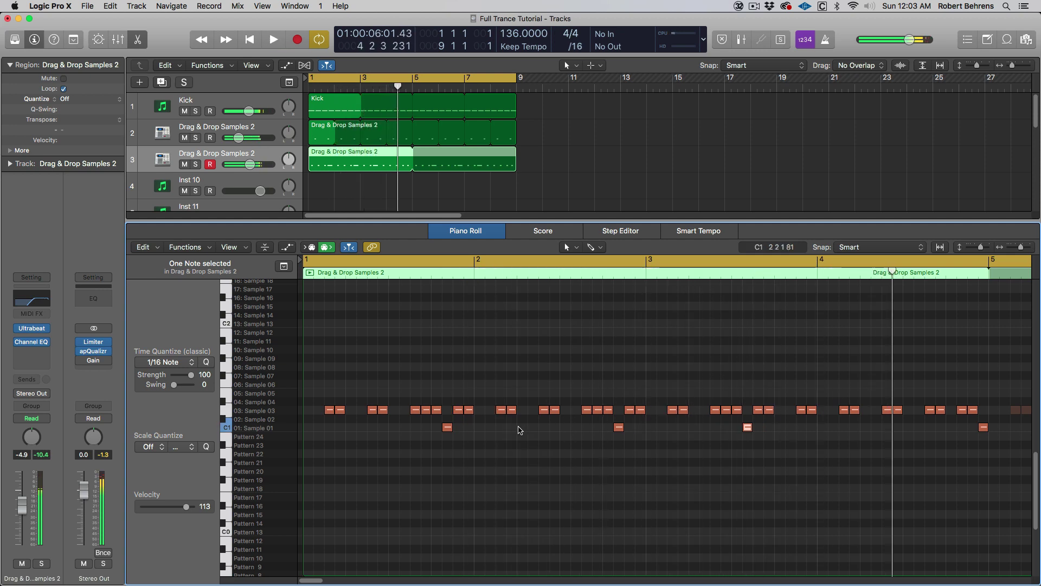
key("space")
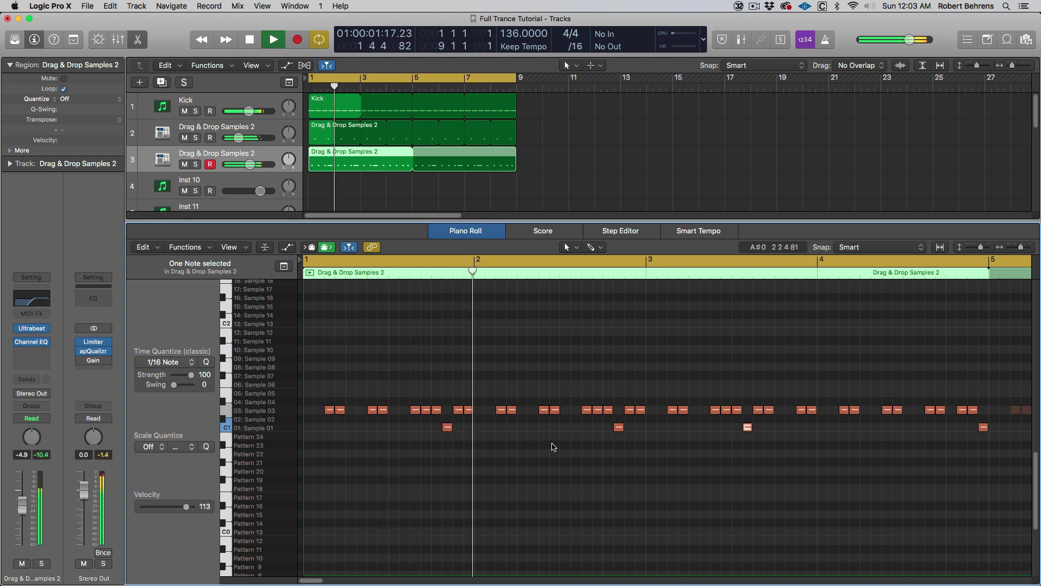
key("space")
key("space")
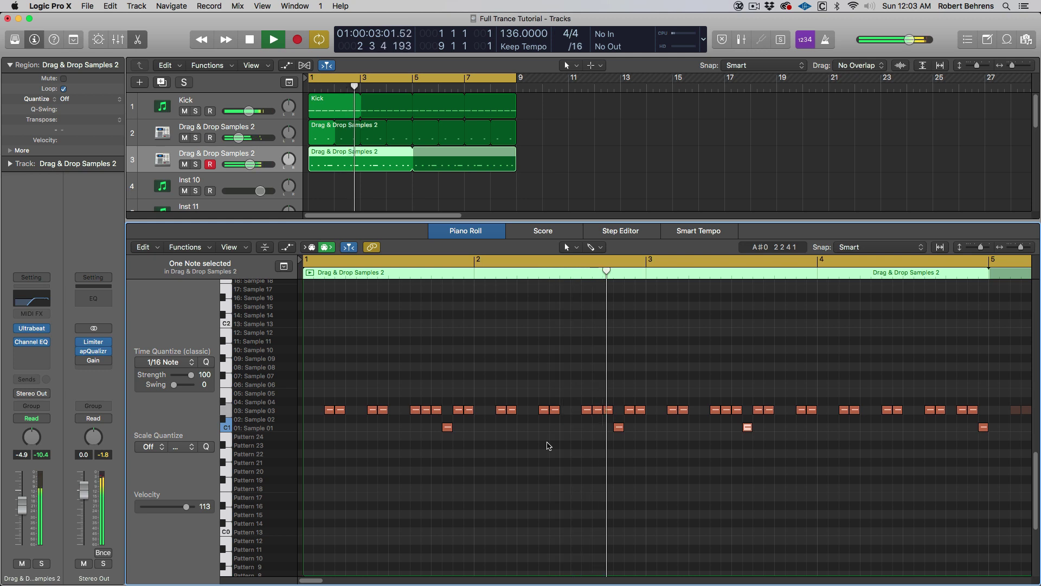
key("space")
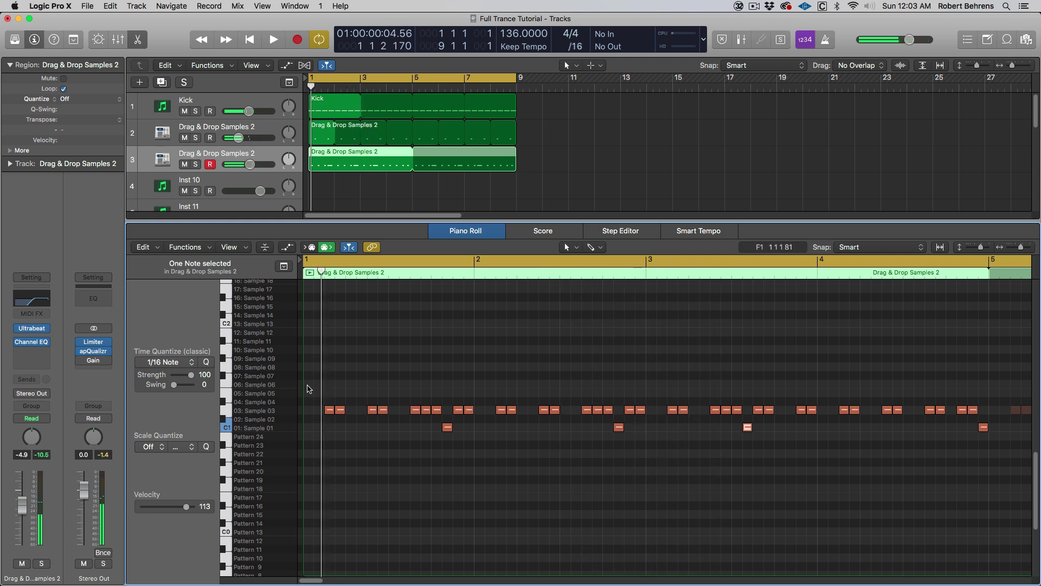
Step: Replace bar 1's hi-hat notes with a copy of bar 3's ten-note pattern and play the loop from the start
left_click_drag(308, 388, 475, 459)
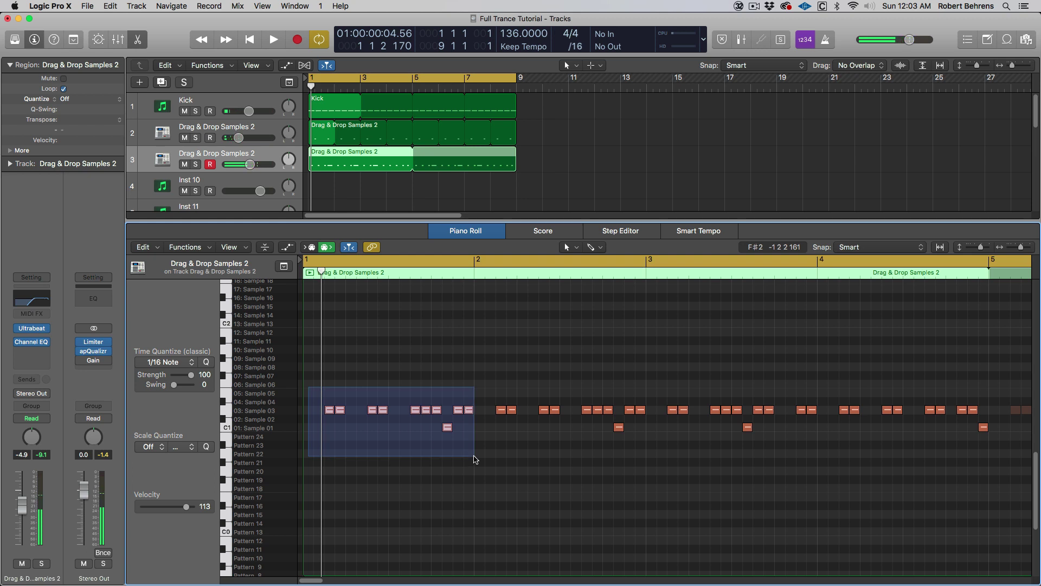
key("Delete")
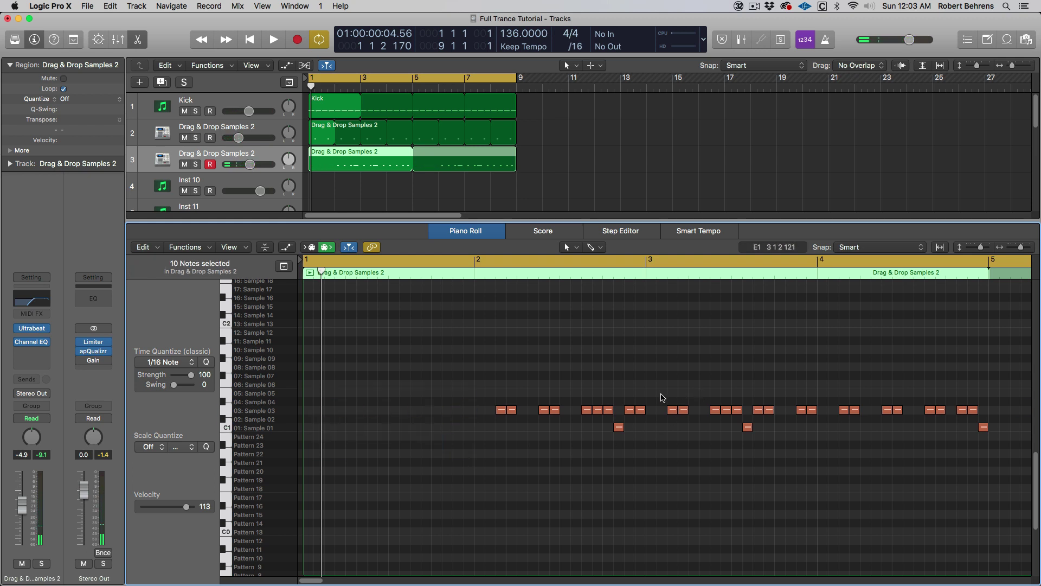
left_click_drag(652, 411, 811, 425)
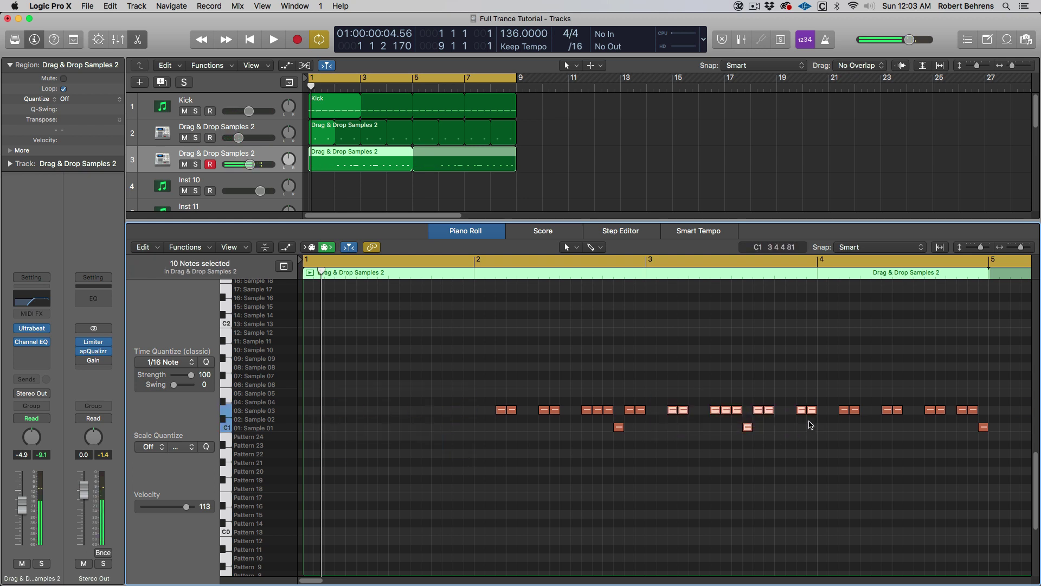
mouse_move(814, 413)
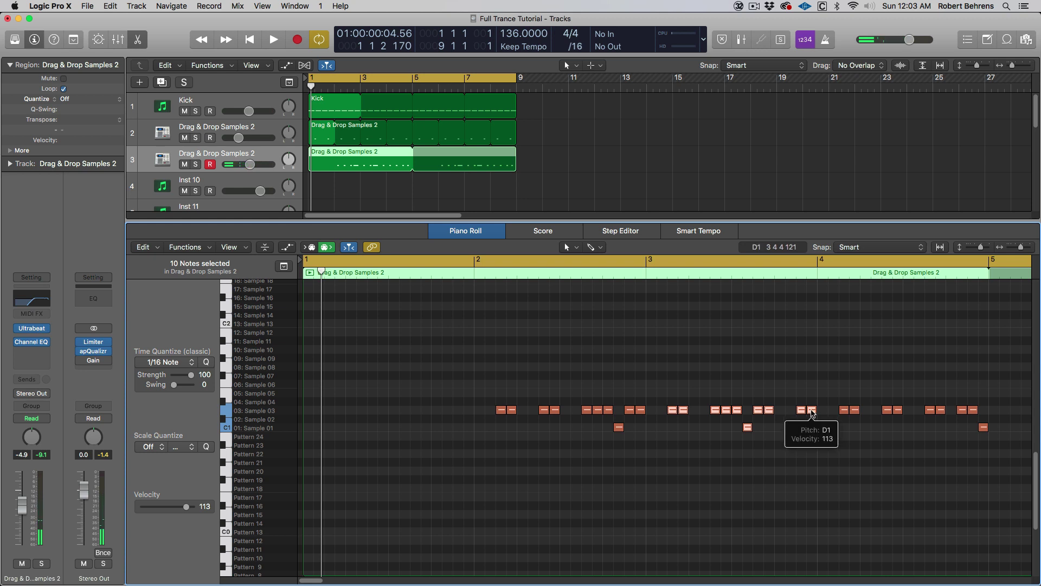
left_click_drag(812, 411, 473, 416)
key("space")
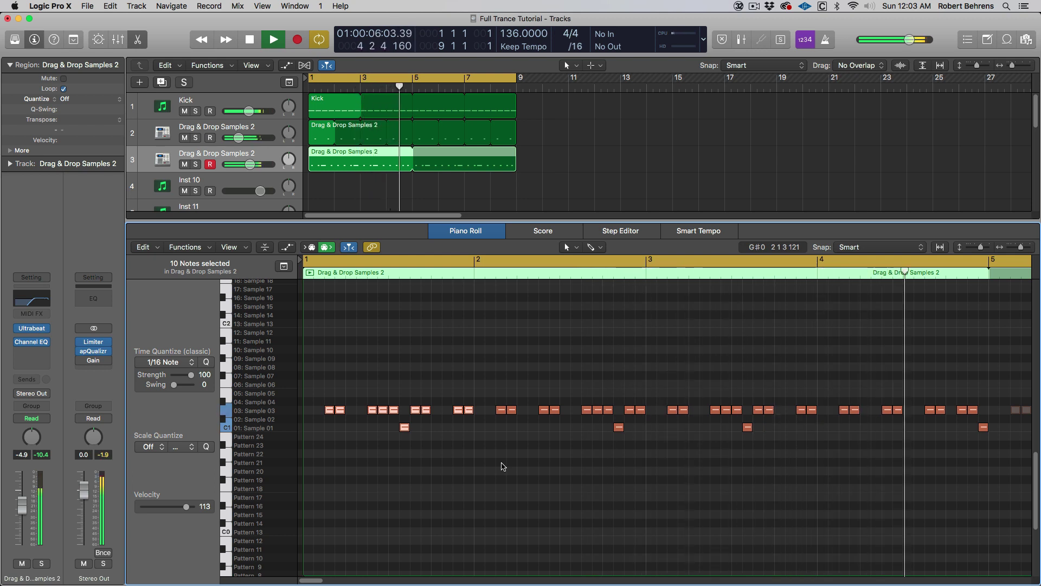
key("space")
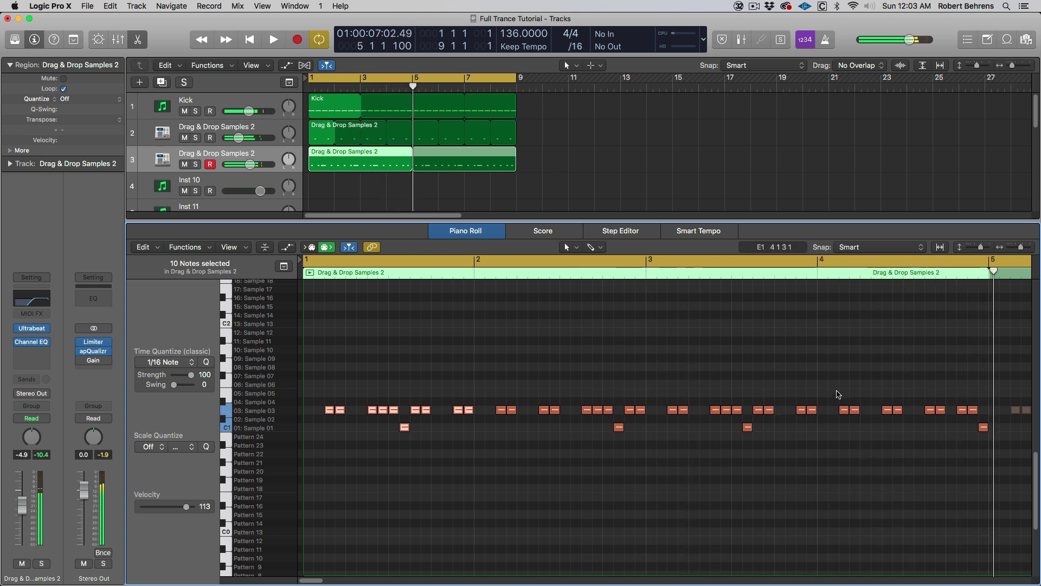
key("Return")
key("space")
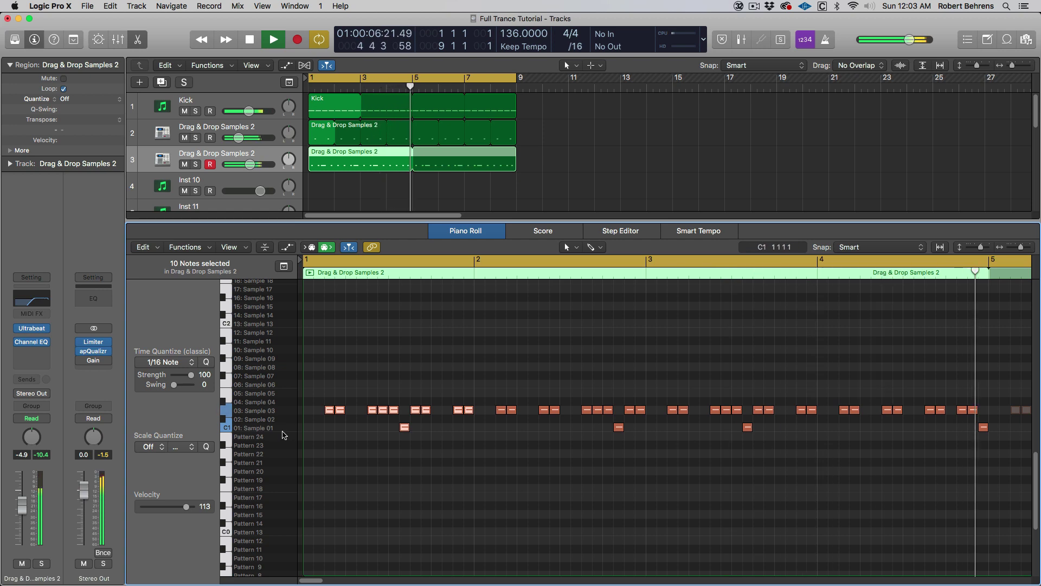
key("space")
Step: Select all notes on the Sample 01 row and adjust the Sample 01 voice's level in Ultrabeat to about -9.5 dB during playback
left_click(286, 430)
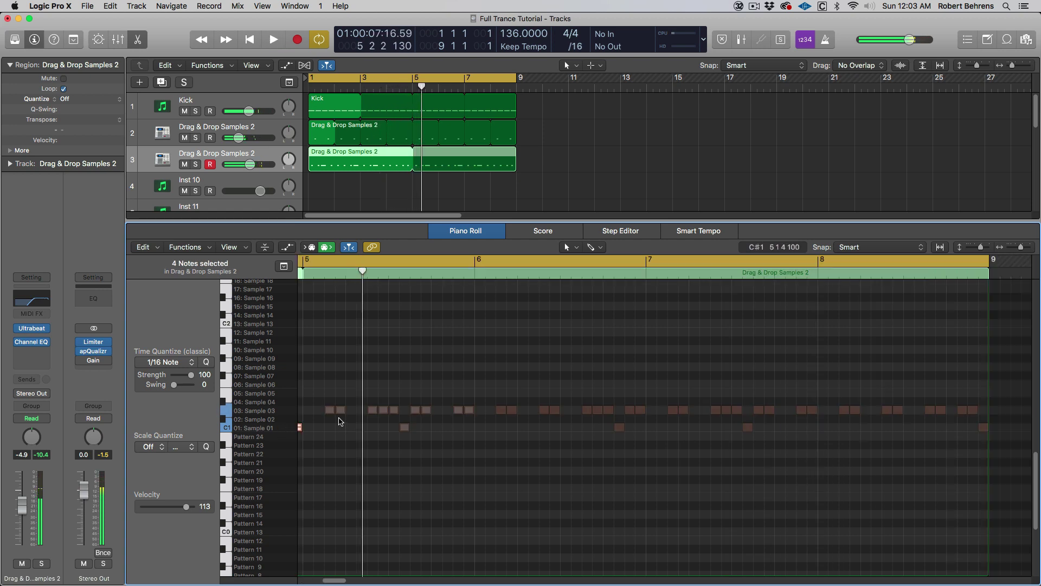
key("Return")
key("space")
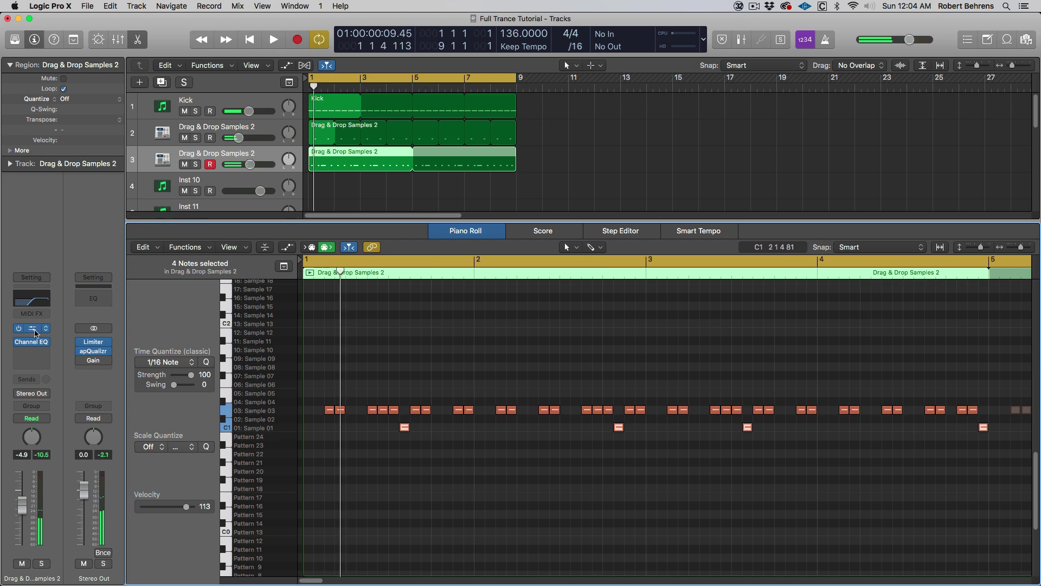
left_click(32, 329)
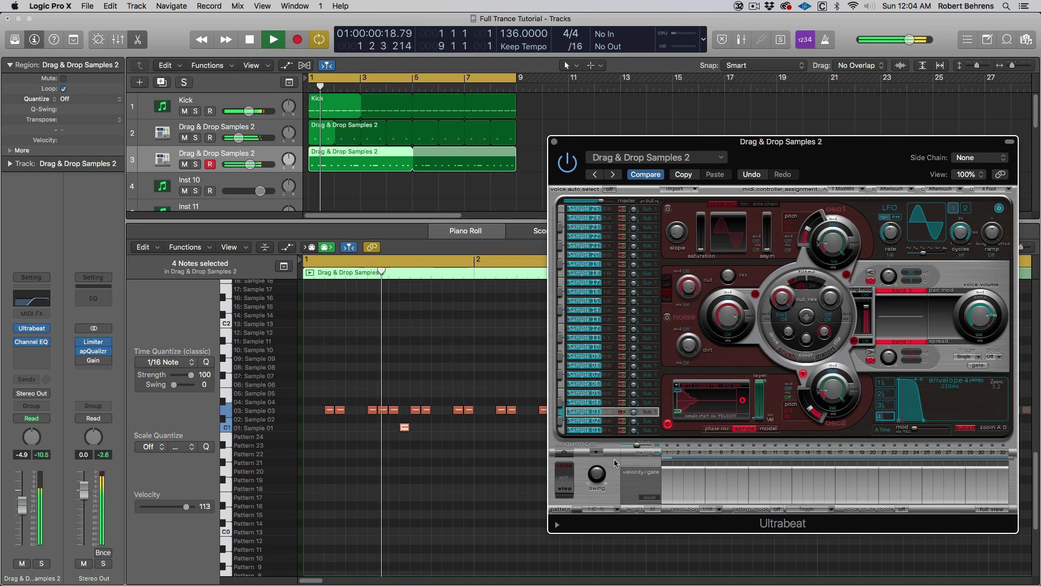
left_click(597, 431)
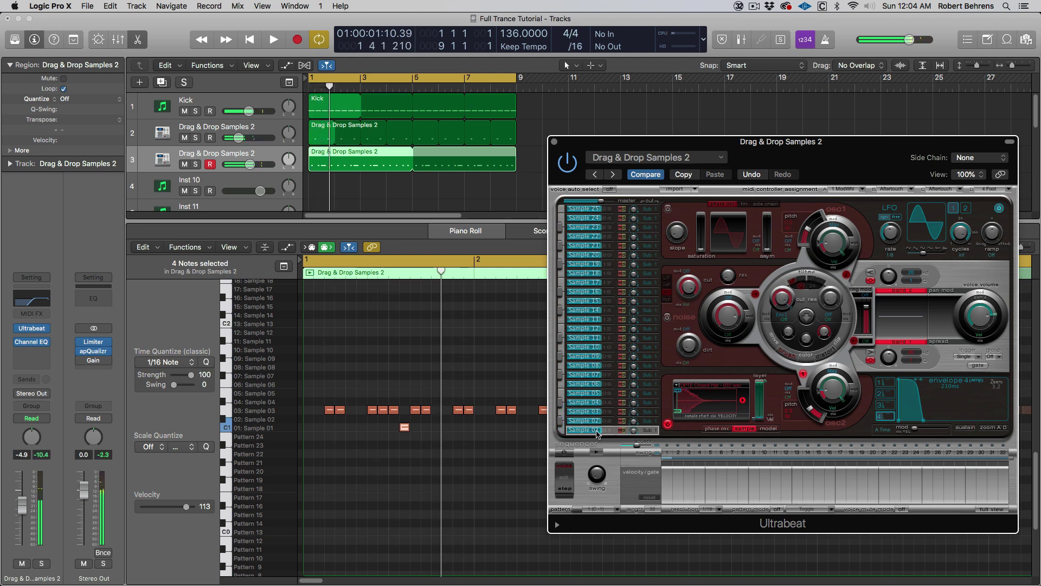
key("space")
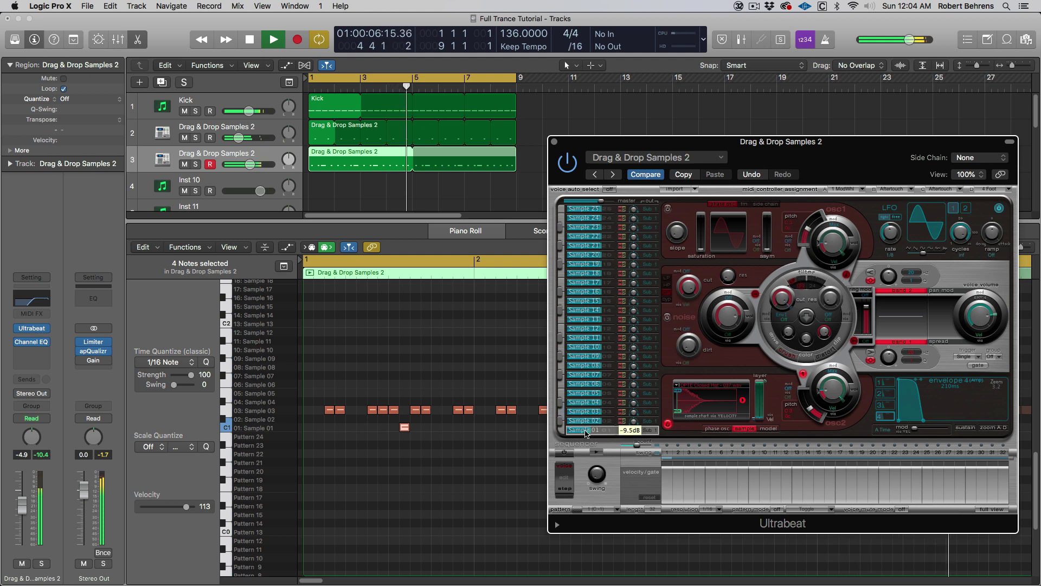
left_click_drag(586, 431, 588, 432)
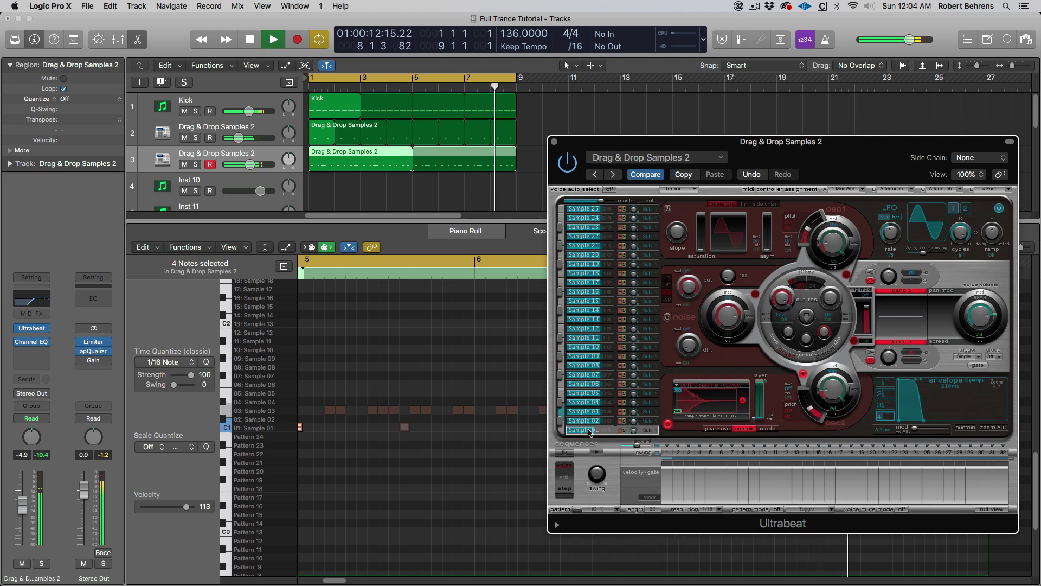
left_click(554, 142)
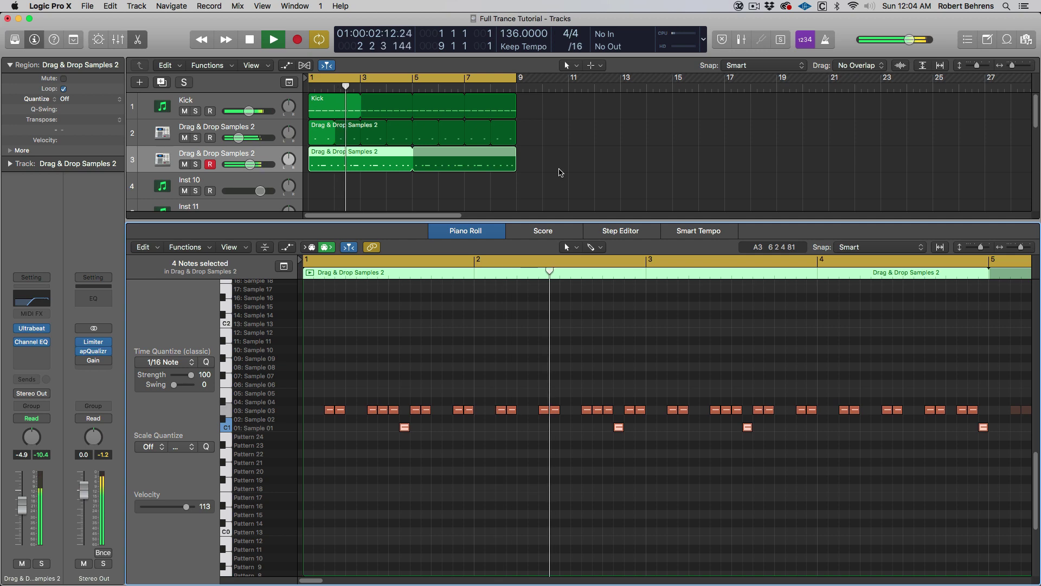
Step: Stop playback, load Ultrabeat on the Inst 10 track and place its window clear of the channel strip
key("space")
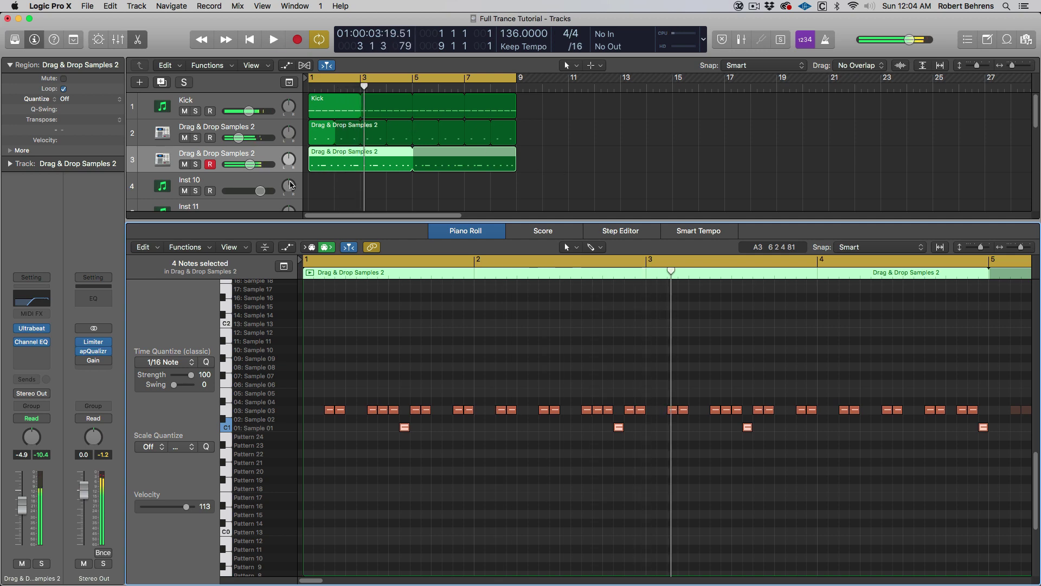
left_click(247, 183)
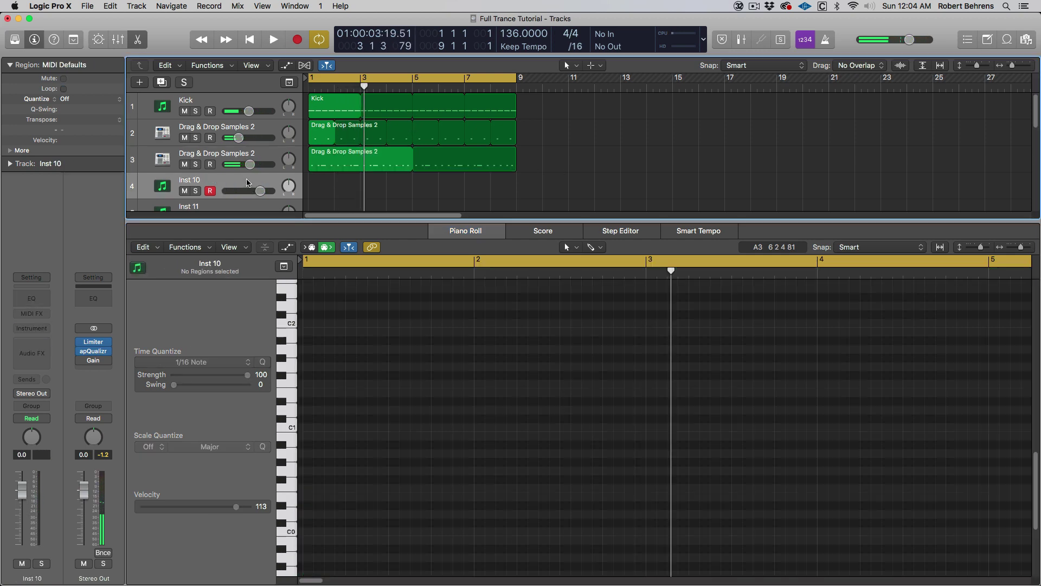
left_click(47, 330)
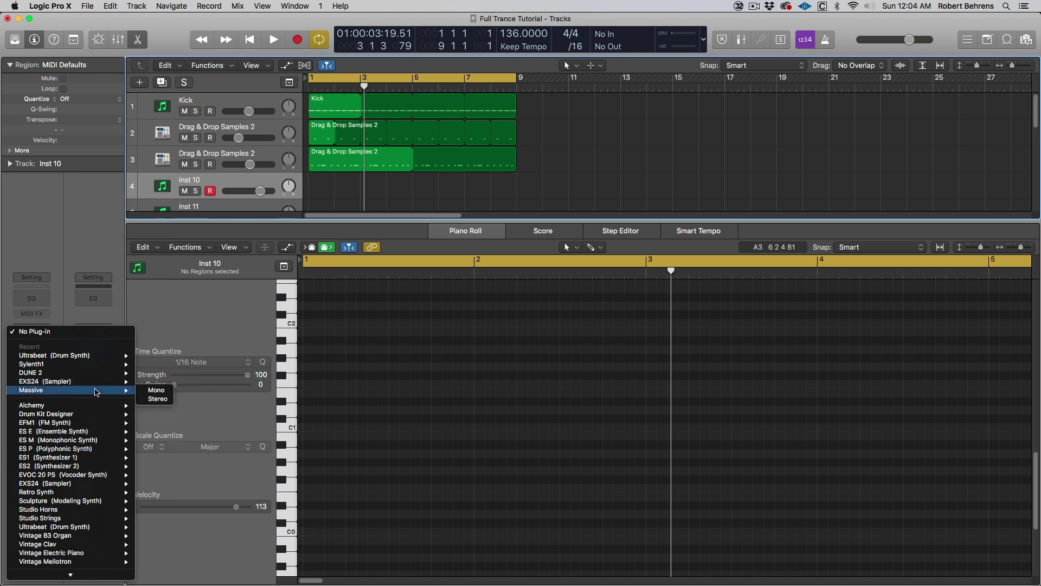
left_click(68, 356)
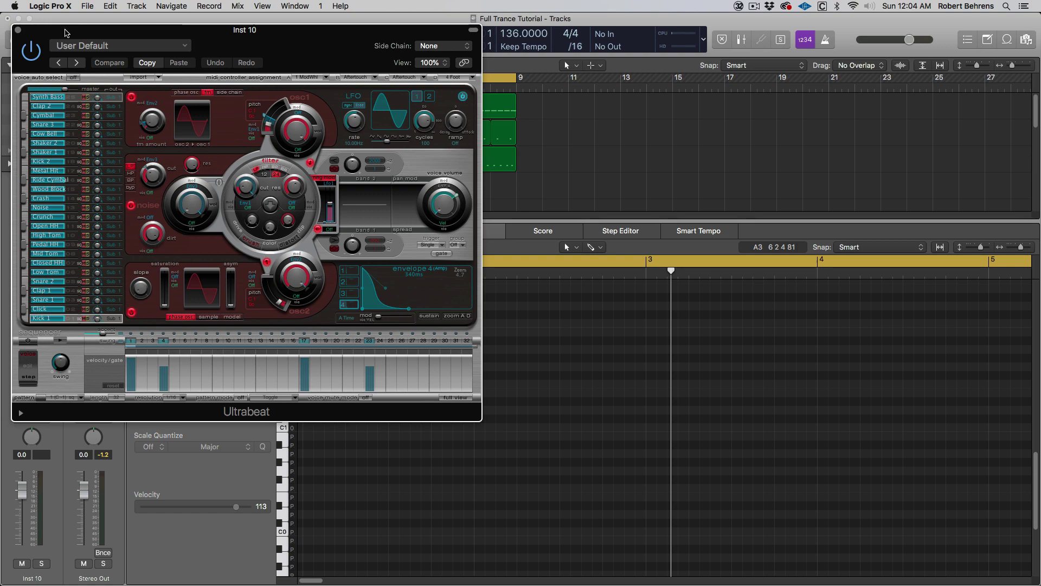
left_click_drag(64, 33, 432, 128)
Step: Swap the Inst 10 track's instrument to EXS24 and back to stereo Ultrabeat
left_click(46, 396)
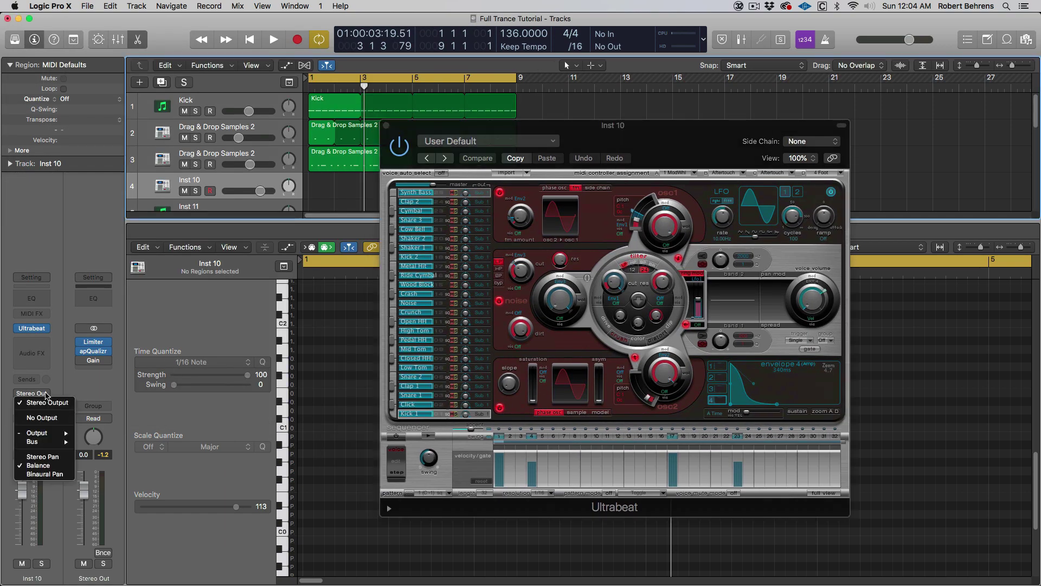
left_click(39, 332)
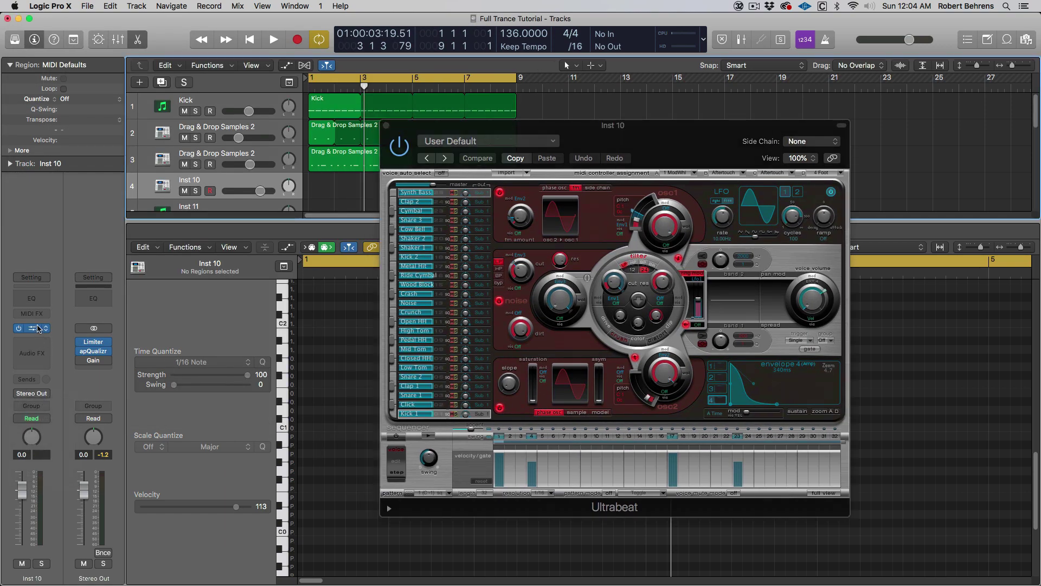
left_click(34, 328)
left_click(33, 329)
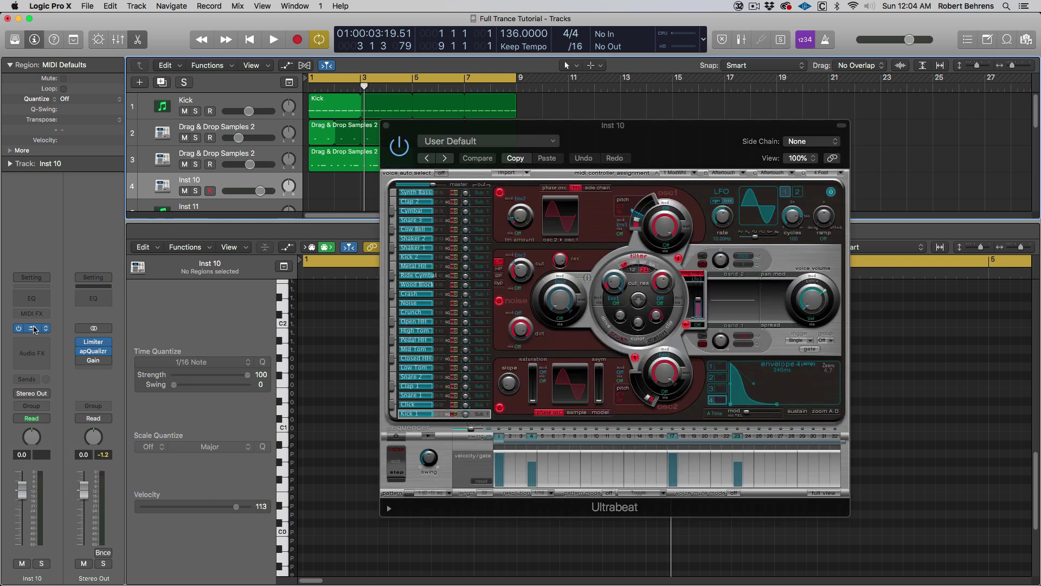
left_click(46, 330)
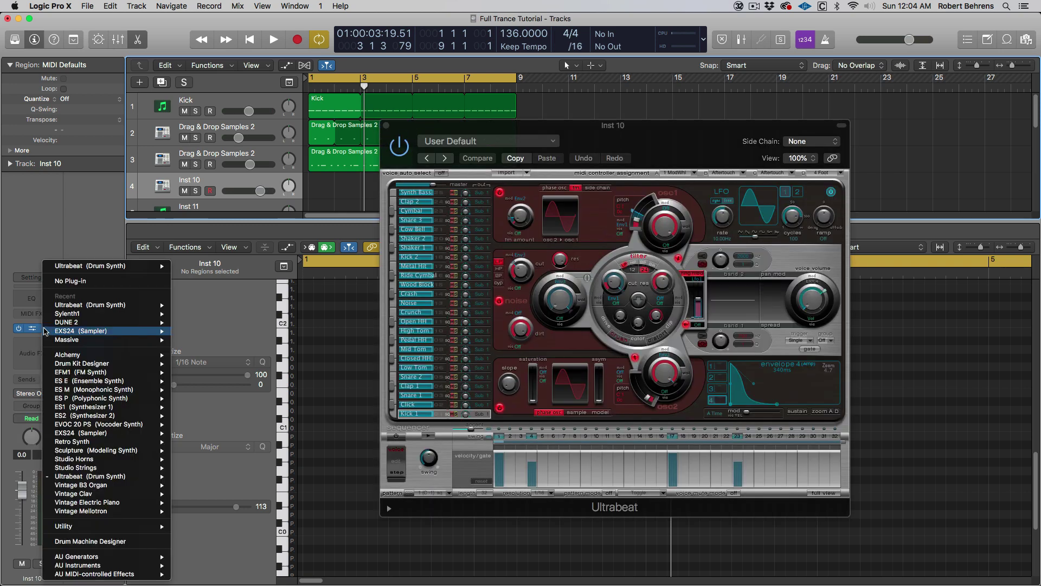
mouse_move(78, 332)
left_click(191, 340)
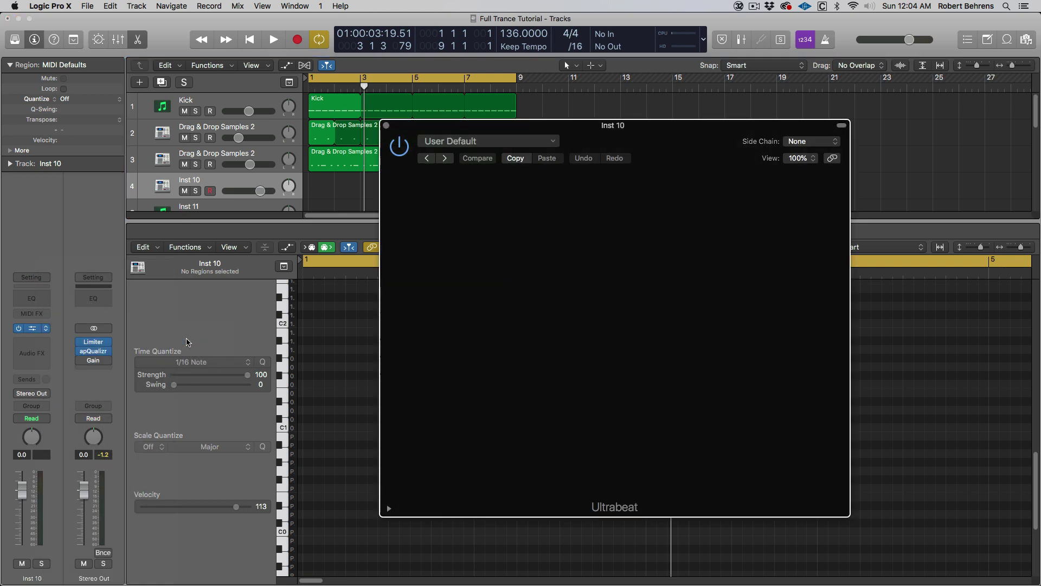
left_click(48, 329)
mouse_move(83, 307)
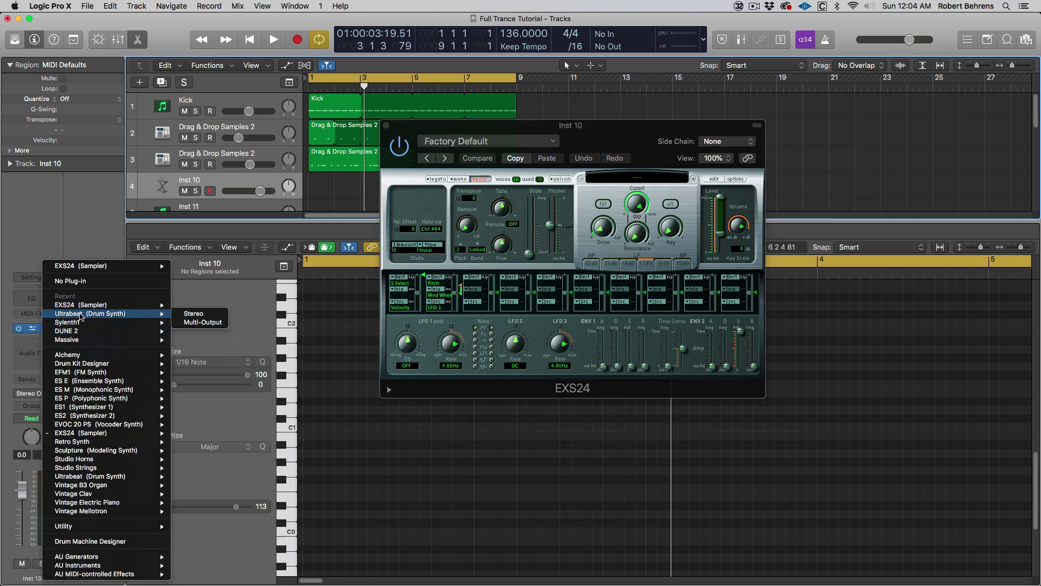
left_click(191, 315)
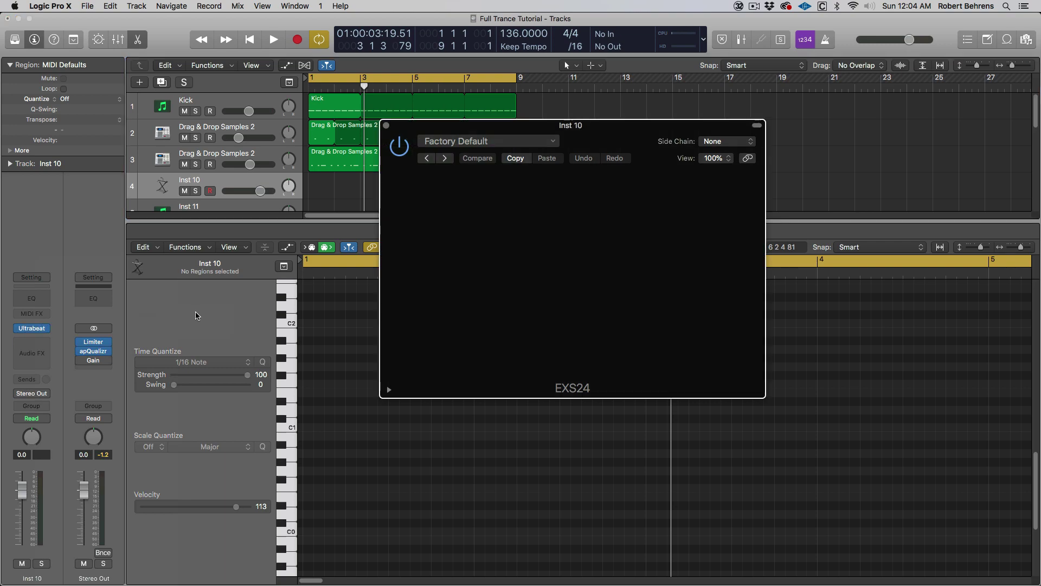
Step: Load the Drag & Drop Samples 2 setting in Ultrabeat and open the sample loader for the Sample 06 voice
left_click(491, 142)
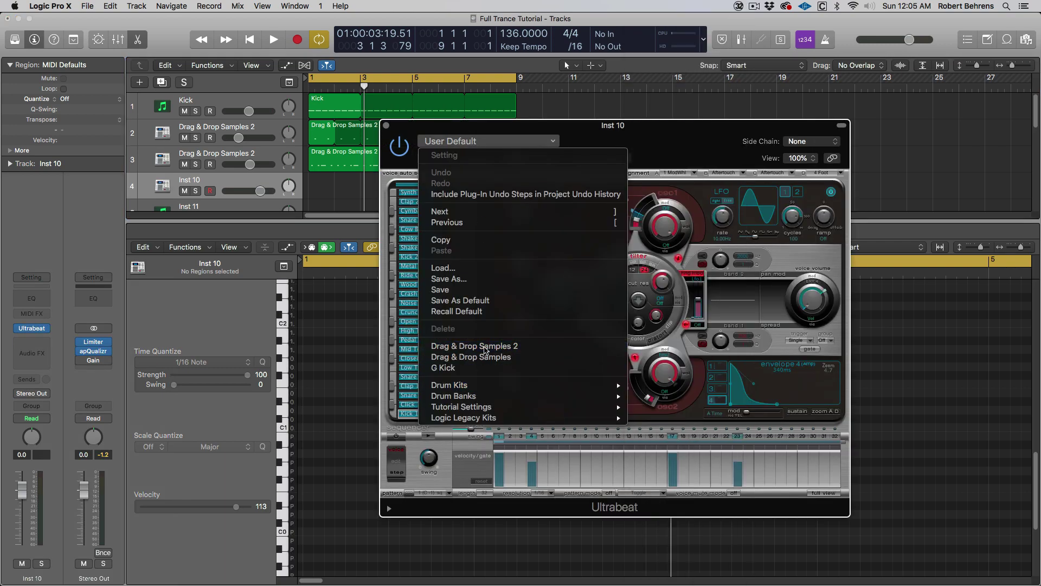
left_click(484, 347)
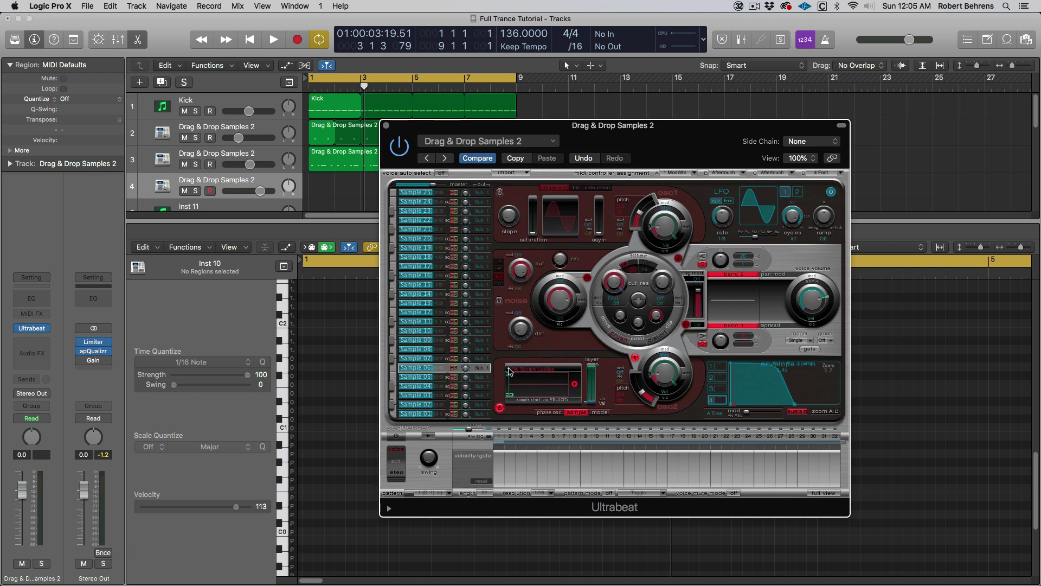
left_click(510, 372)
left_click(518, 380)
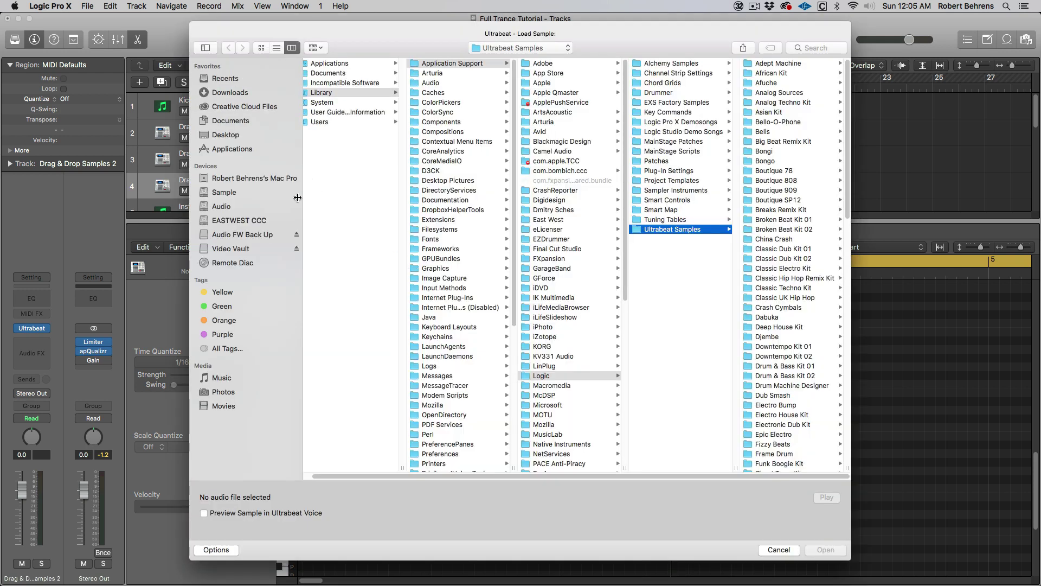
Step: Browse the Audio drive's Sample Libraries to the second Freshly Squeezed folder, DPTE Drum Hits, and open DPTE Shakers at its first file
left_click(219, 207)
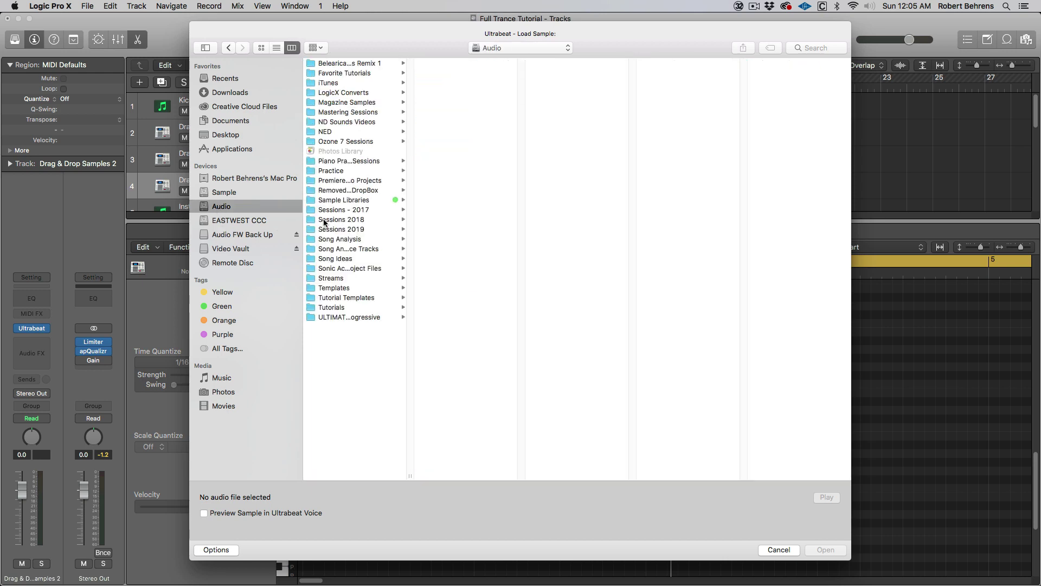
left_click(344, 200)
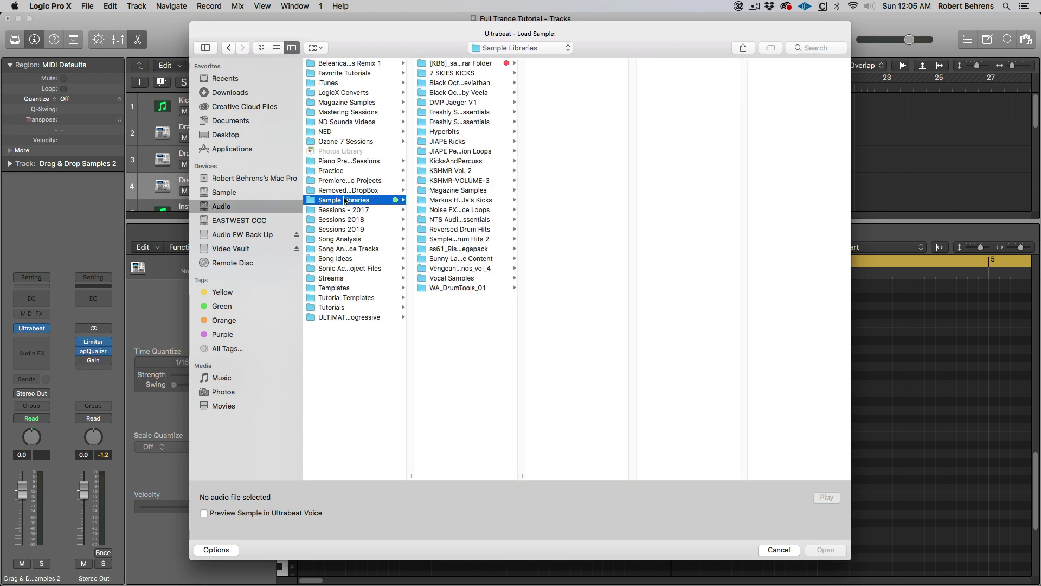
left_click(462, 122)
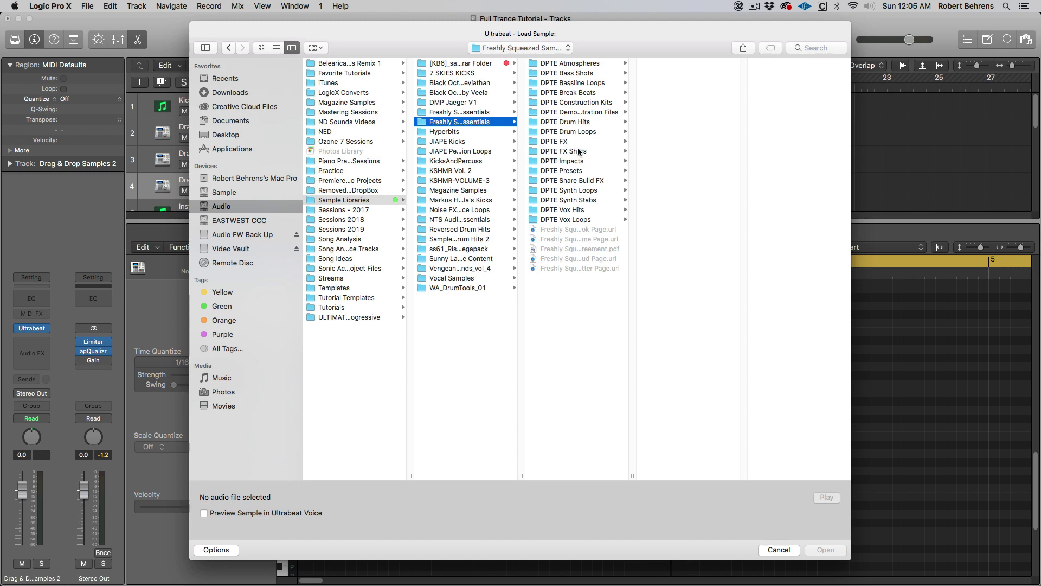
left_click(585, 123)
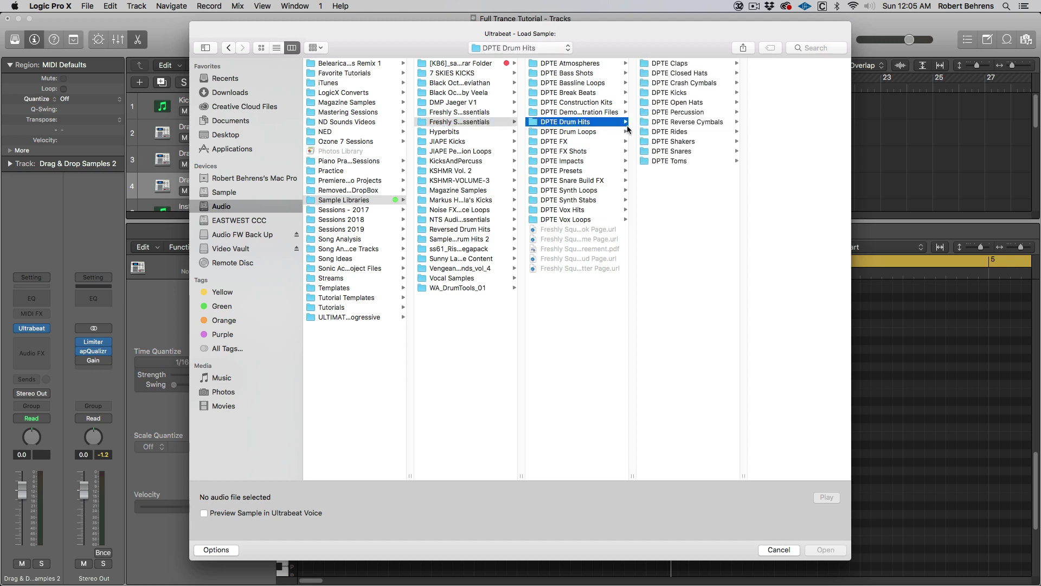
left_click(677, 143)
key("Right")
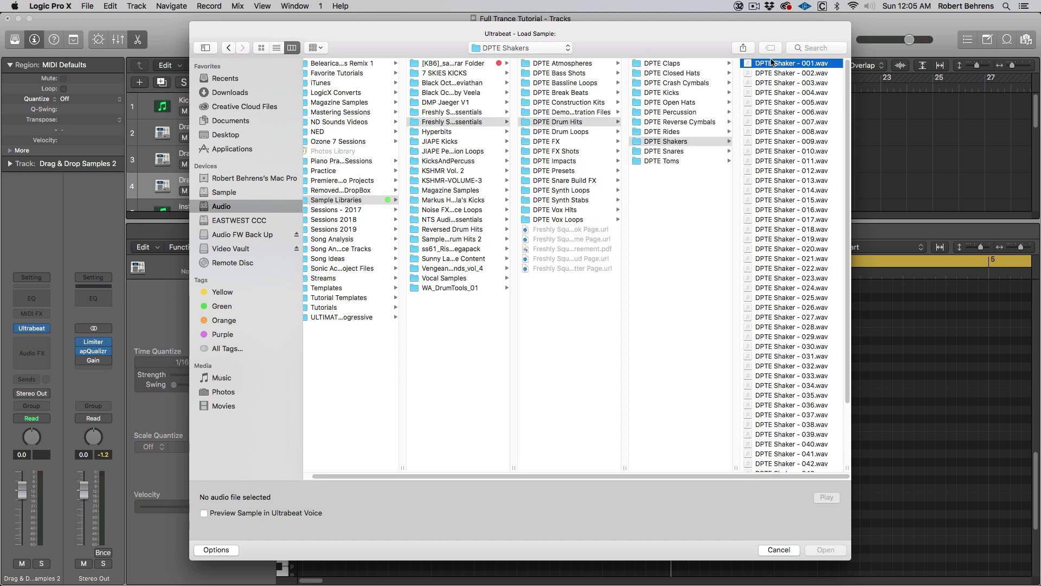
Step: Audition the shaker samples from 001 onward and load DPTE Shaker - 039.wav into the Sample 06 voice
key("space")
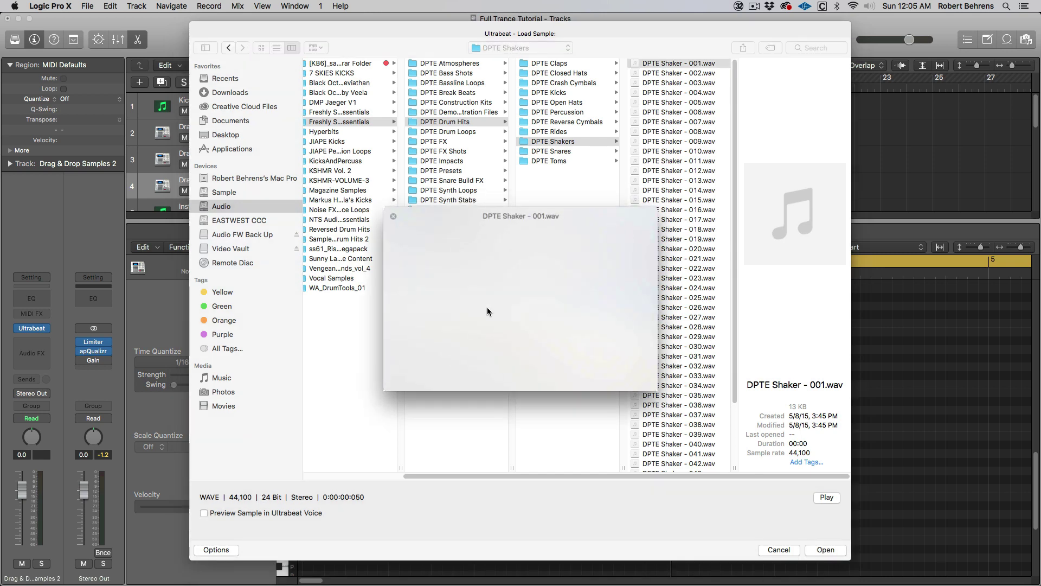
key("Down")
key("Down")
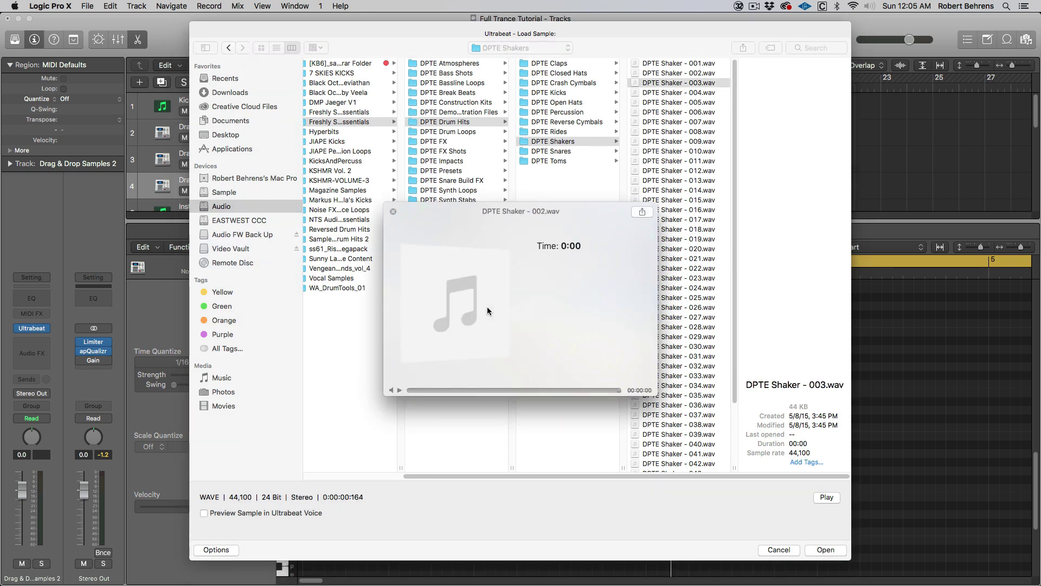
key("Down")
key("Down")
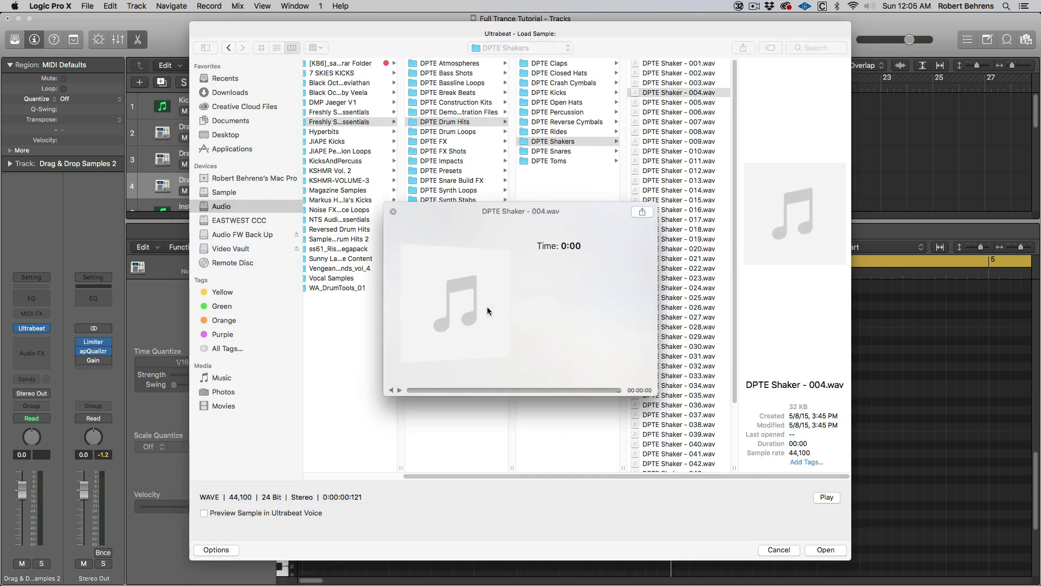
key("Down")
key("Down")
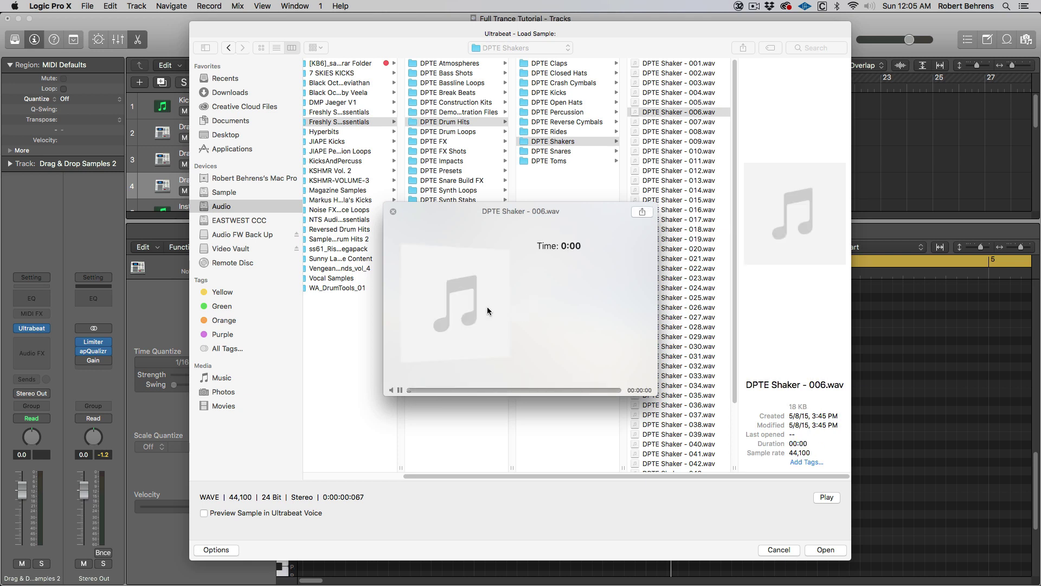
key("Down")
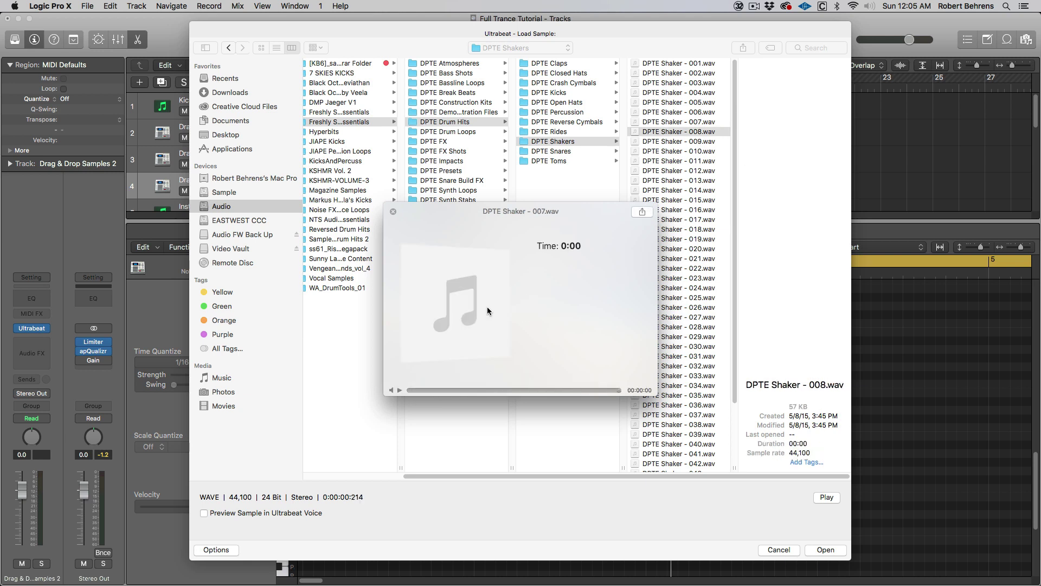
key("Down")
key("Down")
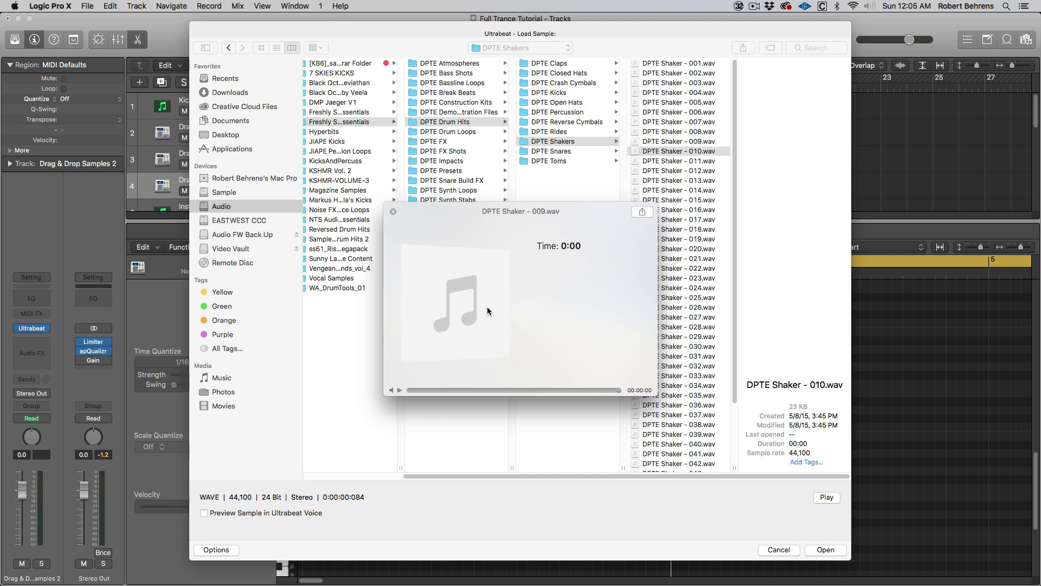
key("Down")
key("Down")
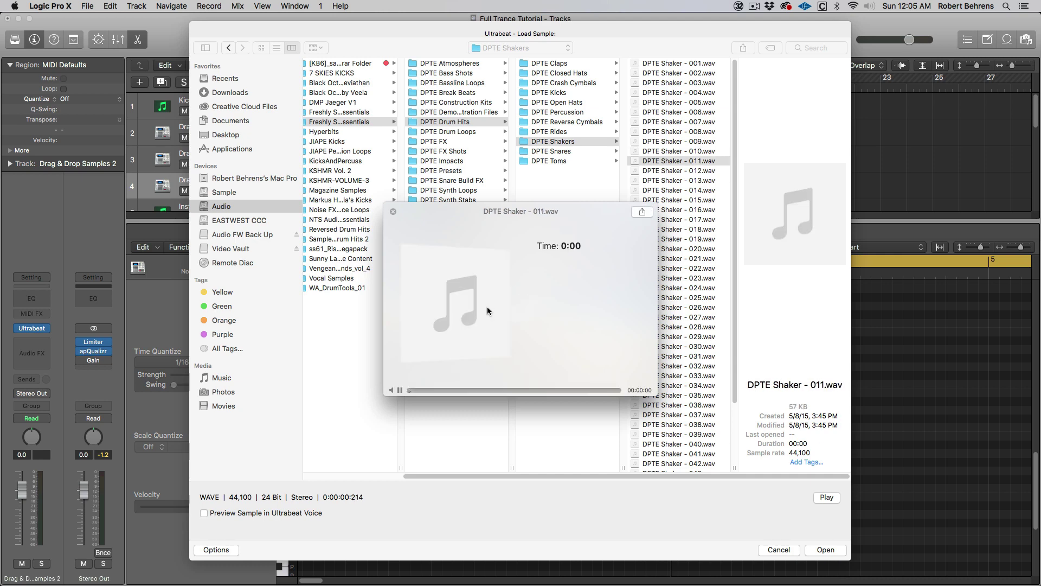
key("Down")
key("Down")
key("Down")
key("Down")
key("Down")
key("Down")
key("Down")
key("Down")
key("Down")
key("Down")
key("Down")
key("Down")
key("Down")
key("Down")
key("Down")
key("Down")
key("Down")
key("Down")
key("Down")
key("Down")
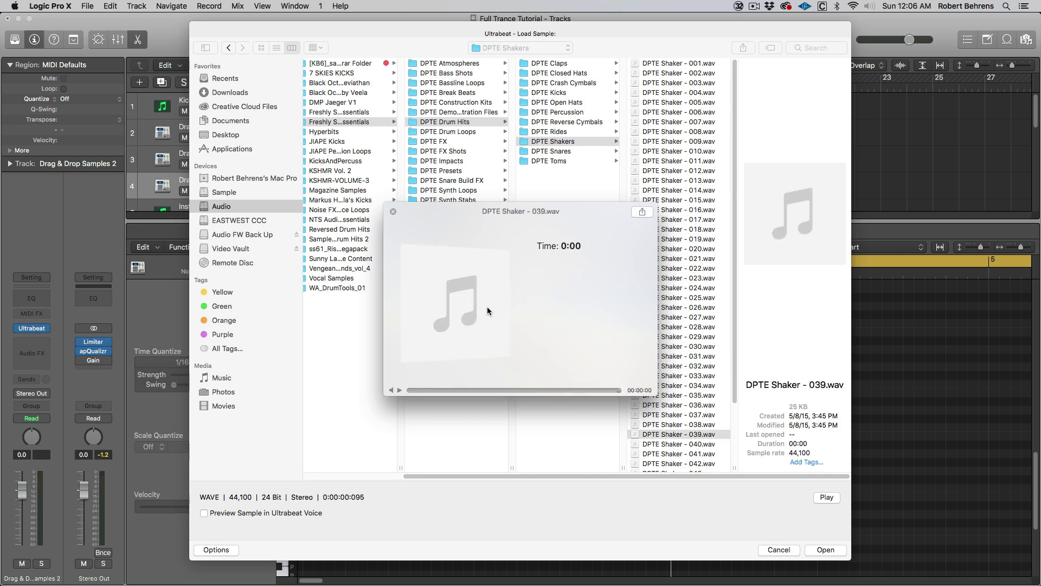
left_click(825, 550)
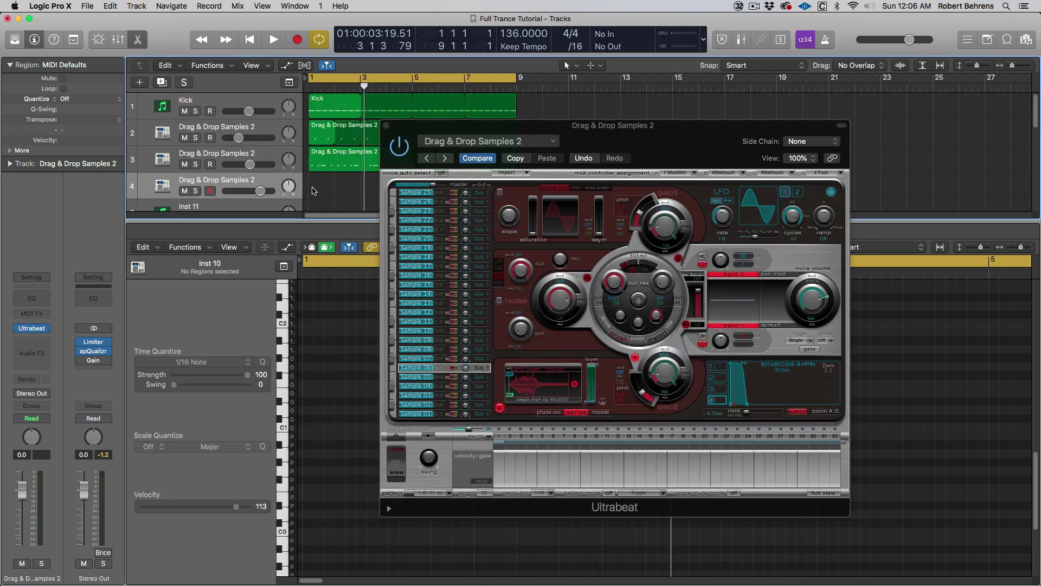
Step: Create an empty MIDI region at bar 1 on track 4 and close the Ultrabeat window
right_click(319, 189)
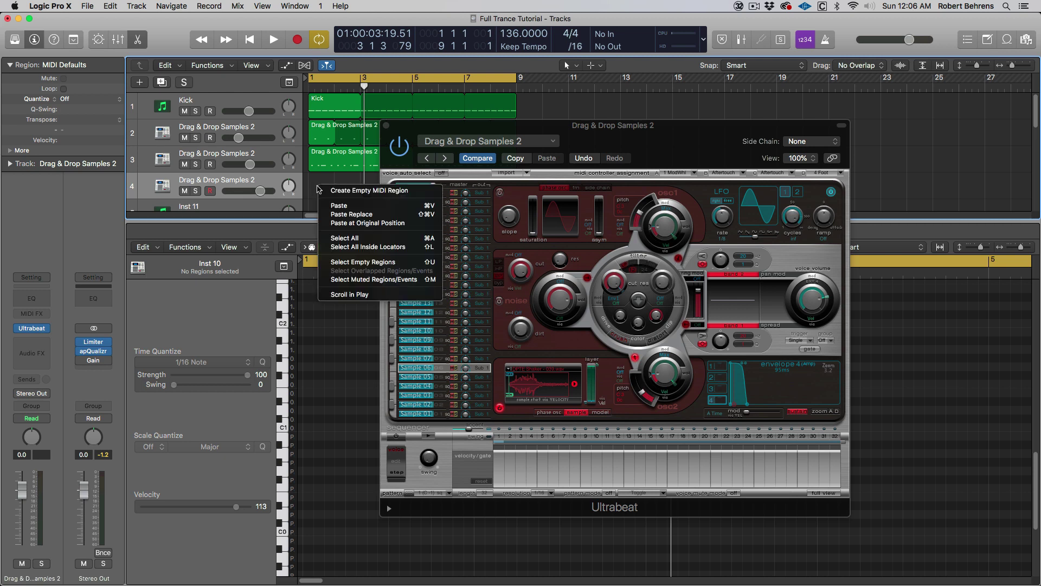
left_click(330, 190)
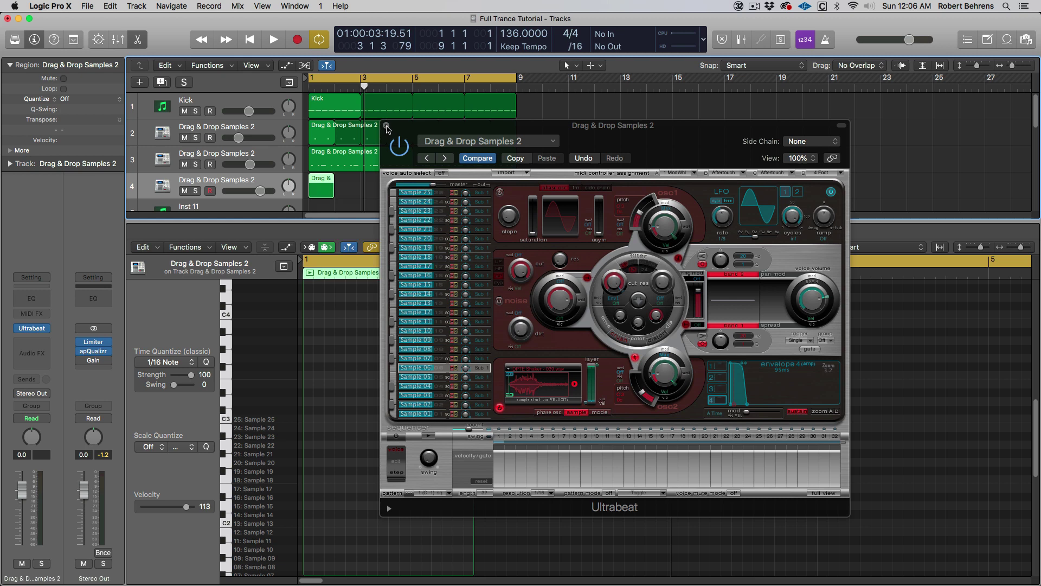
left_click(386, 126)
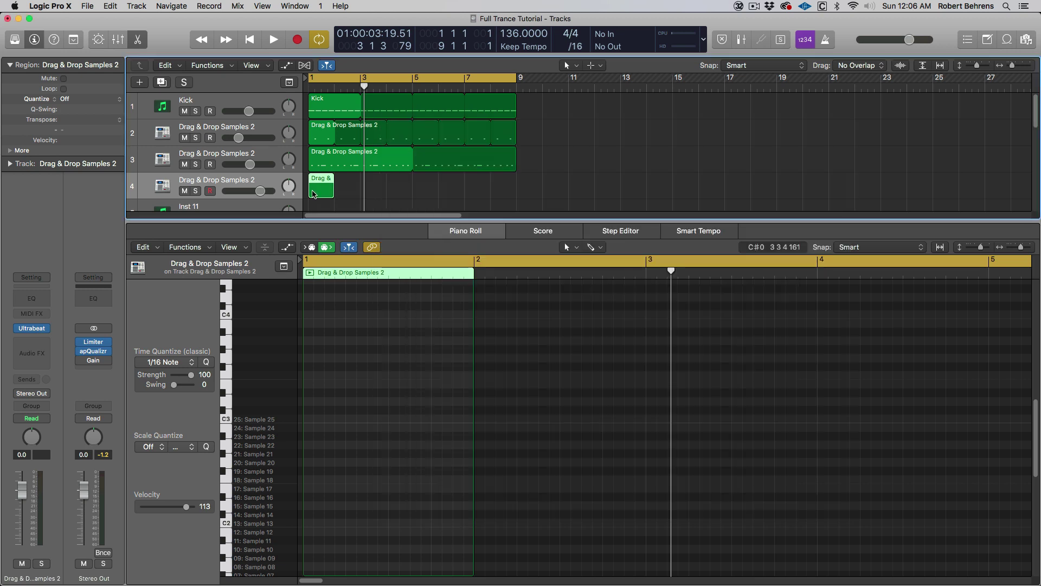
Step: Audition the Sample 06 shaker and draw a note at 1 1 1 on its row with the Pencil tool
scroll(241, 507, "down", 5)
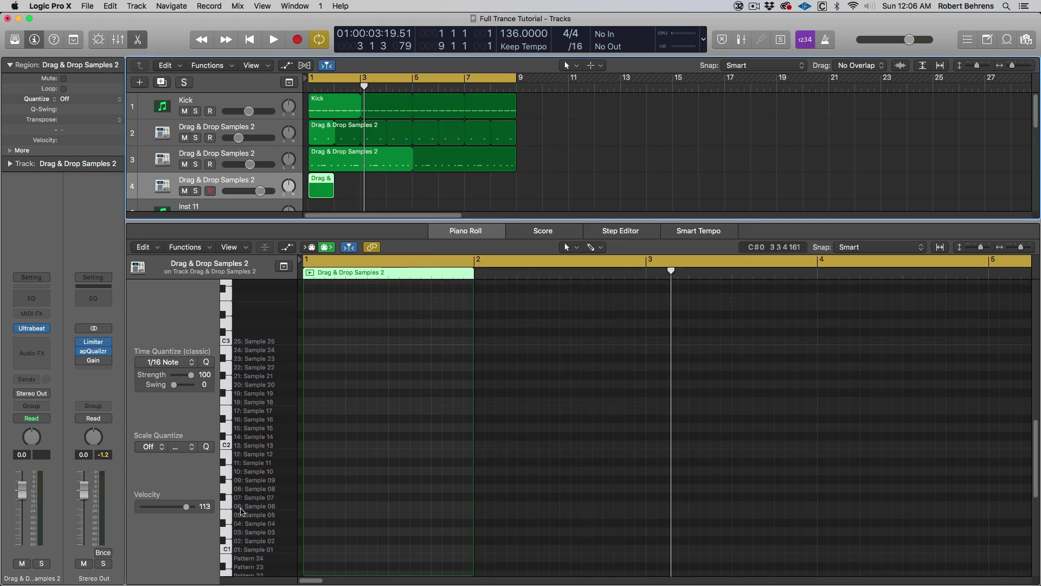
left_click(240, 508)
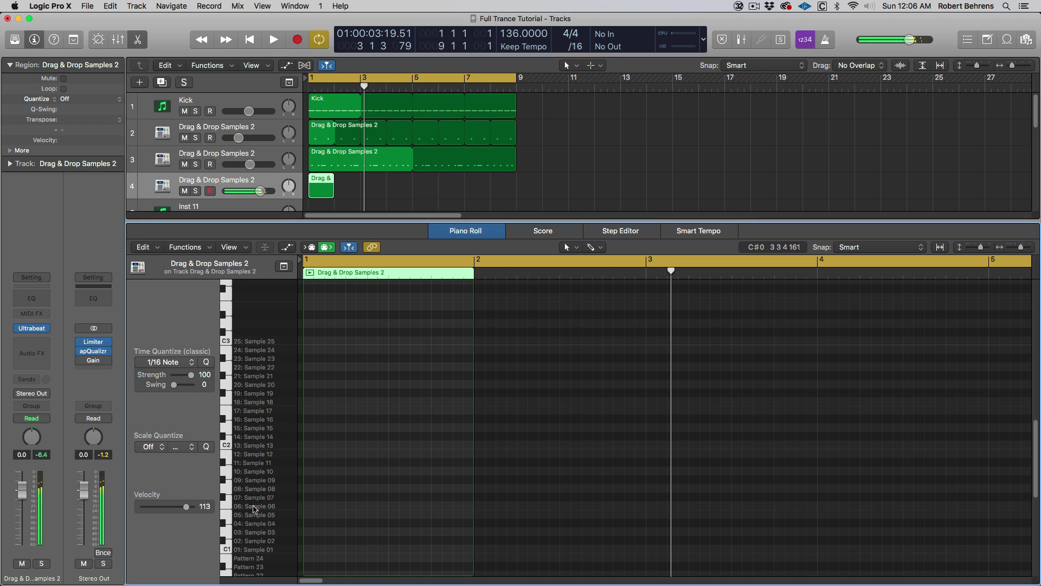
left_click(242, 509)
key("t")
left_click(279, 519)
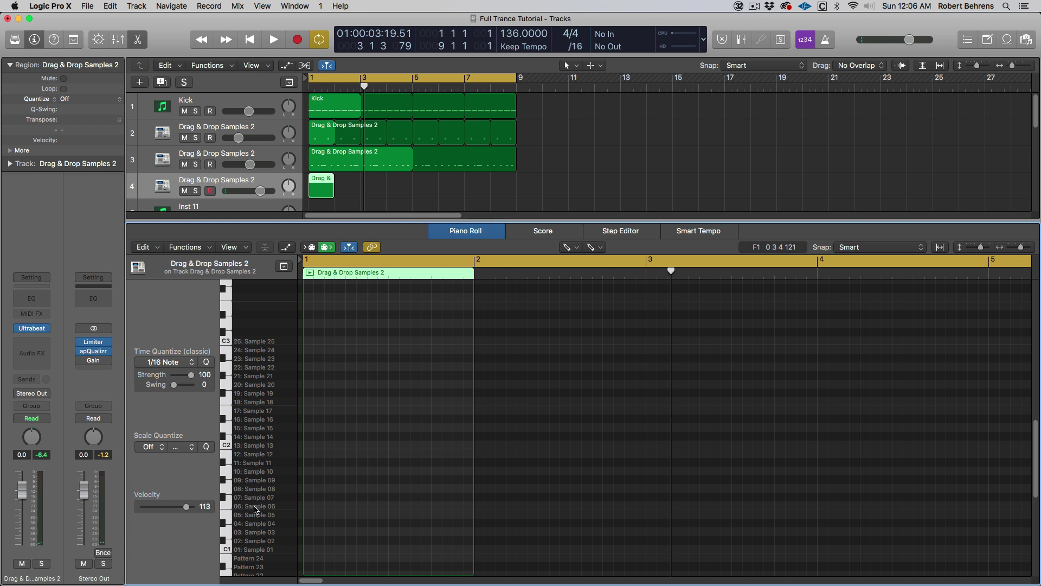
left_click(308, 506)
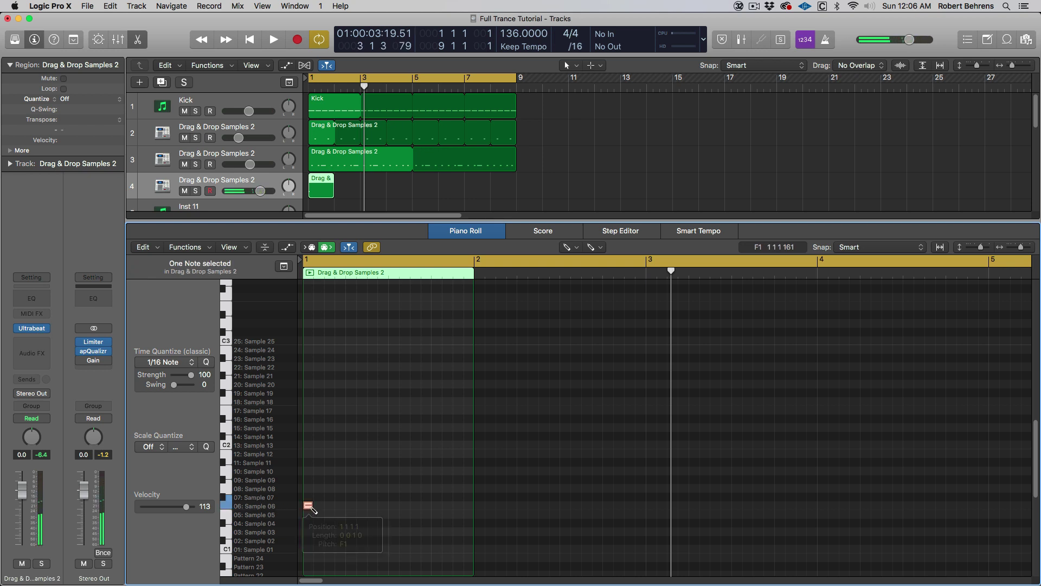
Step: Draw five more consecutive sixteenth notes on the Sample 06 row, continuing from the note at 1 1 1
left_click(319, 505)
left_click(330, 506)
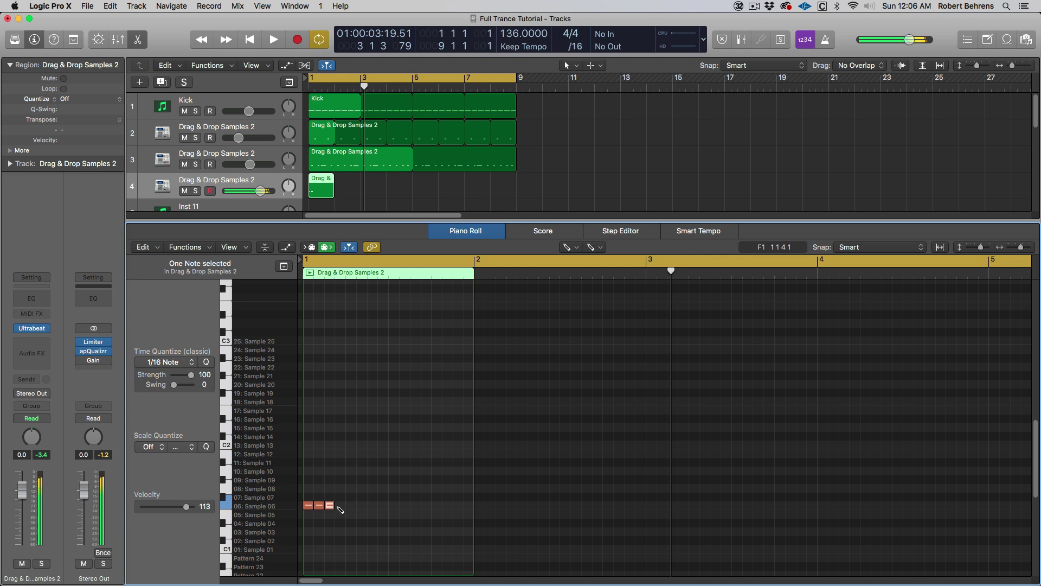
left_click(341, 506)
left_click(351, 505)
left_click(363, 506)
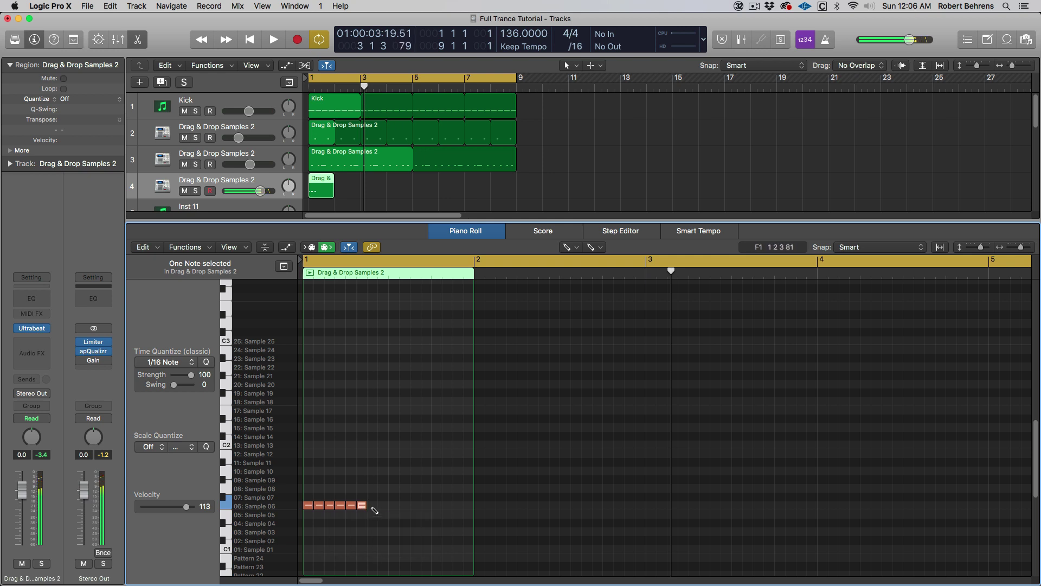
Step: Switch to the Pointer tool and delete the last two shaker notes, keeping the four on beat 1
key("t")
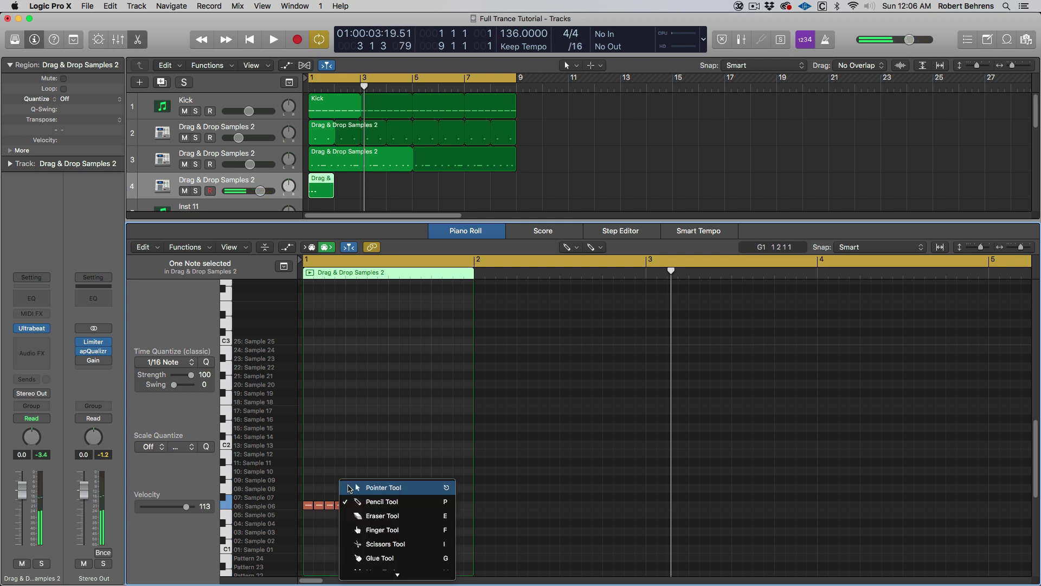
left_click(360, 492)
left_click_drag(349, 488, 372, 522)
key("Delete")
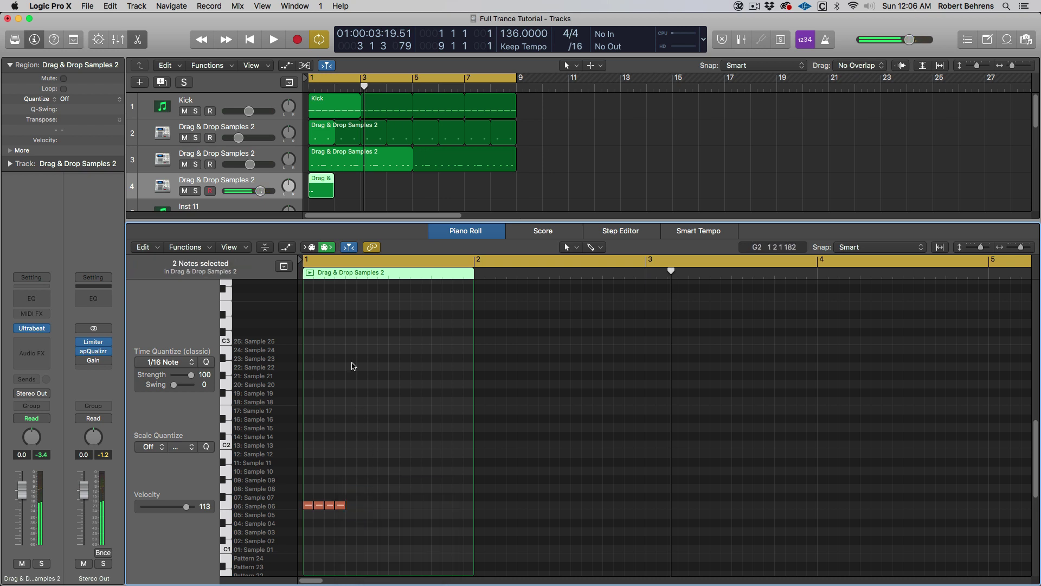
Step: Show the note velocity lane and shape the four shaker notes into a rising velocity ramp starting at about 83
left_click(287, 248)
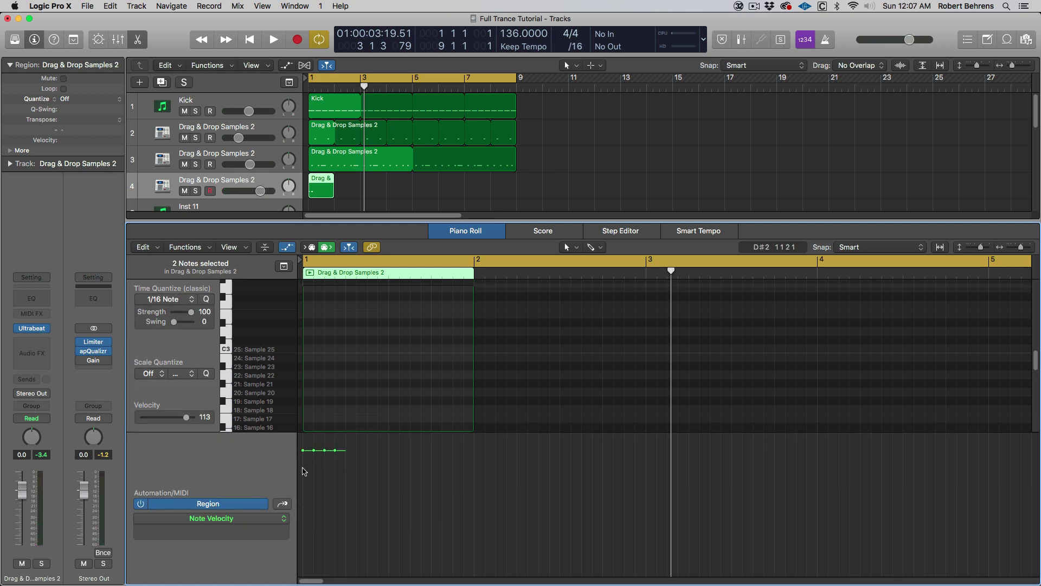
left_click_drag(303, 485, 349, 456)
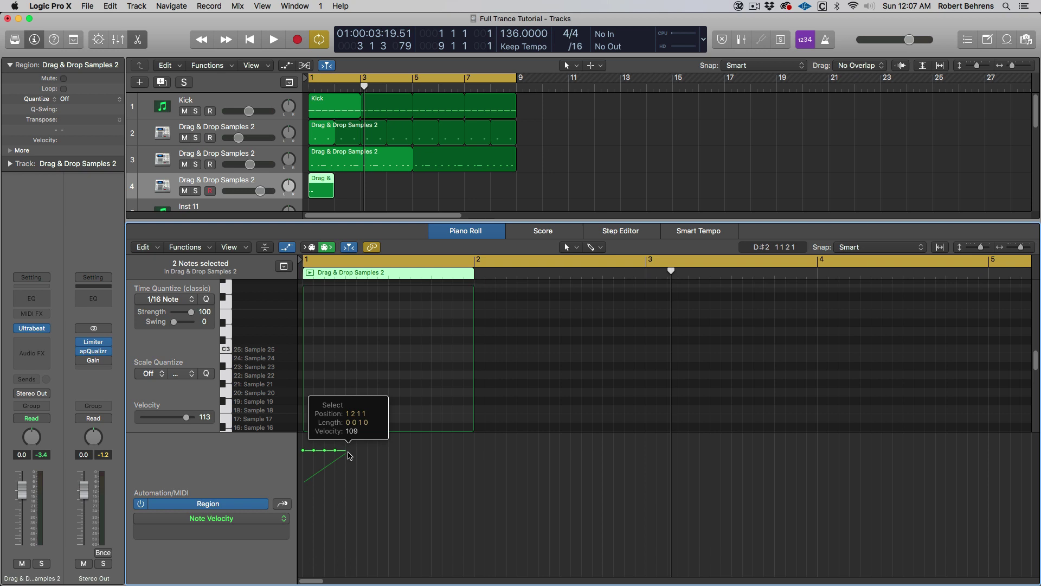
left_click_drag(349, 456, 304, 483)
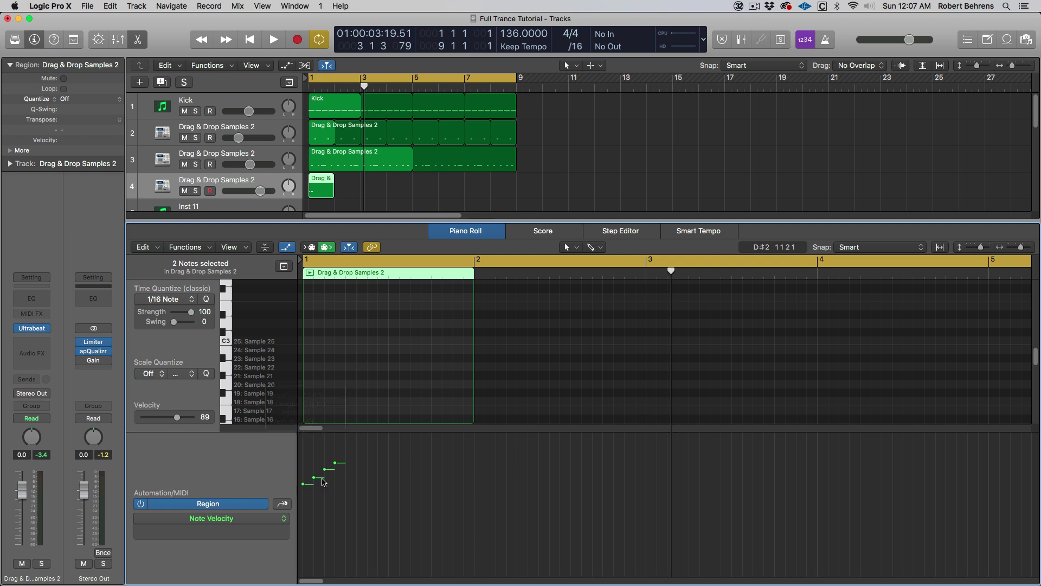
Step: Select the four Sample 06 notes and copy them to beat 2 of the bar
scroll(342, 325, "down", 8)
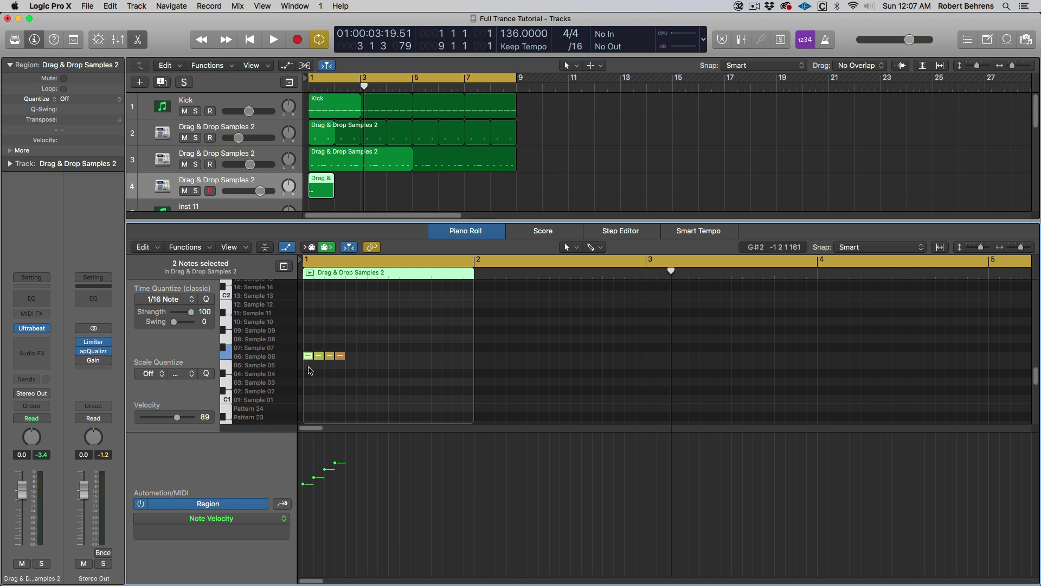
left_click_drag(310, 371, 351, 338)
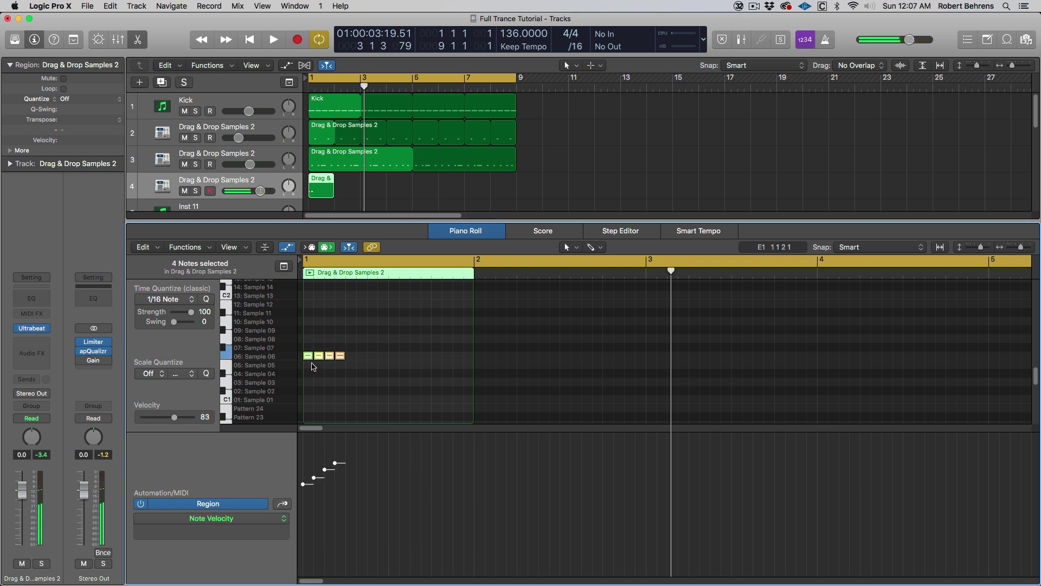
left_click_drag(308, 358, 351, 358)
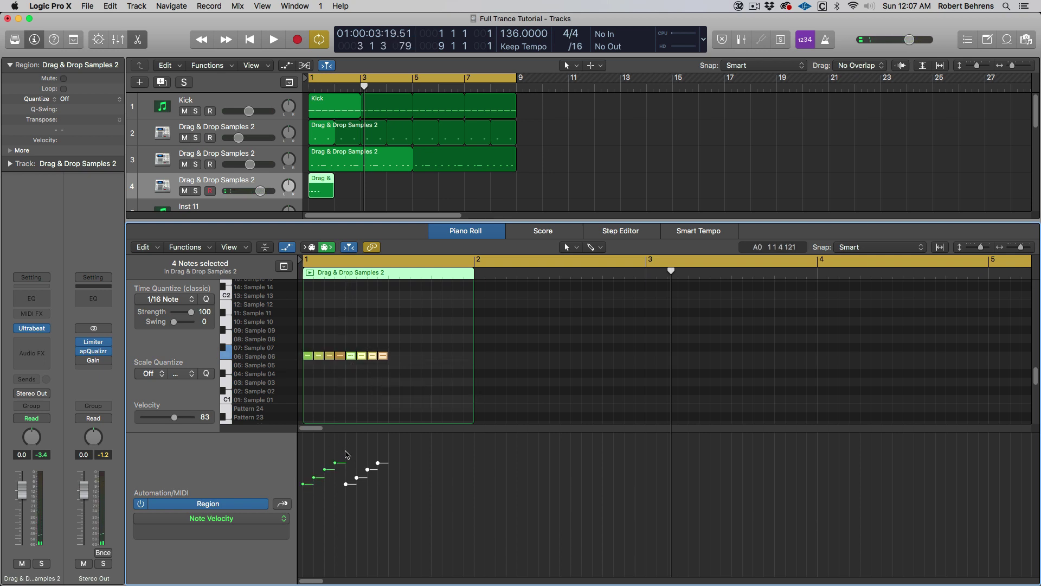
Step: Steepen the first four notes' velocity ramp to start at about 62 and delete the copied notes on beat 2
left_click_drag(344, 457, 309, 510)
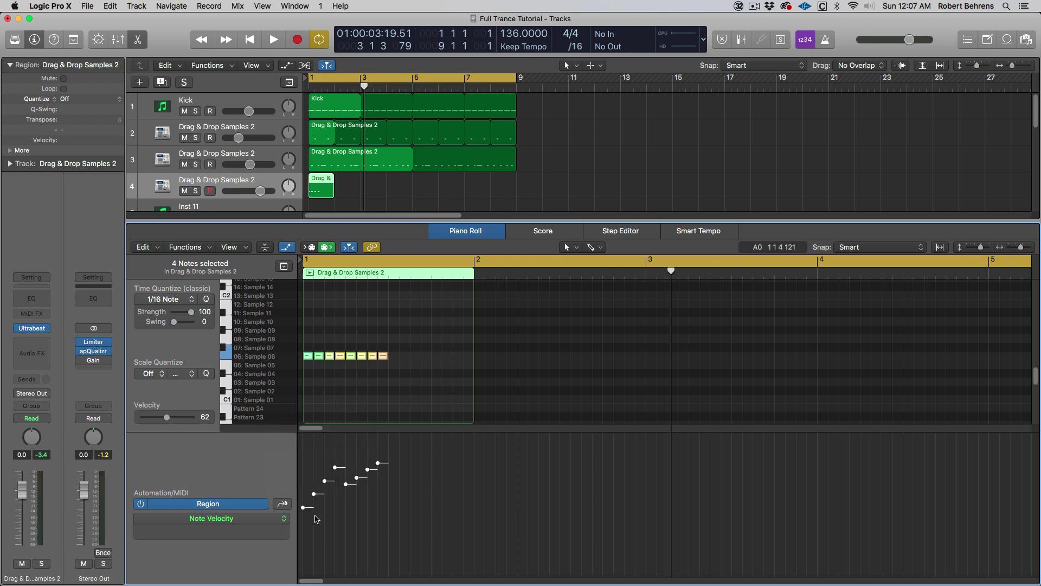
left_click_drag(353, 339, 402, 374)
key("Delete")
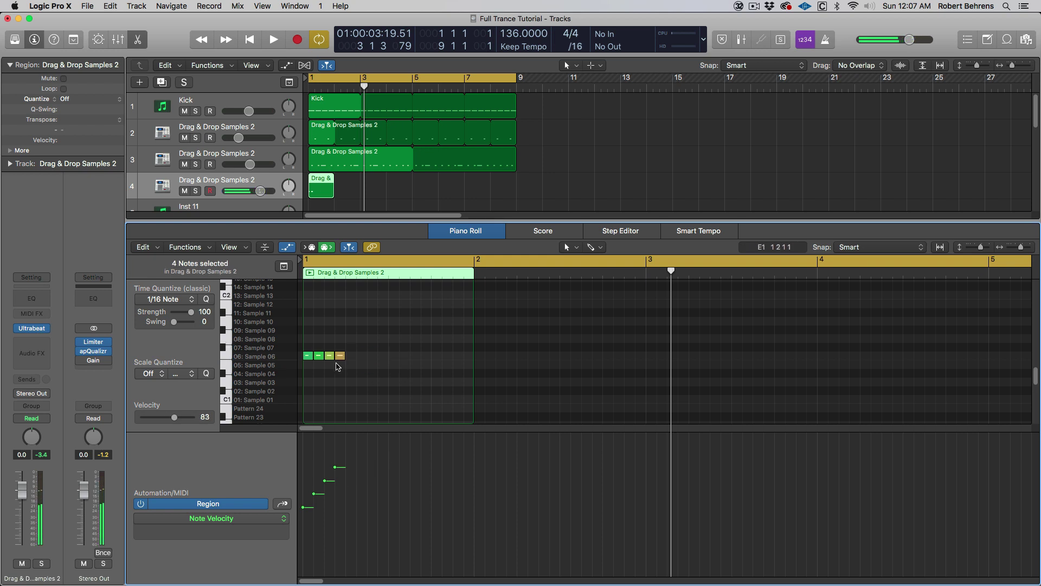
Step: Copy the ramped four-note shaker group to beat 2, then copy all eight notes to beats 3 and 4
left_click(307, 356)
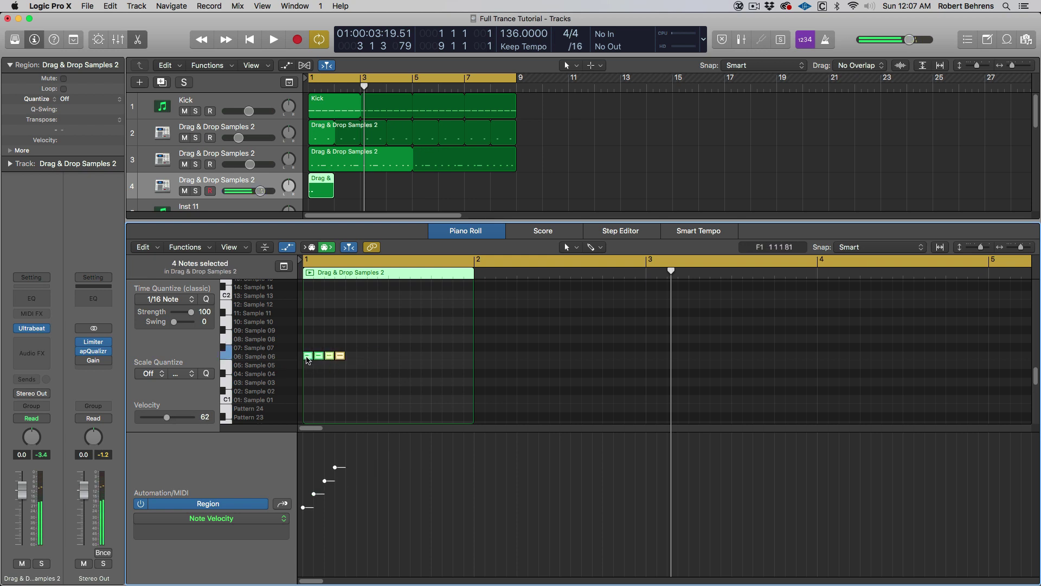
left_click_drag(326, 358, 369, 359)
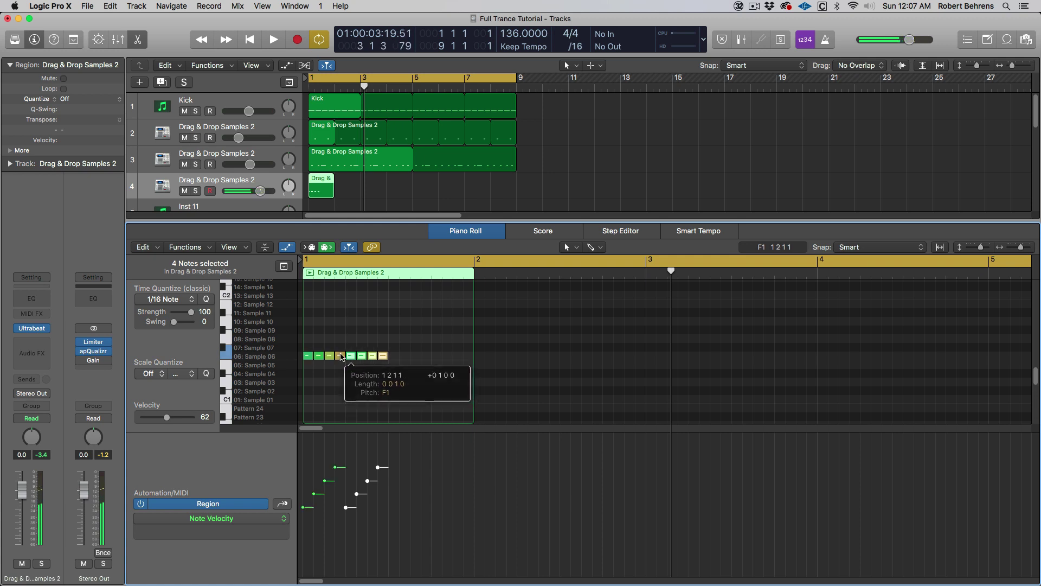
left_click_drag(306, 340, 402, 374)
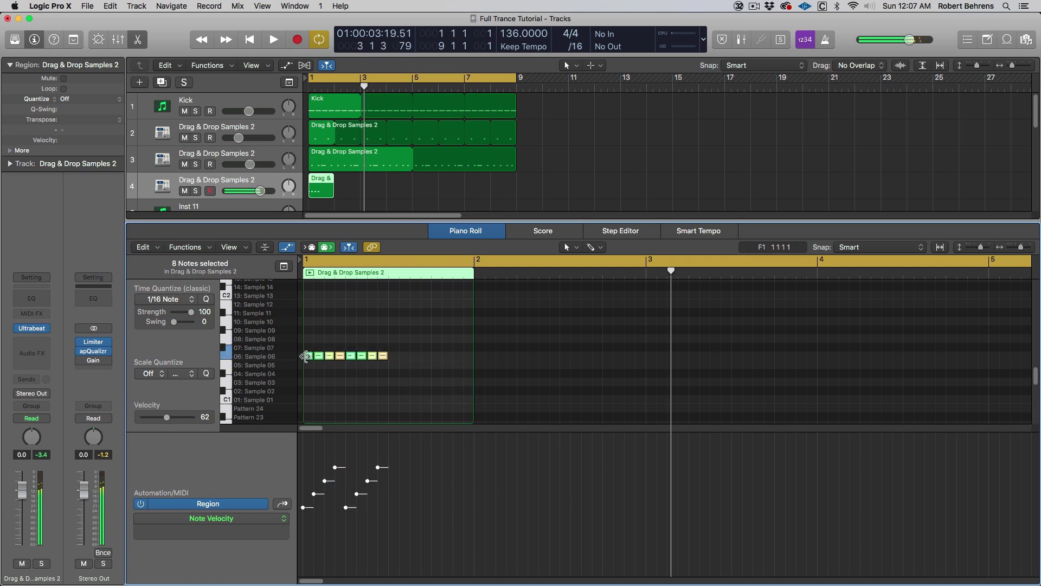
left_click_drag(307, 358, 383, 370)
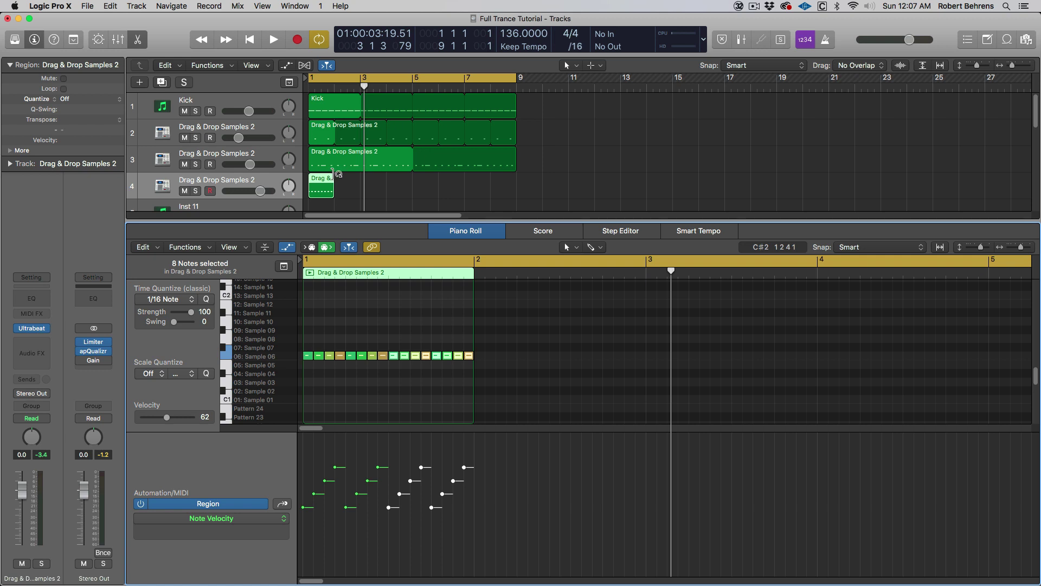
Step: Loop the one-bar shaker region on track 4 up to bar 9 and play it with the other drum tracks
left_click_drag(337, 173, 518, 198)
key("space")
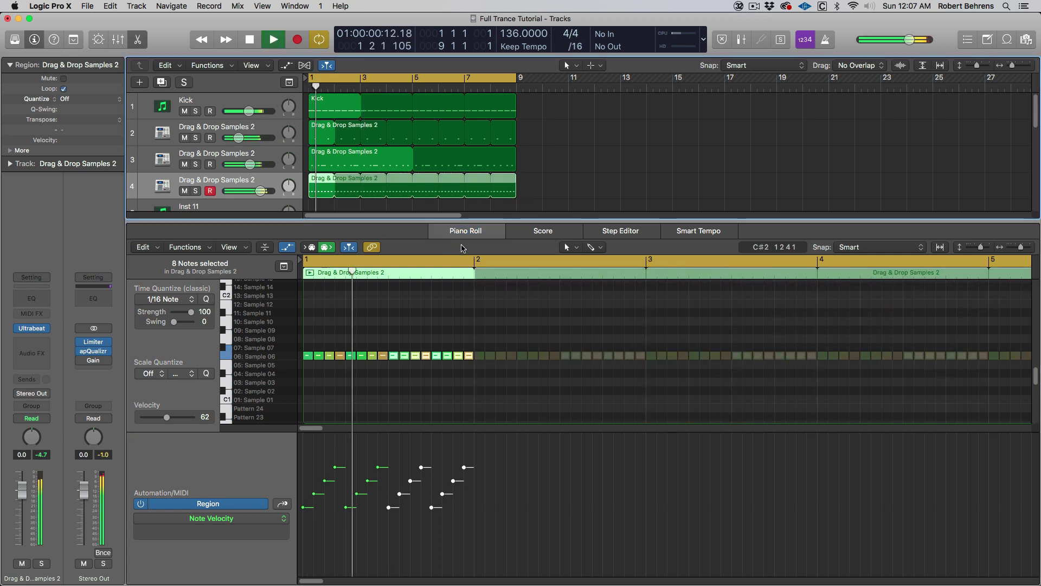
key("space")
key("space")
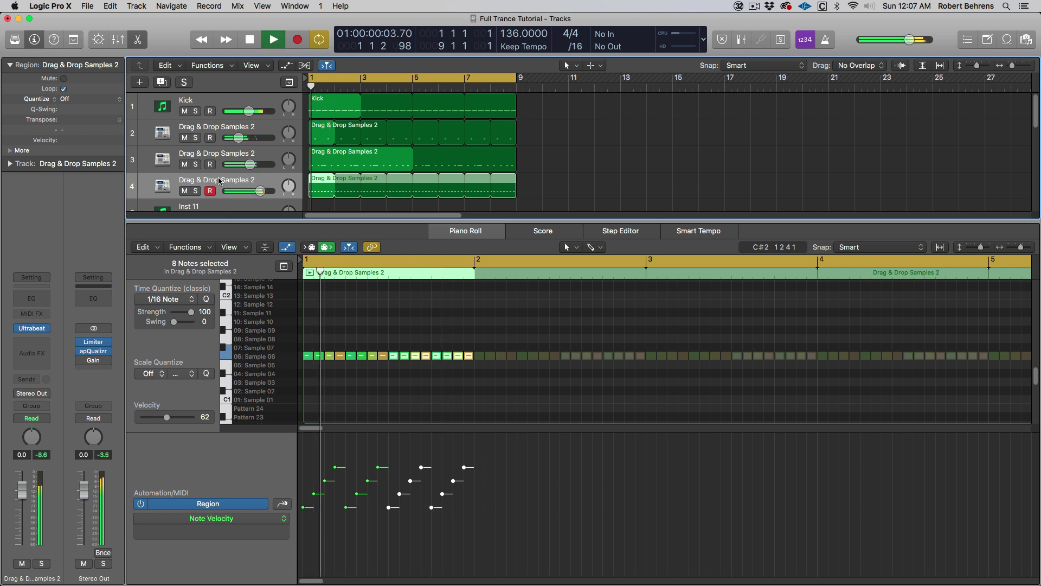
Step: Solo the shaker track and listen to its pattern alone from the start
key("space")
key("s")
key("space")
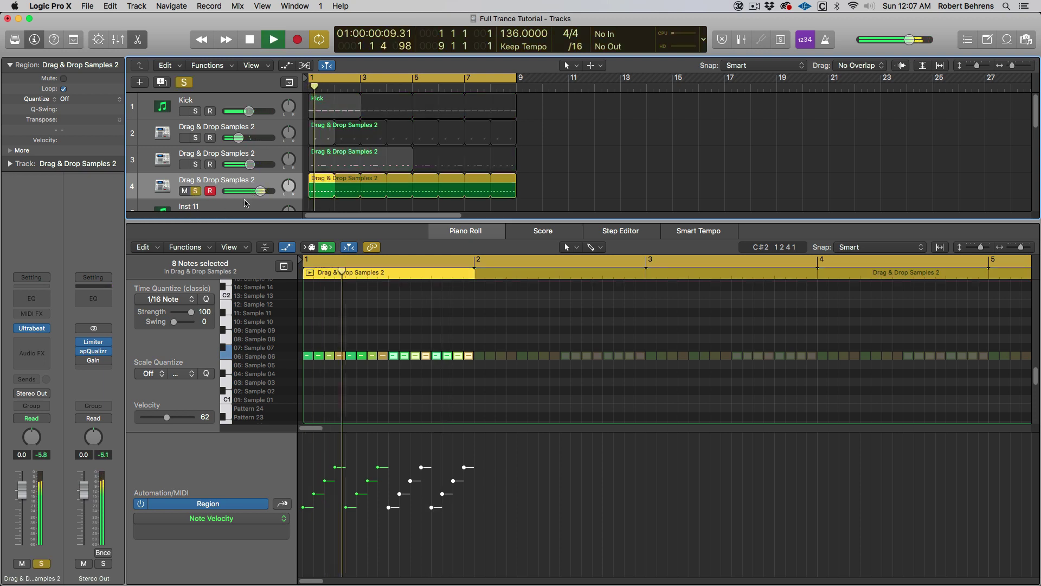
key("space")
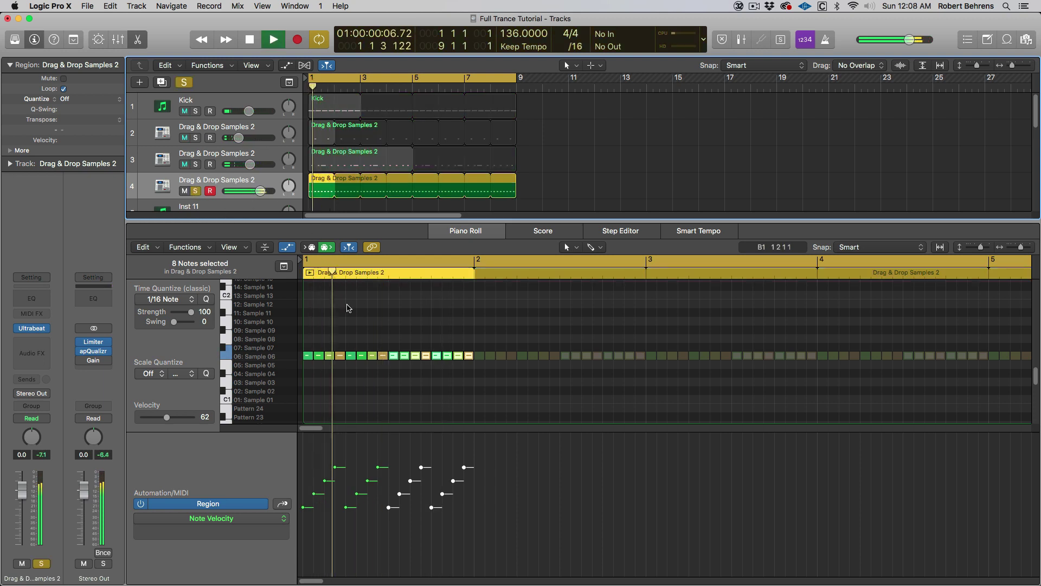
key("space")
key("space")
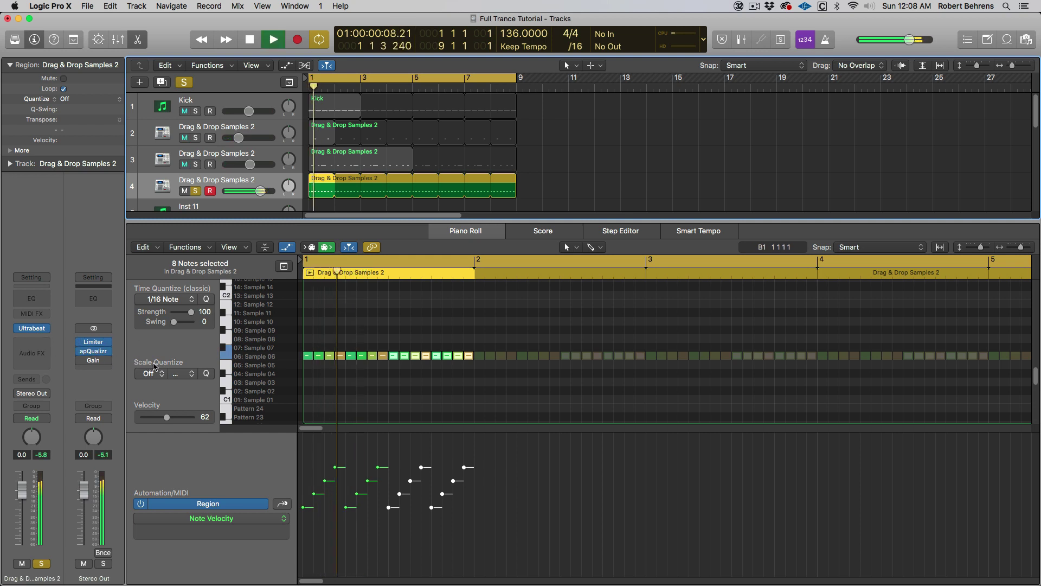
key("space")
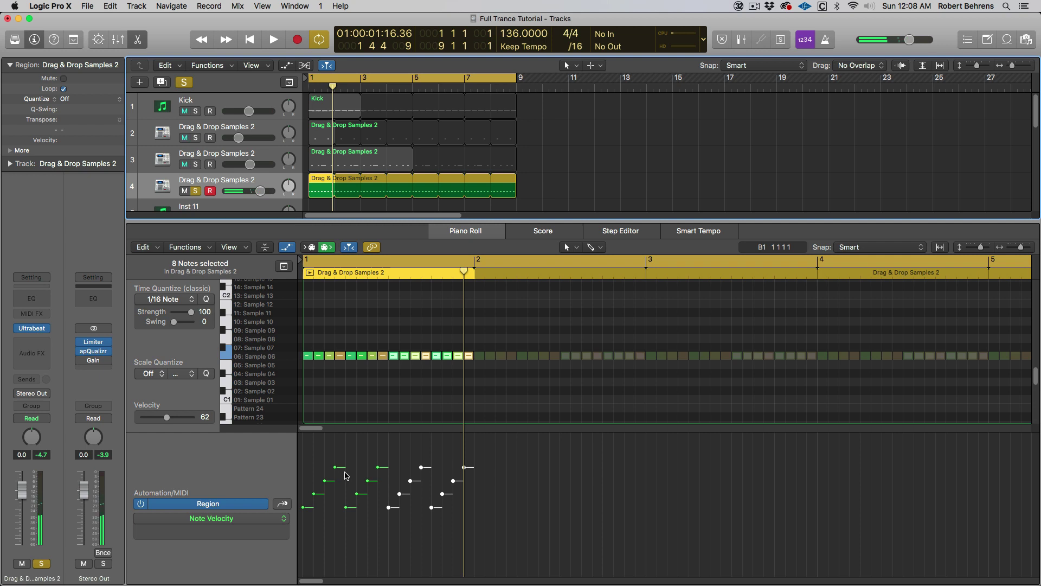
Step: Redraw the first four shaker velocities as a steeper ramp from about 22, delete the other twelve notes and play the result
left_click_drag(346, 476, 307, 559)
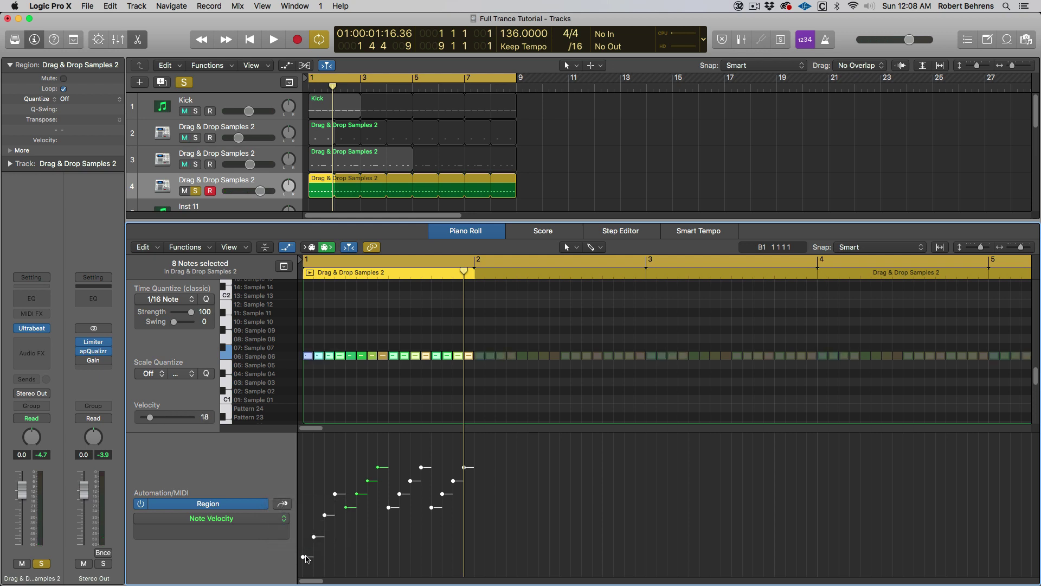
left_click_drag(305, 565, 329, 553)
left_click_drag(352, 338, 366, 360)
left_click_drag(366, 360, 470, 380)
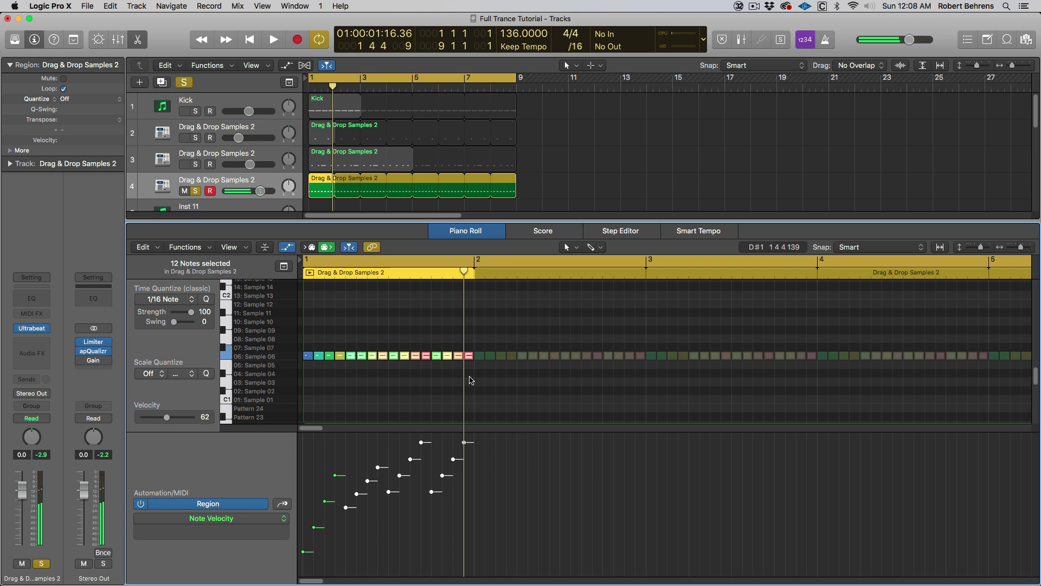
key("Delete")
key("space")
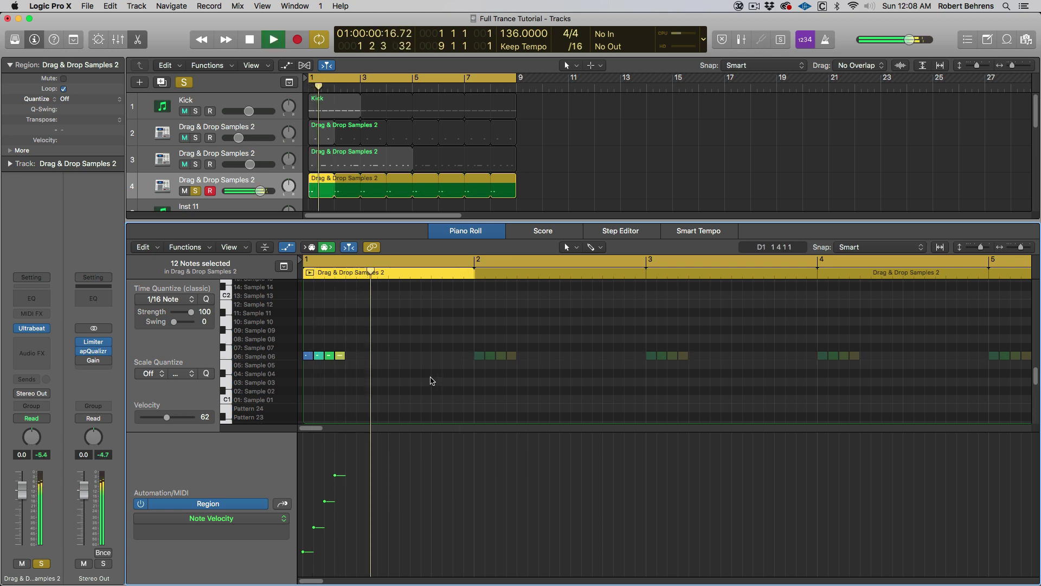
key("space")
Step: Duplicate the beat 1 shaker notes to beat 2, then copy the eight notes to fill beats 3 and 4
left_click_drag(306, 388, 384, 358)
left_click_drag(310, 338, 409, 376)
left_click_drag(311, 358, 396, 361)
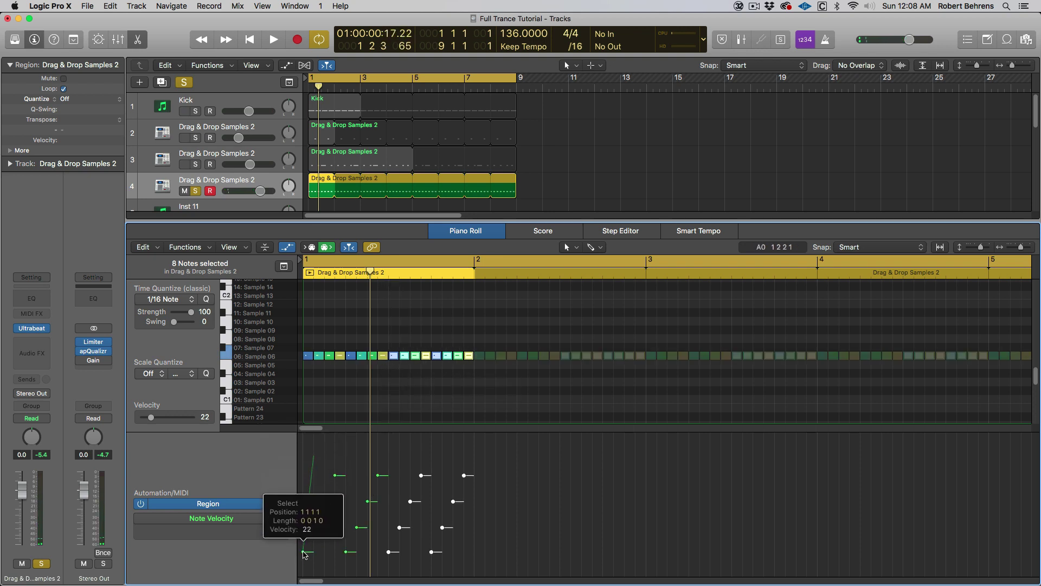
Step: Try redrawing the velocities from the first shaker note onward, then undo the change
left_click_drag(304, 560, 378, 550)
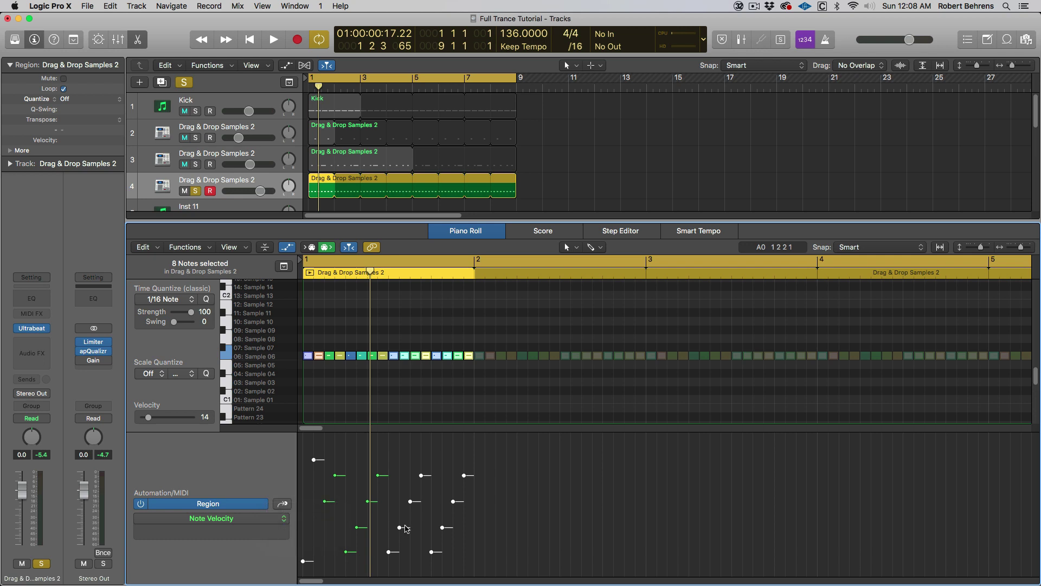
key("super+z")
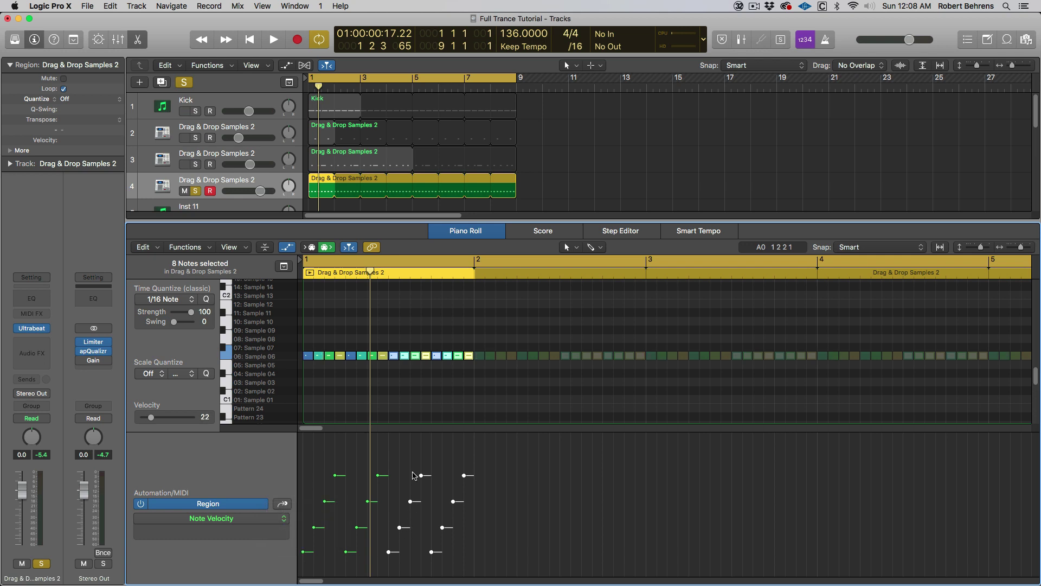
key("t")
key("t")
Step: Play back the soloed shaker pattern to check the new velocity ramps
key("space")
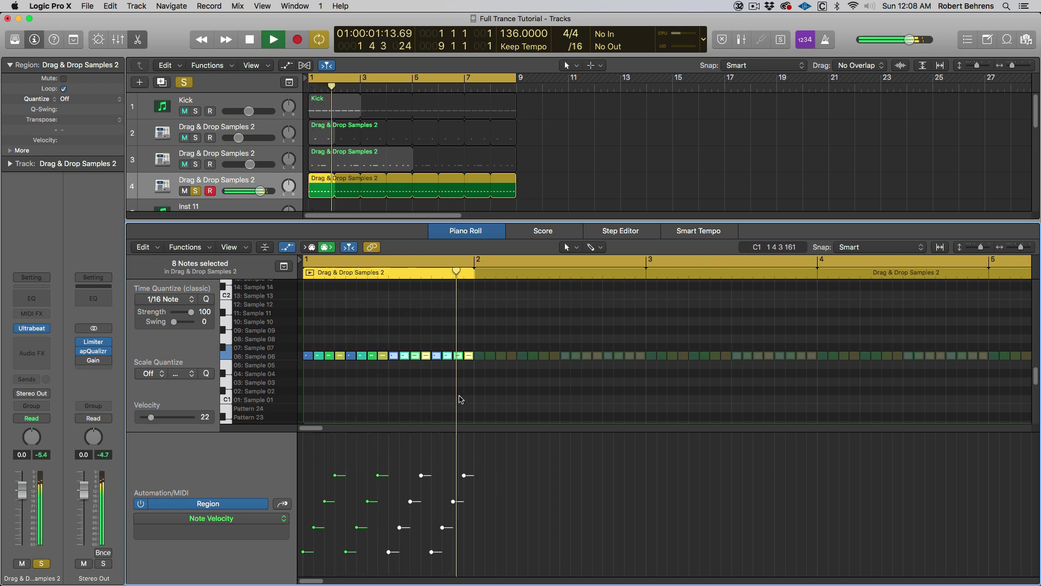
key("space")
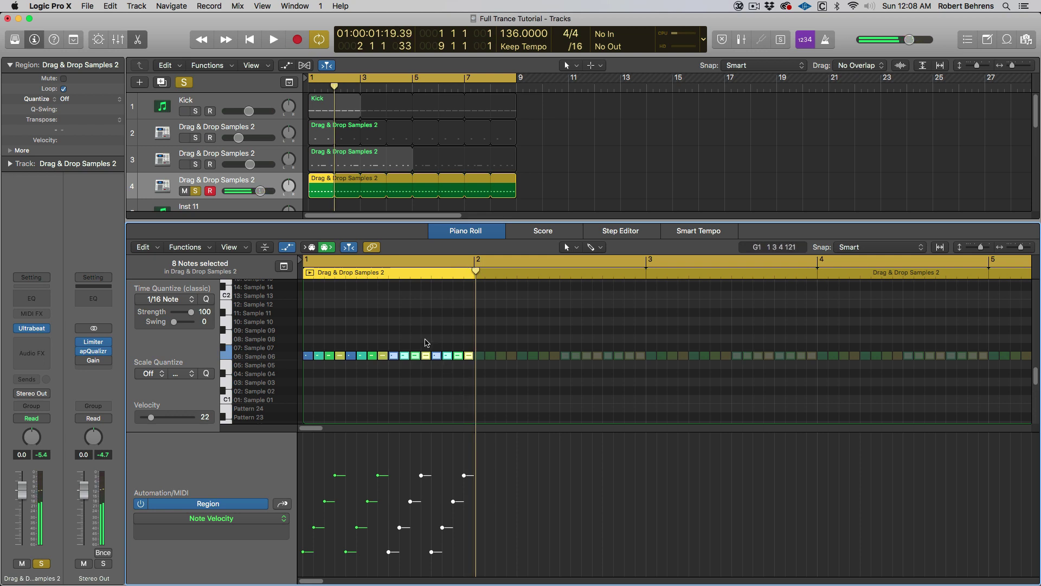
key("space")
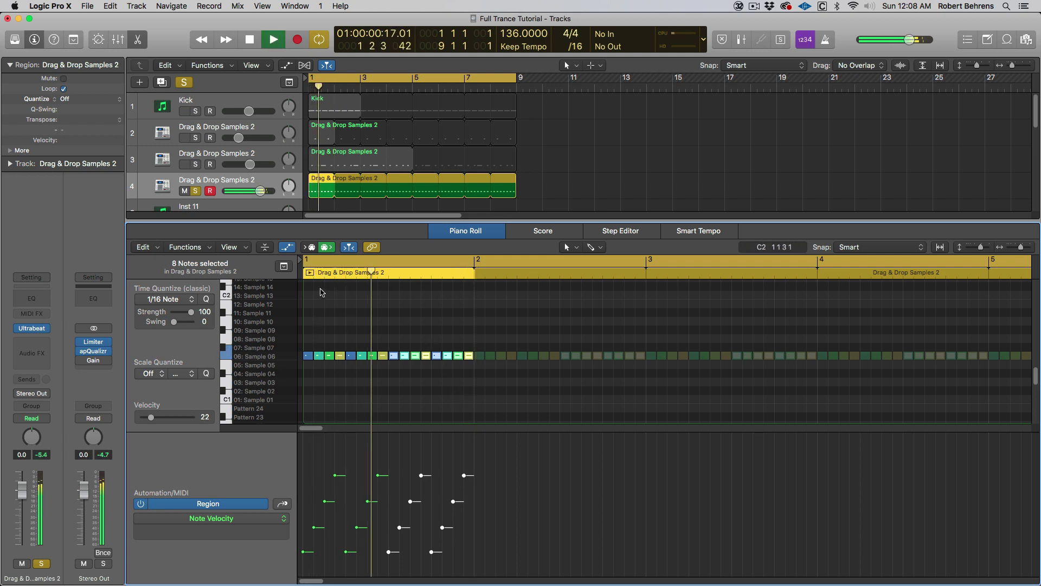
Step: Add a Channel EQ to the shaker track and turn on its analyzer during playback
left_click(29, 298)
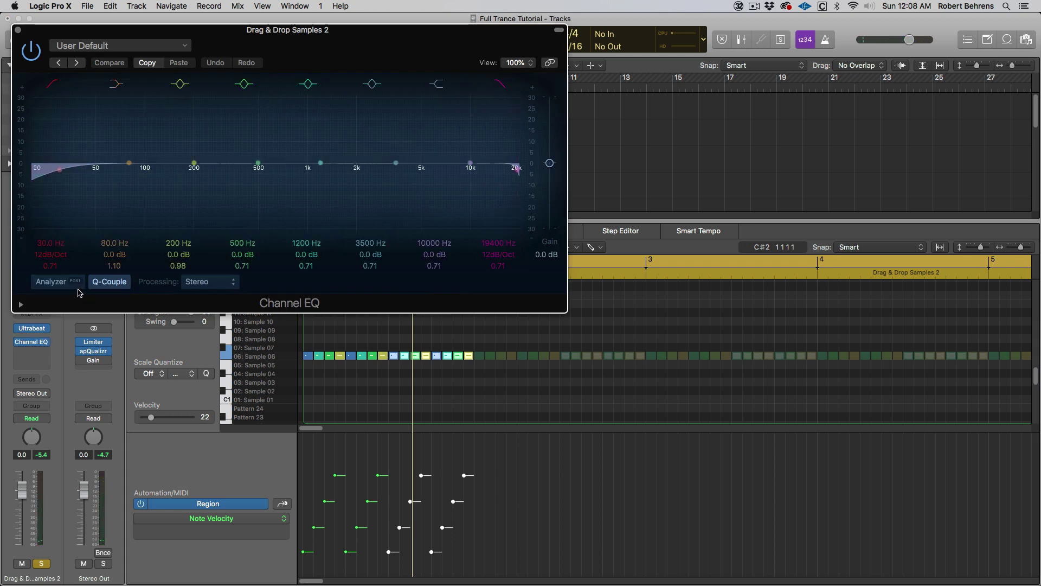
left_click(48, 283)
key("space")
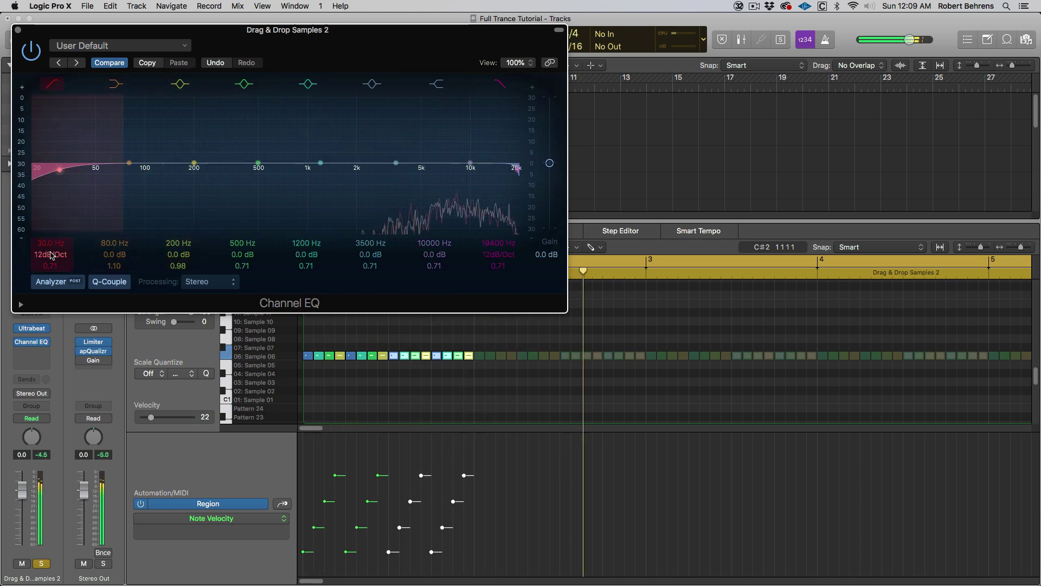
Step: Set the shaker EQ's low cut to 2150 Hz at 18 dB/Oct and its high shelf to +2.0 dB at 7100 Hz
left_click_drag(51, 255, 51, 246)
left_click_drag(60, 169, 321, 170)
left_click_drag(51, 254, 51, 220)
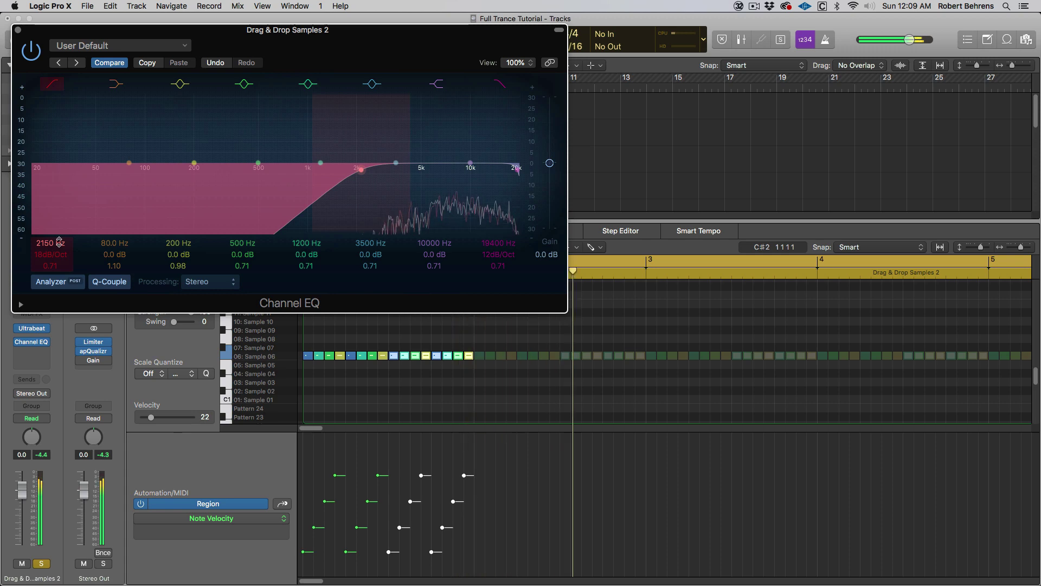
left_click_drag(470, 163, 446, 161)
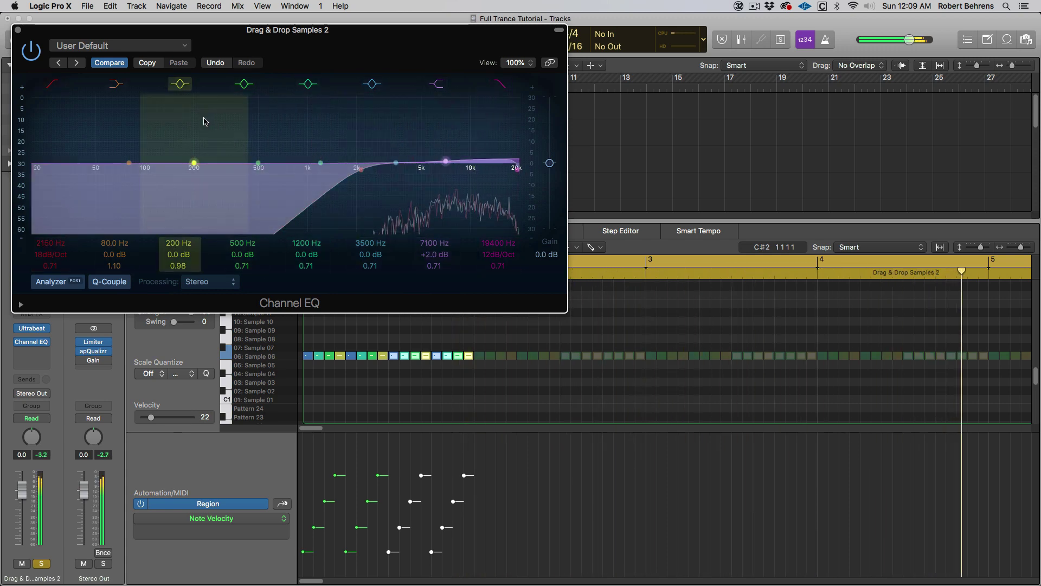
Step: Close the shaker's EQ and add tracks 3, 2 and the Kick to the solo group to hear all four tracks together
left_click(18, 30)
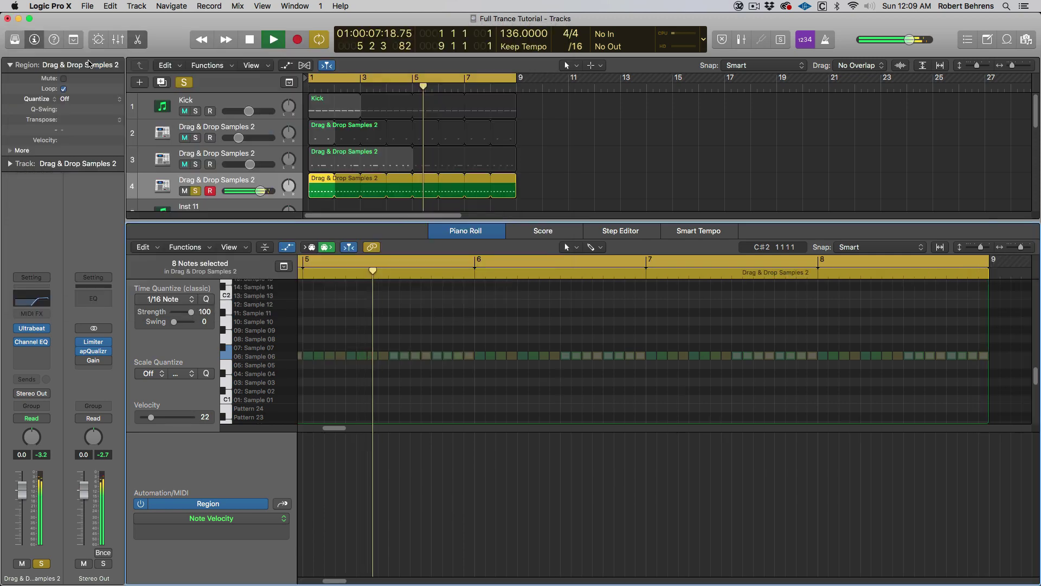
left_click(196, 165)
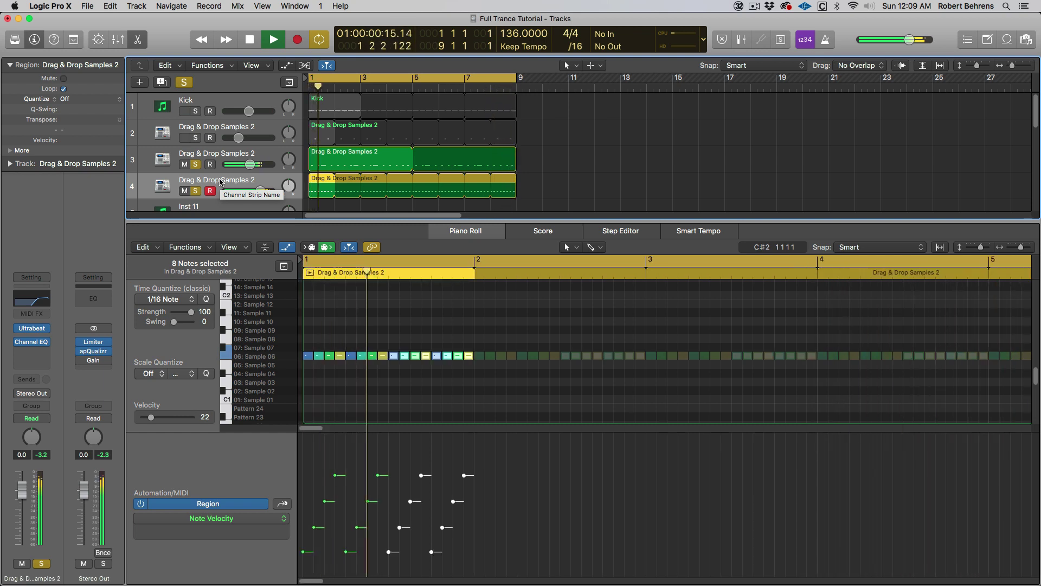
left_click(195, 138)
left_click(196, 112)
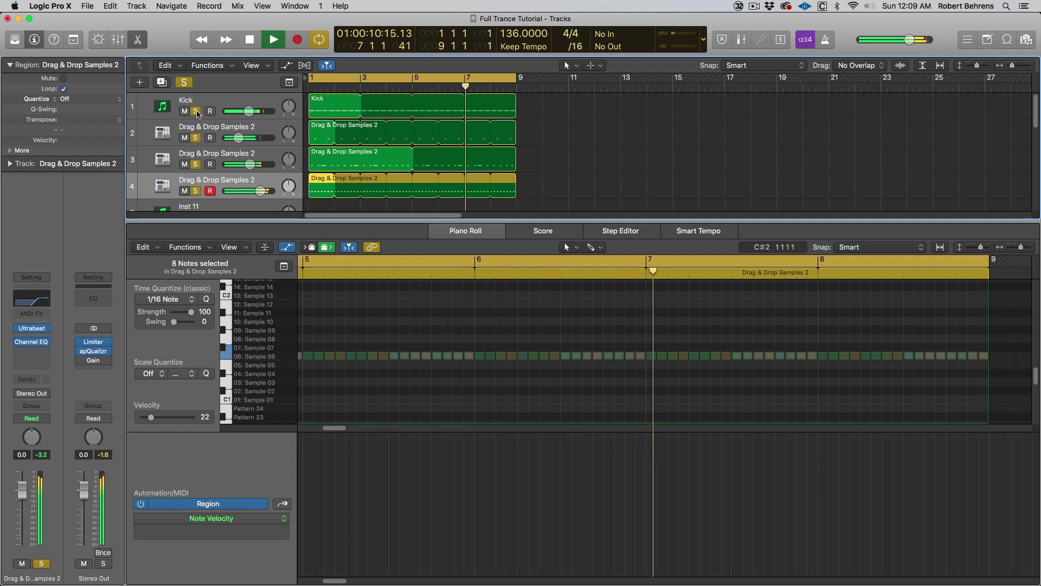
key("space")
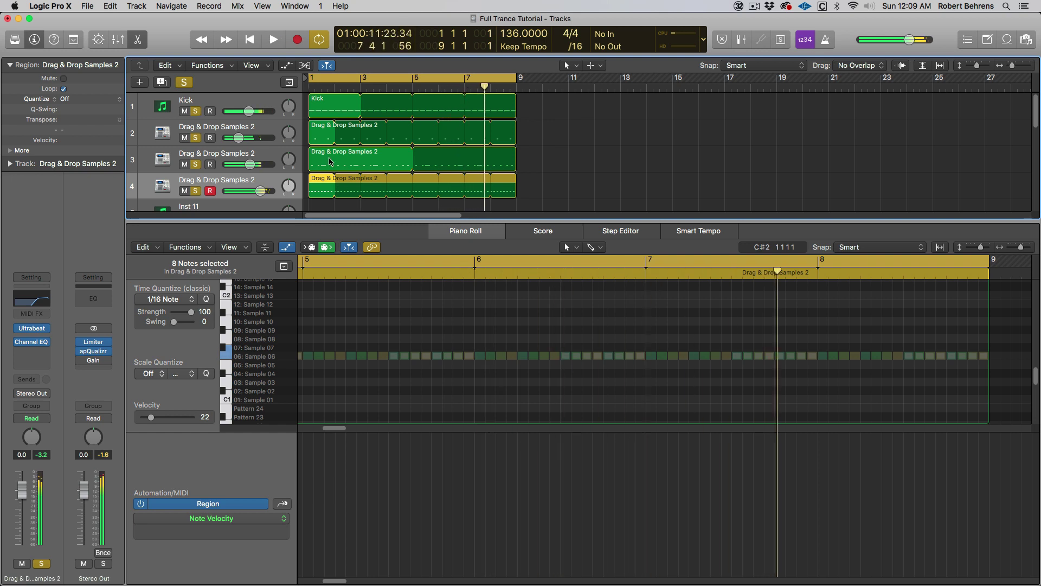
Step: Open the track 3 region in the piano roll and listen to that track soloed on its own
left_click(330, 161)
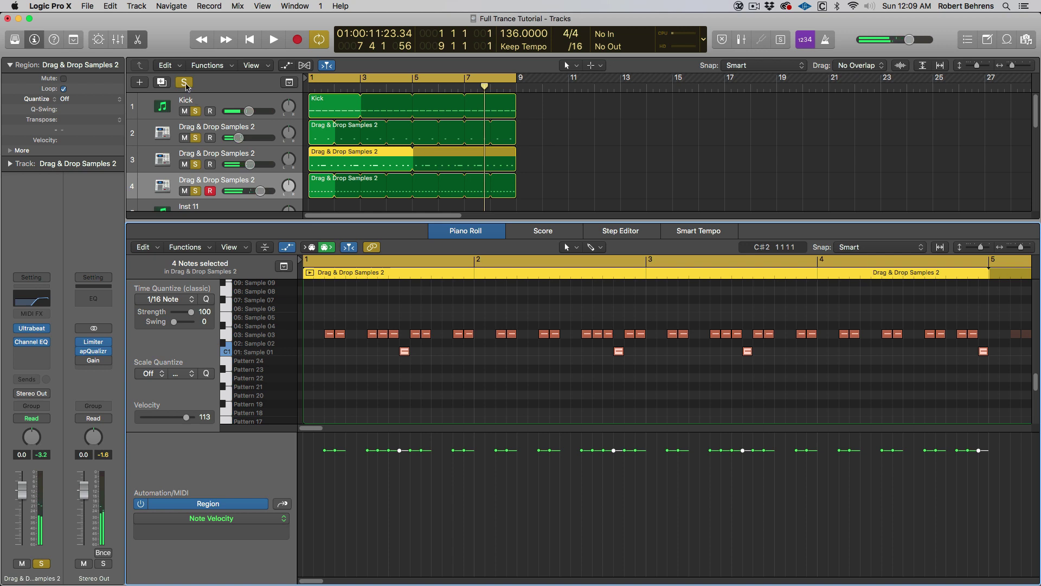
left_click(184, 84)
left_click(196, 165)
key("space")
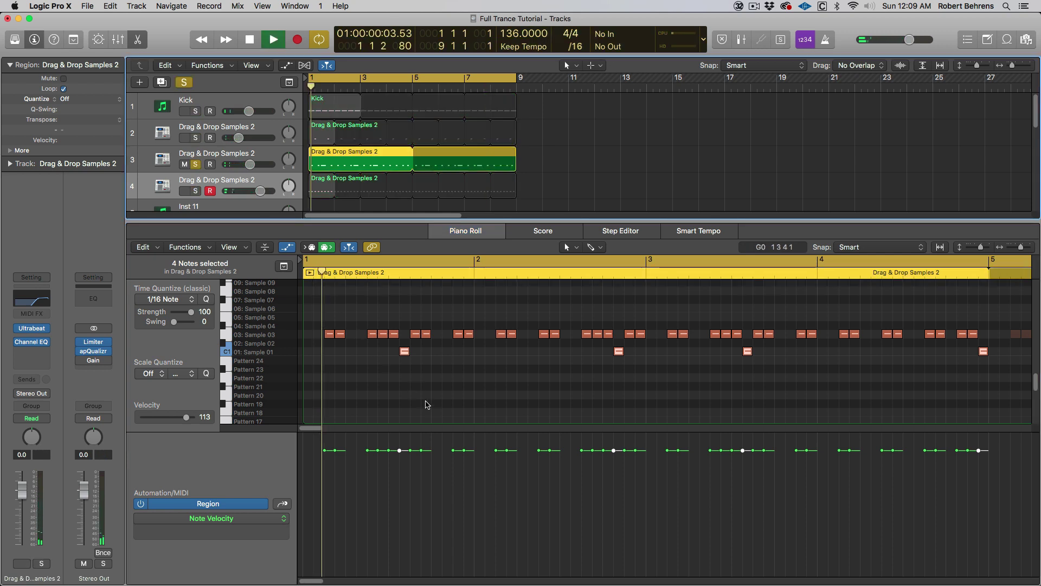
key("space")
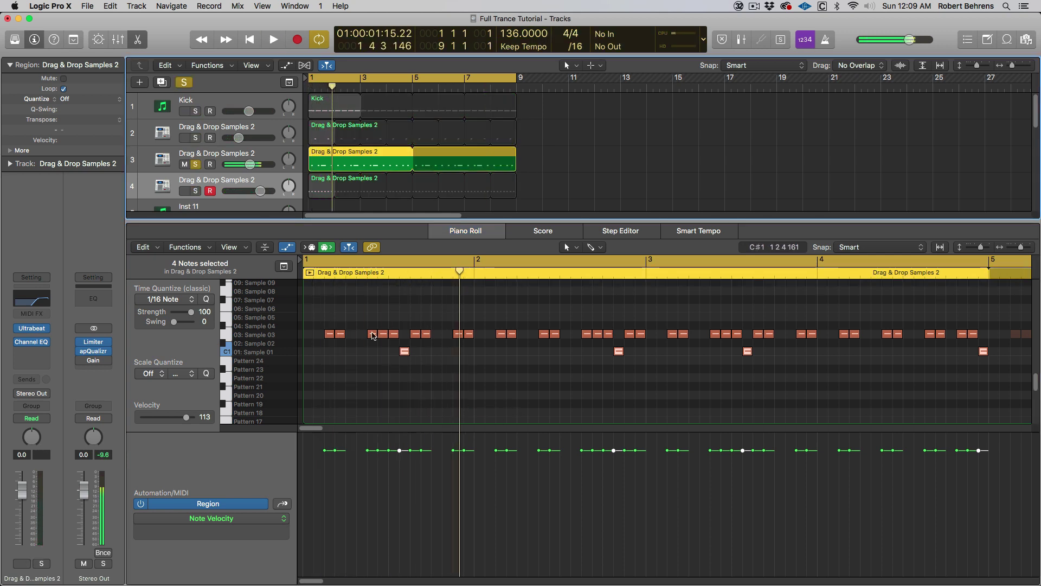
Step: Delete all notes in bar 1 of the track 3 pattern
left_click_drag(319, 315, 476, 389)
key("Delete")
Step: Try copying part of bar 2's notes into the emptied bar 1 of track 3, then undo the copy
left_click_drag(469, 316, 601, 381)
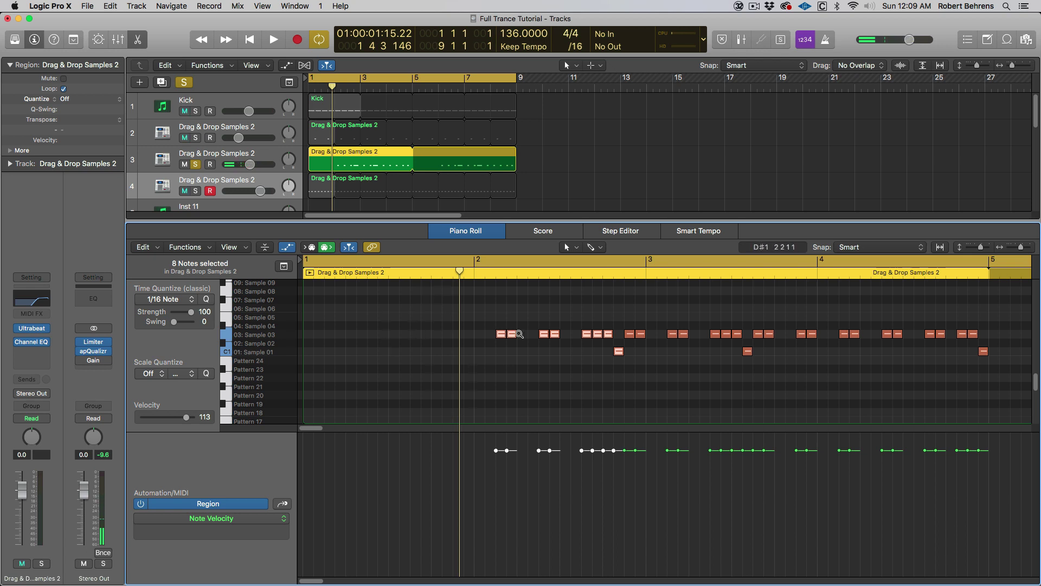
left_click_drag(502, 334, 343, 332)
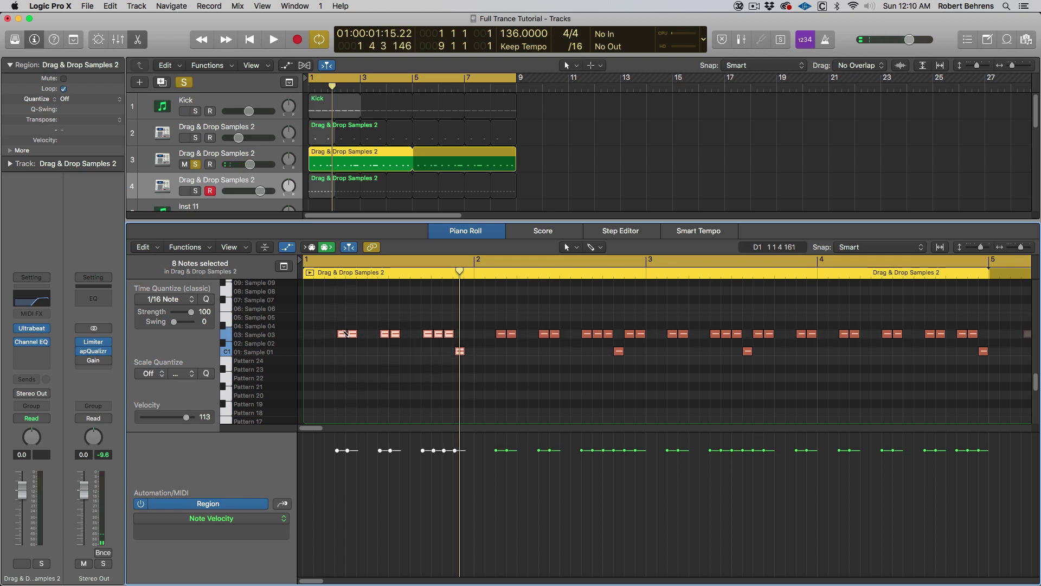
key("super+z")
Step: Copy all of bar 2's notes on track 3 one bar earlier, into bar 1
left_click_drag(486, 319, 696, 398)
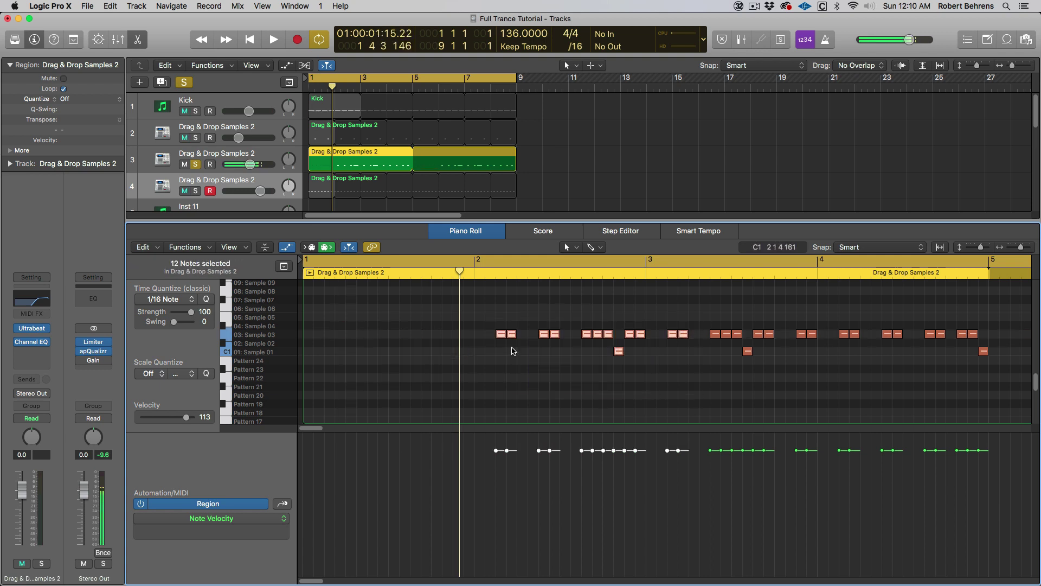
left_click_drag(482, 311, 636, 361)
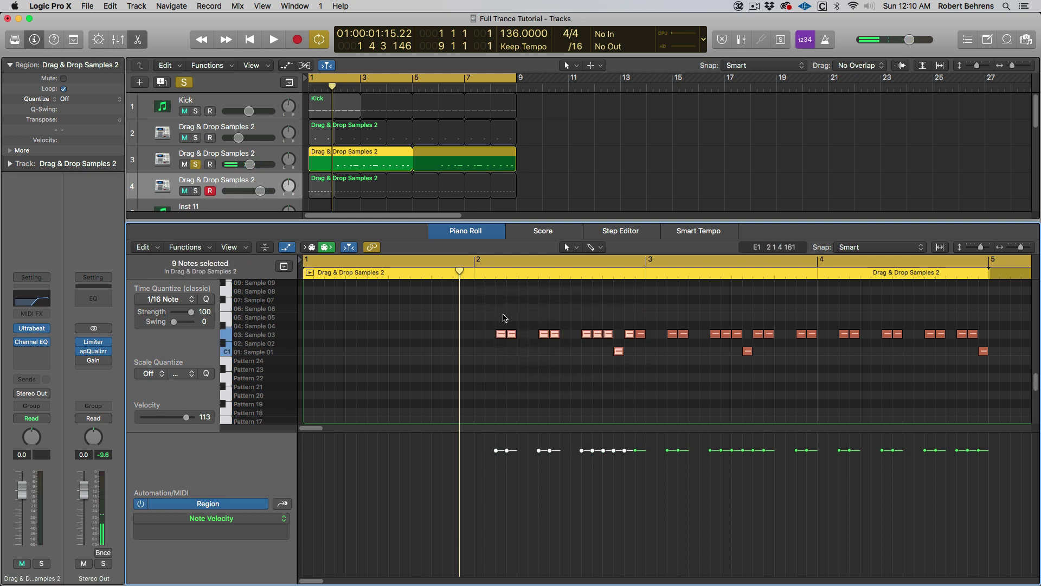
left_click_drag(488, 312, 656, 383)
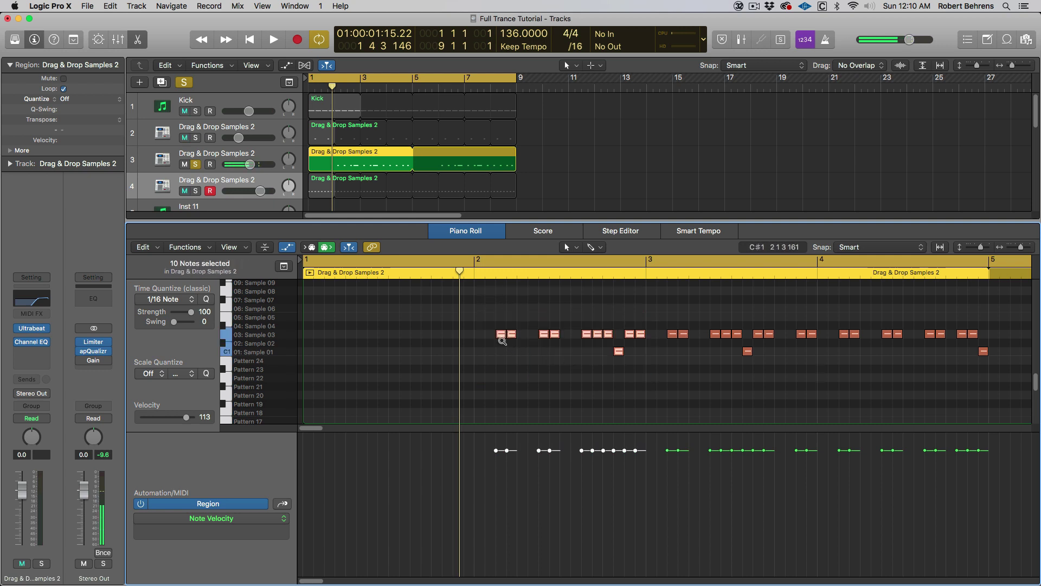
left_click_drag(500, 339, 332, 336)
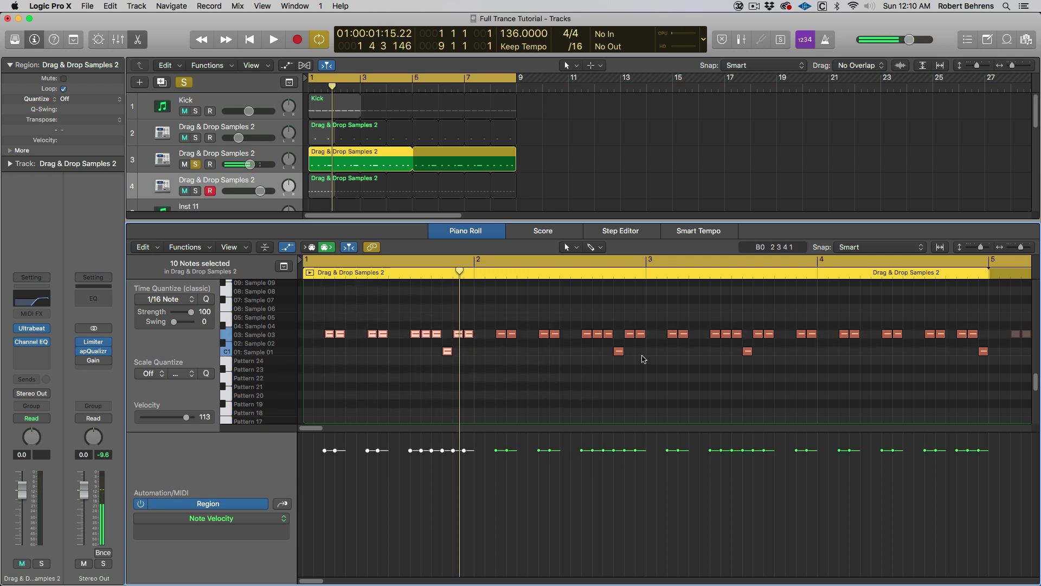
Step: Replace the notes in bars 3 and 4 of track 3 with a copy of bars 1 and 2
left_click_drag(659, 310, 1023, 417)
key("Delete")
left_click_drag(309, 315, 767, 411)
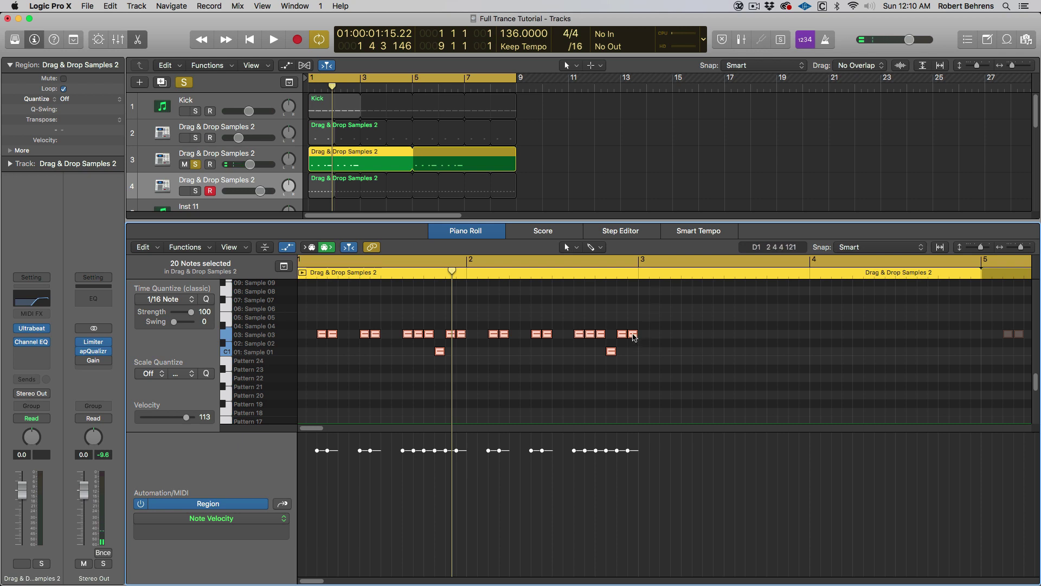
left_click_drag(633, 336, 977, 336)
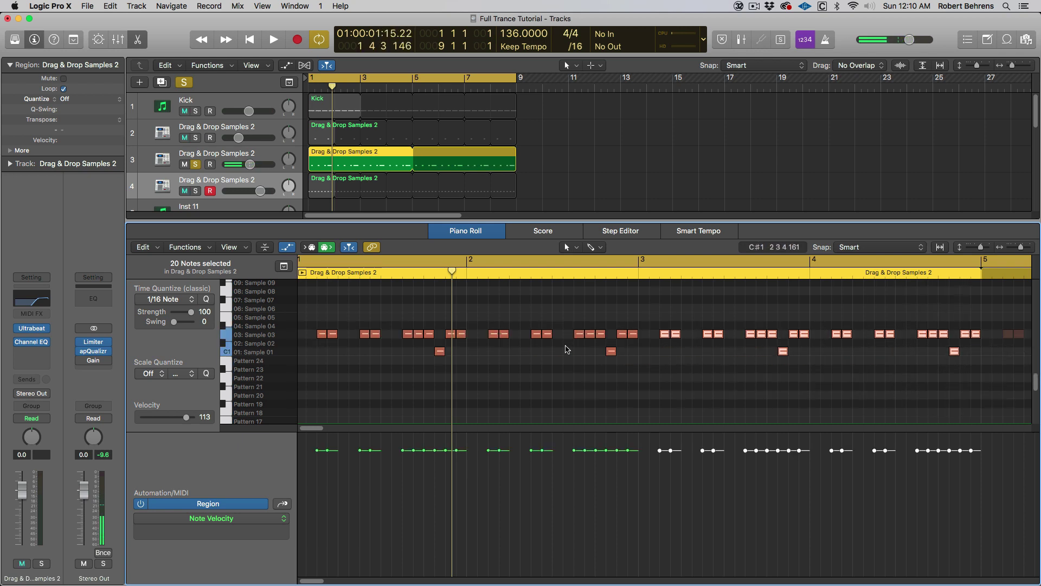
Step: Play back the revised track 3 pattern, adding track 2, the Kick and the shaker track to the solo group
key("space")
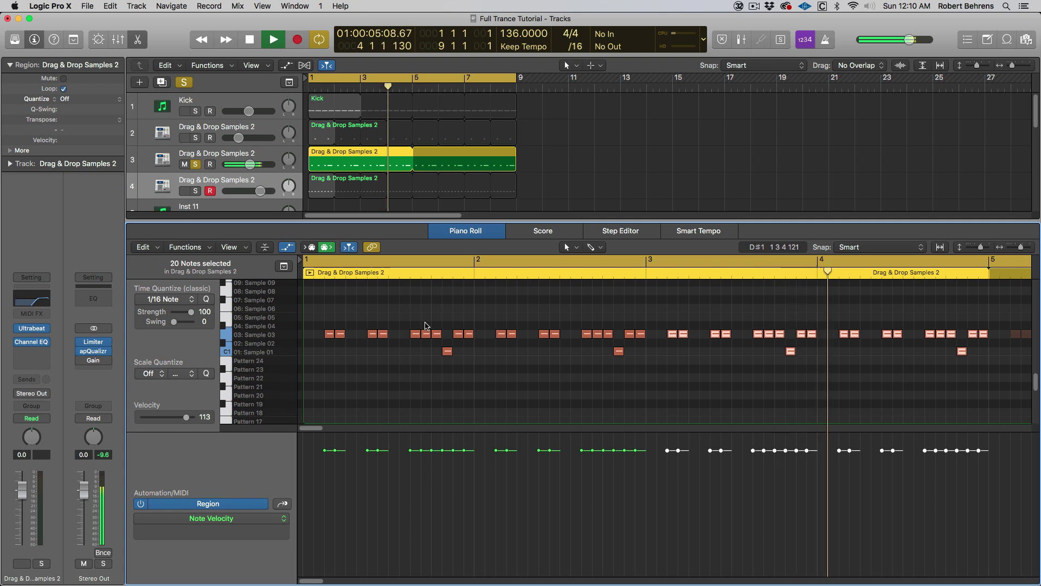
left_click(196, 139)
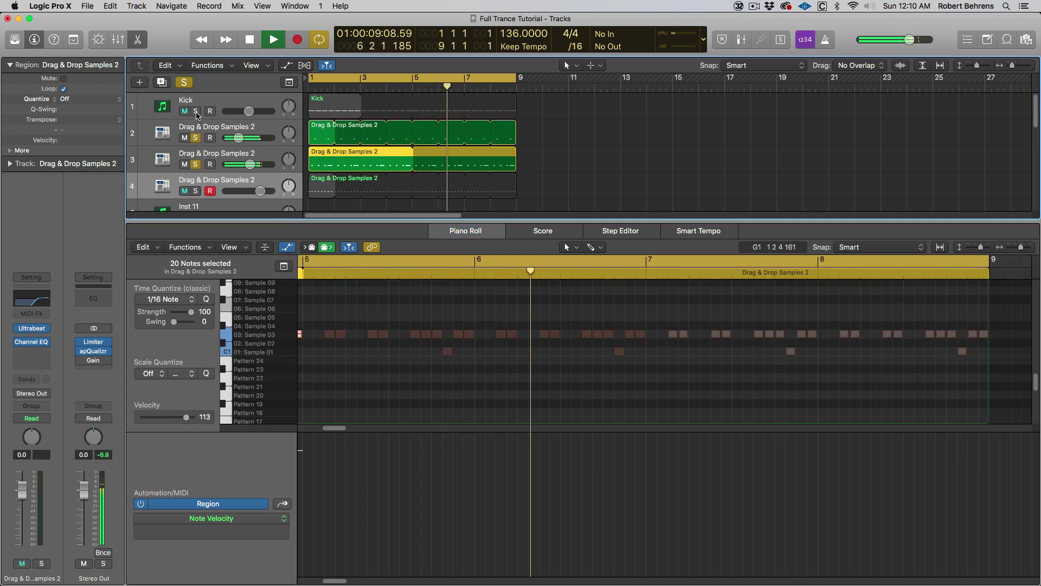
left_click(196, 111)
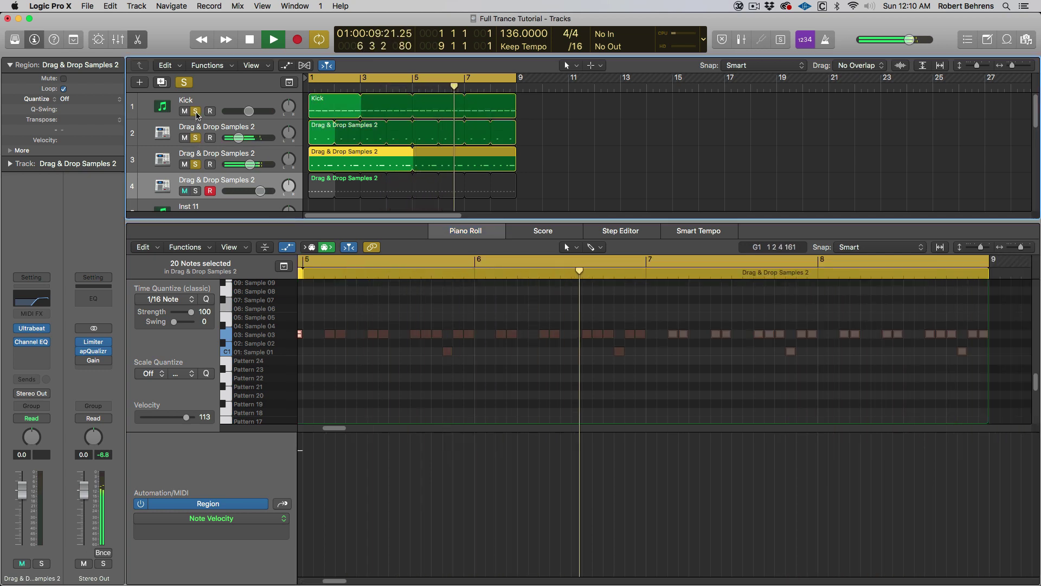
left_click(197, 191)
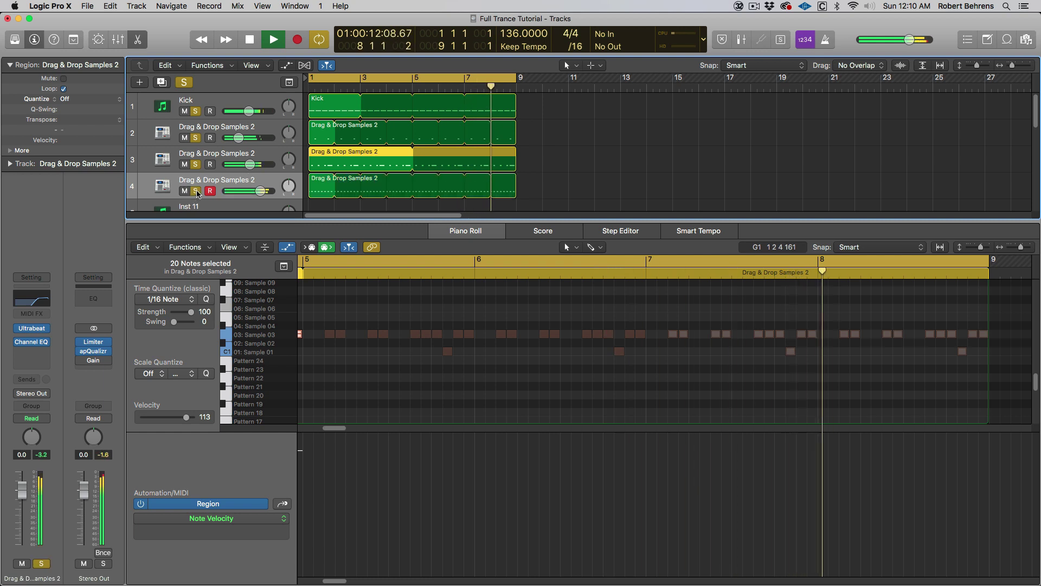
Step: Lower the volume of the shaker on track 4 to -7.8 dB during playback, then stop
left_click(238, 183)
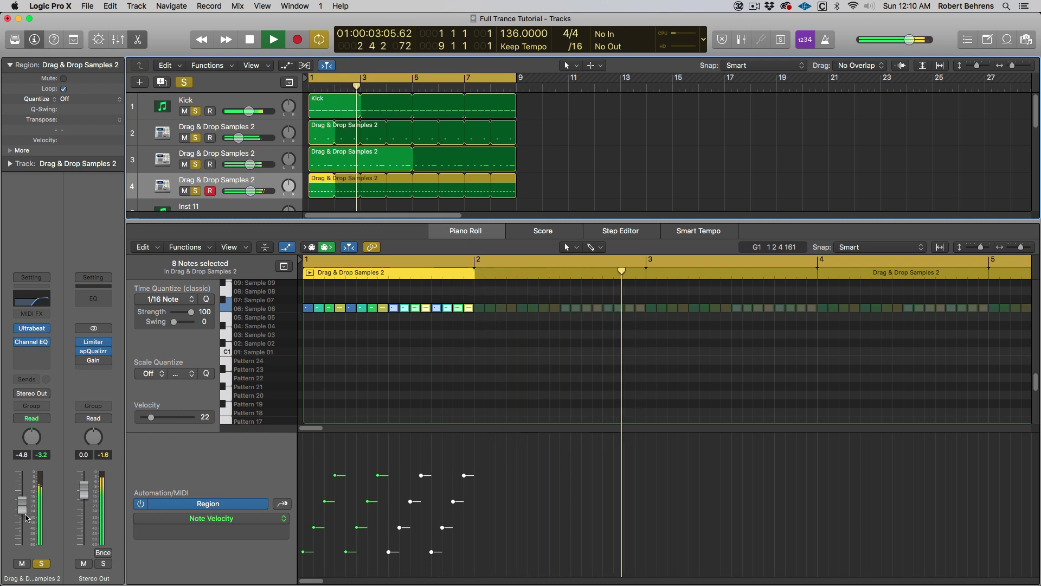
left_click_drag(22, 490, 25, 527)
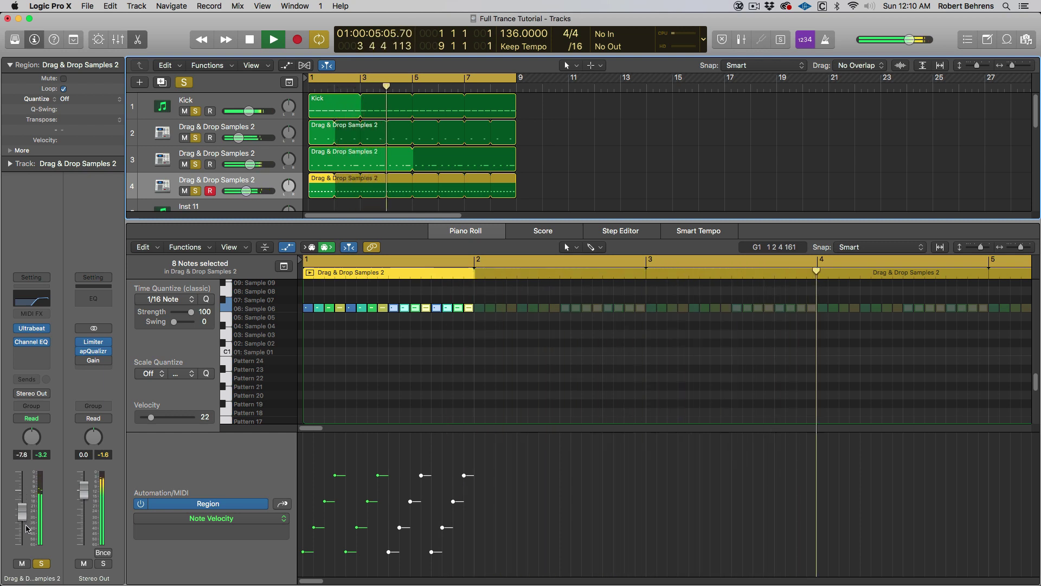
key("space")
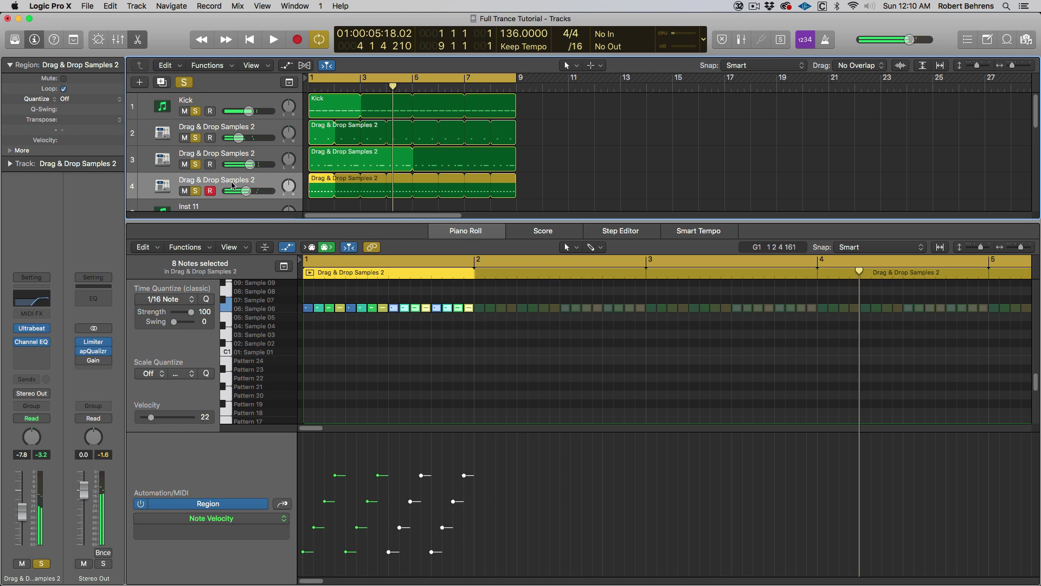
Step: Audition shaker samples from DPTE Shaker - 008.wav onward for track 4's Ultrabeat voice and load DPTE Shaker - 016.wav
left_click(33, 329)
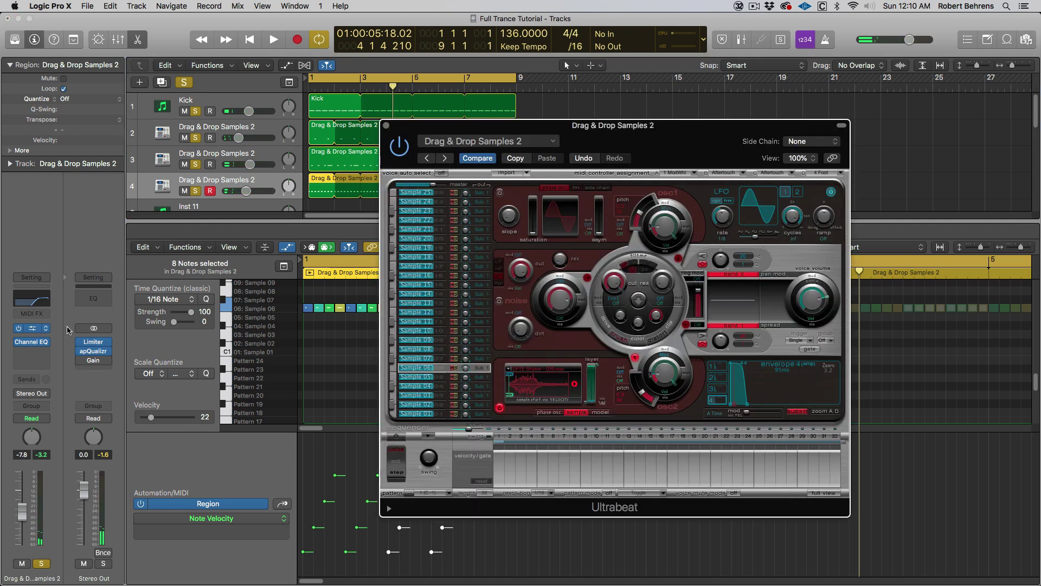
left_click(508, 371)
left_click(524, 445)
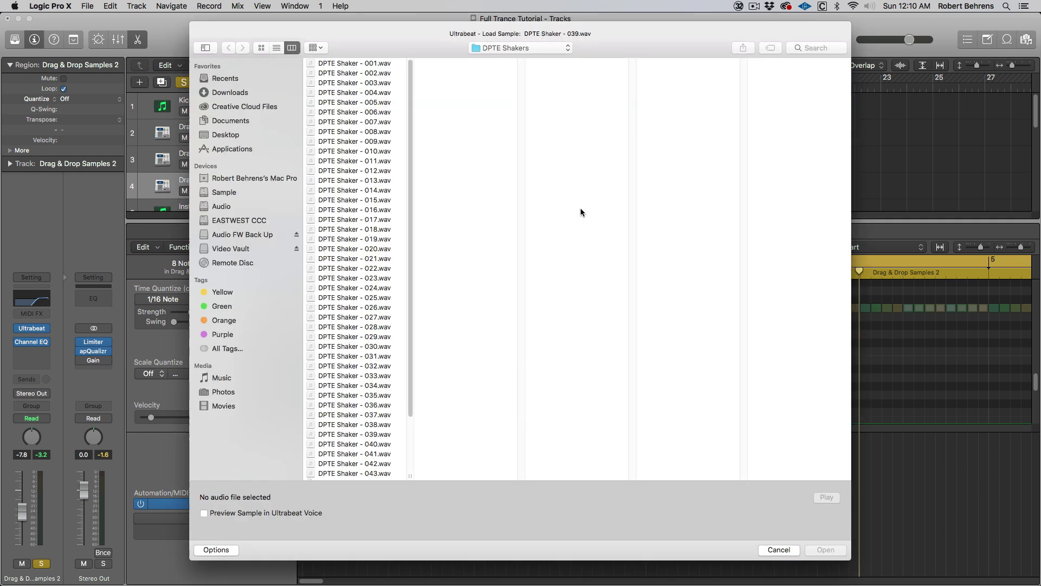
left_click(350, 133)
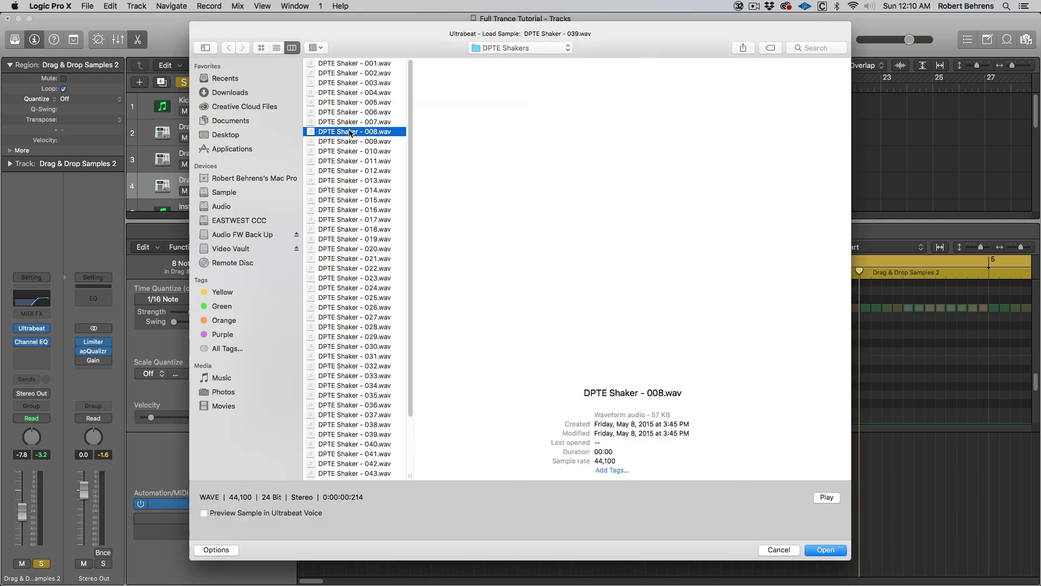
key("space")
key("Down")
key("Down")
key("Down")
key("Down")
key("Down")
key("Down")
key("Down")
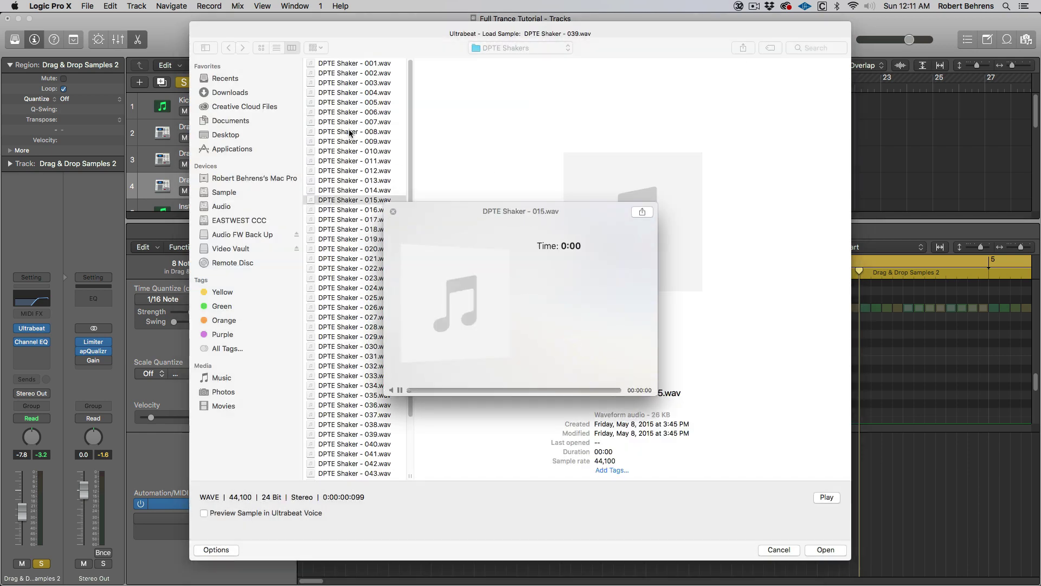
key("Down")
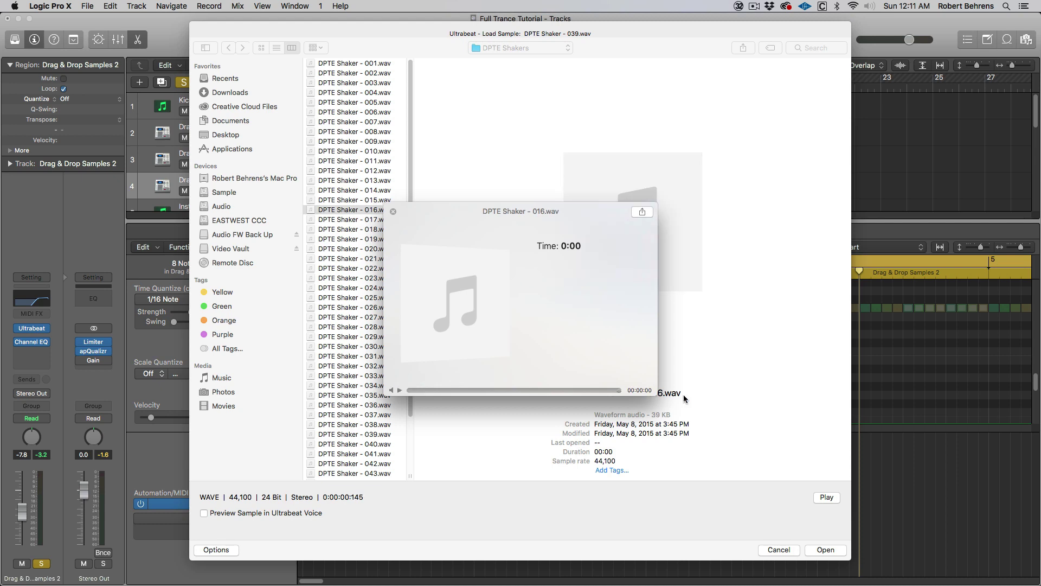
left_click(838, 552)
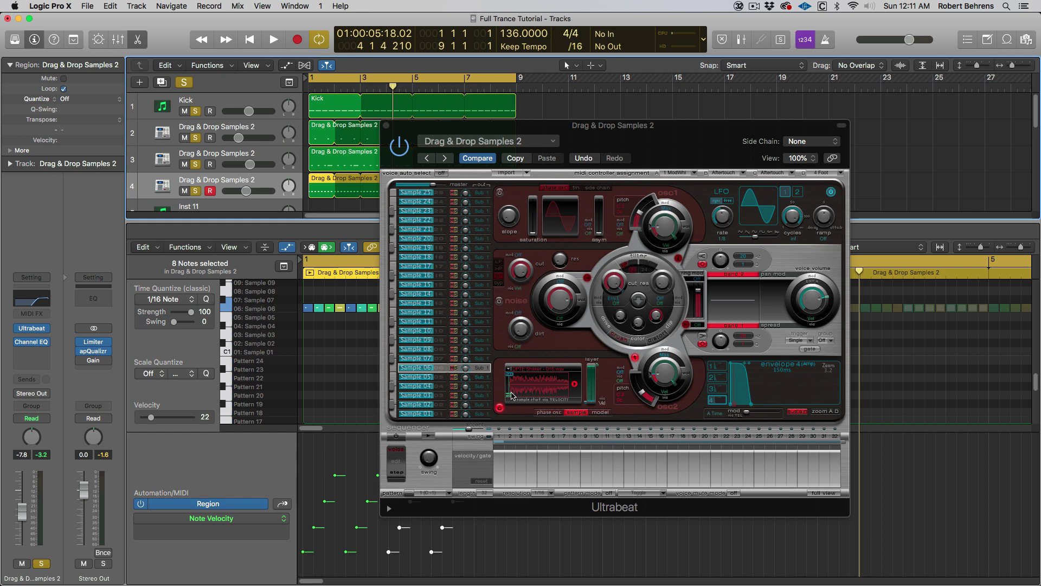
Step: Play the full drum mix with all solos cleared, close Ultrabeat, and lower the shaker track's volume to -13.8 dB
key("space")
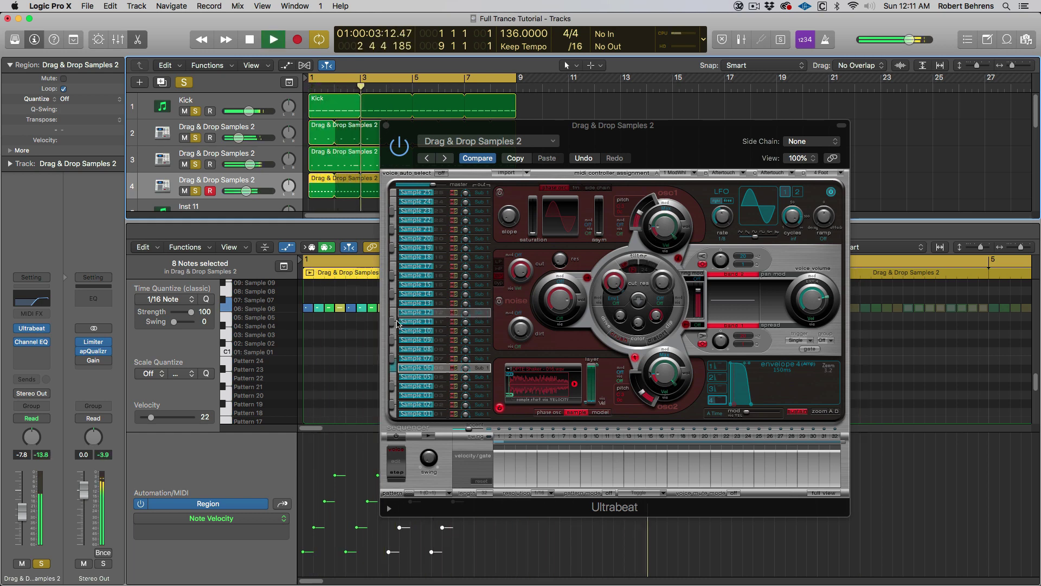
left_click(184, 82)
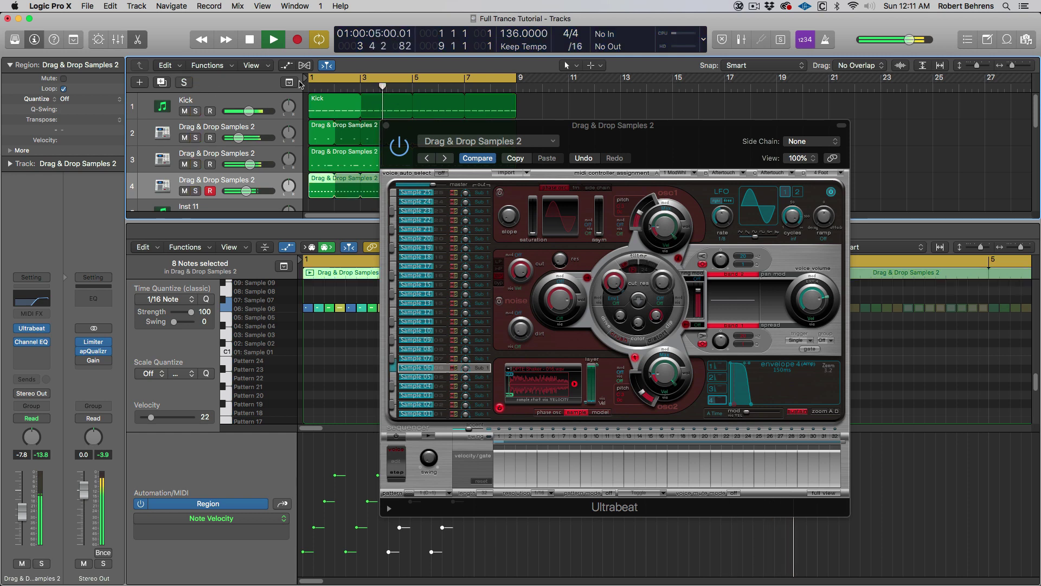
left_click(386, 125)
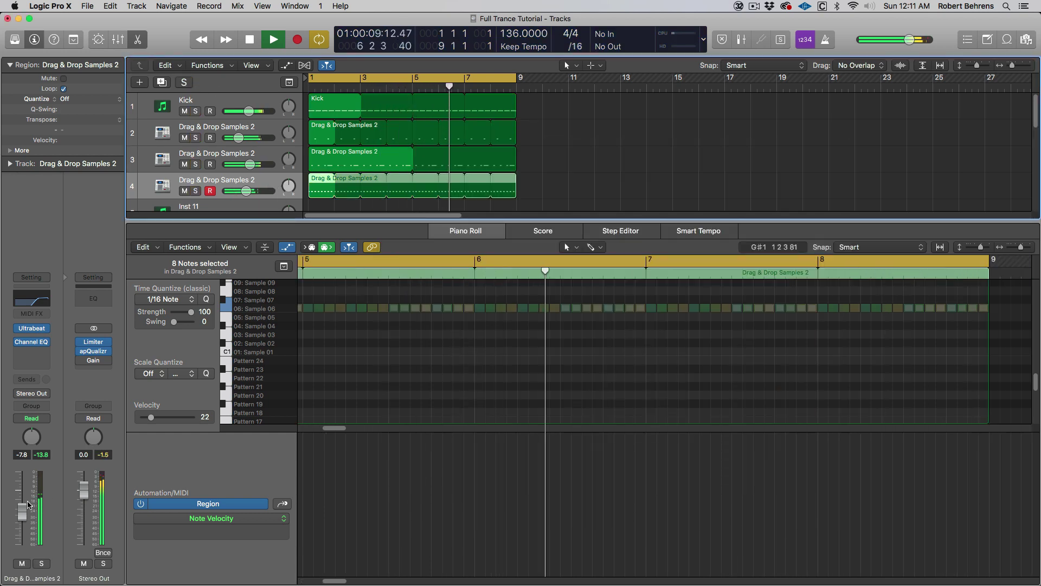
left_click_drag(25, 505, 27, 526)
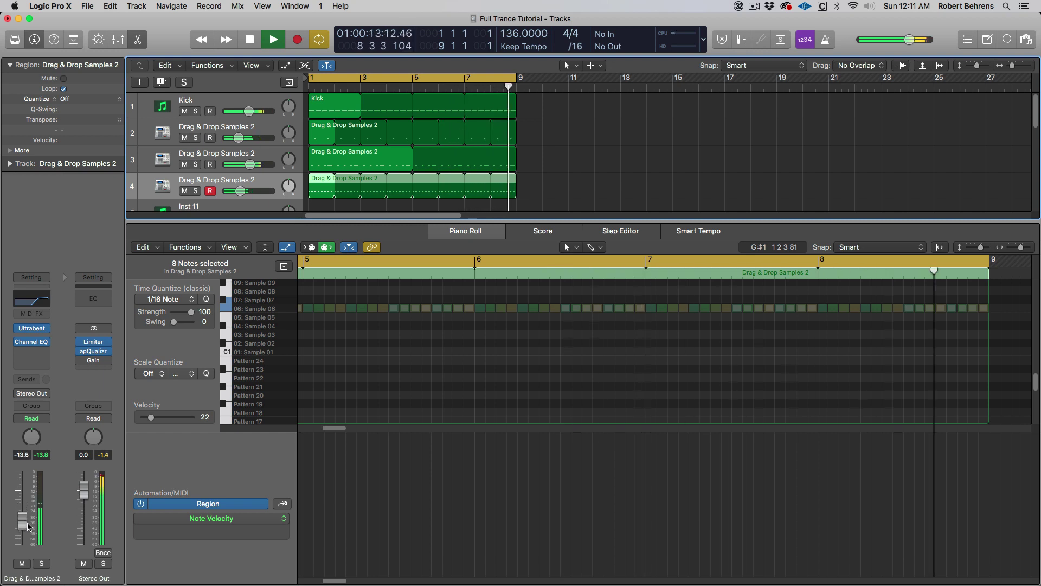
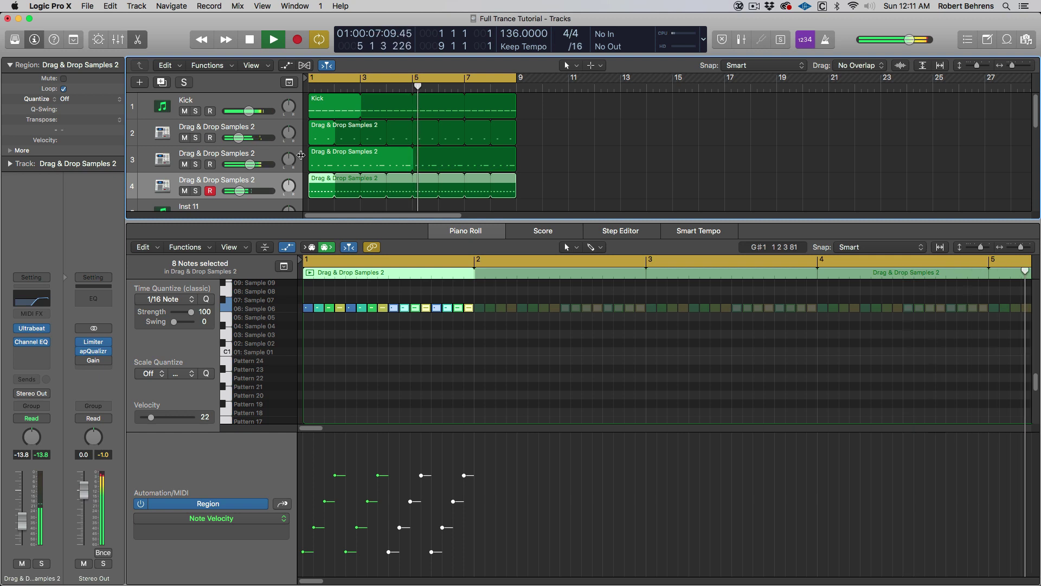
key("space")
Step: Solo track 3 and play its pattern from the start of the project
left_click(196, 164)
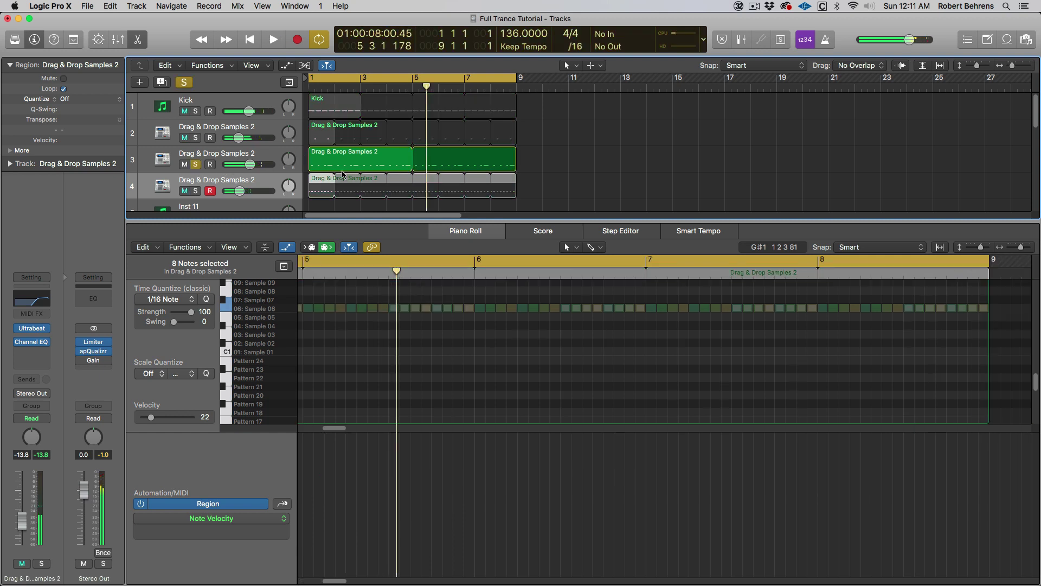
key("Return")
key("space")
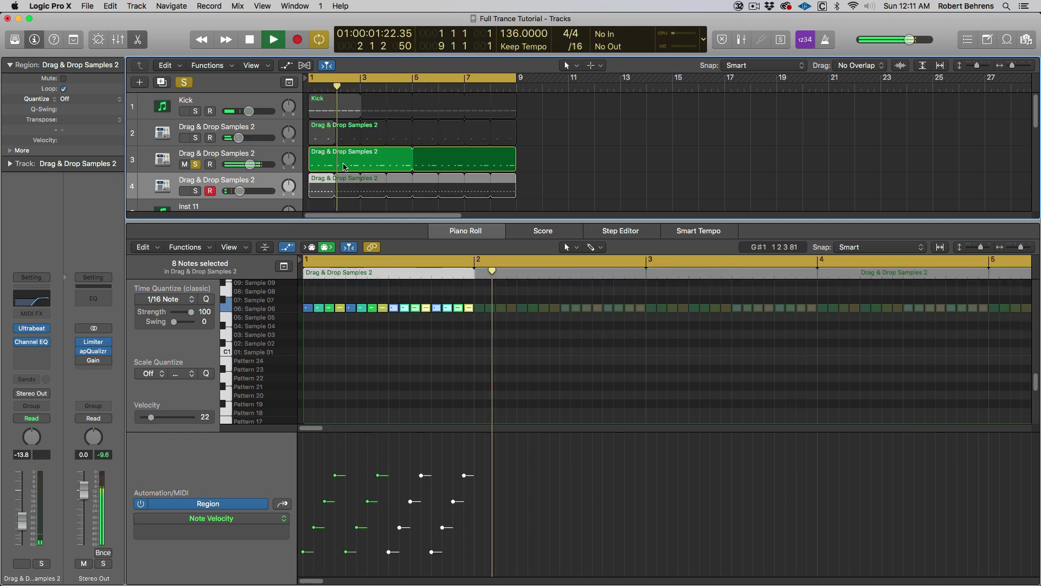
Step: Play track 3's region from the start and delete its Sample 03 note on beat 4 of every bar
left_click(343, 166)
key("space")
key("Return")
key("space")
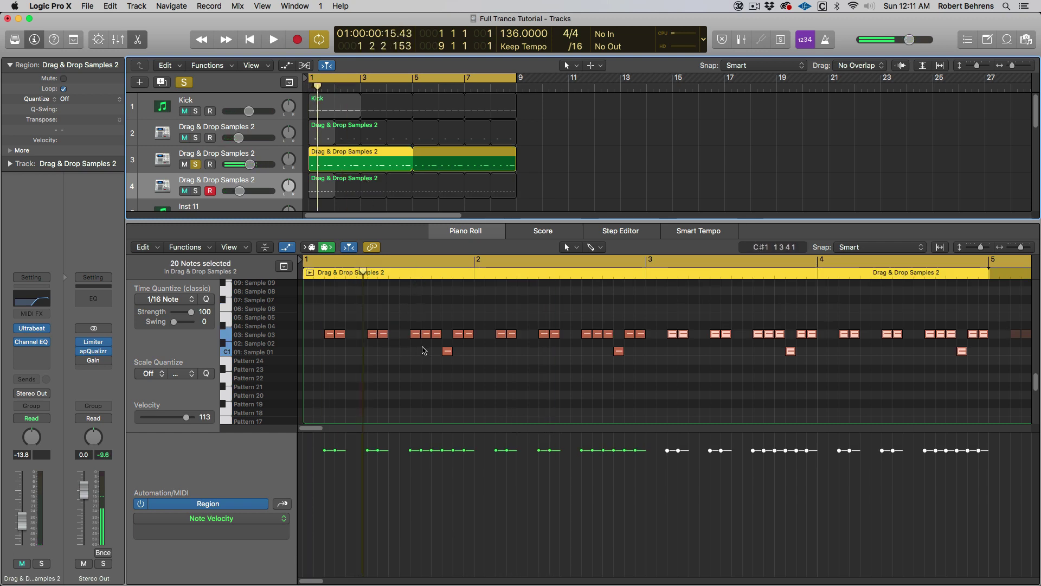
left_click(438, 335)
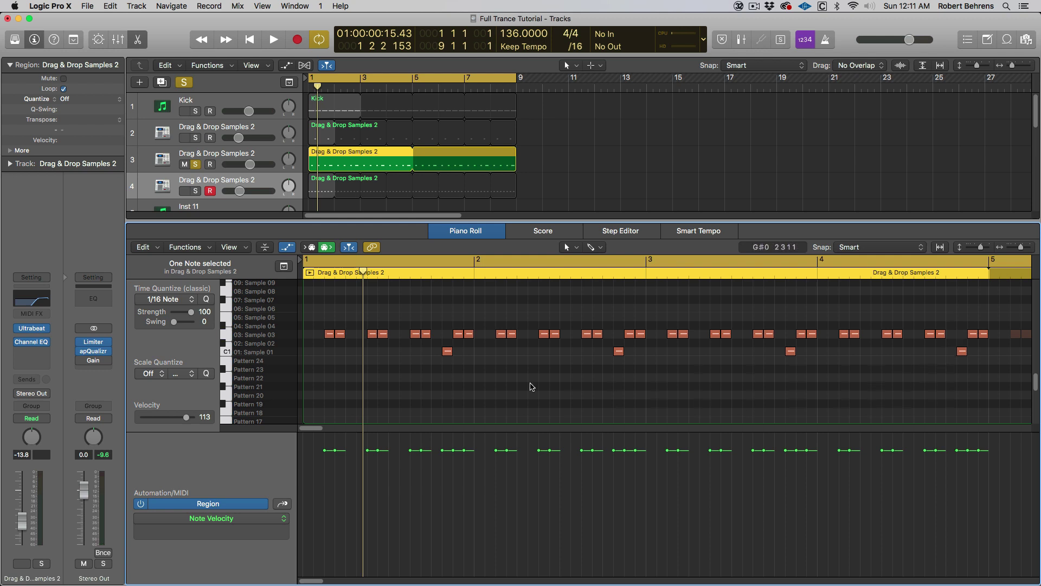
Step: Audition the thinned track 3 pattern alone and check the first Sample 01 note just after beat 4
key("space")
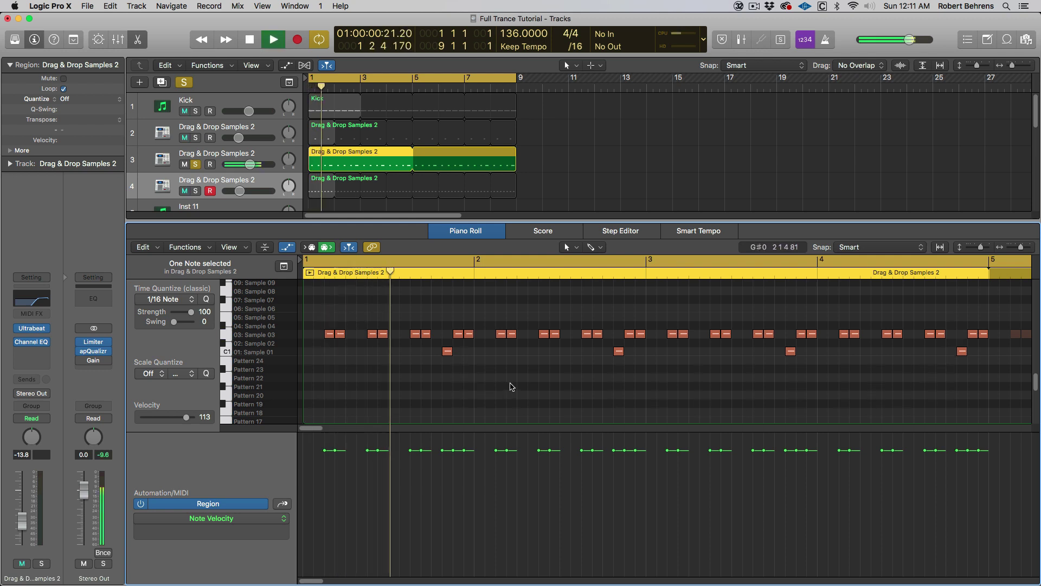
key("space")
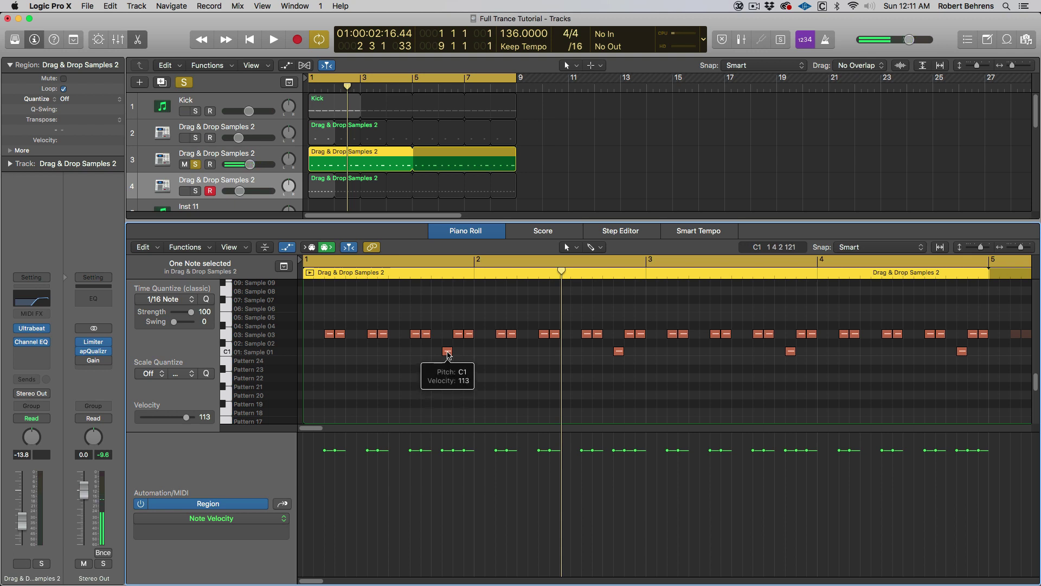
key("space")
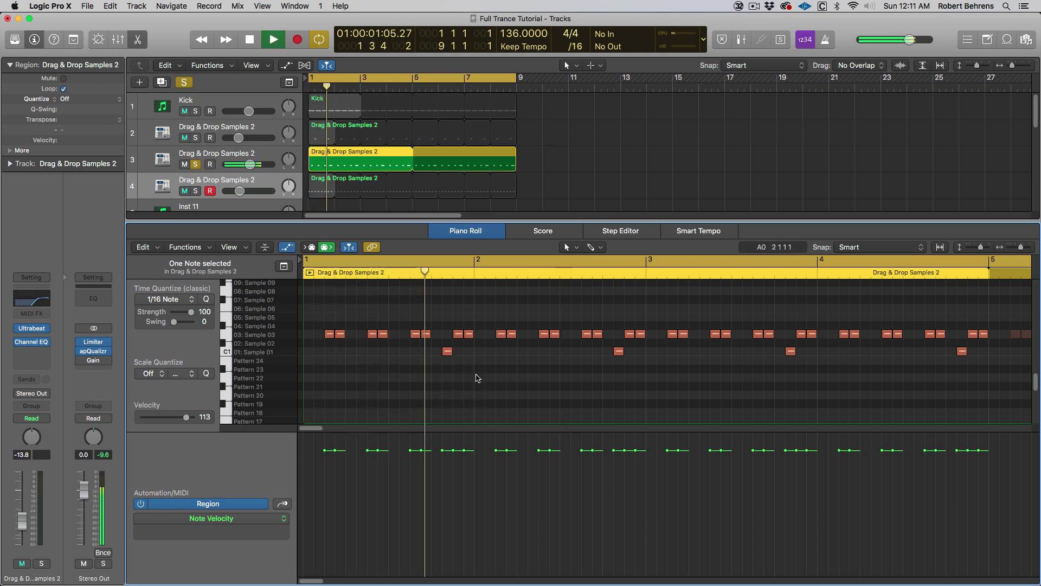
key("space")
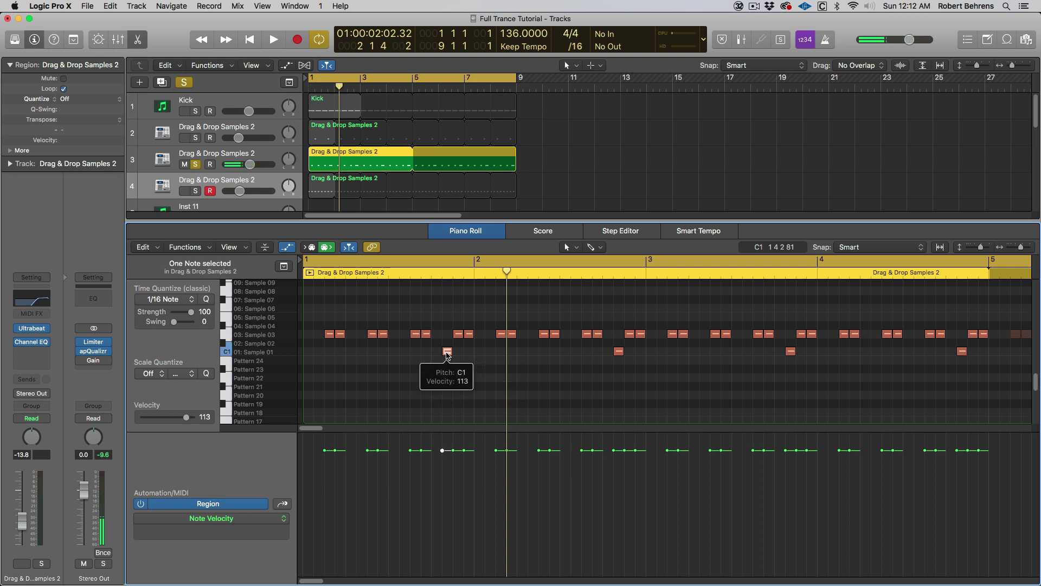
Step: Play track 3 together with the Kick, adding tracks 2 and 4 to the soloed tracks during playback
key("space")
left_click(196, 112)
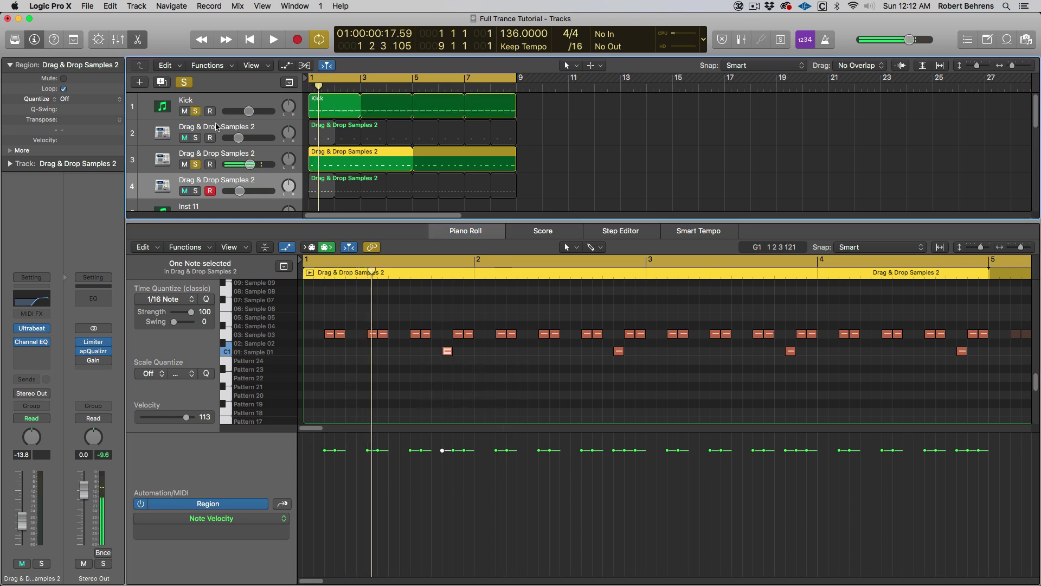
key("space")
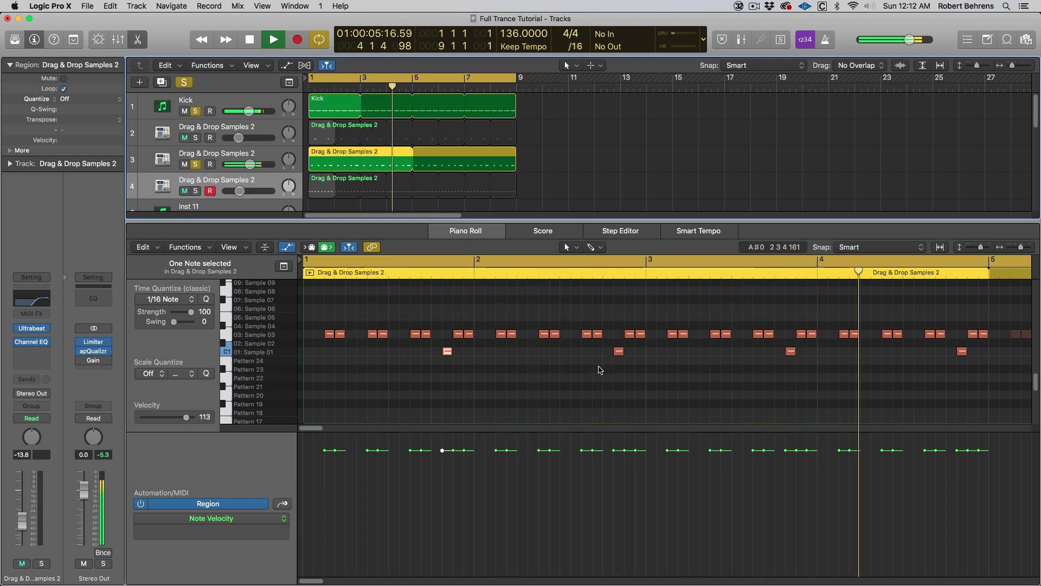
left_click(196, 138)
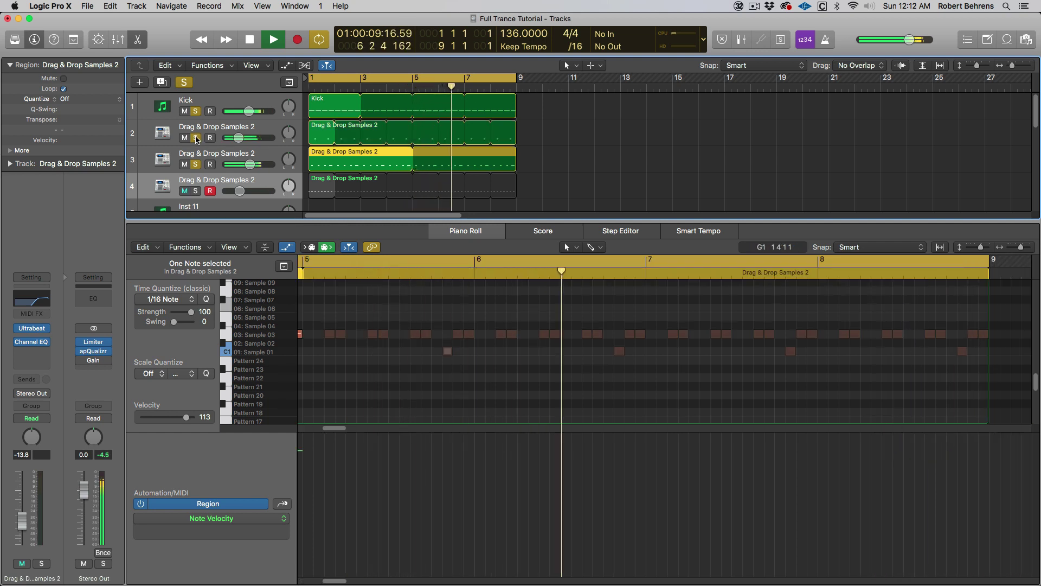
left_click(196, 191)
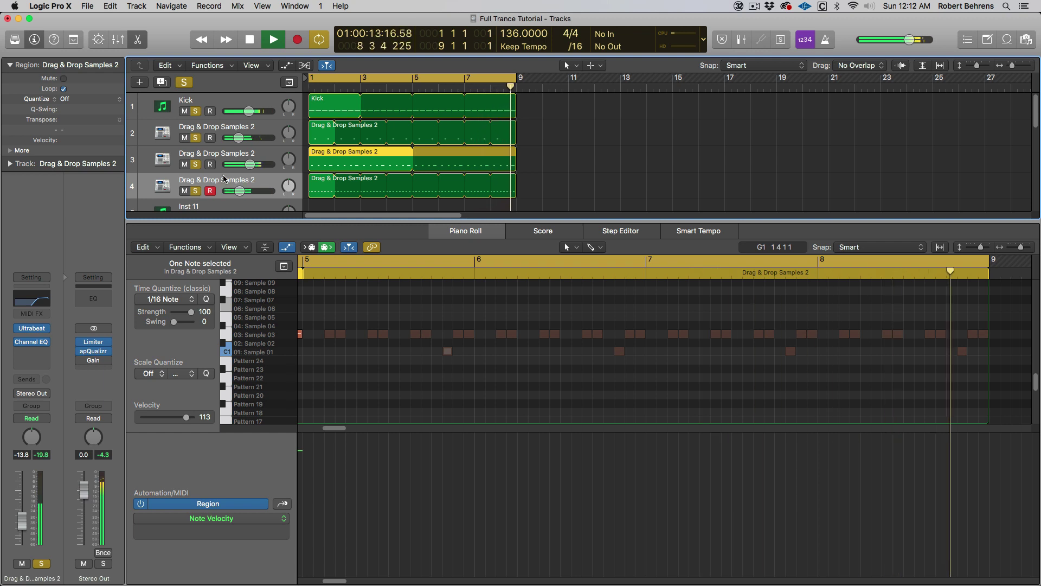
Step: Add the Top Bass and Psy-Bass tracks to the soloed drums to hear them together
scroll(215, 139, "down", 10)
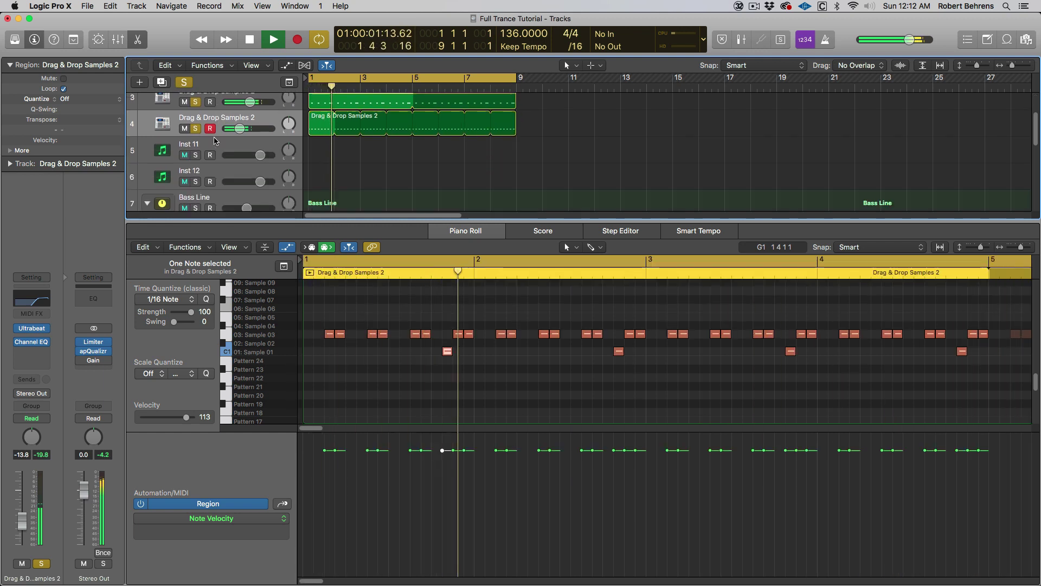
scroll(216, 142, "up", 3)
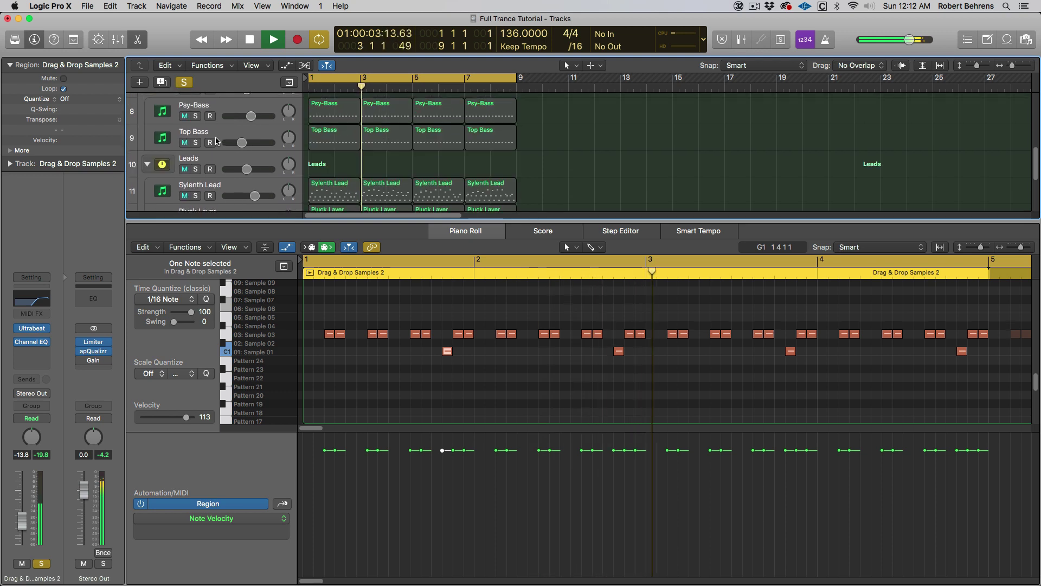
left_click(196, 143)
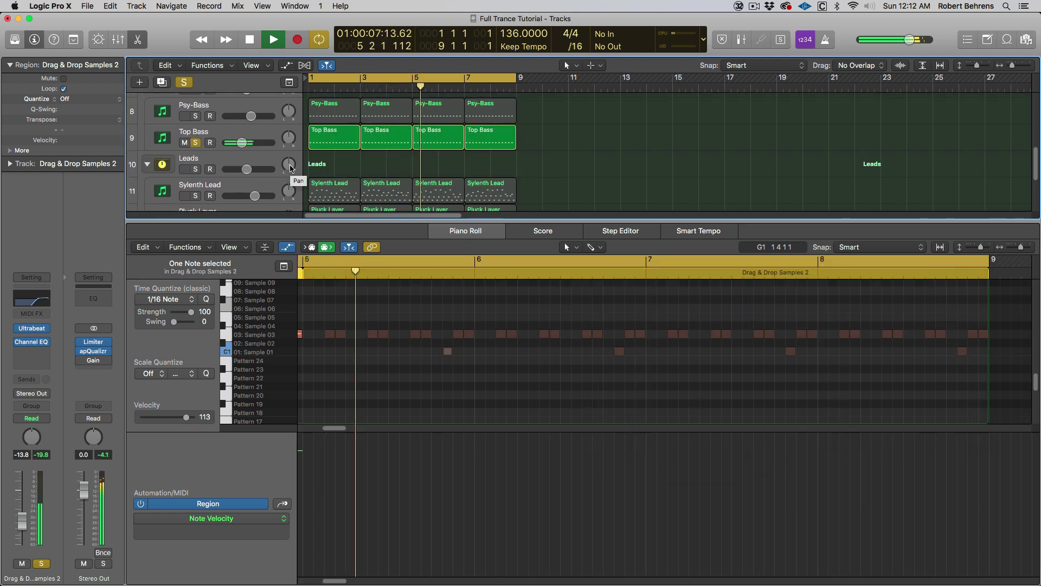
scroll(291, 168, "up", 1)
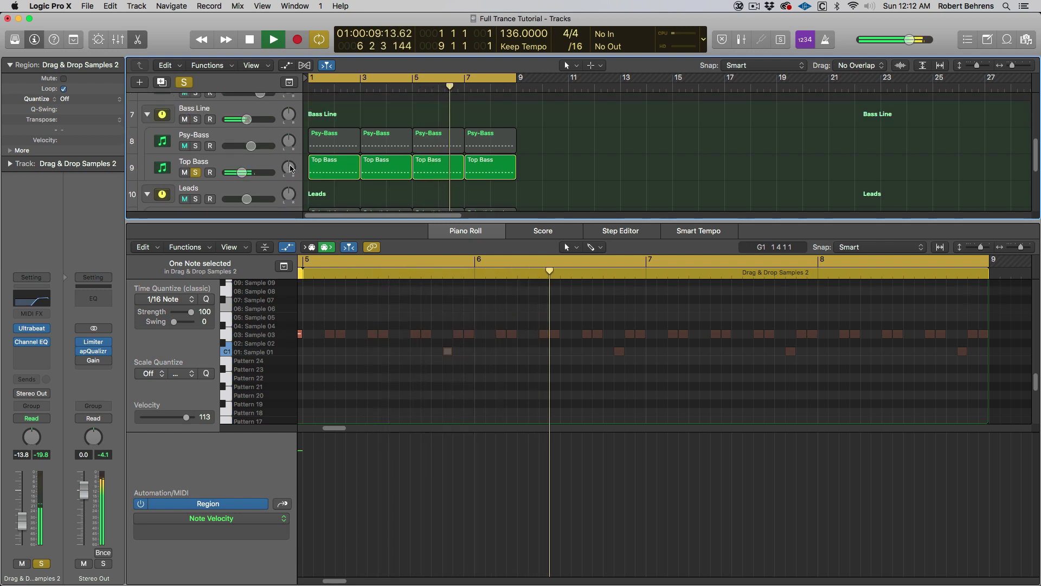
left_click(196, 146)
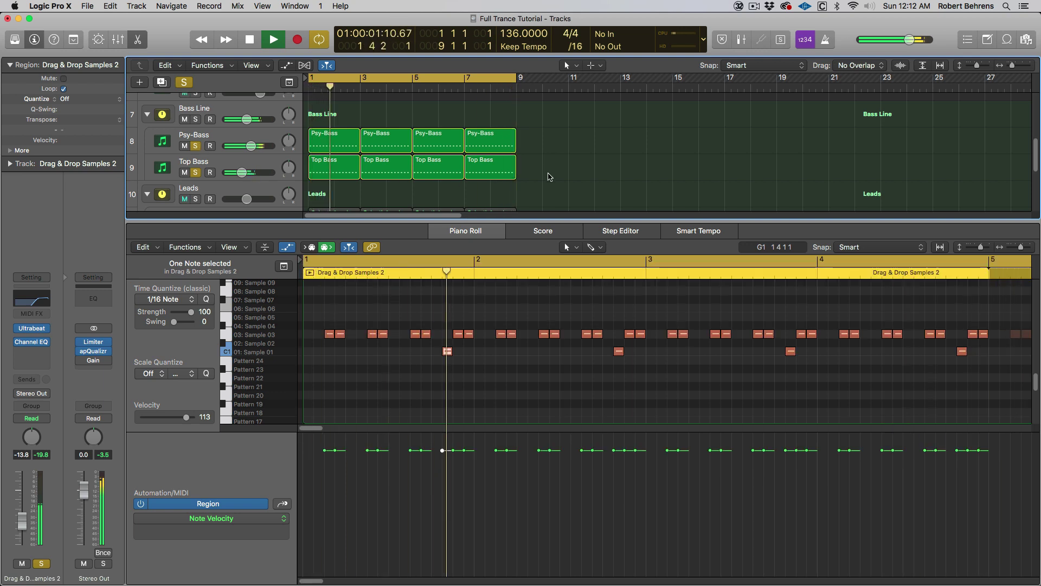
Step: Clear all track solos, listen to the full mix, and stop playback
scroll(549, 176, "up", 6)
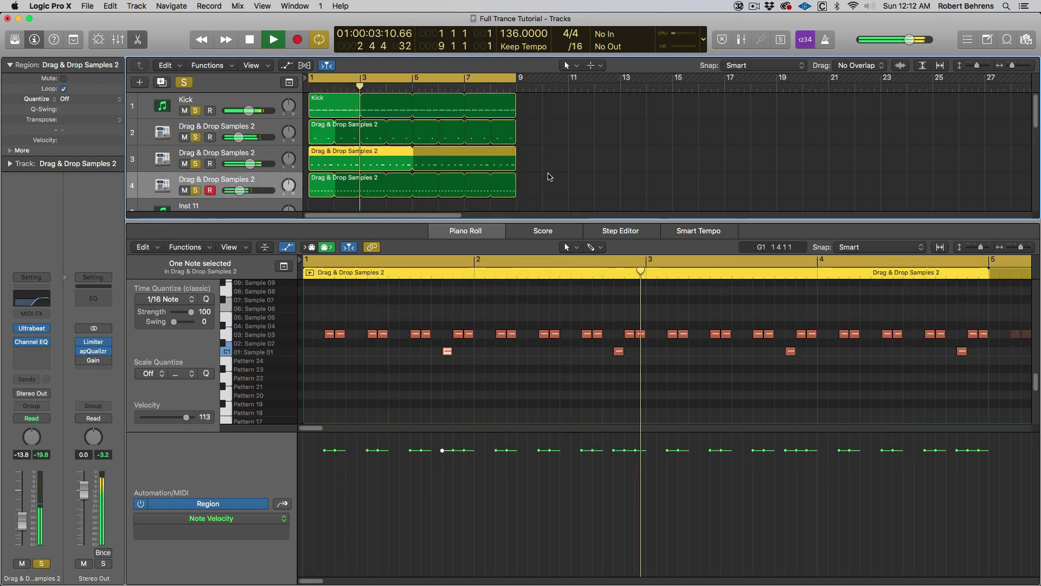
scroll(549, 176, "down", 5)
scroll(548, 177, "up", 4)
scroll(549, 177, "down", 1)
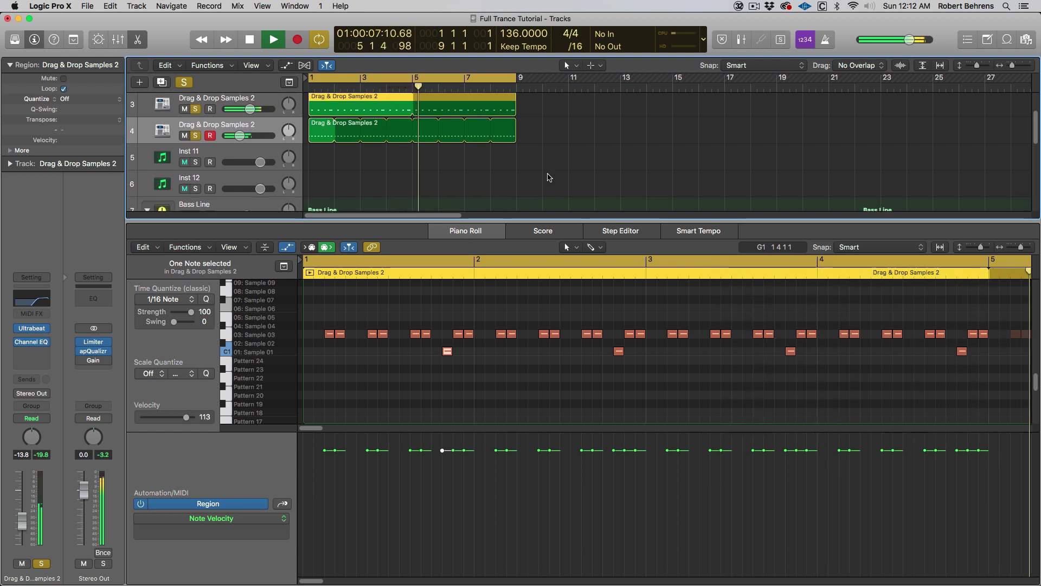
key("ctrl+s")
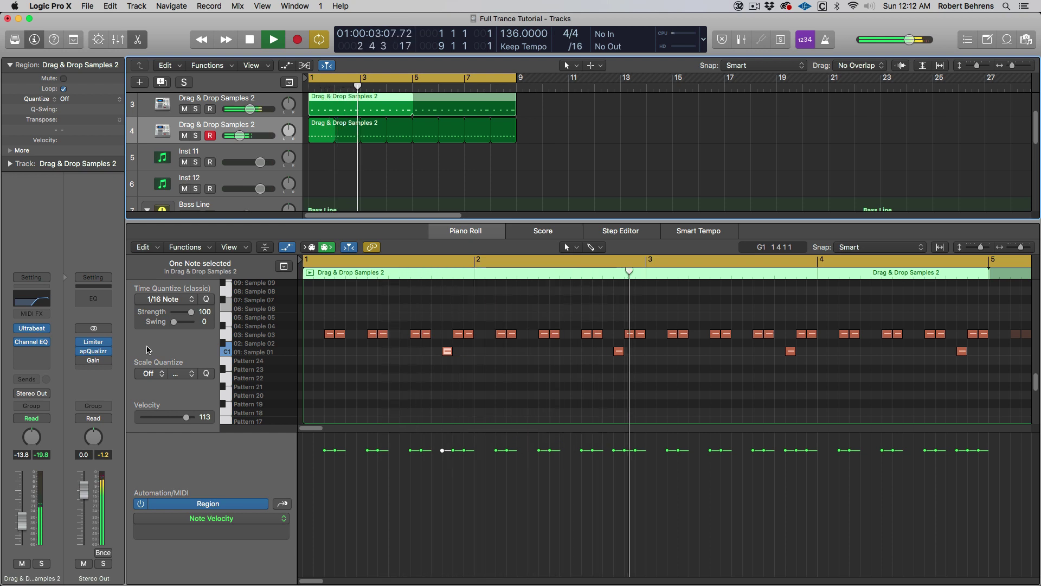
key("space")
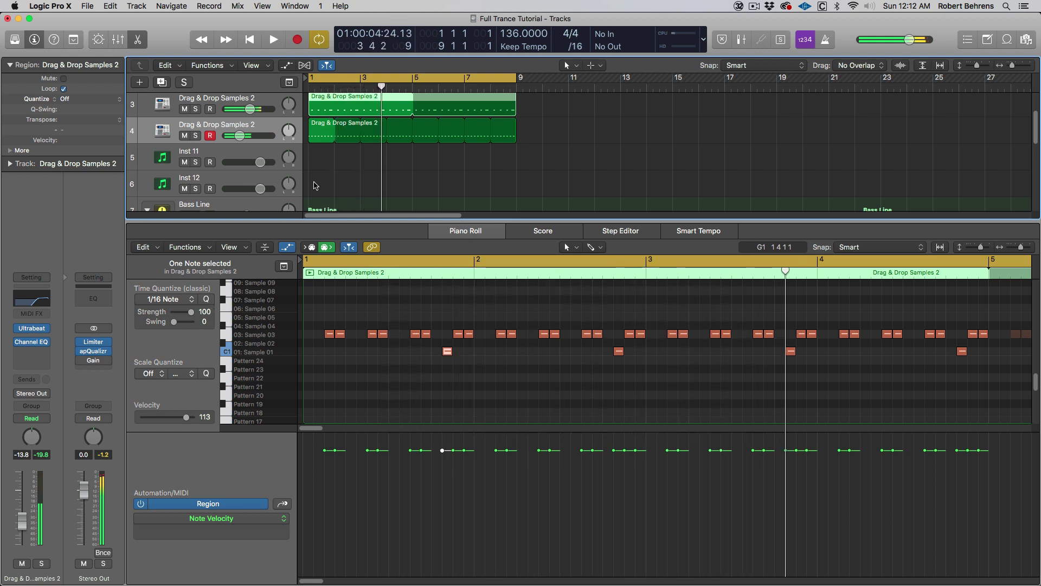
Step: Insert a stereo Ultrabeat on the Inst 11 track and load its Drag & Drop Samples 2 setting
left_click(233, 156)
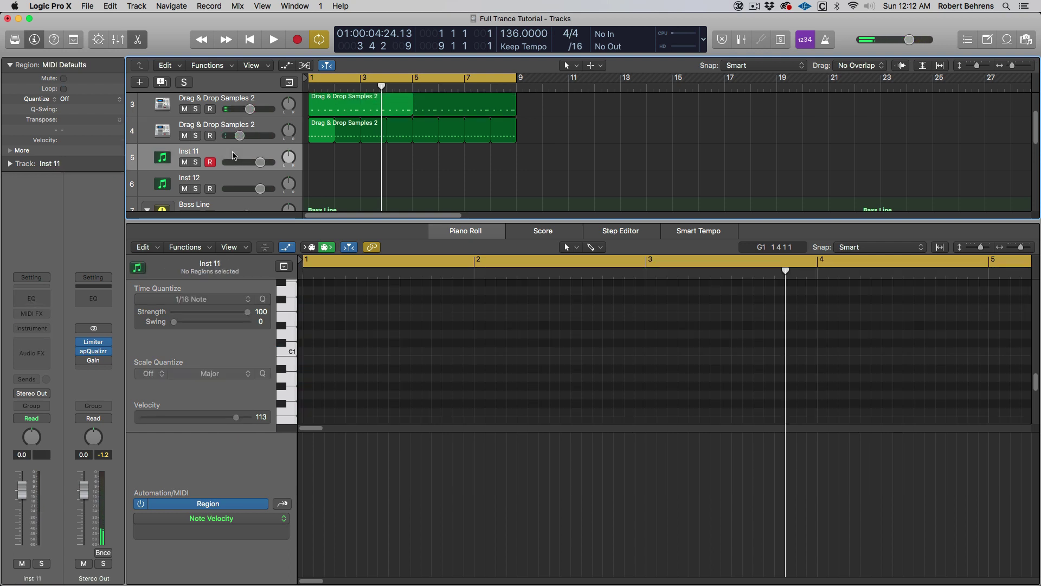
left_click(45, 340)
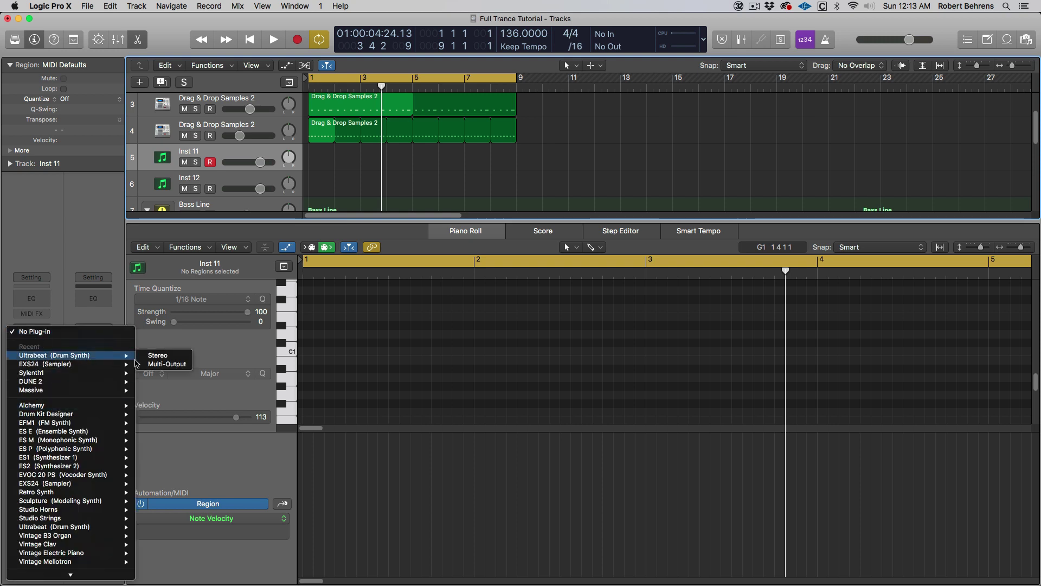
left_click(158, 356)
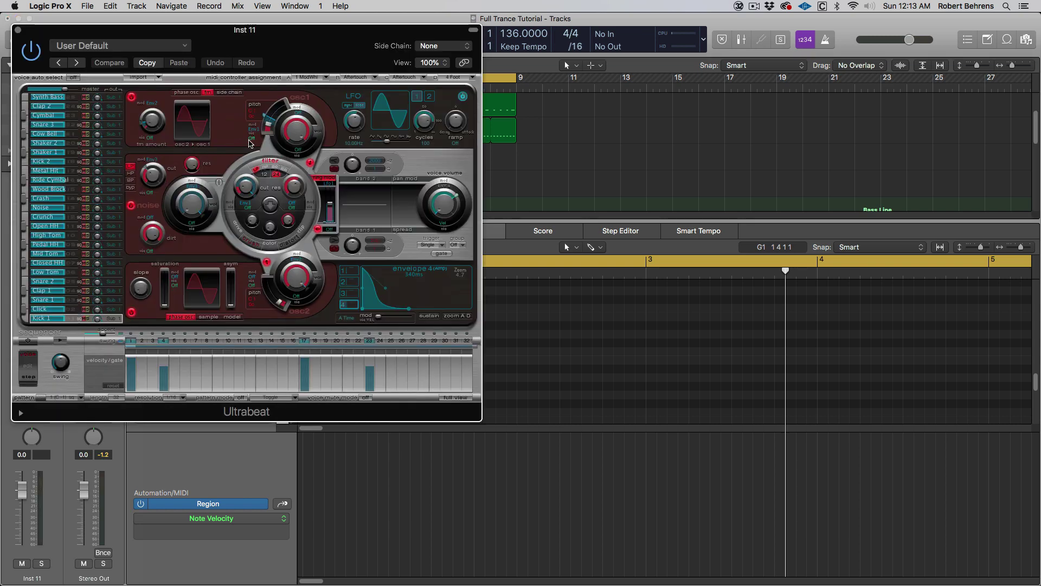
left_click(151, 47)
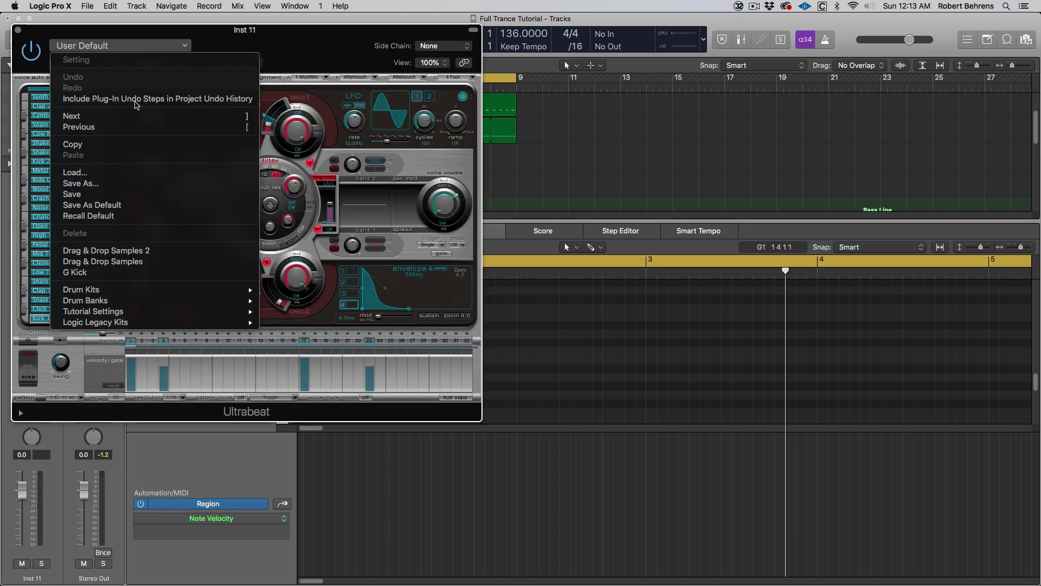
left_click(142, 253)
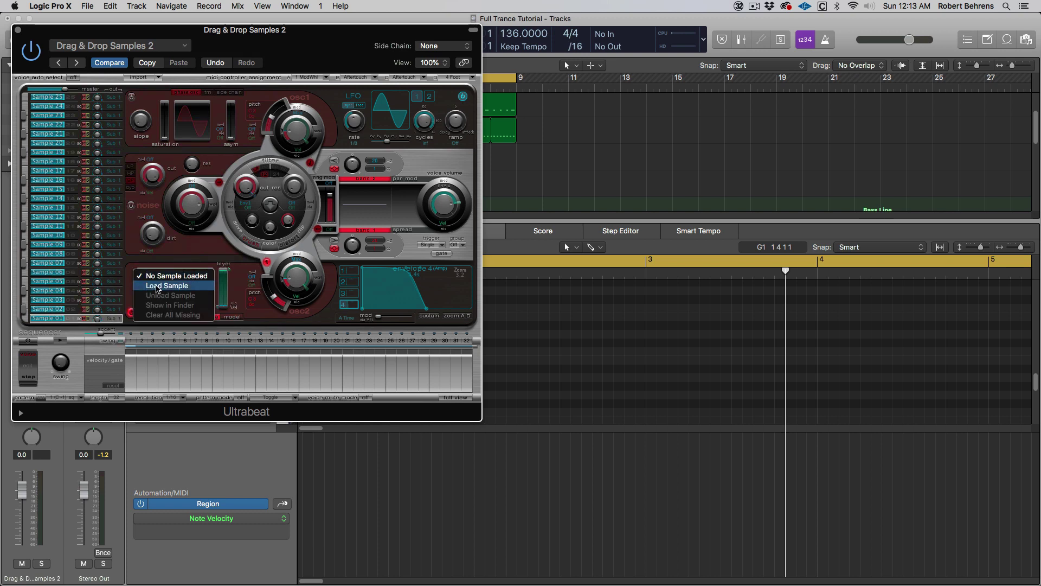
Step: Start loading a sample for Ultrabeat's Sample 01 voice and preview DPTE Open Hats from 001.wav to 007.wav
left_click(157, 286)
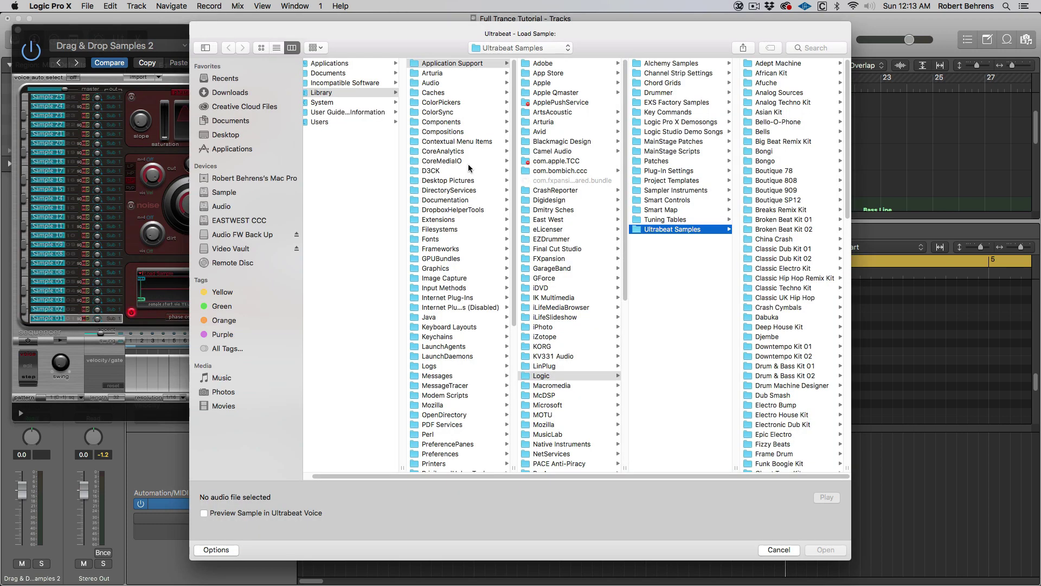
key("space")
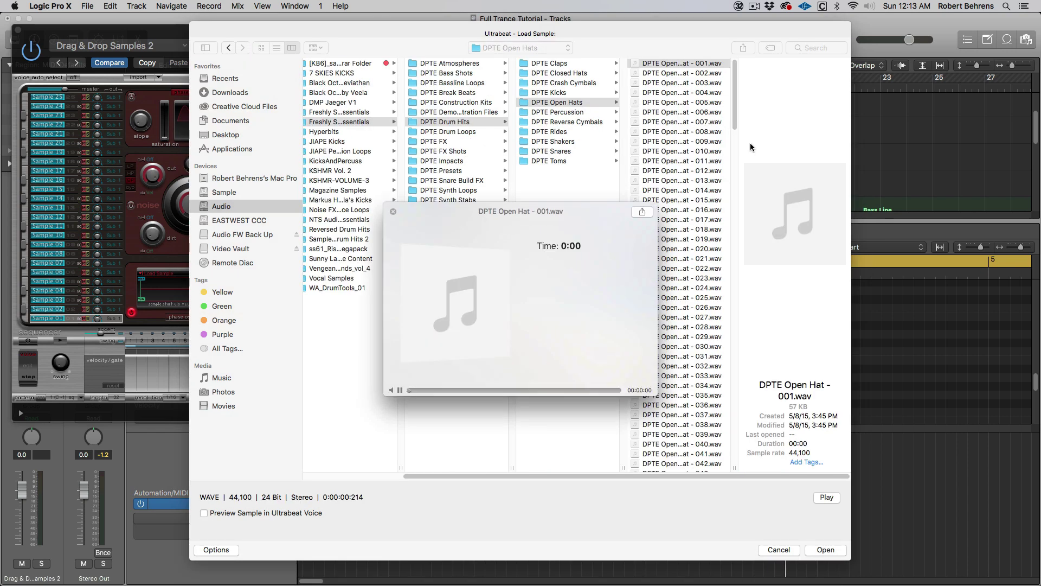
key("Down")
key("Down")
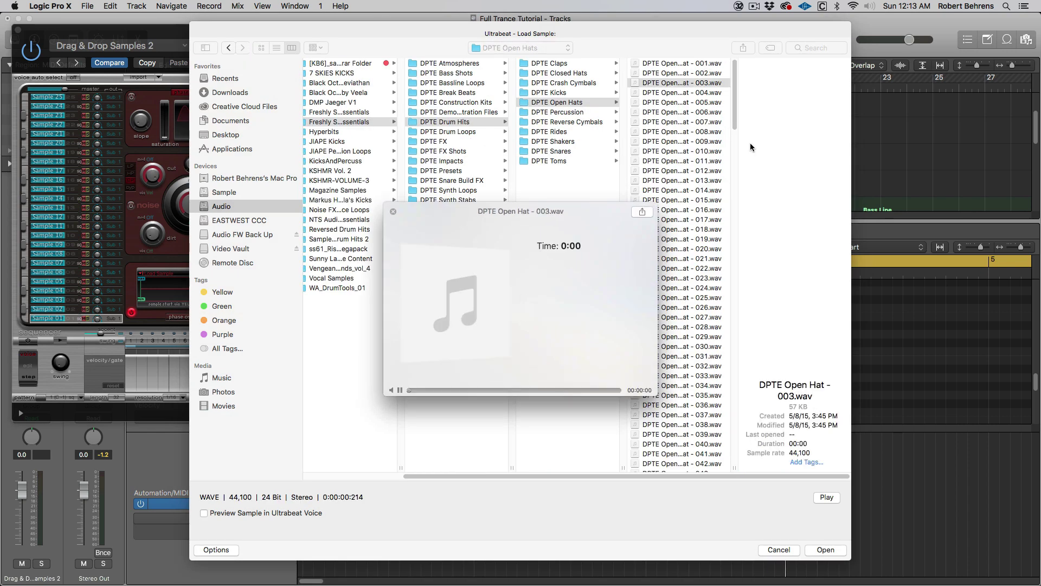
key("Up")
key("Down")
key("Down")
key("Down")
key("Down")
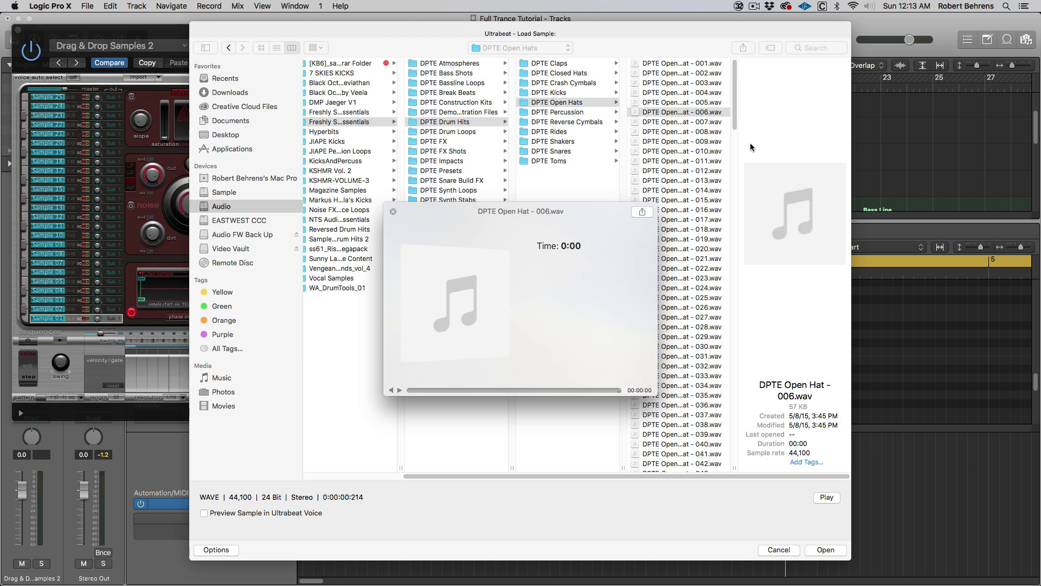
key("Down")
key("Up")
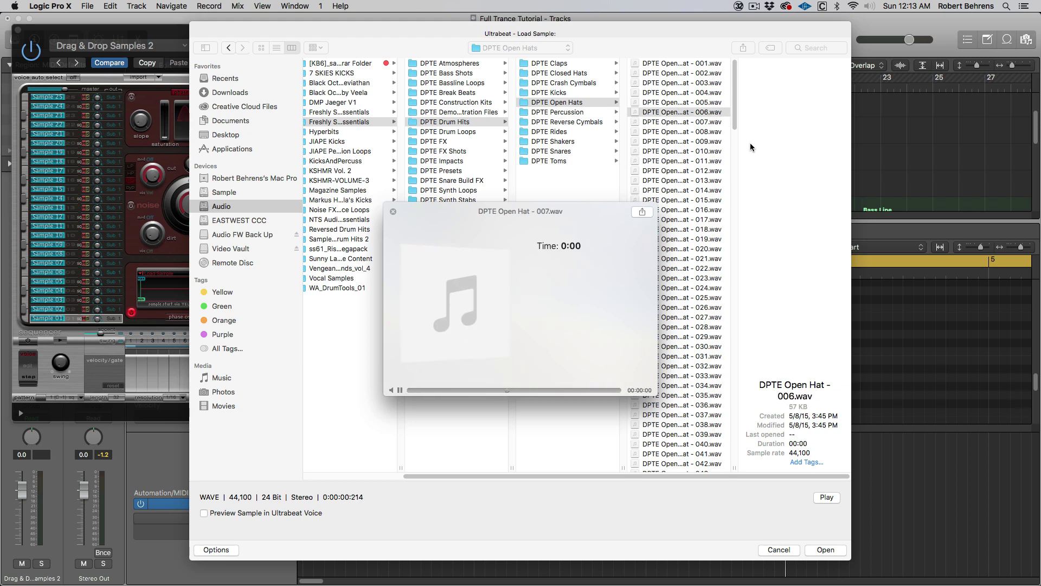
key("Up")
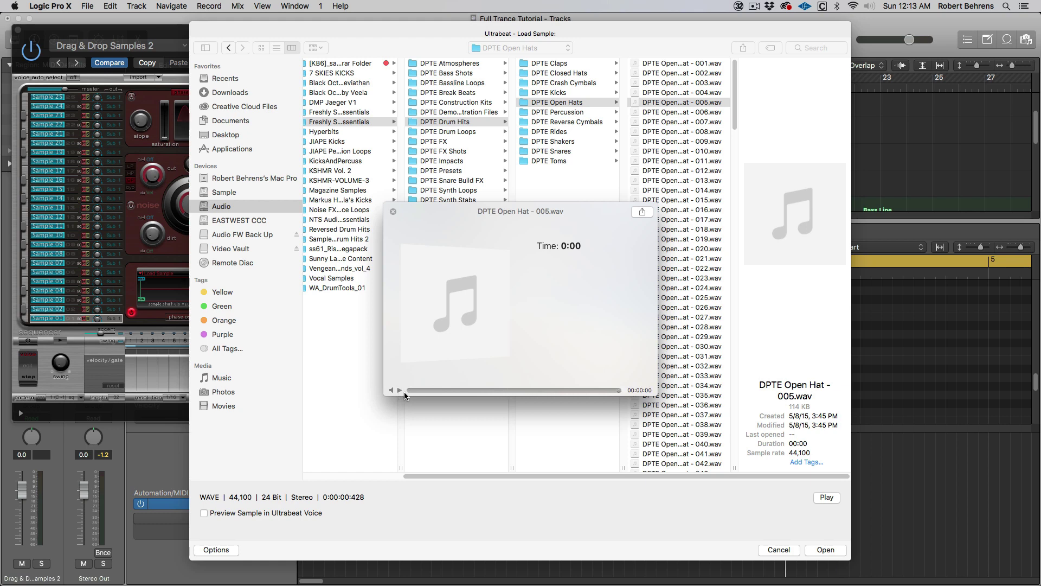
Step: Compare the open hat samples by previewing DPTE Open Hat 003.wav through 009.wav
key("Down")
key("Down")
left_click(670, 84)
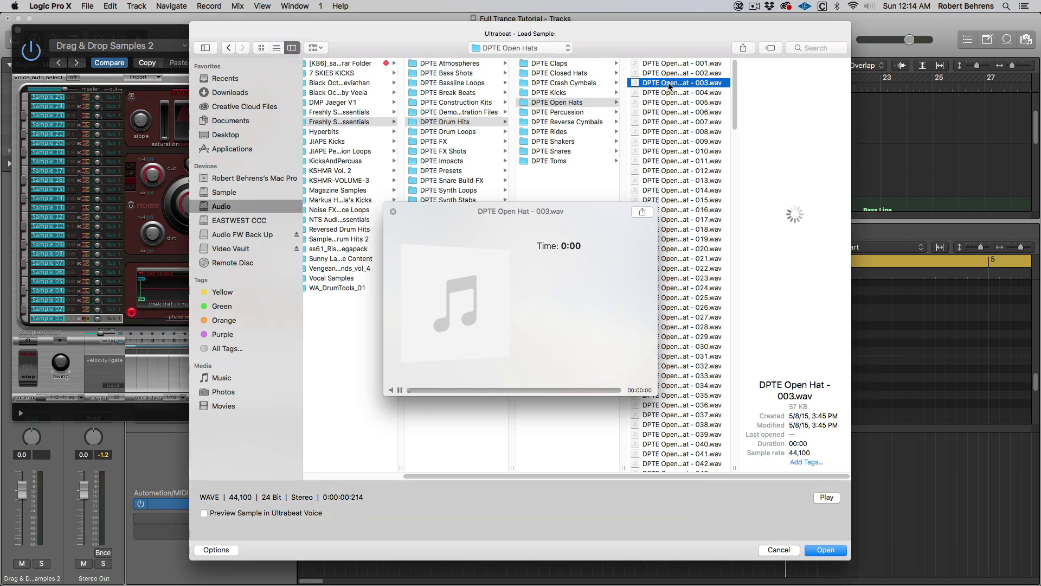
key("Down")
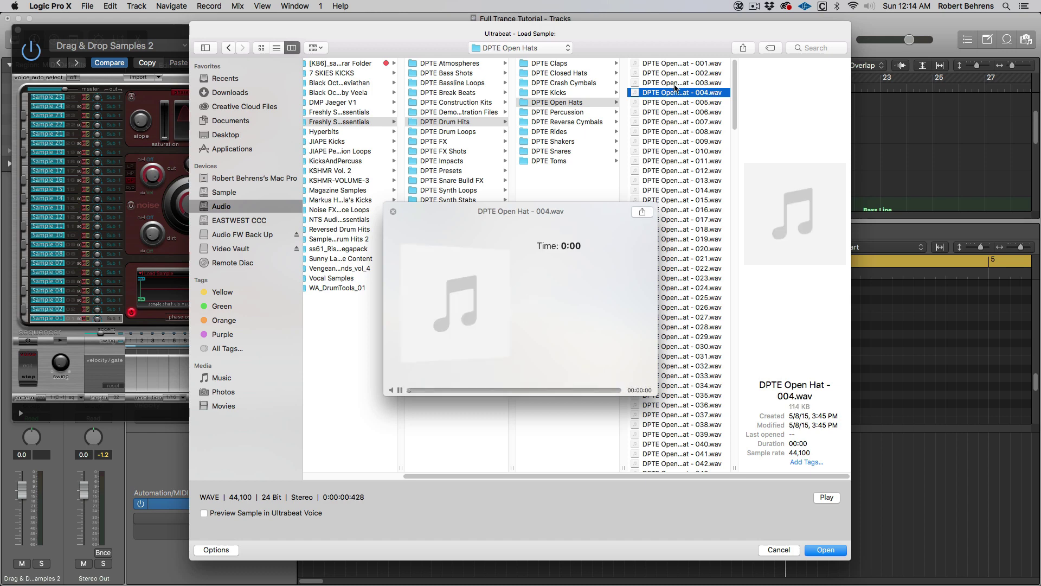
key("Down")
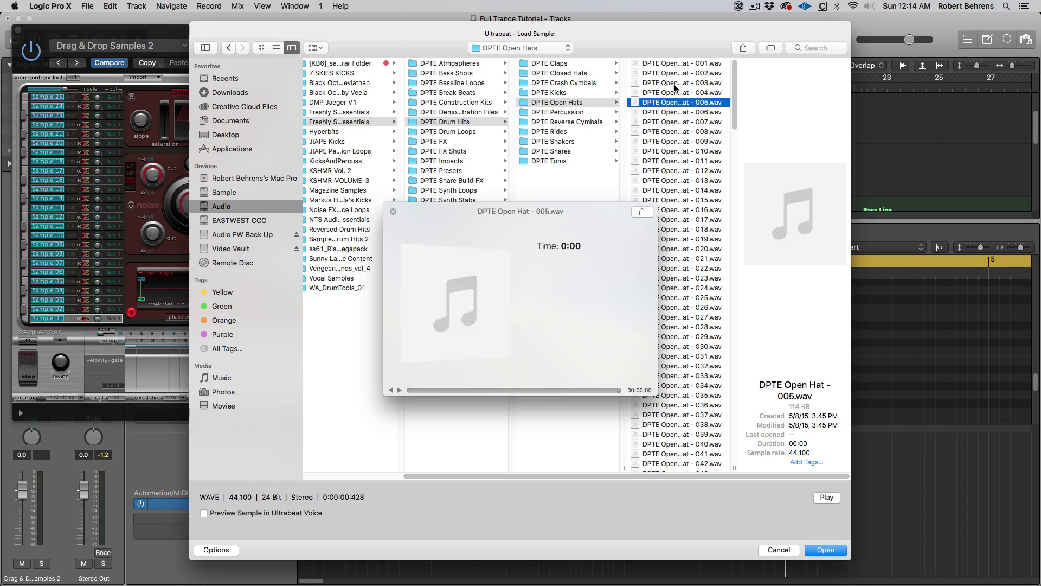
key("Down")
key("Up")
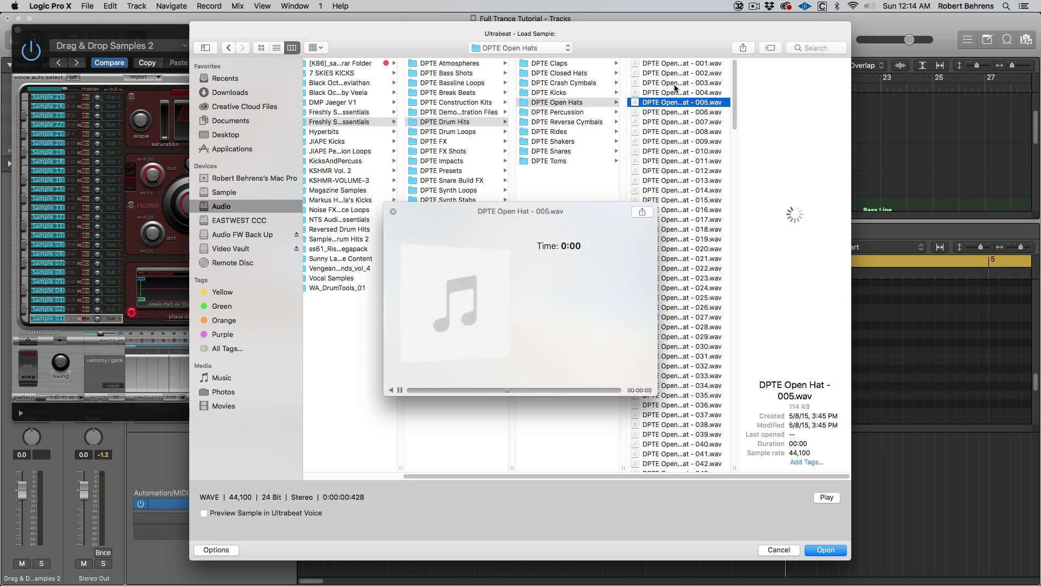
key("Down")
key("Down")
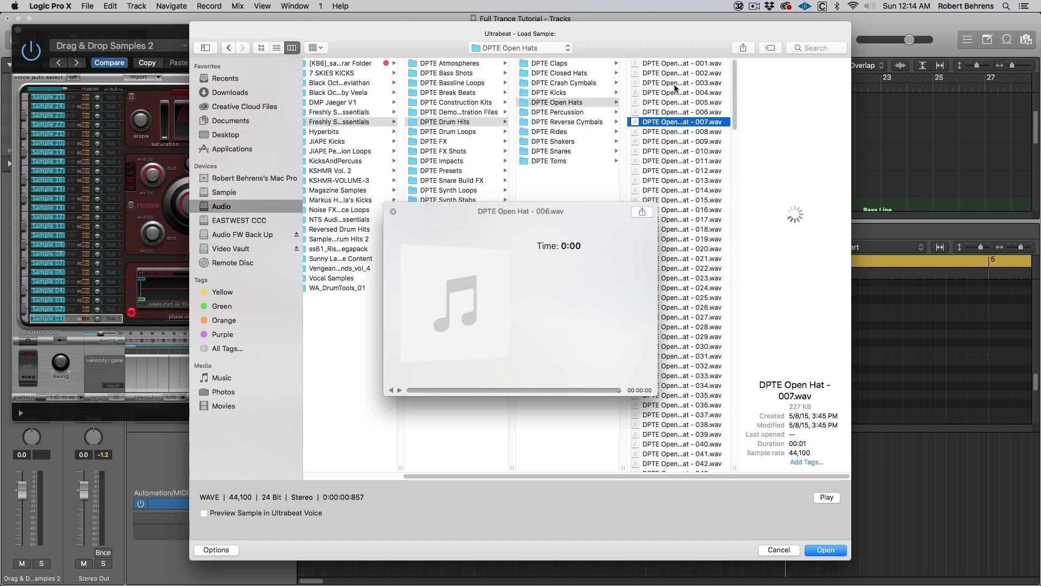
key("Down")
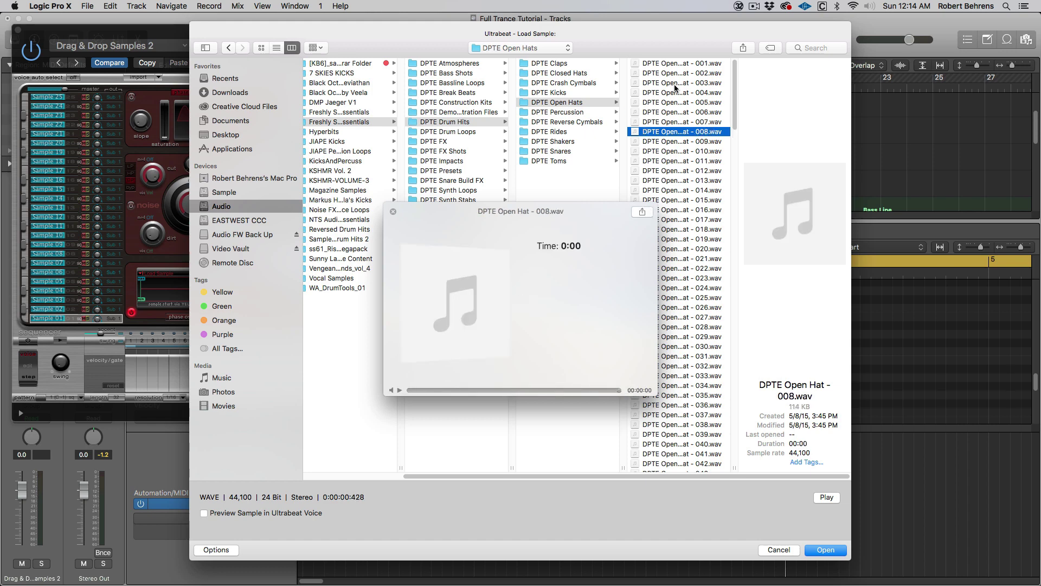
key("Down")
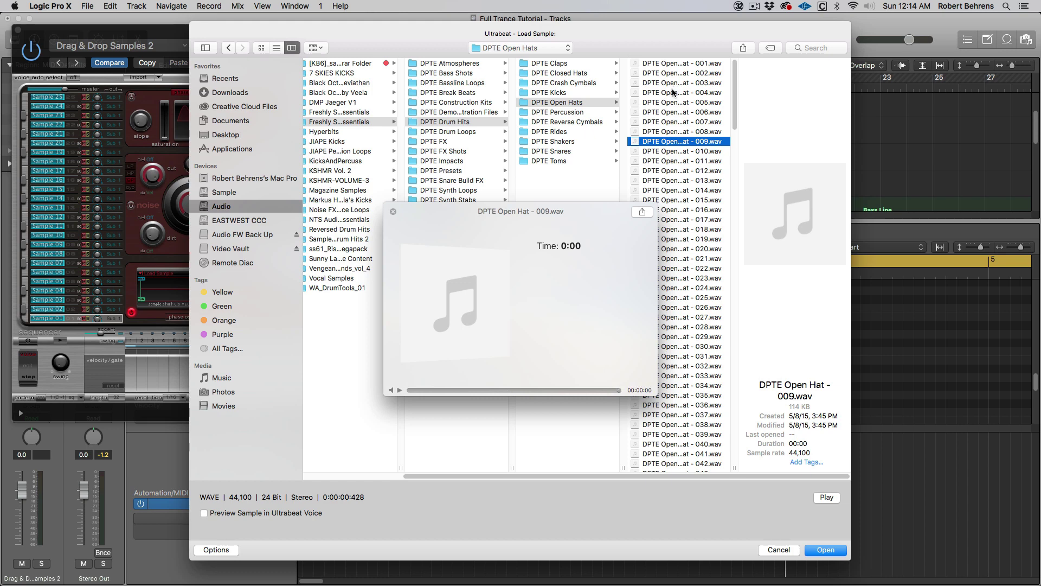
Step: Preview DPTE Open Hat 004.wav again, and load DPTE Open Hat - 005.wav into the Sample 01 voice
left_click(673, 92)
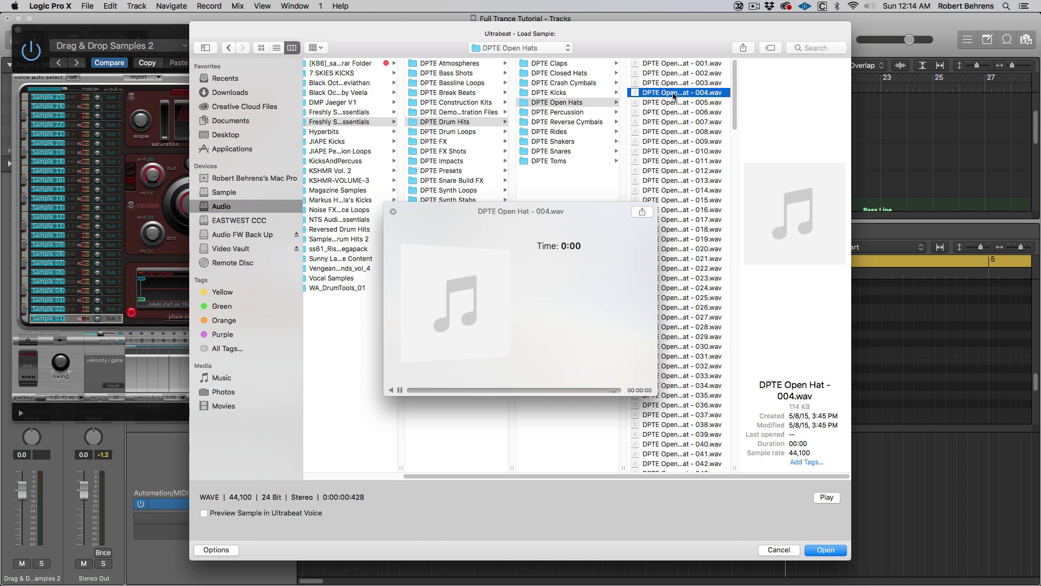
left_click(673, 103)
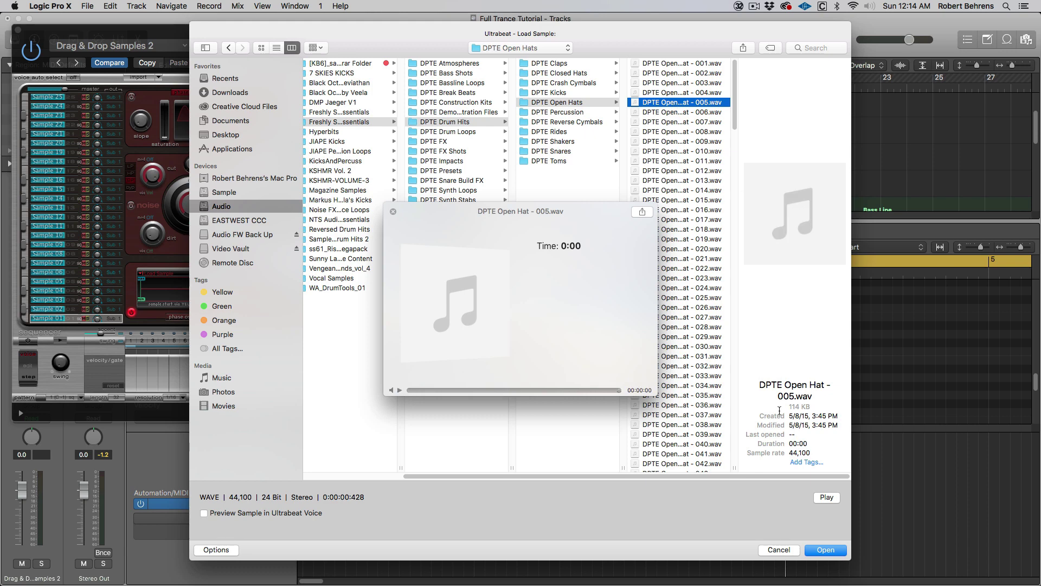
left_click(826, 550)
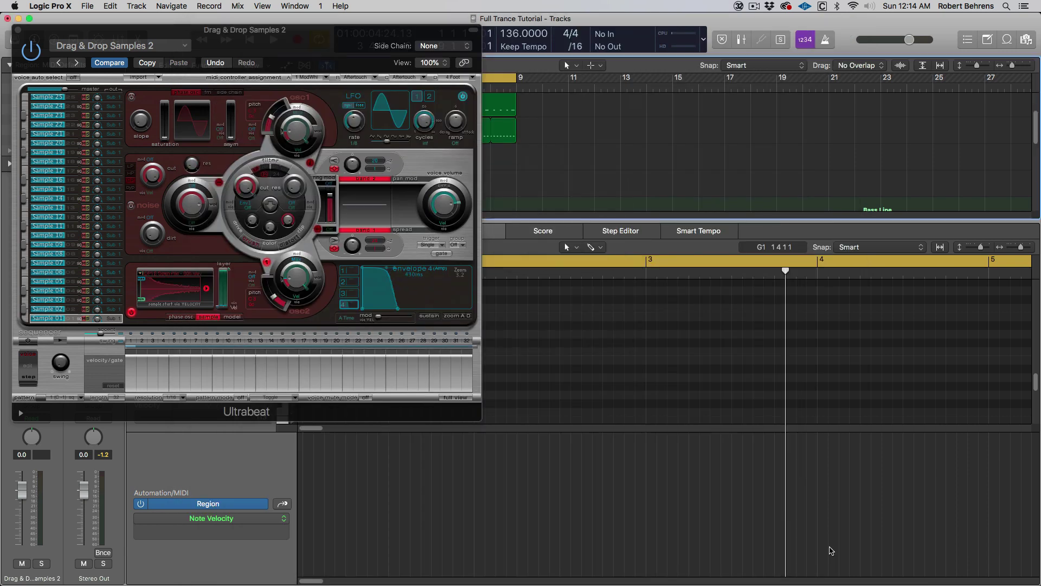
Step: Shorten envelope 4 of the Sample 01 voice to about 280 ms, check playback, and close Ultrabeat
left_click_drag(396, 306, 382, 270)
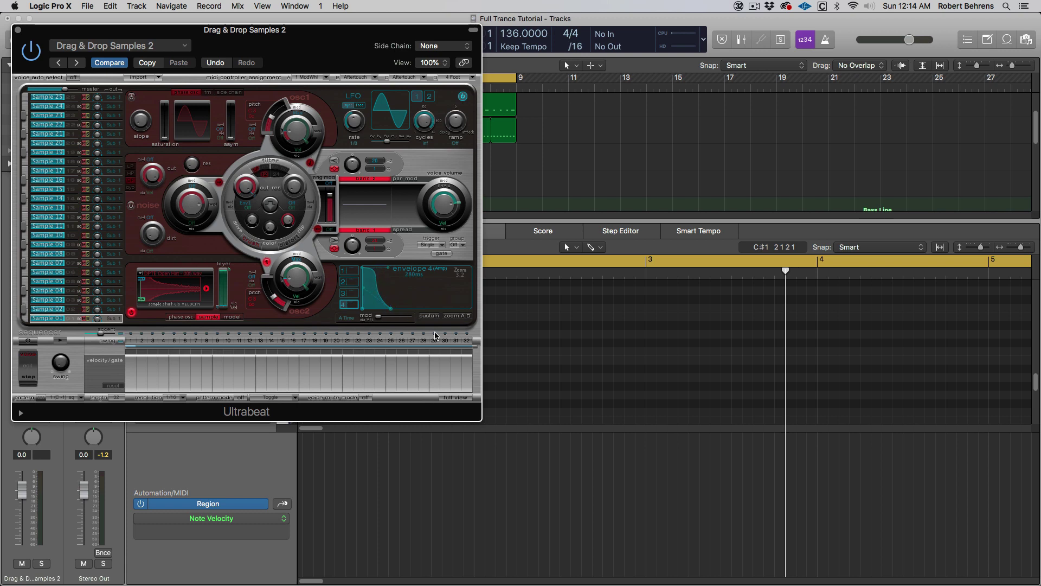
key("space")
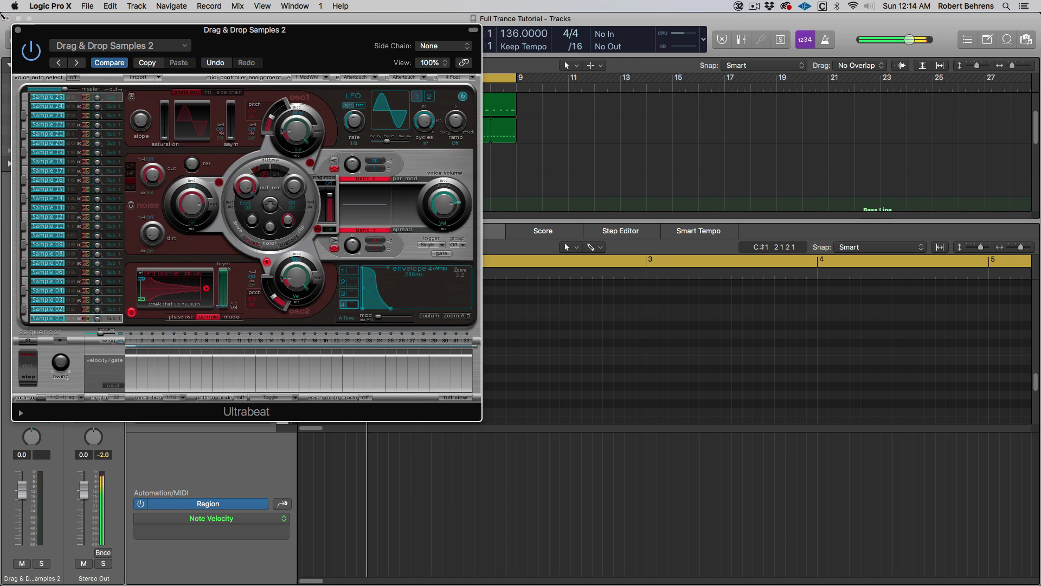
left_click(18, 30)
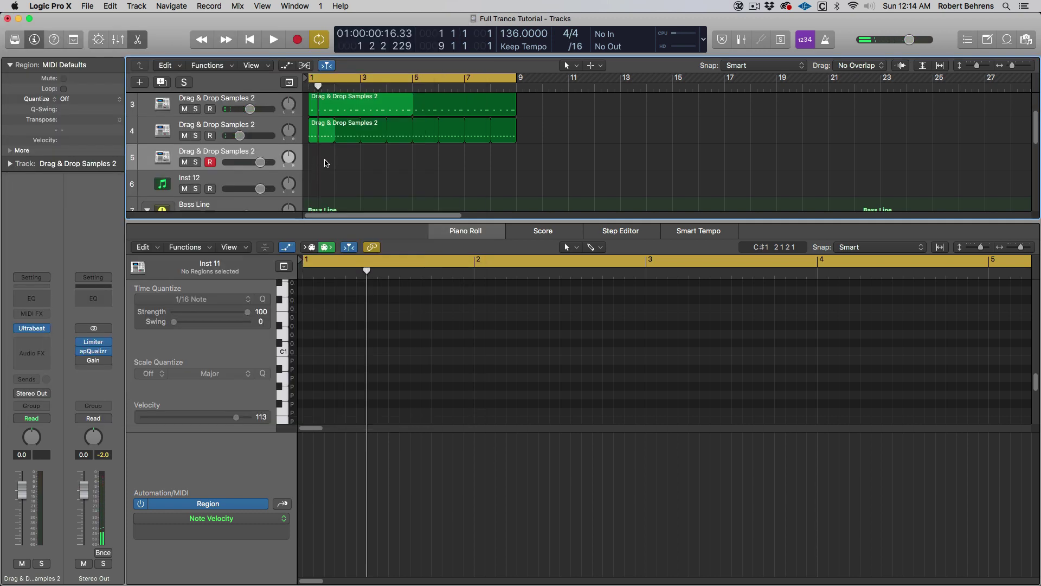
Step: Create an empty one-bar MIDI region at bar 1 on track 5 and show it in the Piano Roll
right_click(314, 158)
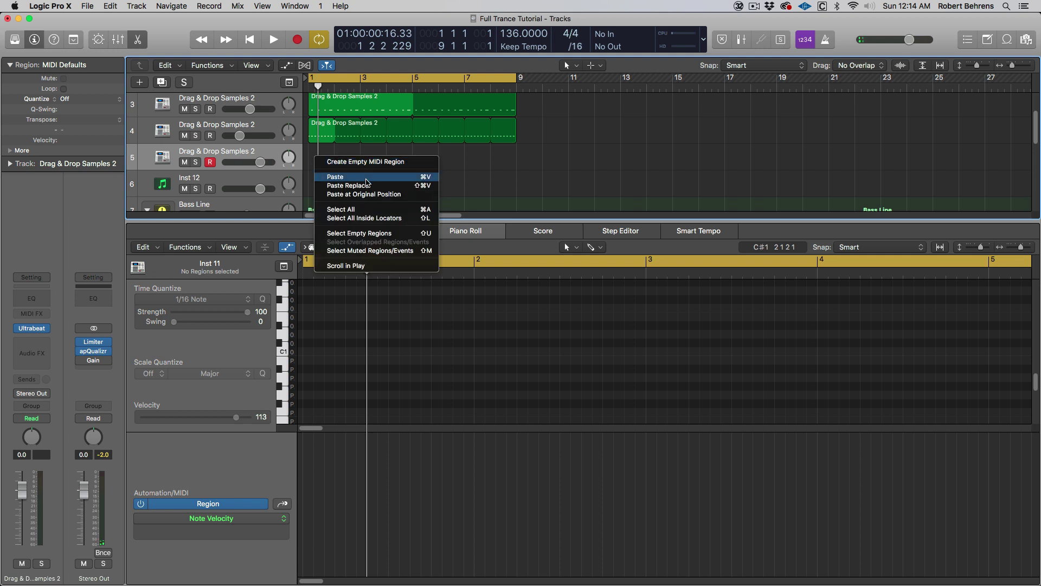
left_click(355, 161)
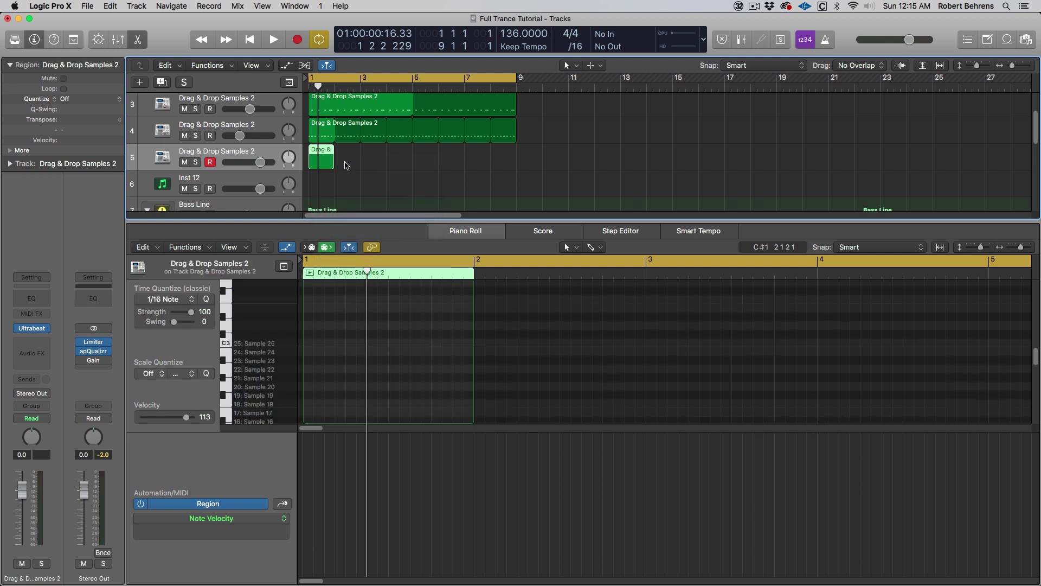
mouse_move(331, 163)
left_mouse_down()
mouse_move(362, 165)
mouse_move(324, 165)
left_mouse_up()
key("e")
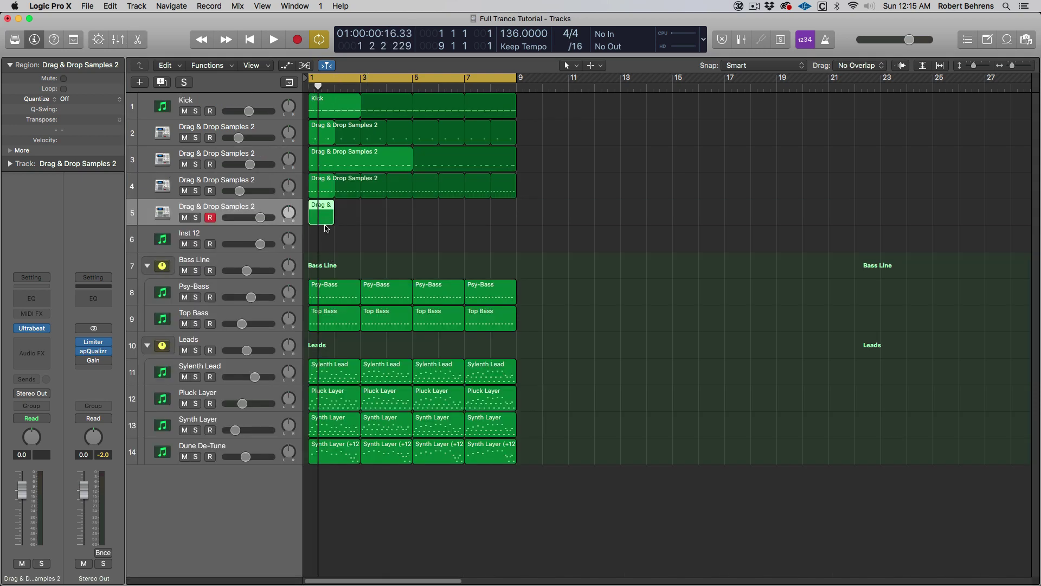
key("e")
scroll(262, 400, "down", 10)
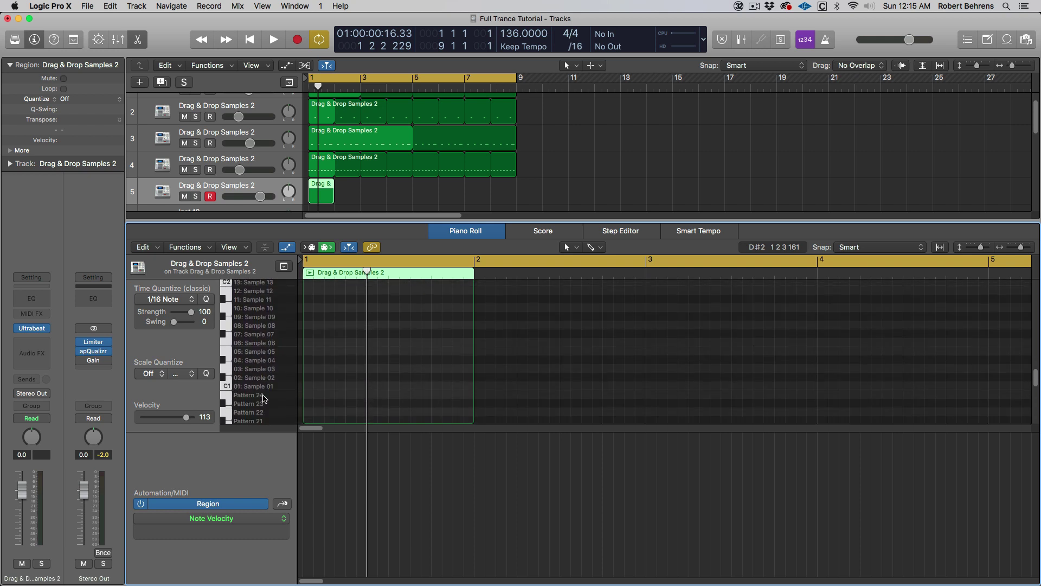
Step: Audition Sample 01, draw a note for it on the second sixteenth of bar 1 with the Pencil tool, and play it back
left_click(262, 386)
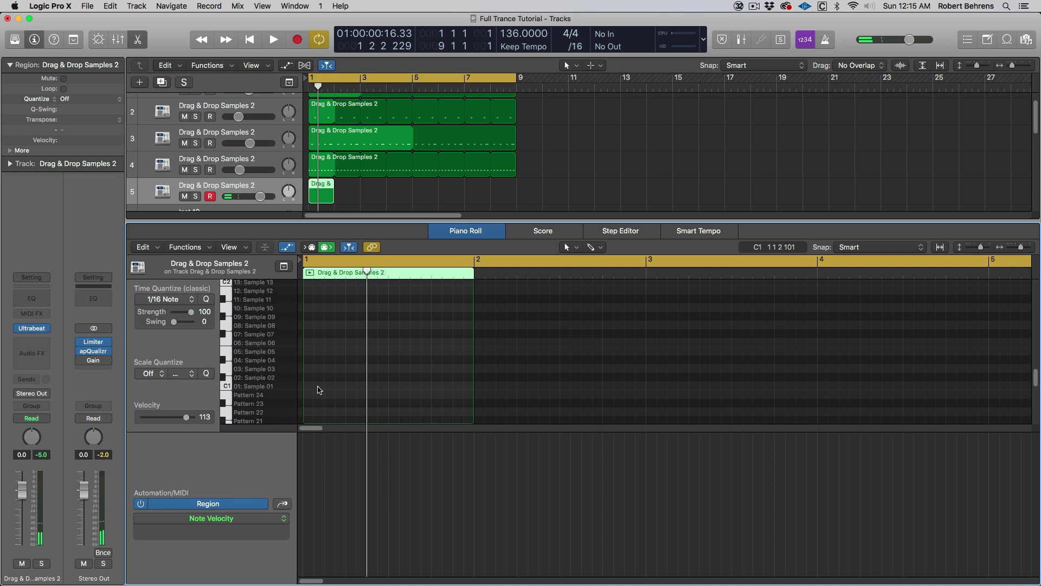
key("t")
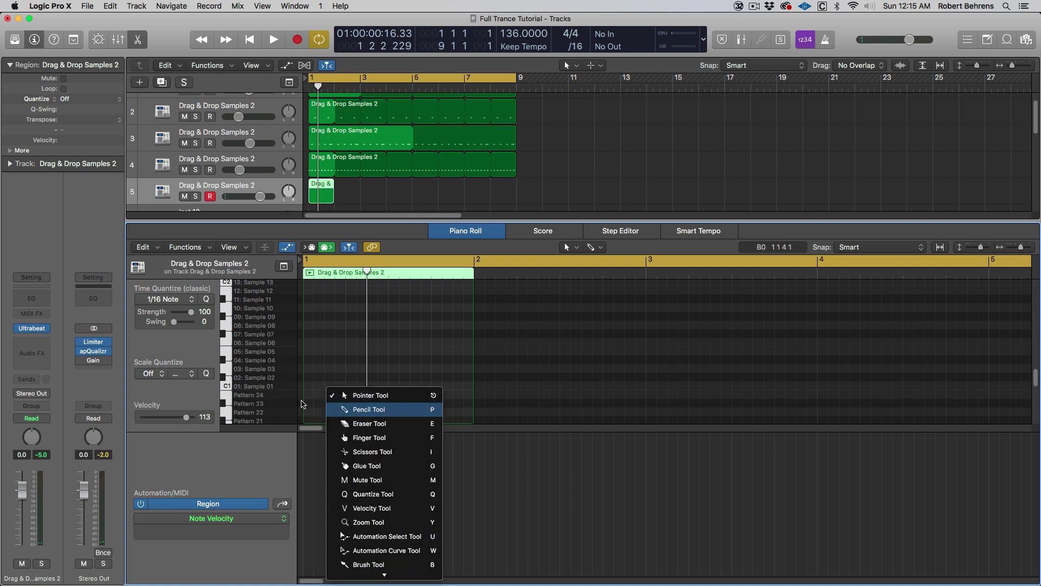
key("p")
left_click(265, 387)
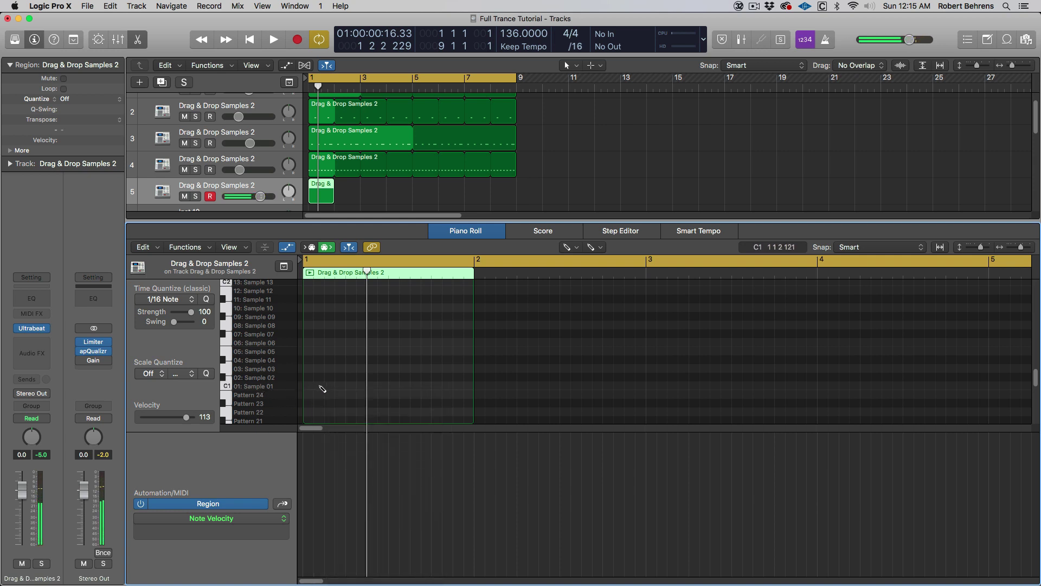
left_click(320, 386)
key("space")
key("space")
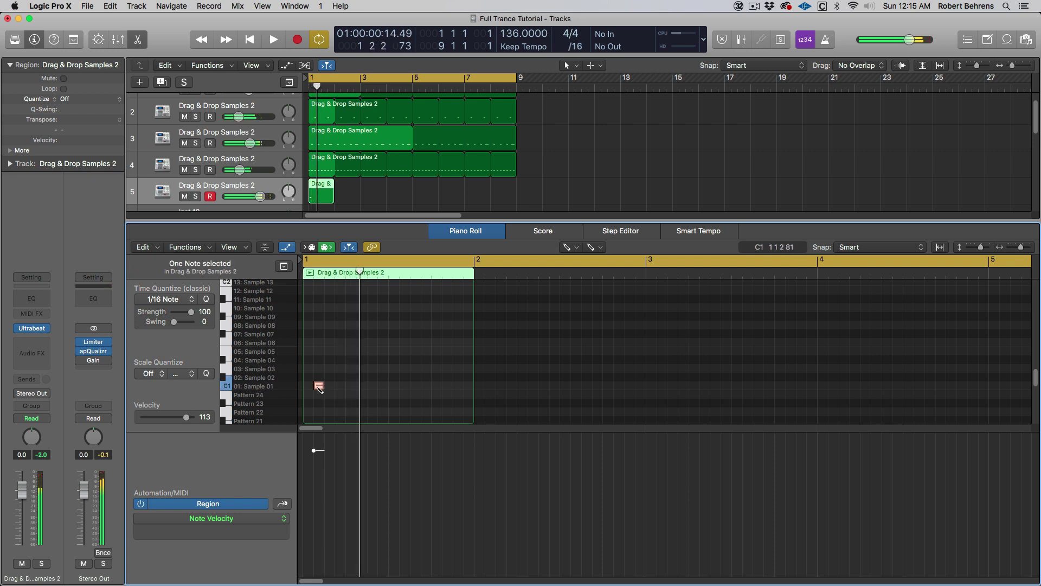
Step: Switch back to the Pointer tool, move the Sample 01 note to the offbeat of beat 1, and listen to the result
key("t")
key("t")
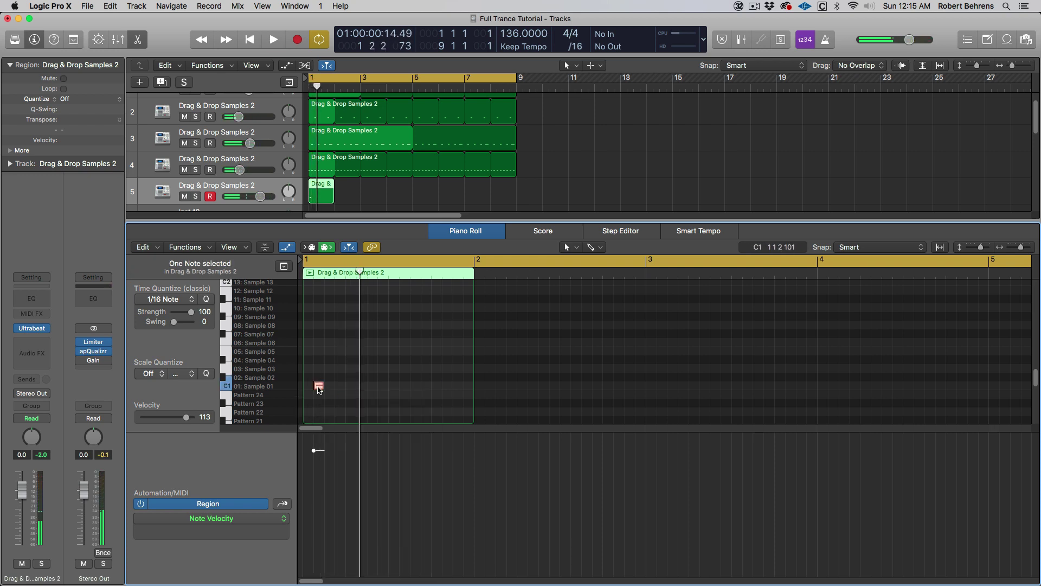
left_click(319, 386)
left_click_drag(319, 386, 335, 394)
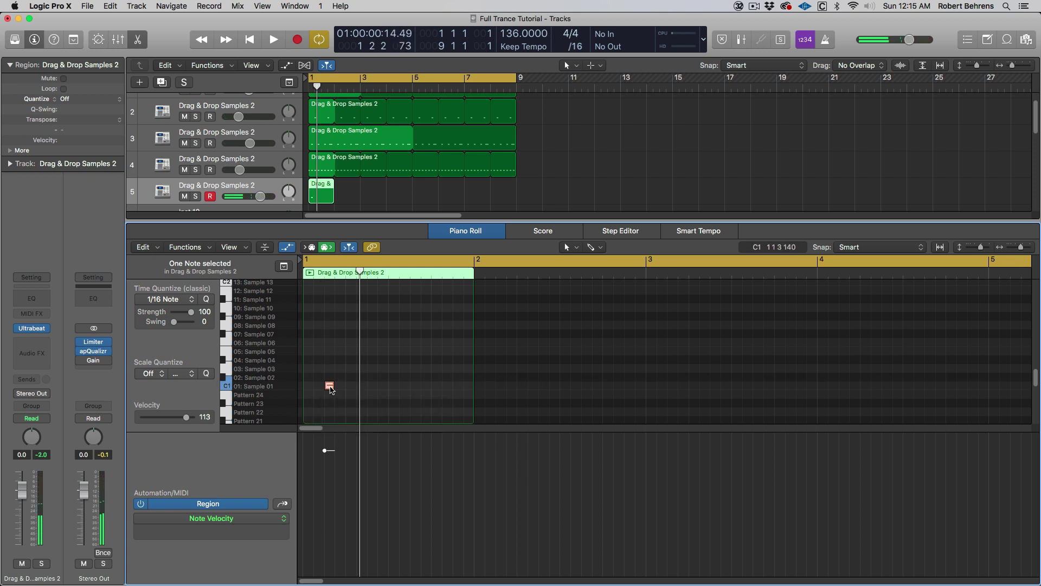
key("space")
key("space")
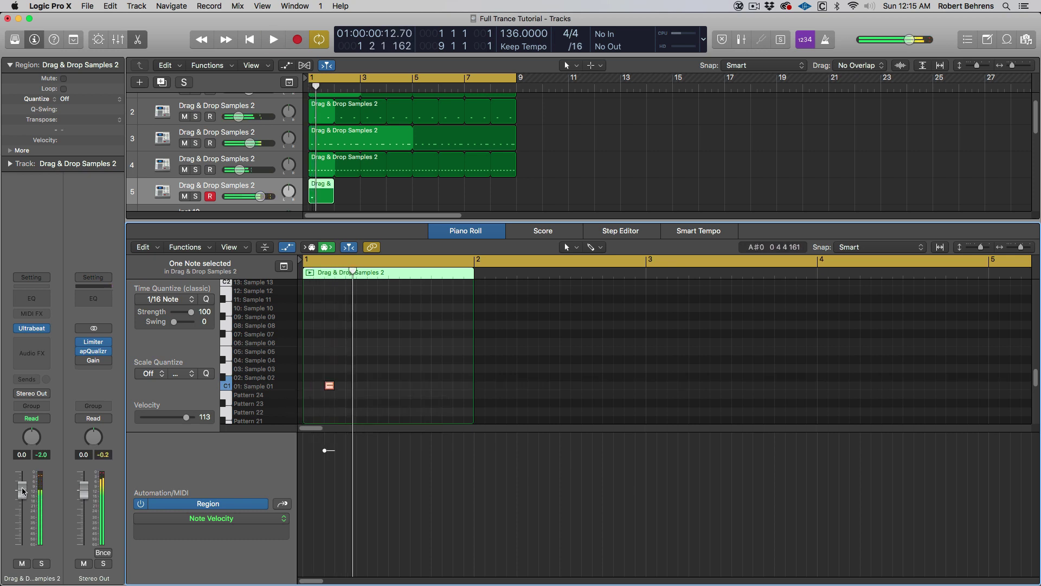
Step: Lower the track 5 volume to -8.4 dB and check the level in playback
left_click_drag(22, 491, 24, 530)
key("space")
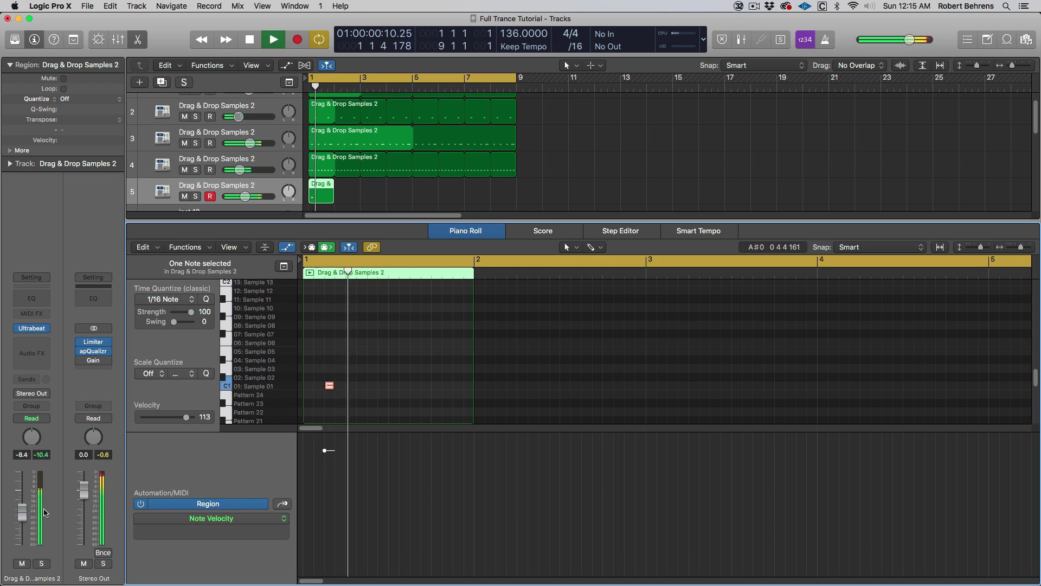
key("space")
Step: Copy the Sample 01 note to the offbeats of beats 2, 3 and 4, and listen to the pattern
left_click(329, 386)
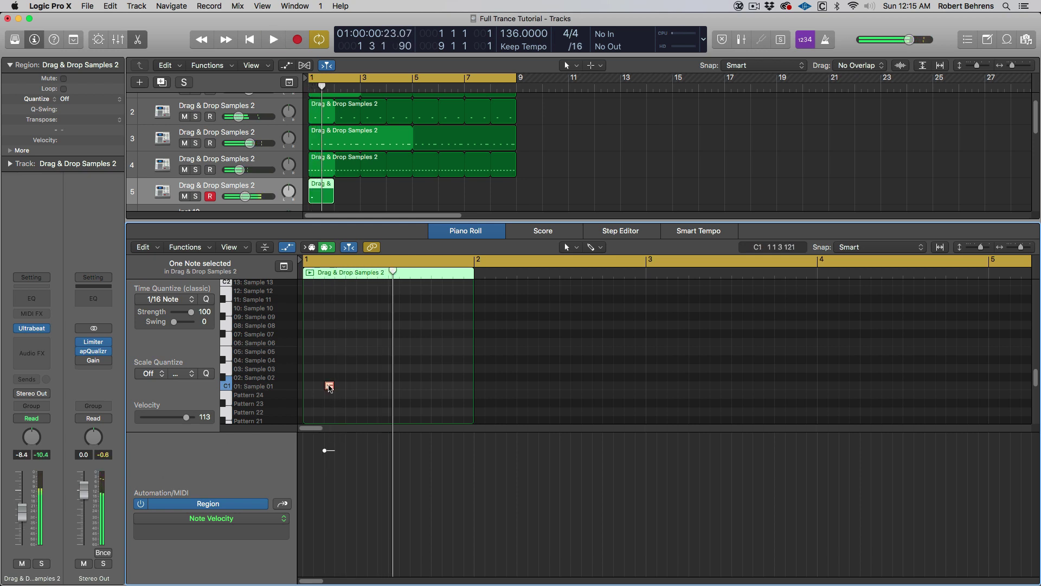
left_click_drag(329, 386, 372, 387)
left_click_drag(309, 369, 415, 421)
left_click_drag(329, 388, 418, 388)
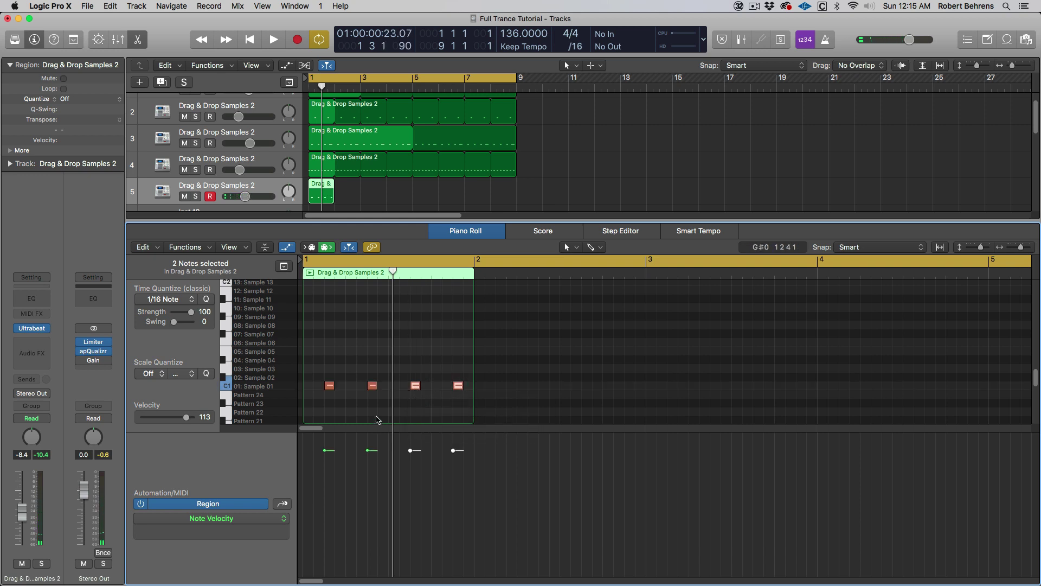
key("space")
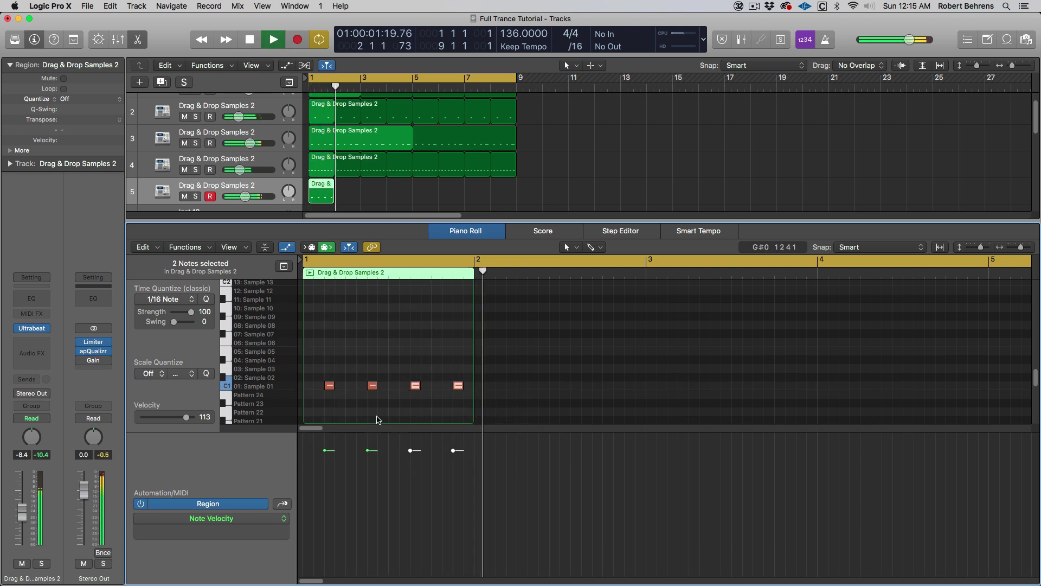
key("space")
Step: Reopen Ultrabeat on track 5, fine-tune the Sample 01 open hat voice during playback, and close the plug-in
left_click(33, 329)
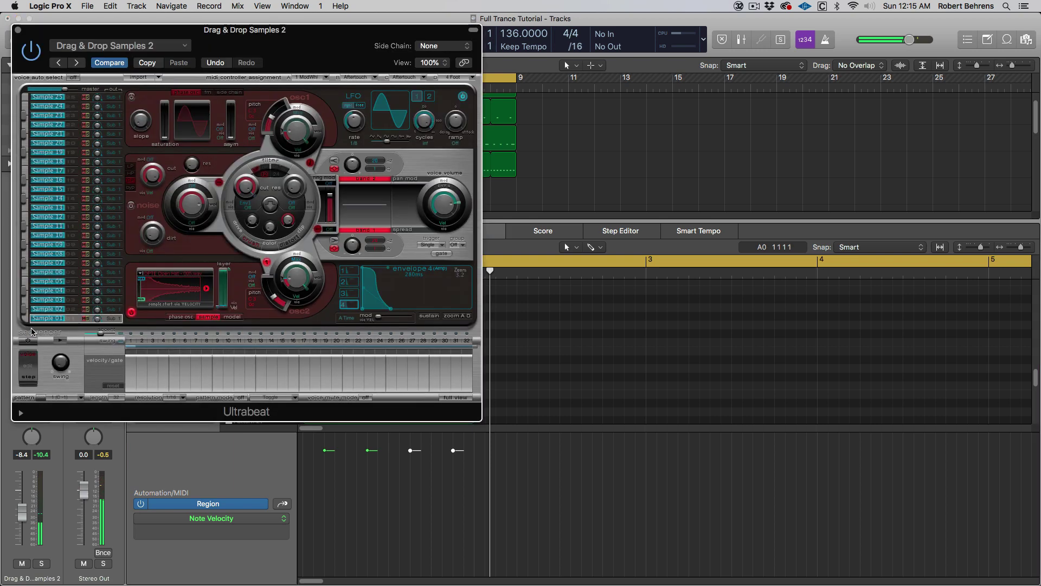
key("space")
left_click_drag(274, 299, 274, 297)
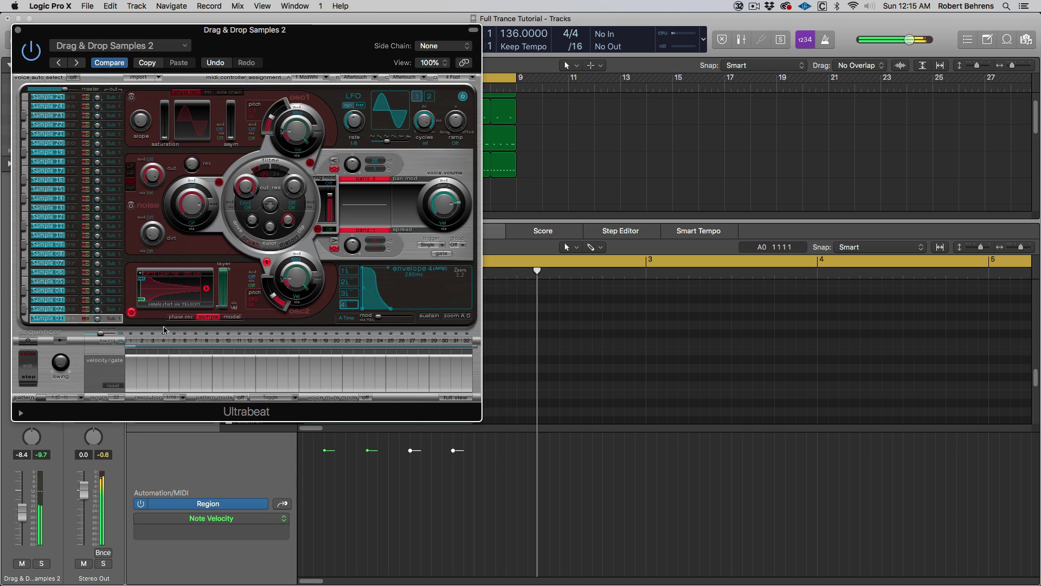
left_click(18, 31)
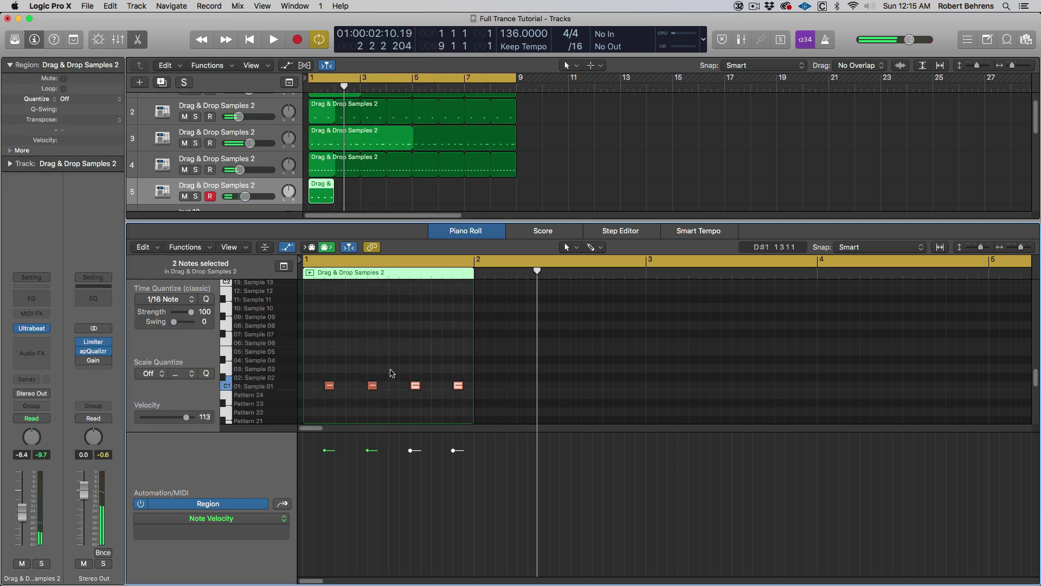
Step: Loop the track 5 open hat region to bar 9 and lower its track volume to -12.2 dB during playback
left_click_drag(333, 179, 516, 204)
key("space")
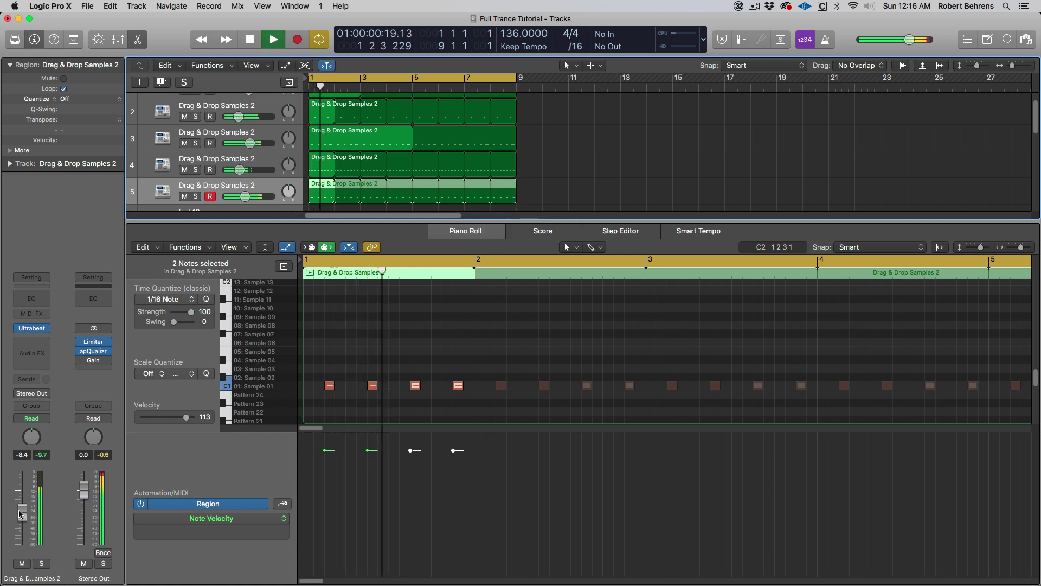
left_click_drag(21, 513, 24, 522)
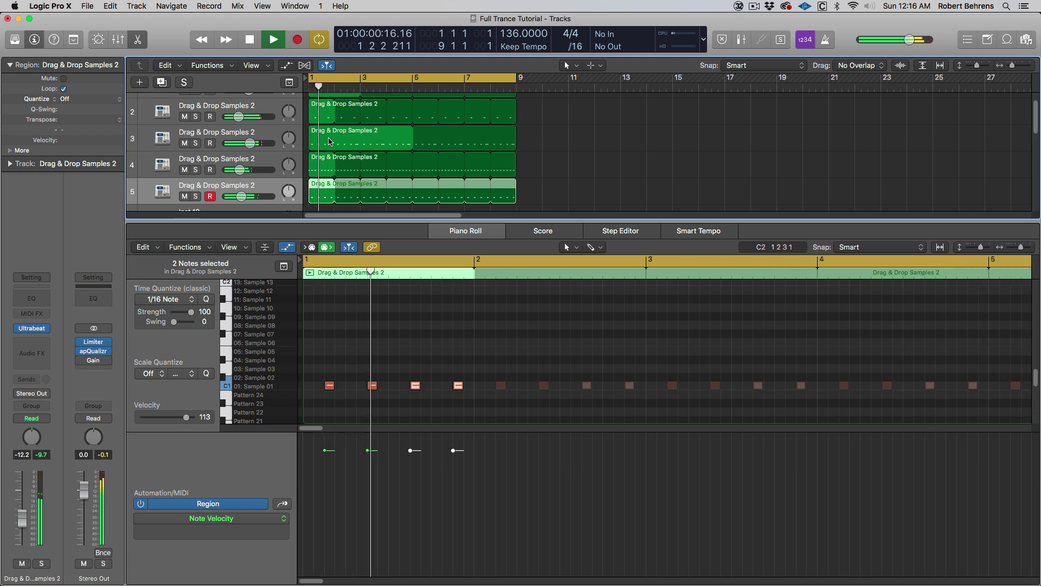
key("space")
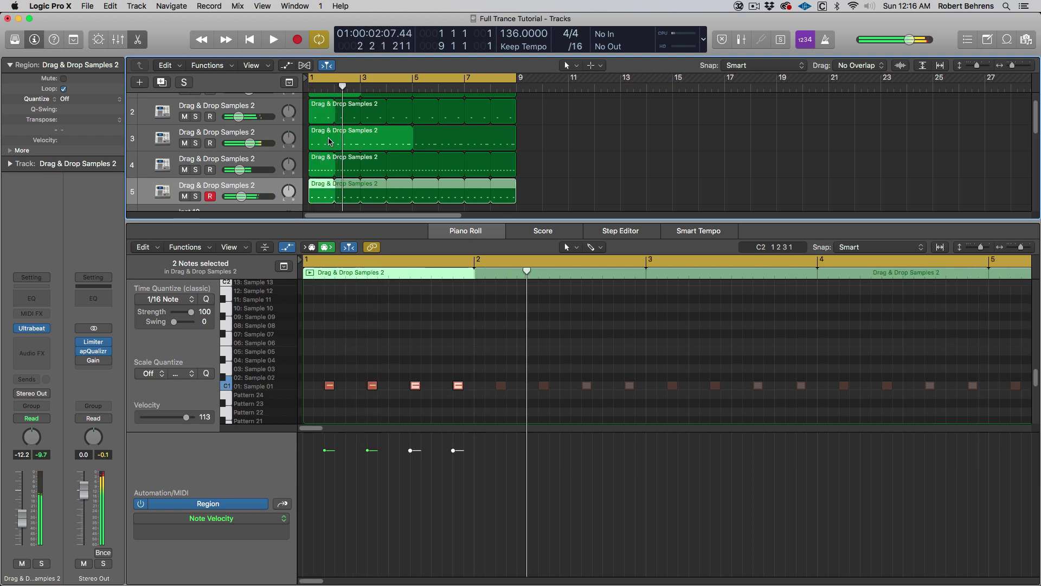
left_click_drag(503, 219, 502, 445)
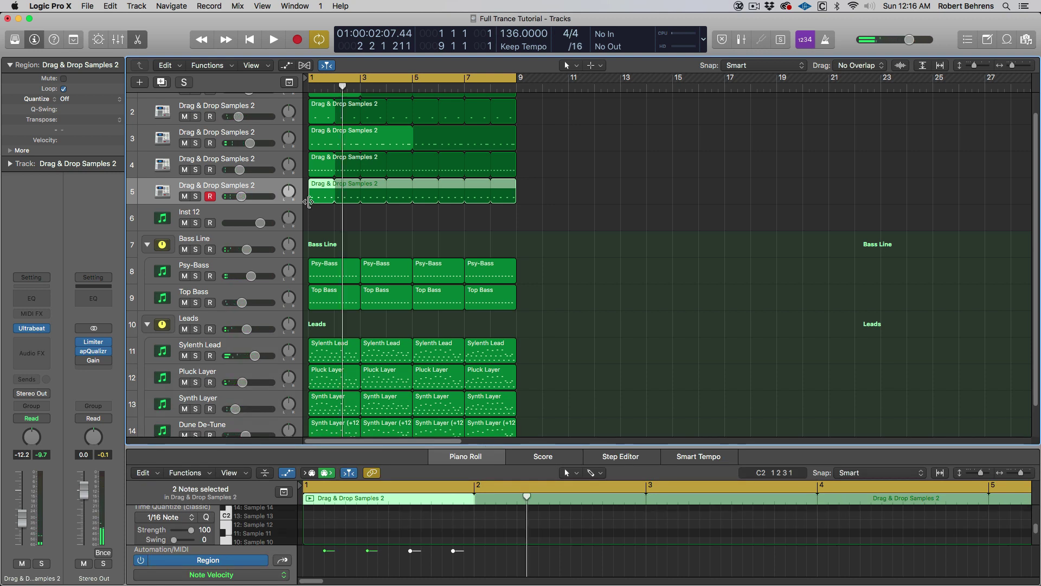
Step: Create one new audio track below track 5 with Input 1 + 2 and Output 1 + 2
left_click(141, 84)
left_click(512, 52)
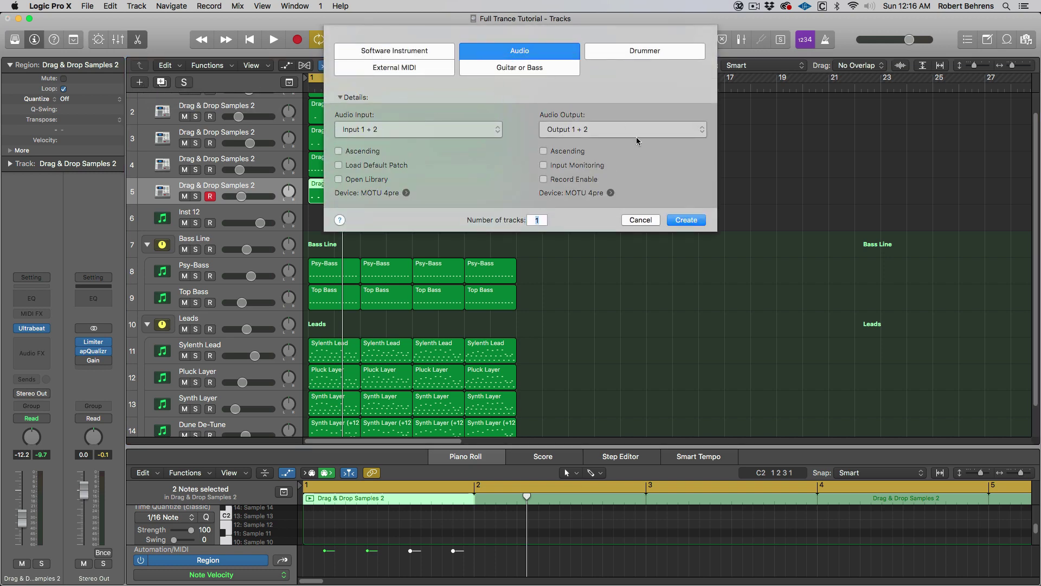
left_click(687, 221)
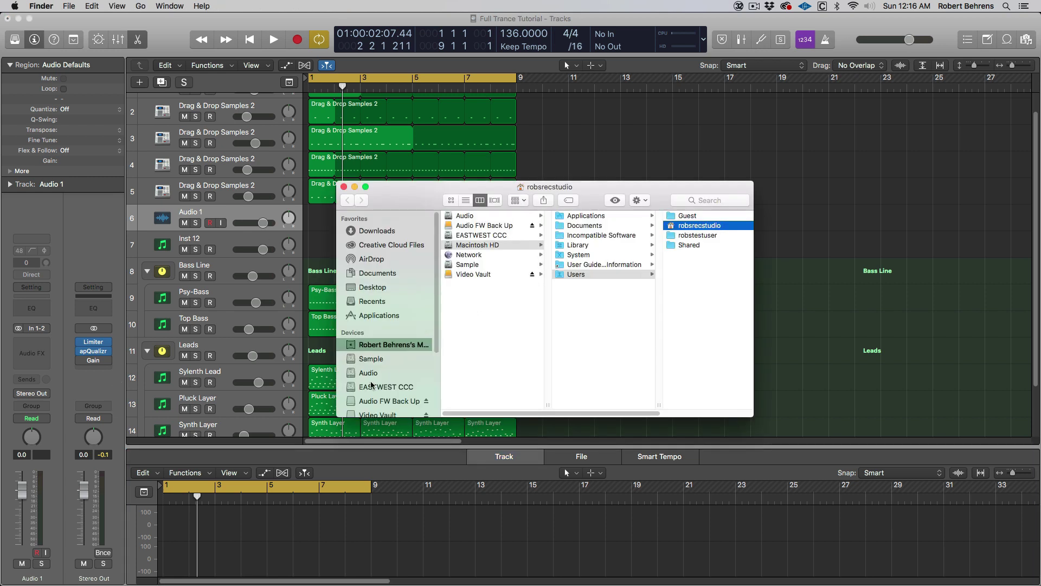
Step: In Finder, open the Audio drive's Sample Libraries > Reversed Drum Hits > Open Hats Rev folder and select Open Hat Rev1.aif
left_click(369, 373)
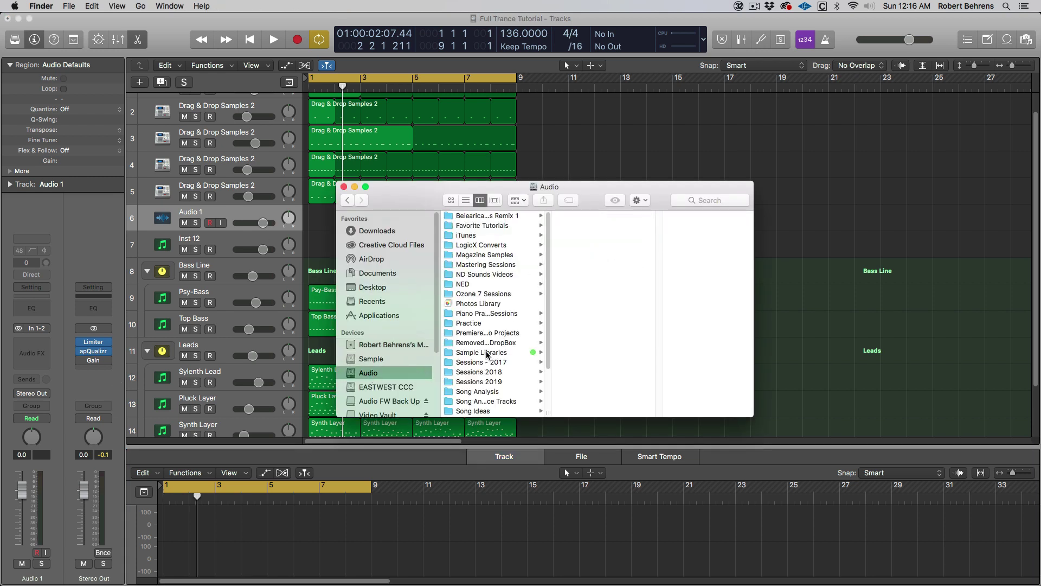
left_click(487, 353)
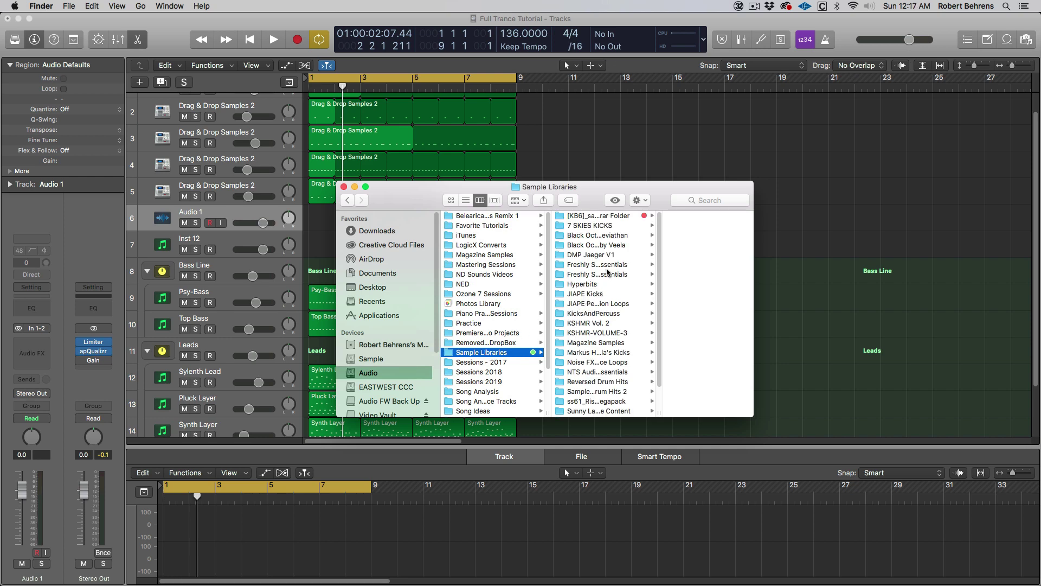
scroll(607, 273, "down", 3)
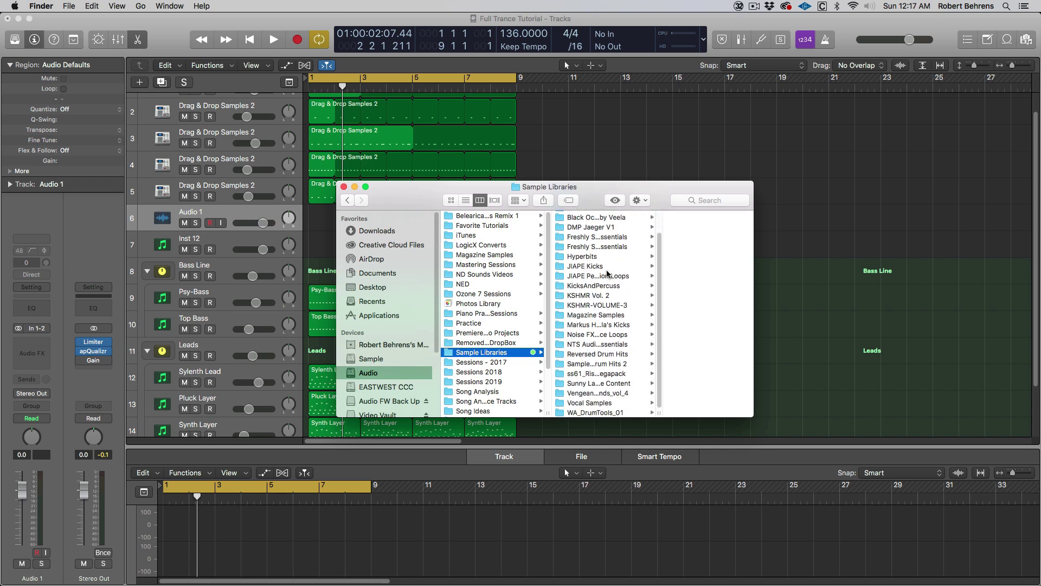
left_click(600, 355)
left_click(681, 217)
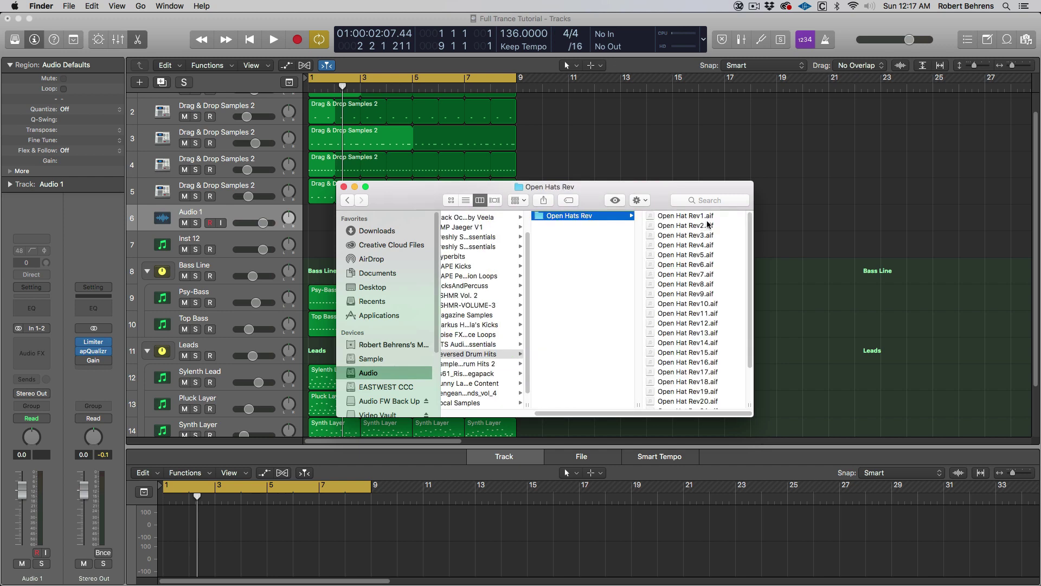
left_click(686, 216)
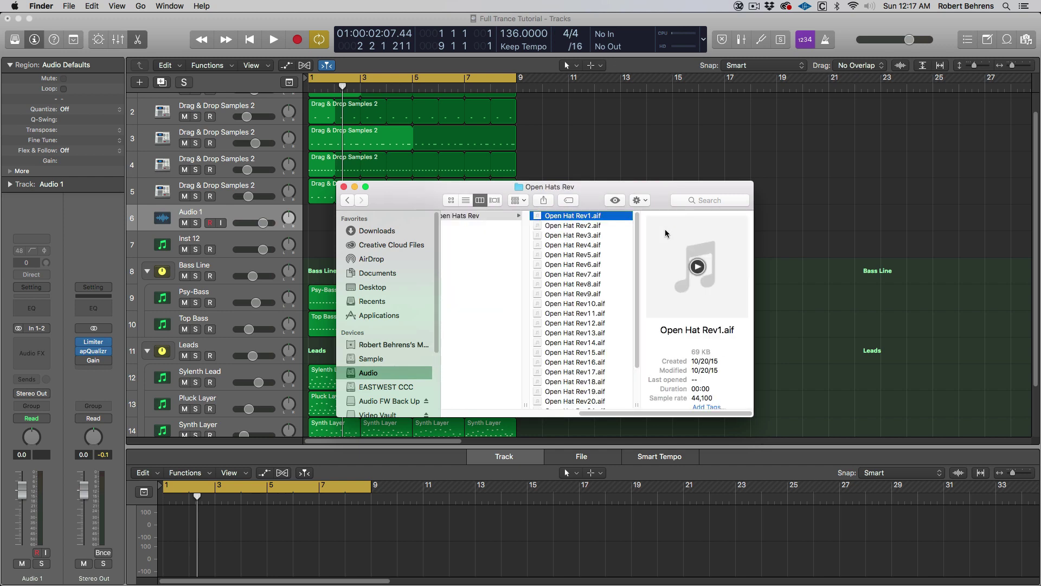
Step: Preview the reversed open hat samples from Open Hat Rev1.aif onward, ending on Open Hat Rev3.aif, and close the preview
key("space")
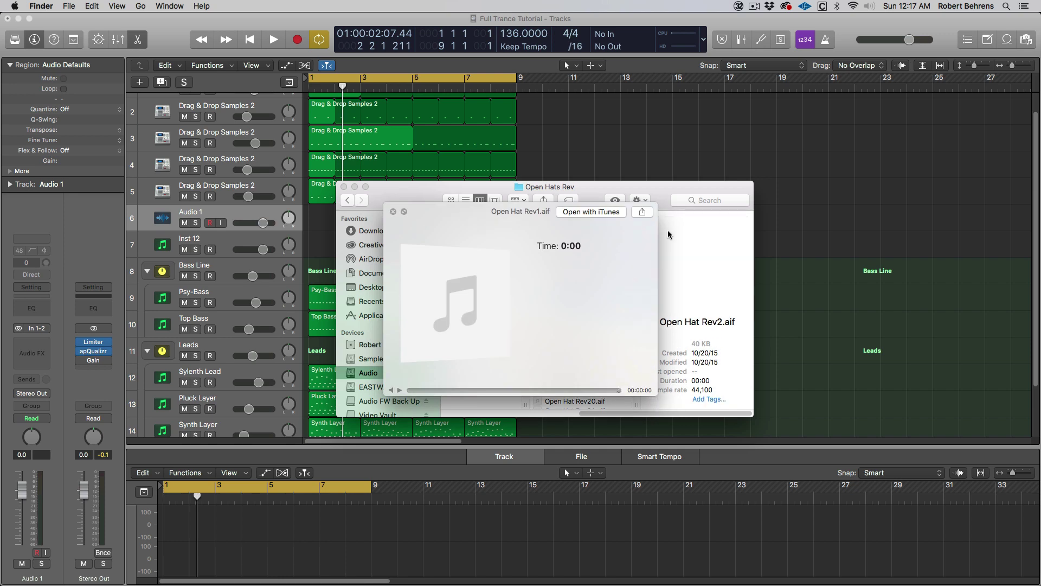
key("Down")
key("Down")
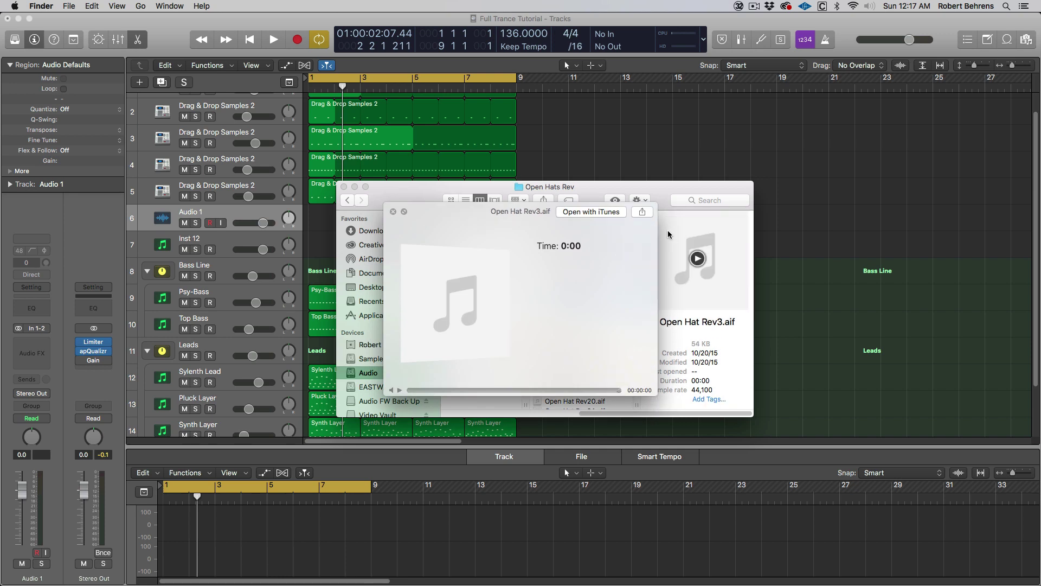
key("Down")
key("Up")
left_click(394, 212)
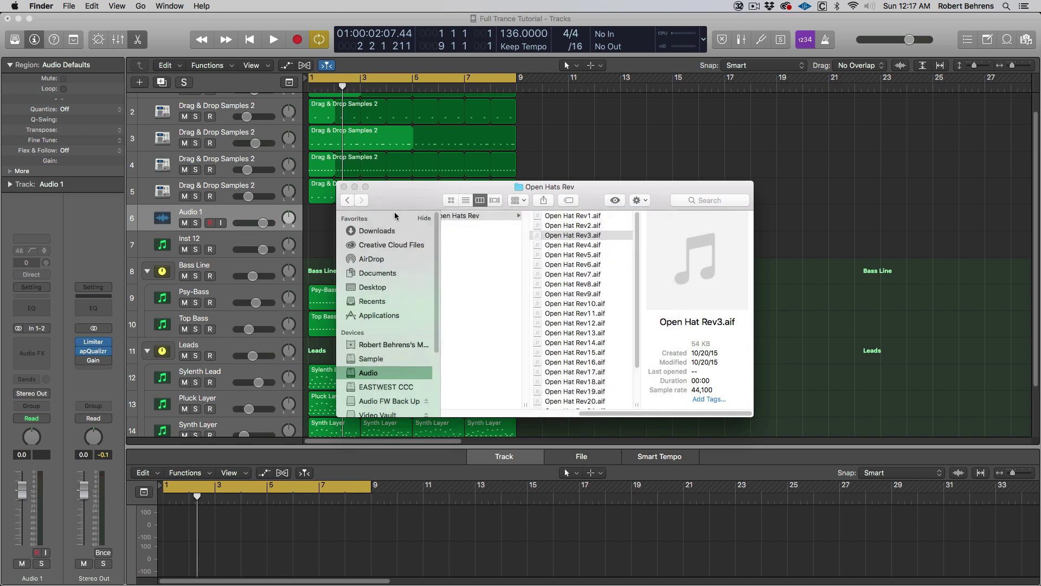
Step: Add Open Hat Rev3.aif to the new audio track 6 in bar 2 and close the Finder window
left_click_drag(442, 190, 670, 199)
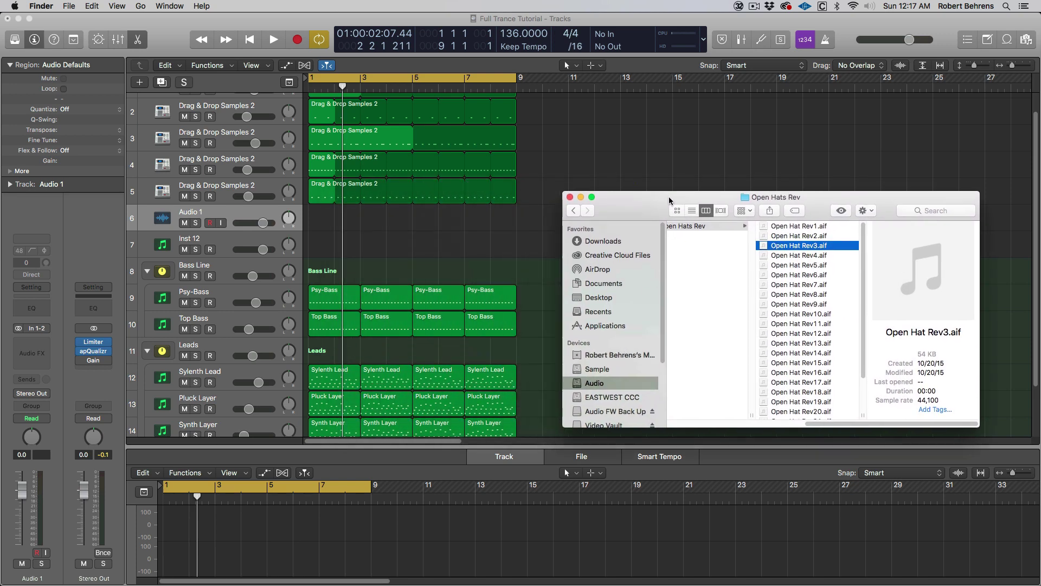
left_click_drag(765, 247, 304, 177)
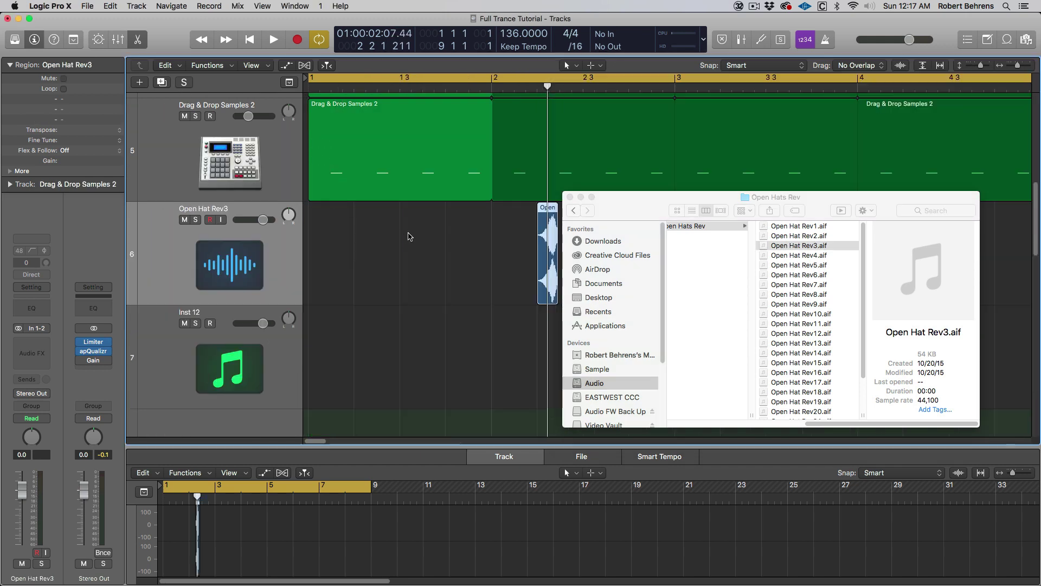
left_click(569, 196)
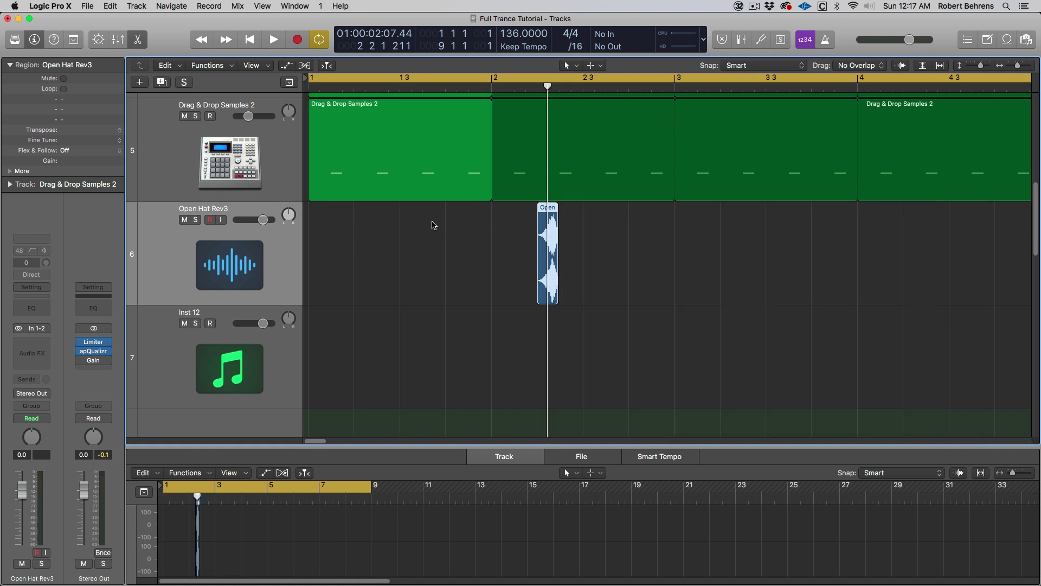
Step: Listen to the reversed hat in the mix and move its region into the second half of beat 3 in bar 2
key("space")
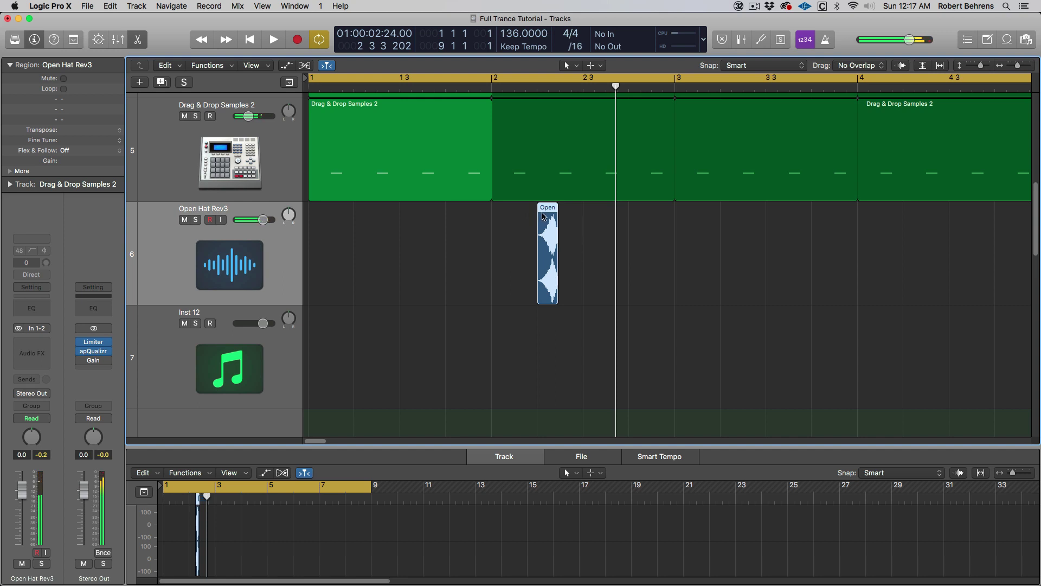
key("space")
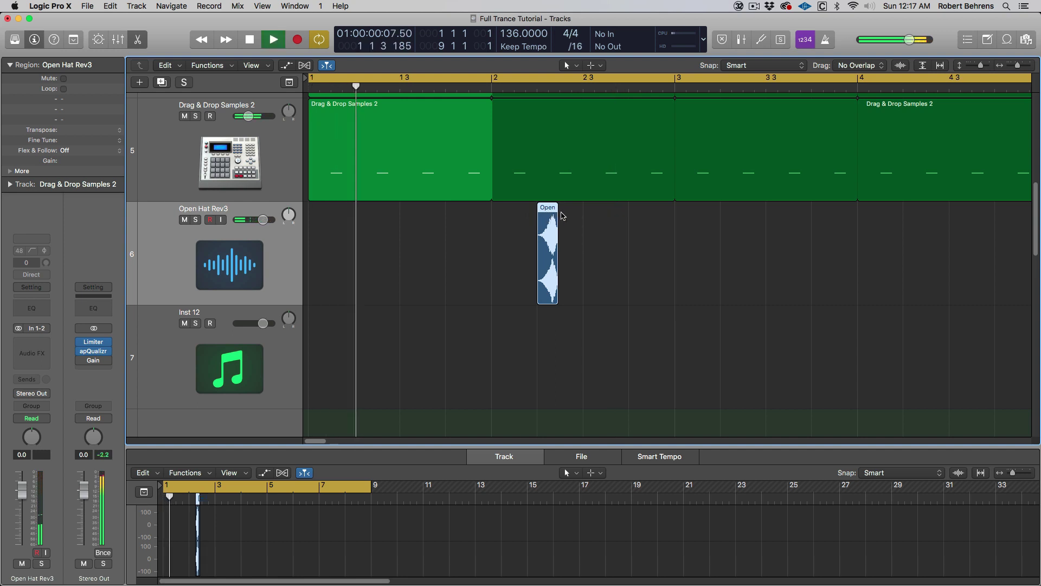
left_click_drag(549, 215, 618, 218)
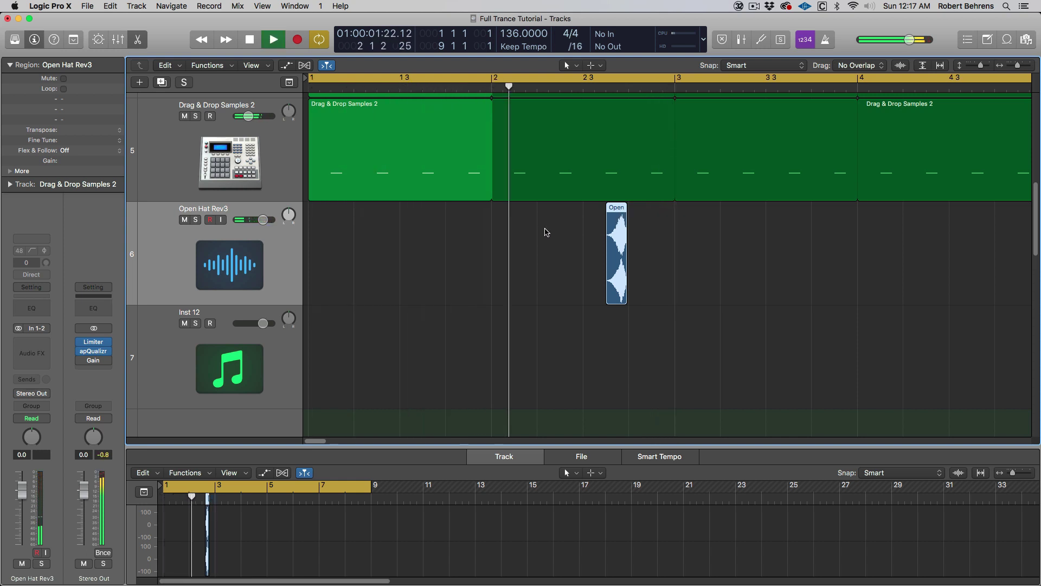
key("space")
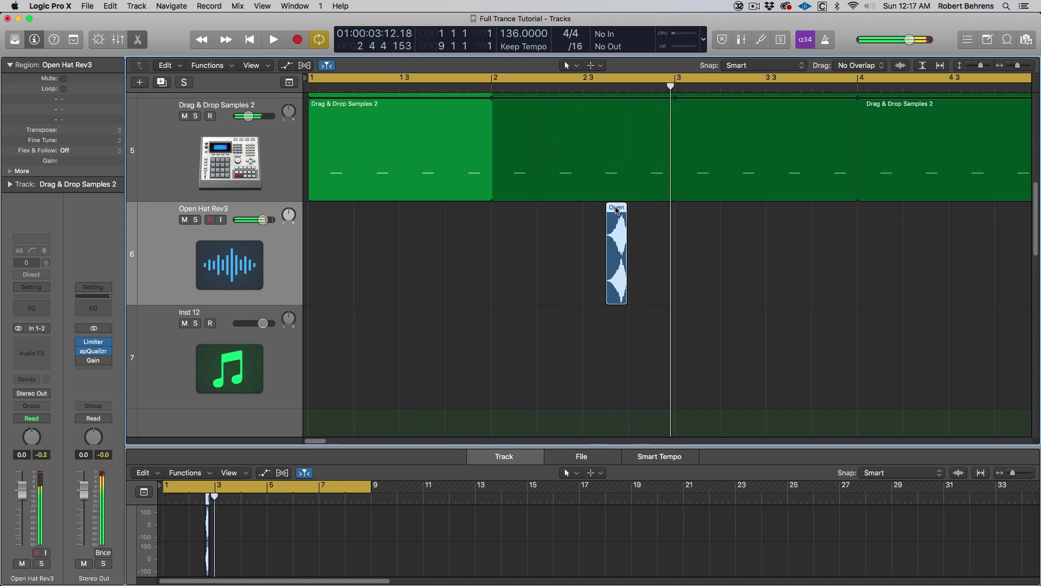
Step: Shift the reversed hat region earlier so it starts on beat 3 of bar 2, using the playhead as a guide
left_click_drag(617, 210, 600, 212)
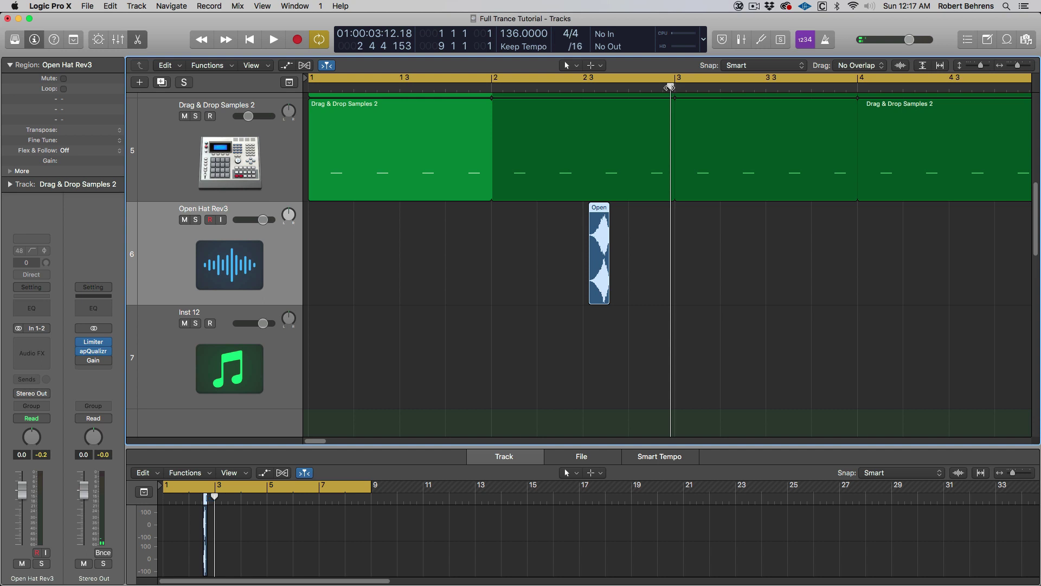
left_click_drag(670, 87, 605, 89)
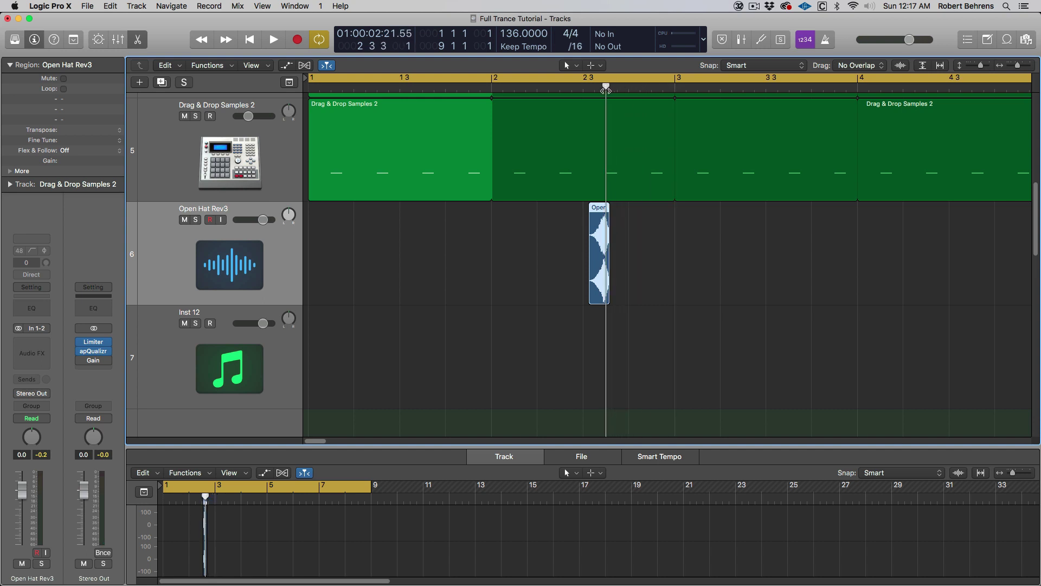
left_click_drag(598, 211, 595, 210)
Step: Lower the Open Hat Rev3 track volume to -8.4 dB and check the hat's level and timing in playback
key("space")
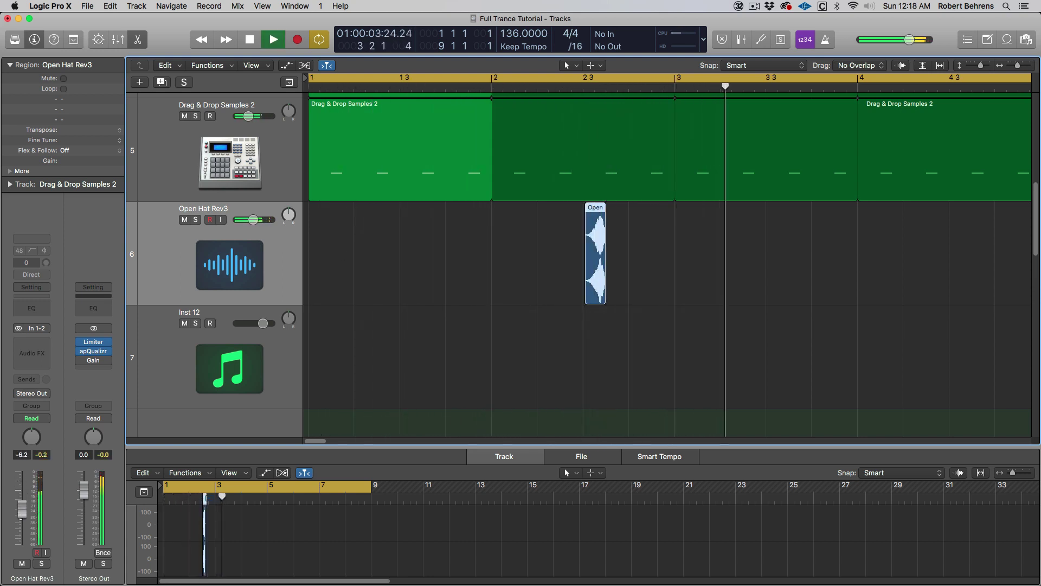
key("space")
key("space")
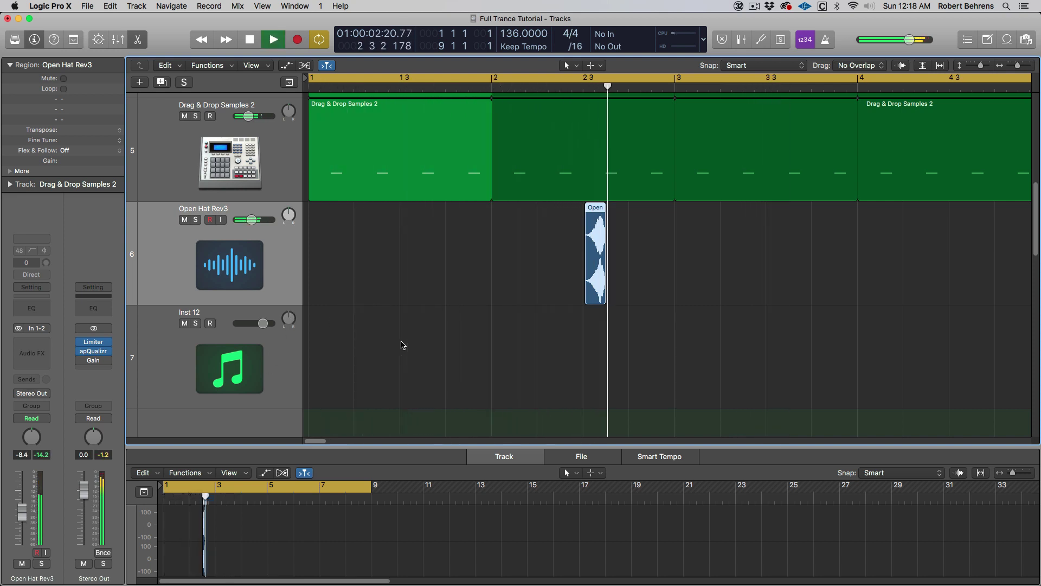
key("space")
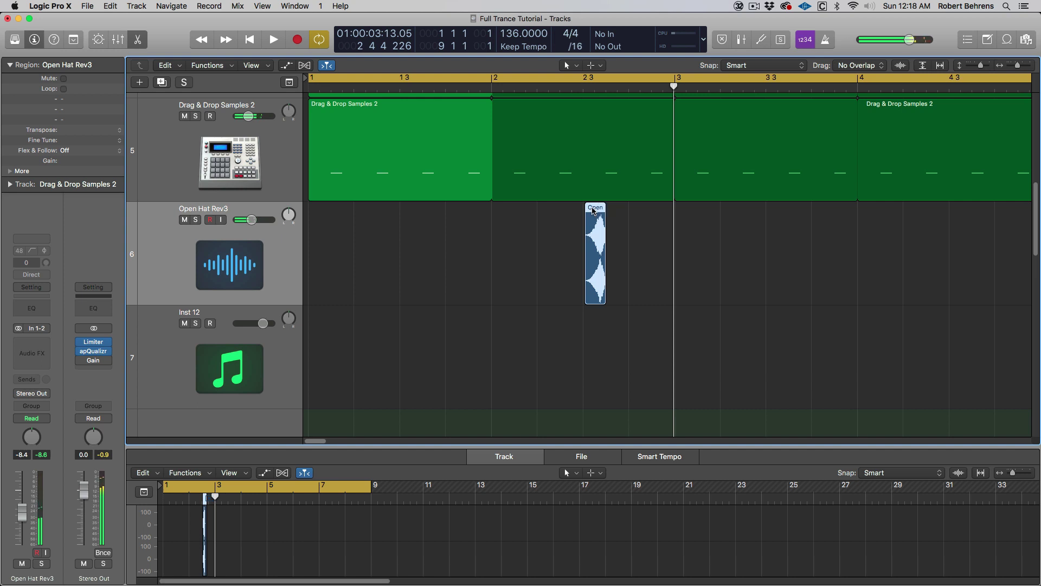
key("space")
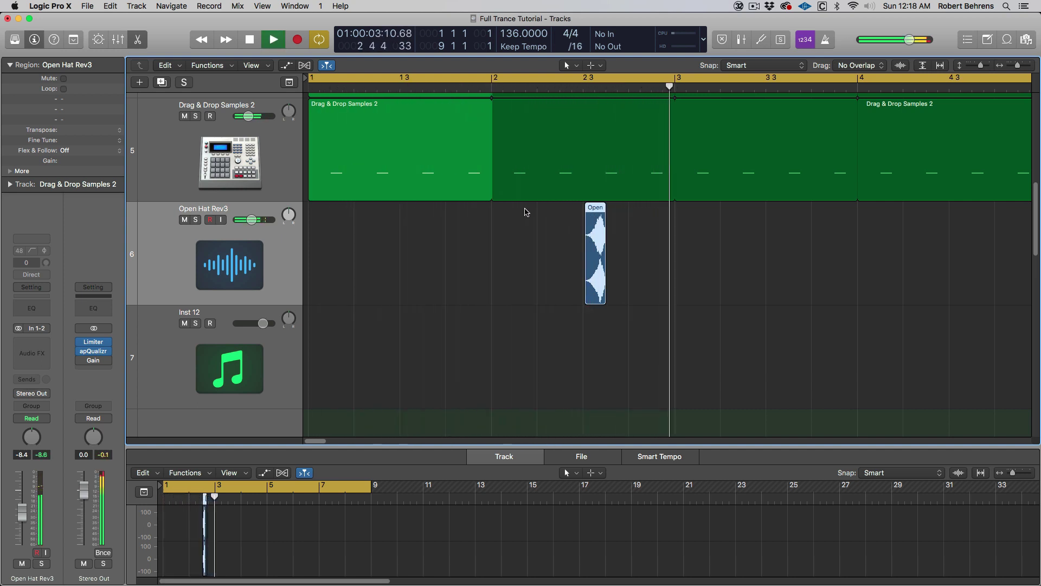
key("space")
Step: Move the reversed hat region later so it ends on beat 4 of bar 2, and listen to the timing
left_click_drag(595, 210, 615, 212)
key("space")
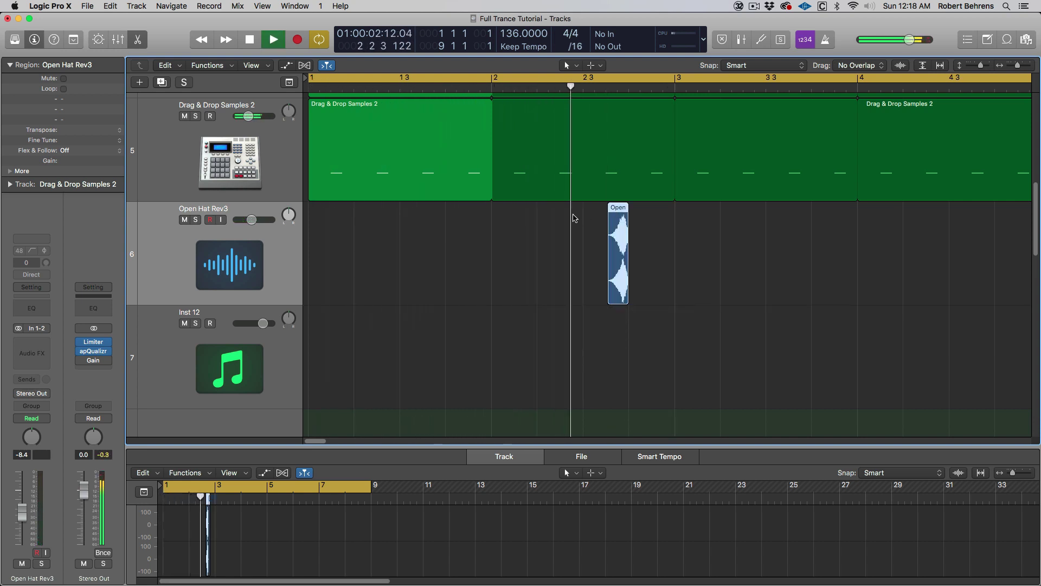
key("space")
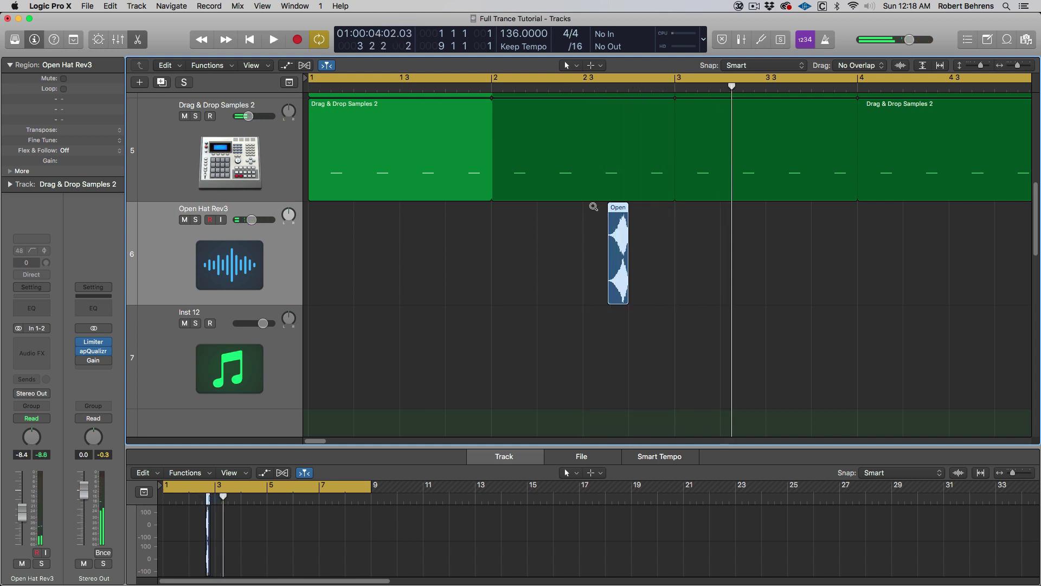
Step: Extend the end of the reversed hat region slightly past beat 4 of bar 2 and check it in playback
left_click_drag(582, 206, 662, 325)
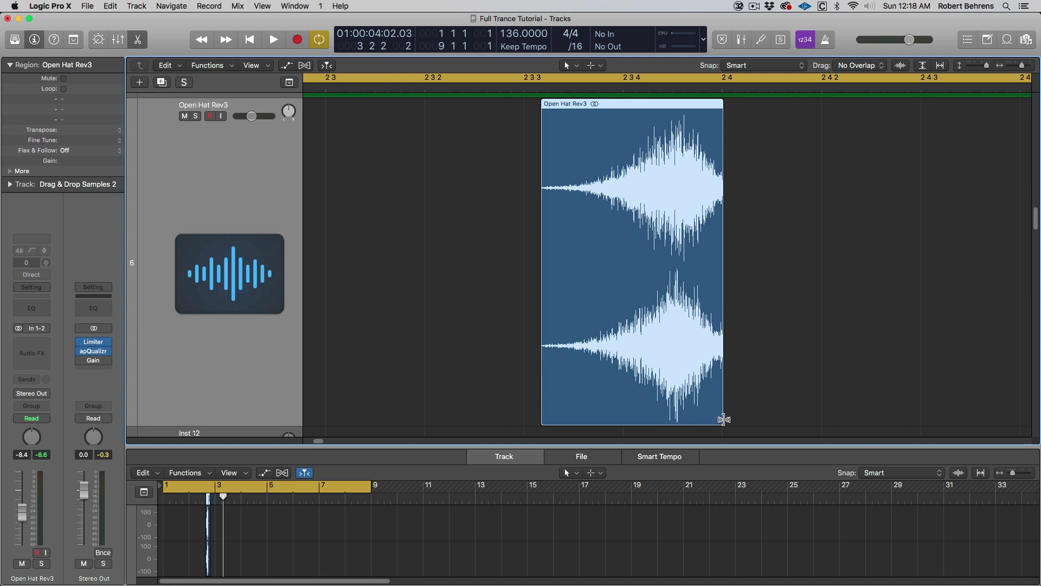
left_click_drag(723, 419, 745, 418)
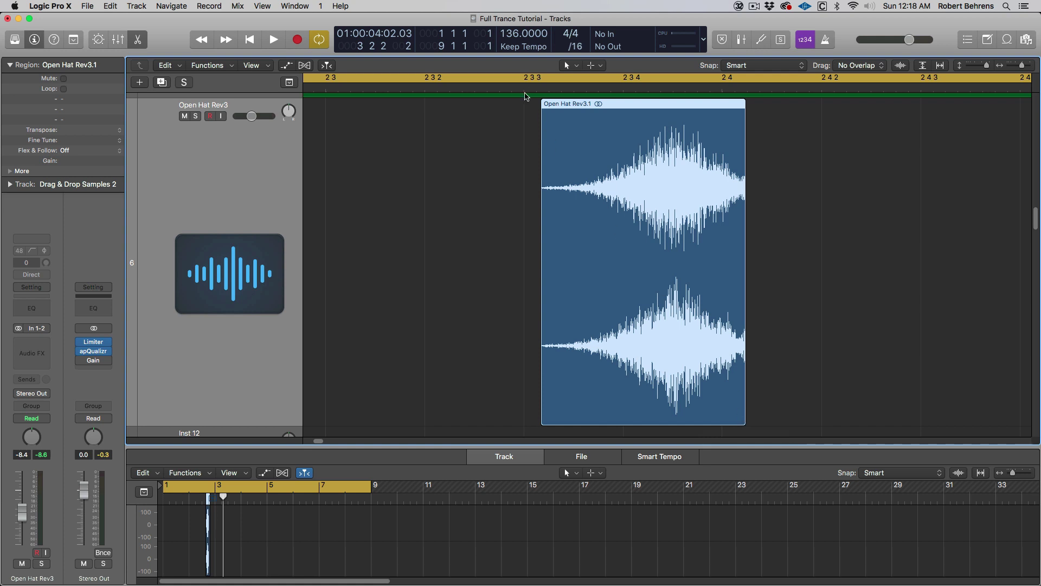
left_click(524, 92)
key("space")
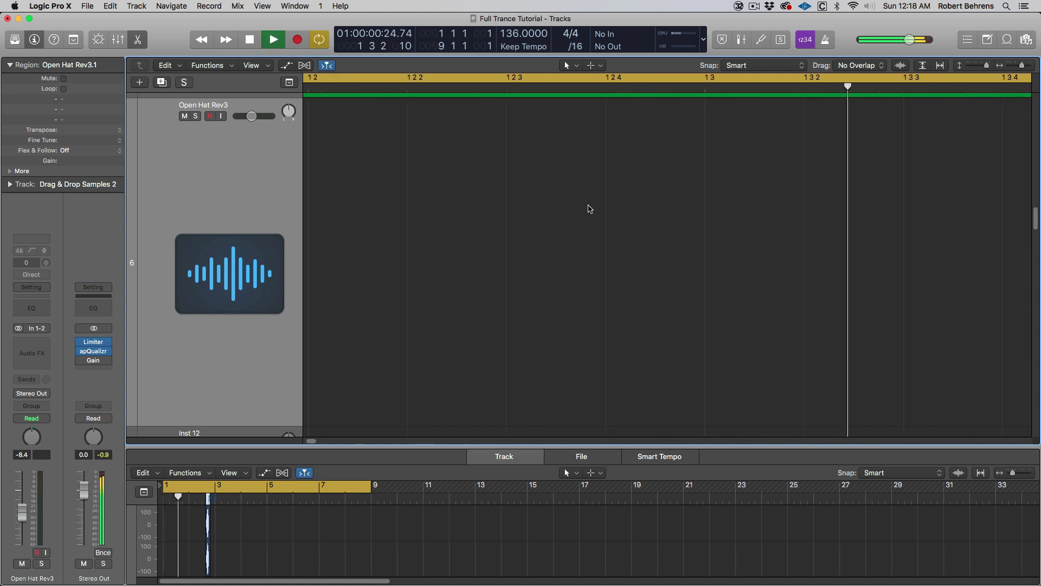
key("z")
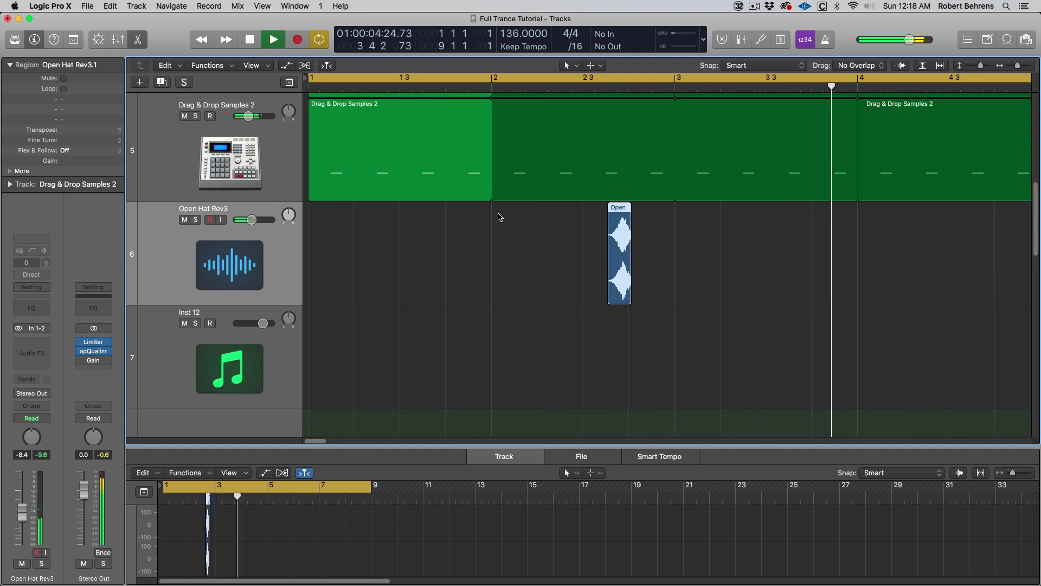
key("space")
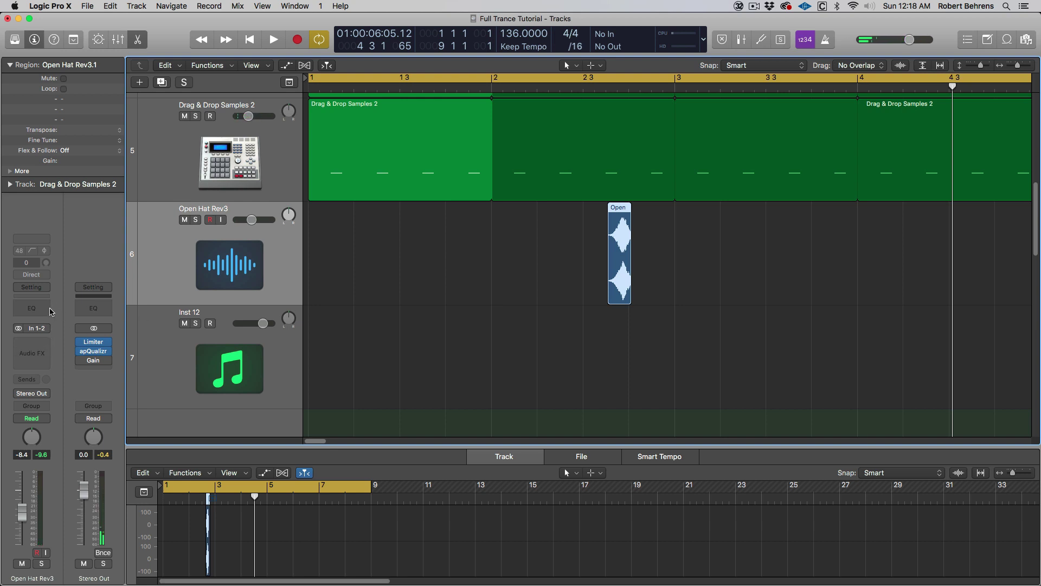
Step: Insert a stereo Sample Delay on the Open Hat Rev3 track with Delay Left at 963 samples, and set its volume to -8.8 dB during playback
left_click(47, 343)
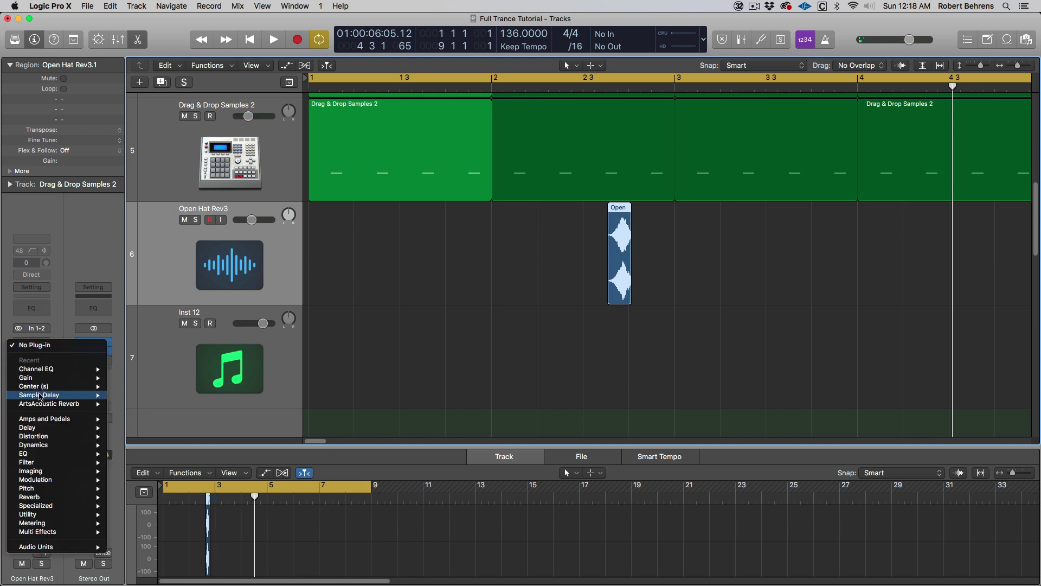
mouse_move(47, 398)
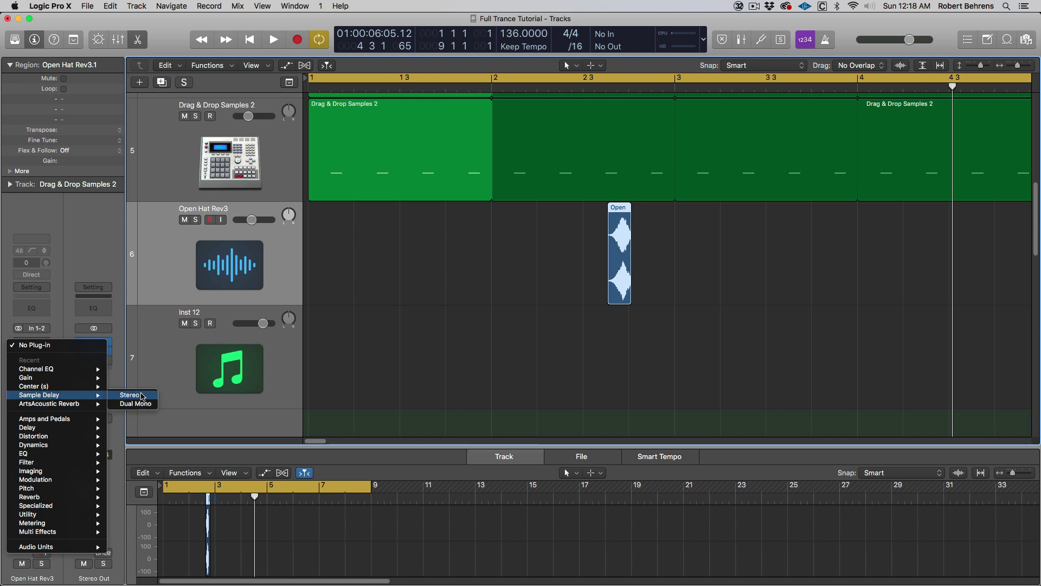
left_click(142, 396)
left_click_drag(38, 131, 54, 131)
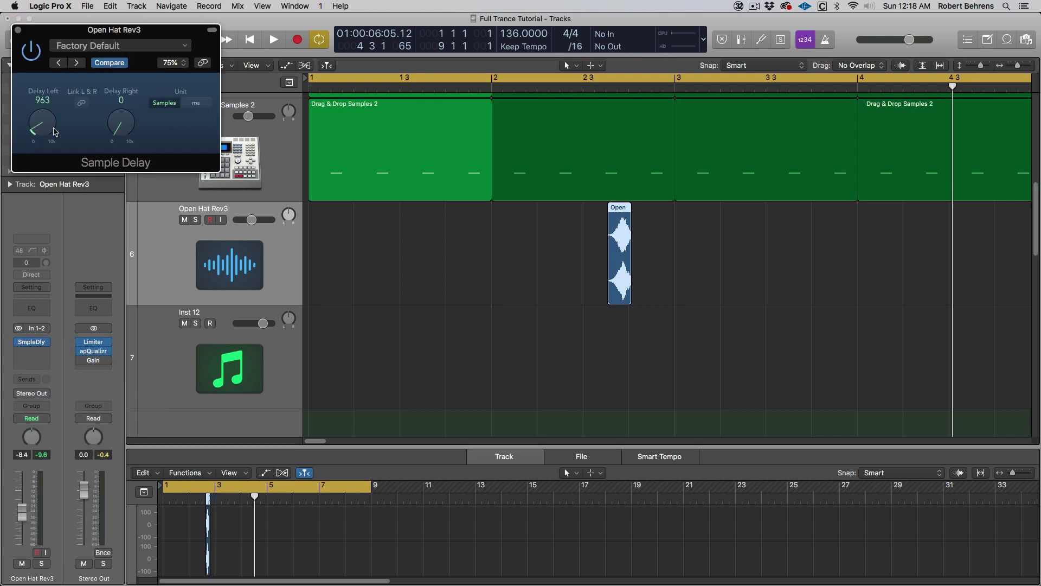
key("space")
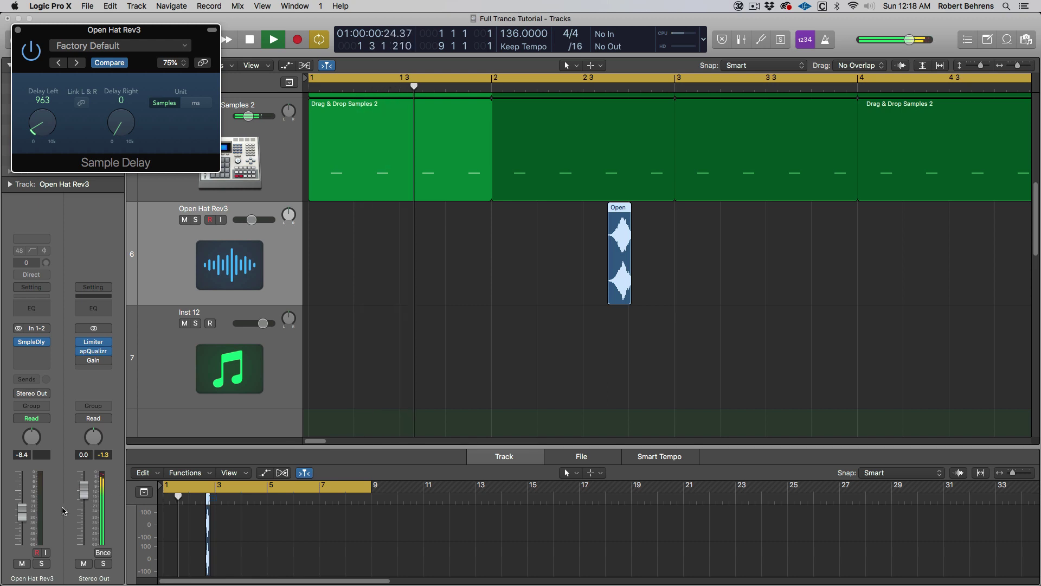
left_click_drag(25, 509, 24, 506)
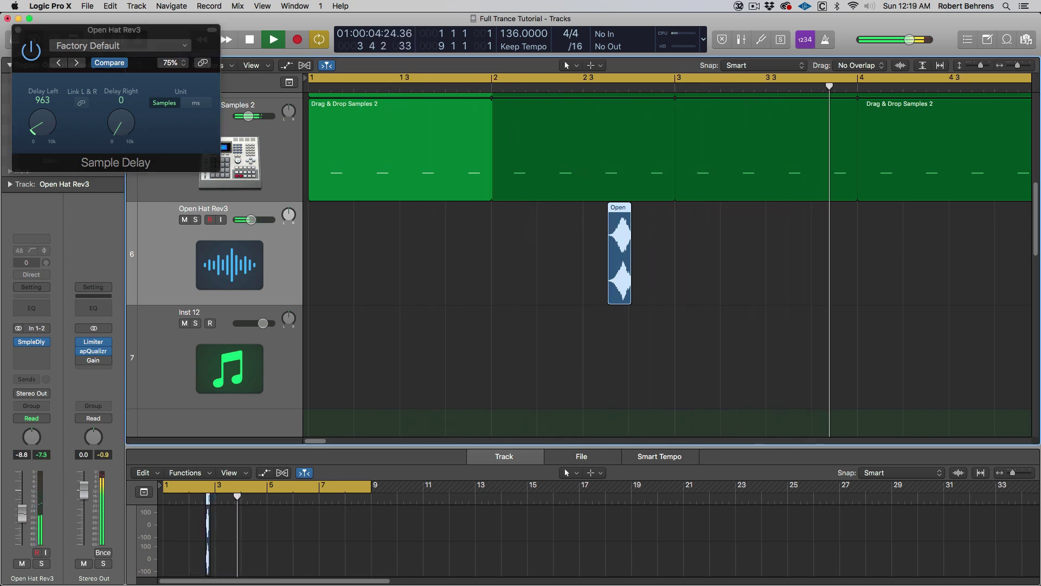
Step: Listen to the widened reversed hat from several points in playback, and close the Sample Delay window
left_click_drag(22, 509, 26, 516)
key("space")
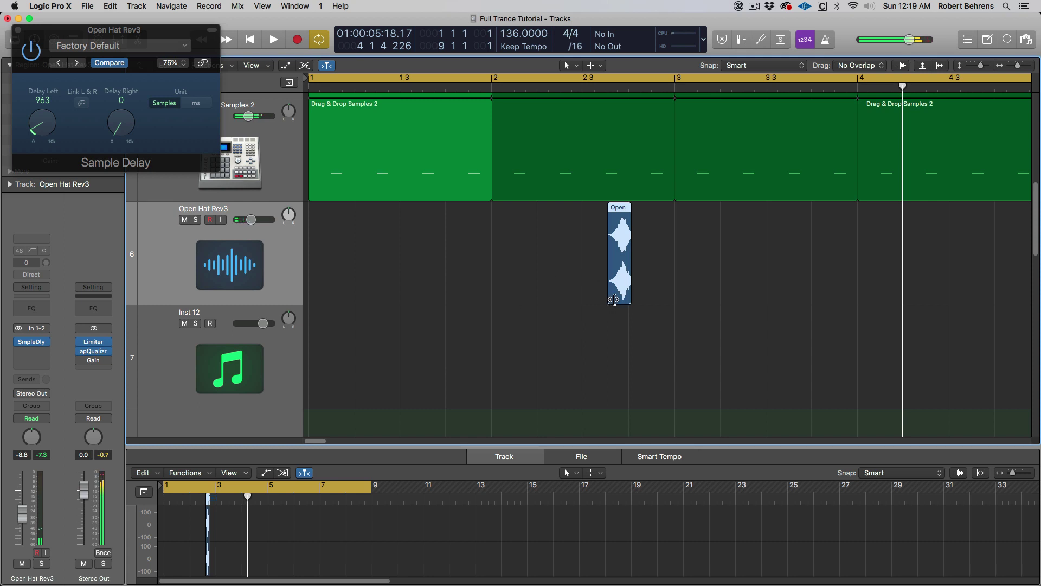
key("space")
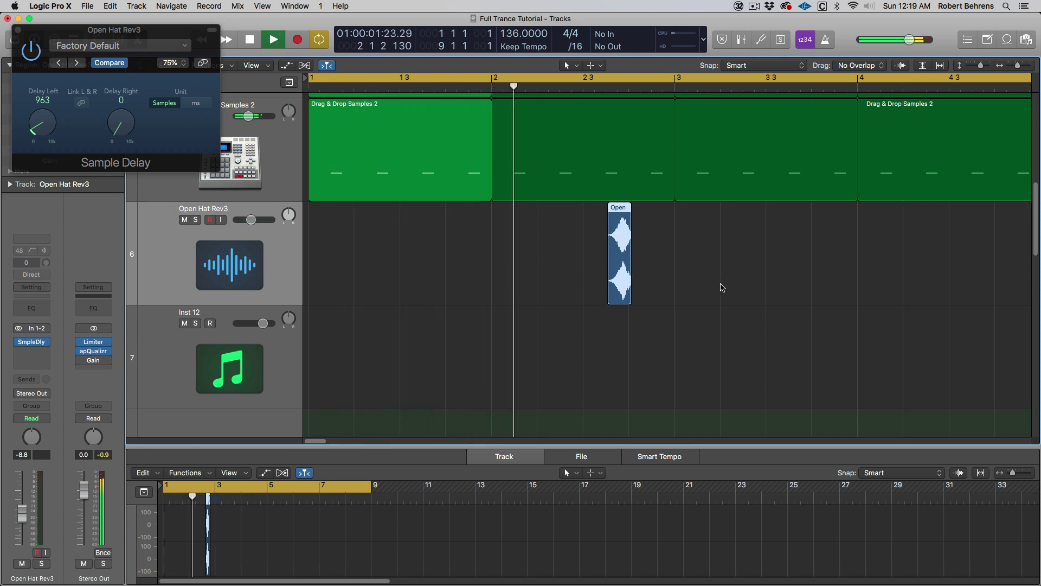
key("space")
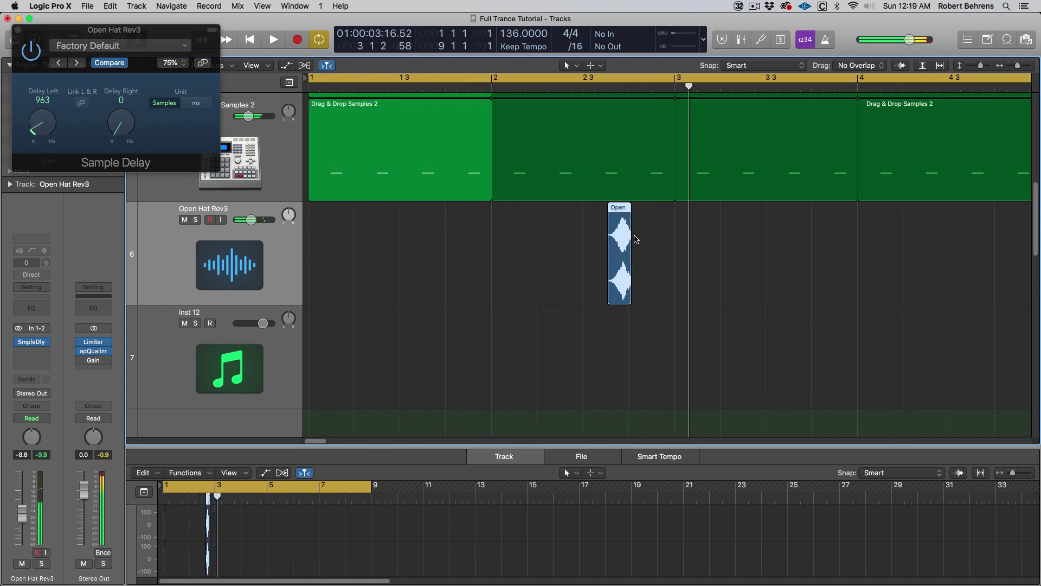
key("space")
key("space")
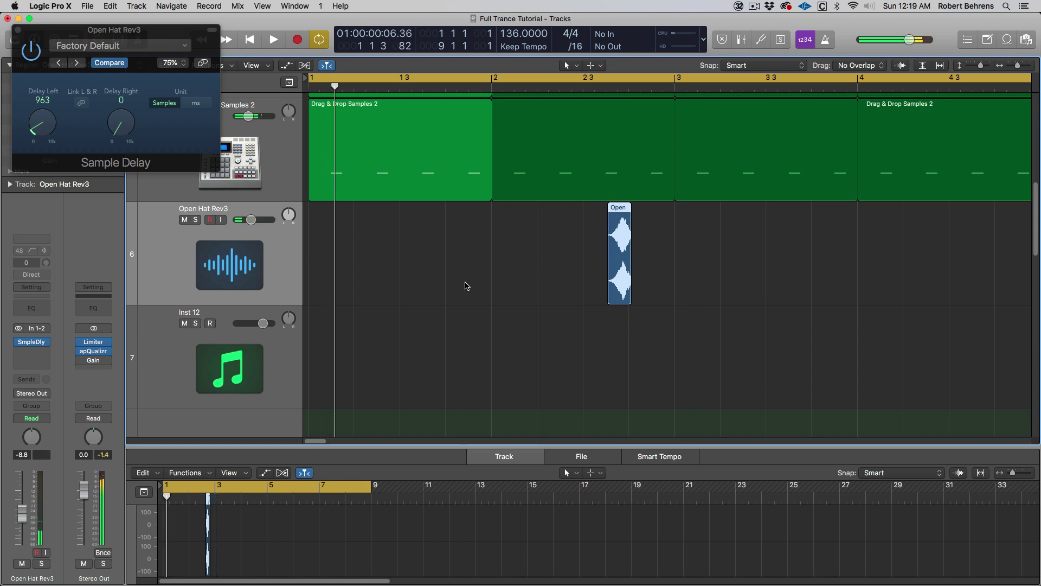
left_click(484, 280, "ctrl+alt")
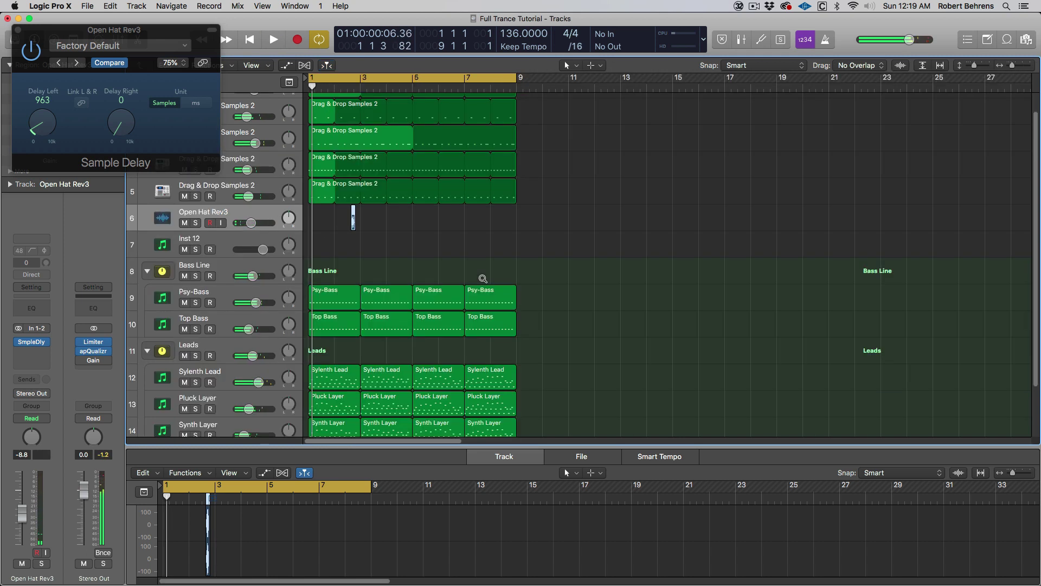
left_click(18, 30)
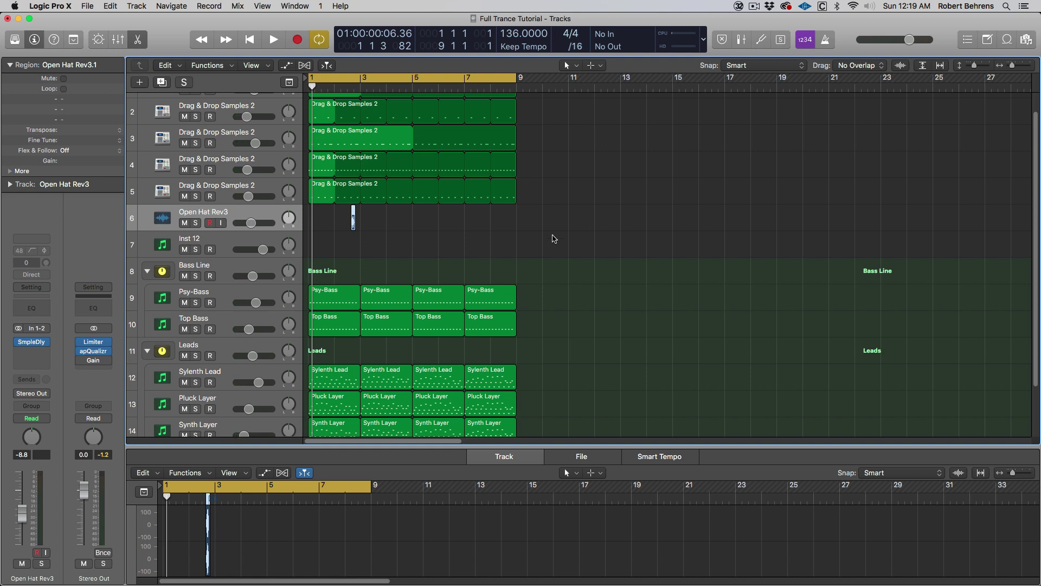
Step: Play the full mix, solo the sample tracks 4 and 5 to hear them together, and select track 5
scroll(553, 239, "down", 3)
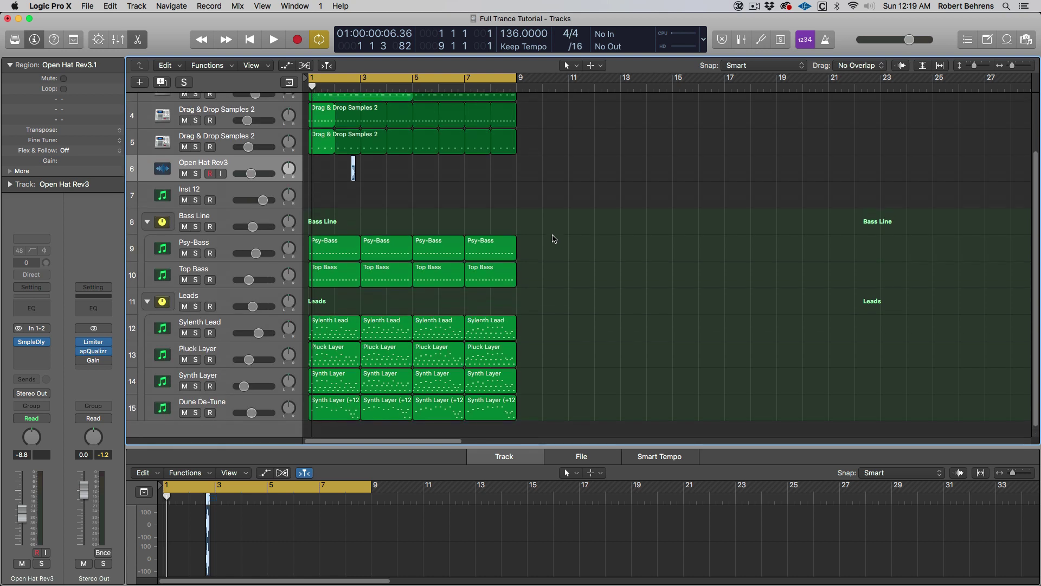
scroll(554, 238, "up", 4)
key("space")
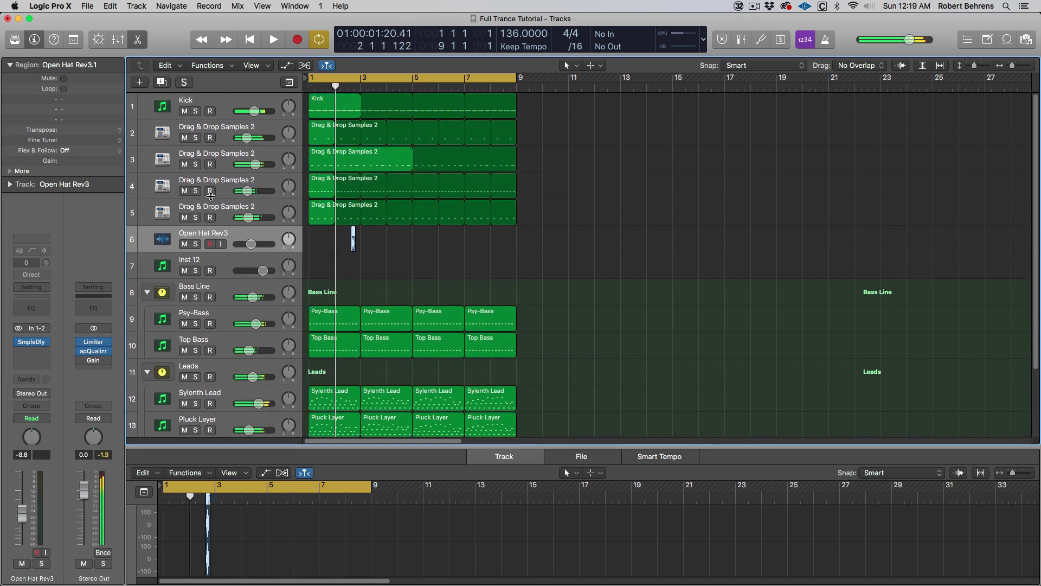
left_click(195, 191)
key("space")
key("space")
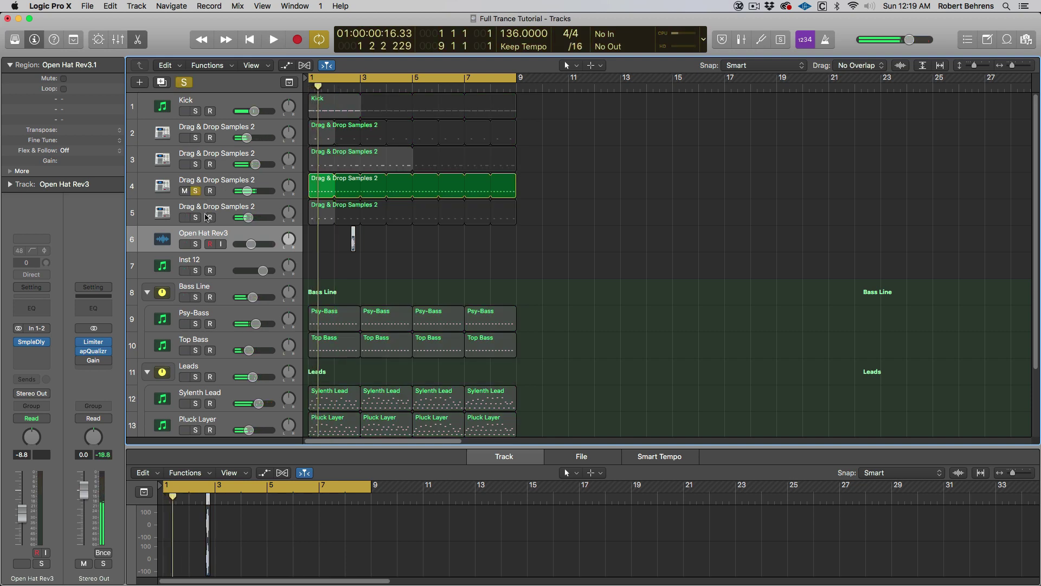
left_click(195, 217)
key("space")
key("Up")
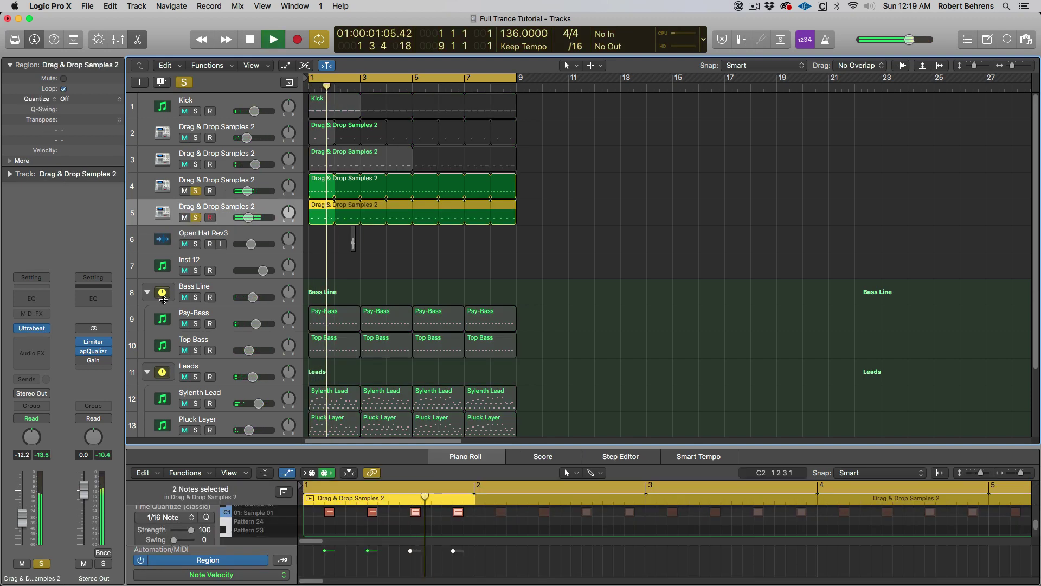
Step: Insert a Channel EQ on track 5 with a 600 Hz, 24 dB/Oct low cut and a -7.0 dB dip at 620 Hz, comparing it bypassed
left_click(32, 297)
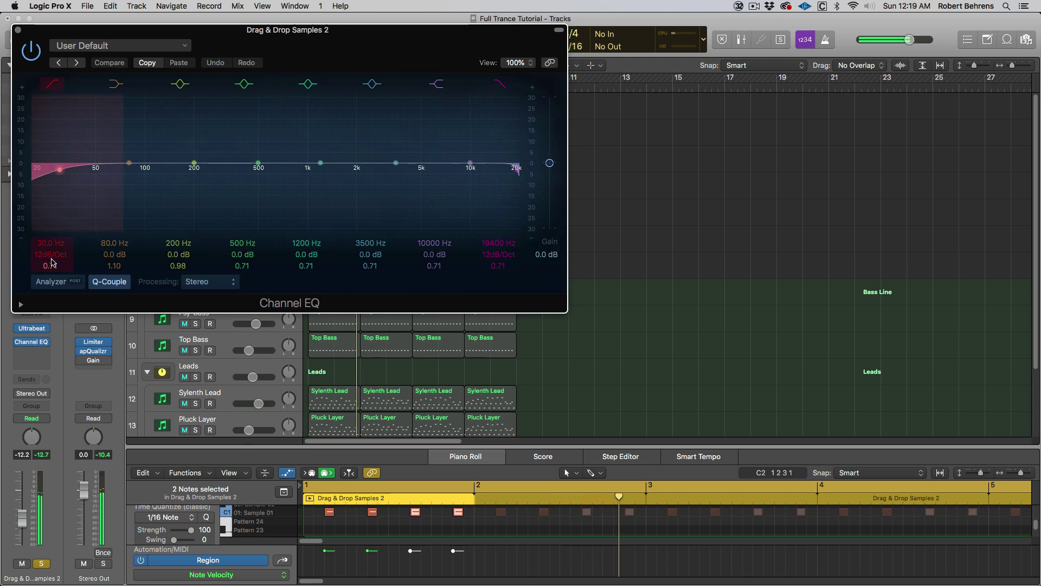
left_click_drag(51, 255, 51, 160)
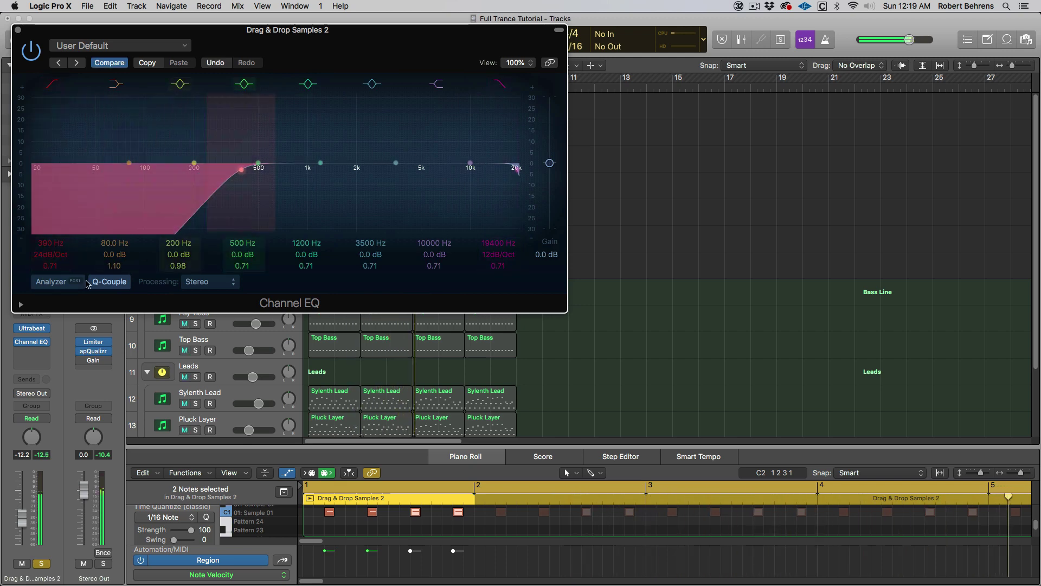
left_click_drag(51, 243, 51, 228)
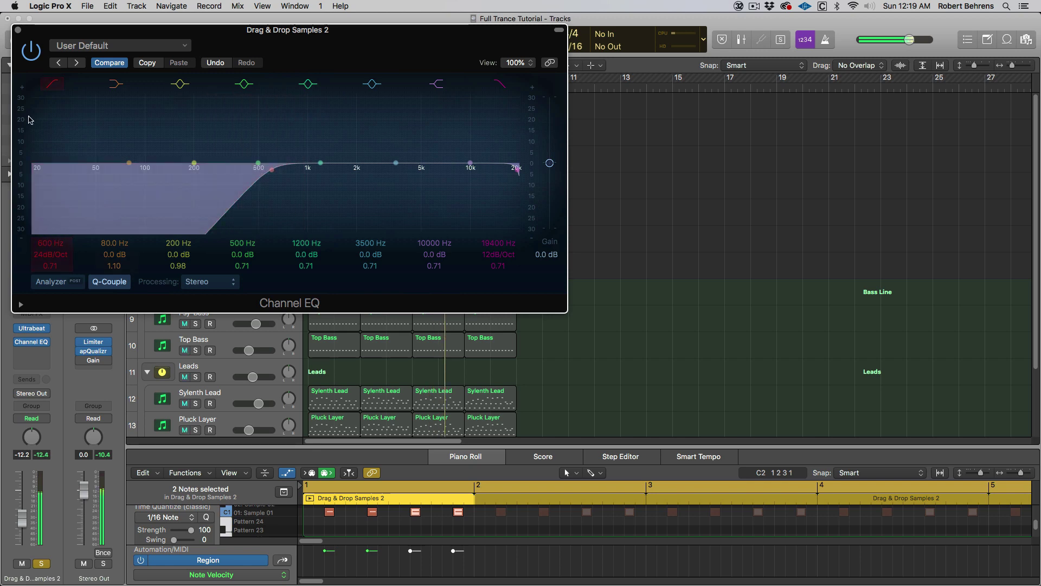
left_click(31, 57)
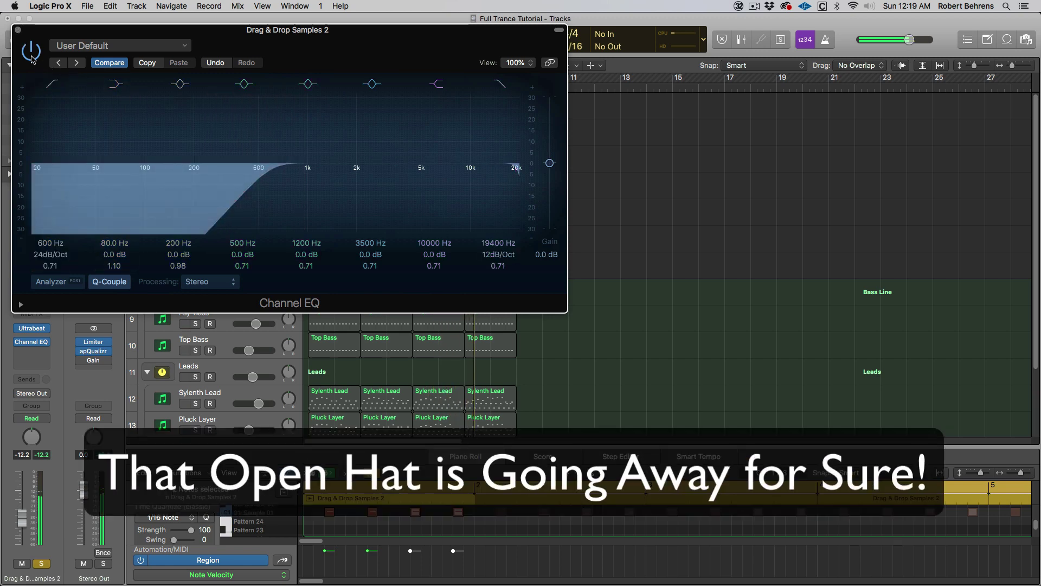
left_click(30, 54)
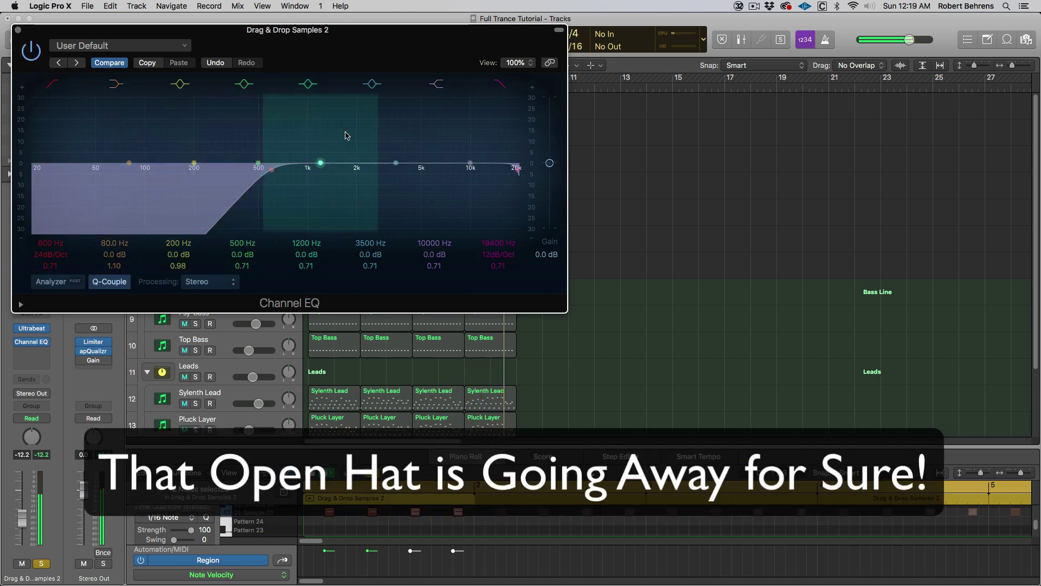
left_click_drag(302, 171, 272, 189)
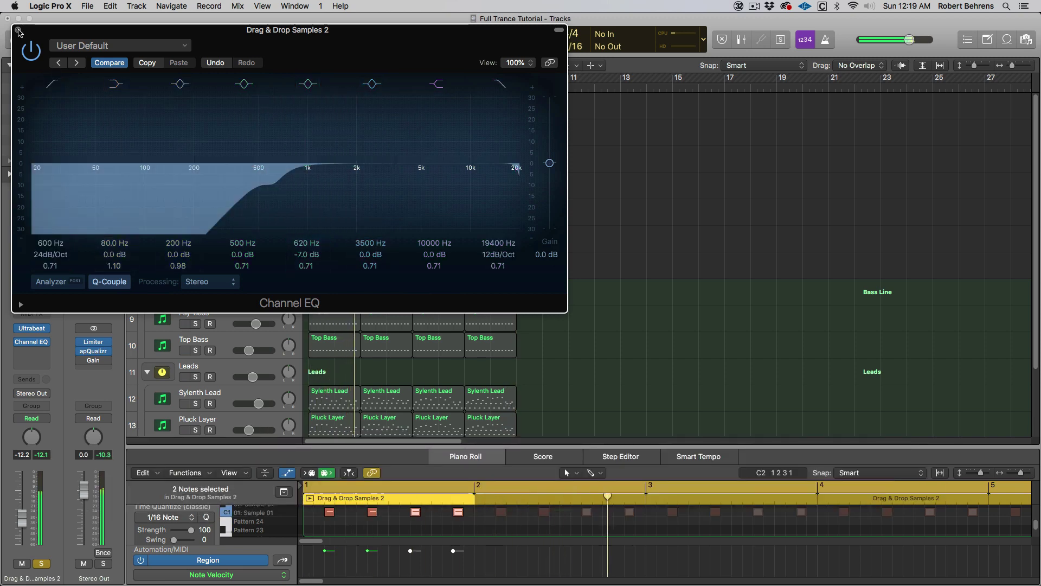
left_click(18, 30)
Step: Take tracks 4 and 5 out of solo one after the other, checking the equalized hat on its own in between
key("space")
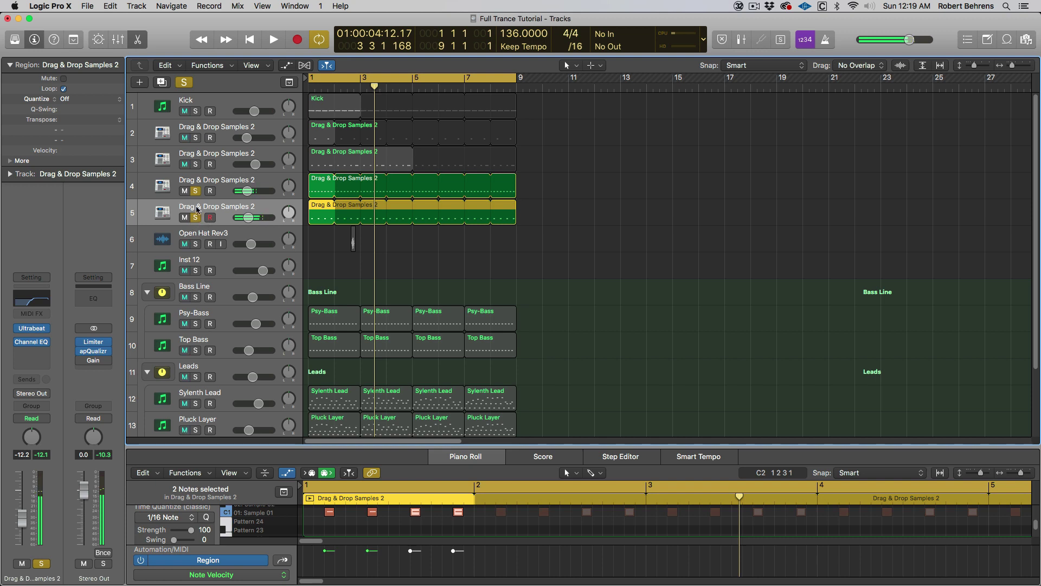
left_click(196, 191)
key("space")
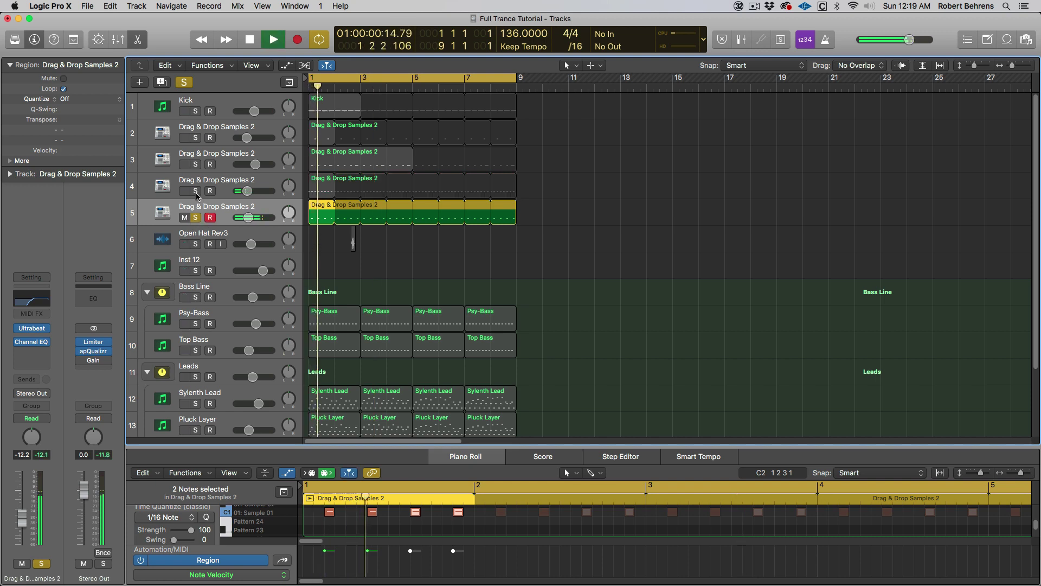
left_click(196, 218)
key("space")
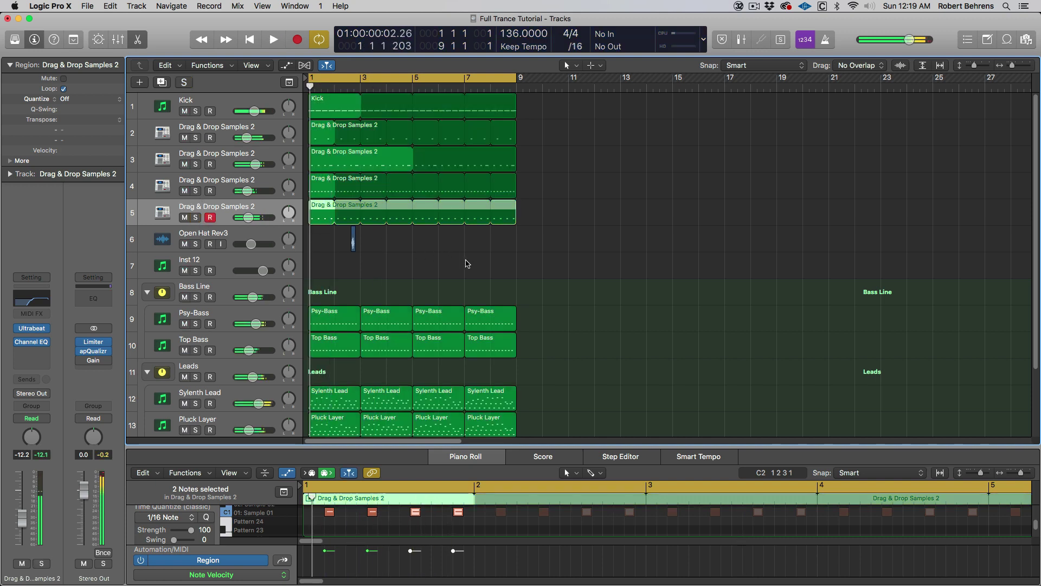
Step: Balance track 5 against the full mix in playback, trying -16.0 and -12.6 dB and lowering its volume to -16.8 dB
key("space")
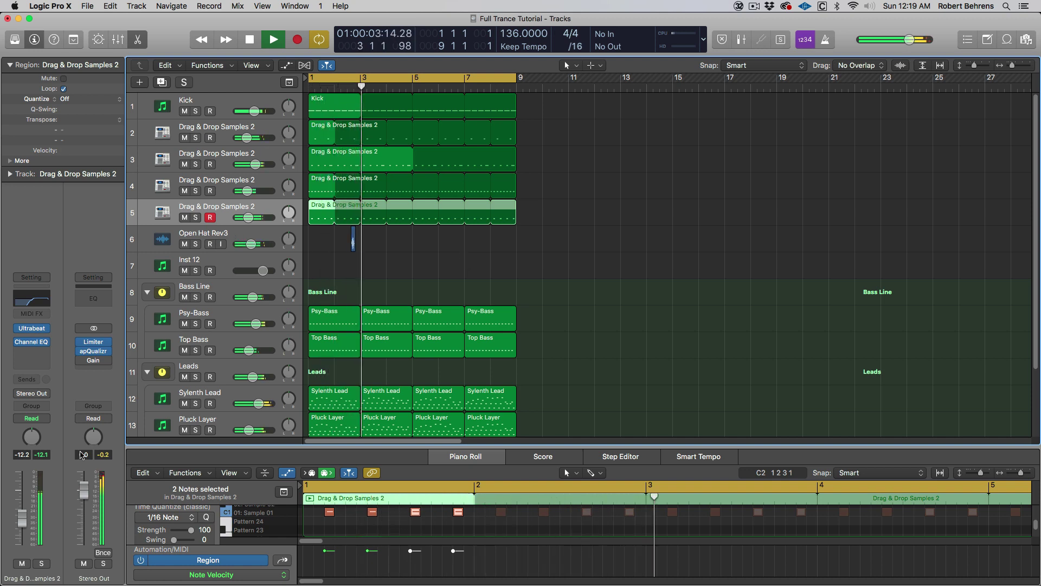
left_click_drag(24, 517, 27, 525)
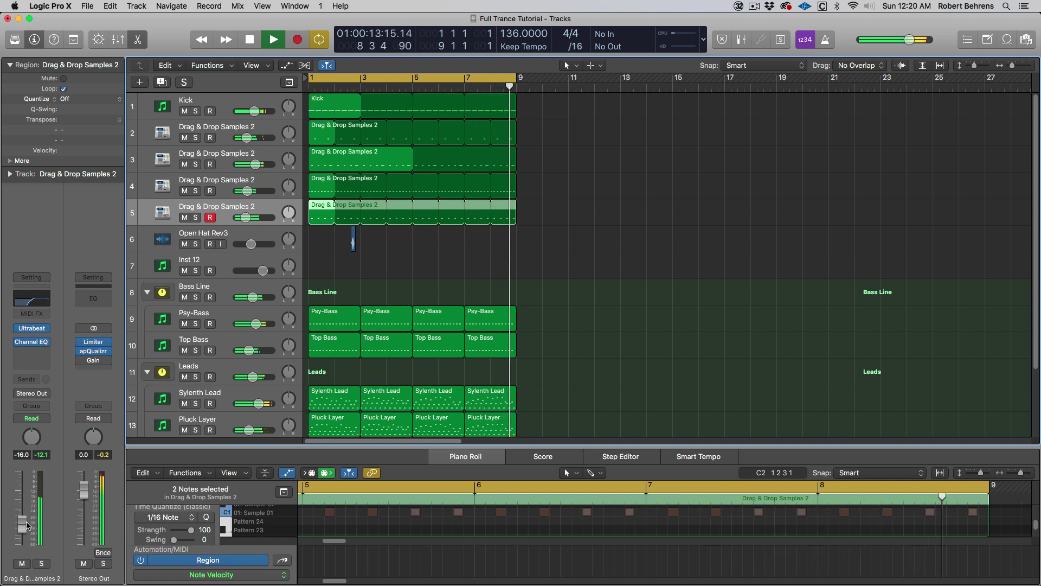
left_click_drag(27, 525, 31, 515)
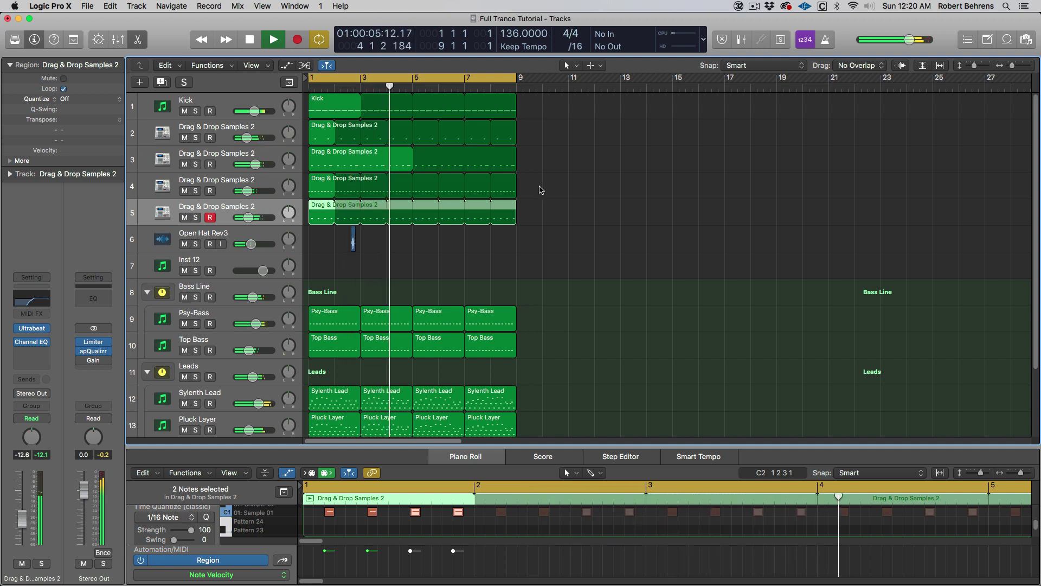
key("space")
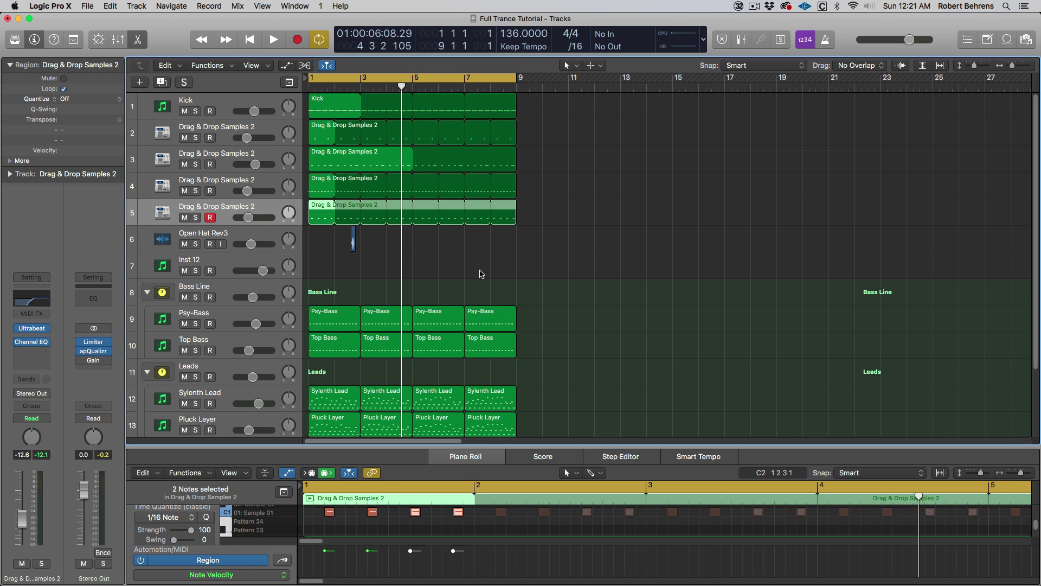
key("space")
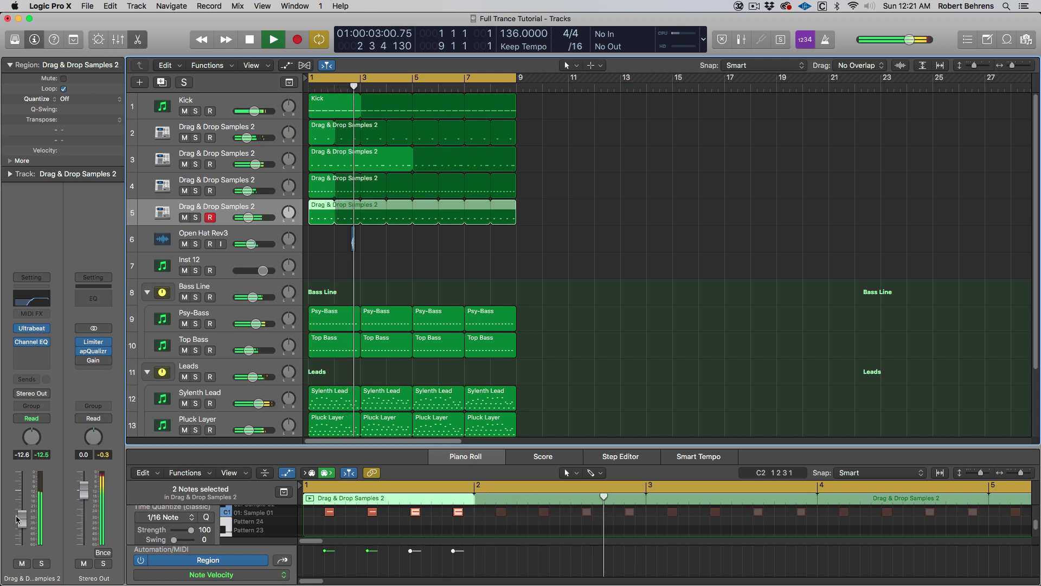
left_click_drag(22, 518, 25, 526)
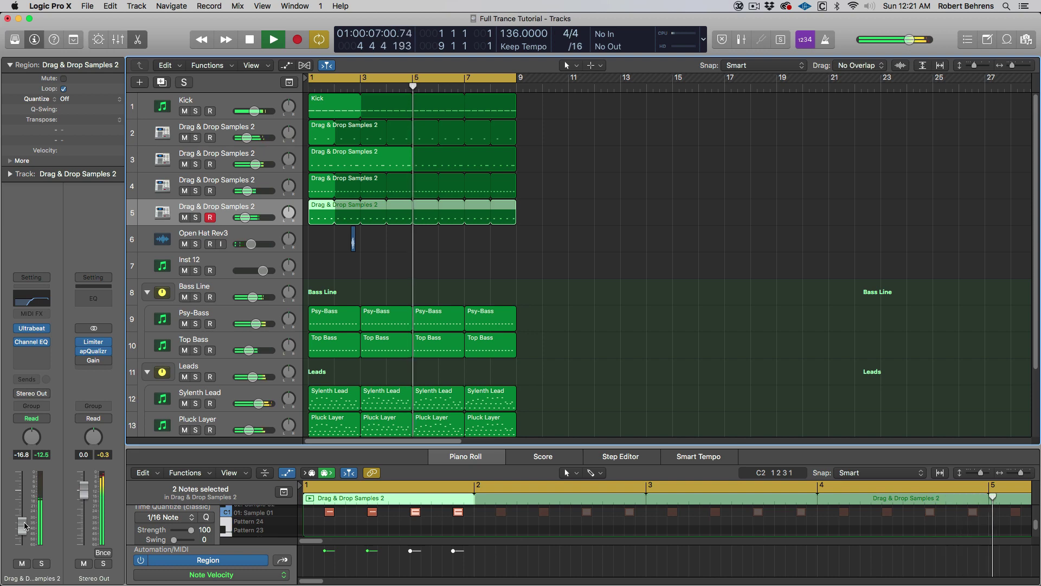